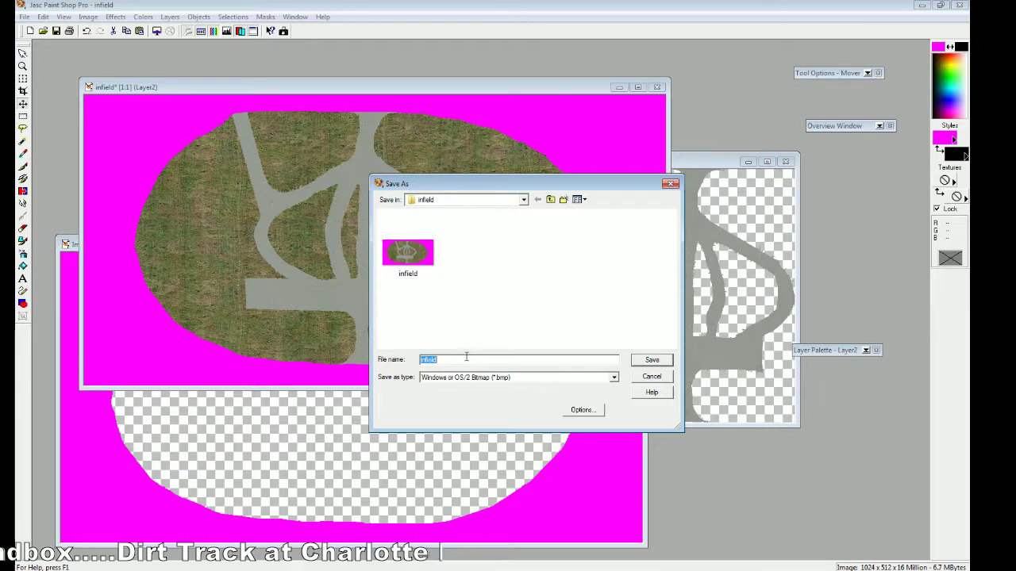
# Step: Save the layered infield image as a Photoshop file named infield.psd in the infield folder
pyautogui.click(466, 358)
pyautogui.click(614, 378)
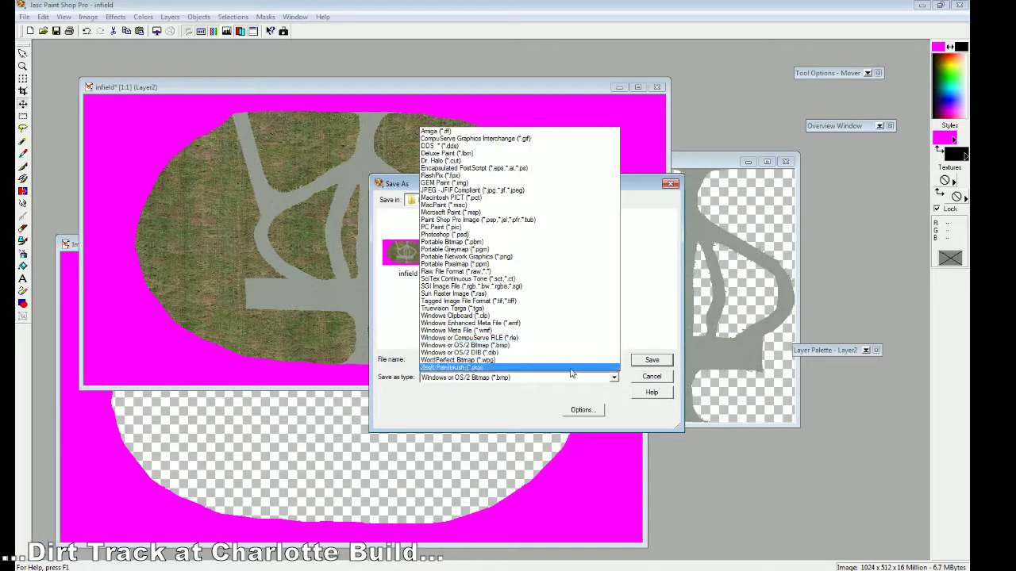
pyautogui.click(545, 240)
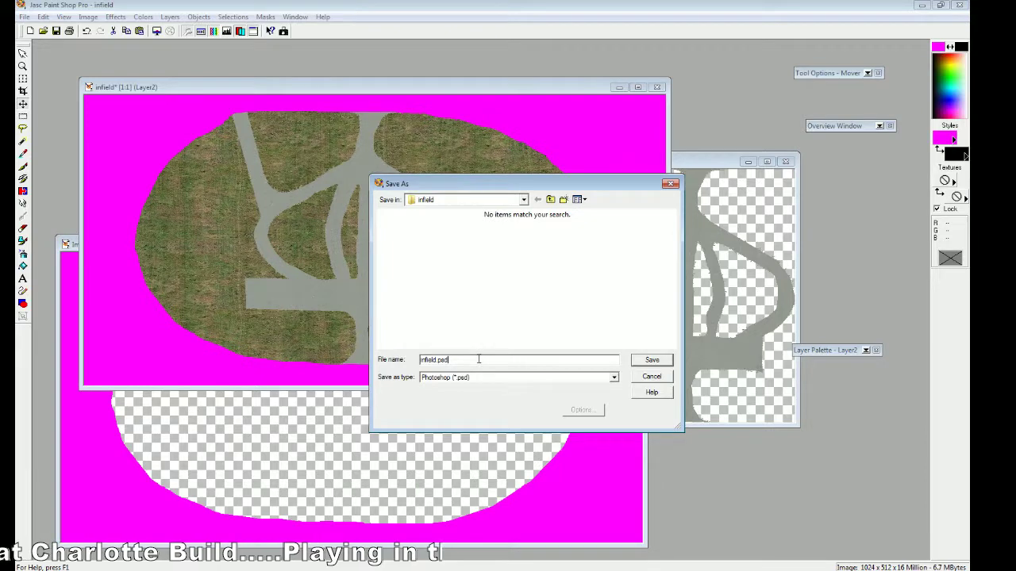
pyautogui.click(651, 360)
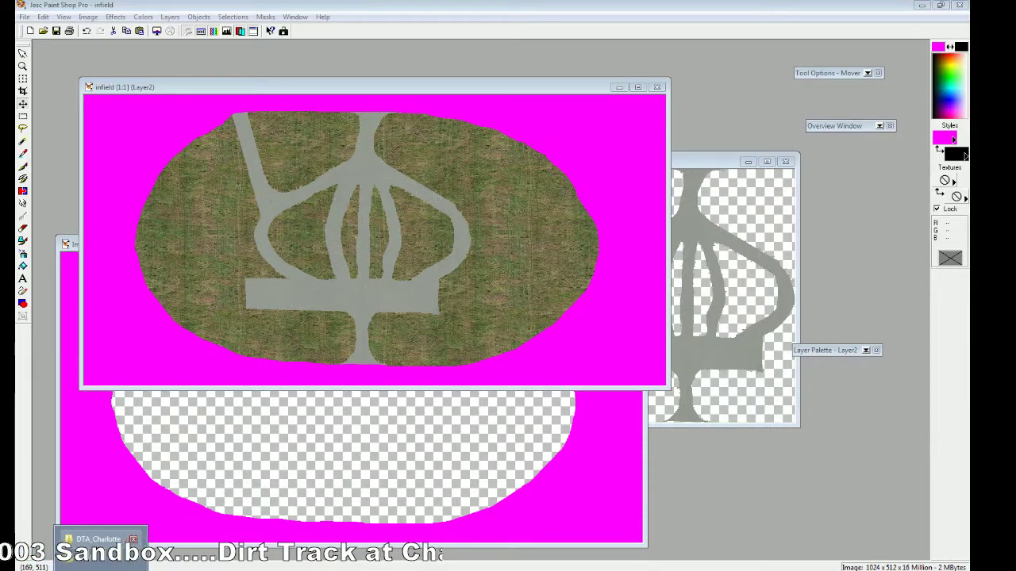
pyautogui.click(117, 549)
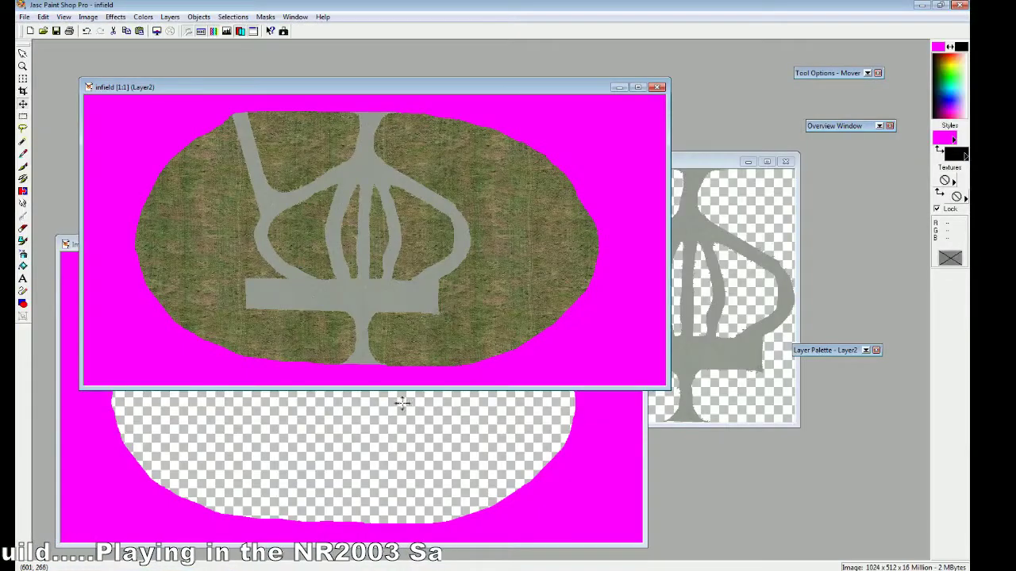
# Step: Merge all layers of the infield image into one flattened background
pyautogui.click(170, 17)
pyautogui.moveTo(226, 141)
pyautogui.click(318, 142)
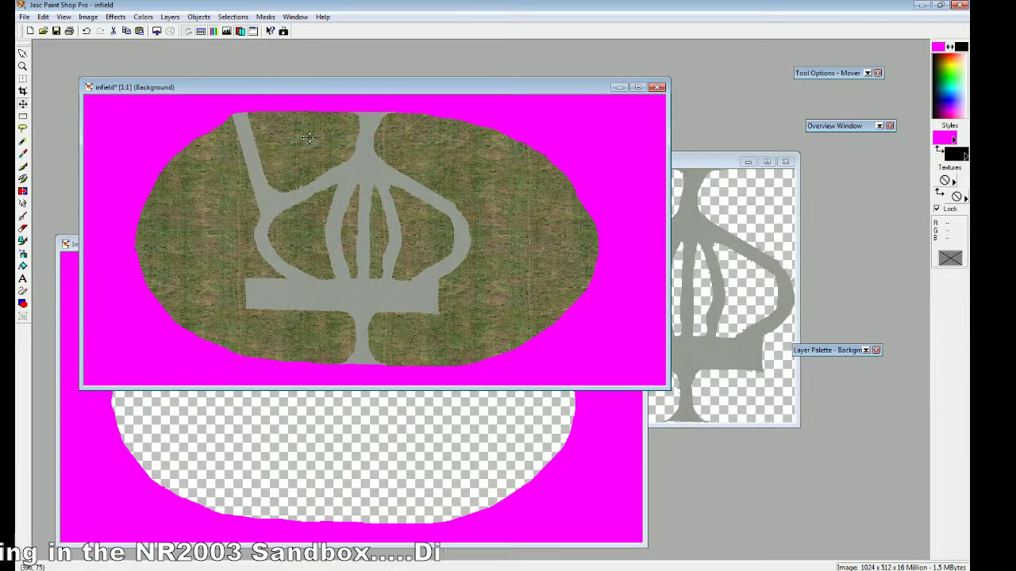
# Step: Save the flattened image as infield.bmp in Windows or OS/2 Bitmap format, replacing the existing file
pyautogui.click(25, 17)
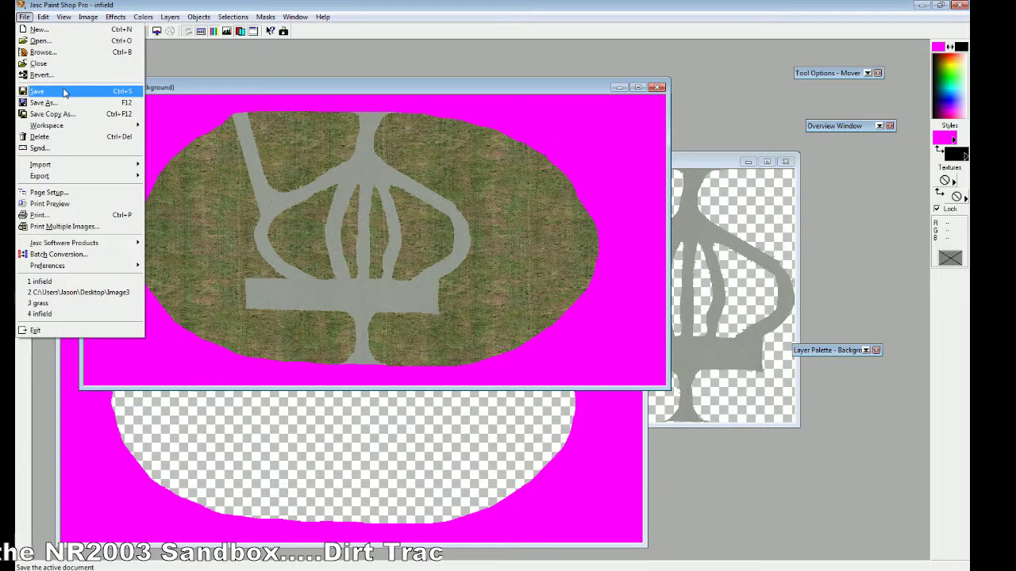
pyautogui.click(69, 102)
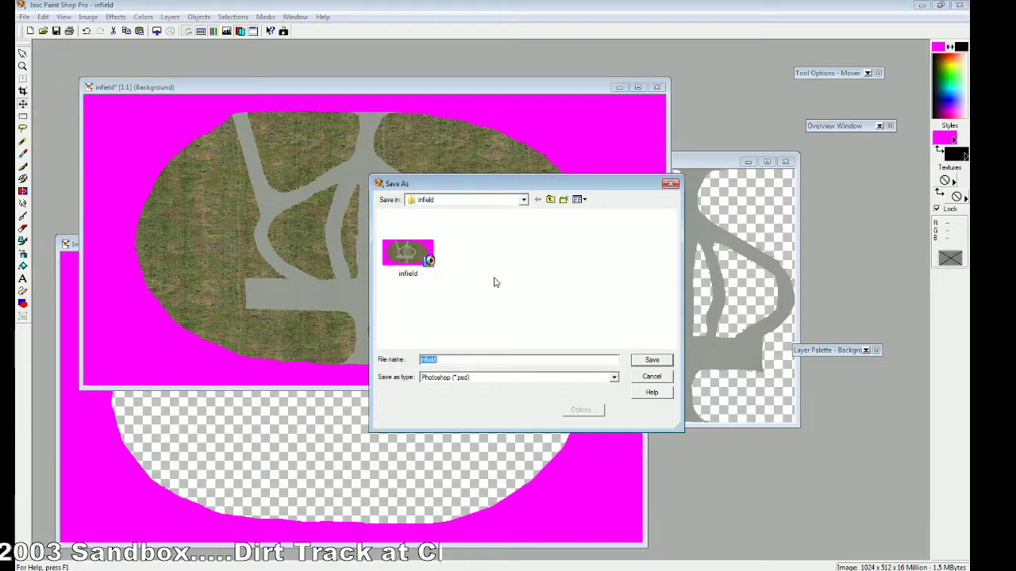
pyautogui.click(613, 377)
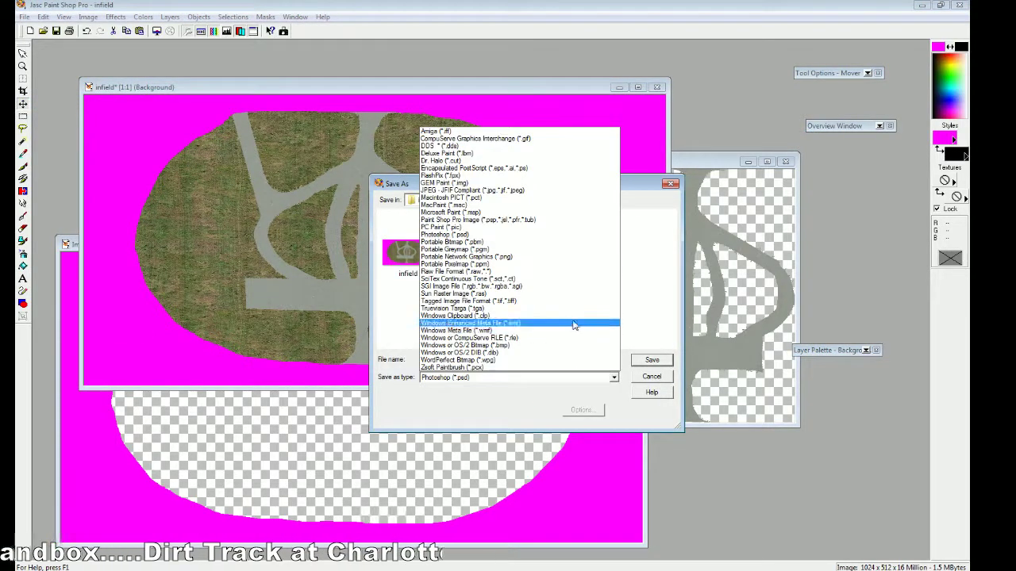
pyautogui.click(570, 345)
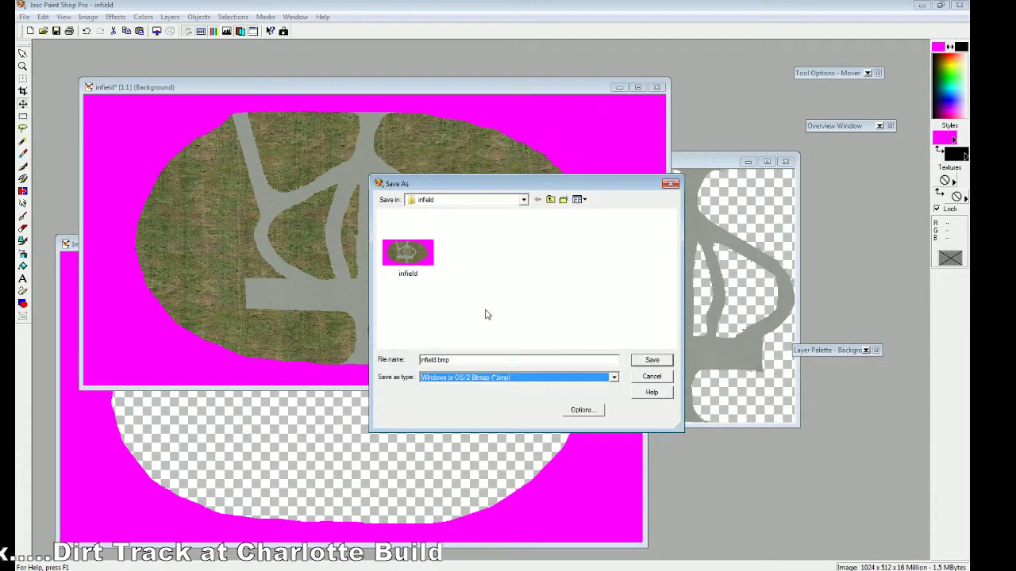
pyautogui.click(649, 359)
pyautogui.click(525, 298)
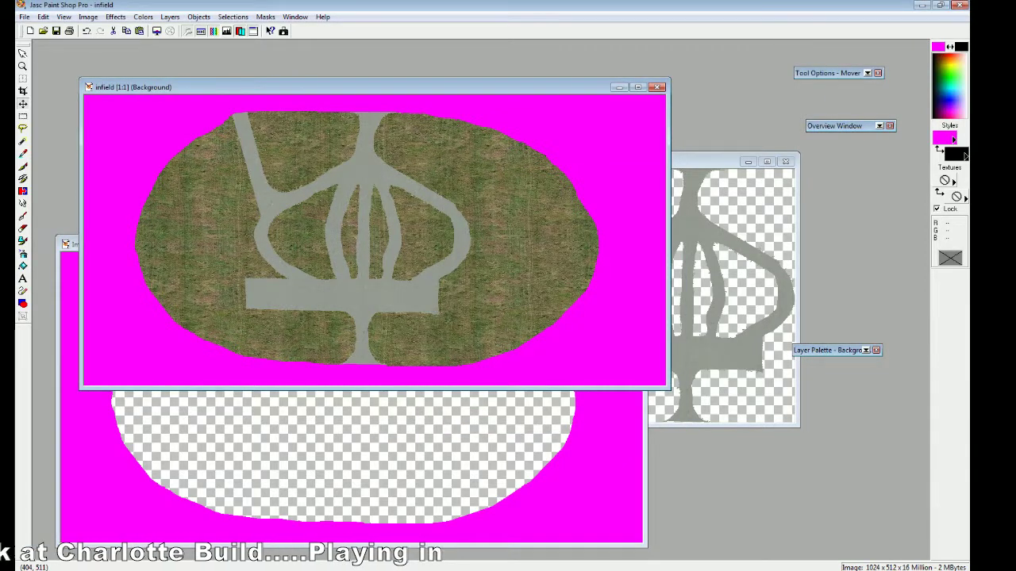
# Step: Switch to WinMip 2 and open infield.bmp from D:\NR2003 Track Edit\Track Projects\2 TWA Dirt Track Builds\The_Dirt_Track@Lowes\stuff\TSOs\infield
pyautogui.hotkey('alt', 'Tab')
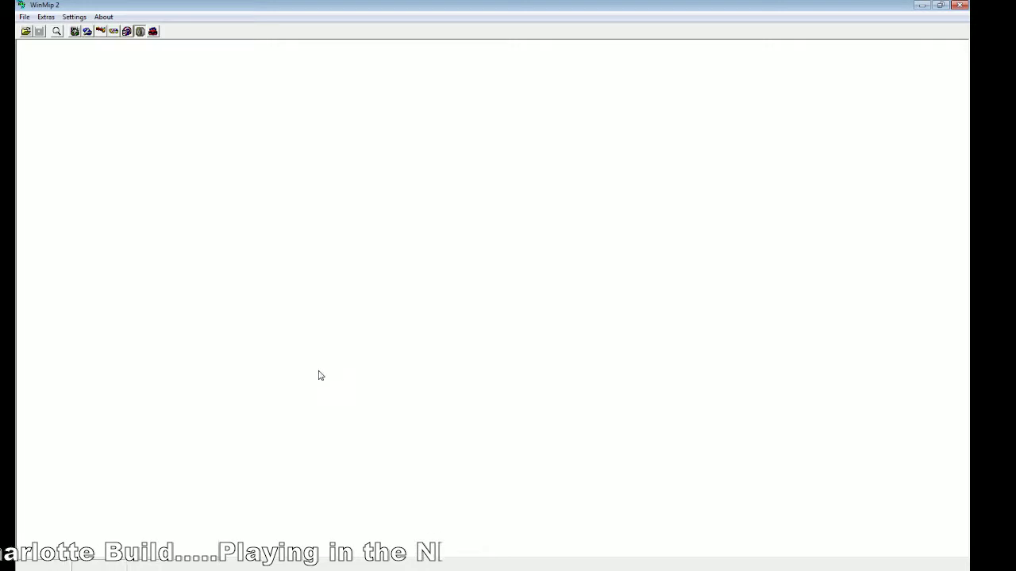
pyautogui.click(26, 31)
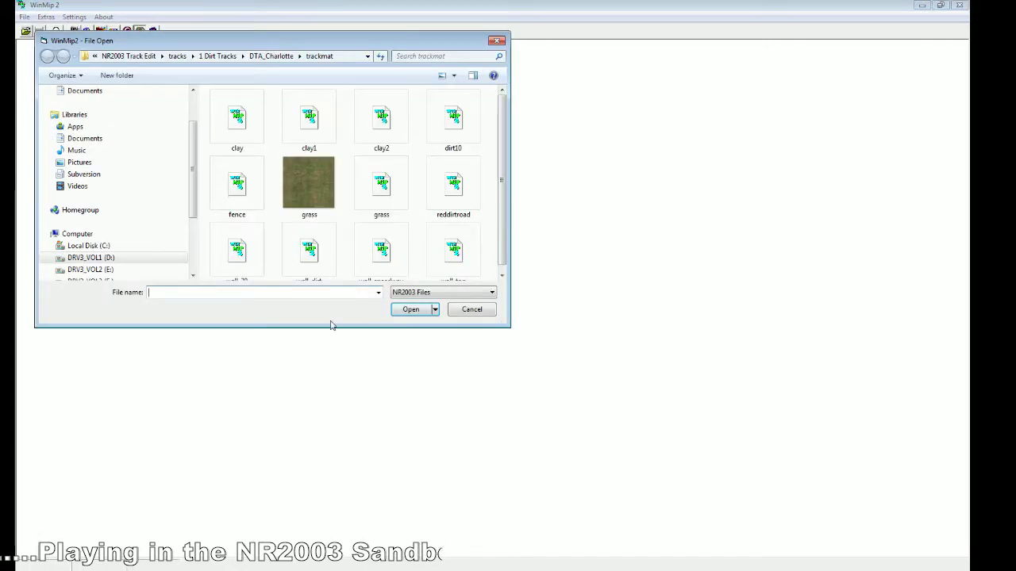
pyautogui.click(105, 259)
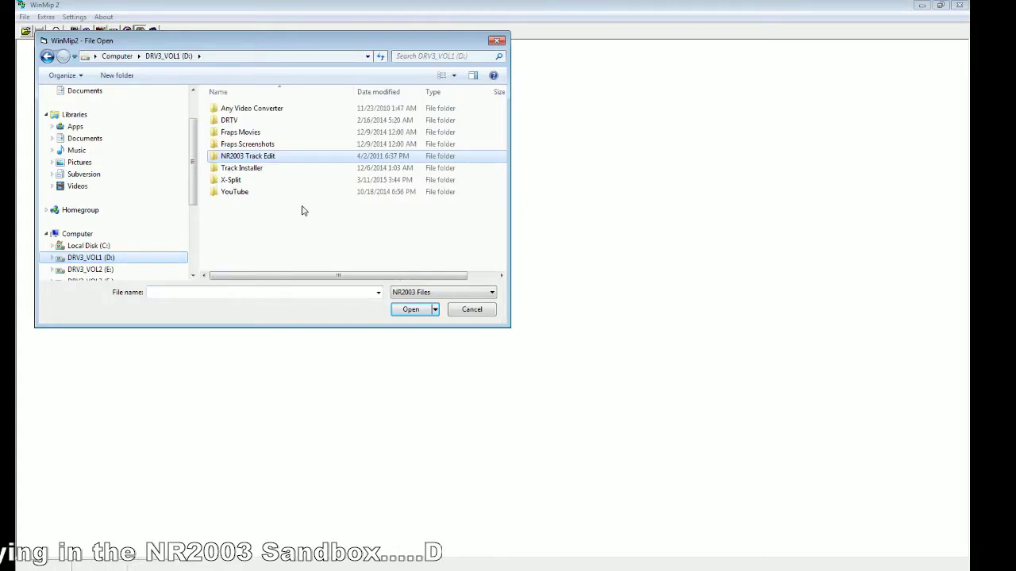
pyautogui.doubleClick(268, 156)
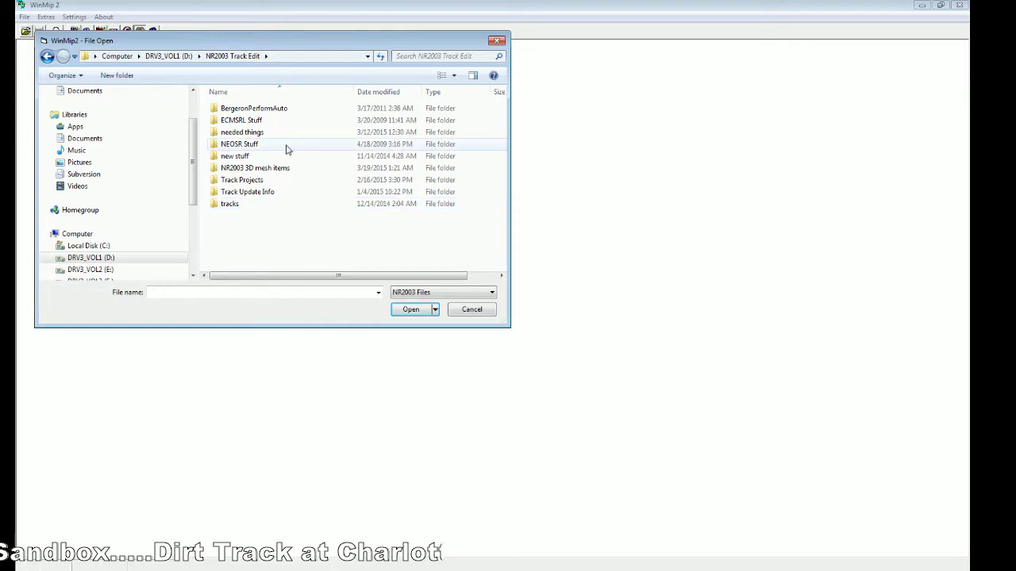
pyautogui.doubleClick(243, 180)
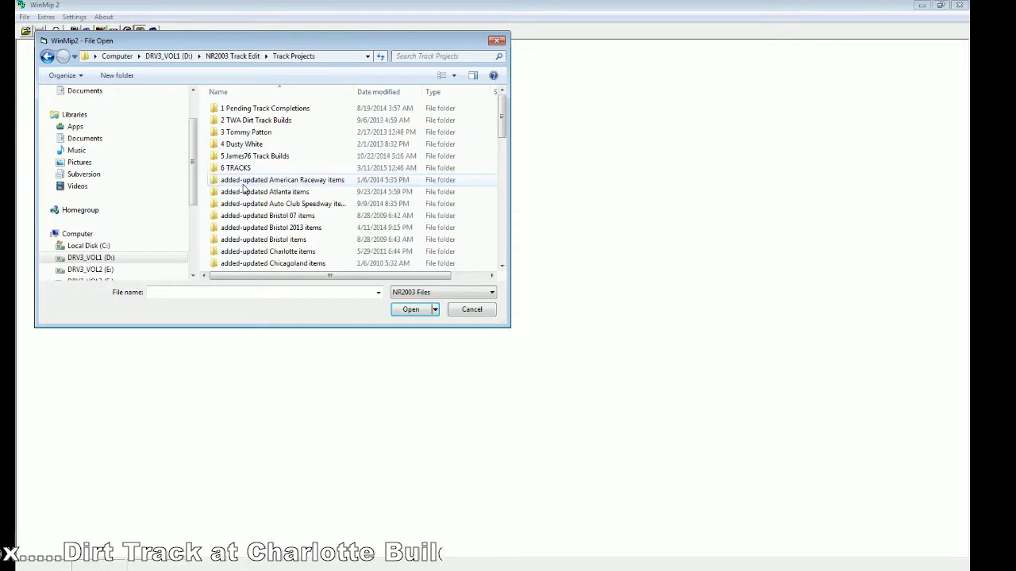
pyautogui.doubleClick(256, 121)
pyautogui.doubleClick(254, 121)
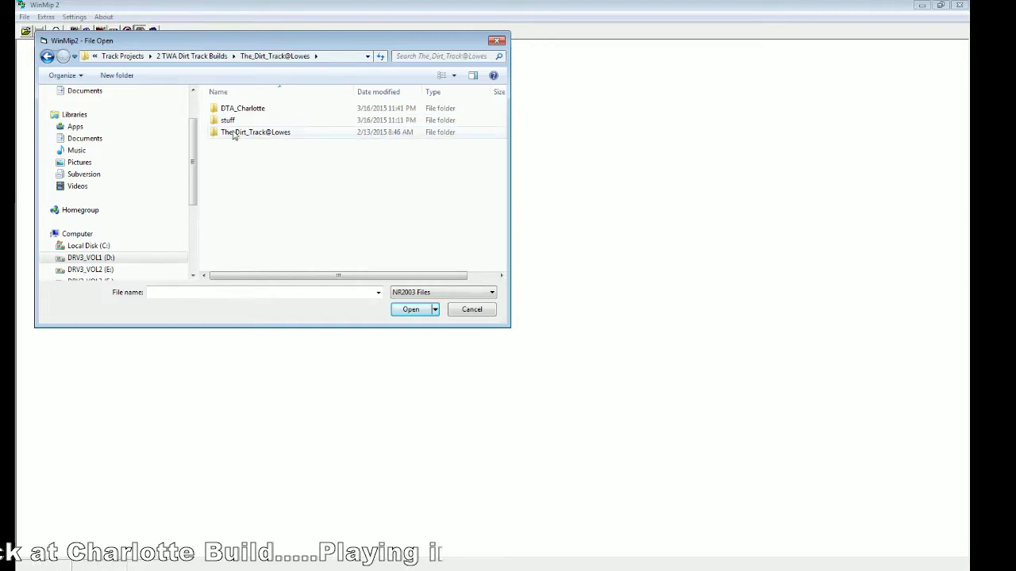
pyautogui.doubleClick(230, 122)
pyautogui.doubleClick(309, 119)
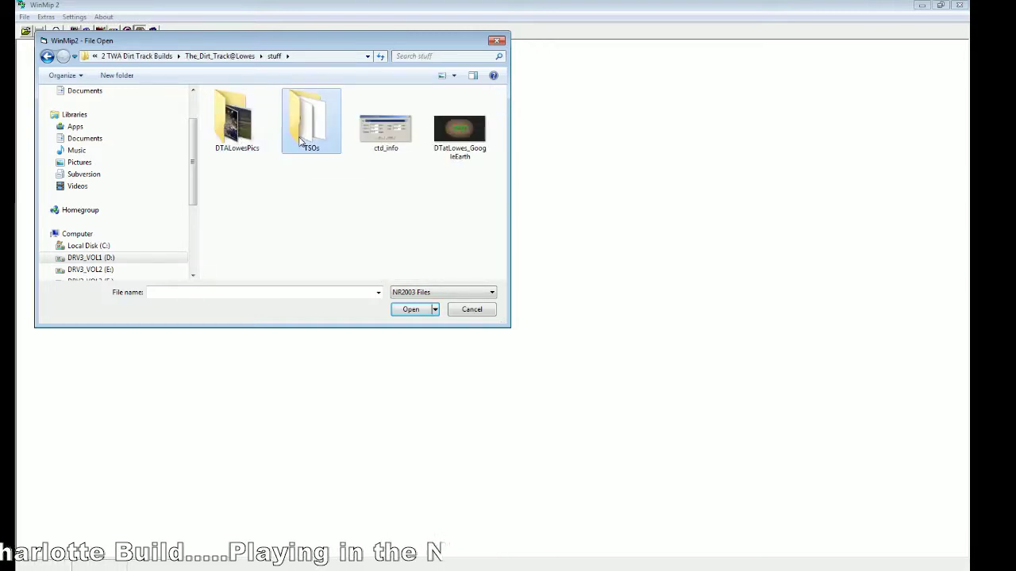
pyautogui.doubleClick(235, 132)
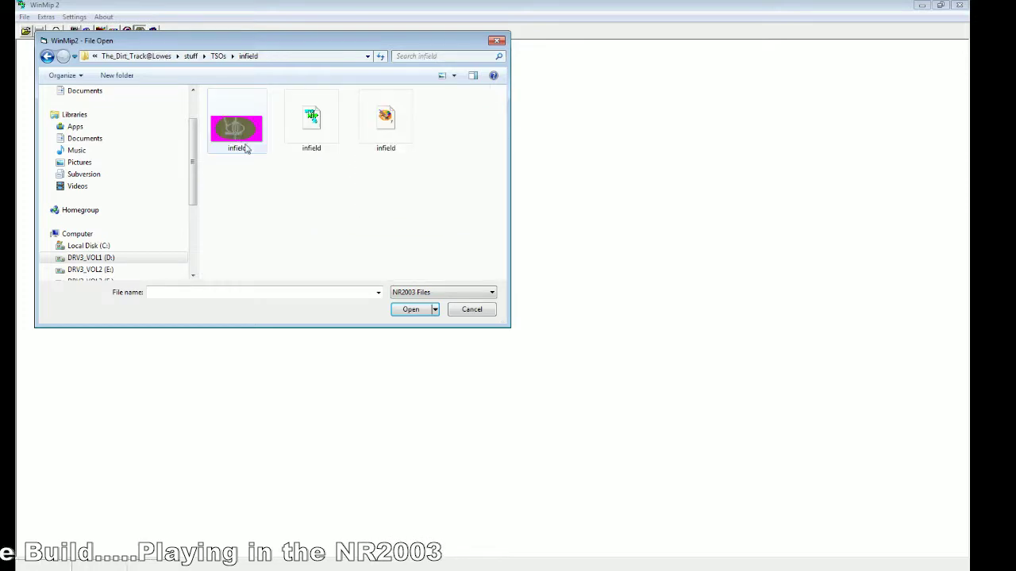
pyautogui.click(246, 143)
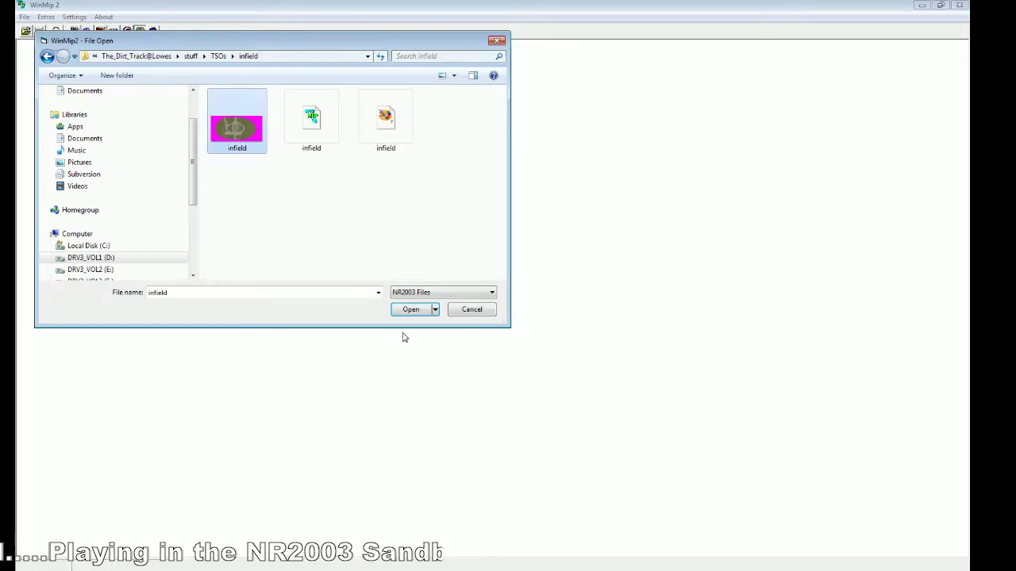
pyautogui.click(411, 311)
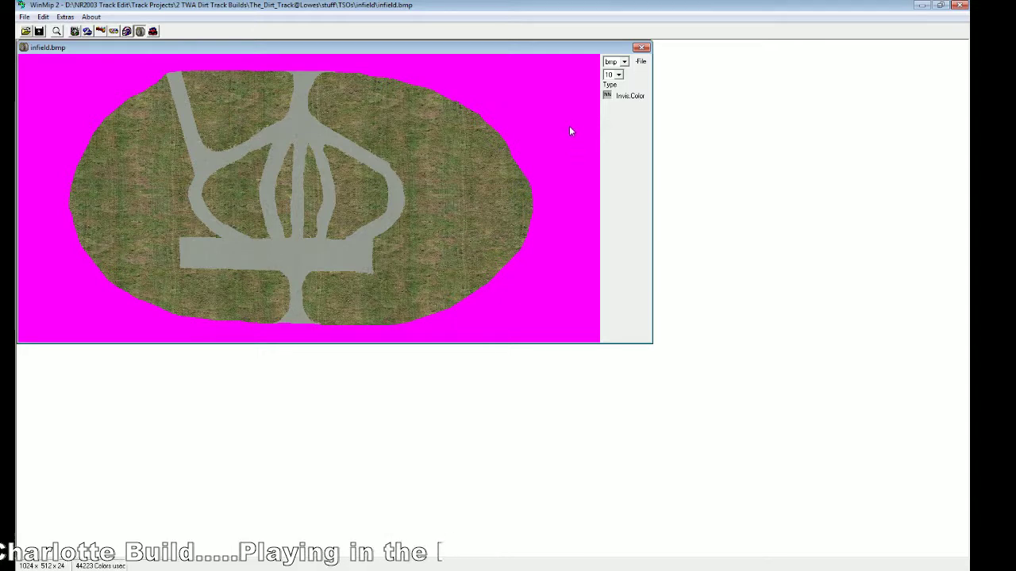
# Step: Change the infield texture's file format to tga and open the save dialog for it
pyautogui.click(625, 62)
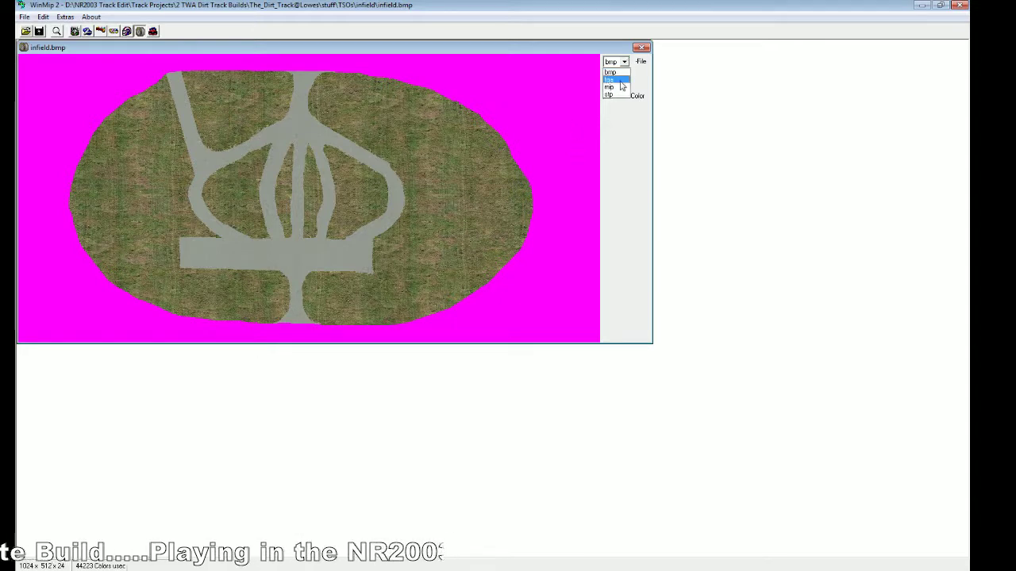
pyautogui.click(613, 80)
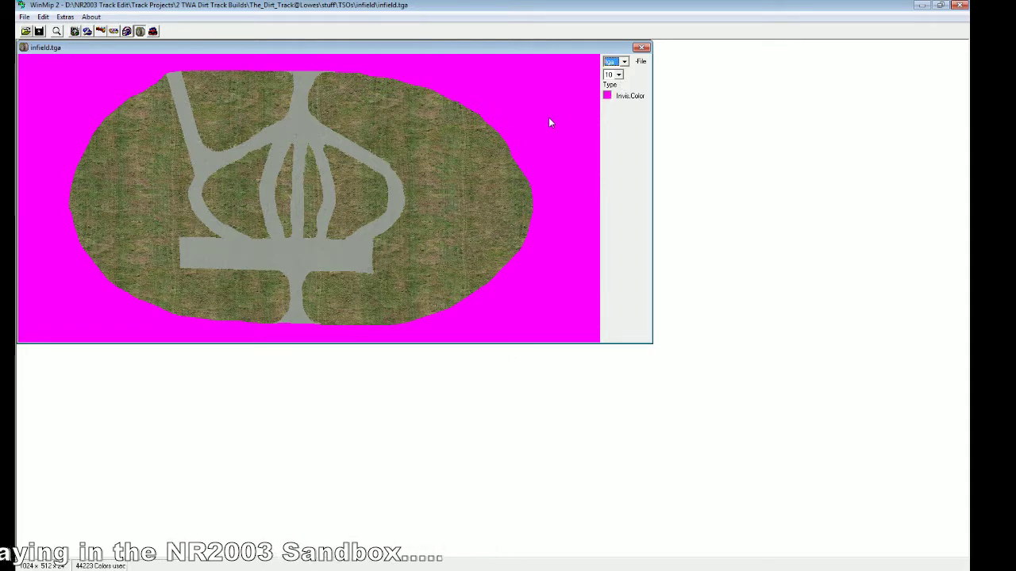
pyautogui.click(23, 17)
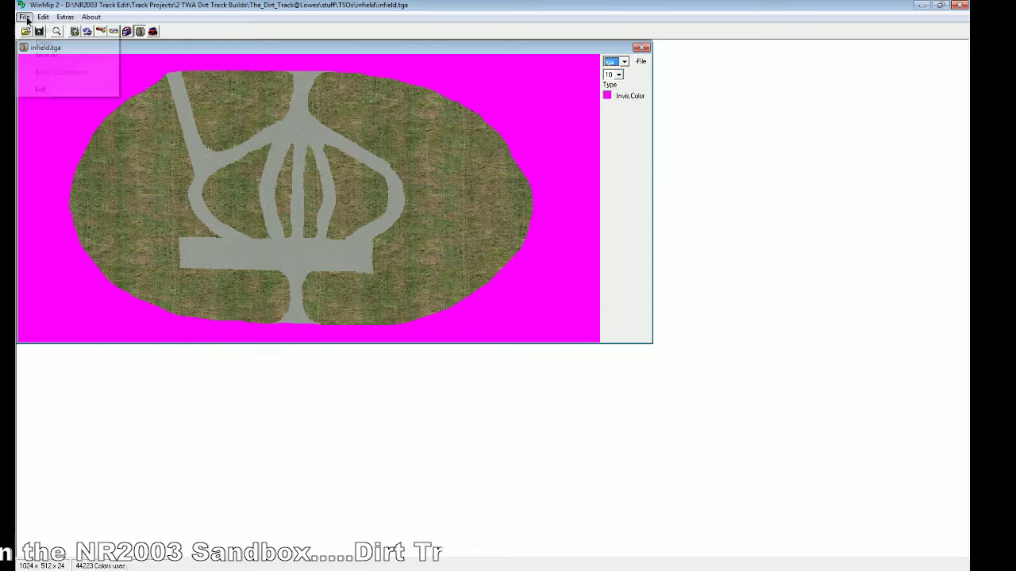
pyautogui.click(49, 54)
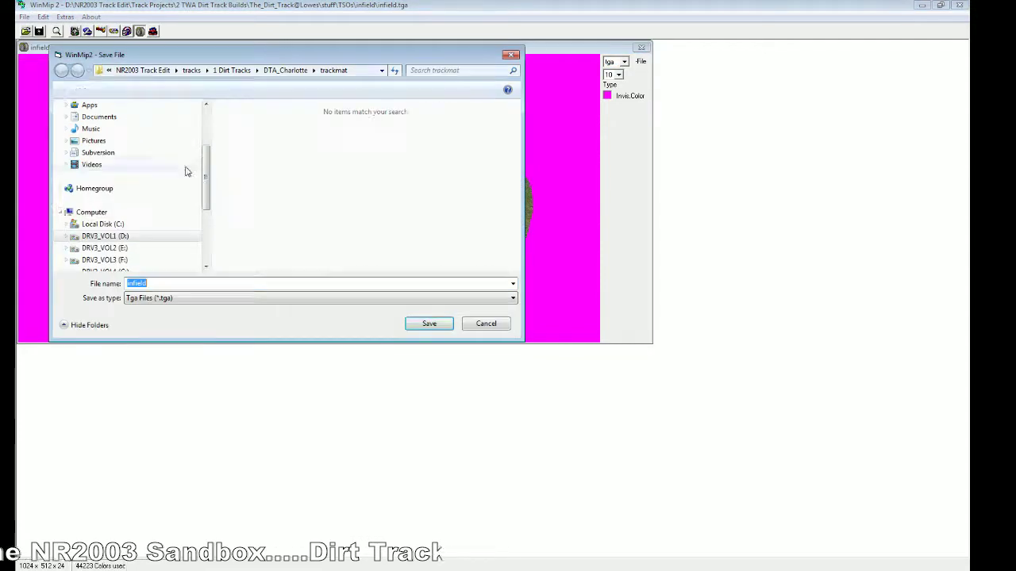
pyautogui.click(254, 283)
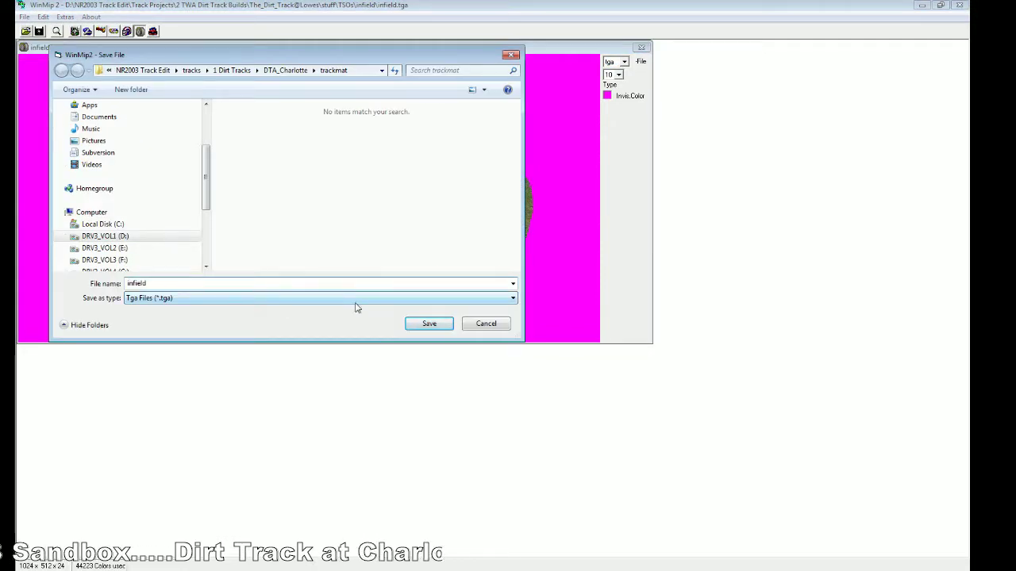
# Step: Set the save location to D:\NR2003 Track Edit\Track Projects\2 TWA Dirt Track Builds\The_Dirt_Track@Lowes\stuff\TSOs\infield
pyautogui.click(123, 236)
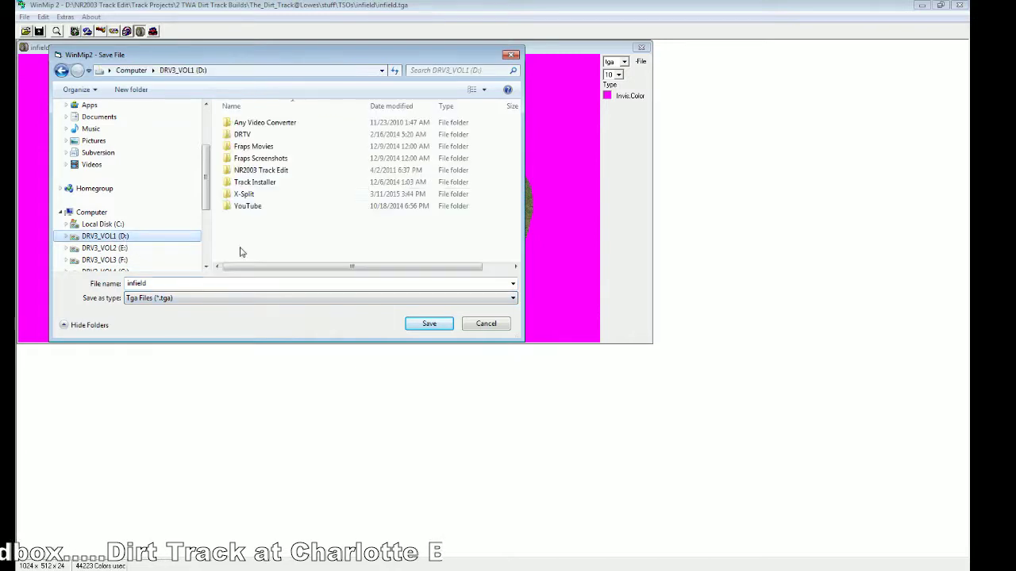
pyautogui.click(272, 188)
pyautogui.doubleClick(270, 170)
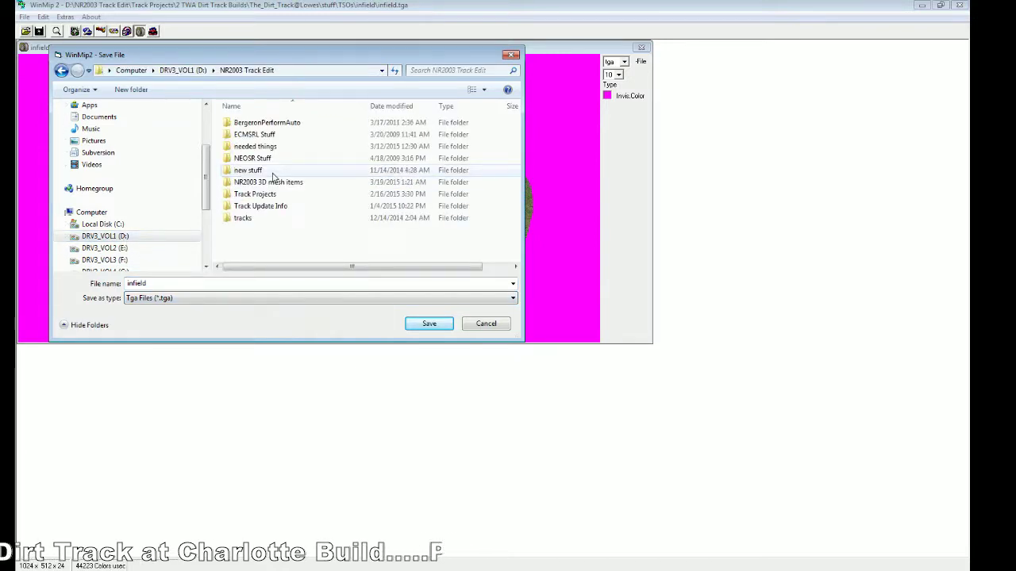
pyautogui.doubleClick(257, 195)
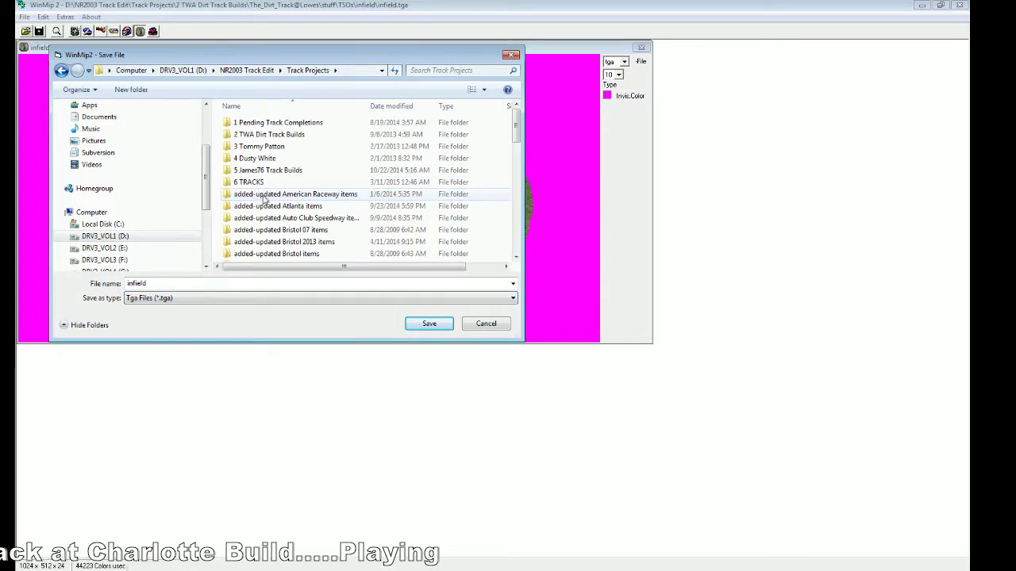
pyautogui.click(260, 182)
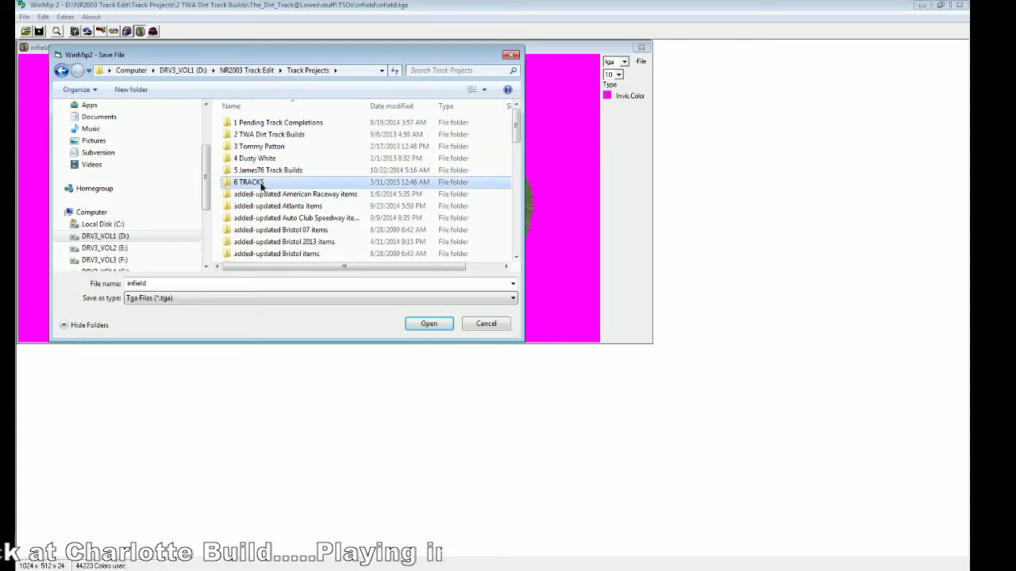
pyautogui.doubleClick(262, 135)
pyautogui.click(266, 137)
pyautogui.doubleClick(267, 140)
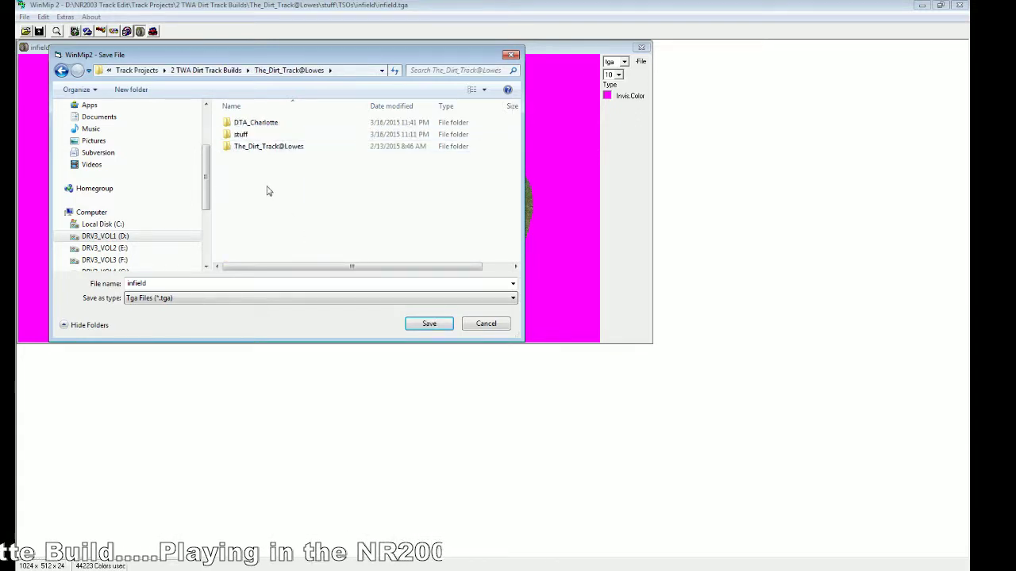
pyautogui.doubleClick(241, 134)
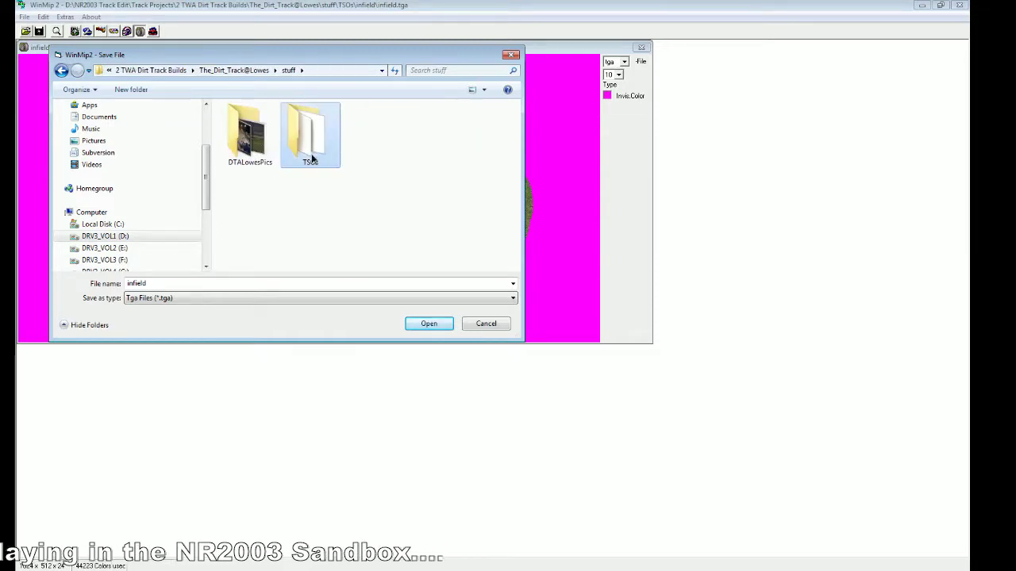
pyautogui.doubleClick(312, 156)
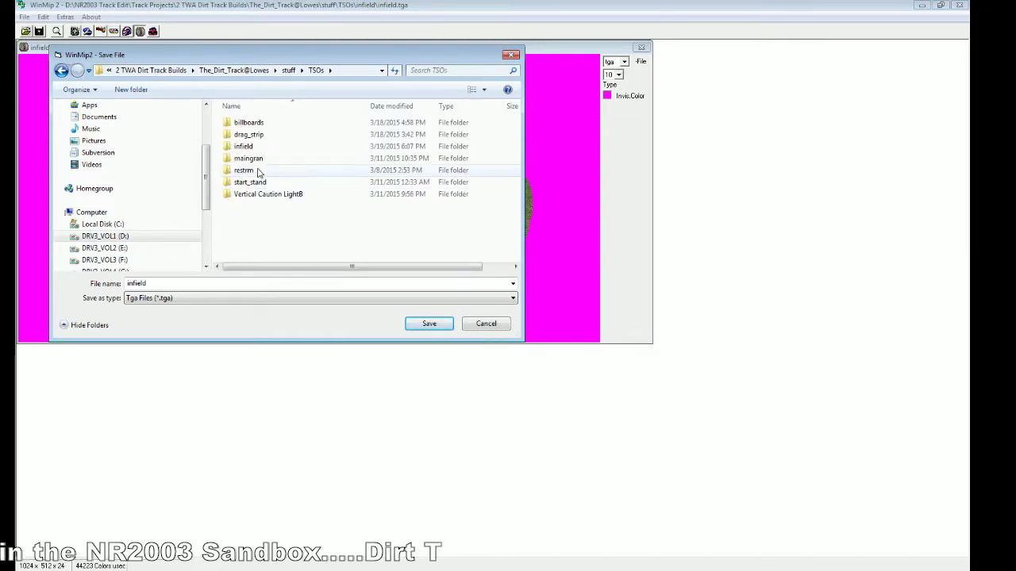
pyautogui.doubleClick(245, 146)
# Step: Save the texture under the name infield as a TGA file, replacing the existing one
pyautogui.click(233, 284)
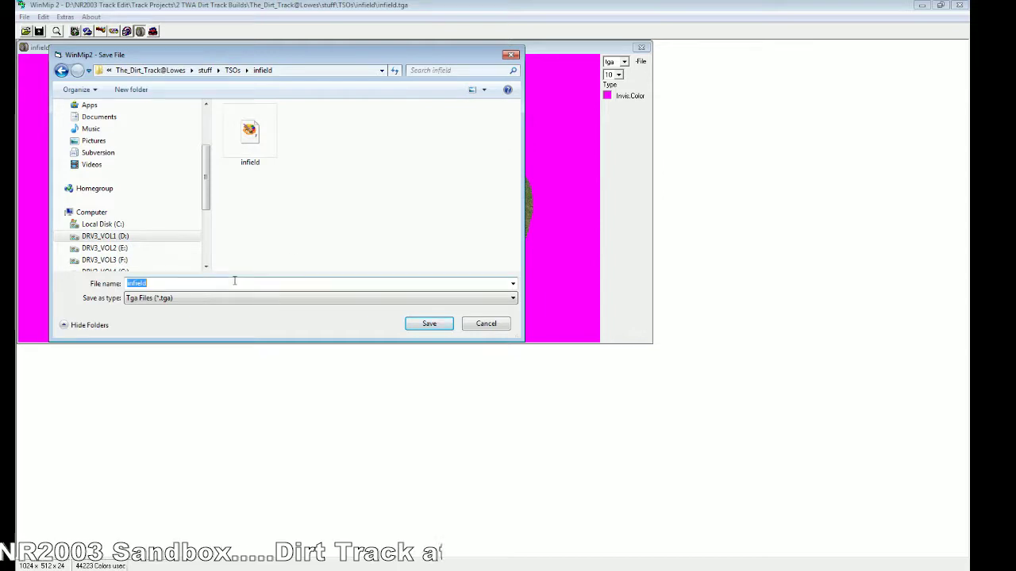
pyautogui.click(233, 283)
pyautogui.click(435, 331)
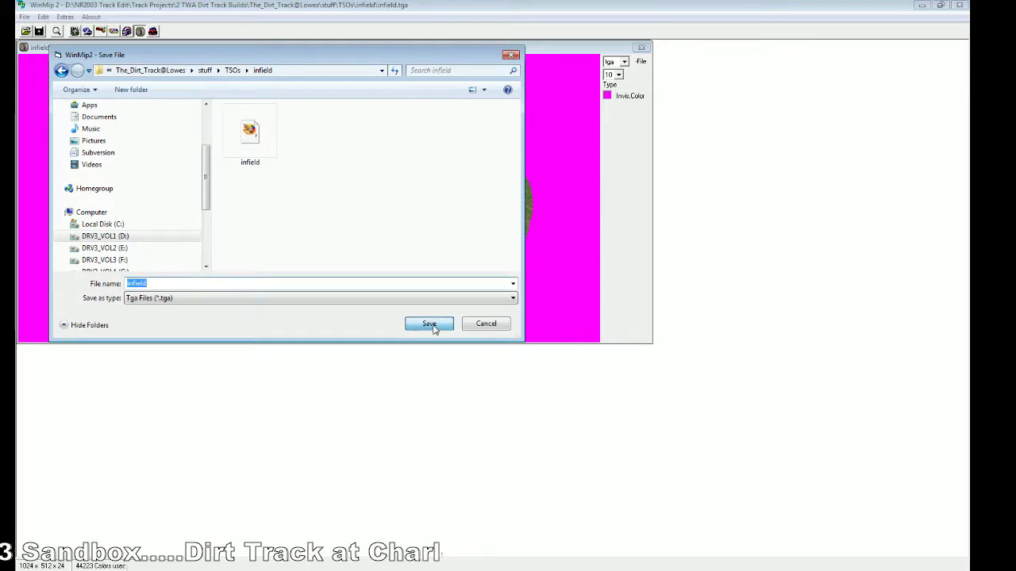
pyautogui.click(480, 329)
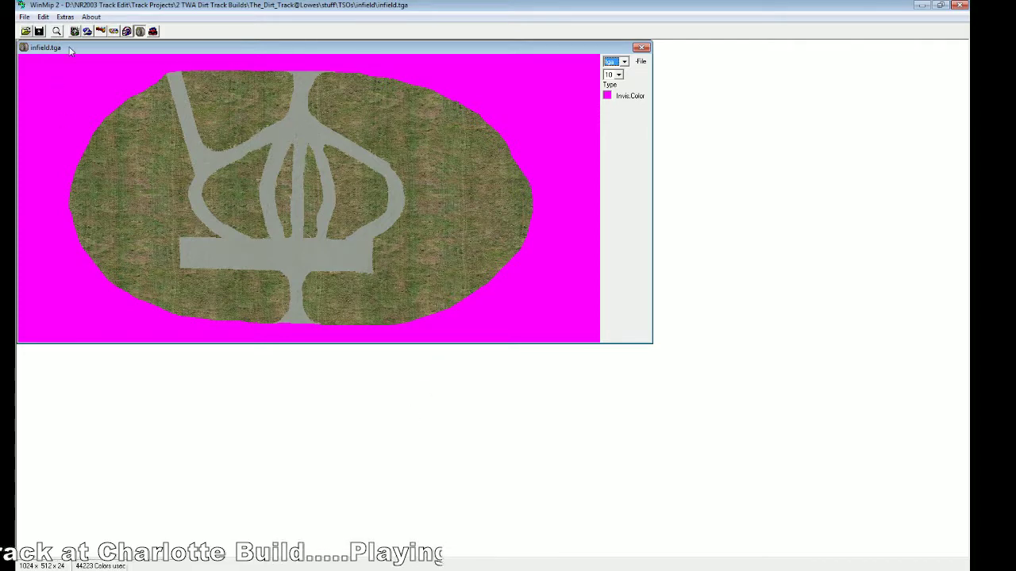
# Step: Close the current texture and open infield.tga from the TSOs\infield folder
pyautogui.click(25, 17)
pyautogui.click(48, 44)
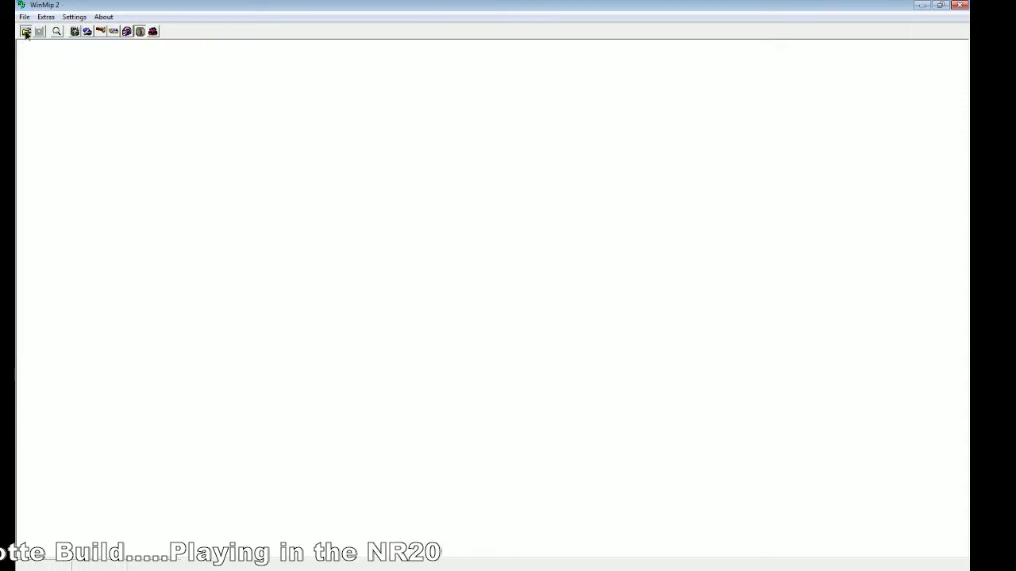
pyautogui.click(25, 32)
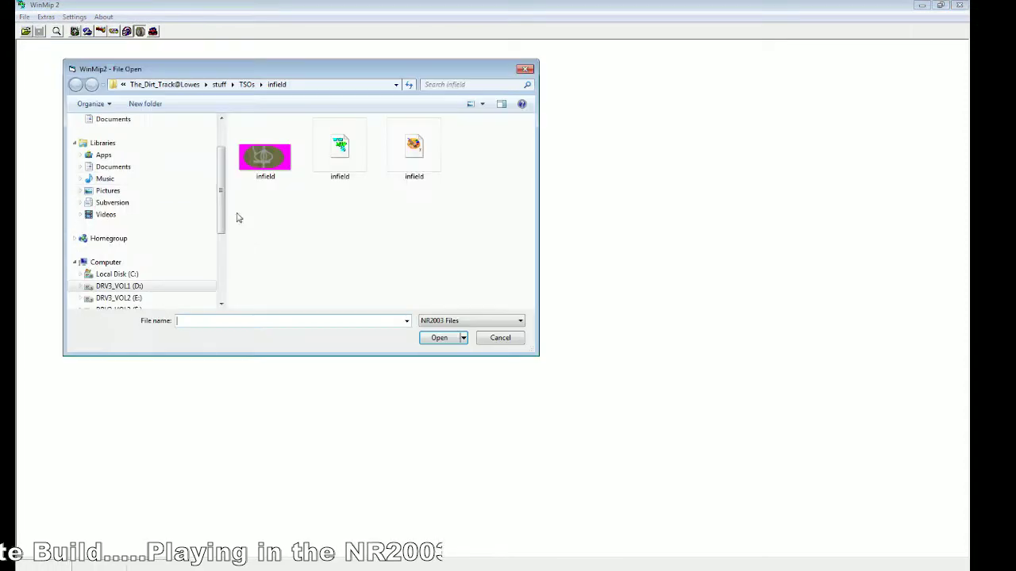
pyautogui.click(416, 159)
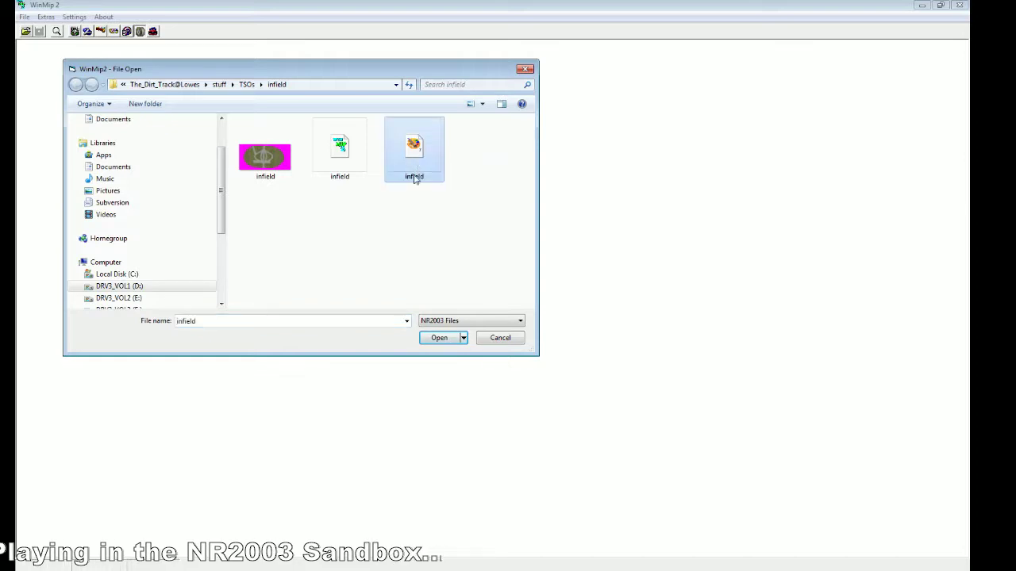
pyautogui.click(436, 337)
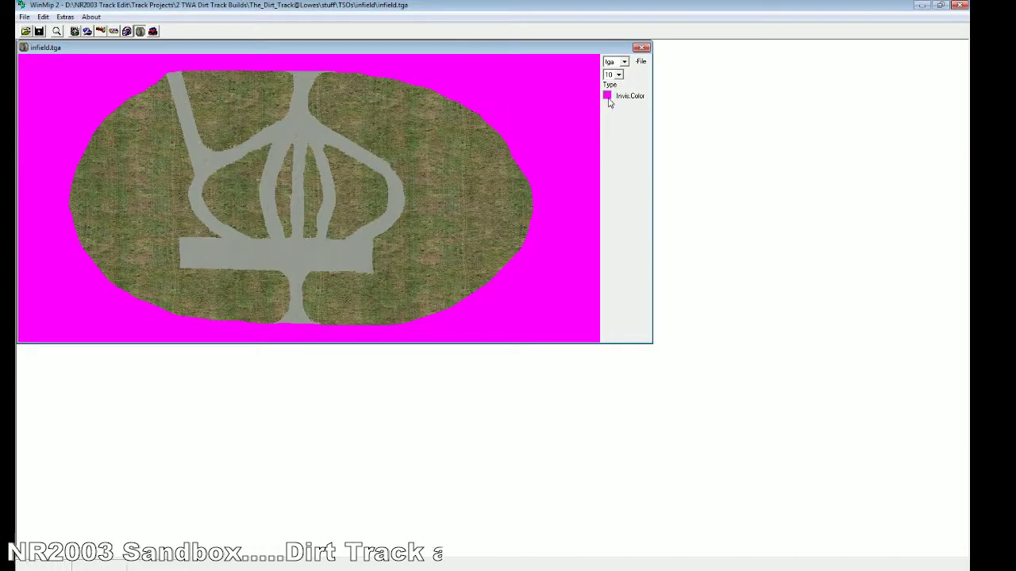
# Step: Save the infield texture in mip format under the name infield, replacing the existing file, and close it
pyautogui.click(624, 62)
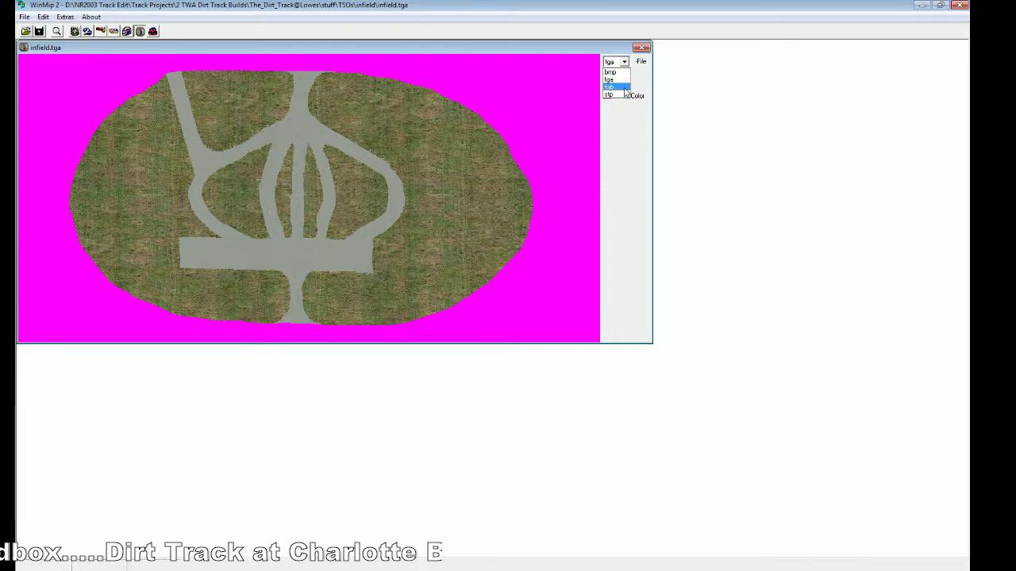
pyautogui.click(624, 87)
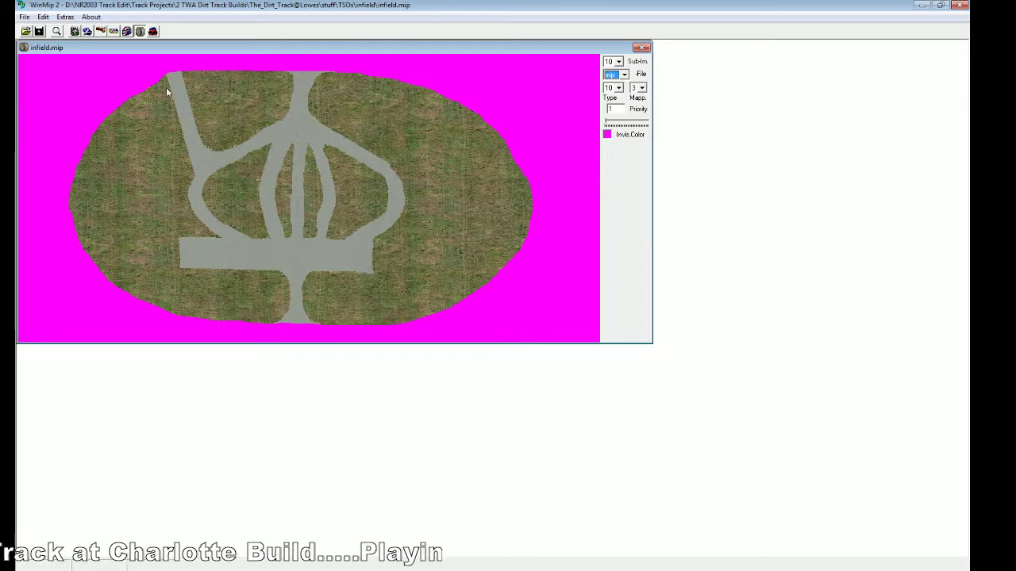
pyautogui.click(26, 19)
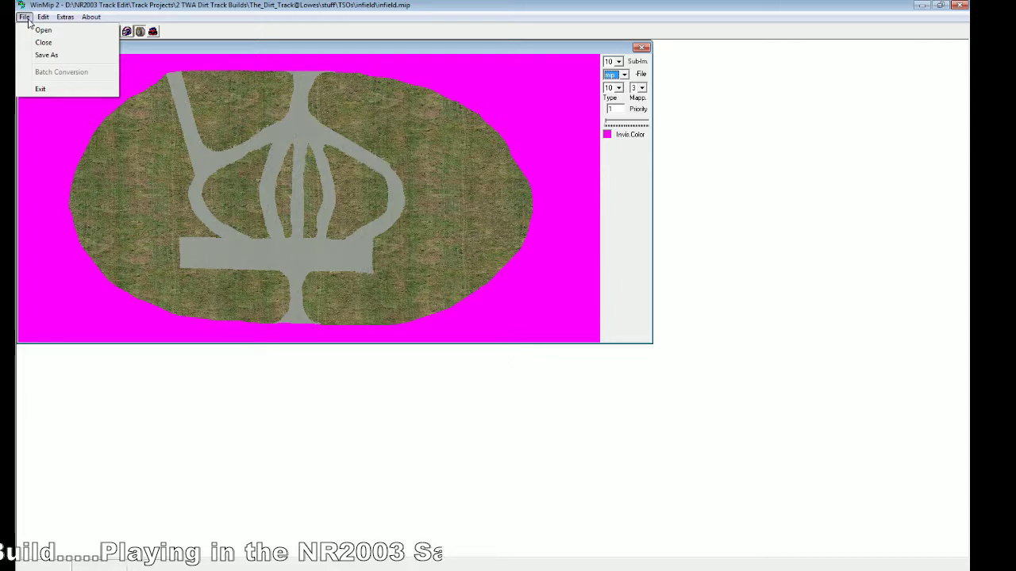
pyautogui.click(52, 57)
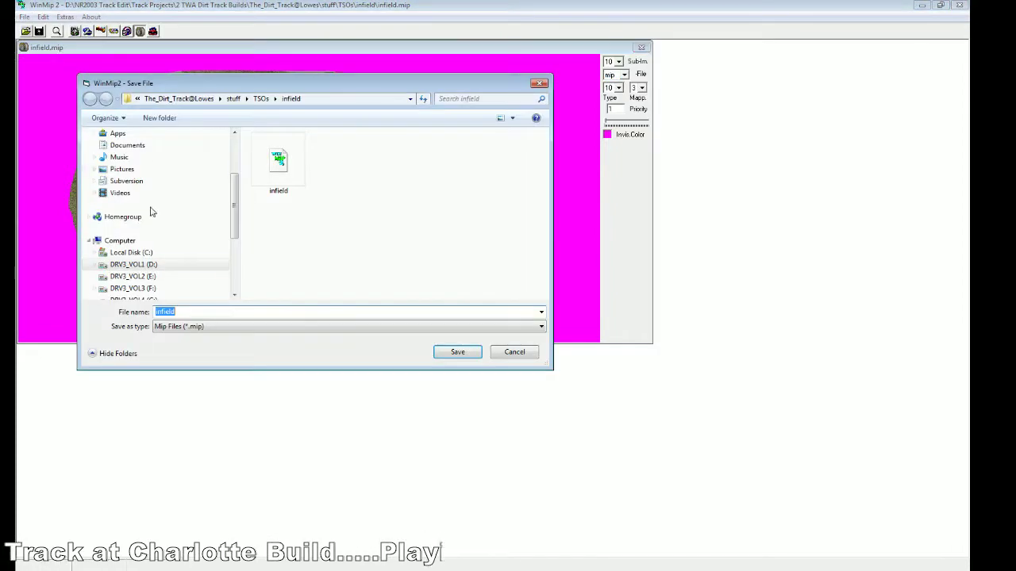
pyautogui.click(459, 352)
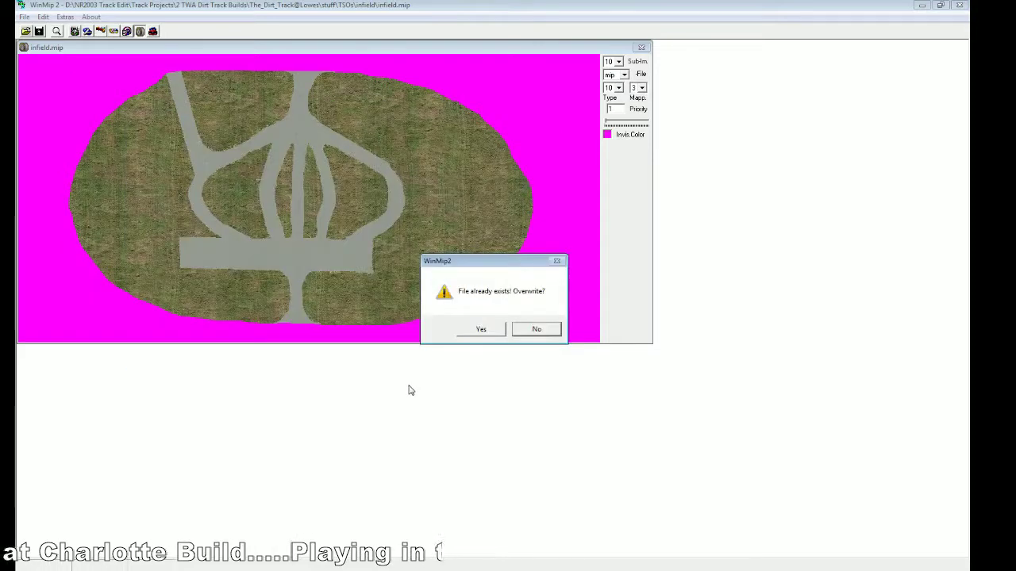
pyautogui.press('Return')
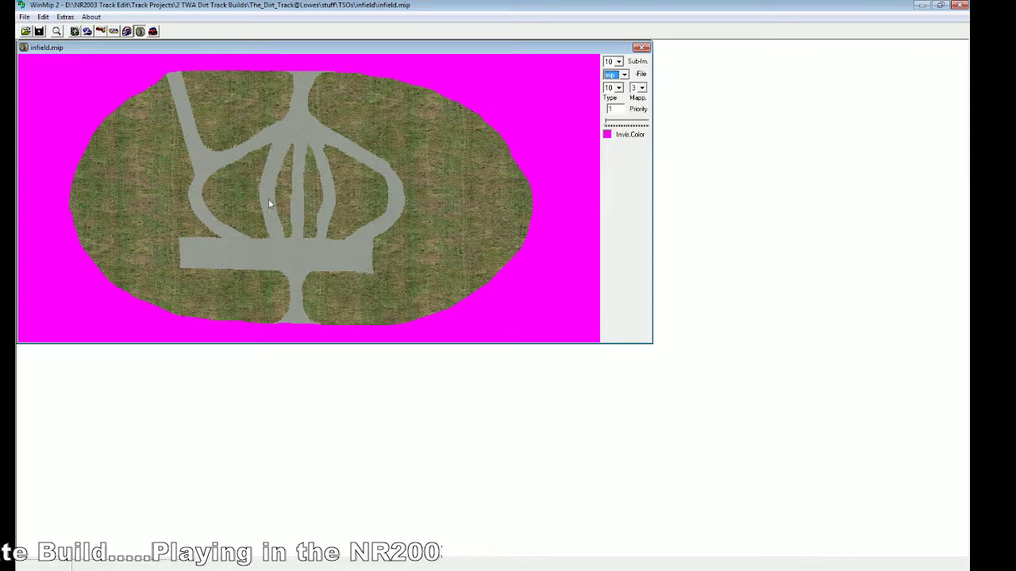
pyautogui.click(24, 17)
pyautogui.click(32, 37)
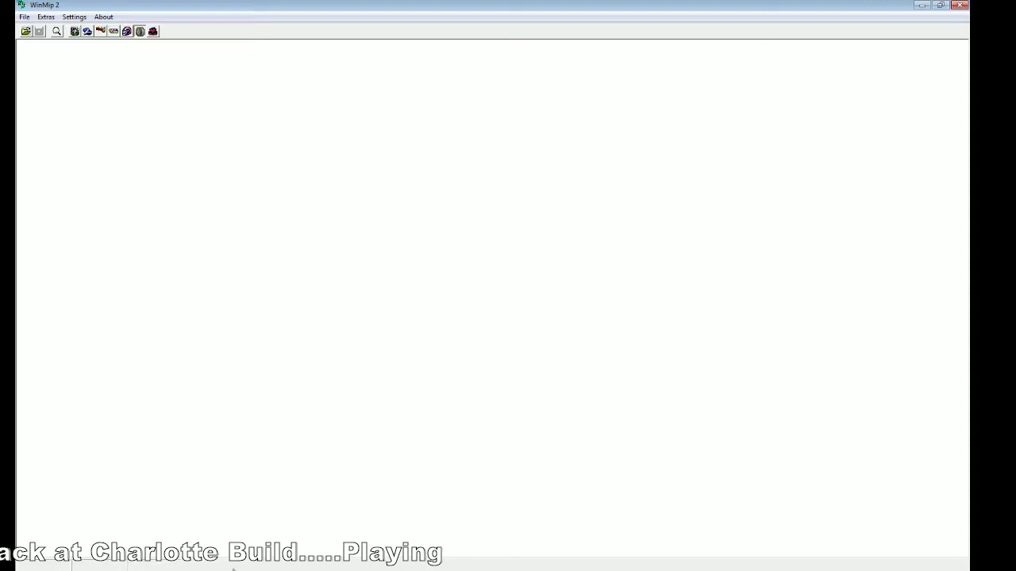
# Step: Switch to File Explorer and copy infield.mip from the The_Dirt_Track@Lowes\stuff\TSOs\infield folder
pyautogui.moveTo(207, 564)
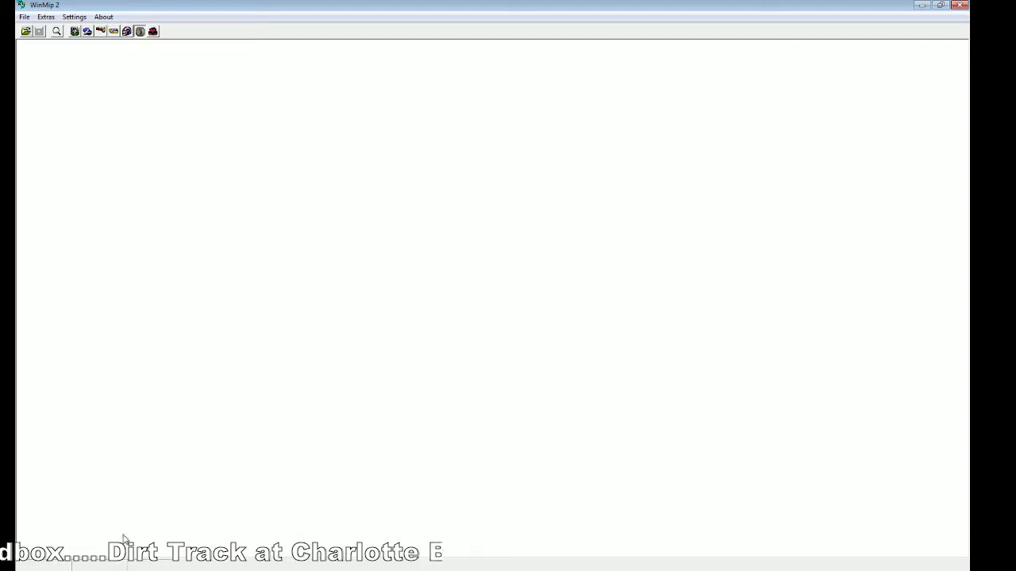
pyautogui.moveTo(101, 564)
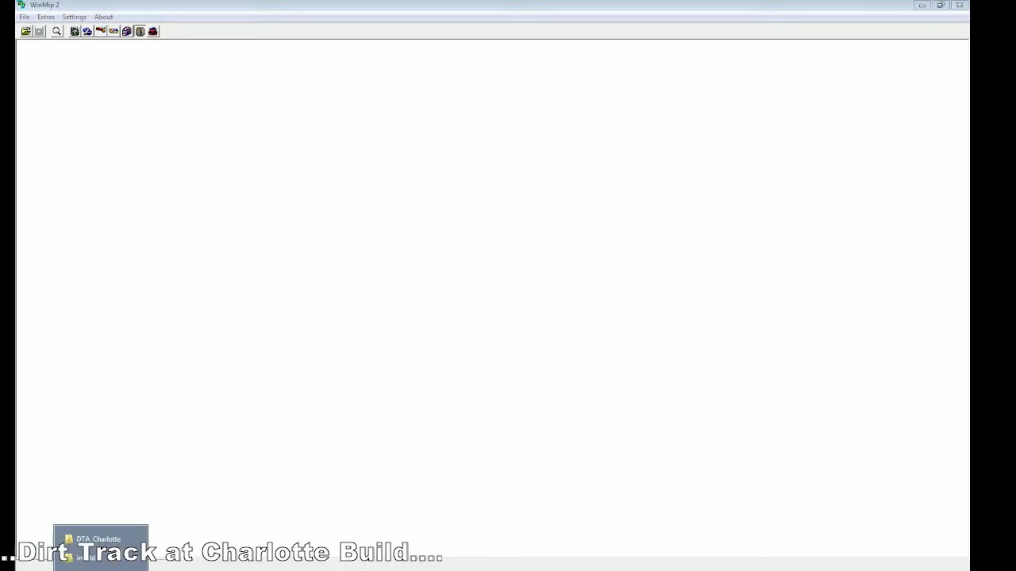
pyautogui.click(101, 547)
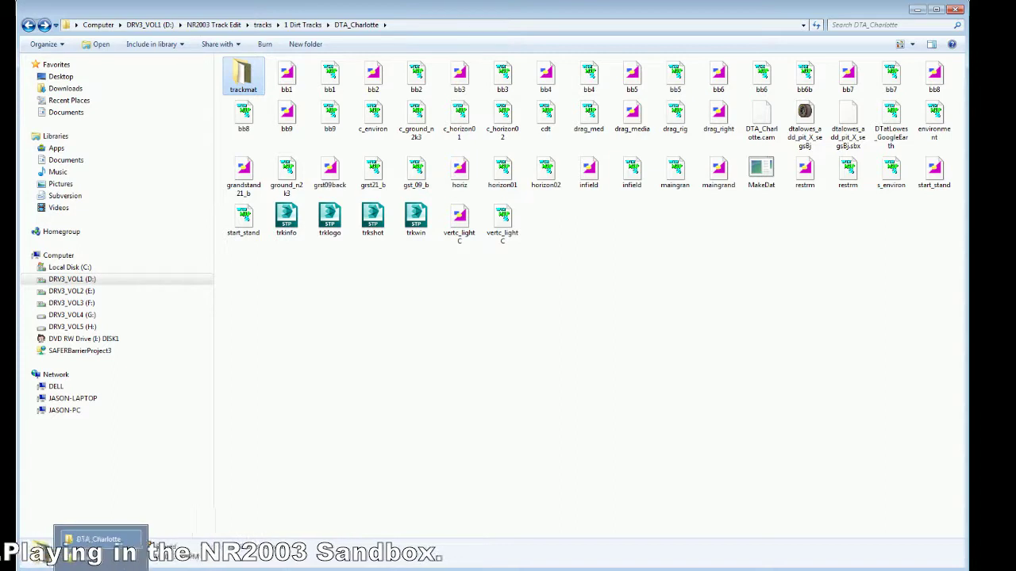
pyautogui.hotkey('alt', 'Tab')
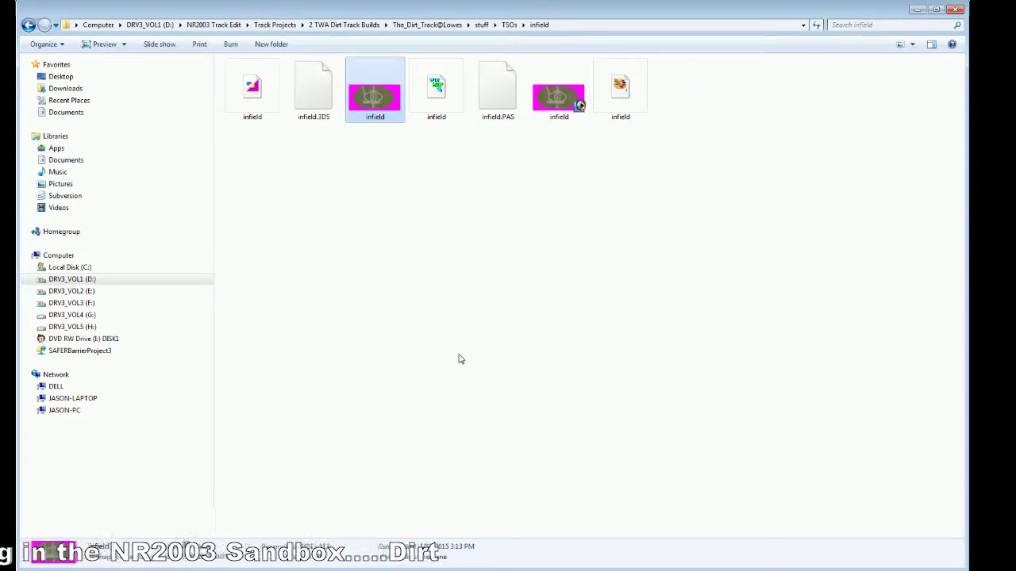
pyautogui.rightClick(432, 101)
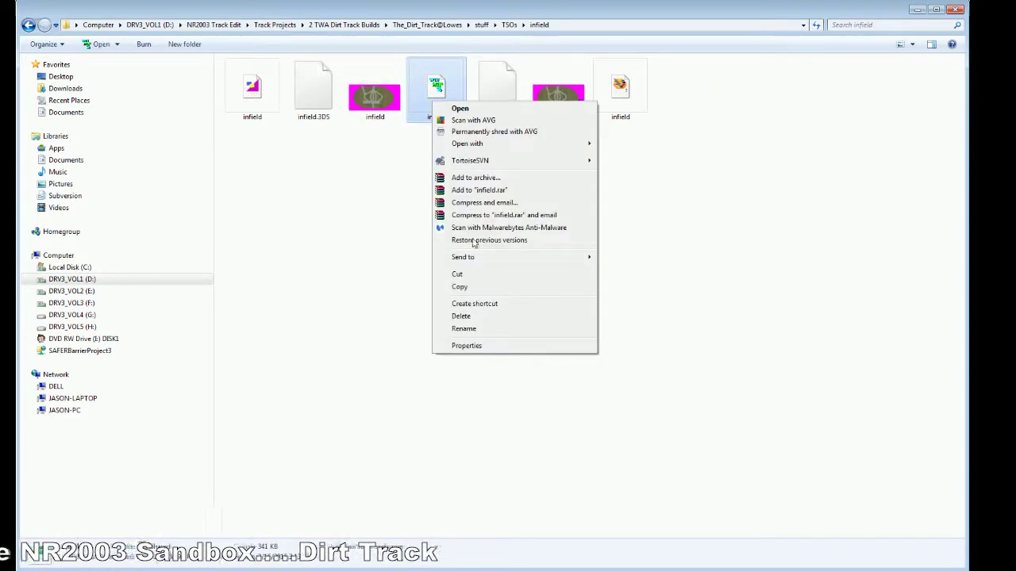
pyautogui.click(478, 288)
pyautogui.click(381, 301)
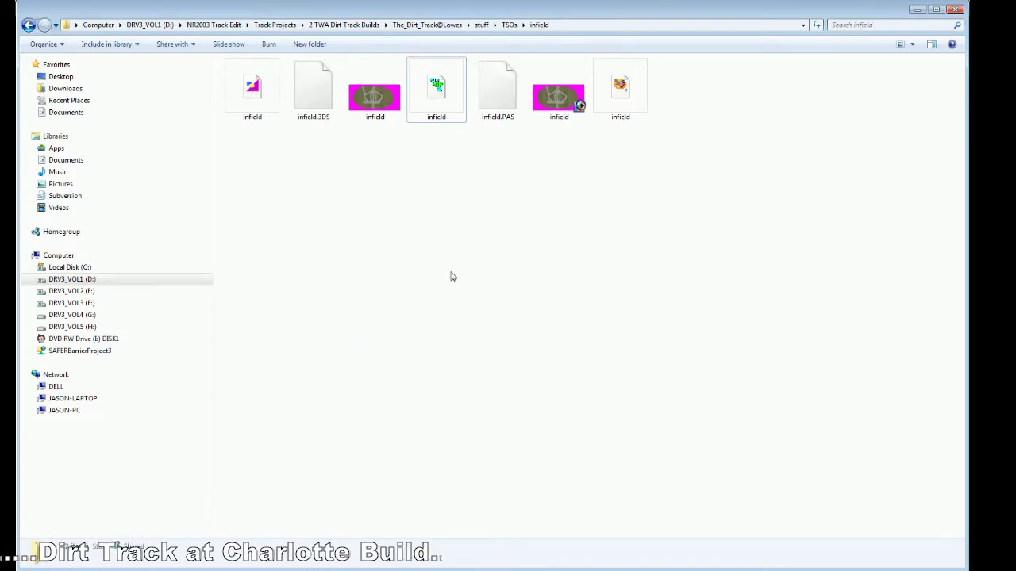
pyautogui.rightClick(437, 119)
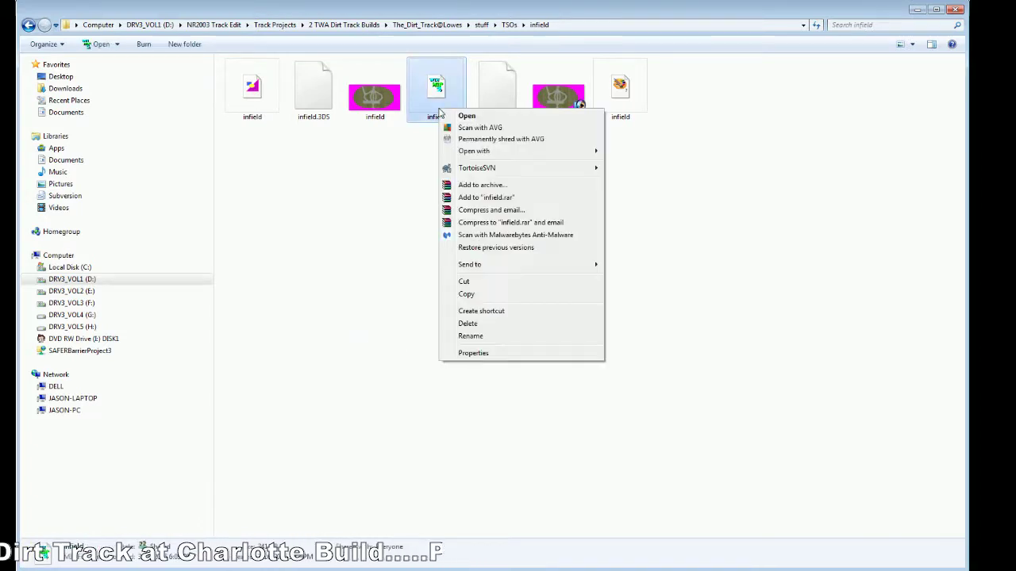
pyautogui.click(476, 294)
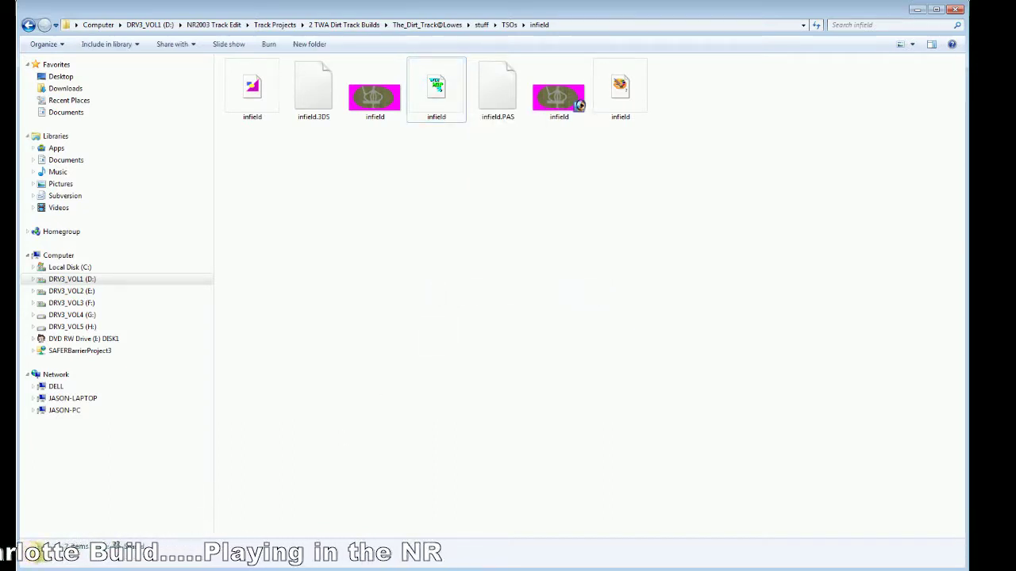
# Step: Paste infield.mip into the DTA_Charlotte track folder, replacing the existing file
pyautogui.moveTo(40, 555)
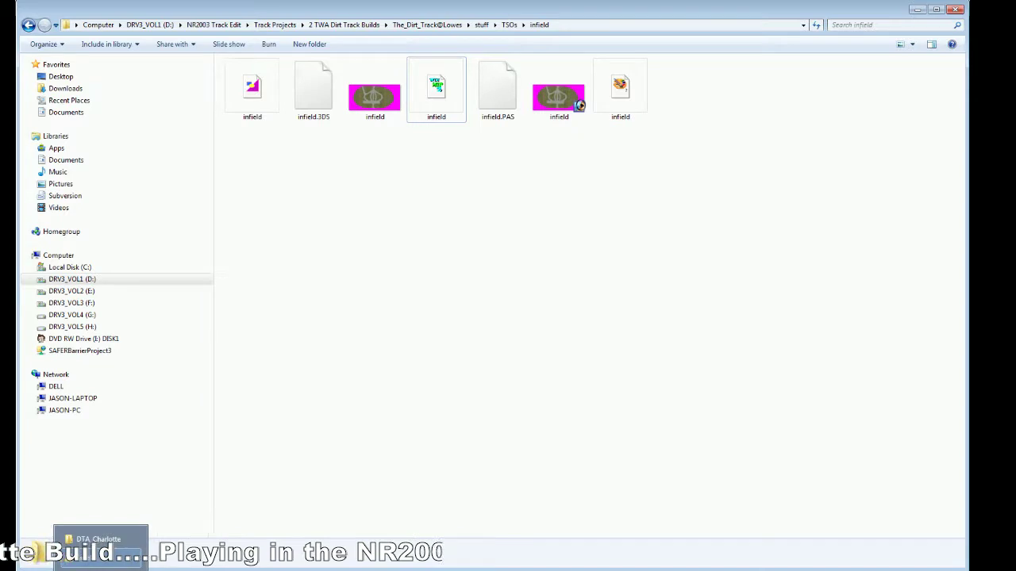
pyautogui.click(102, 543)
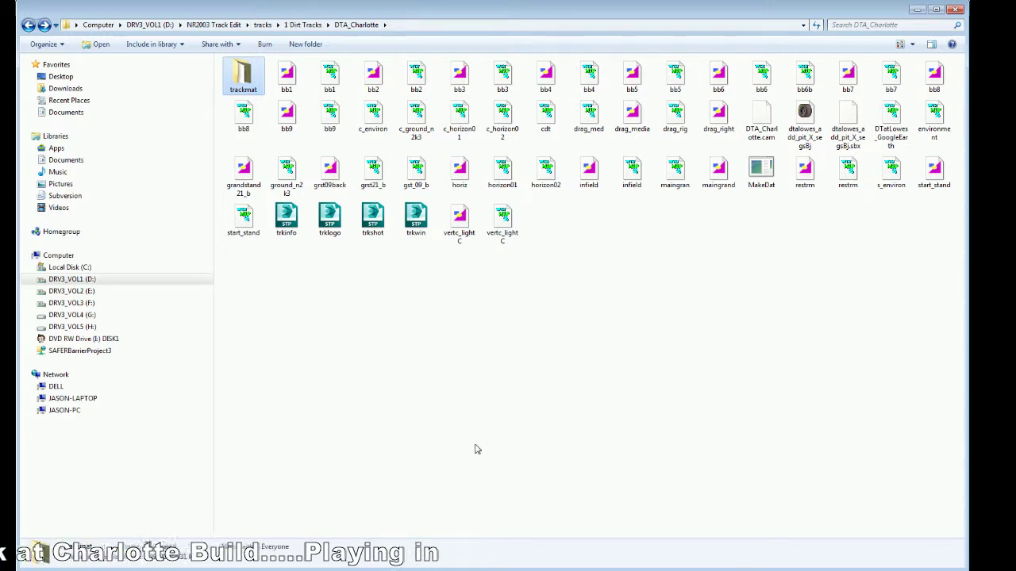
pyautogui.rightClick(457, 395)
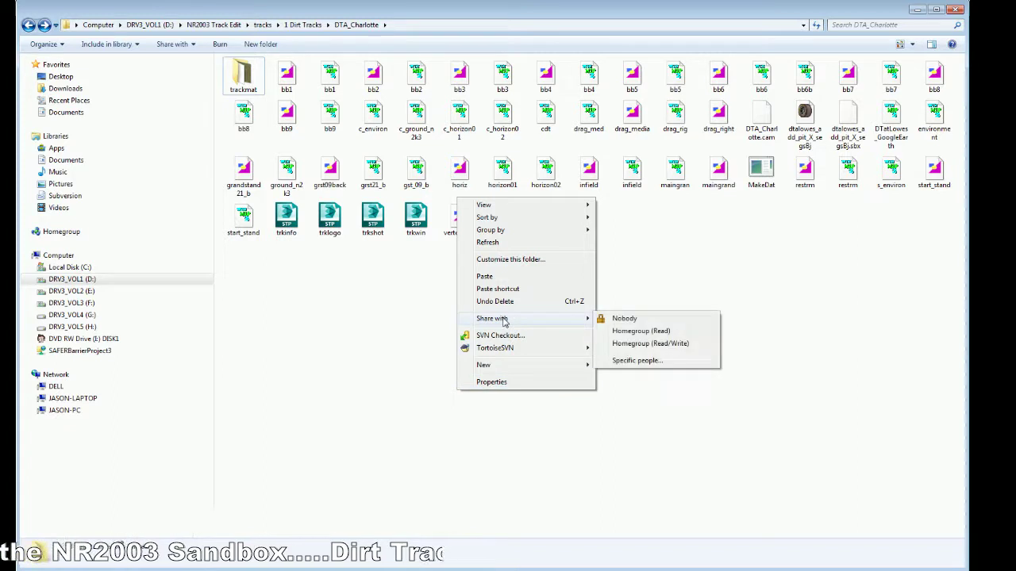
pyautogui.click(499, 277)
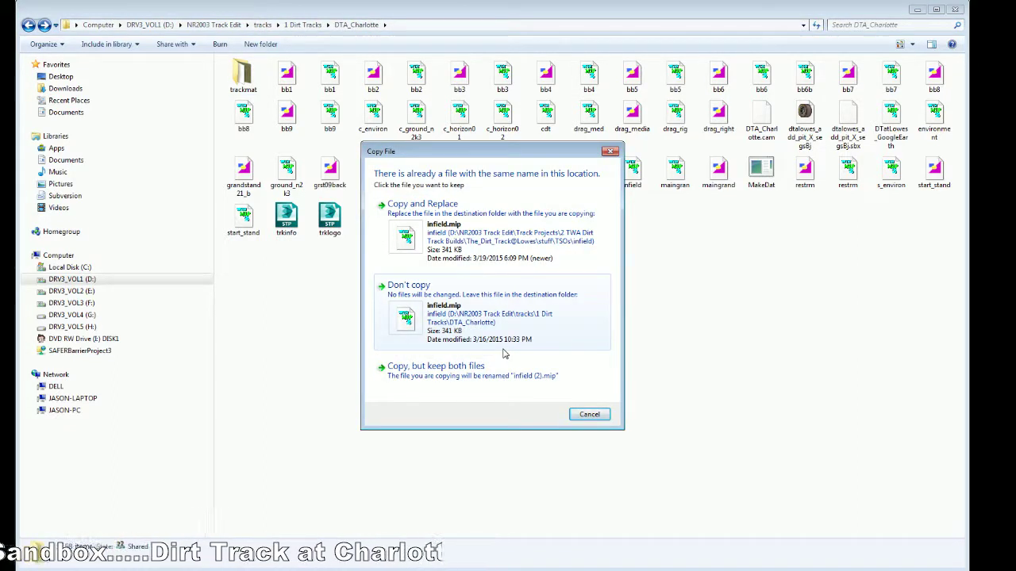
pyautogui.click(495, 259)
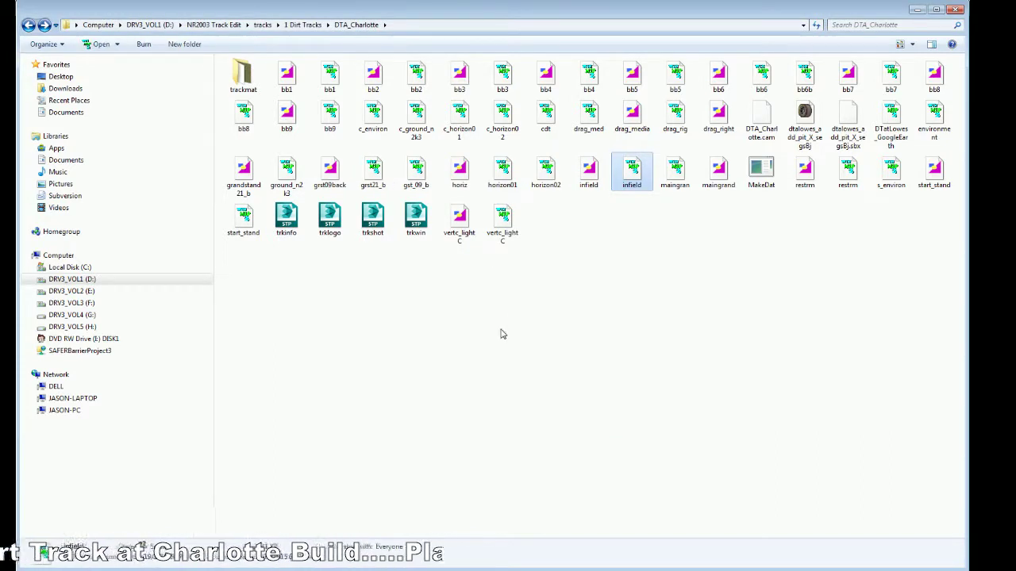
pyautogui.click(467, 369)
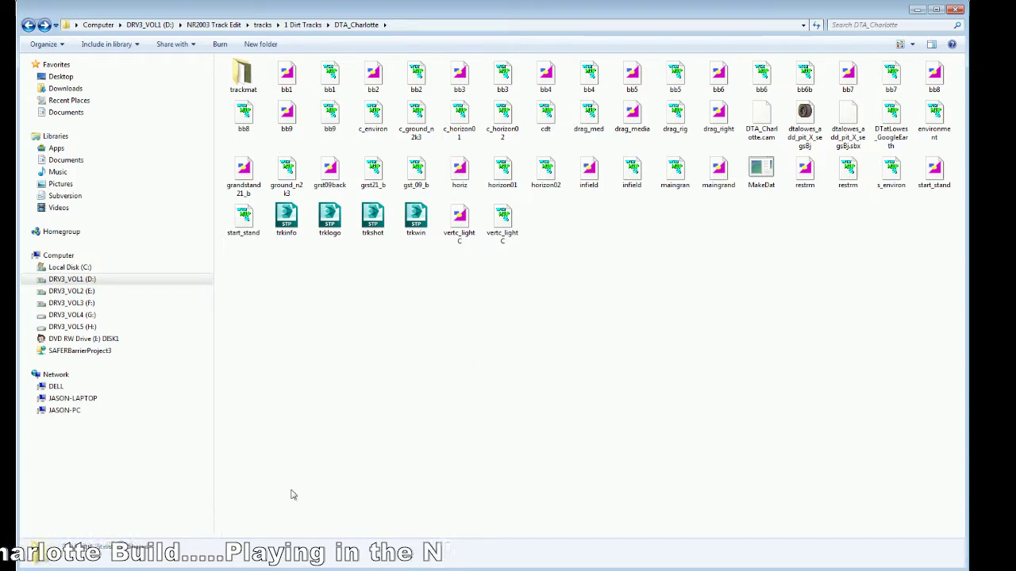
# Step: Switch to Sandbox, start a new track, and reopen dtalowes_add_pit_X_segsBj from the DTA_Charlotte folder
pyautogui.moveTo(218, 560)
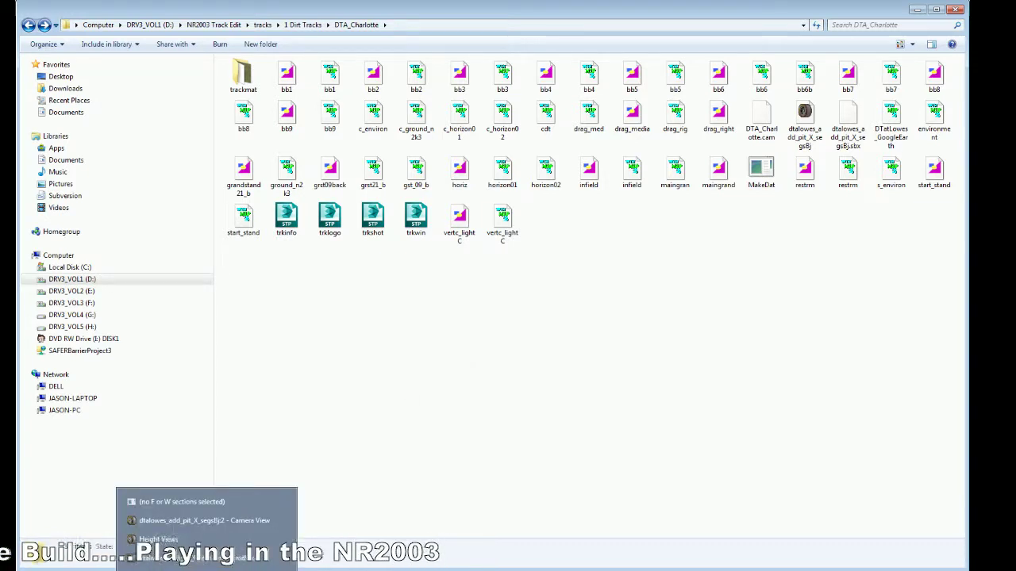
pyautogui.click(219, 559)
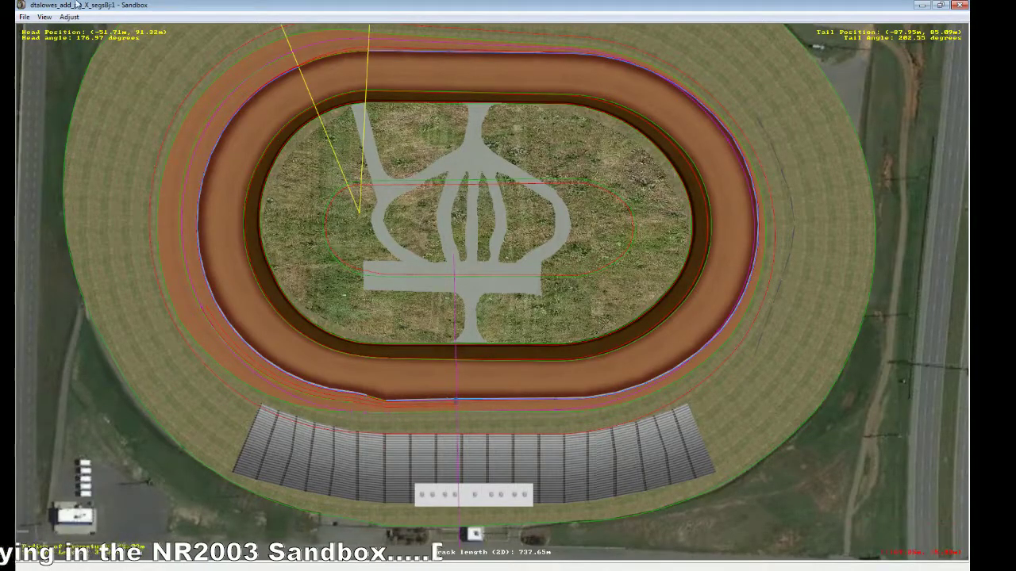
pyautogui.click(24, 17)
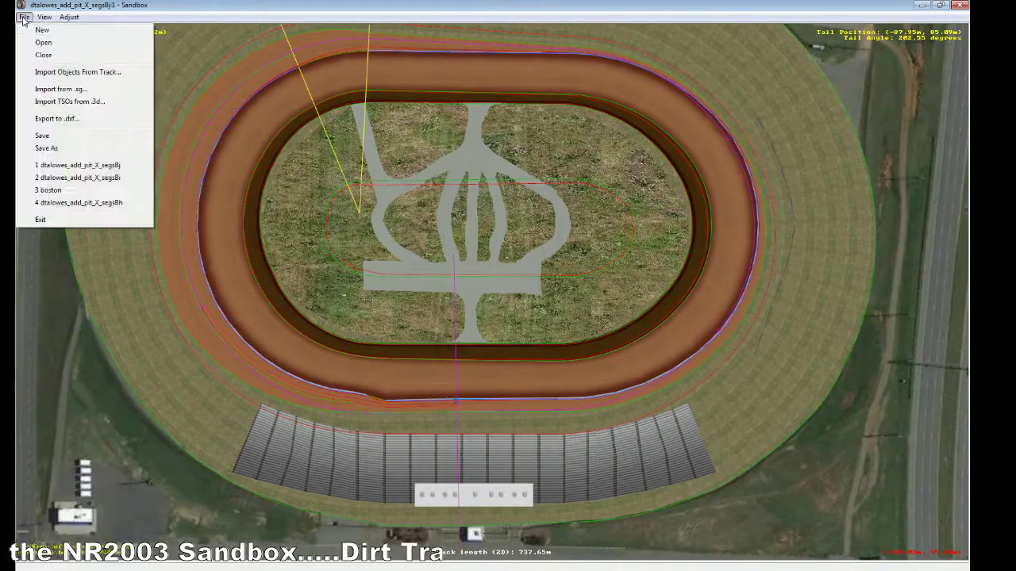
pyautogui.click(37, 31)
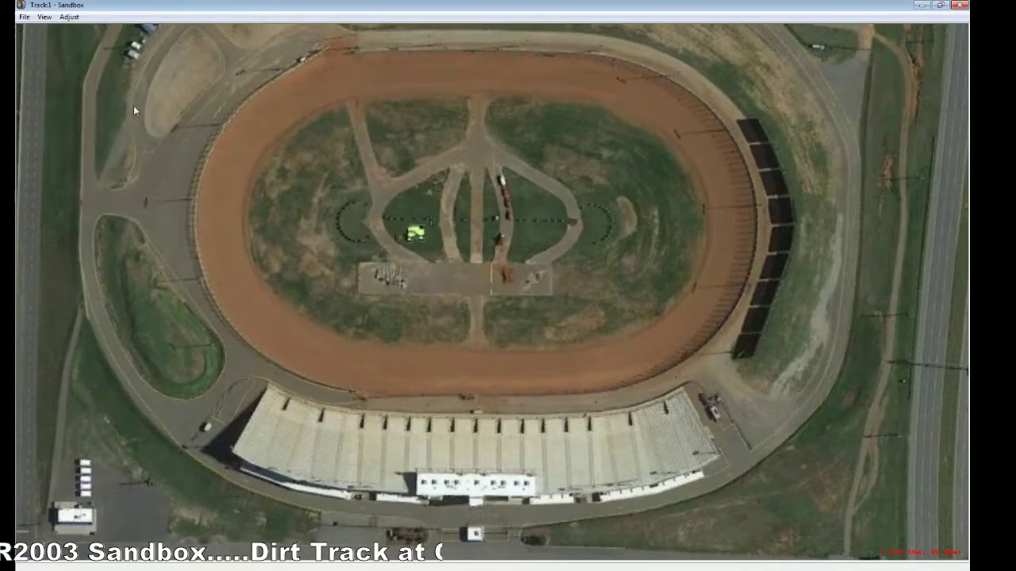
pyautogui.click(25, 17)
pyautogui.click(36, 42)
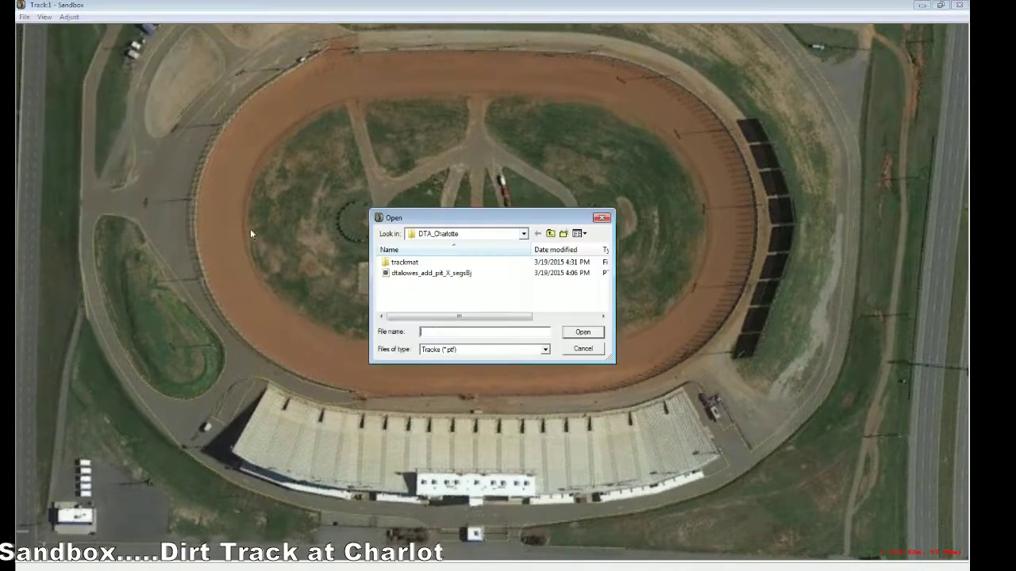
pyautogui.click(439, 273)
pyautogui.click(582, 331)
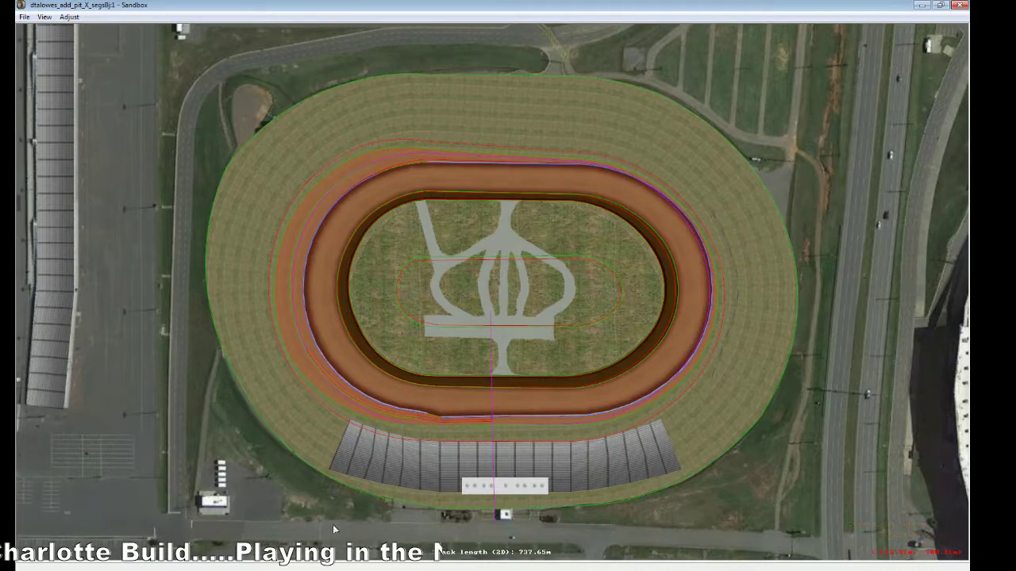
# Step: Bring up the reopened track's Camera View window and switch its camera to slew mode
pyautogui.moveTo(207, 565)
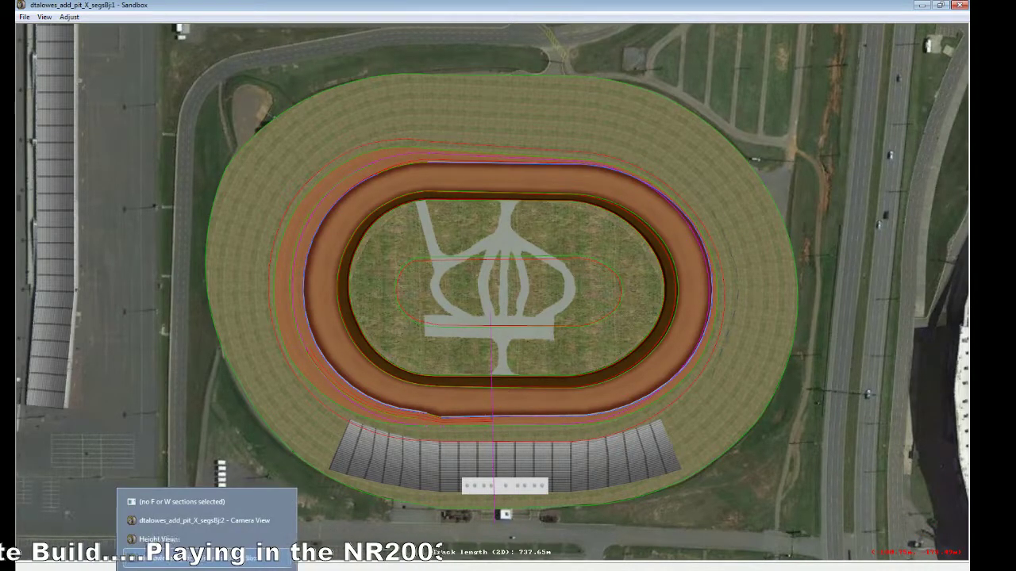
pyautogui.click(238, 521)
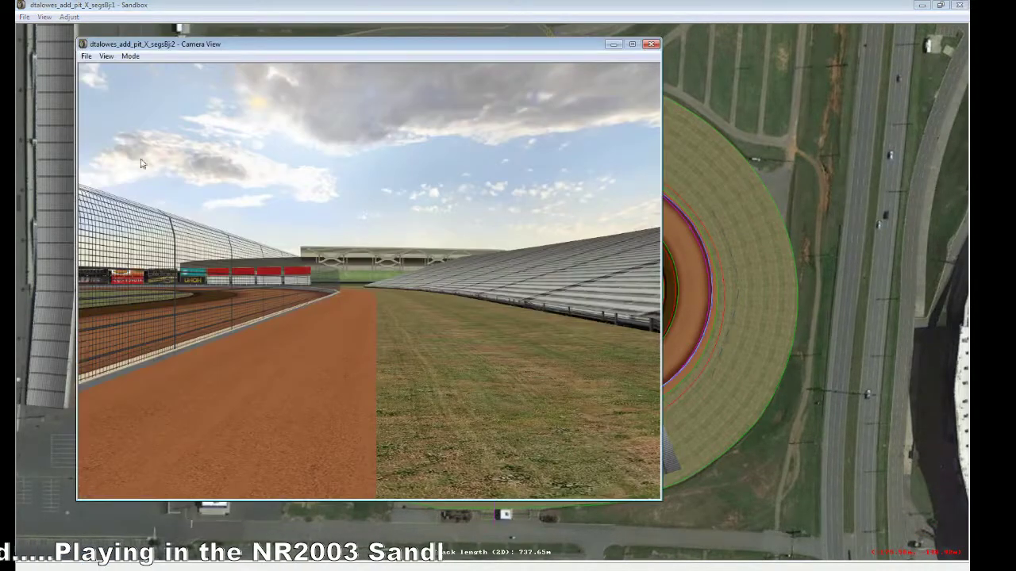
pyautogui.click(130, 55)
pyautogui.click(162, 83)
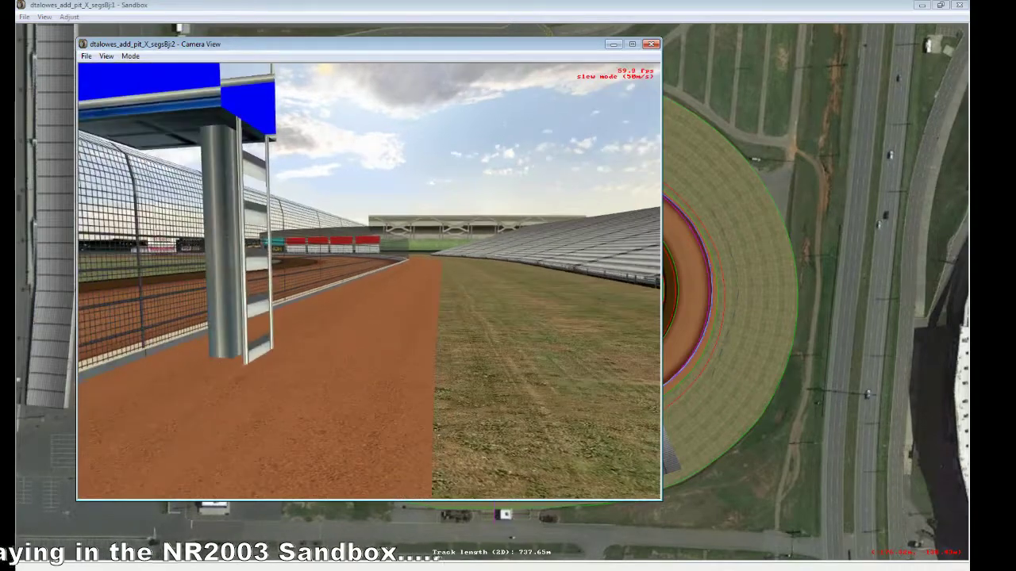
# Step: Examine the dirt lane and grass strip between the catch fence and the front grandstand, looking in both directions
pyautogui.press('Up')
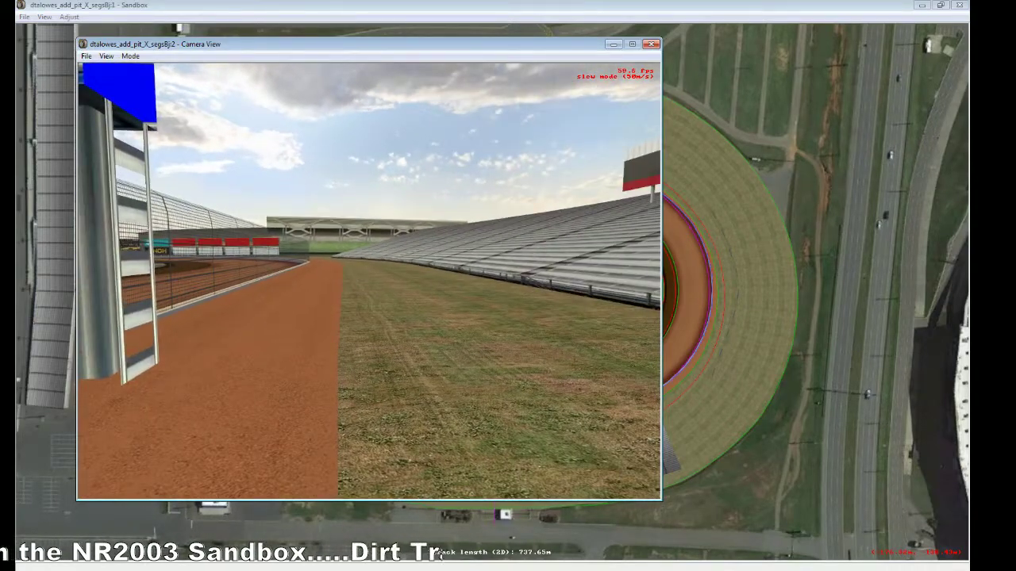
pyautogui.press('Up')
pyautogui.press('Left')
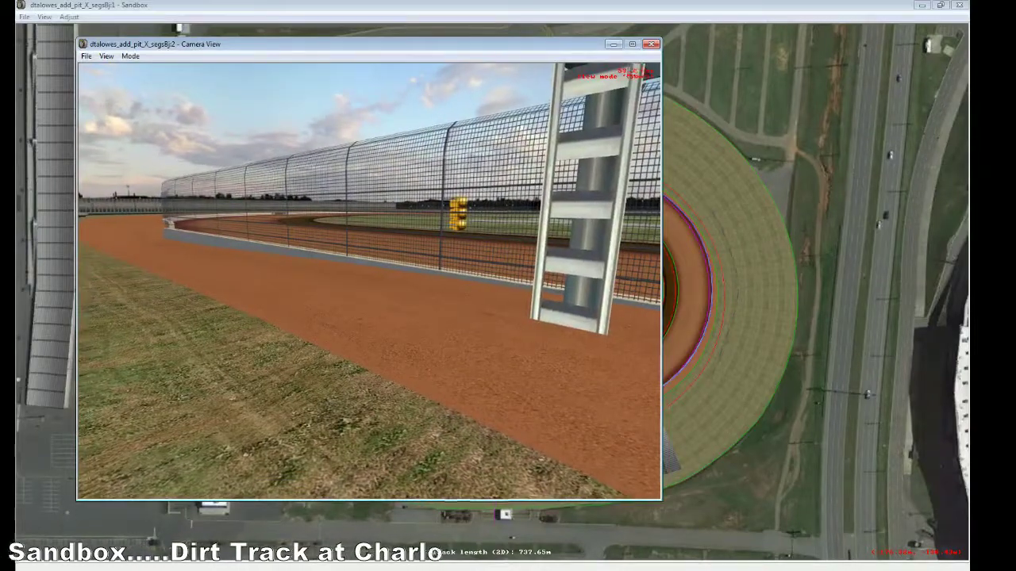
pyautogui.press('Down')
pyautogui.press('Up')
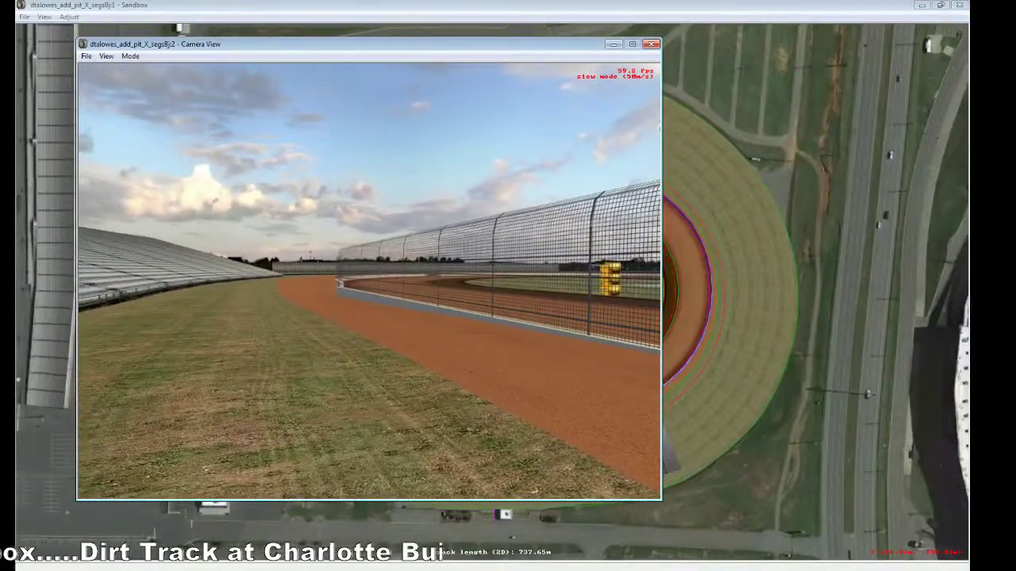
pyautogui.press('Down')
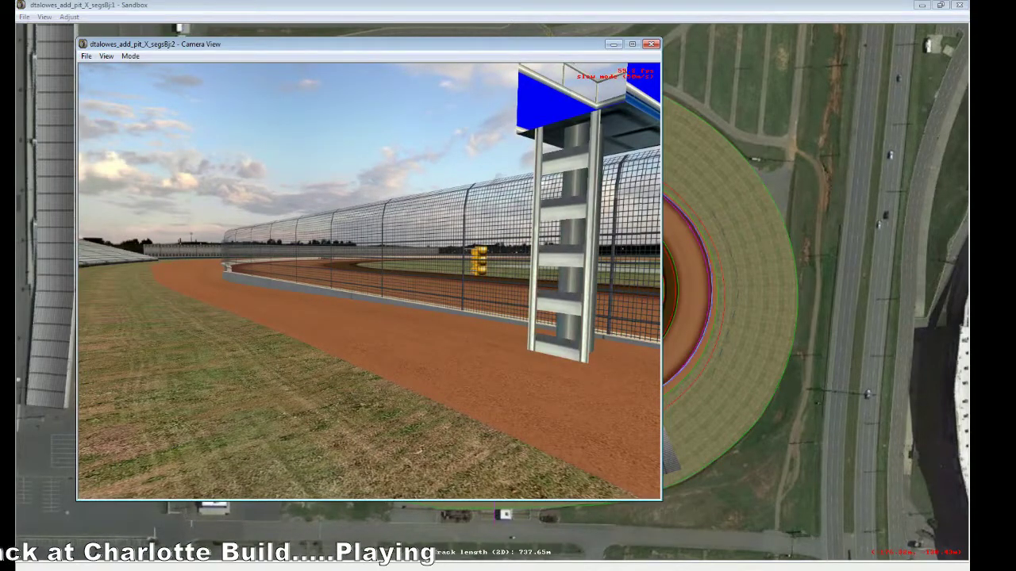
pyautogui.press('Up')
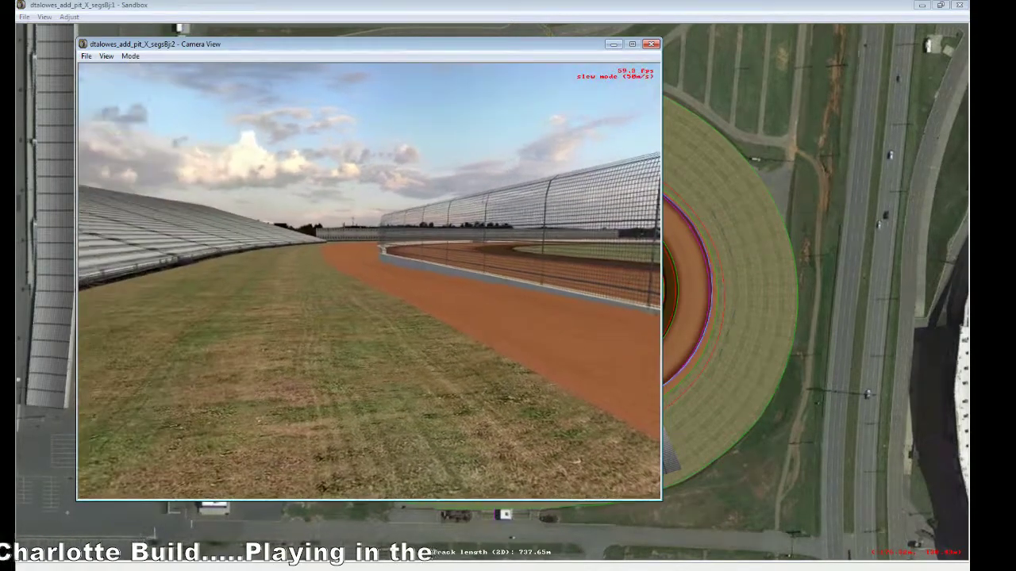
pyautogui.press('Down')
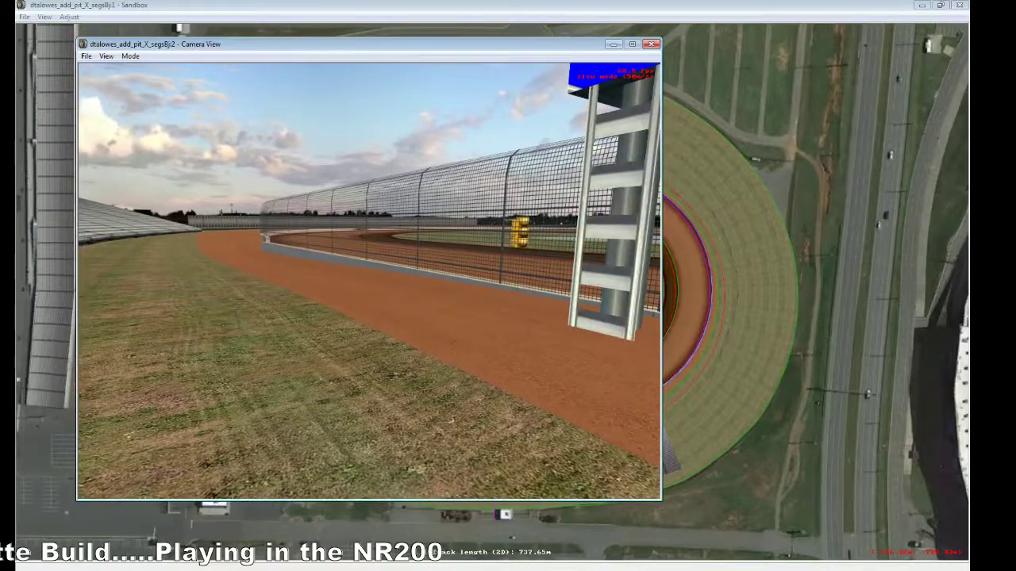
pyautogui.press('Right')
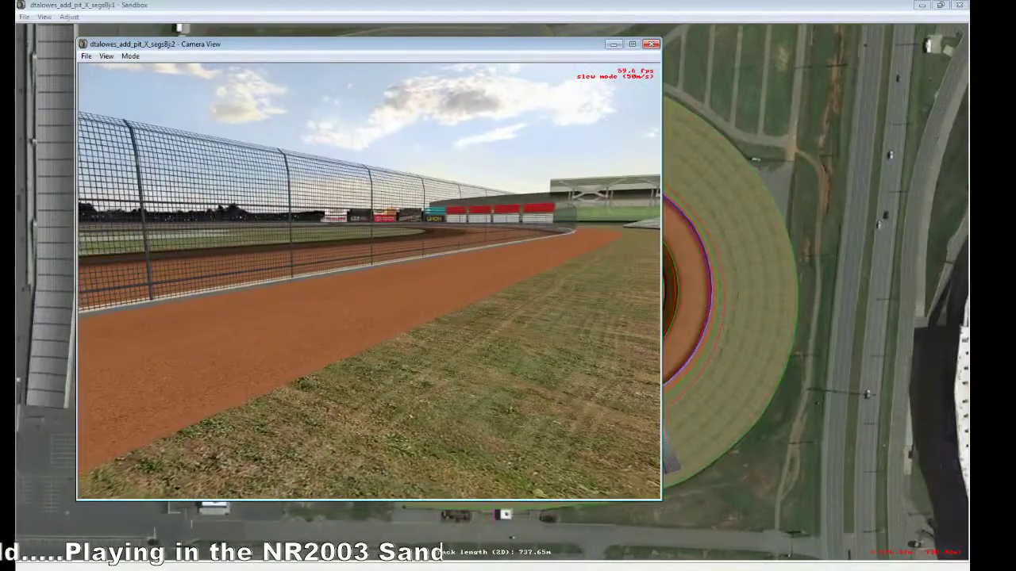
pyautogui.press('Right')
pyautogui.press('Right')
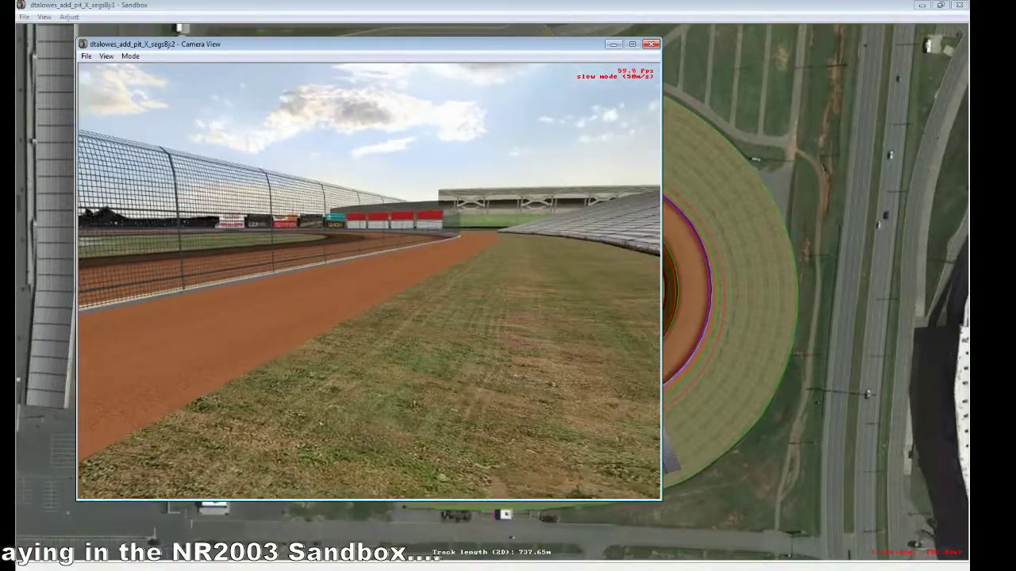
pyautogui.press('Right')
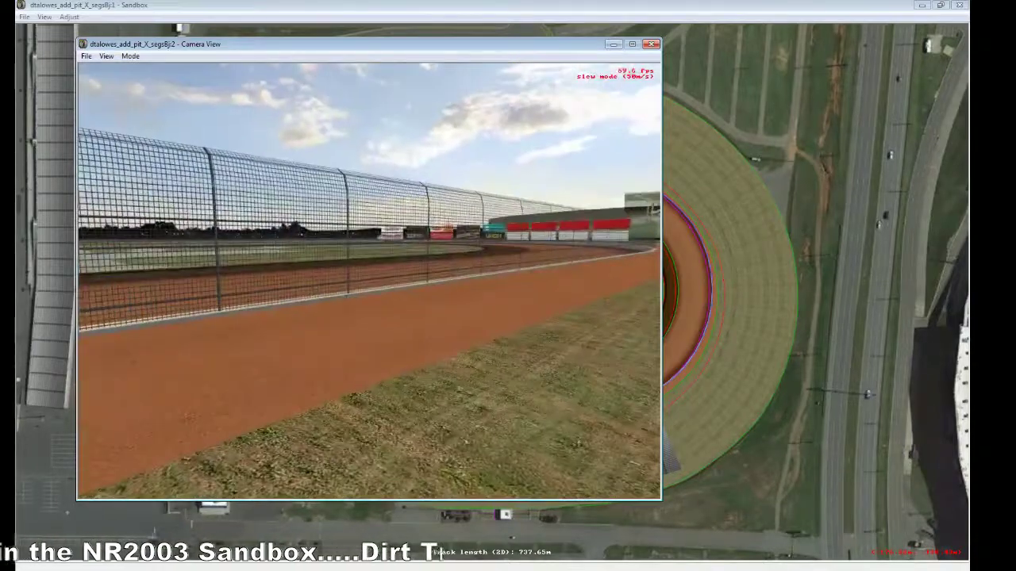
# Step: Inspect the outside wall, catch fence and the opening onto the track along the dirt lane by the grandstand
pyautogui.press('Left')
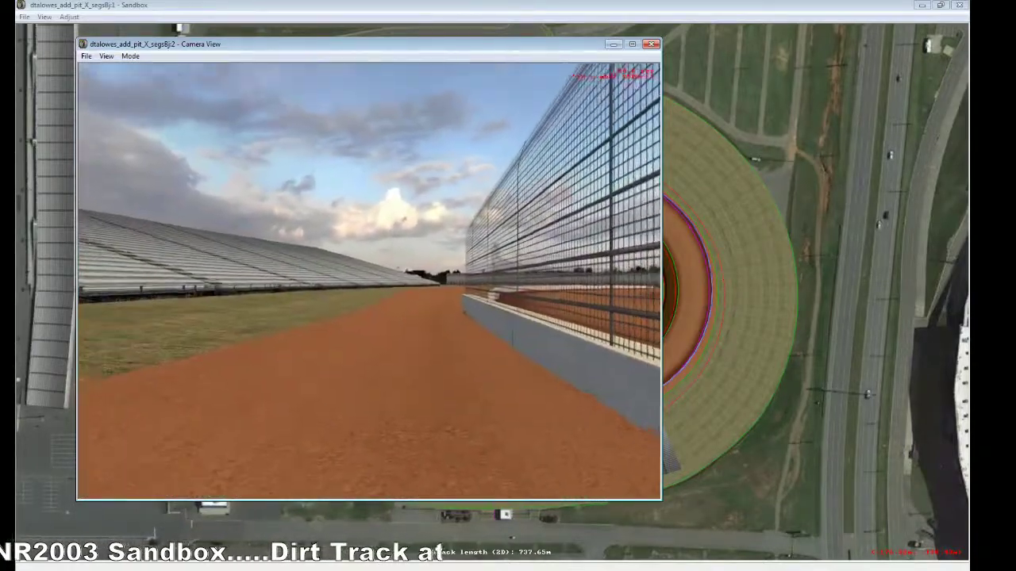
pyautogui.press('Right')
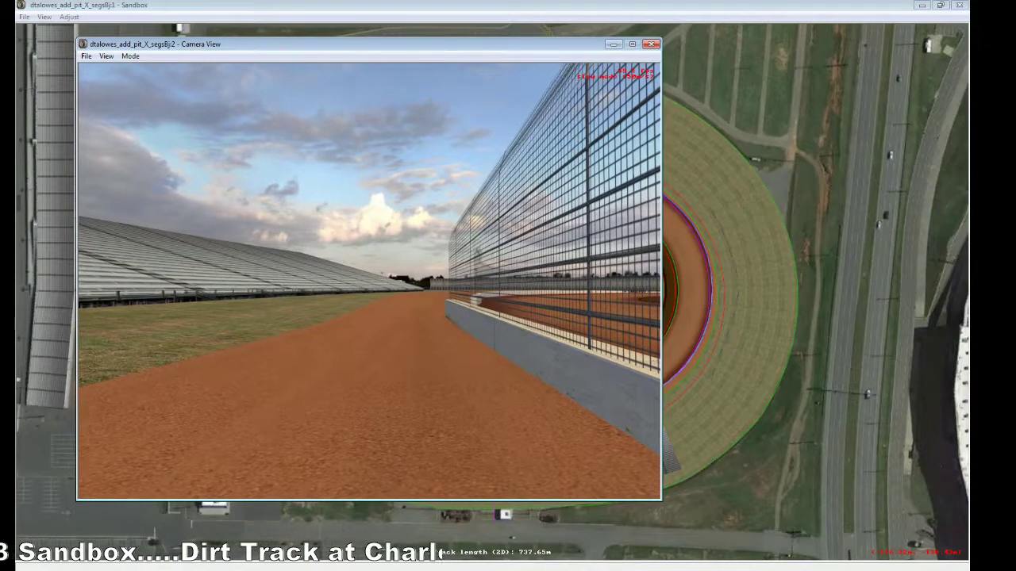
pyautogui.press('Right')
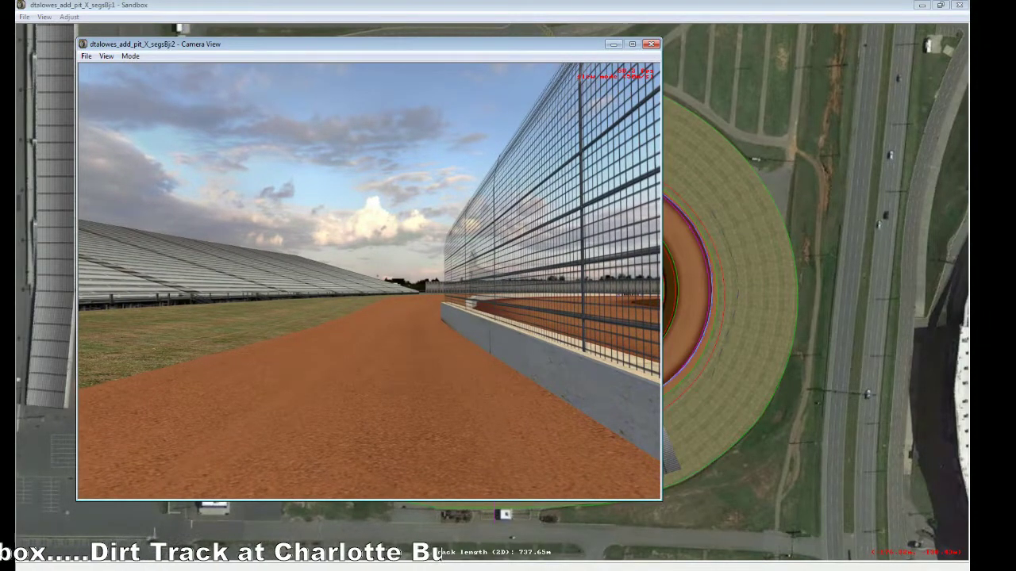
pyautogui.press('Down')
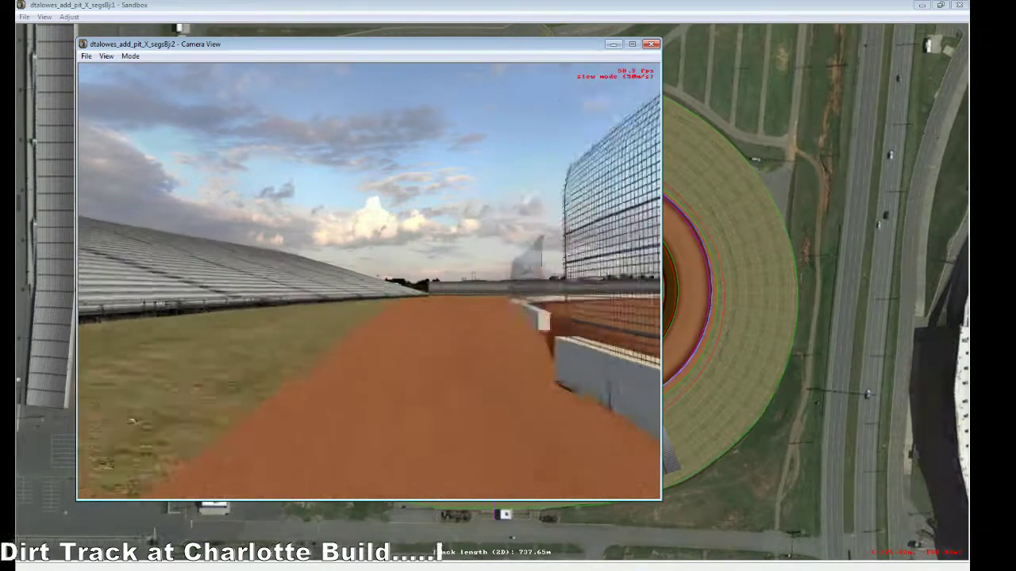
pyautogui.press('Right')
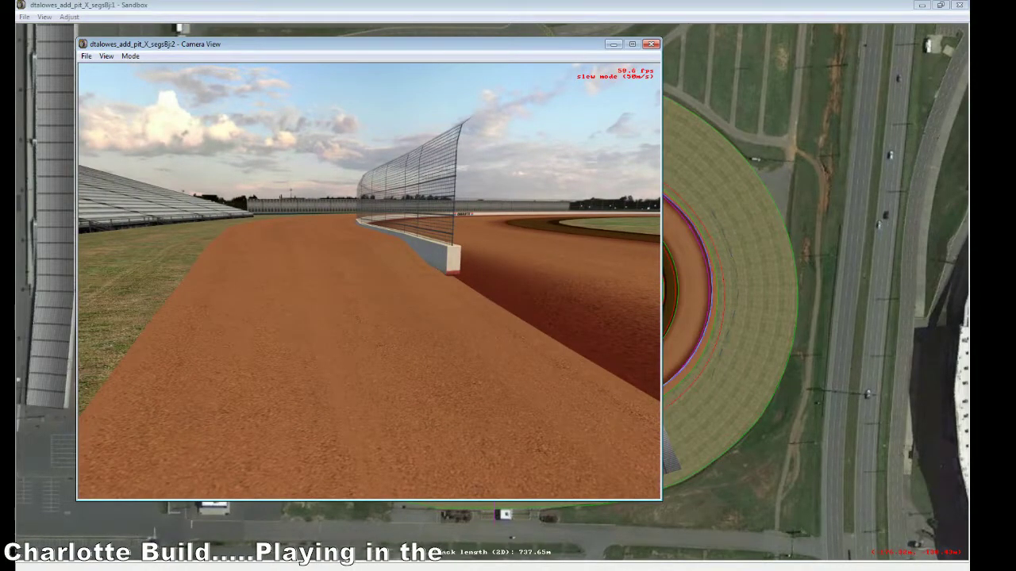
pyautogui.press('Left')
pyautogui.press('Right')
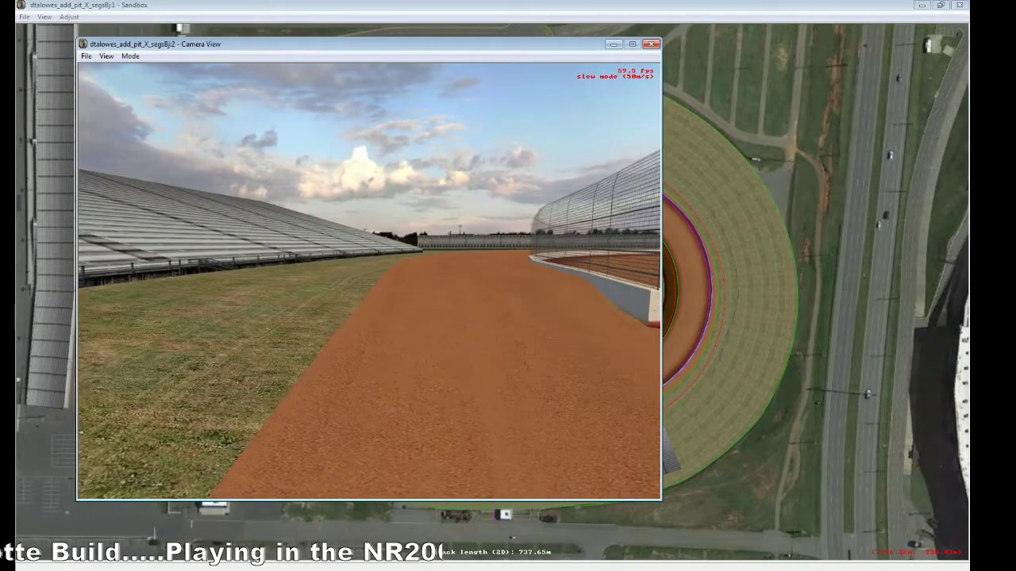
pyautogui.press('Left')
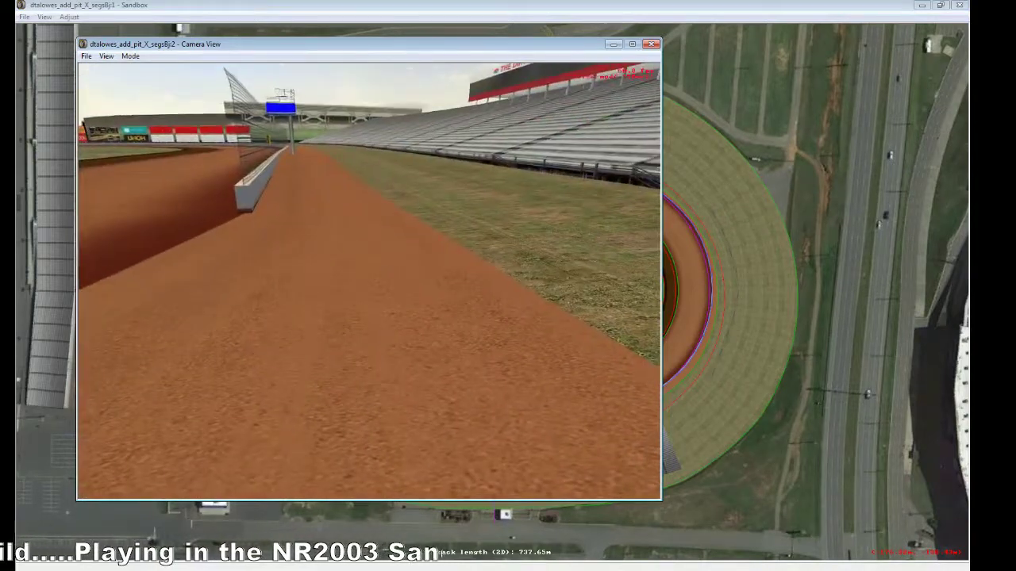
pyautogui.press('Down')
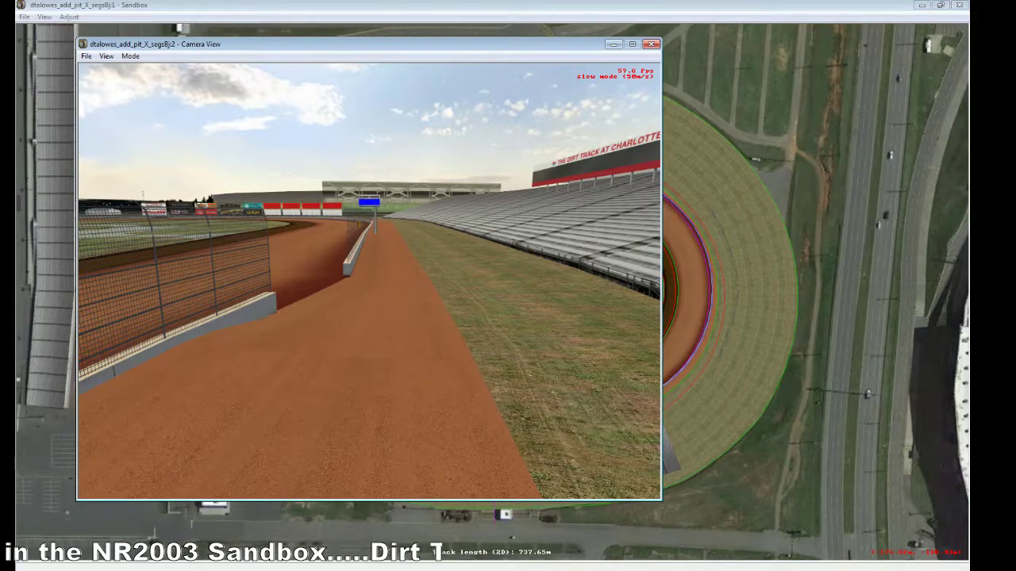
pyautogui.press('Down')
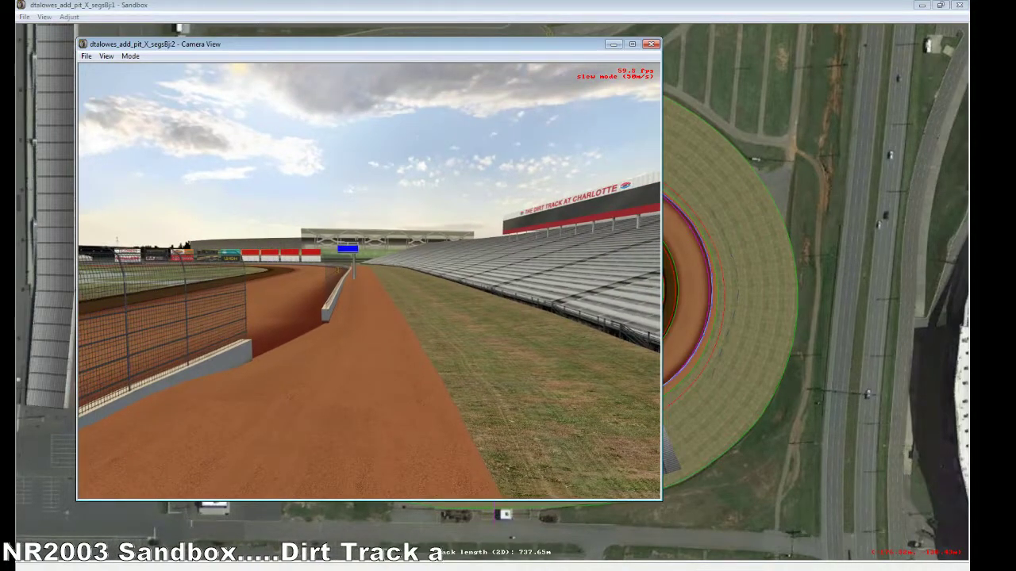
pyautogui.press('Left')
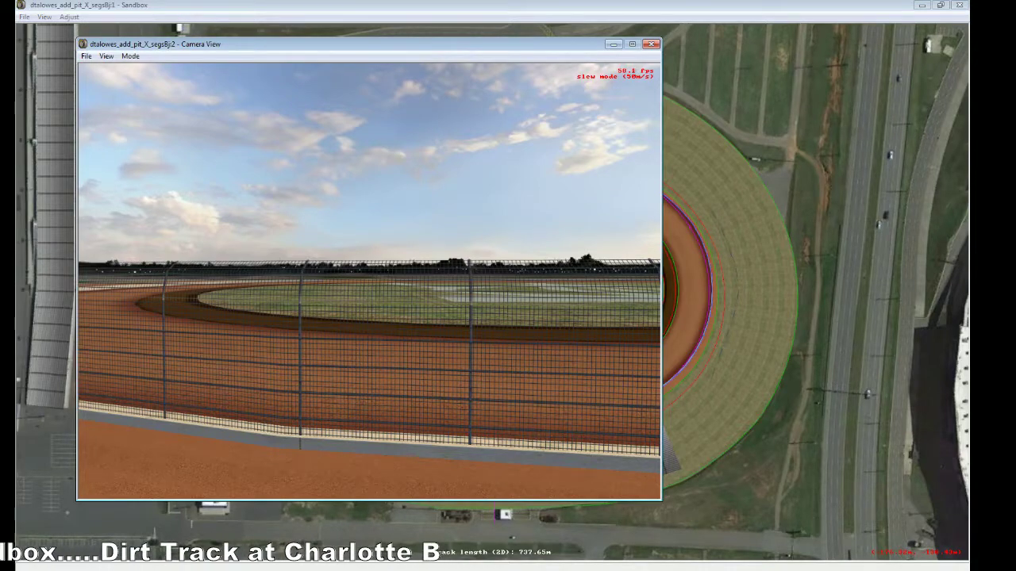
pyautogui.press('Right')
pyautogui.press('Down')
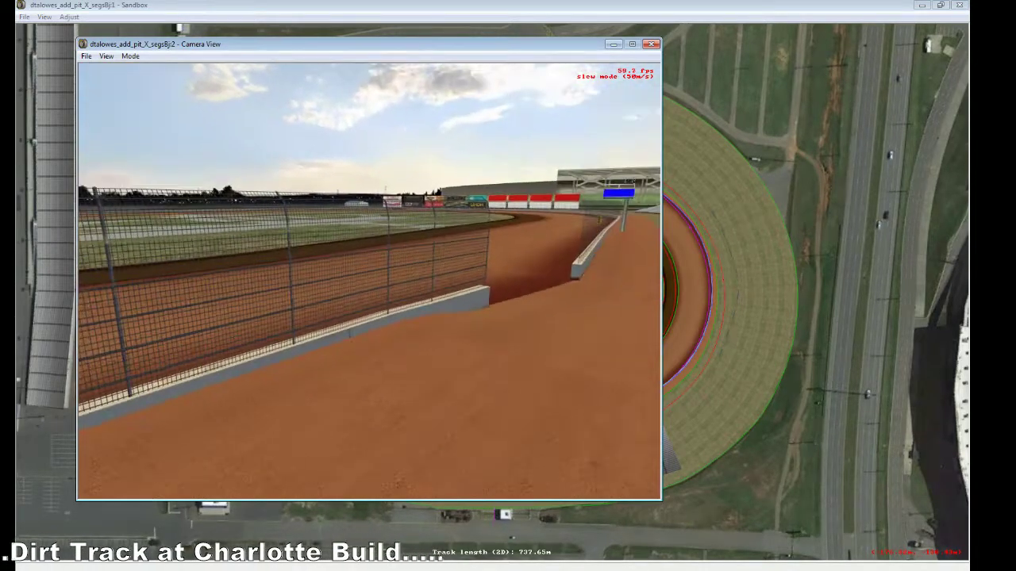
pyautogui.press('Right')
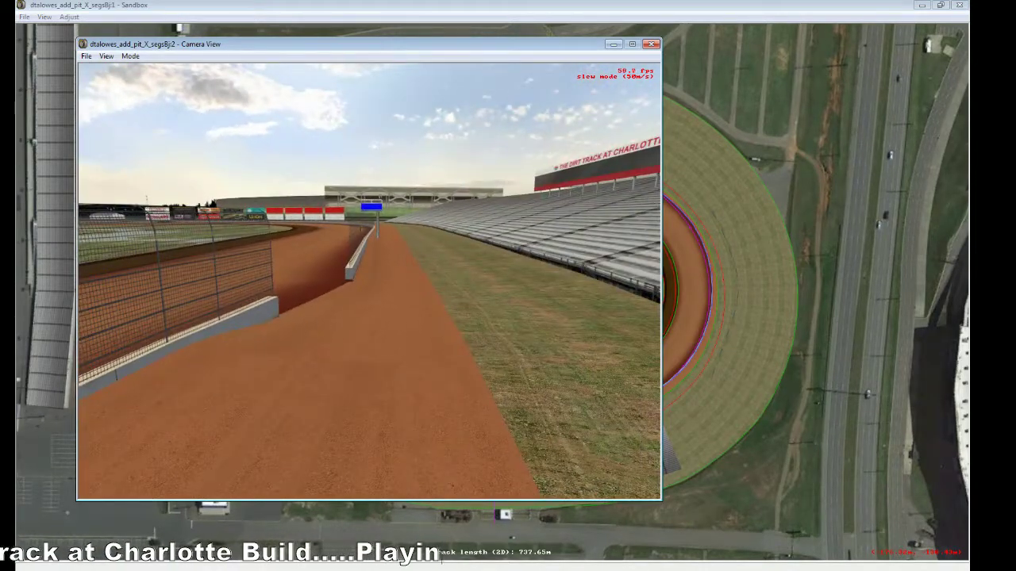
# Step: Fly through the wall opening to the infield and examine its grass texture, paved paths and inner dirt edge from several angles
pyautogui.press('Left')
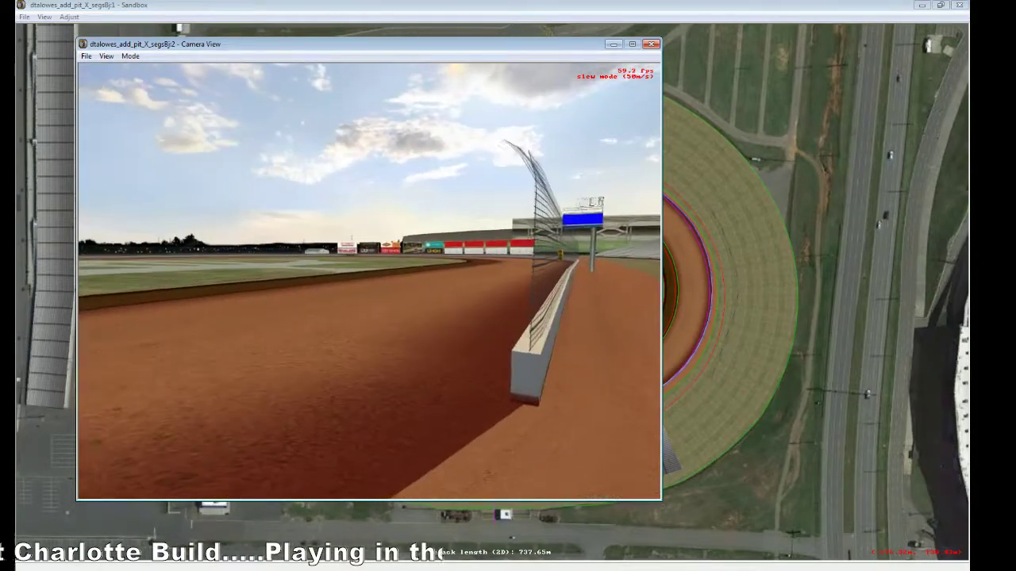
pyautogui.press('Down')
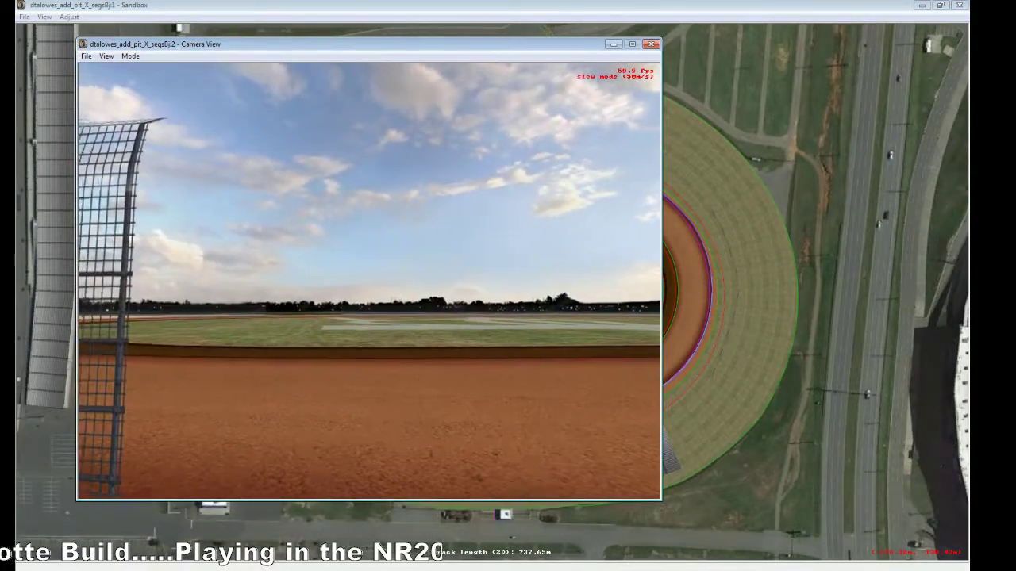
pyautogui.press('Up')
pyautogui.press('pagedown')
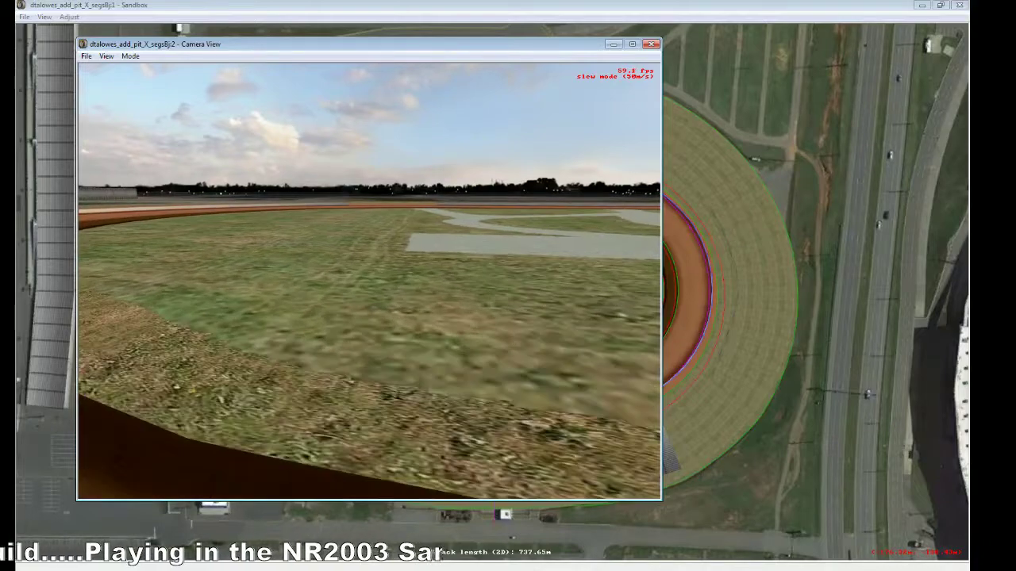
pyautogui.press('Left')
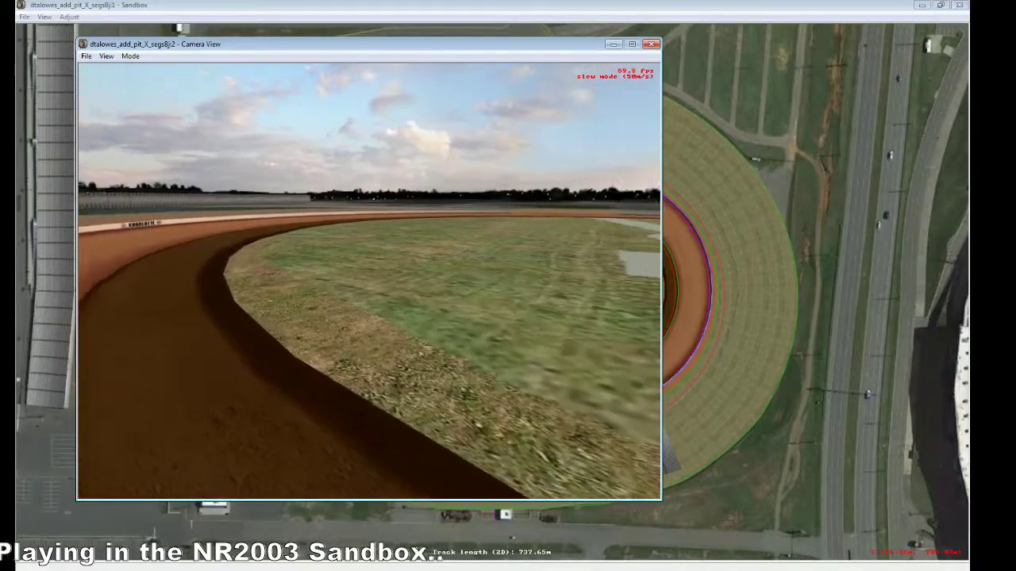
pyautogui.press('Right')
pyautogui.press('Left')
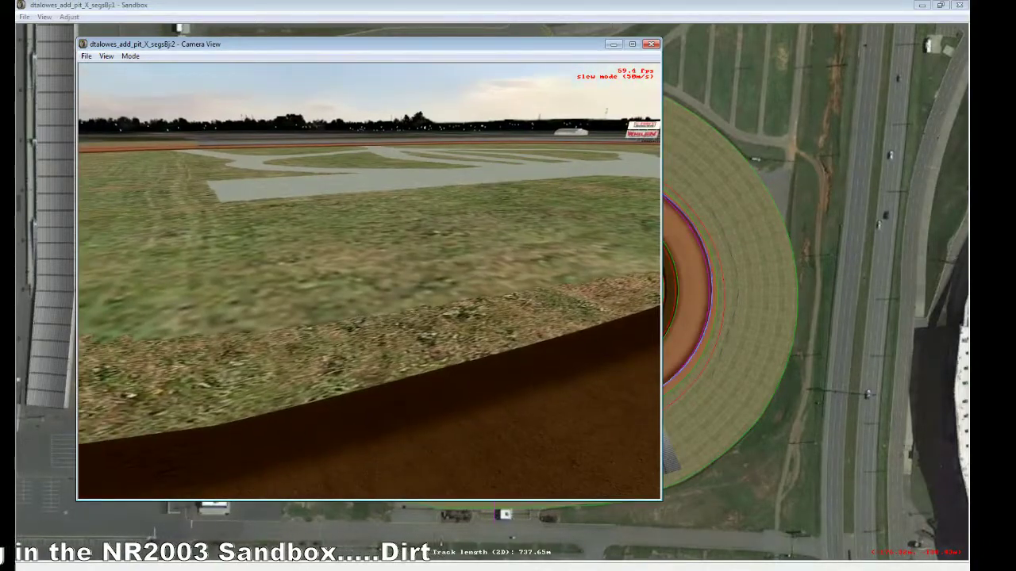
pyautogui.press('Down')
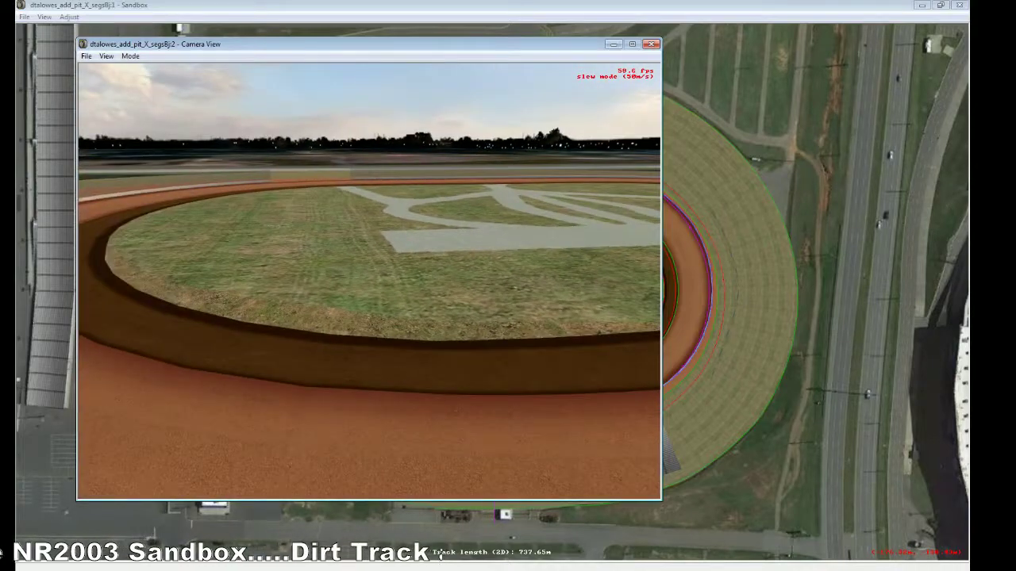
pyautogui.press('Right')
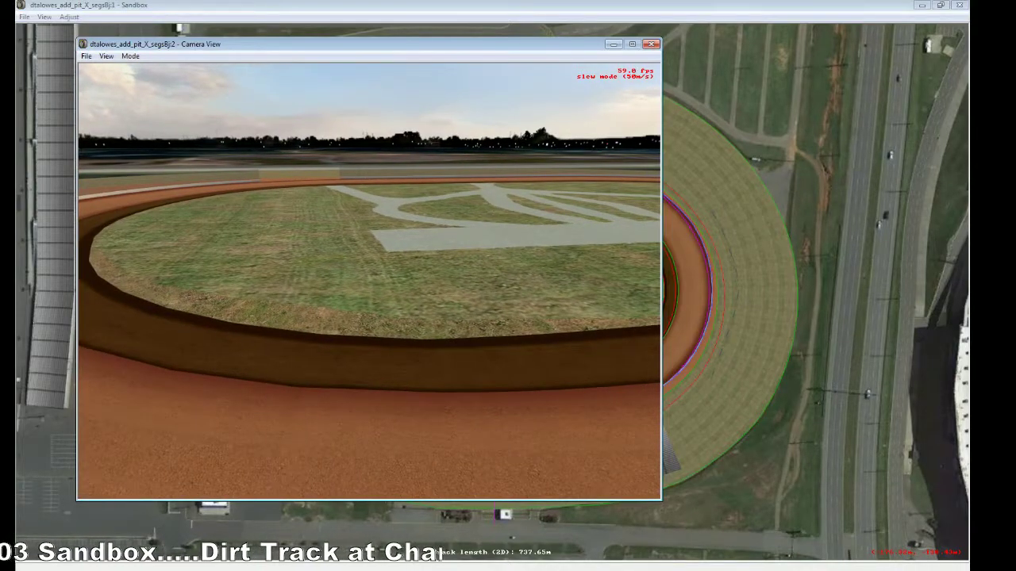
pyautogui.press('Right')
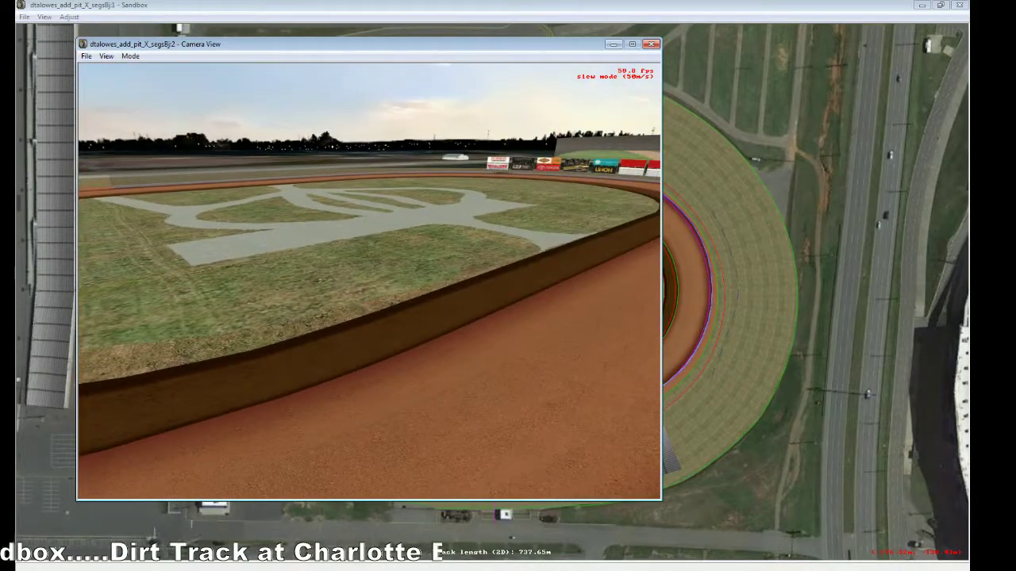
pyautogui.press('Left')
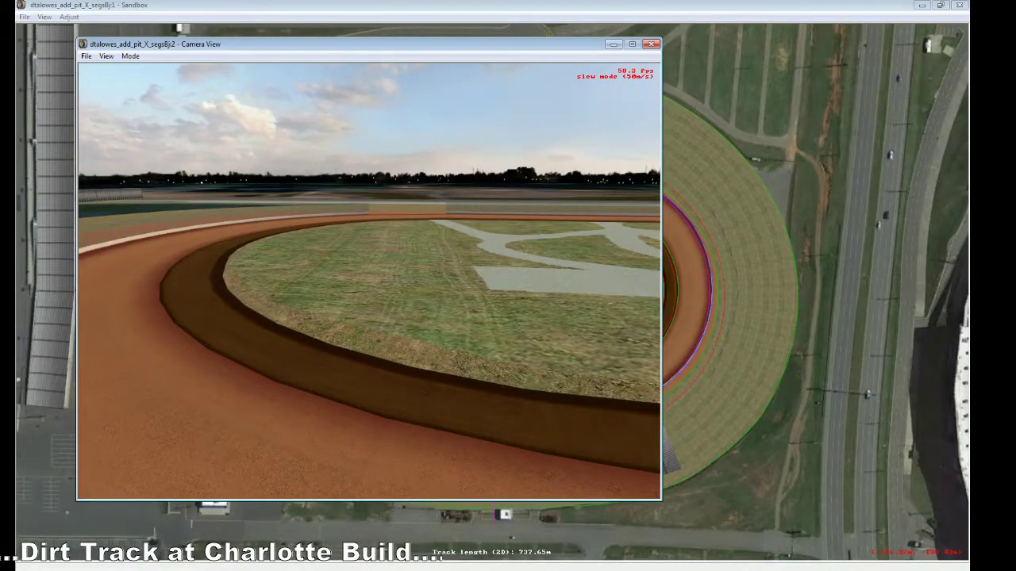
pyautogui.press('Right')
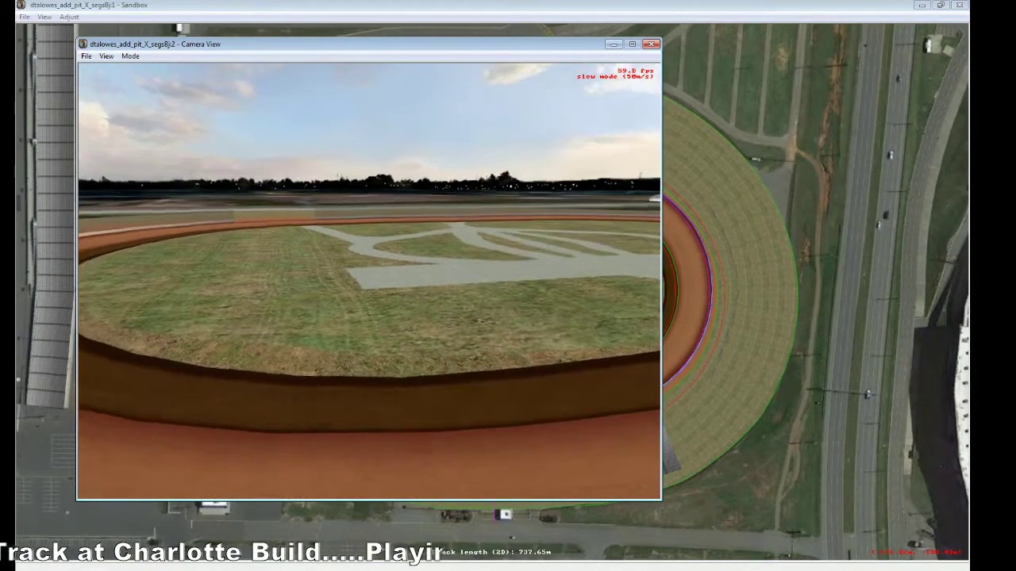
pyautogui.press('Right')
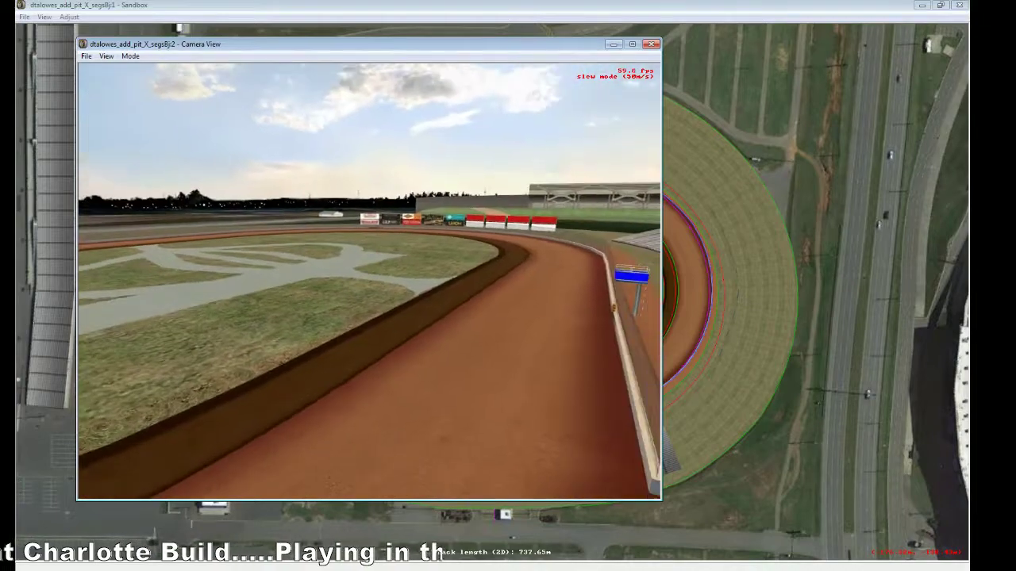
# Step: Examine the infield's paved paths, grass and inner dirt edge from the front and back stretches of the track
pyautogui.press('Left')
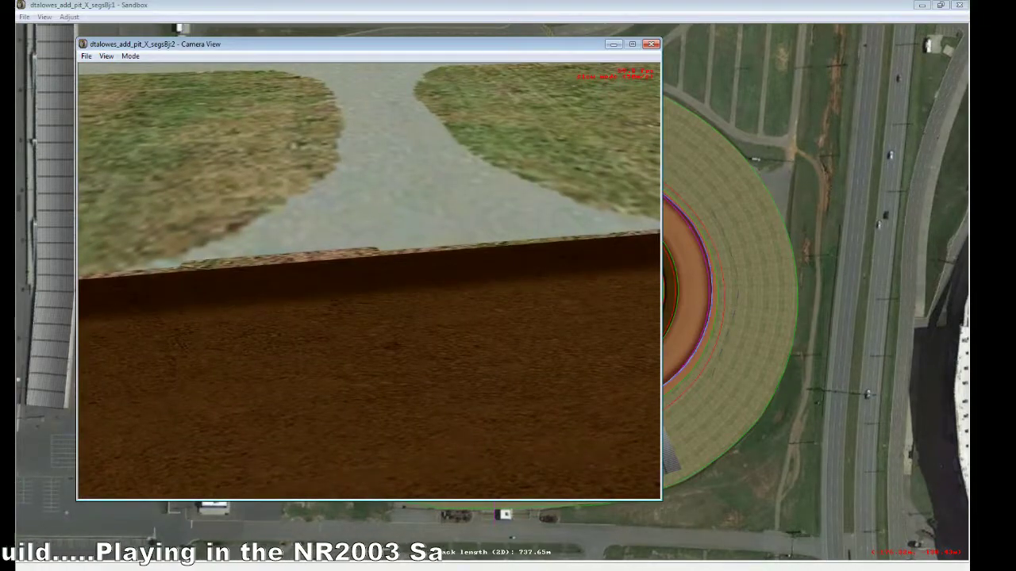
pyautogui.press('Left')
pyautogui.press('Left')
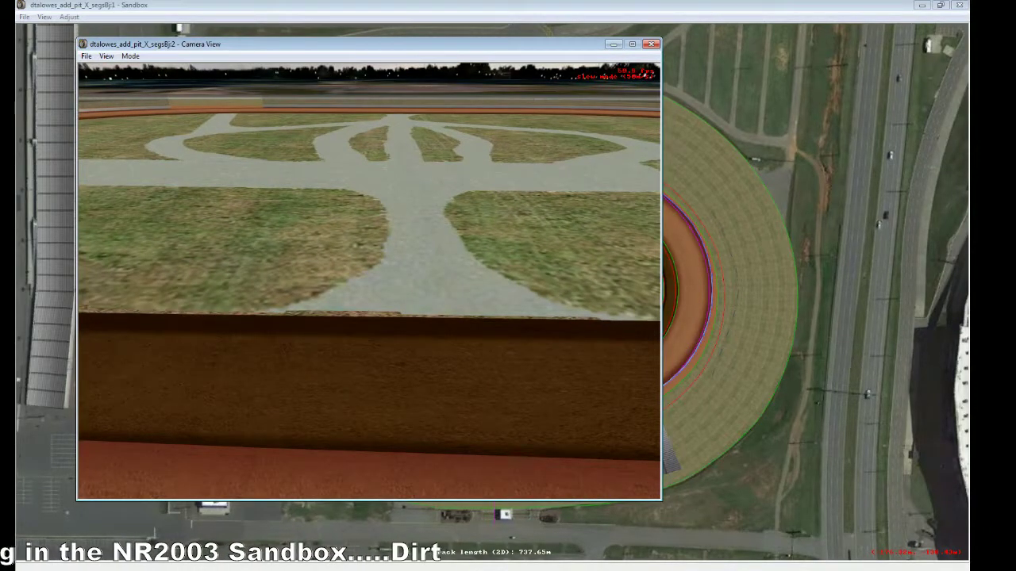
pyautogui.press('Up')
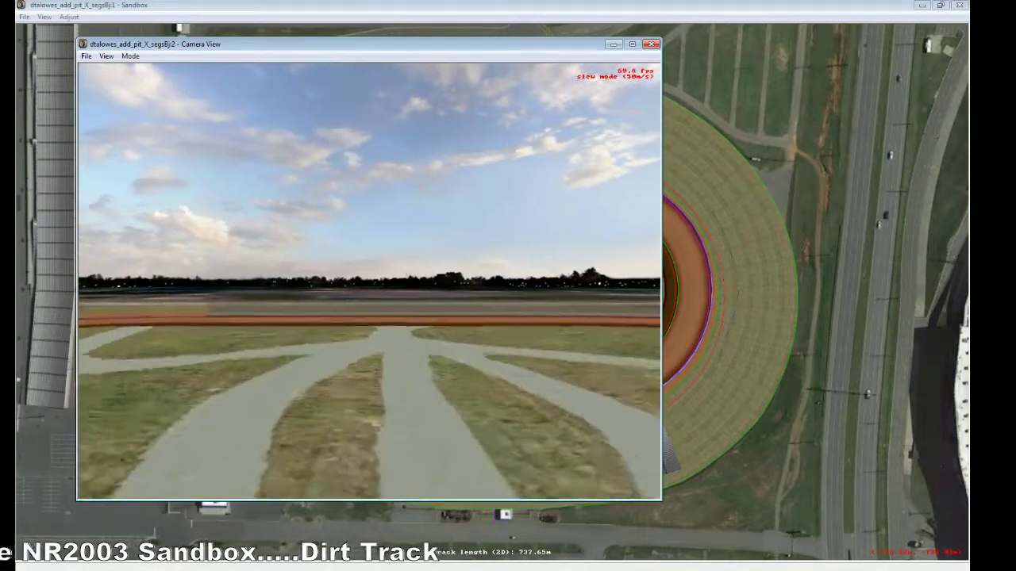
pyautogui.press('Up')
pyautogui.press('Down')
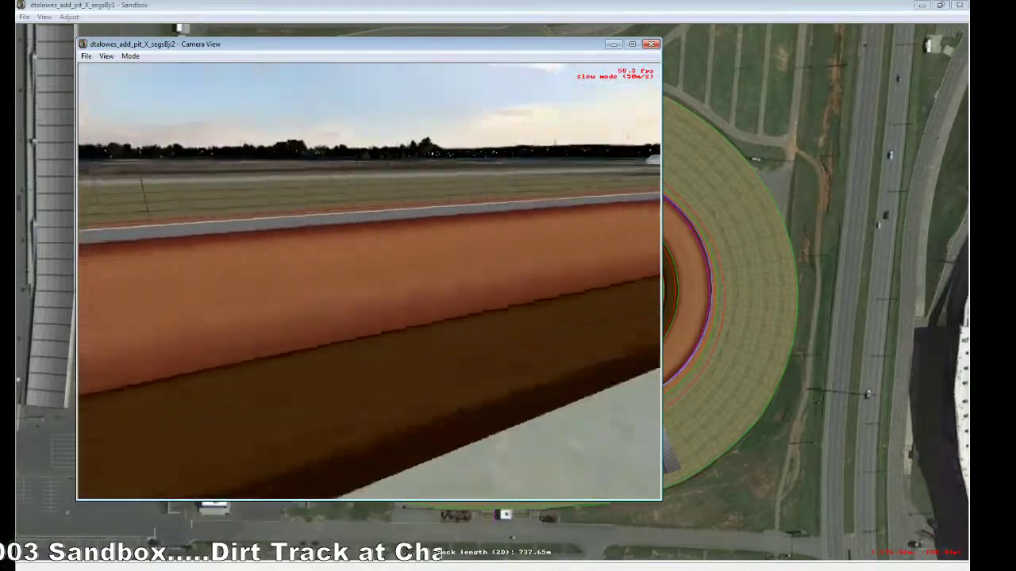
pyautogui.press('Left')
pyautogui.press('Up')
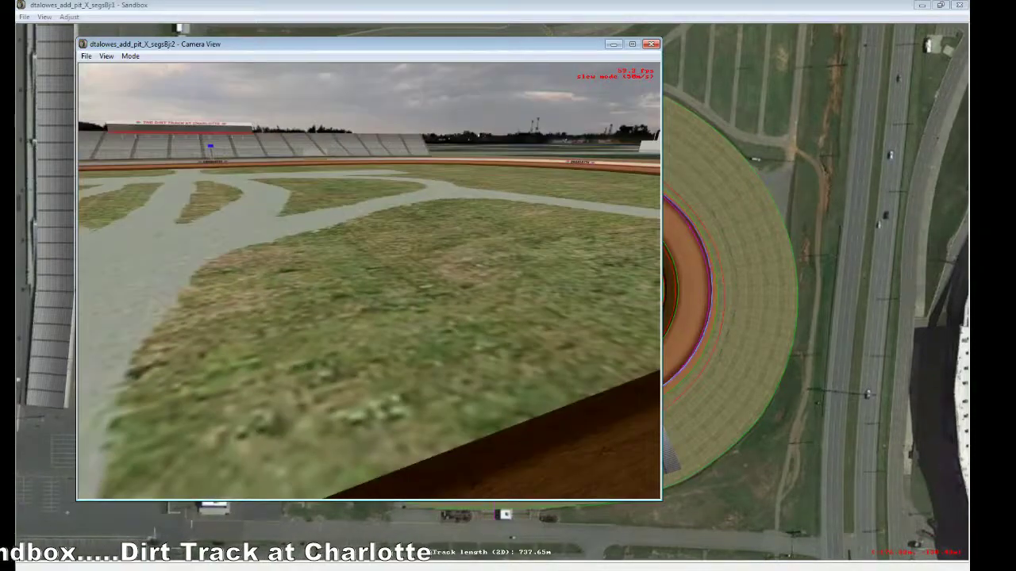
pyautogui.press('Left')
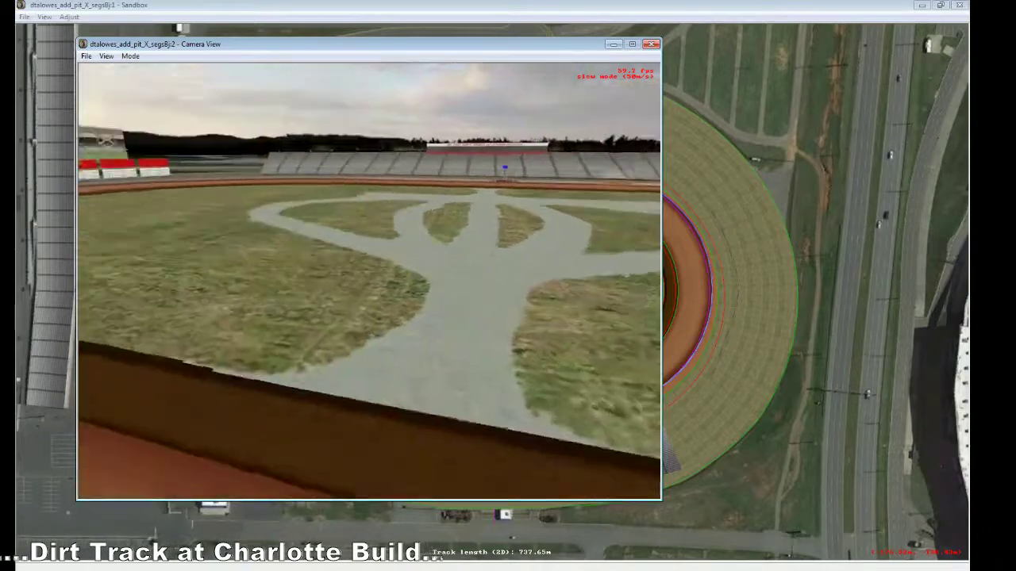
# Step: Inspect the full layout of the infield's branching paved paths, looking toward the main grandstand from low and raised viewpoints
pyautogui.press('Right')
pyautogui.press('Up')
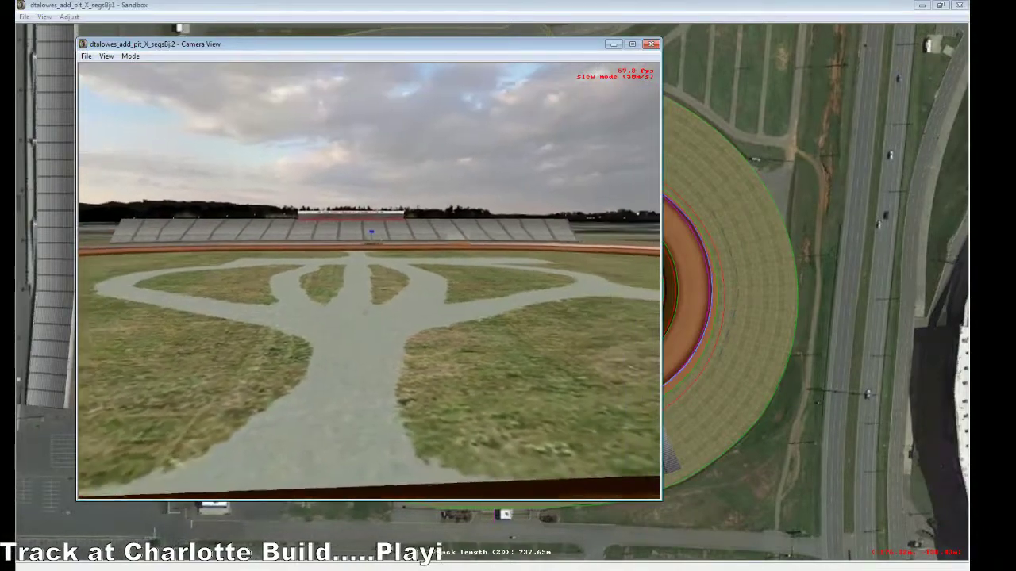
pyautogui.press('Up')
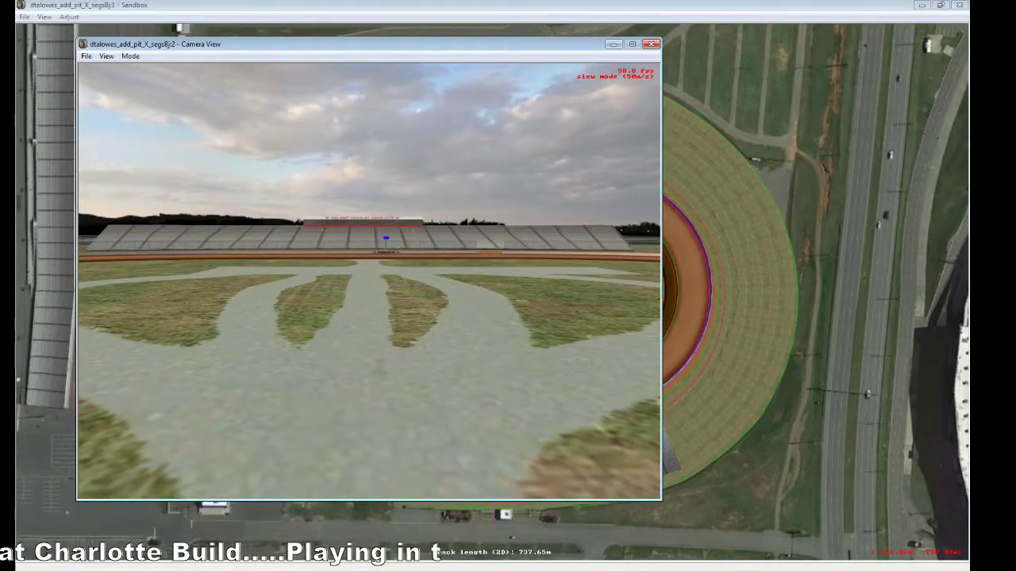
pyautogui.press('Down')
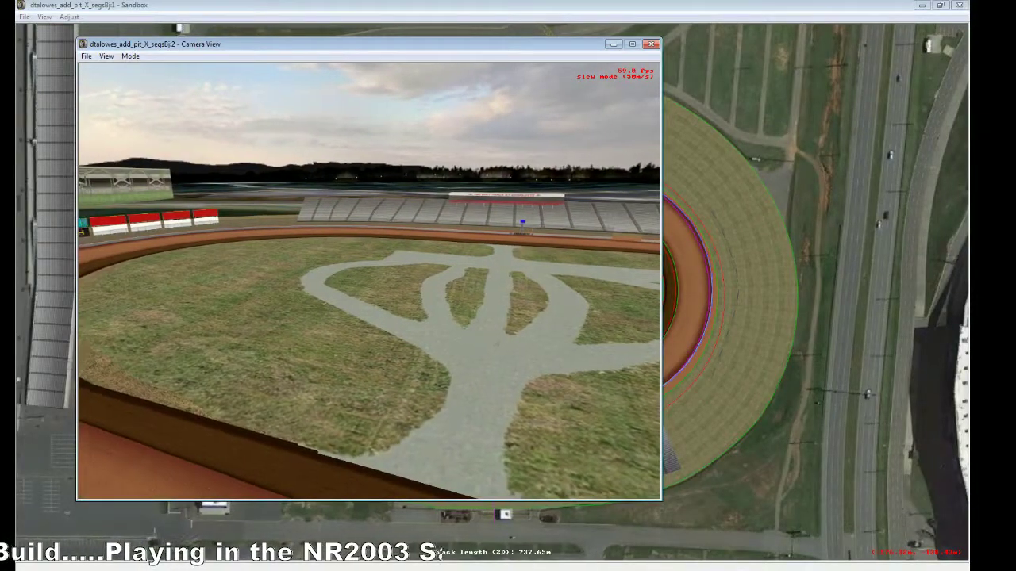
pyautogui.press('Left')
pyautogui.press('Right')
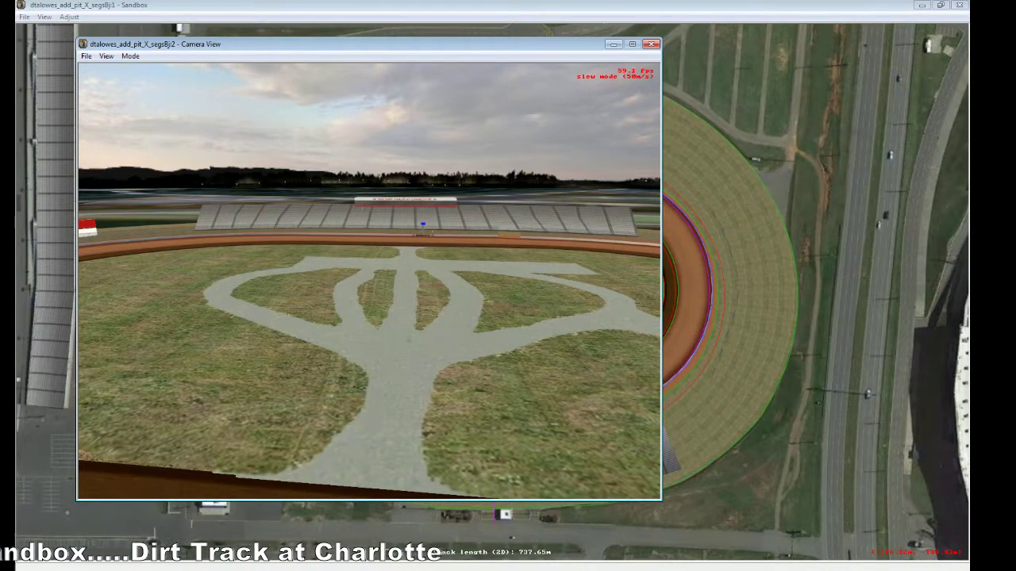
pyautogui.press('Down')
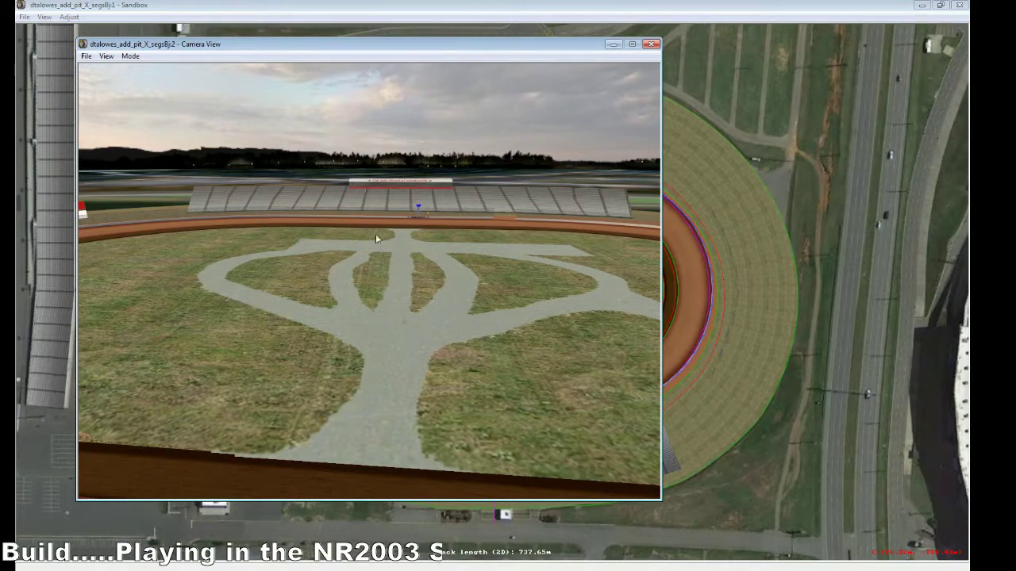
# Step: Set the camera to slew mode and fly beyond the outer grass to the front of the zMAX Dragway building
pyautogui.click(130, 56)
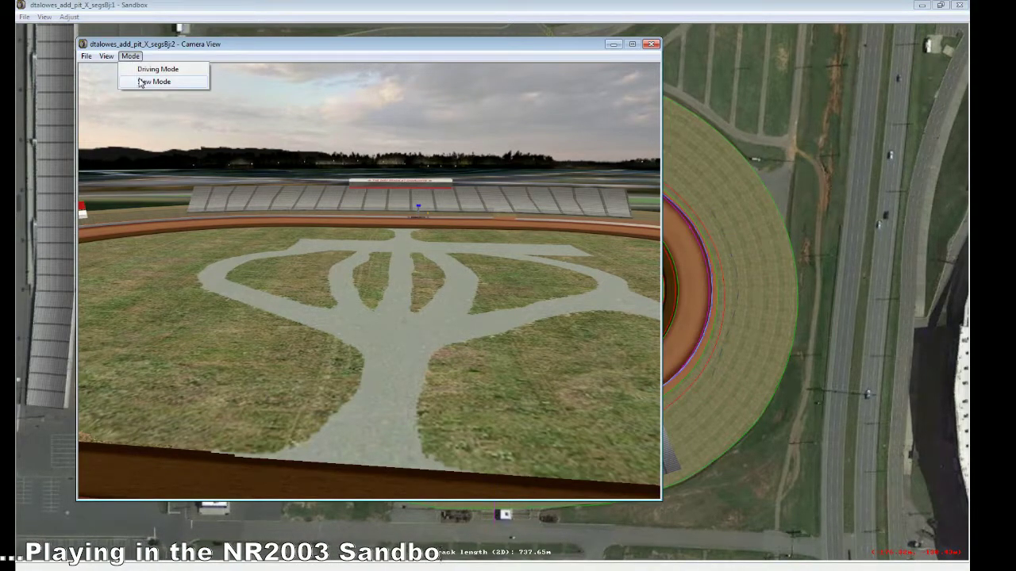
pyautogui.click(139, 84)
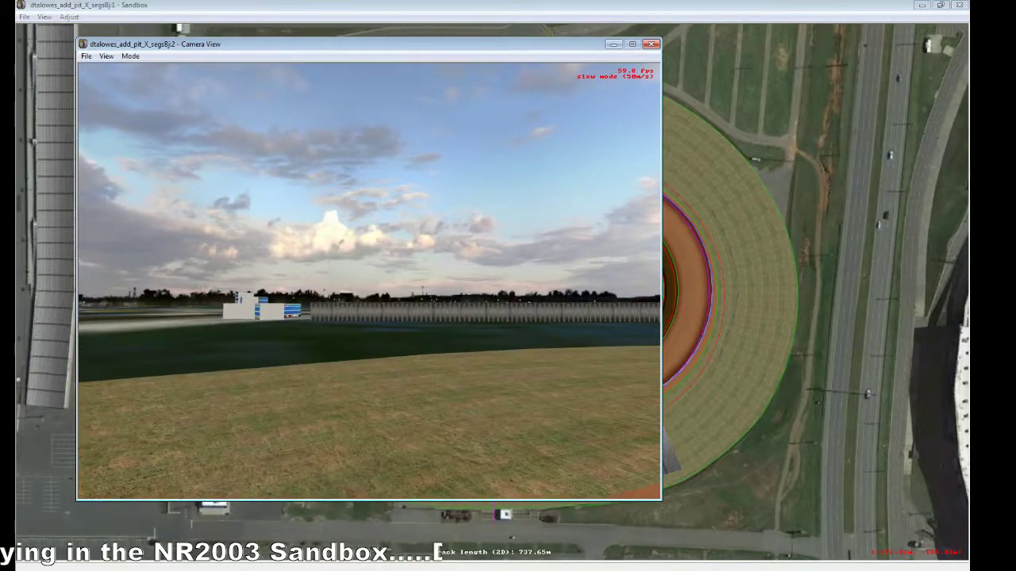
pyautogui.press('Up')
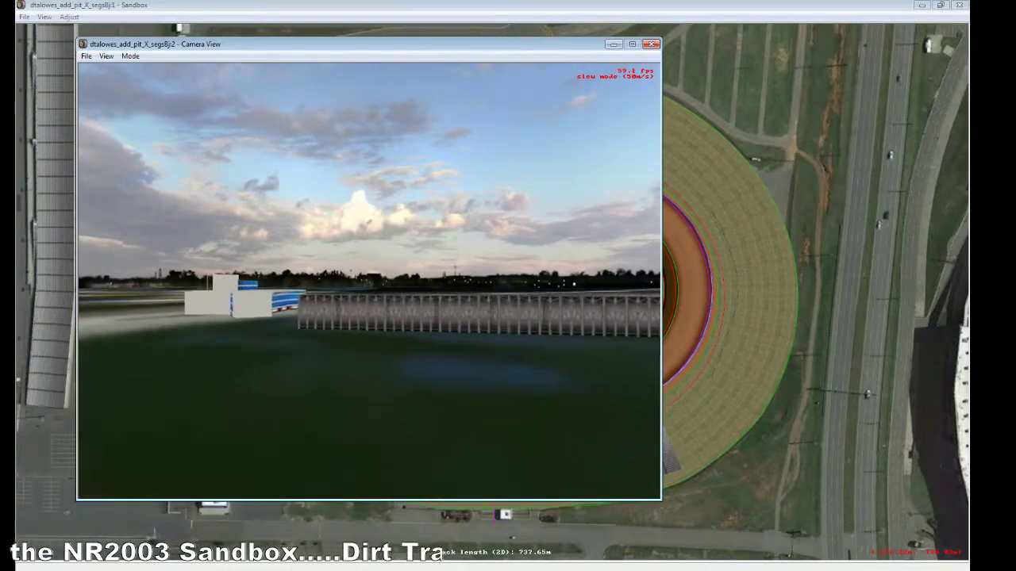
pyautogui.press('Up')
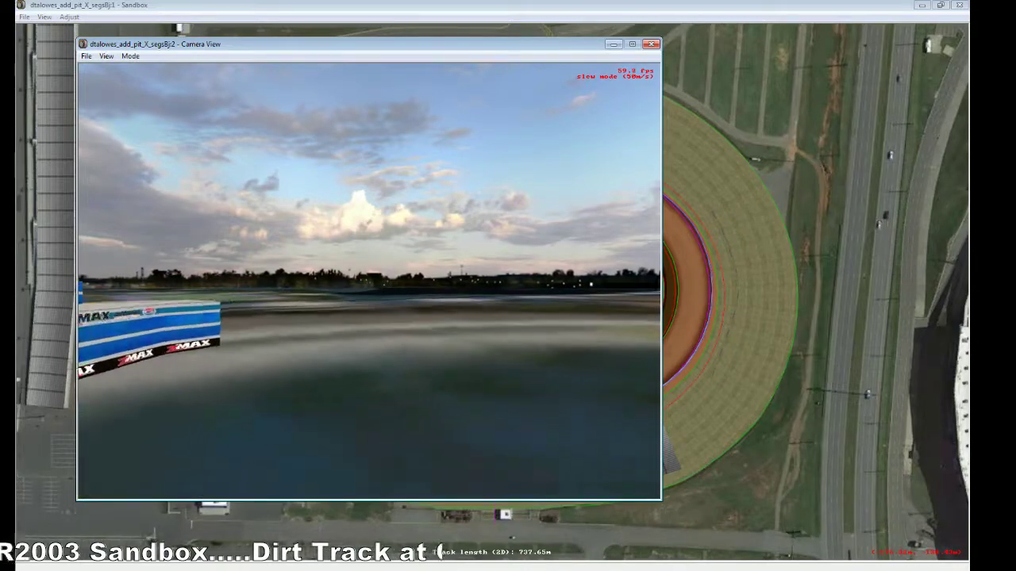
pyautogui.press('Left')
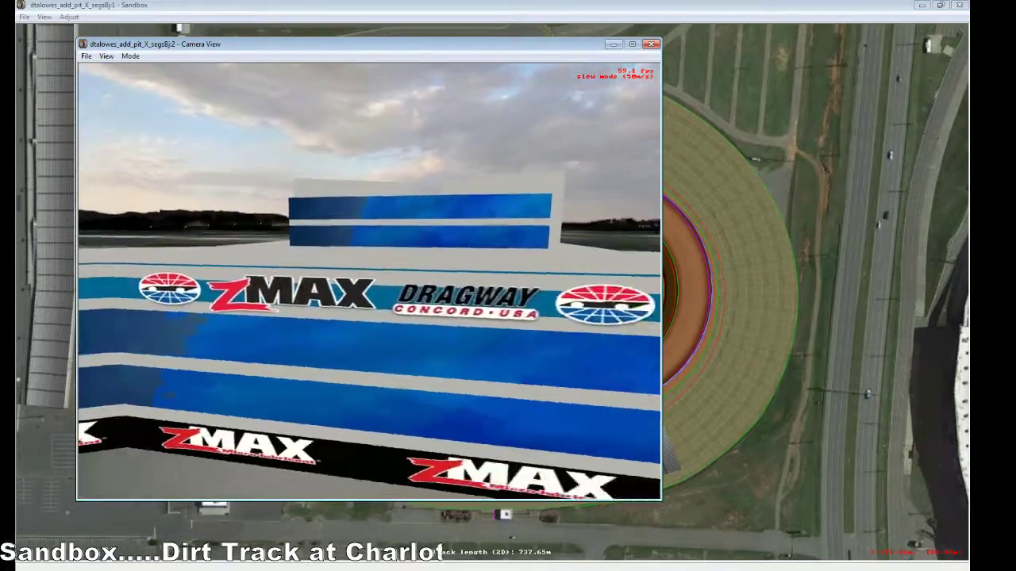
pyautogui.press('Down')
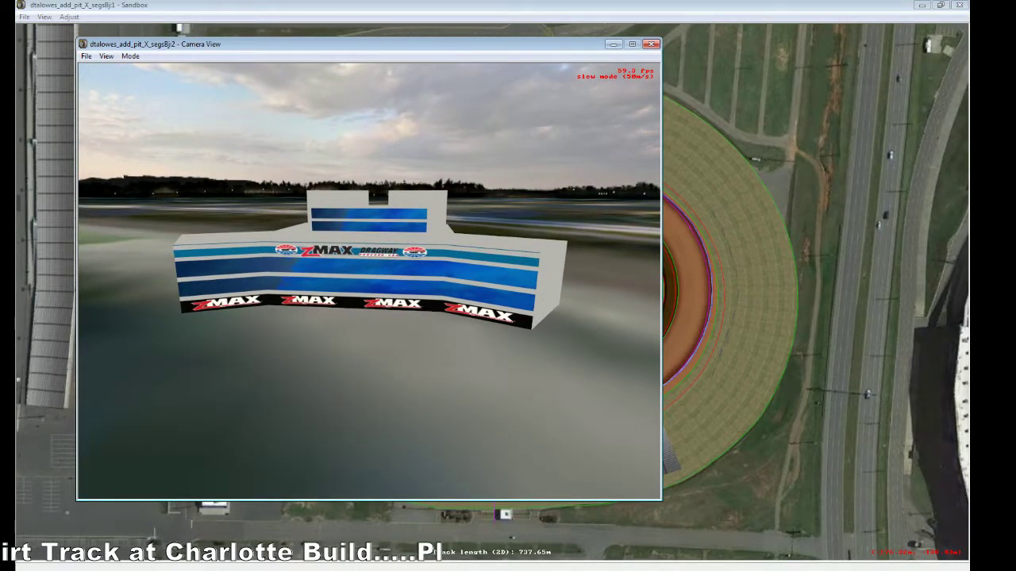
# Step: Examine the zMAX Dragway building's front signage, side walls and surroundings from several distances and angles
pyautogui.press('Down')
pyautogui.press('Left')
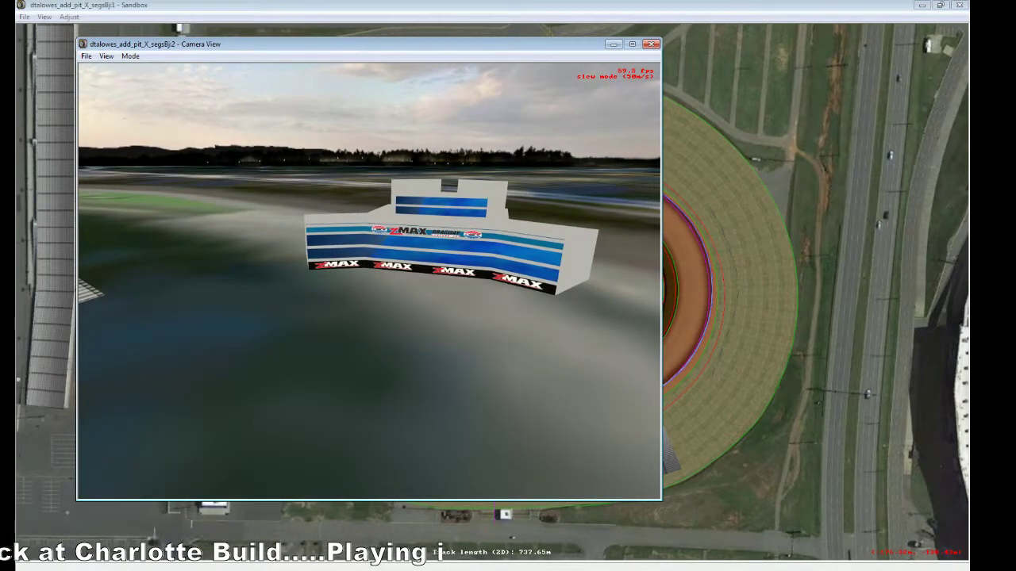
pyautogui.press('Up')
pyautogui.press('Left')
pyautogui.press('Right')
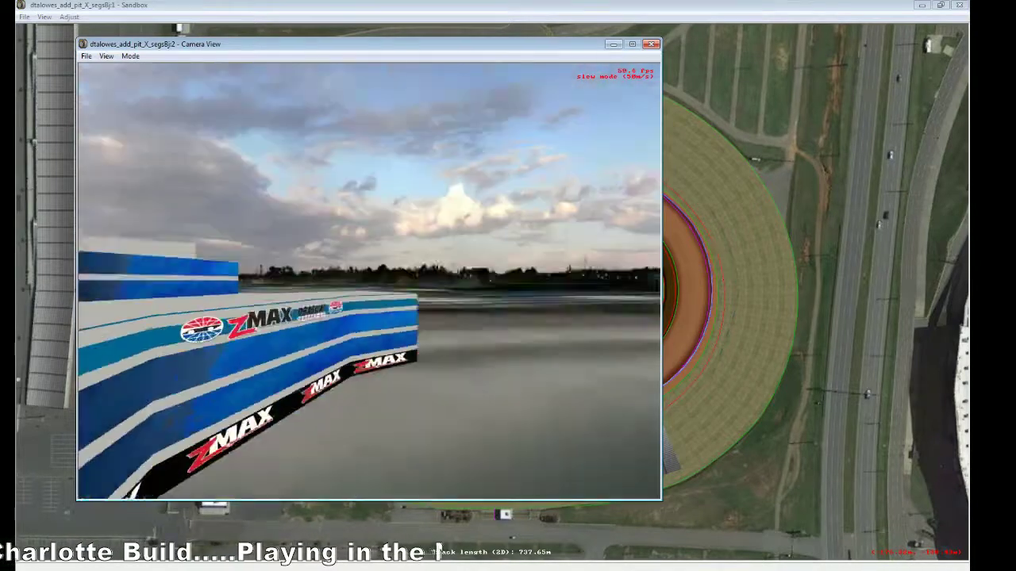
pyautogui.press('Down')
pyautogui.press('Left')
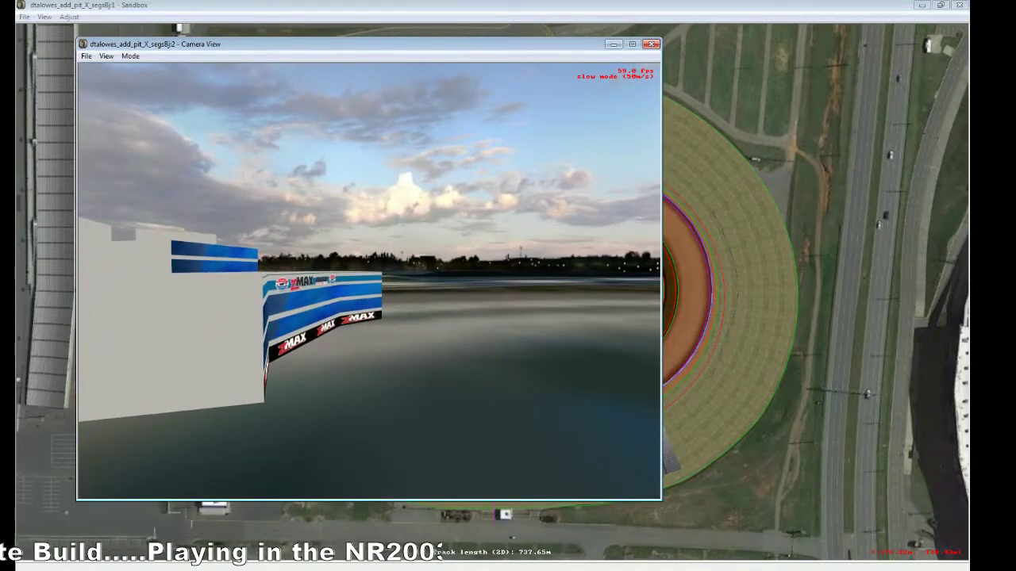
pyautogui.press('Down')
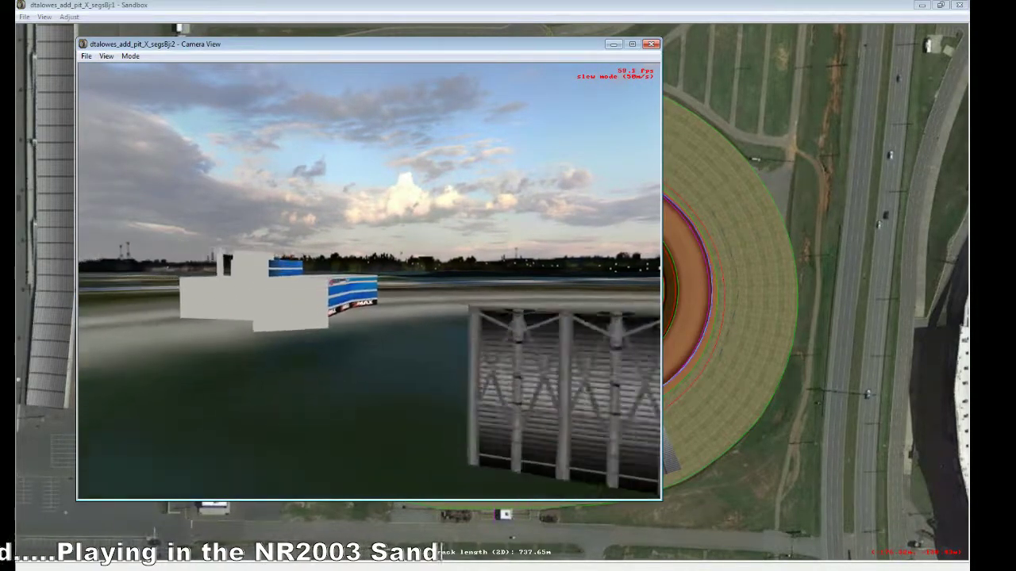
# Step: Back the camera away from the dragway building, across the outer grass, to view the outside wall with the Charlotte logo
pyautogui.press('Down')
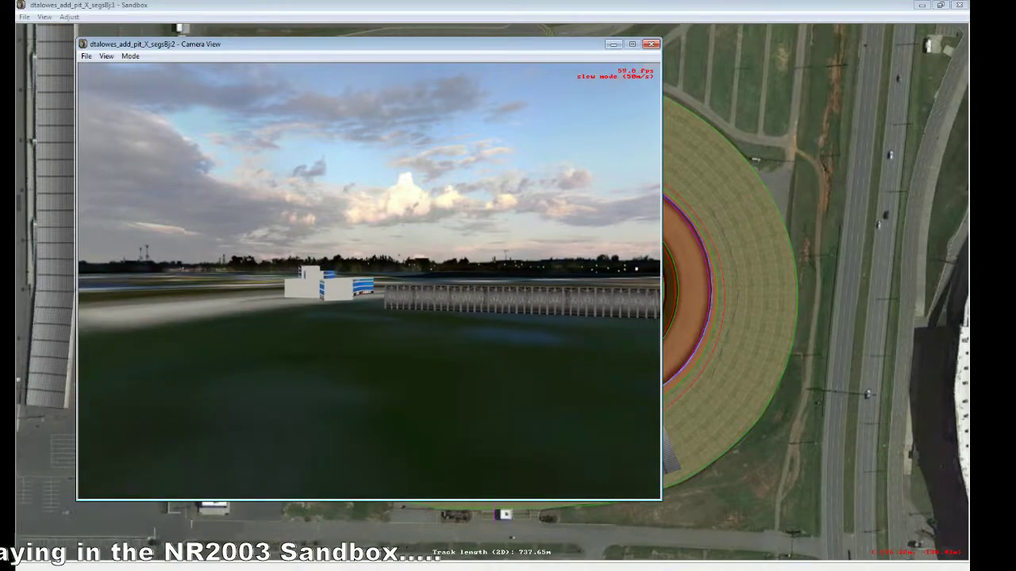
pyautogui.press('Down')
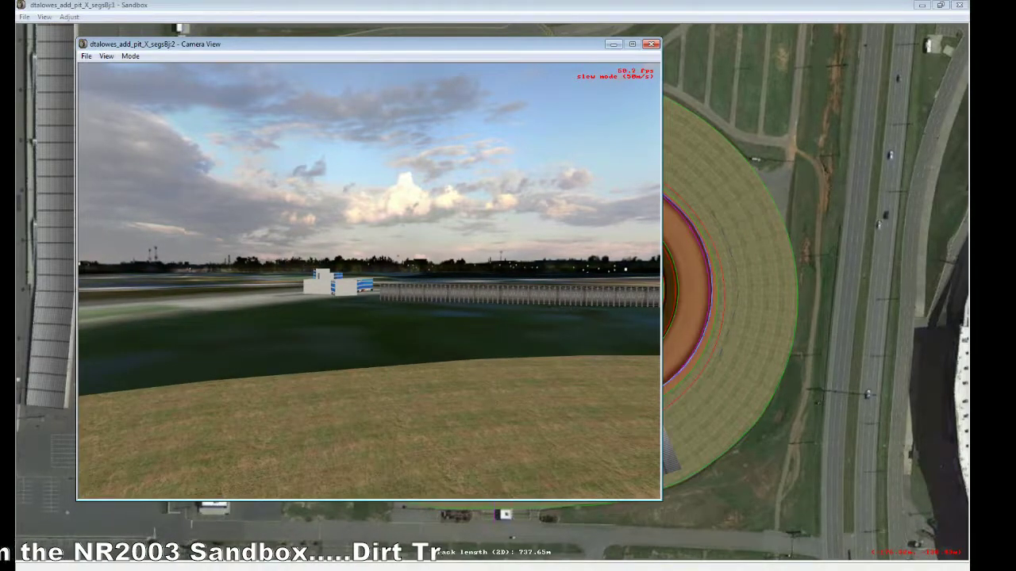
pyautogui.press('Down')
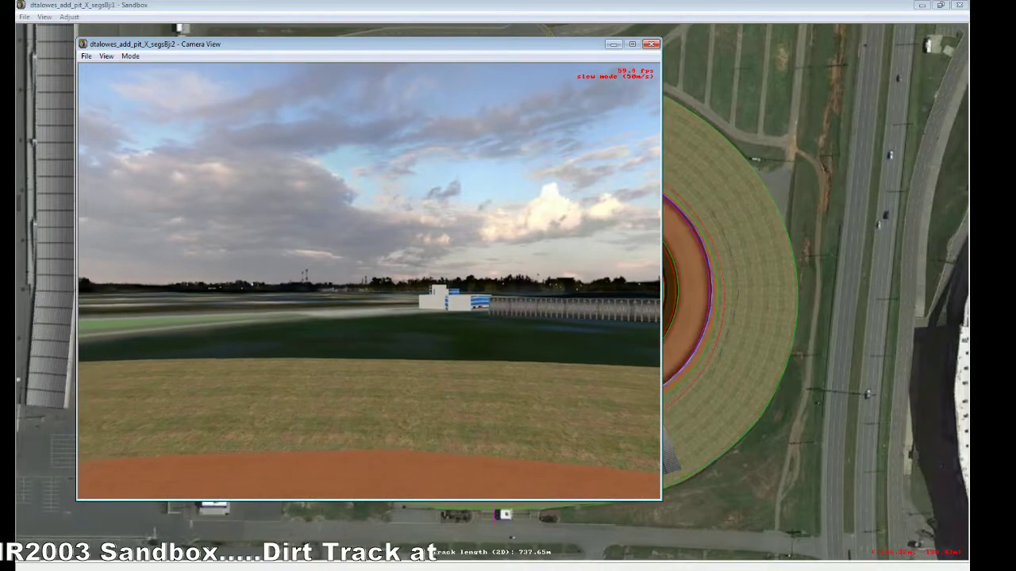
pyautogui.press('Down')
pyautogui.press('Down')
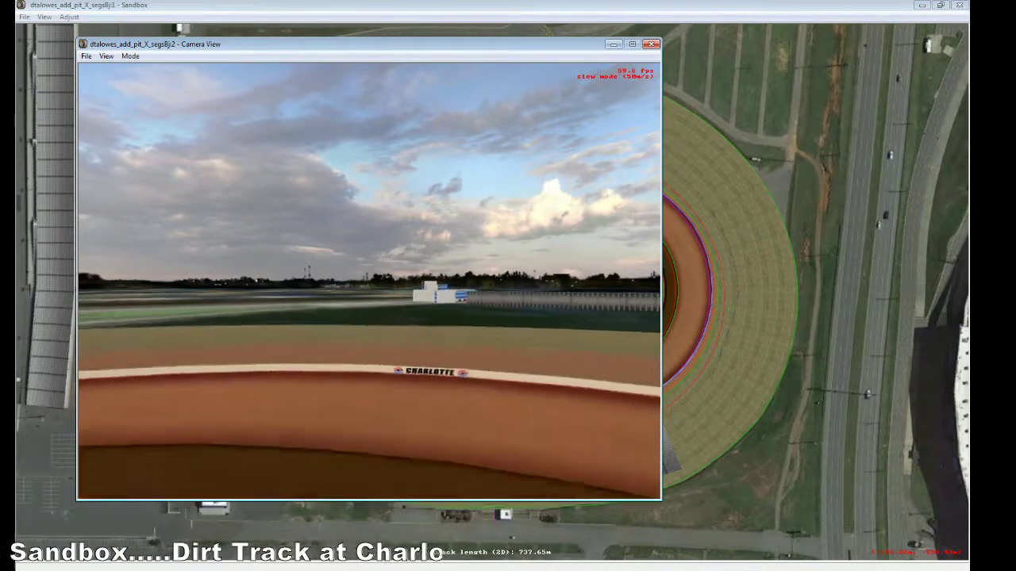
pyautogui.press('Down')
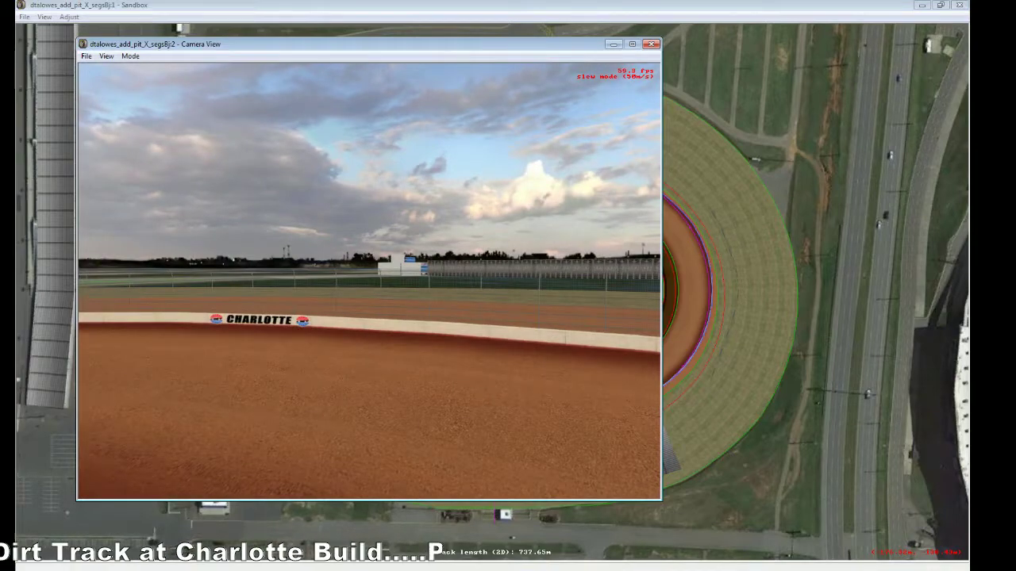
# Step: Look across the infield grass toward the billboards, the far stands and the main grandstand
pyautogui.press('Down')
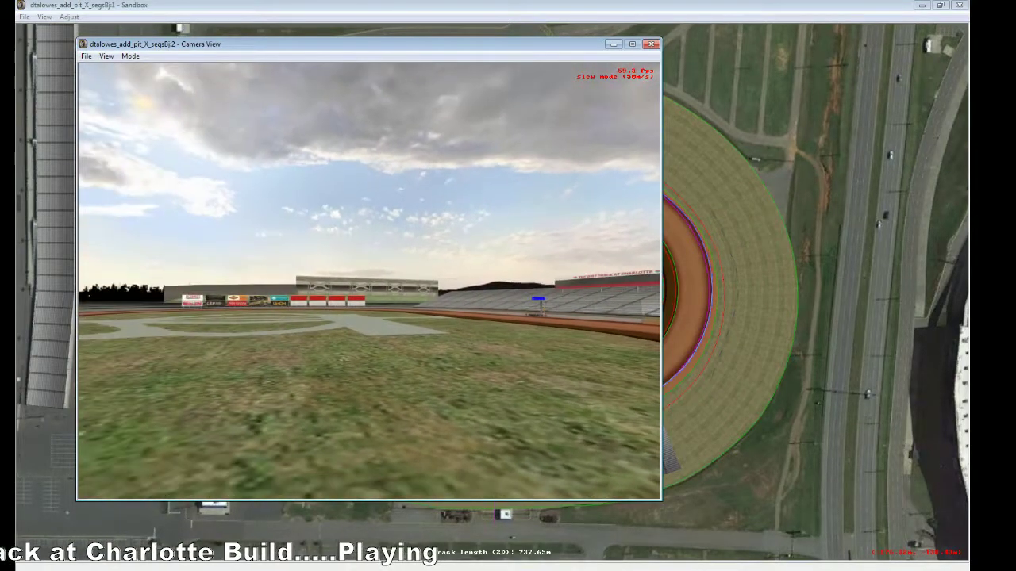
pyautogui.press('Left')
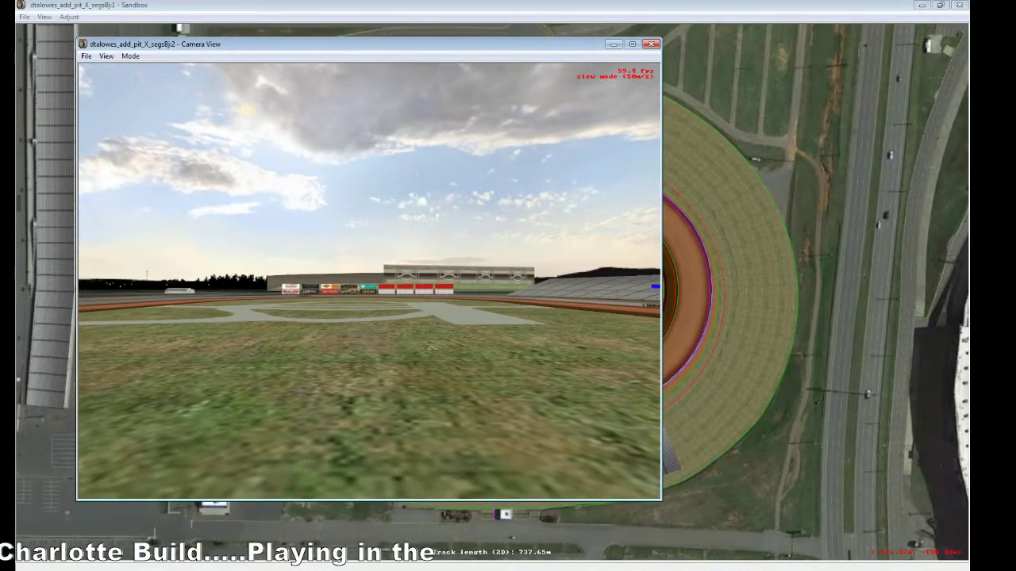
pyautogui.press('Left')
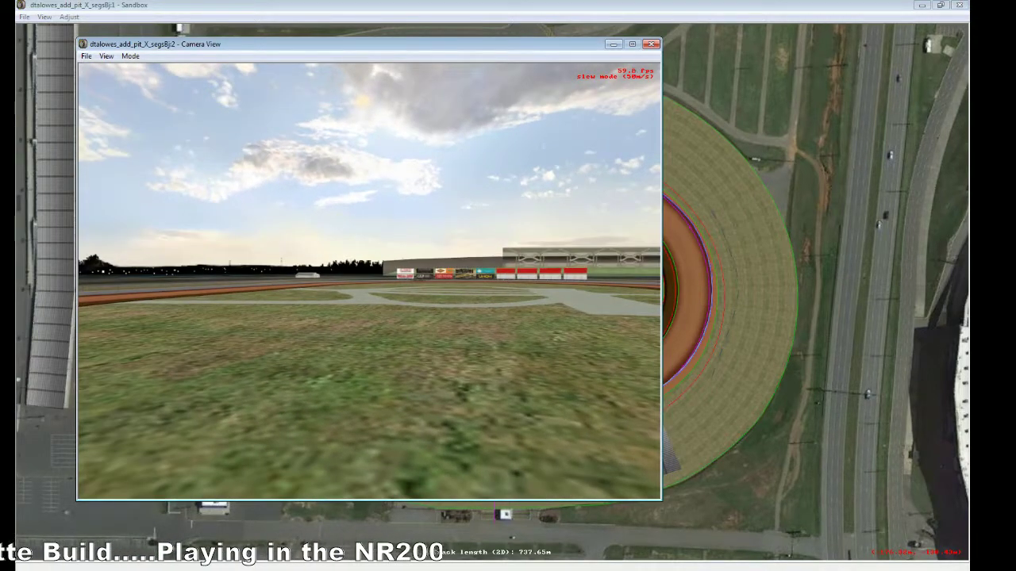
pyautogui.press('Right')
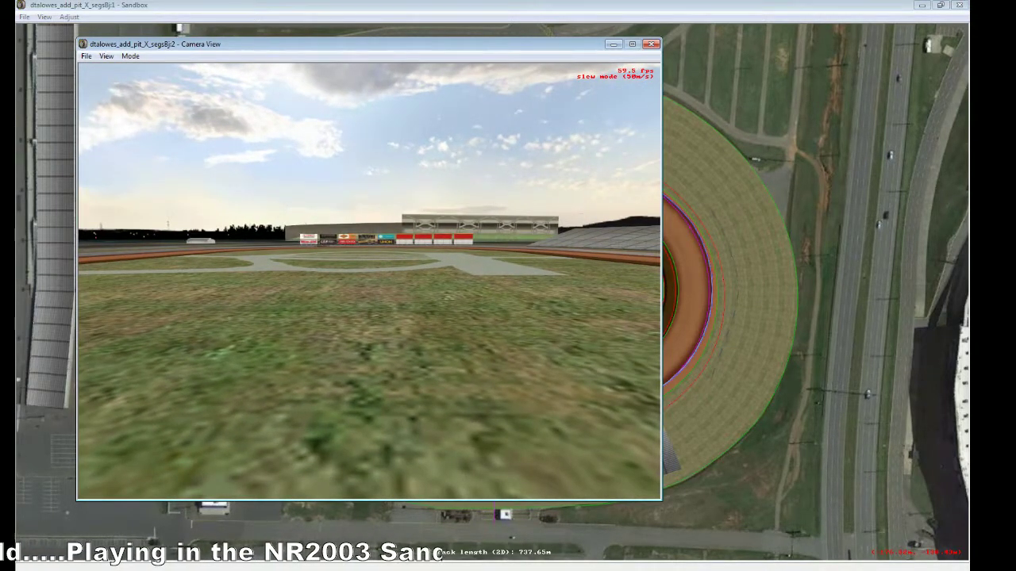
pyautogui.press('Right')
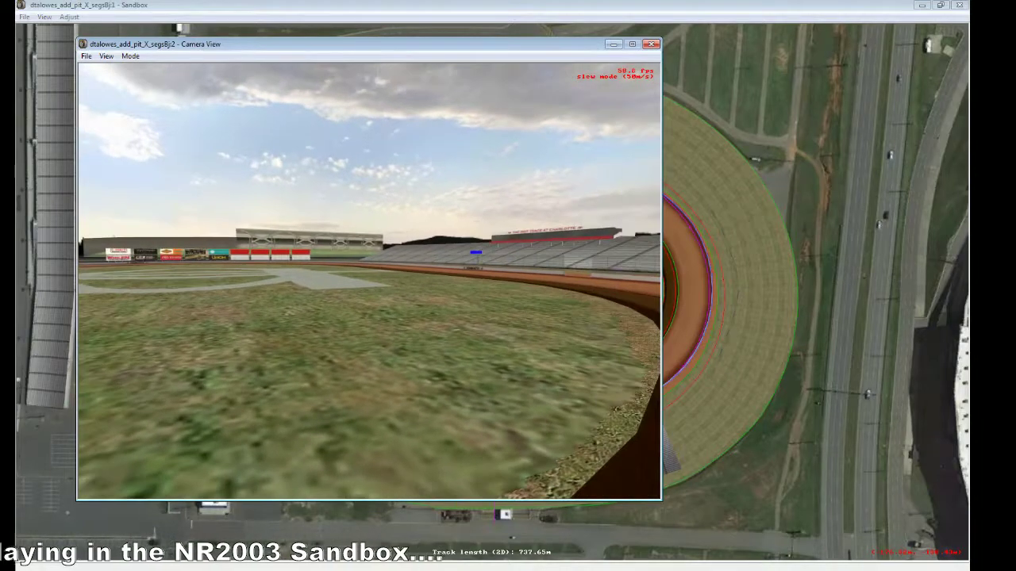
# Step: Fly from the infield onto the dirt track and inspect the racing surface, inner dirt edge and outside wall by the grandstand
pyautogui.press('Up')
pyautogui.press('Right')
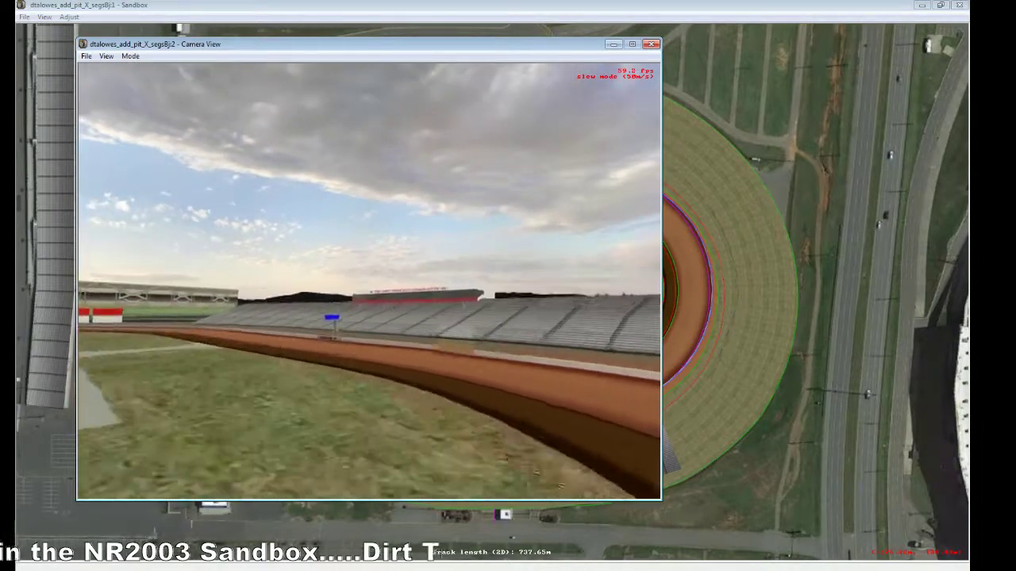
pyautogui.press('Left')
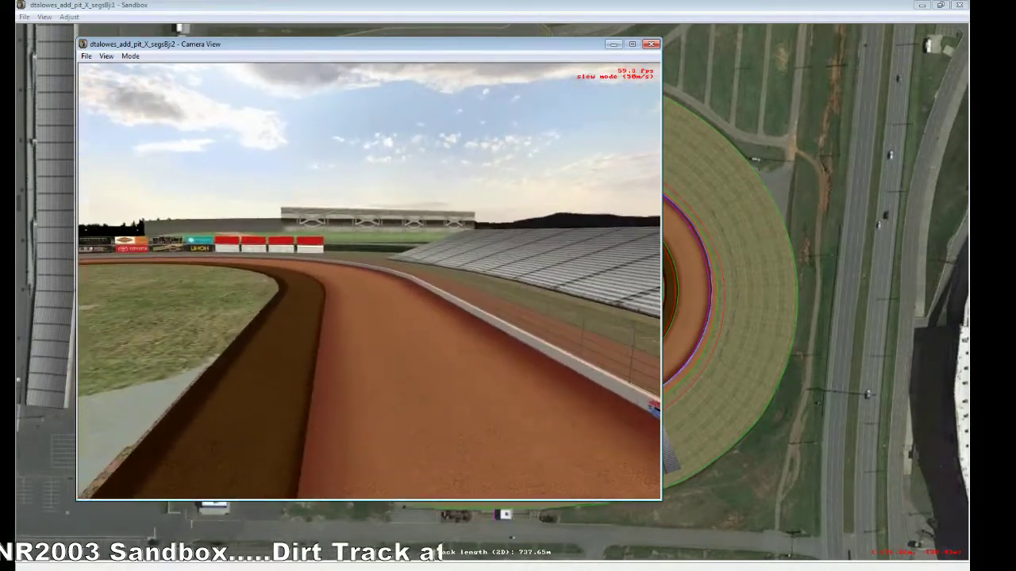
pyautogui.press('Left')
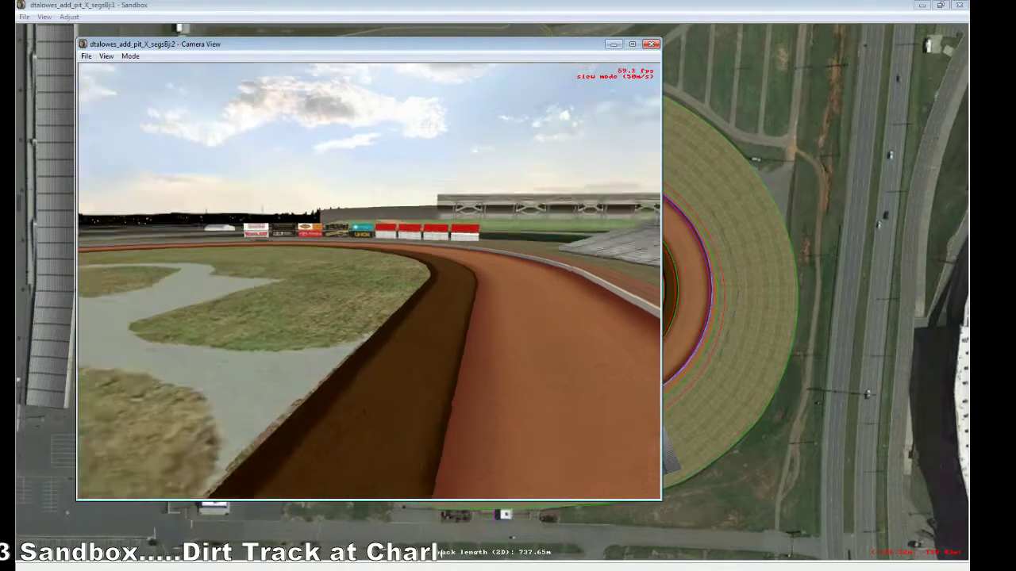
pyautogui.press('Up')
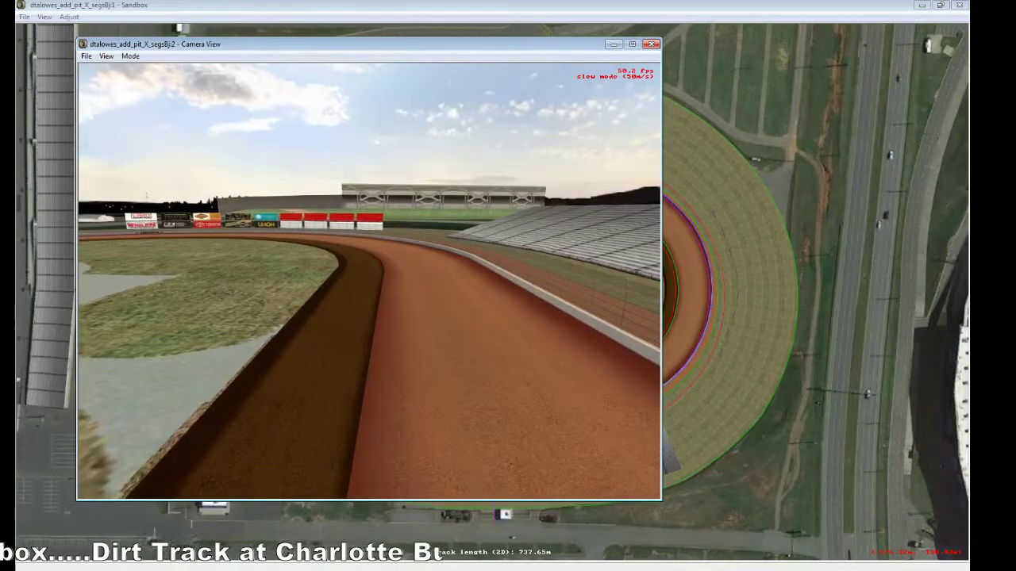
# Step: Inspect the dirt racing surface and the inner dirt edge where the infield's paved road meets it
pyautogui.press('Right')
pyautogui.press('Left')
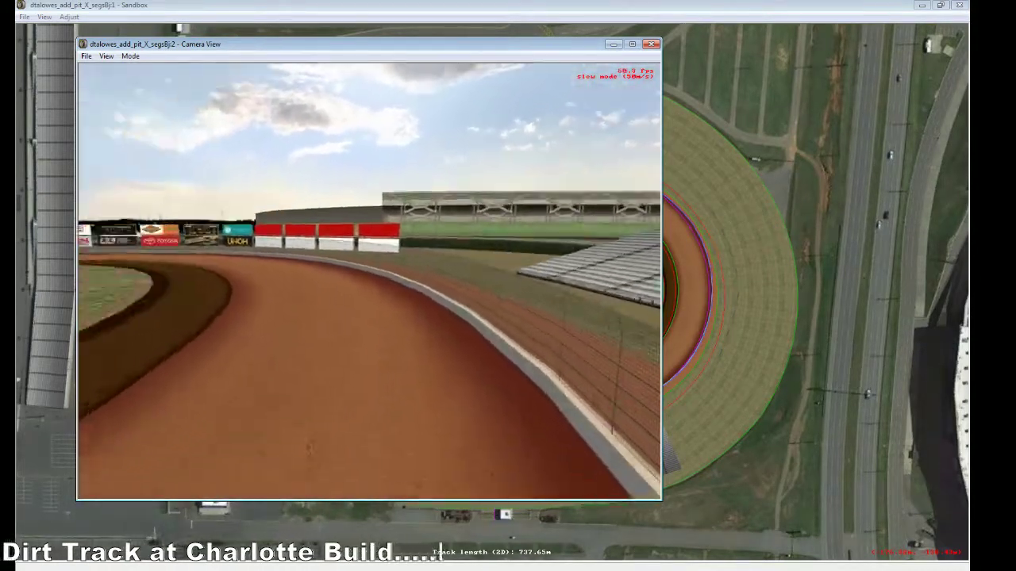
pyautogui.press('Right')
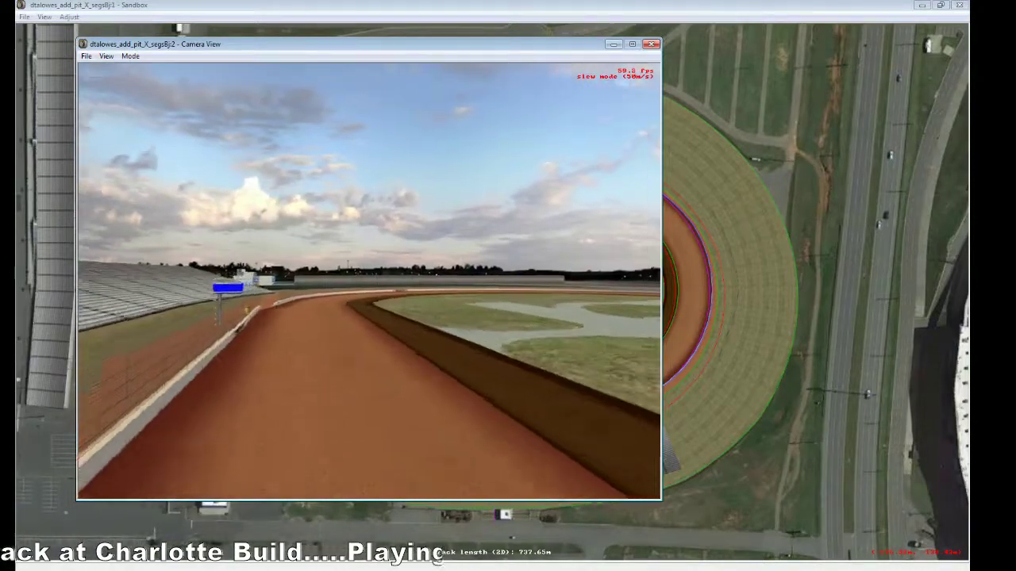
pyautogui.press('Left')
pyautogui.press('Up')
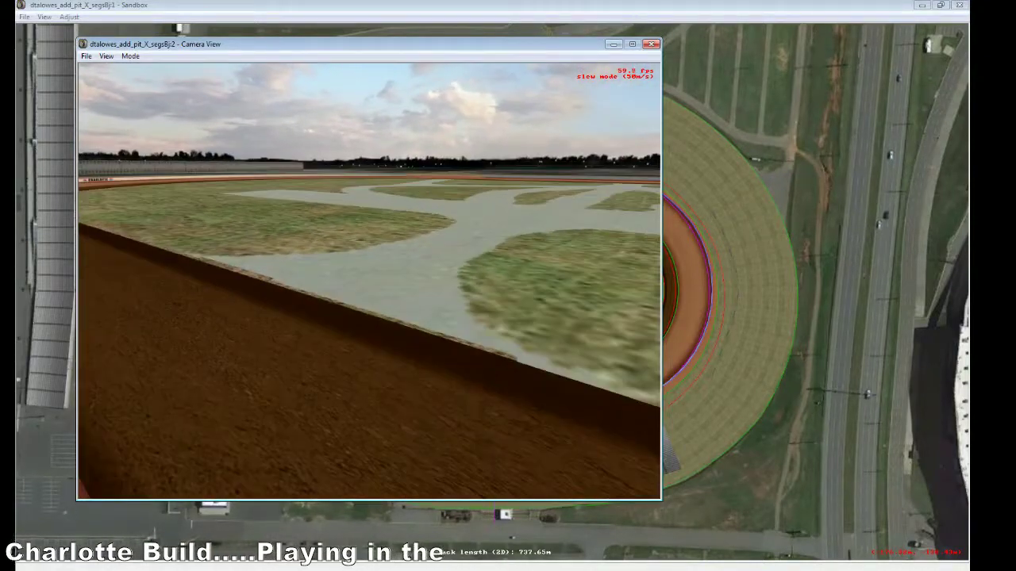
pyautogui.press('Right')
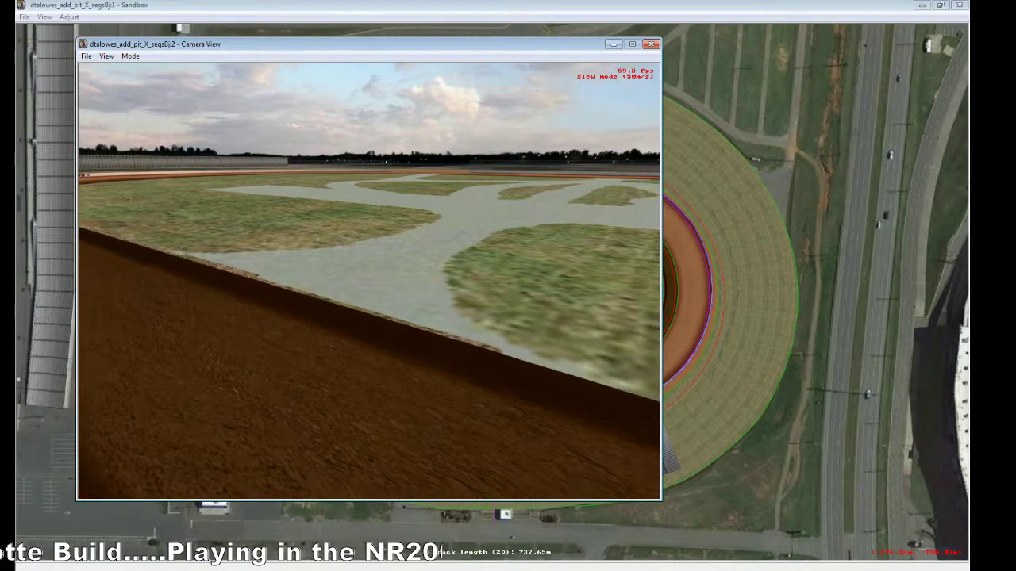
pyautogui.press('Up')
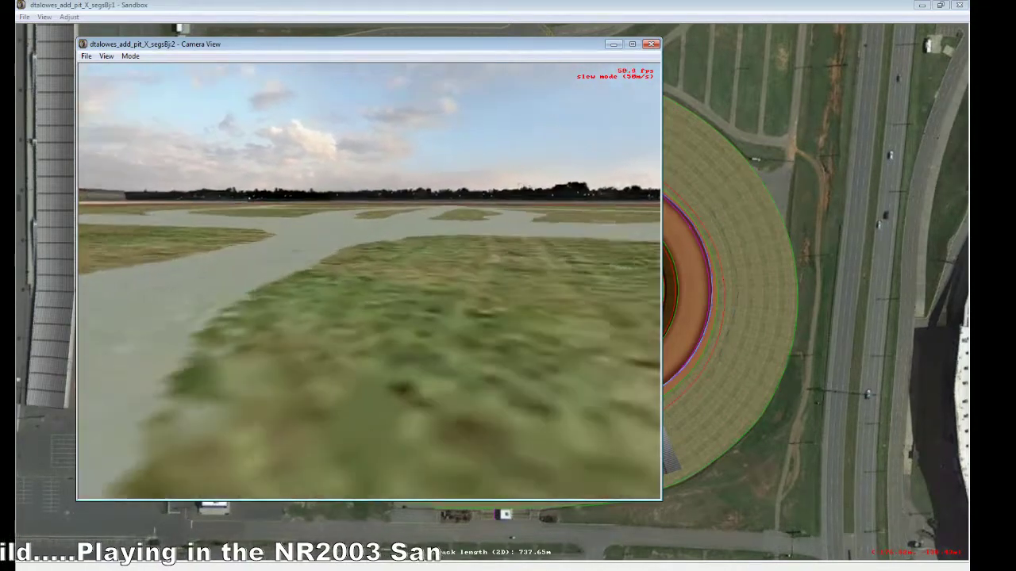
pyautogui.press('Left')
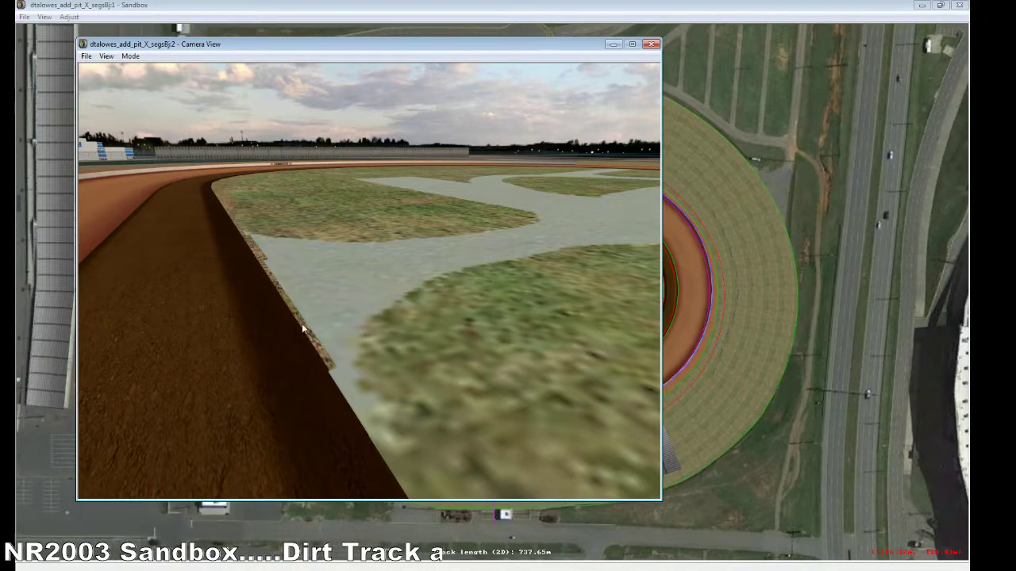
# Step: Return to the overhead track view and examine the grass strip where the infield road's lower end meets the dirt
pyautogui.click(499, 18)
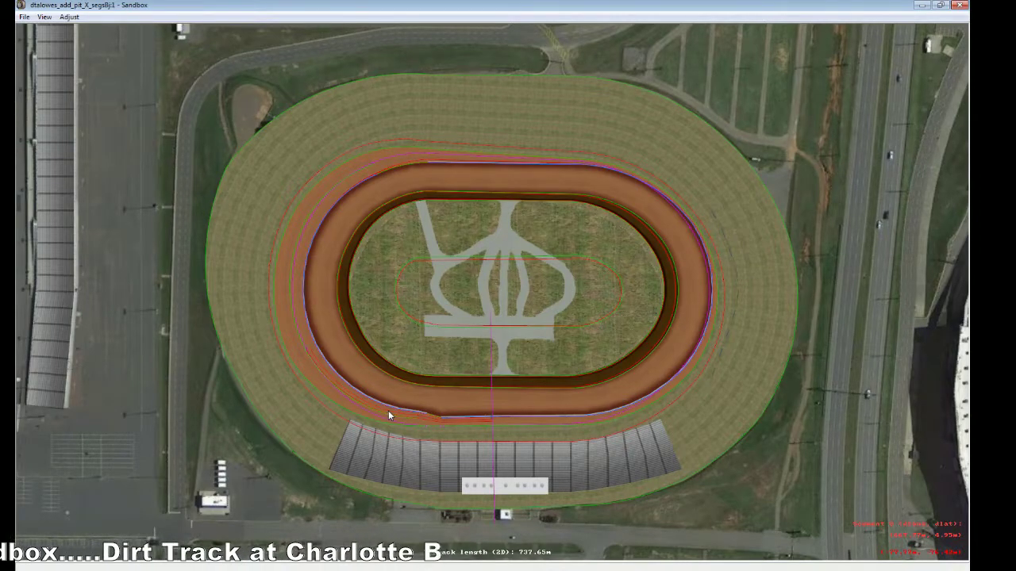
pyautogui.scroll(10, 388, 414)
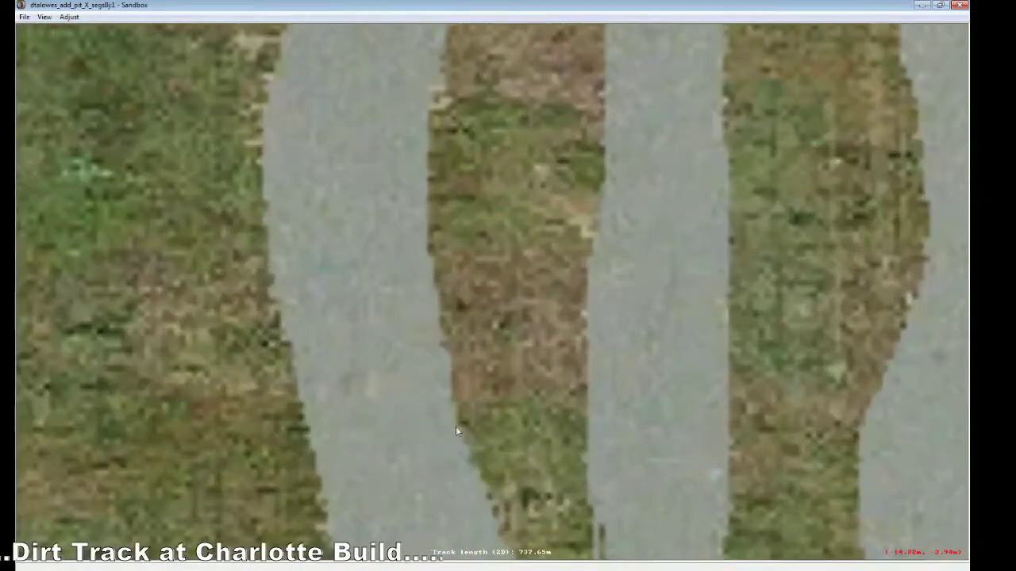
pyautogui.scroll(10, 456, 431)
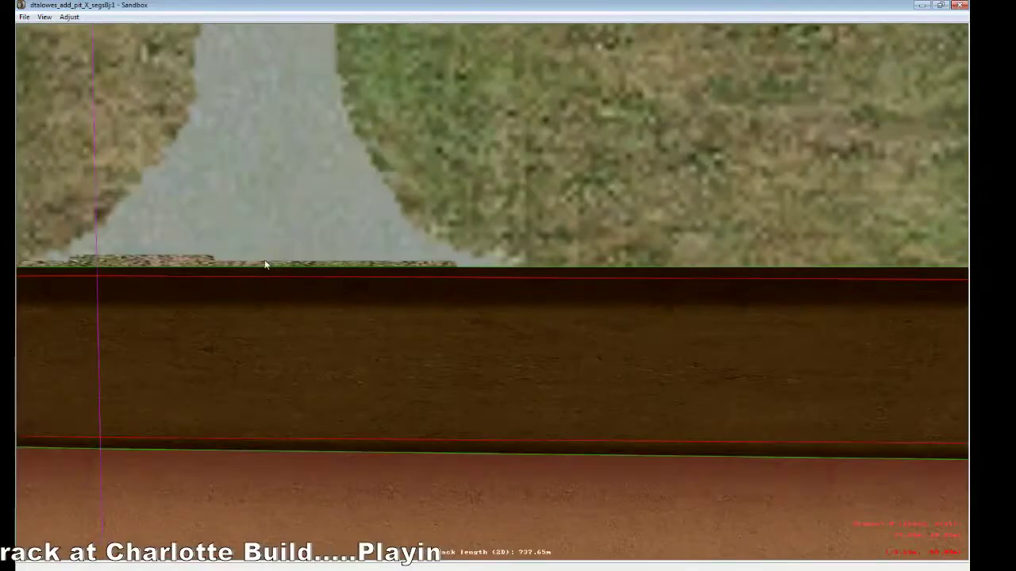
pyautogui.scroll(2, 266, 264)
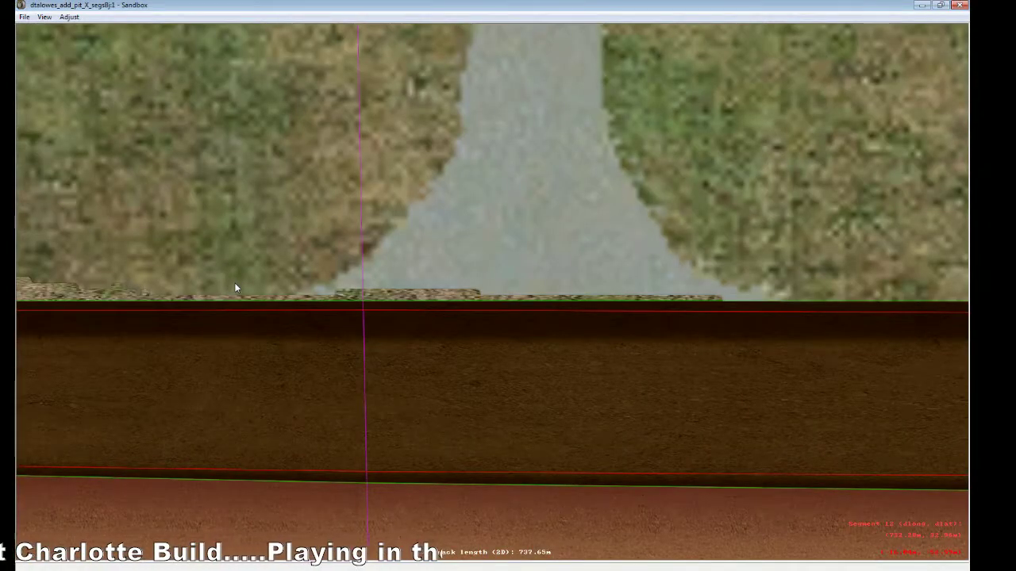
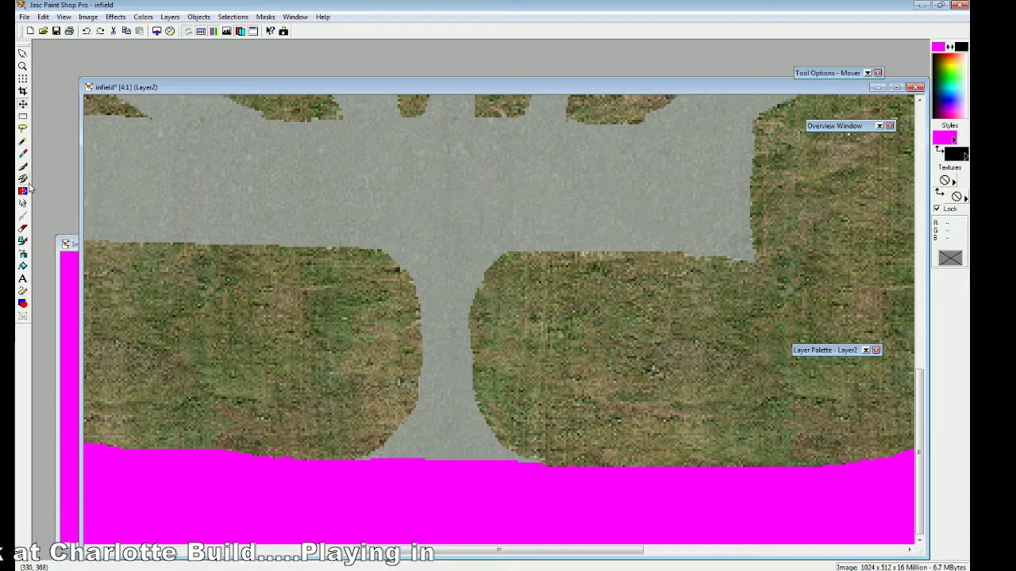
# Step: Switch to the infield image in Paint Shop Pro and check what Layer4 and Layer3 hold by hiding and reshowing each
pyautogui.click(21, 178)
pyautogui.moveTo(817, 353)
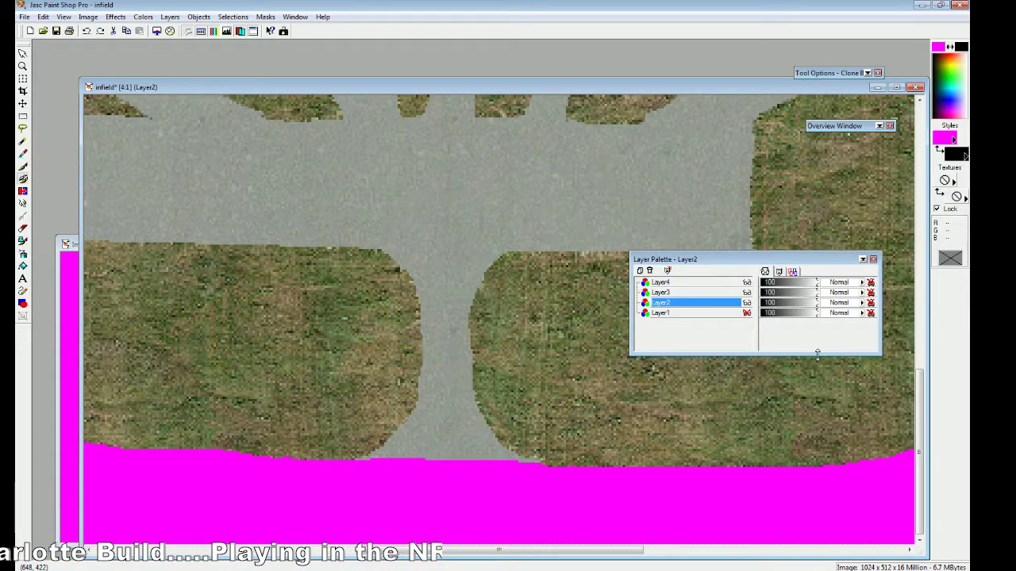
pyautogui.click(745, 284)
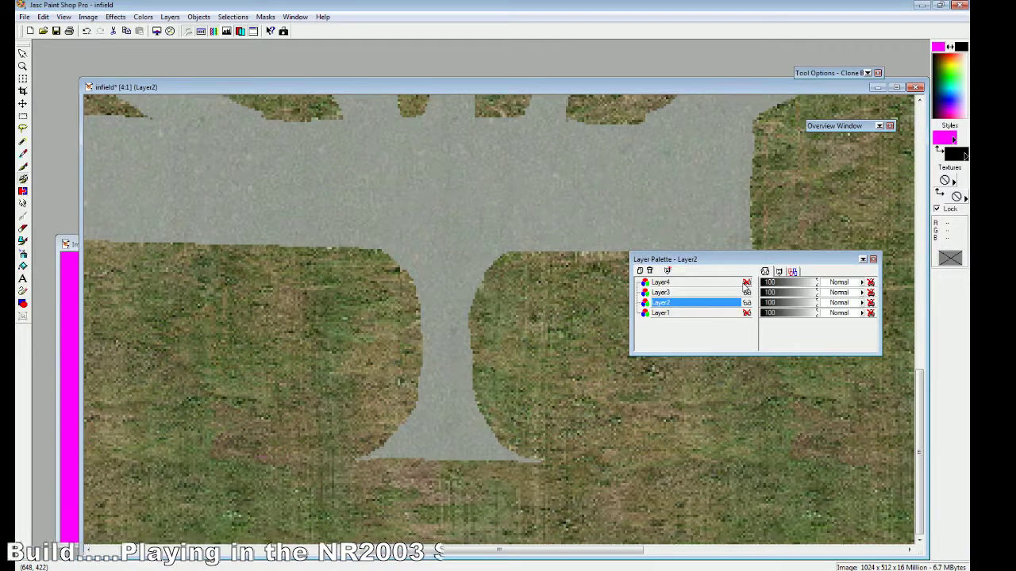
pyautogui.click(746, 283)
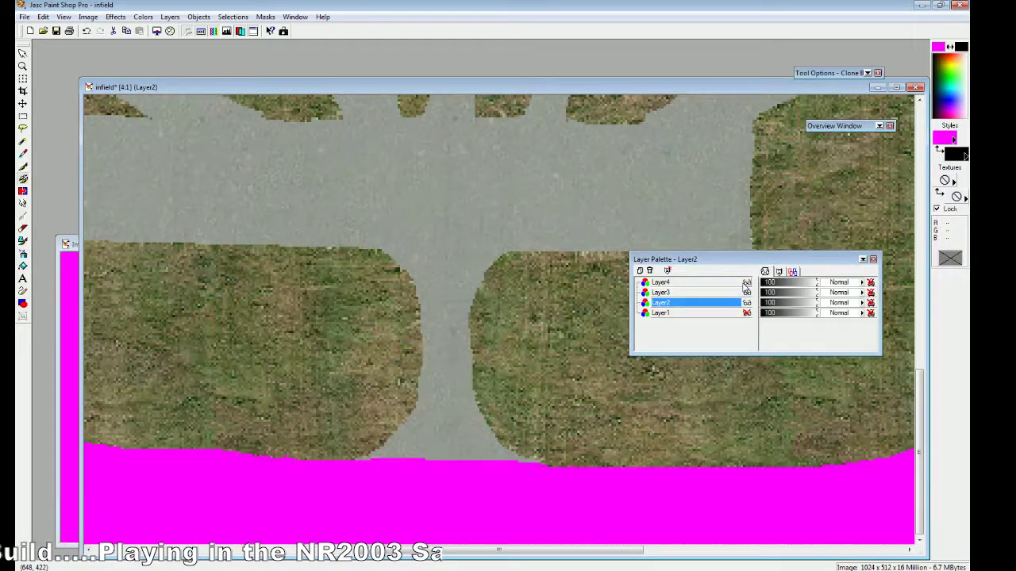
pyautogui.click(746, 293)
pyautogui.click(747, 293)
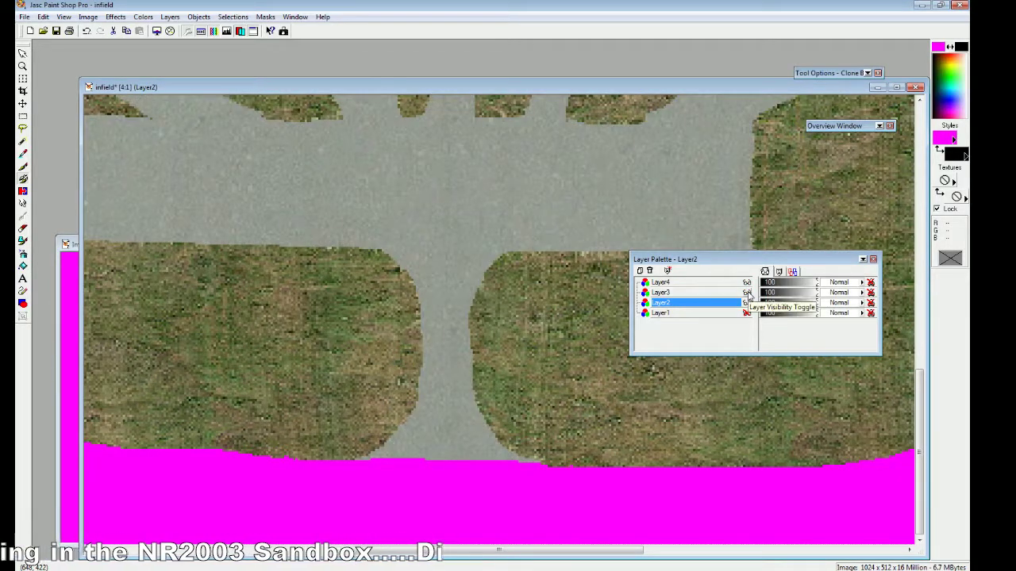
pyautogui.click(747, 293)
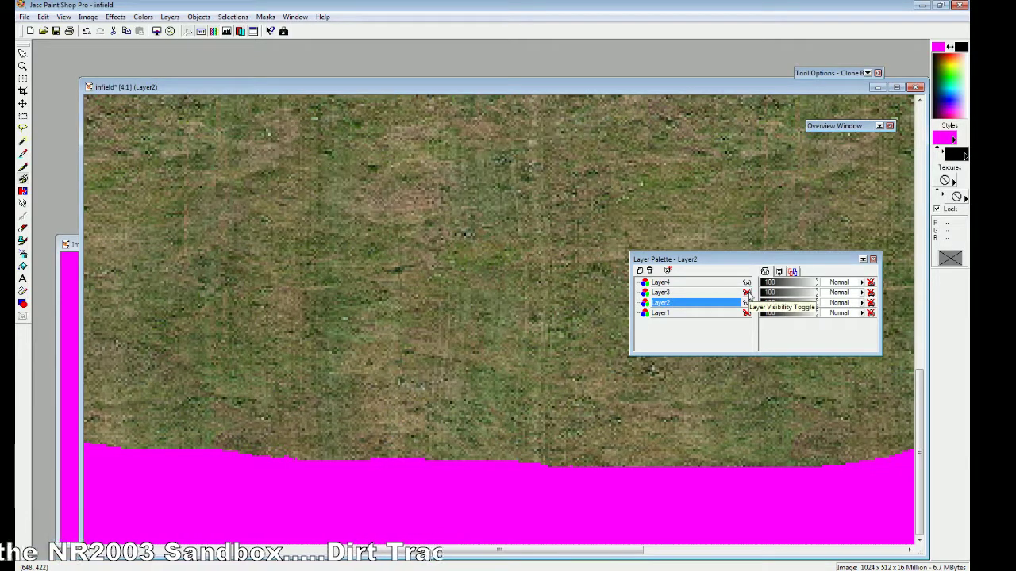
pyautogui.click(746, 293)
pyautogui.click(699, 293)
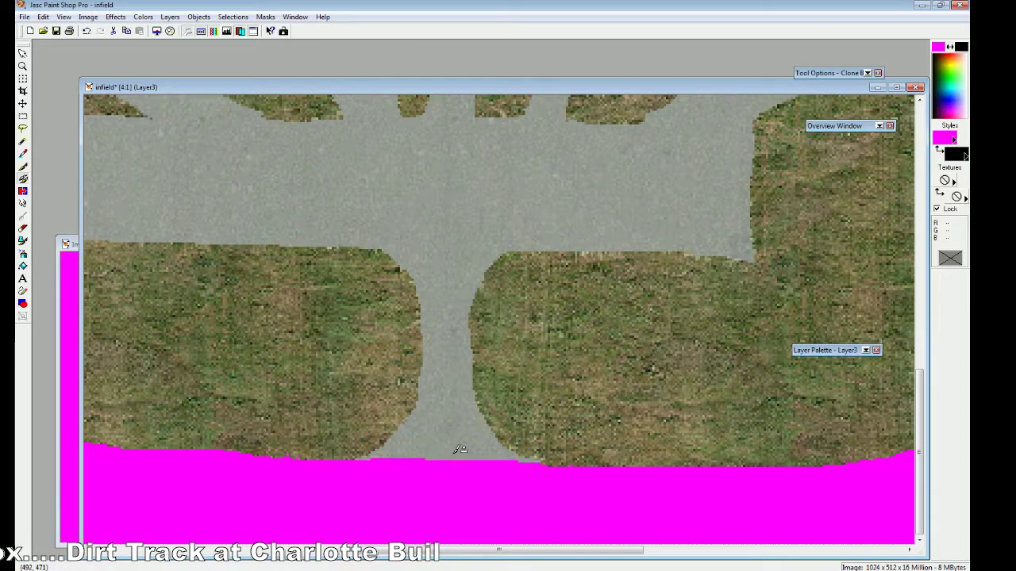
# Step: Compare the infield road's lower end with Layer2 and the magenta Layer4 hidden and shown
pyautogui.moveTo(847, 355)
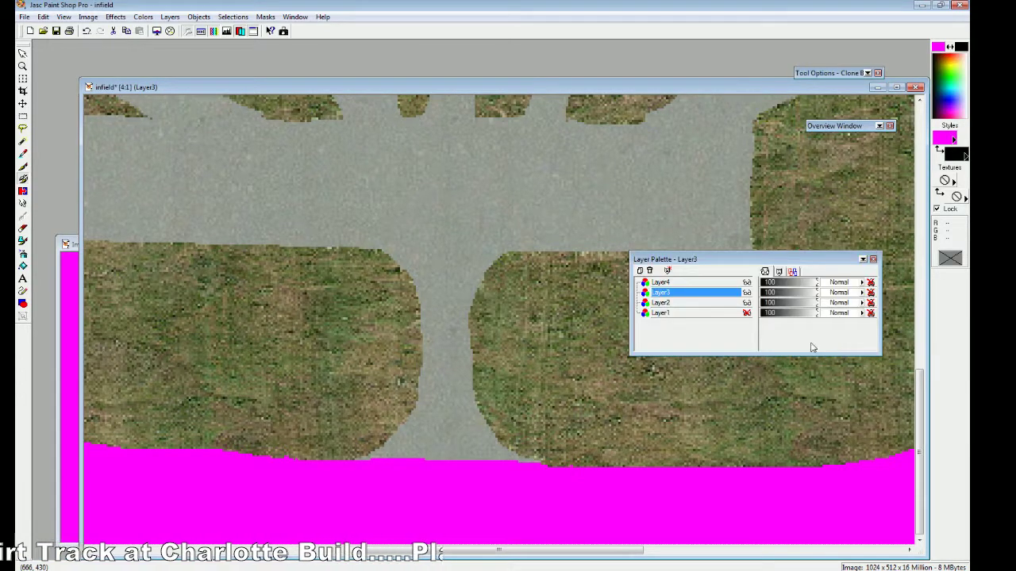
pyautogui.click(746, 303)
pyautogui.click(746, 303)
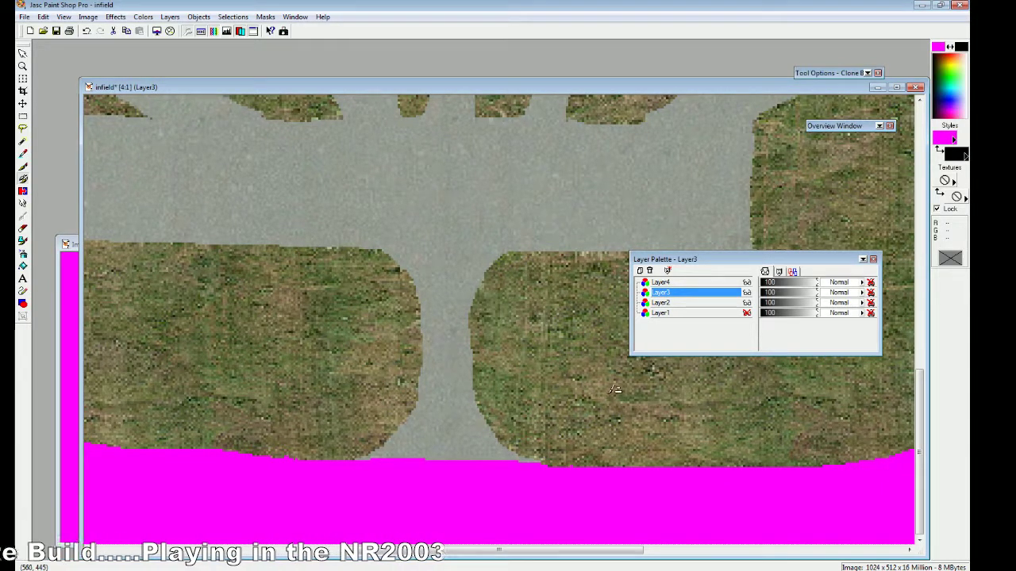
pyautogui.click(746, 282)
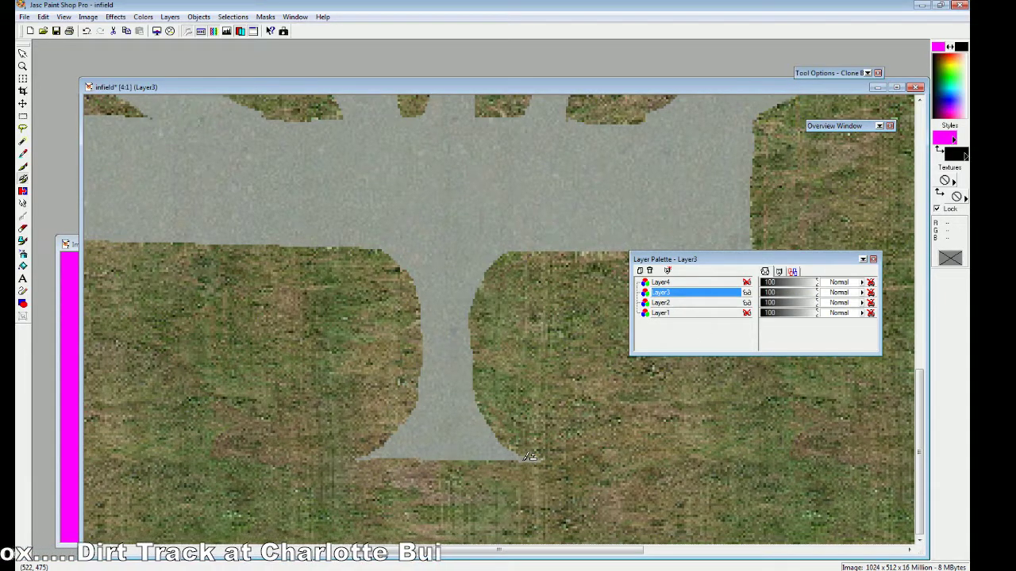
pyautogui.click(64, 17)
pyautogui.click(87, 63)
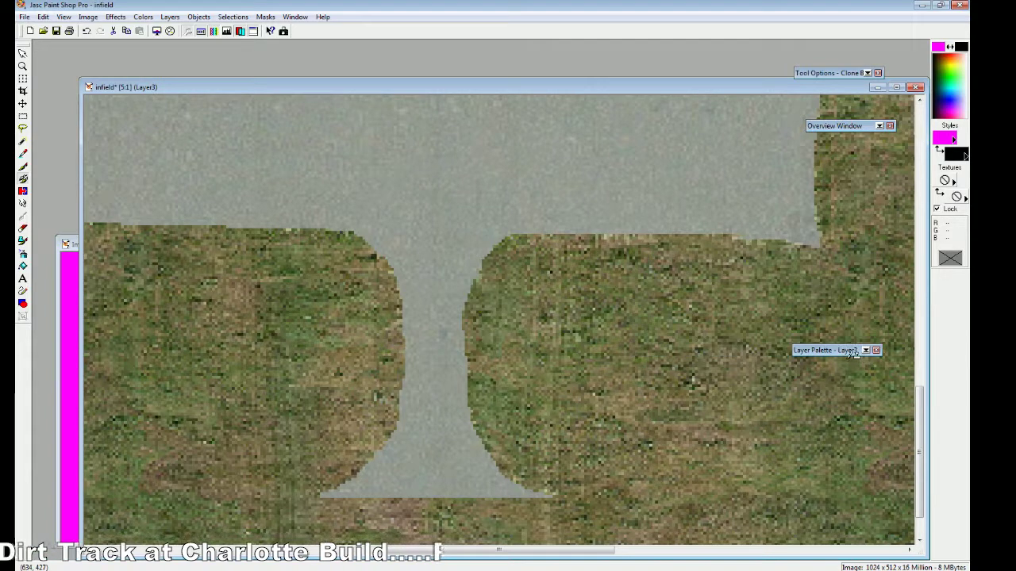
pyautogui.moveTo(845, 355)
pyautogui.click(746, 283)
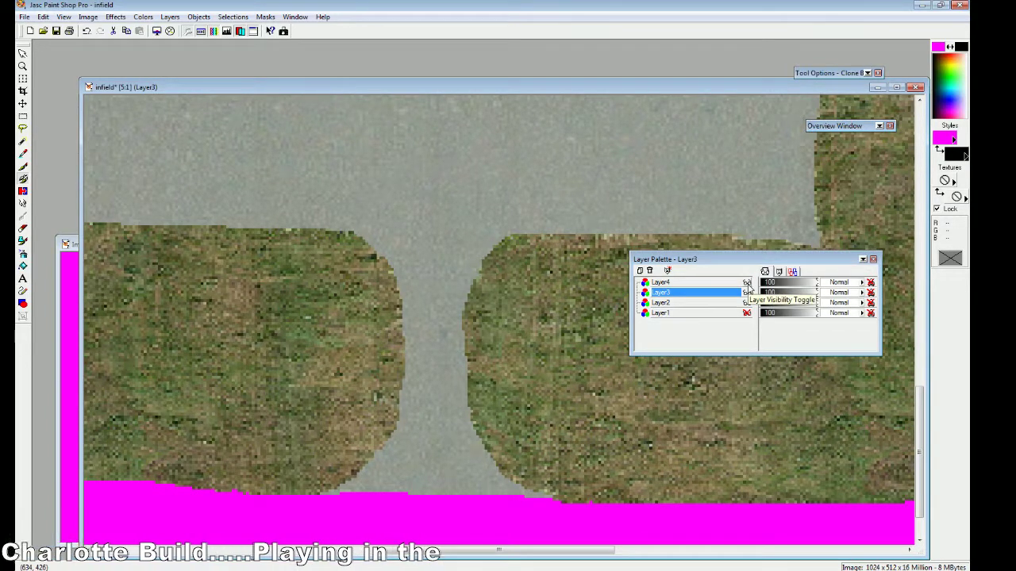
pyautogui.click(746, 282)
pyautogui.click(746, 283)
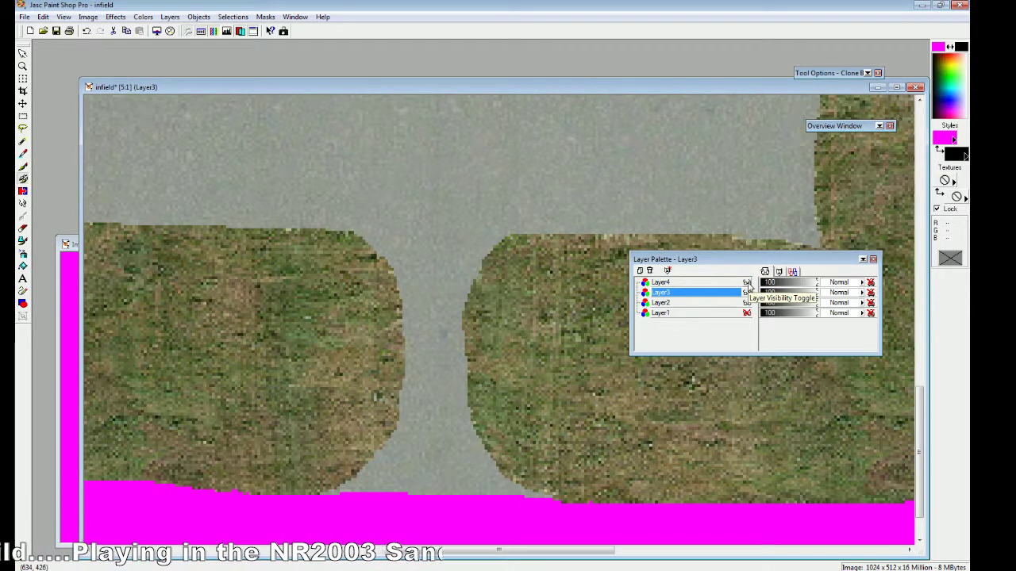
# Step: Make Layer4 active and set bright green as the foreground color with magenta as the background
pyautogui.click(698, 282)
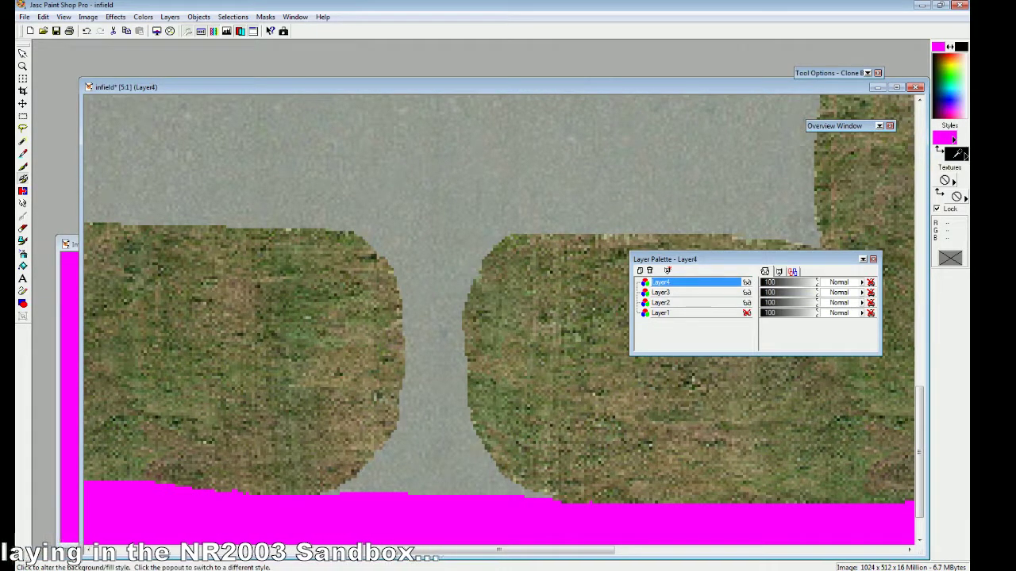
pyautogui.click(961, 153)
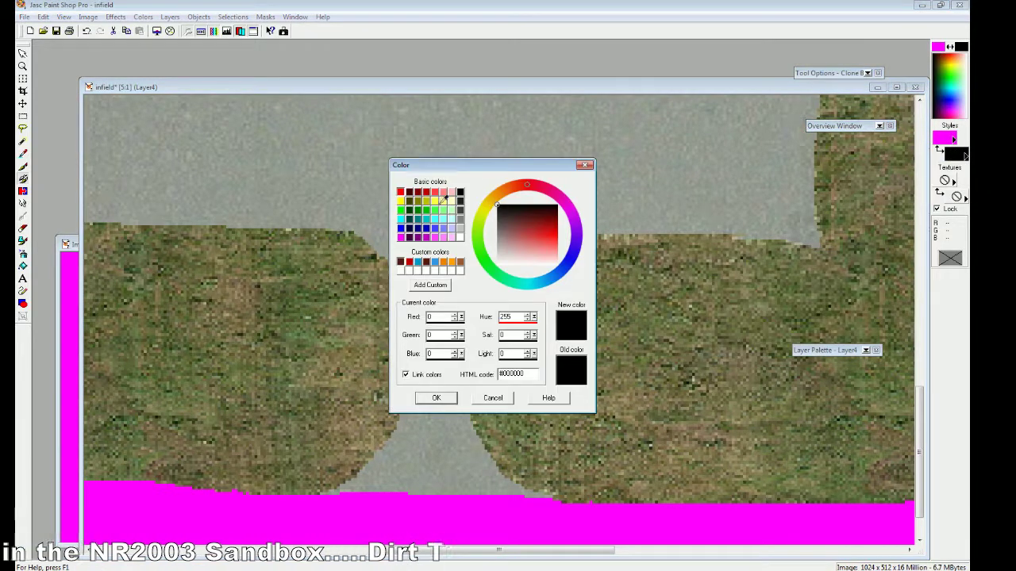
pyautogui.click(408, 209)
pyautogui.click(435, 398)
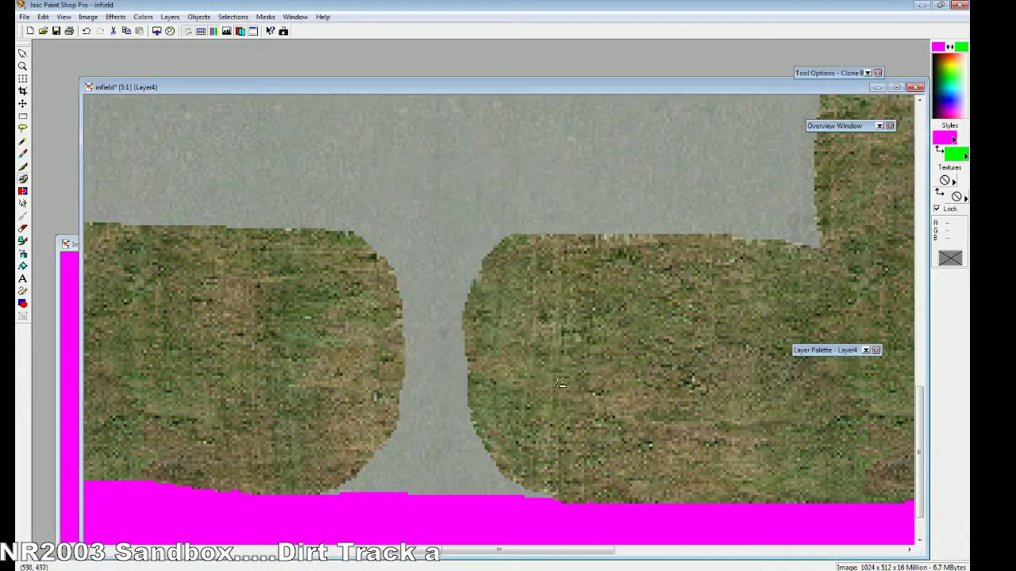
pyautogui.click(939, 149)
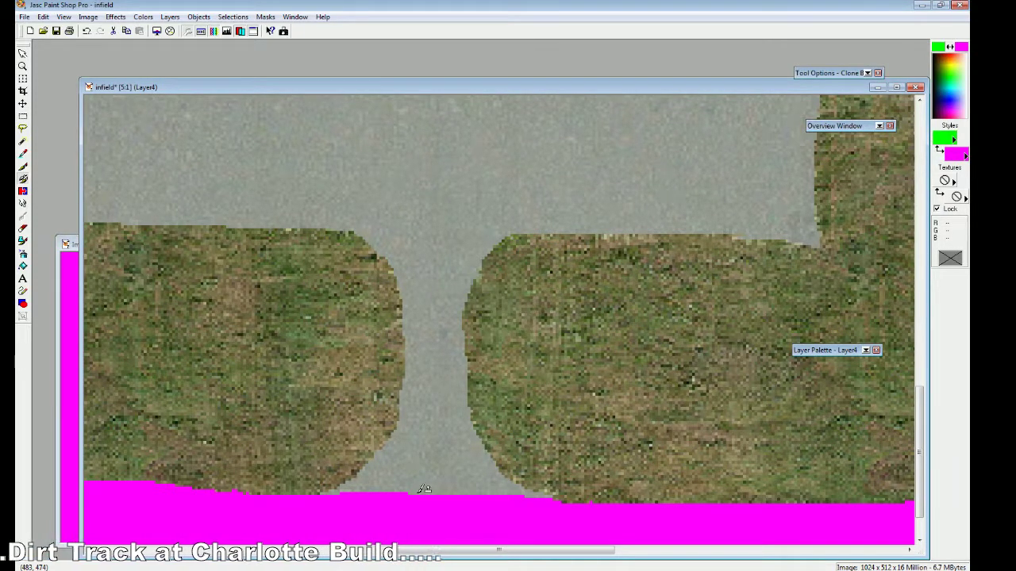
# Step: Choose the Paint Brush and set its size to 1
pyautogui.click(22, 166)
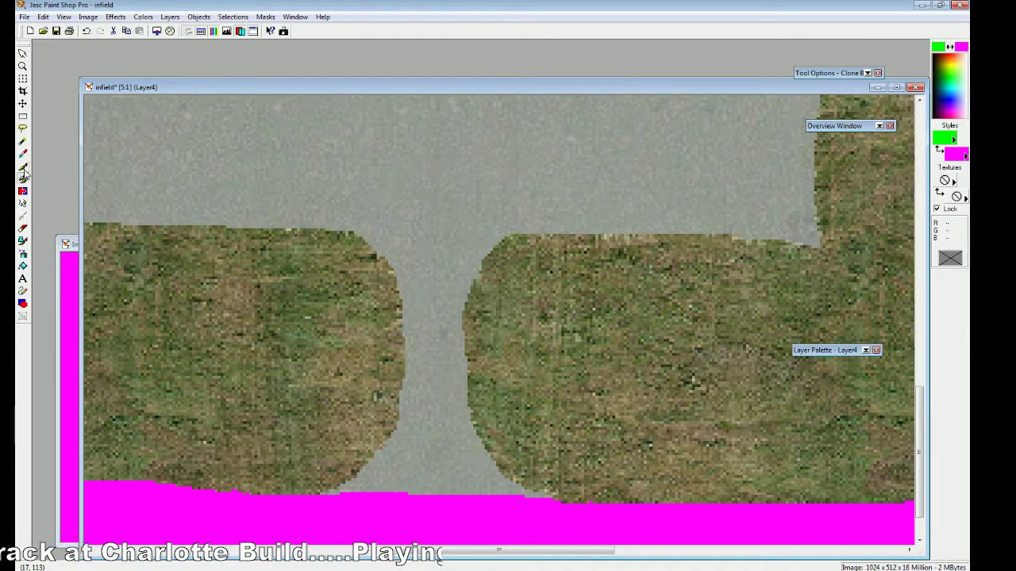
pyautogui.moveTo(860, 73)
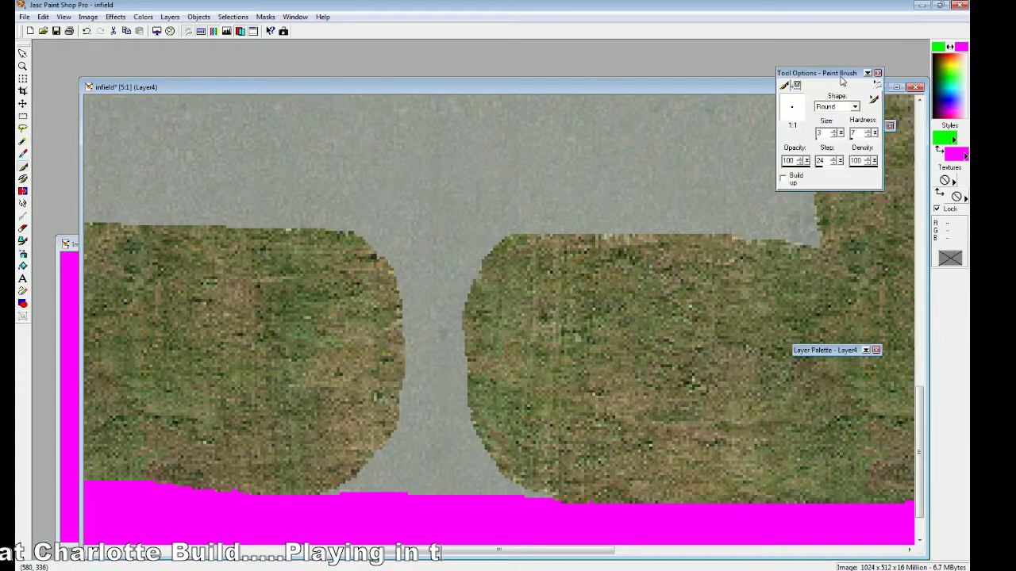
pyautogui.click(836, 137)
pyautogui.click(836, 137)
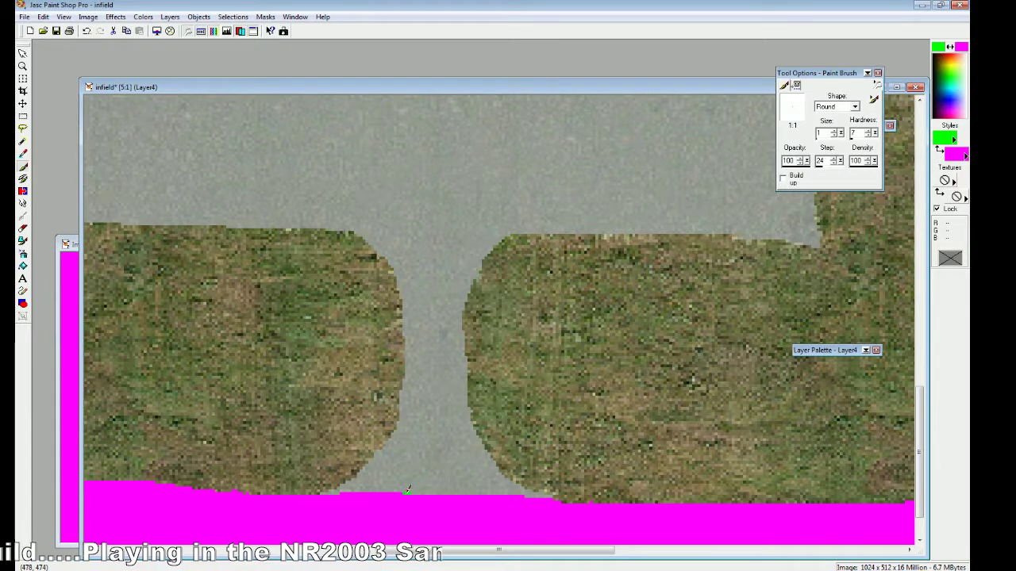
# Step: Paint a thin green strip over the magenta edge along the infield road's lower end, undoing stray strokes
pyautogui.moveTo(406, 492); pyautogui.dragTo(349, 491)
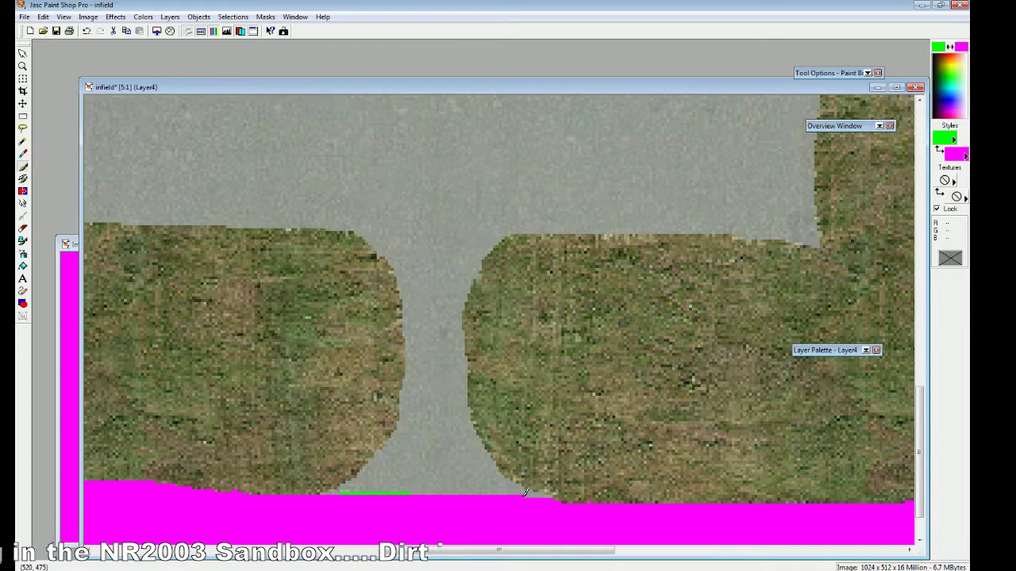
pyautogui.click(86, 30)
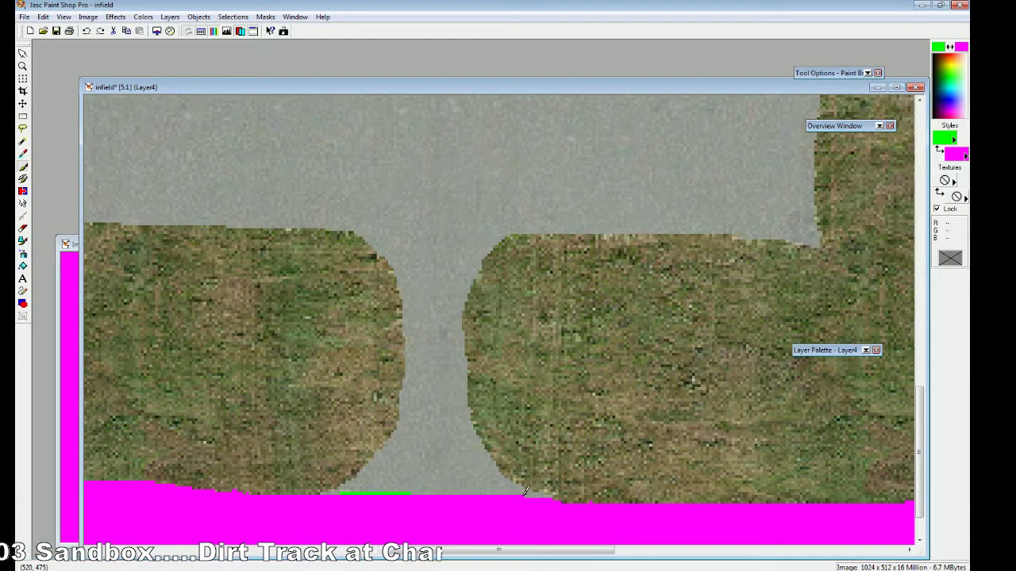
pyautogui.moveTo(510, 491); pyautogui.dragTo(458, 492)
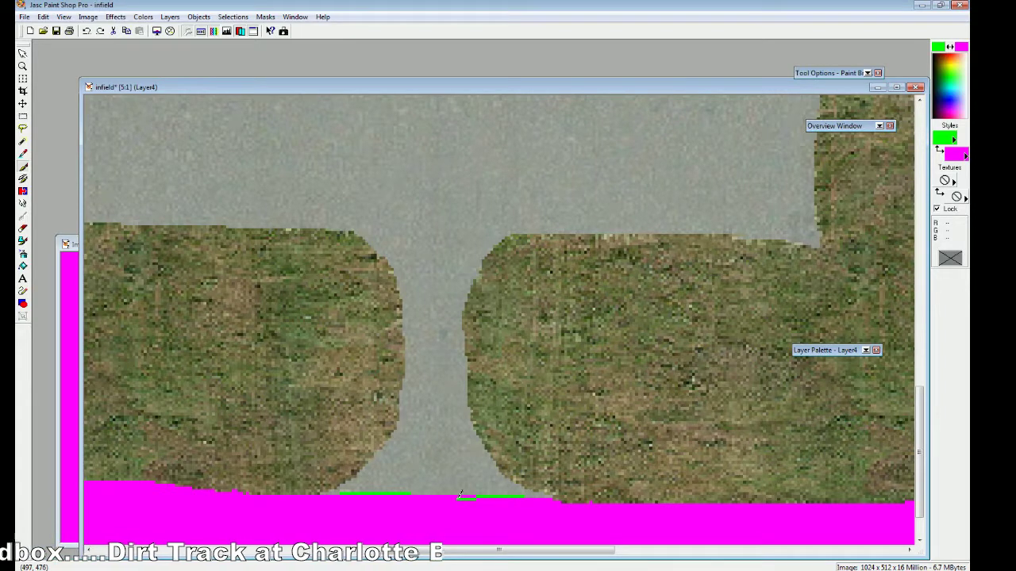
pyautogui.click(86, 31)
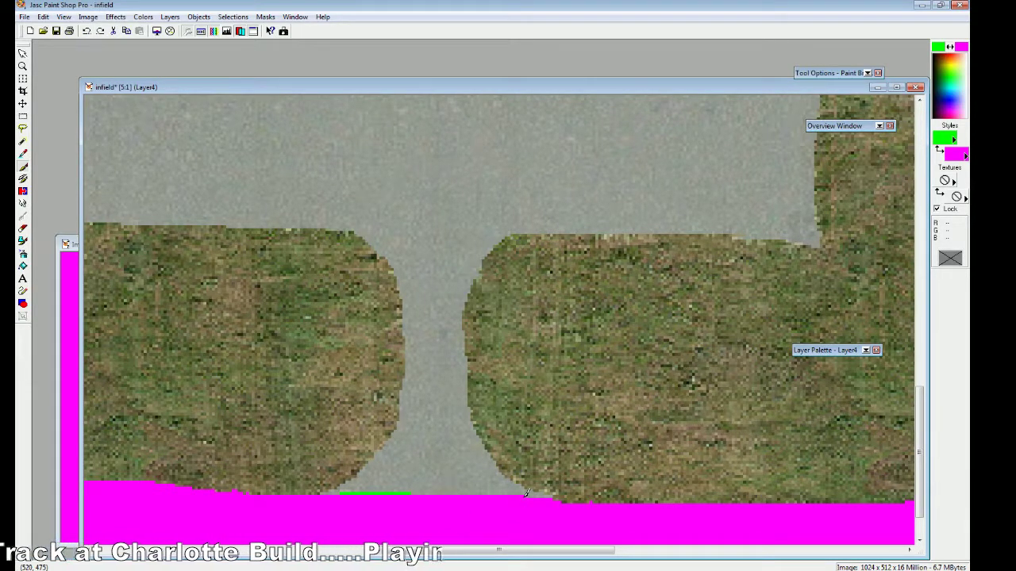
pyautogui.moveTo(526, 493)
pyautogui.mouseDown()
pyautogui.moveTo(341, 490)
pyautogui.moveTo(327, 492)
pyautogui.mouseUp()
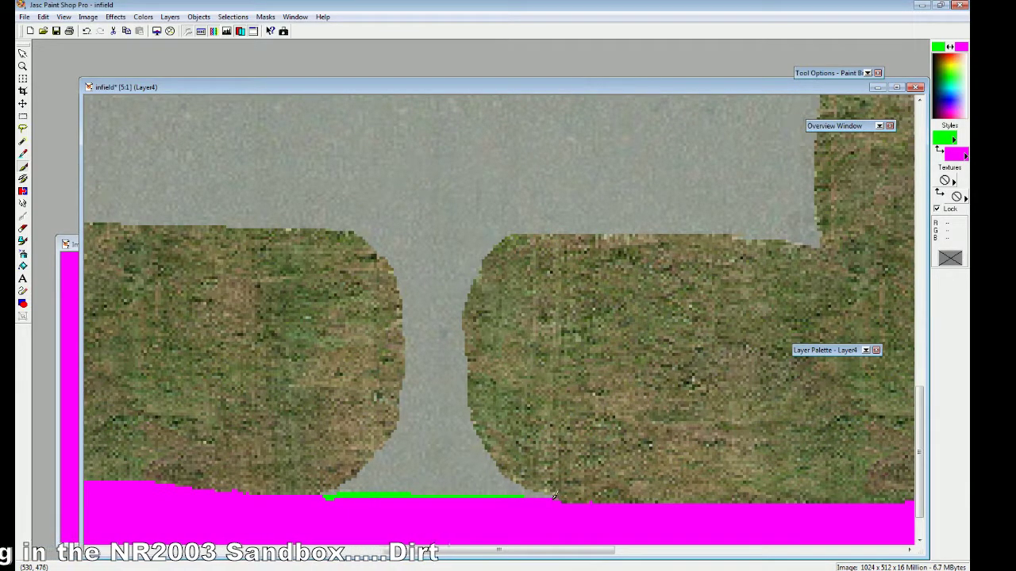
pyautogui.moveTo(553, 495)
pyautogui.mouseDown()
pyautogui.moveTo(340, 495)
pyautogui.moveTo(356, 494)
pyautogui.mouseUp()
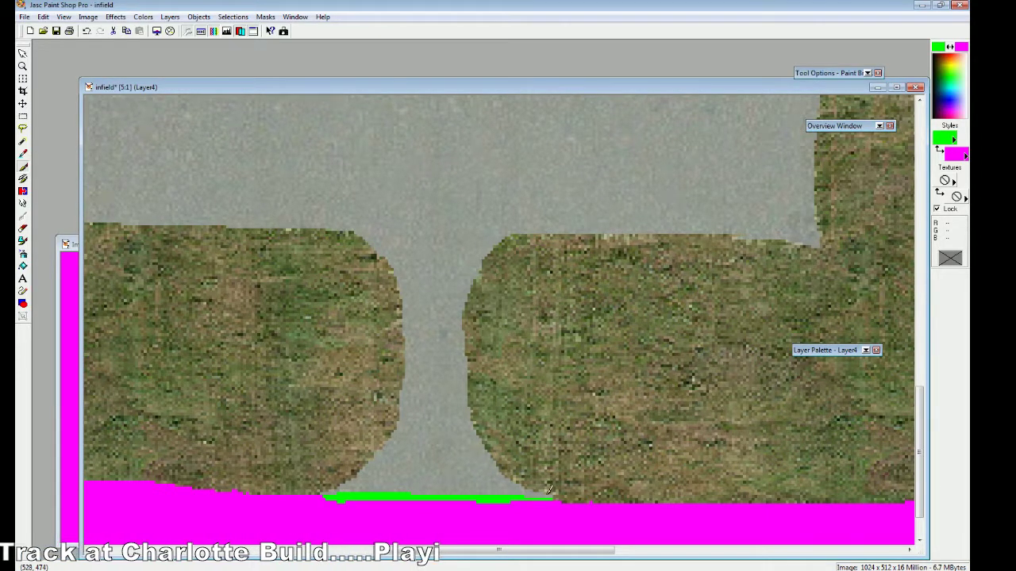
# Step: Even out the green strip's lower edge and square off both ends below the road, undoing the stray stroke
pyautogui.moveTo(560, 499); pyautogui.dragTo(528, 500)
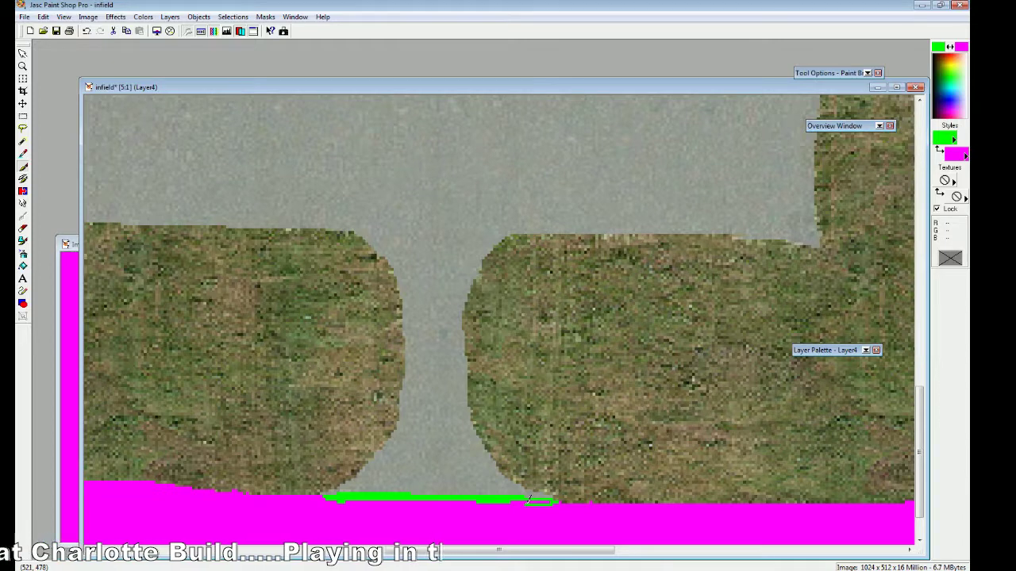
pyautogui.click(87, 31)
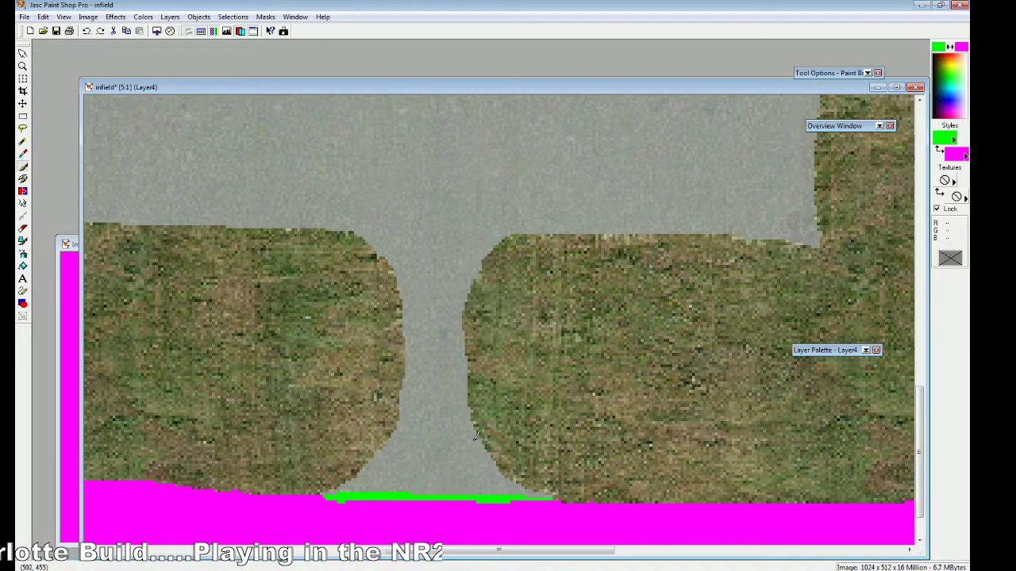
pyautogui.moveTo(562, 499); pyautogui.dragTo(514, 498)
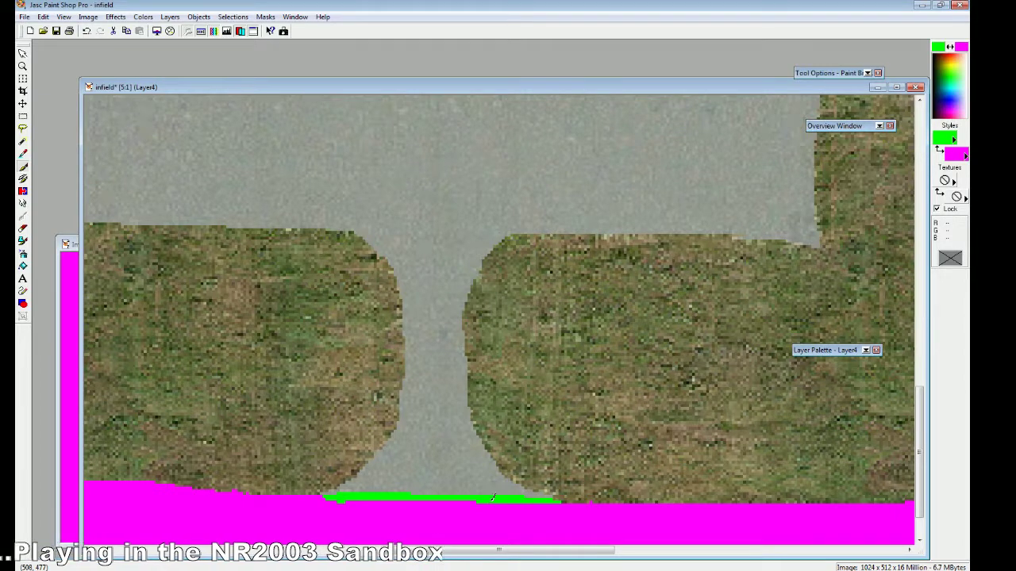
pyautogui.moveTo(451, 496)
pyautogui.mouseDown()
pyautogui.moveTo(472, 498)
pyautogui.moveTo(447, 498)
pyautogui.mouseUp()
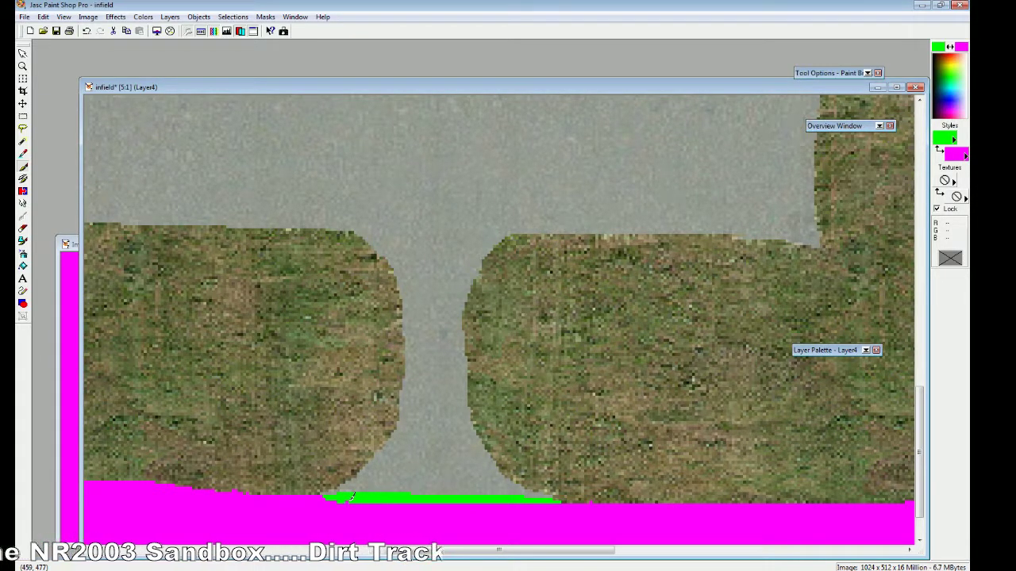
pyautogui.moveTo(331, 496); pyautogui.dragTo(327, 496)
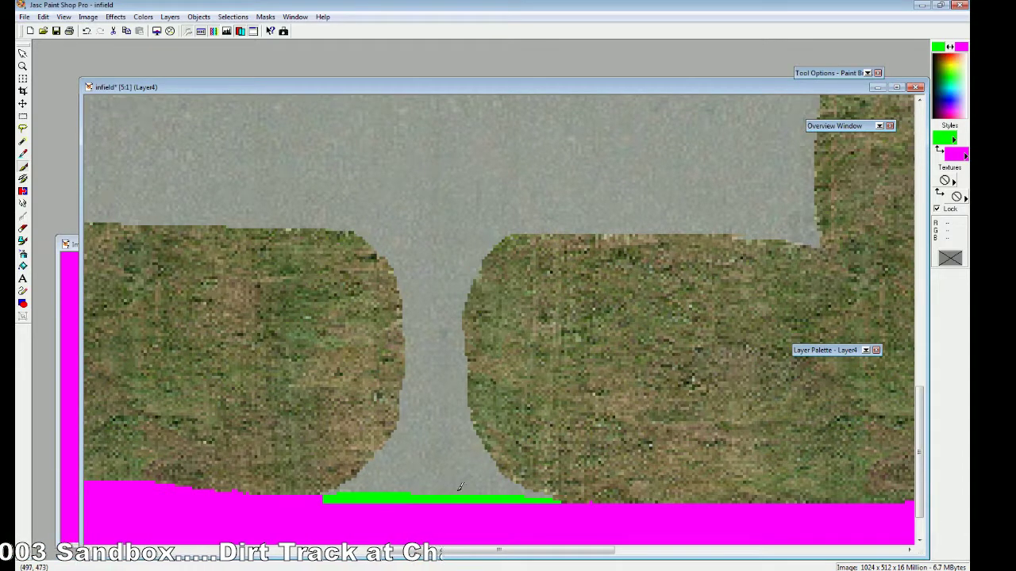
# Step: Select the green strip with the Magic Wand, delete it from Layer4 and clear the selection
pyautogui.click(22, 141)
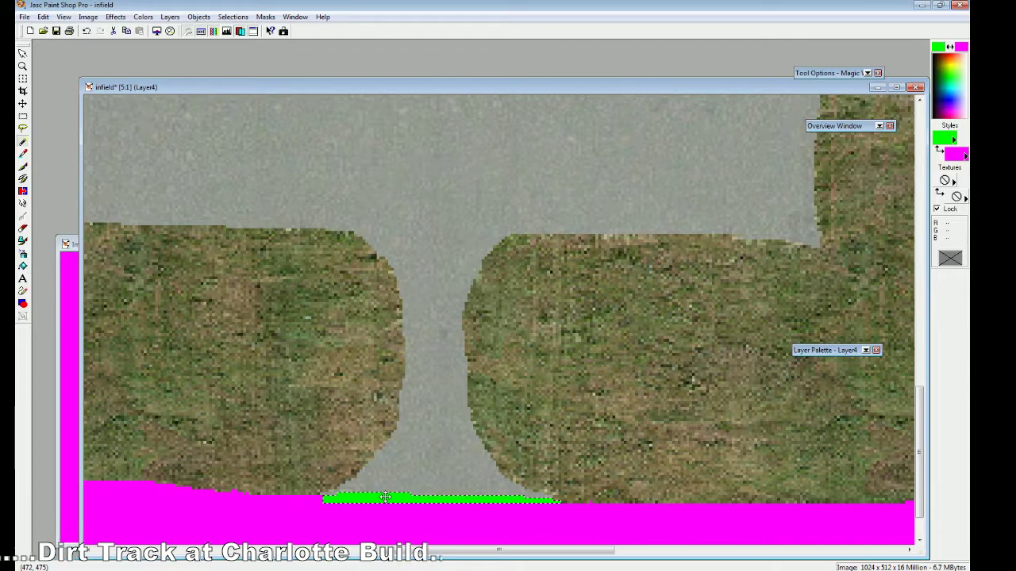
pyautogui.click(388, 498)
pyautogui.press('Delete')
pyautogui.hotkey('ctrl', 'd')
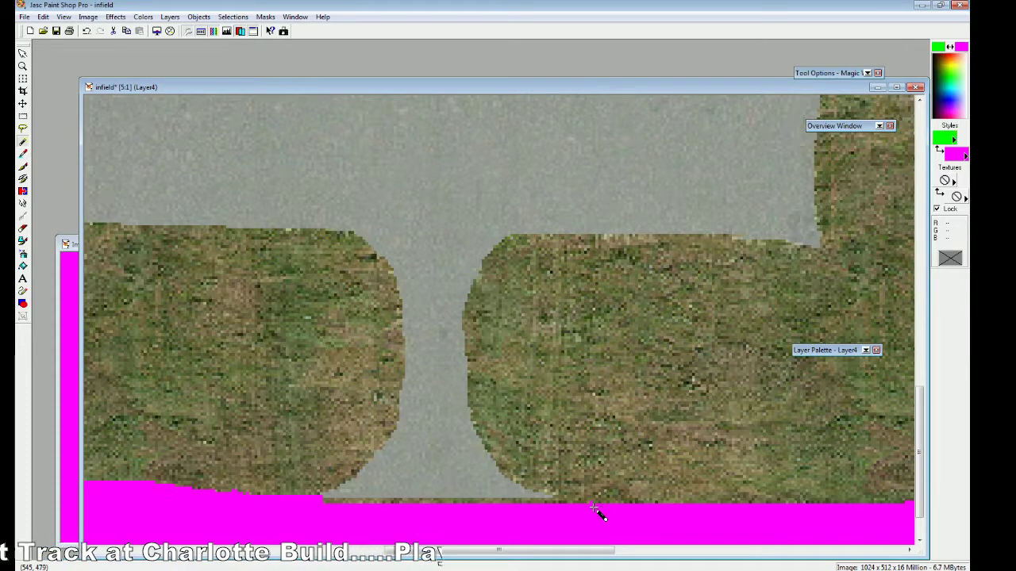
# Step: Mark the magenta left at the road's lower-left corner with green and remove it using the Magic Wand
pyautogui.moveTo(838, 350)
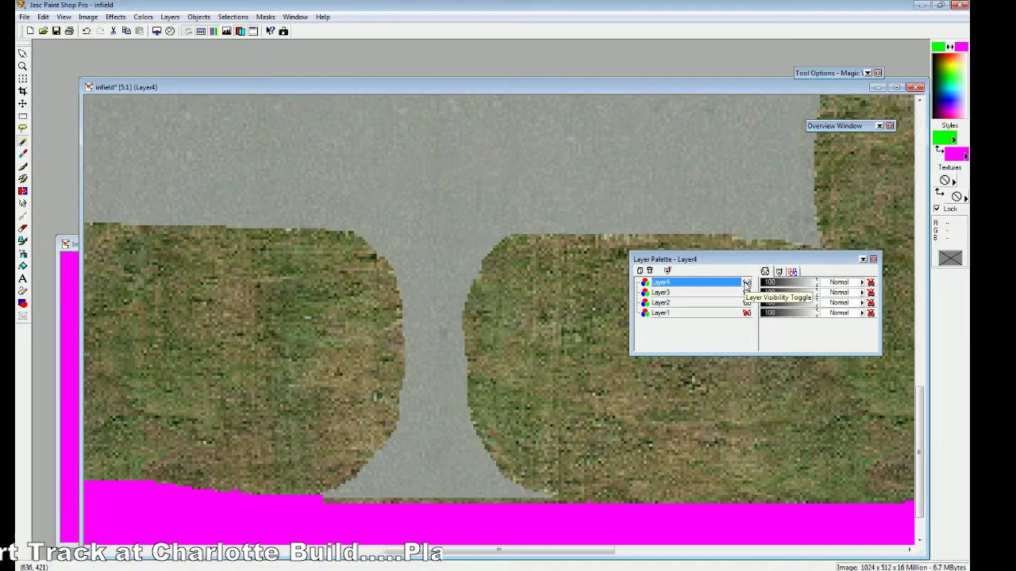
pyautogui.click(22, 167)
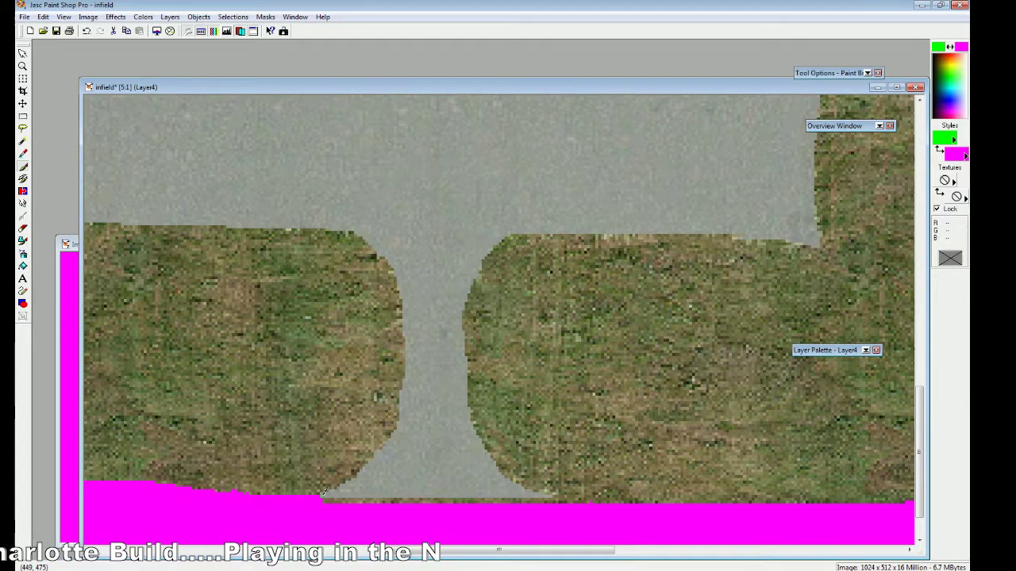
pyautogui.click(319, 496)
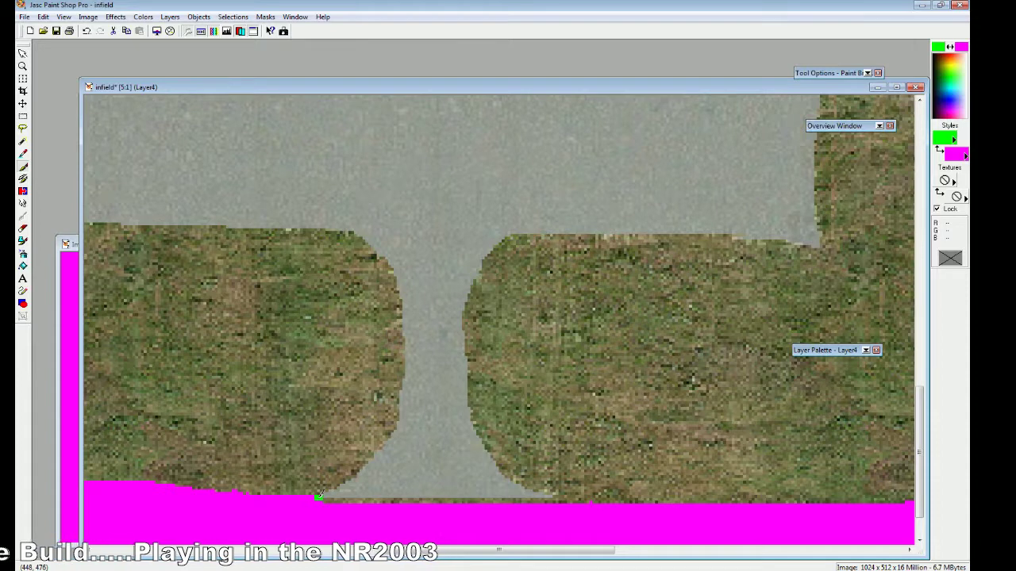
pyautogui.click(22, 141)
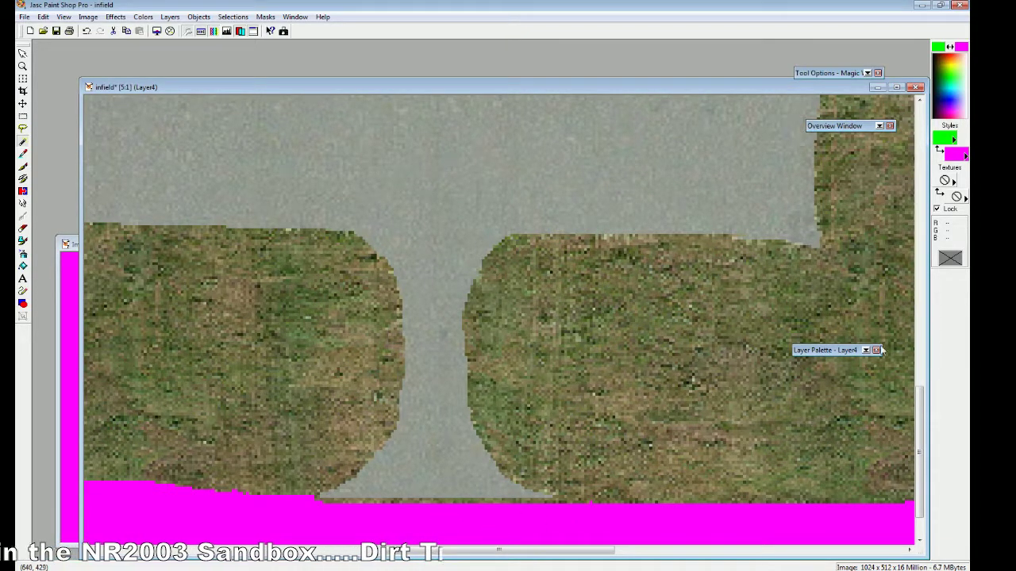
# Step: Hide and reshow Layer4 to compare the road's lower end with the layers beneath
pyautogui.moveTo(849, 351)
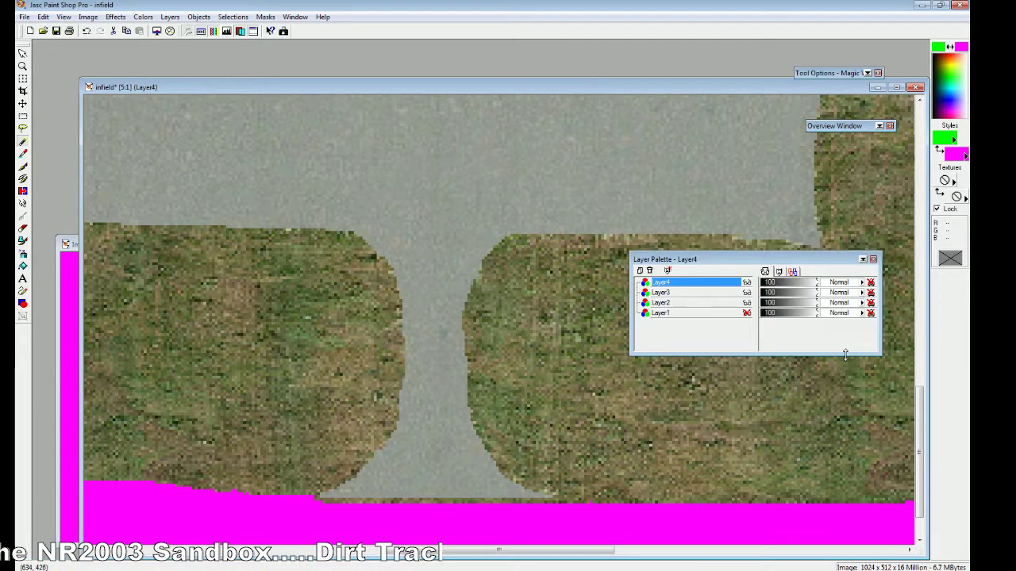
pyautogui.click(746, 292)
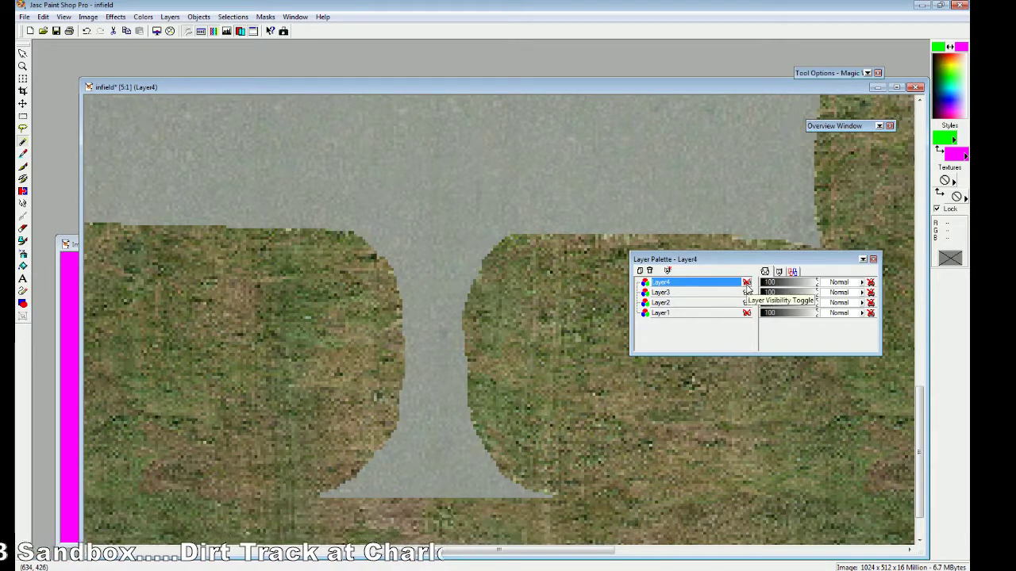
pyautogui.click(747, 292)
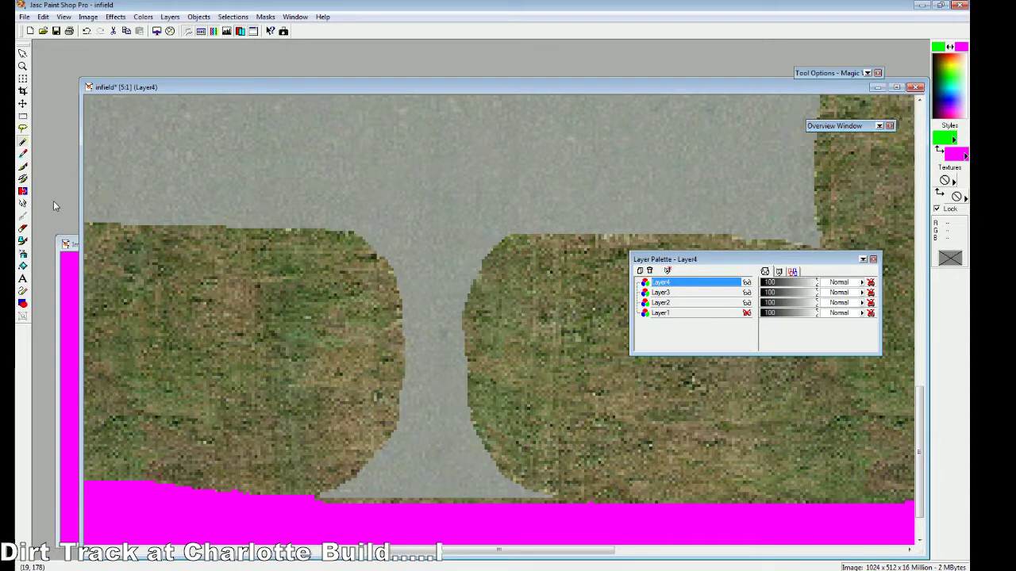
# Step: Swap the colors to make magenta the foreground and draw a straight magenta line beneath the road's lower end
pyautogui.click(22, 168)
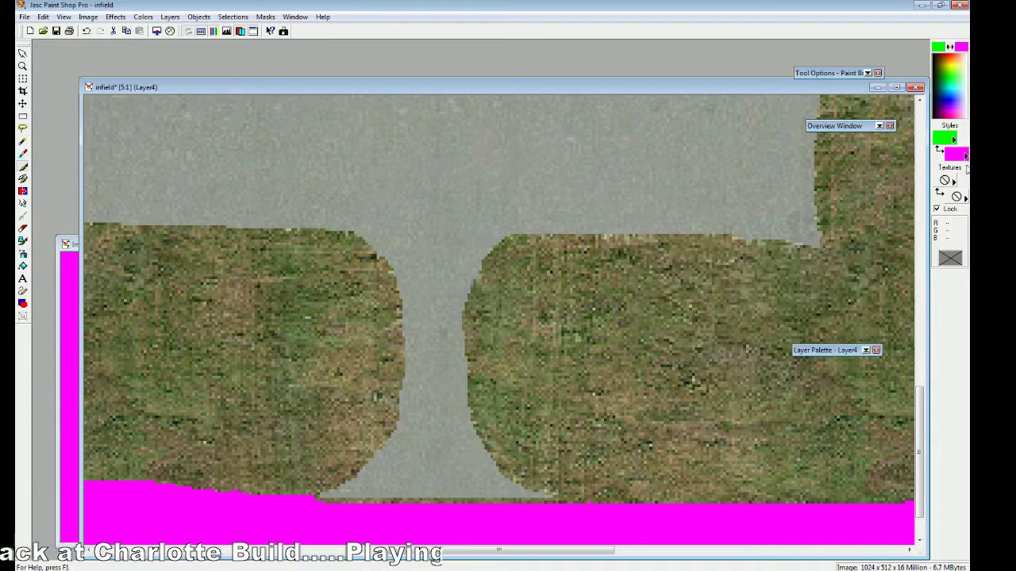
pyautogui.click(939, 150)
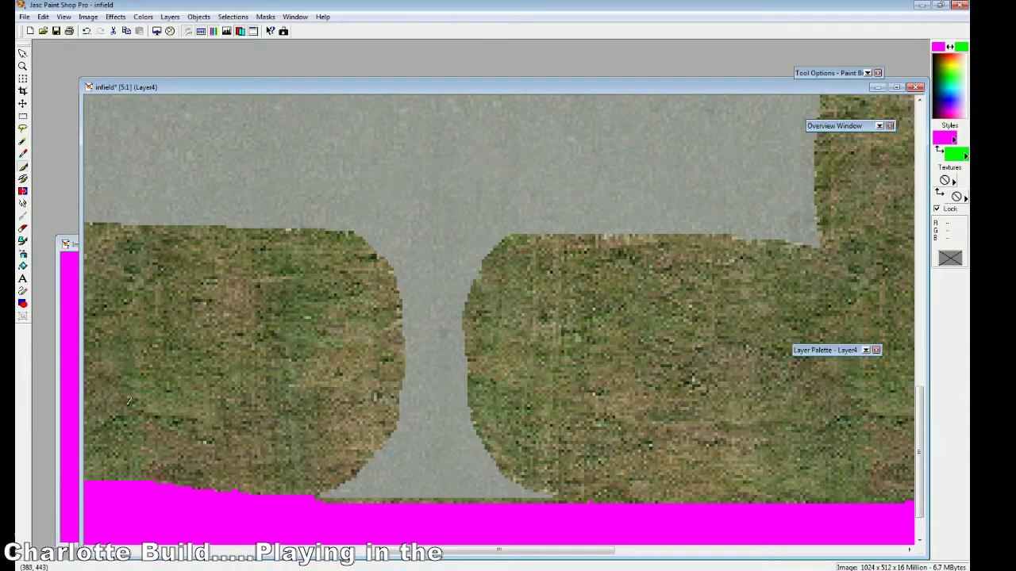
pyautogui.click(23, 292)
pyautogui.moveTo(843, 73)
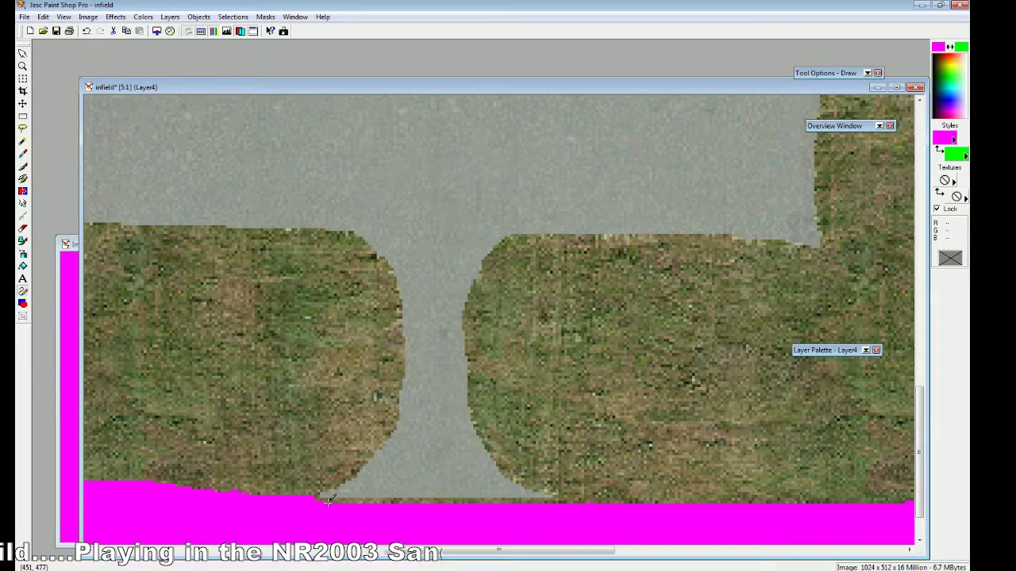
pyautogui.moveTo(323, 501); pyautogui.dragTo(558, 500)
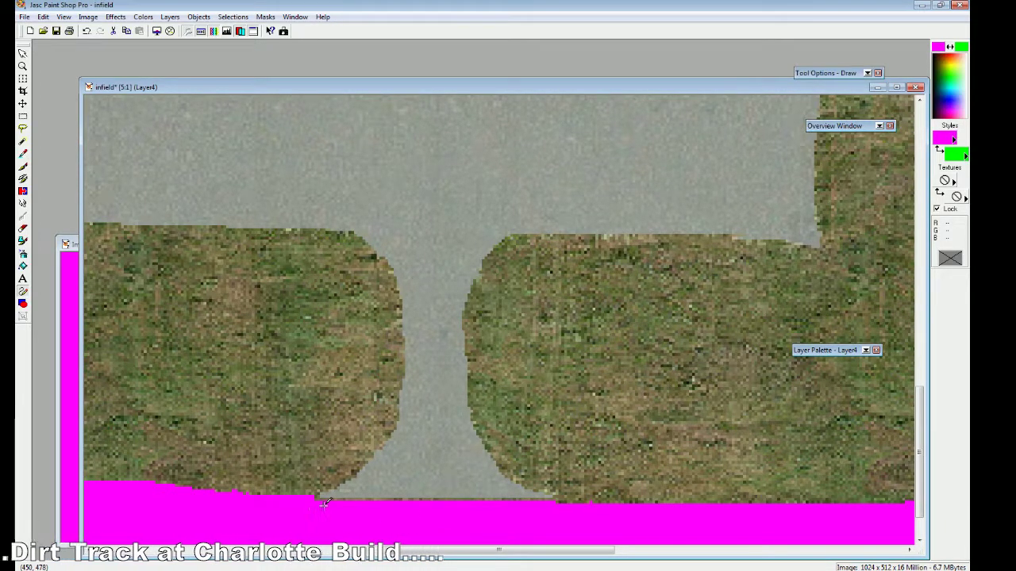
# Step: Choose the Paint Brush and check the redrawn magenta edge by hiding and reshowing Layer4
pyautogui.click(23, 166)
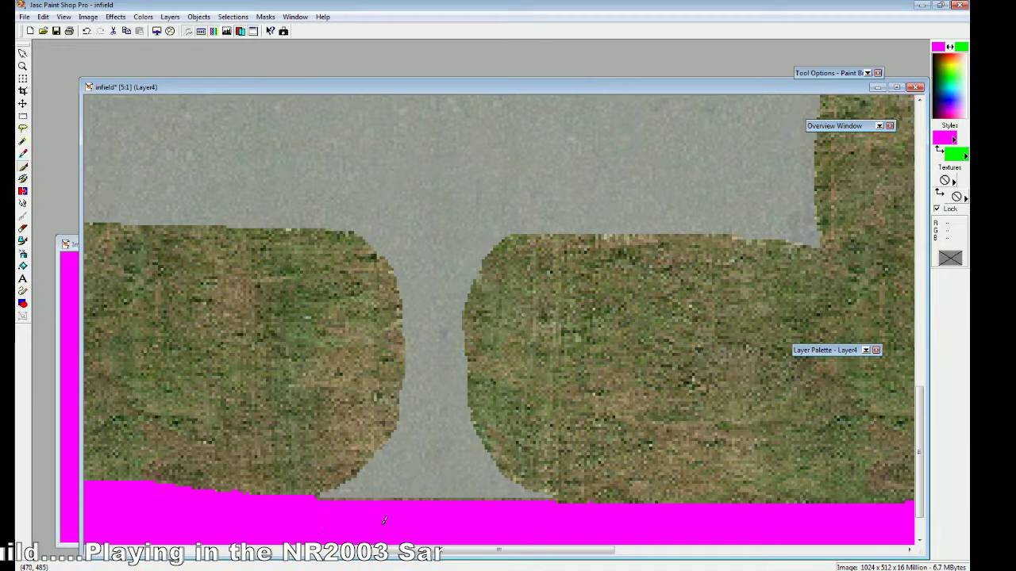
pyautogui.moveTo(845, 353)
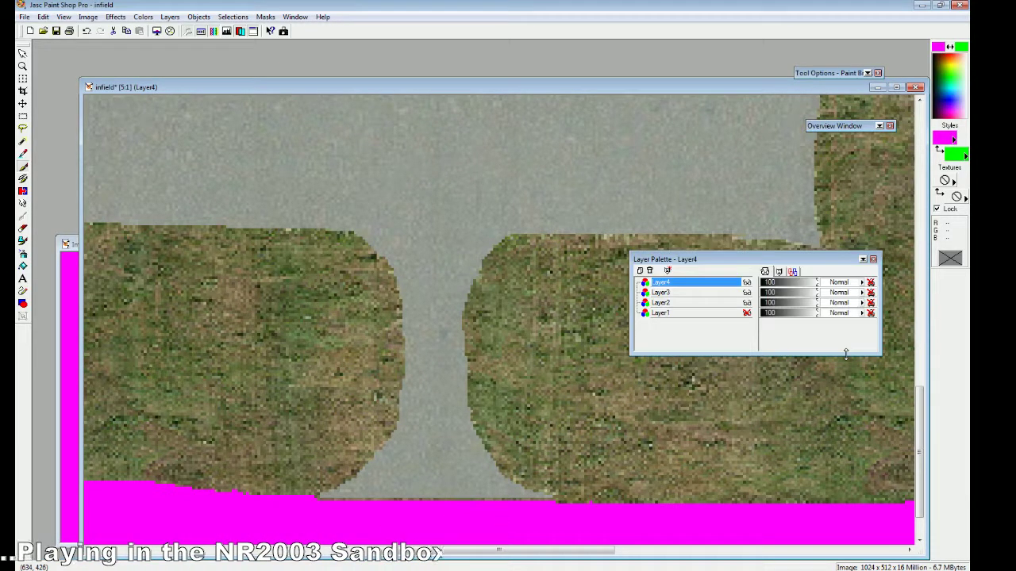
pyautogui.click(746, 292)
pyautogui.click(746, 292)
# Step: Make Layer3 active and use the Clone Brush to cover the thin grass line at the road's lower edge with asphalt
pyautogui.click(733, 293)
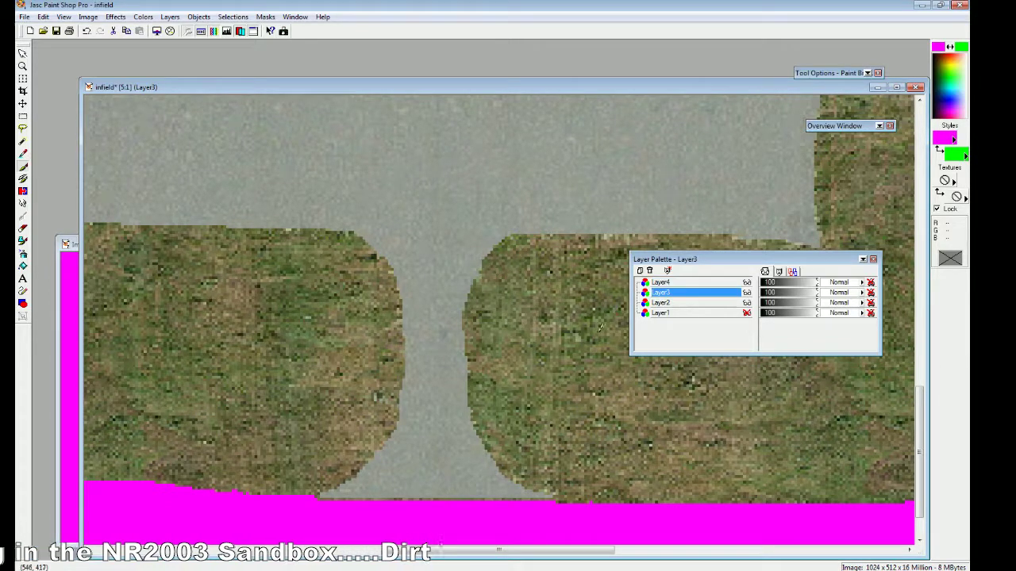
pyautogui.click(23, 179)
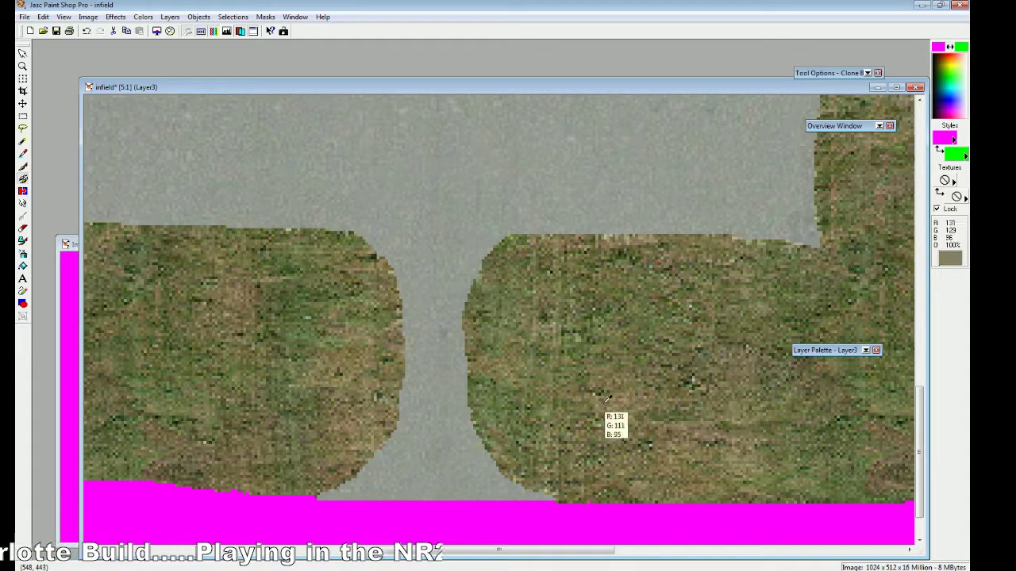
pyautogui.moveTo(845, 350)
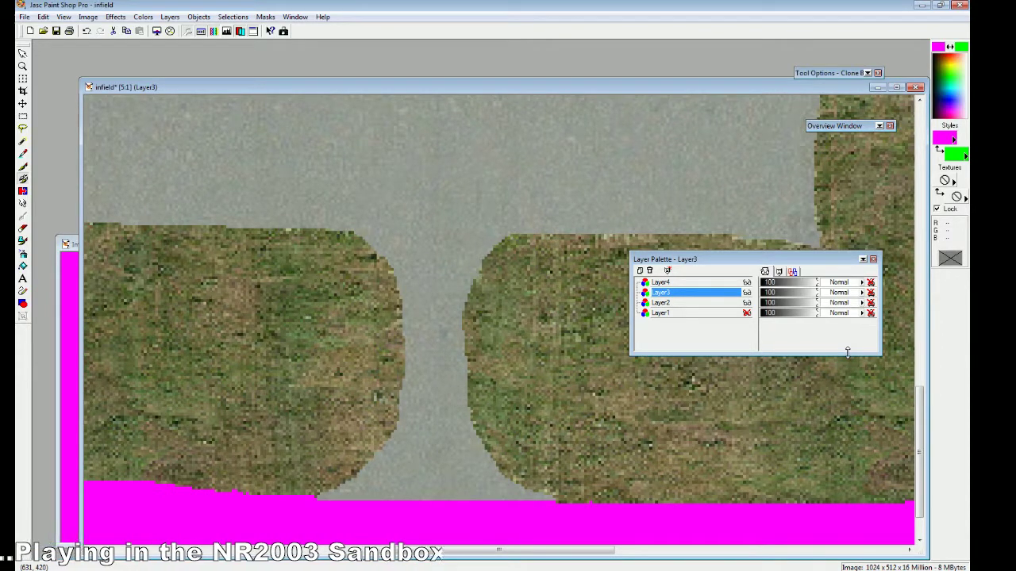
# Step: Save the layered image in Photoshop (*.psd) format over the existing infield file
pyautogui.click(25, 16)
pyautogui.click(44, 102)
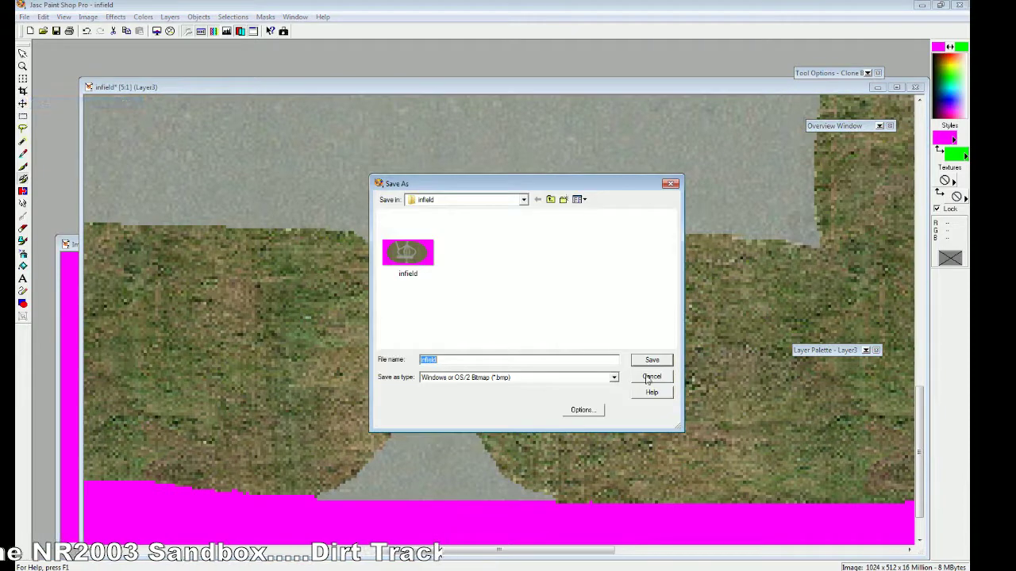
pyautogui.click(614, 377)
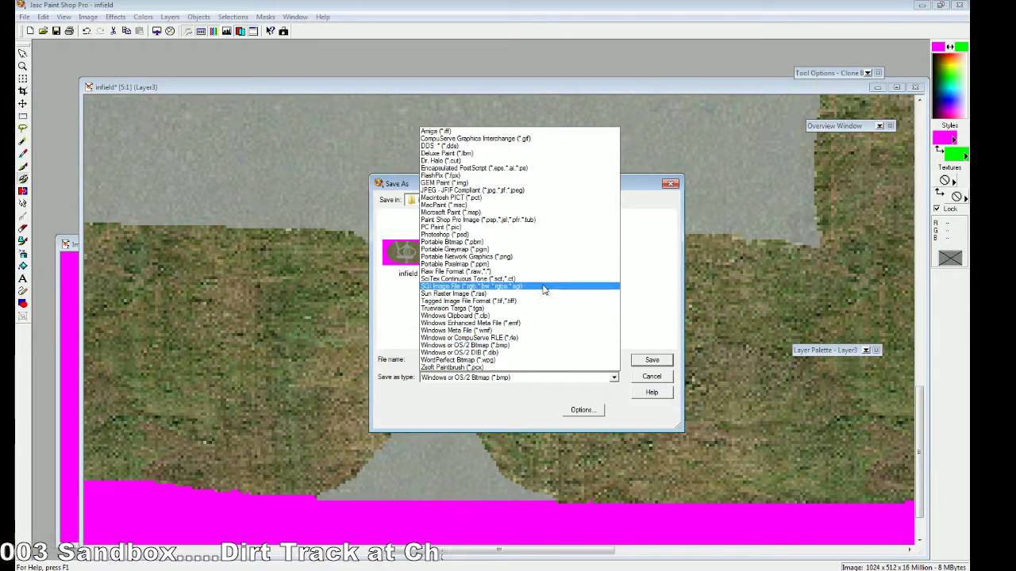
pyautogui.click(537, 235)
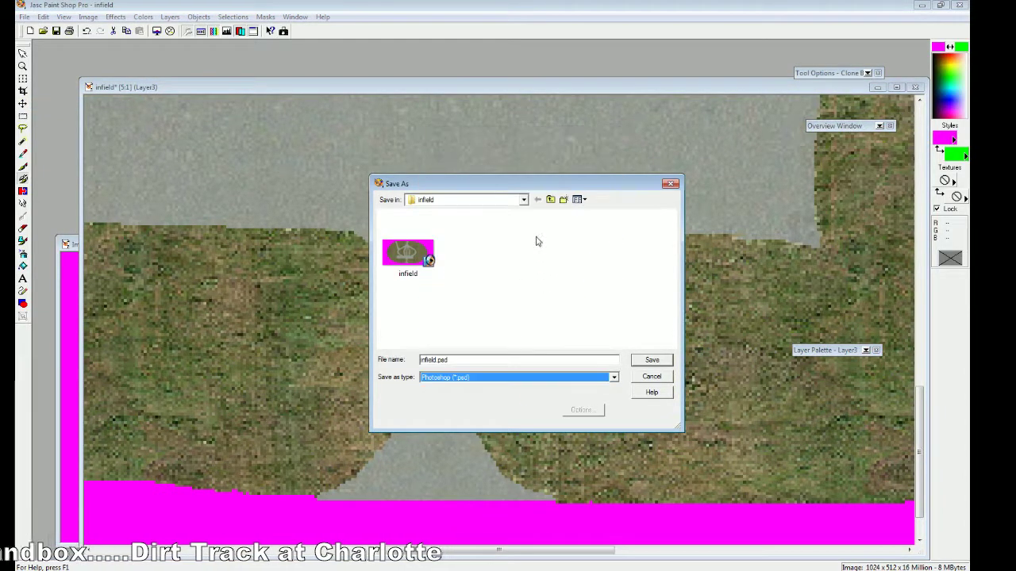
pyautogui.click(408, 254)
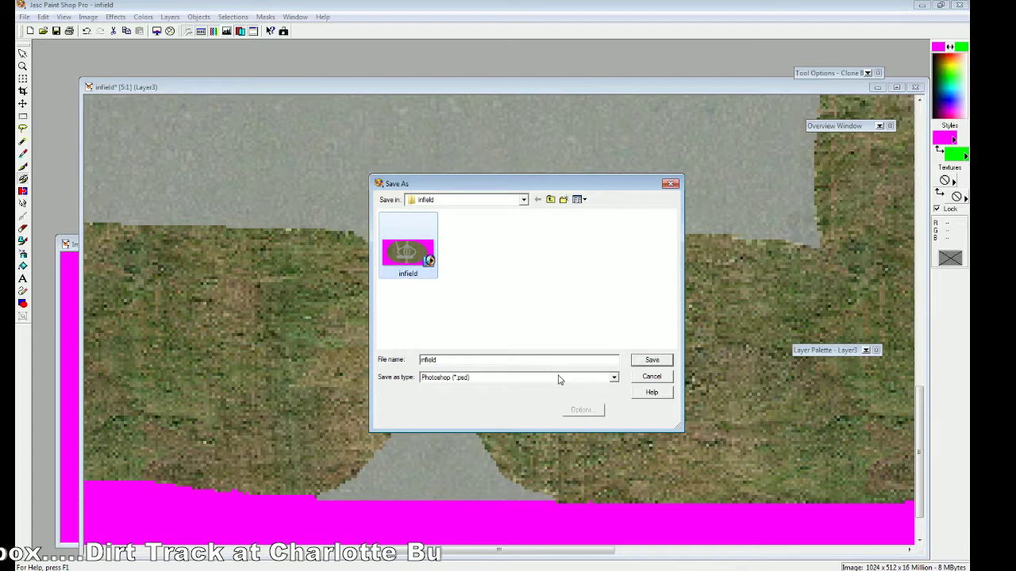
pyautogui.click(644, 361)
pyautogui.click(525, 294)
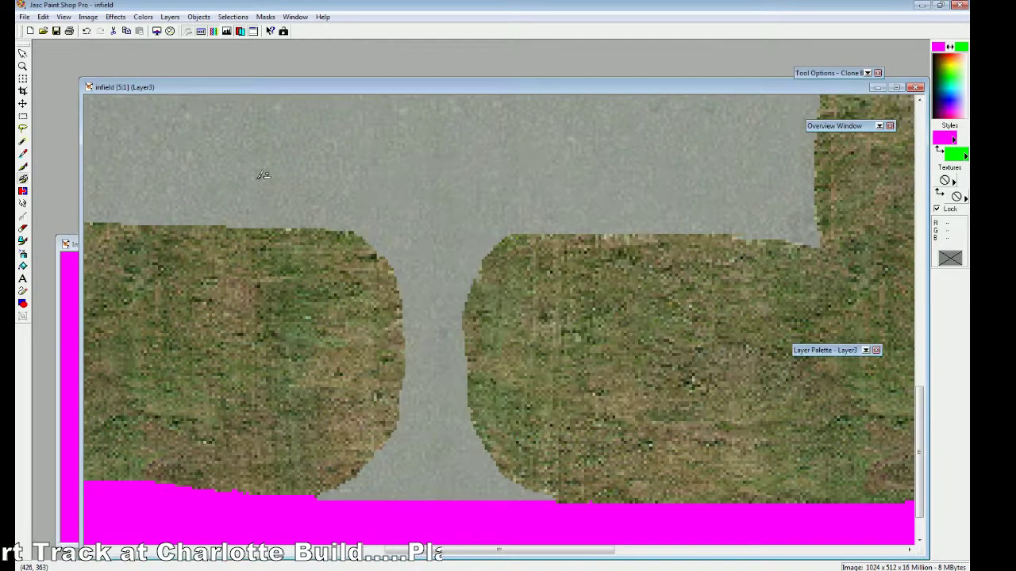
# Step: Flatten the infield image by merging all its layers
pyautogui.click(170, 16)
pyautogui.moveTo(197, 142)
pyautogui.click(317, 141)
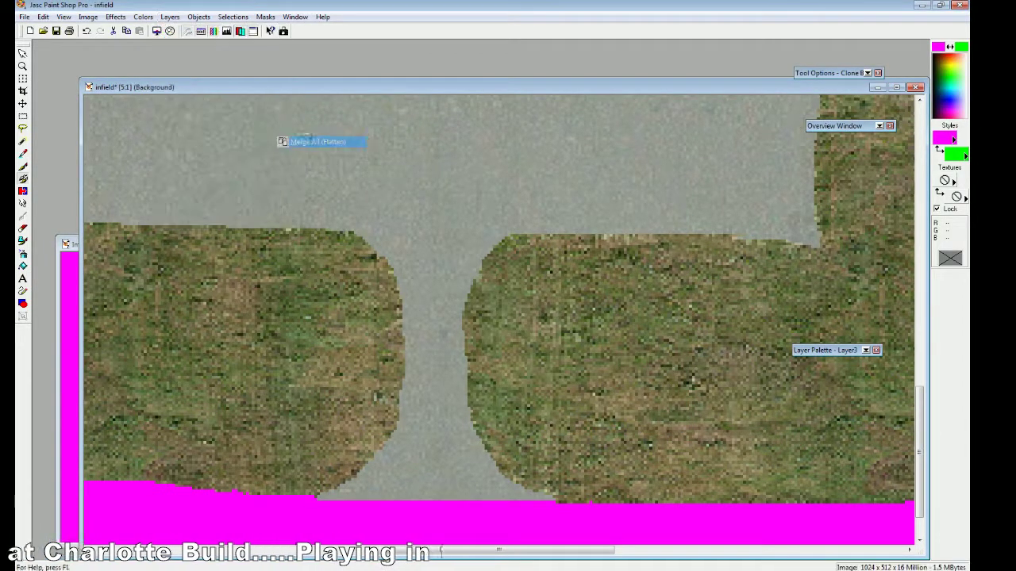
# Step: Save the flattened image in Windows or OS/2 Bitmap (*.bmp) format over the existing infield file
pyautogui.click(25, 17)
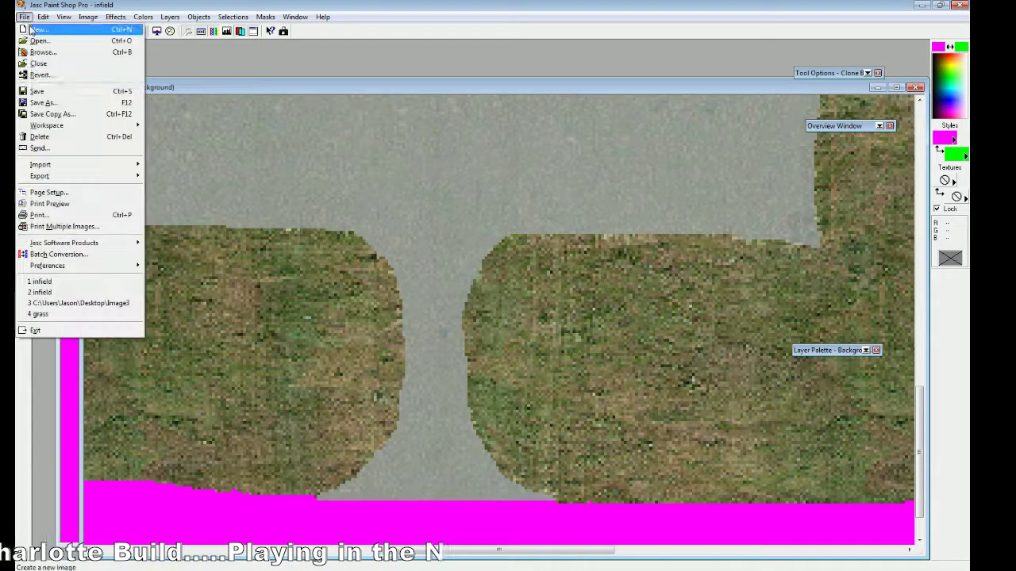
pyautogui.click(42, 103)
pyautogui.click(614, 378)
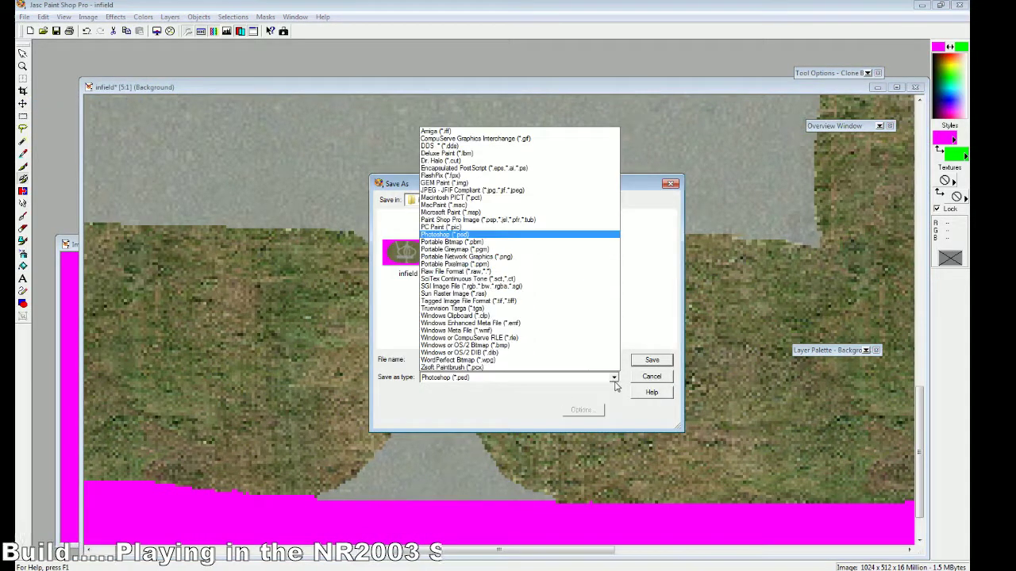
pyautogui.click(571, 349)
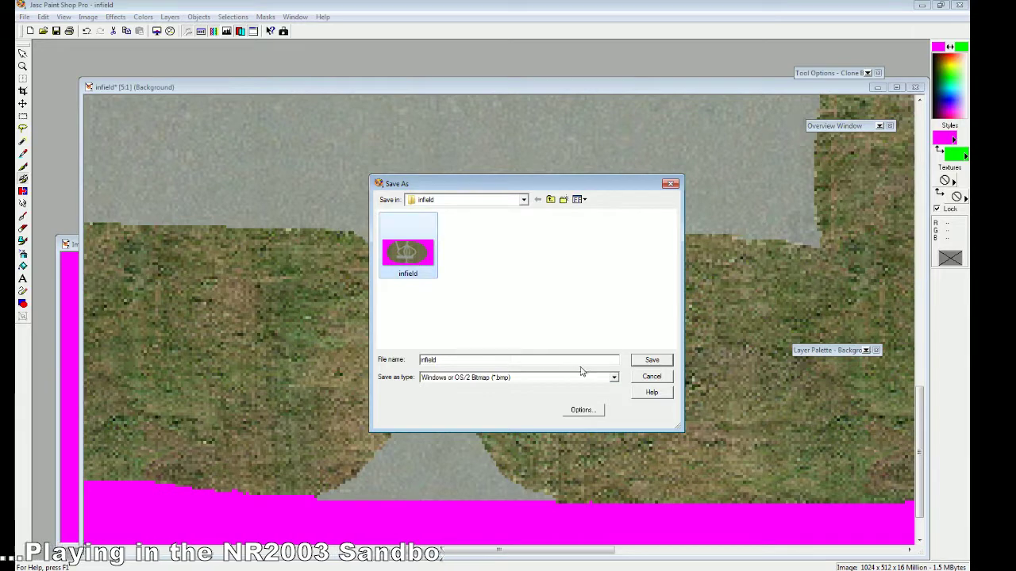
pyautogui.click(647, 362)
pyautogui.click(524, 293)
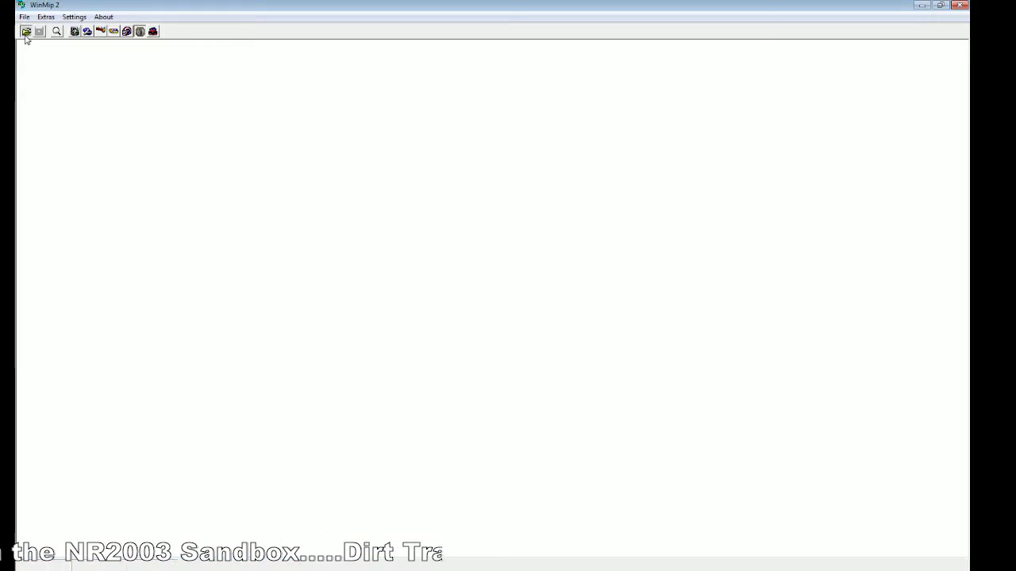
# Step: In WinMip 2, open the infield bitmap, set its file type to tga and pick the magenta background as the invisible colour
pyautogui.click(25, 32)
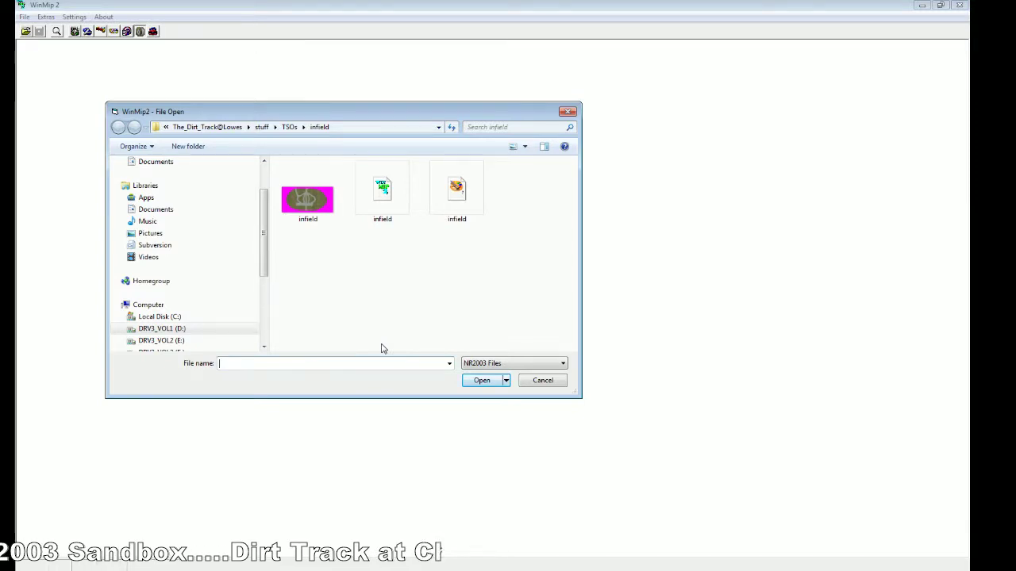
pyautogui.click(307, 199)
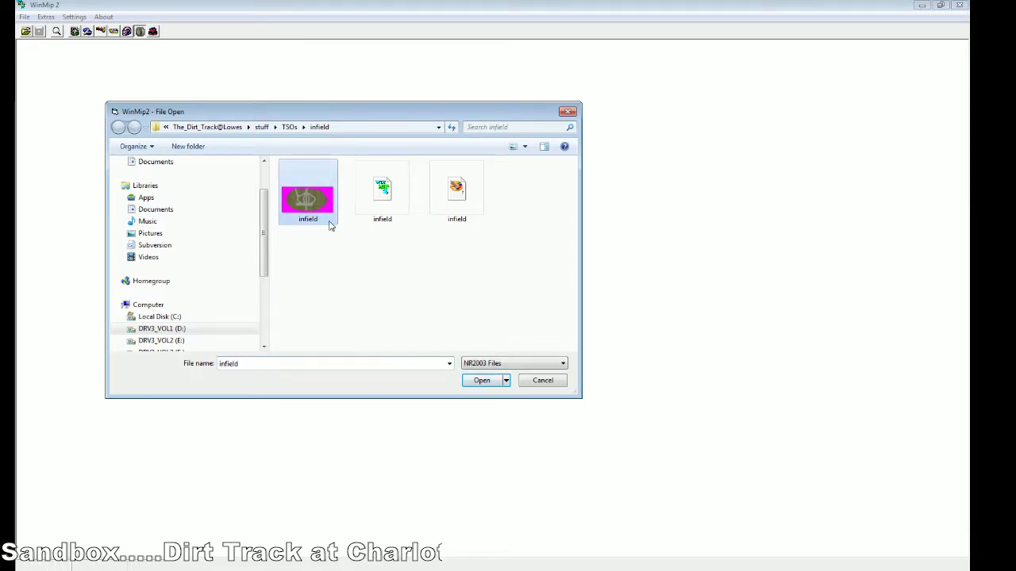
pyautogui.click(481, 382)
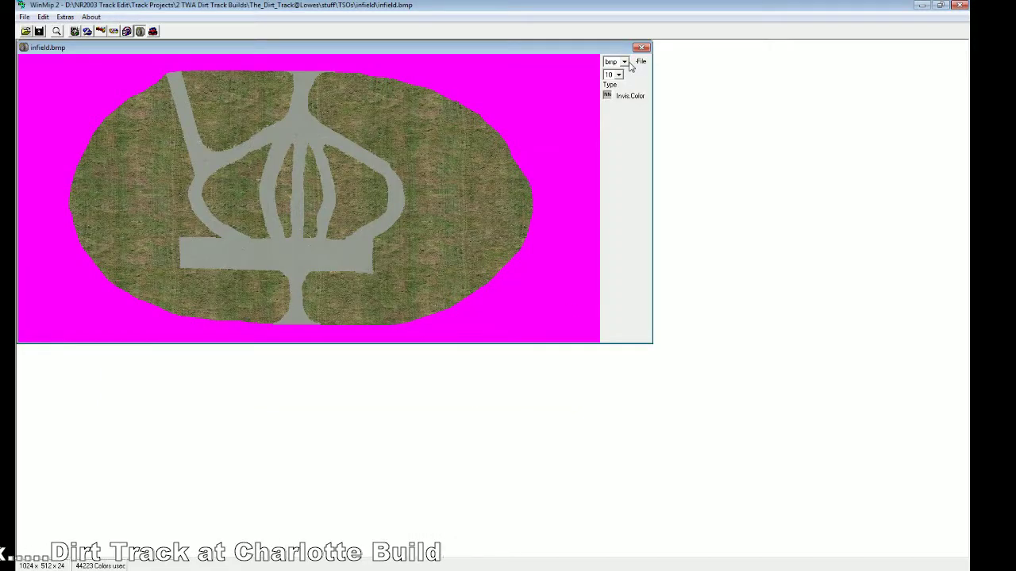
pyautogui.click(625, 62)
pyautogui.click(611, 77)
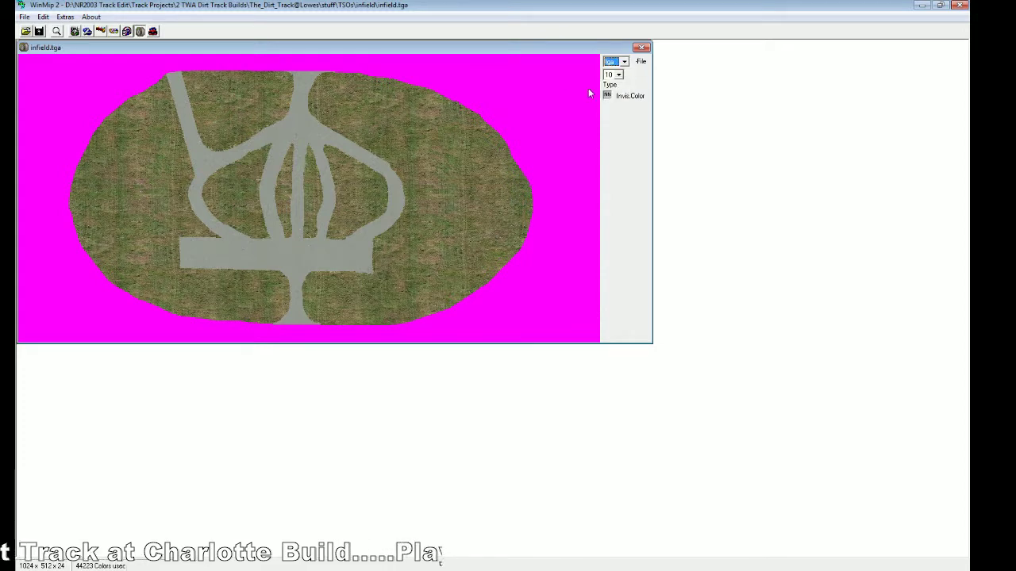
pyautogui.click(554, 95)
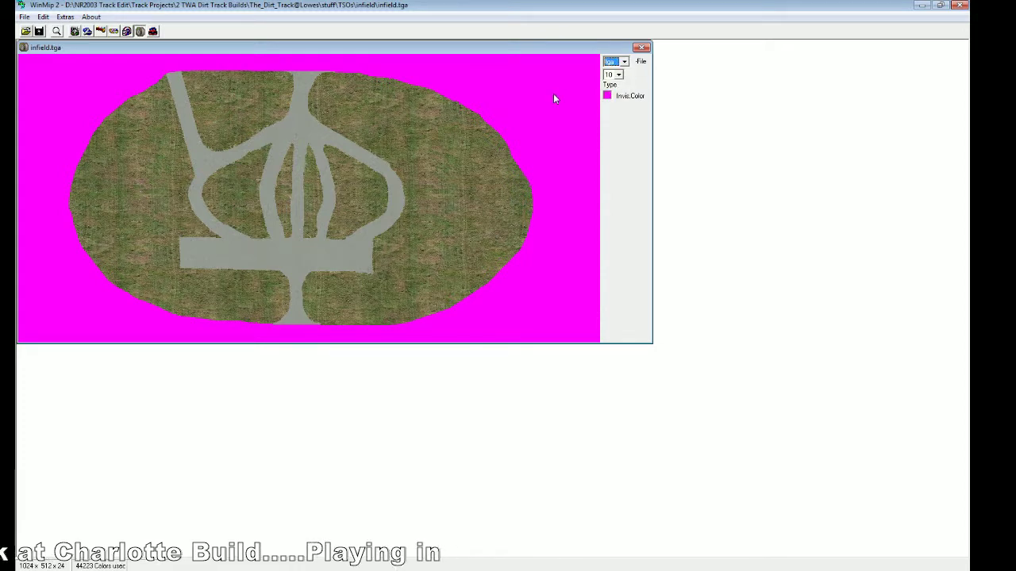
# Step: Save the texture as infield.tga over the existing file and close it
pyautogui.click(25, 17)
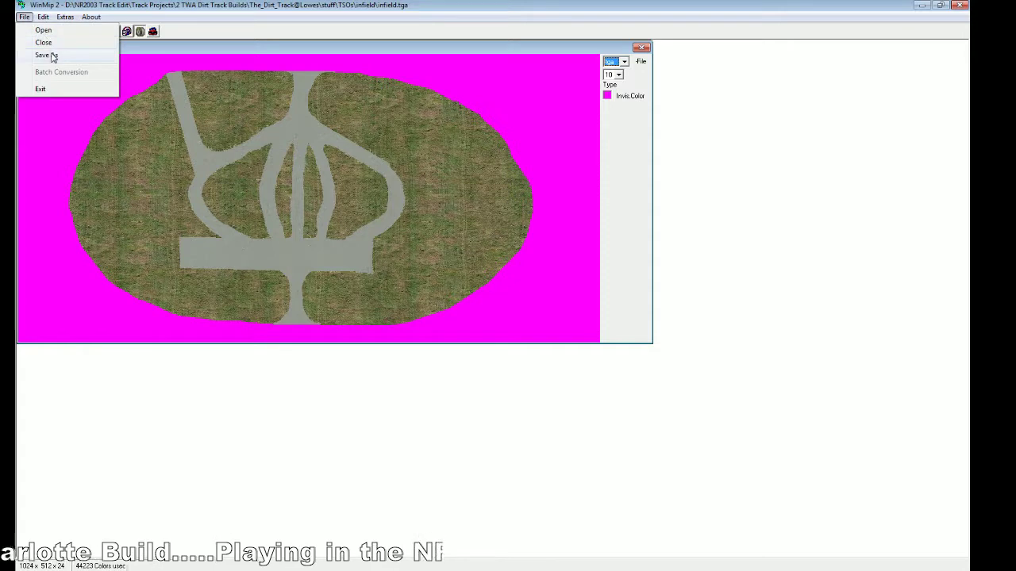
pyautogui.click(49, 54)
pyautogui.click(302, 355)
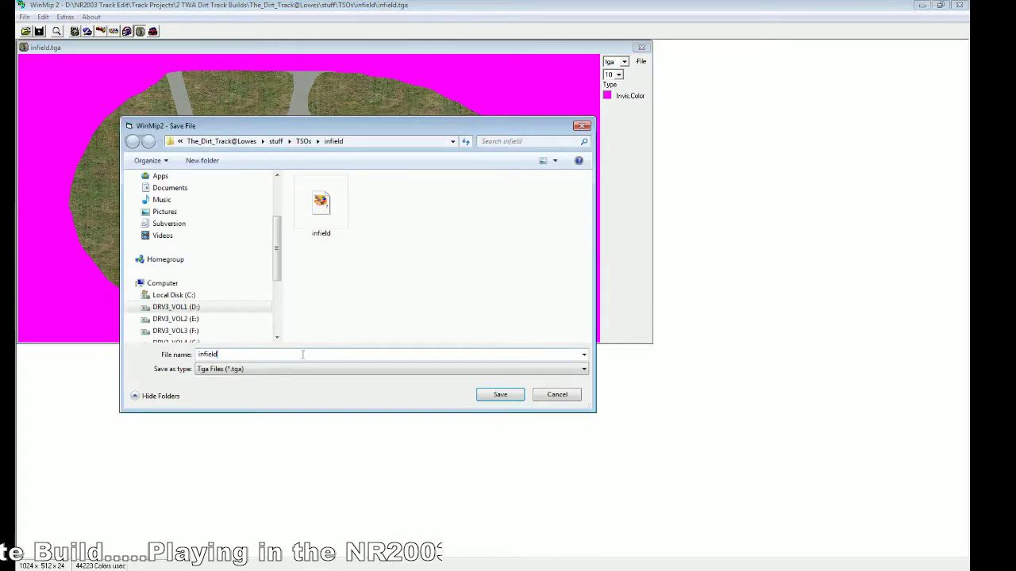
pyautogui.click(485, 395)
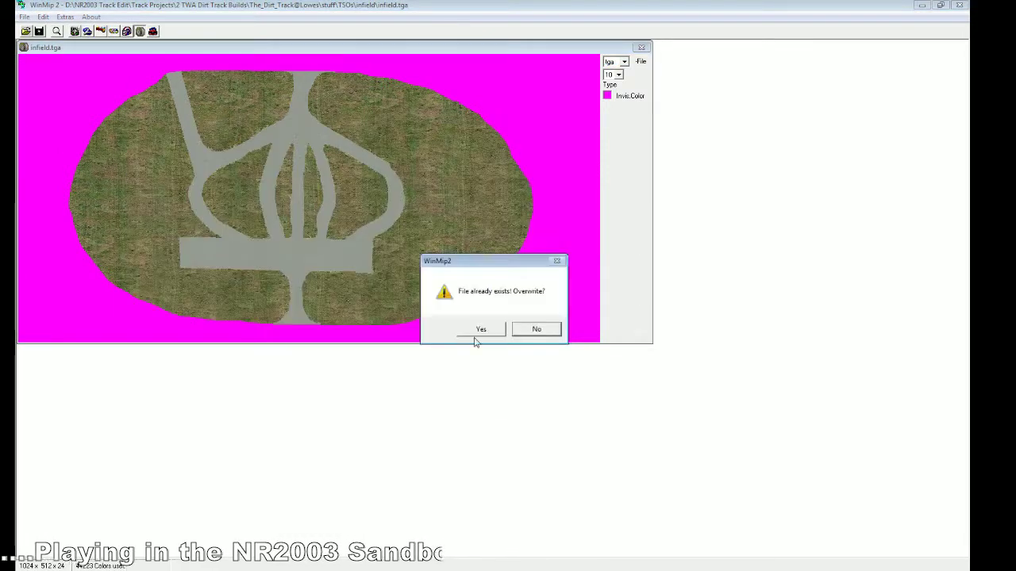
pyautogui.click(479, 336)
pyautogui.click(25, 17)
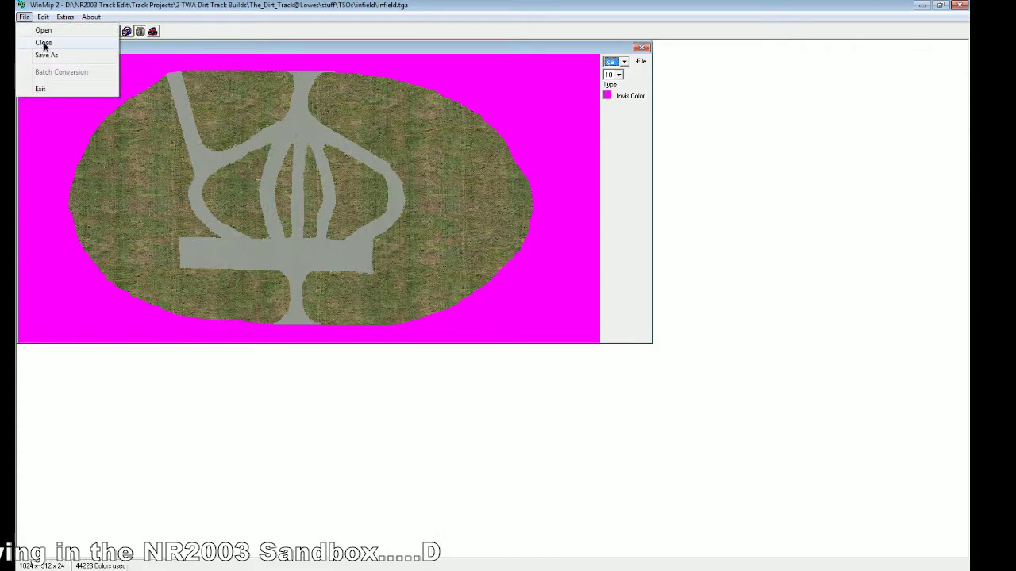
pyautogui.click(43, 43)
# Step: Open infield.tga and set its file type to mip
pyautogui.click(26, 31)
pyautogui.click(485, 226)
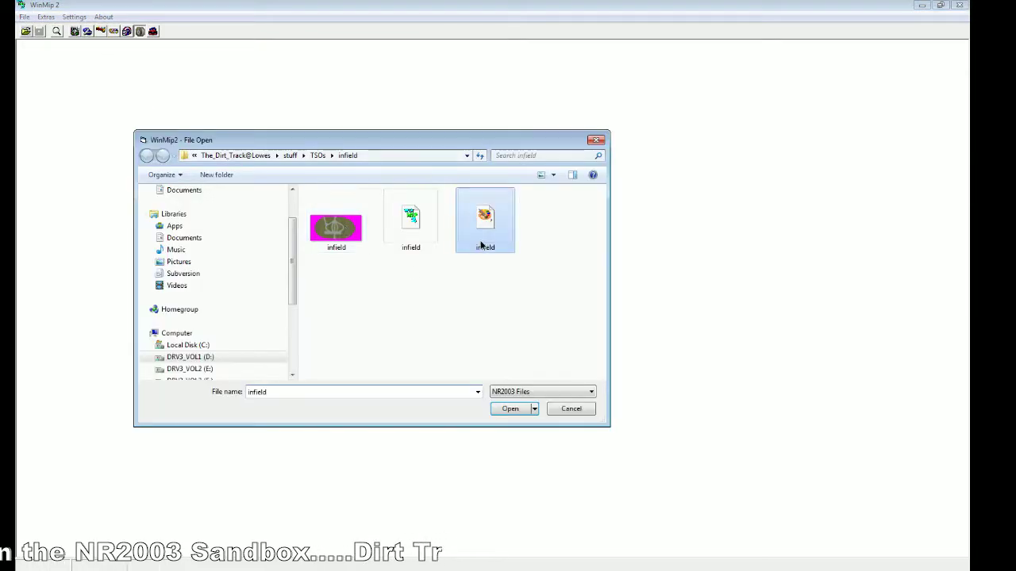
pyautogui.click(510, 409)
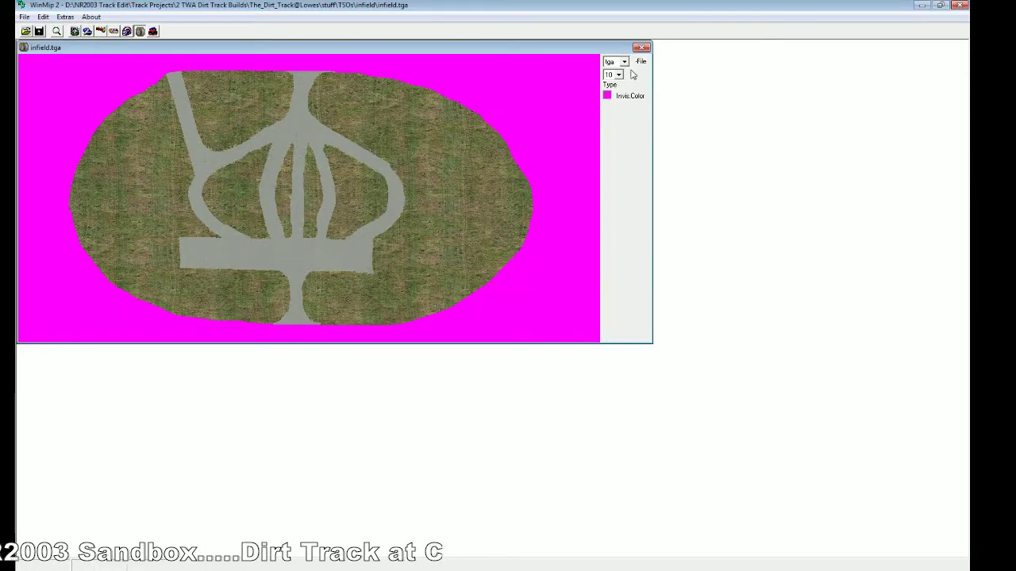
pyautogui.click(624, 61)
pyautogui.click(622, 90)
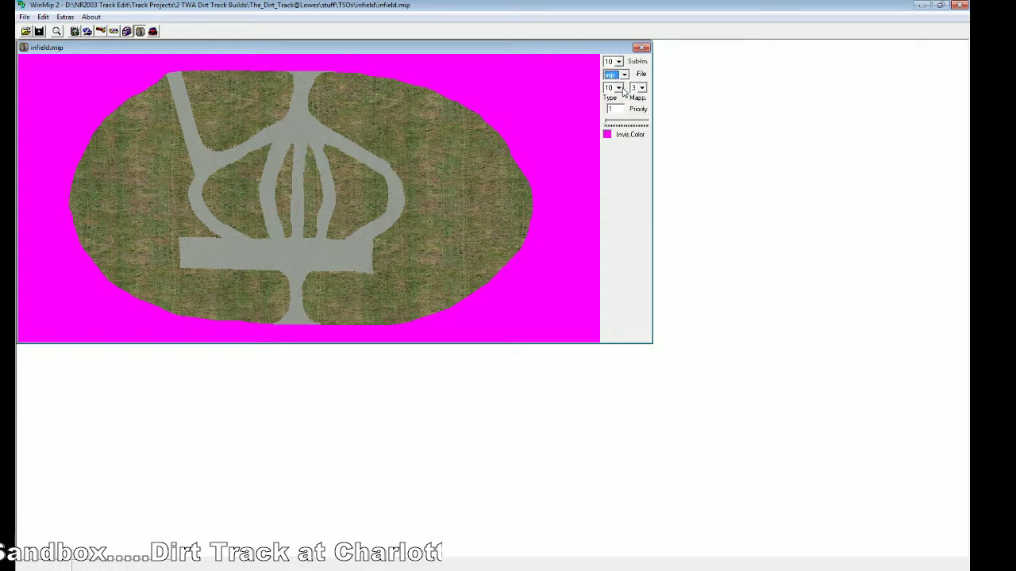
# Step: Save the texture as infield.mip over the existing file and close it
pyautogui.click(25, 17)
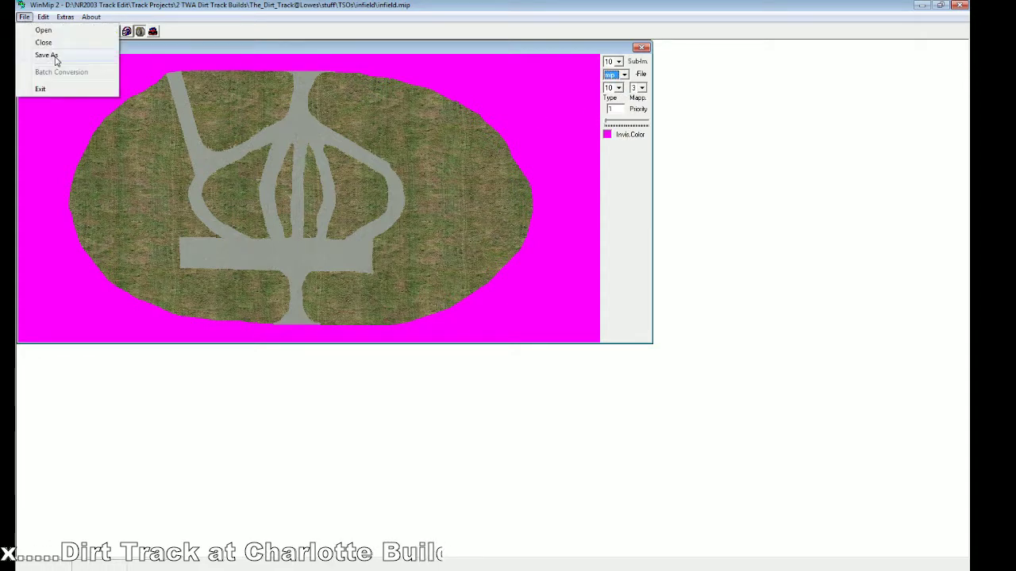
pyautogui.click(41, 56)
pyautogui.click(524, 426)
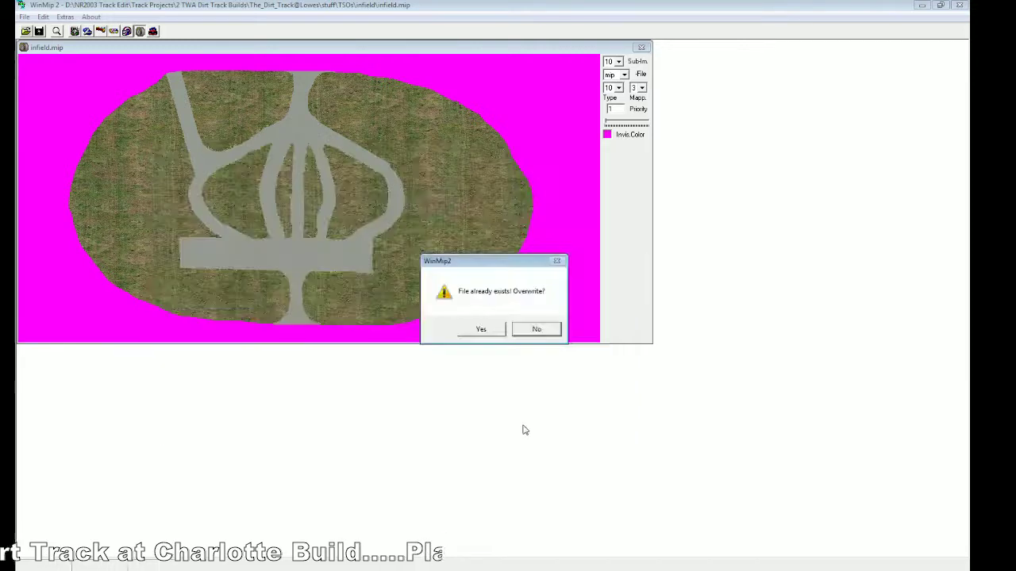
pyautogui.click(486, 331)
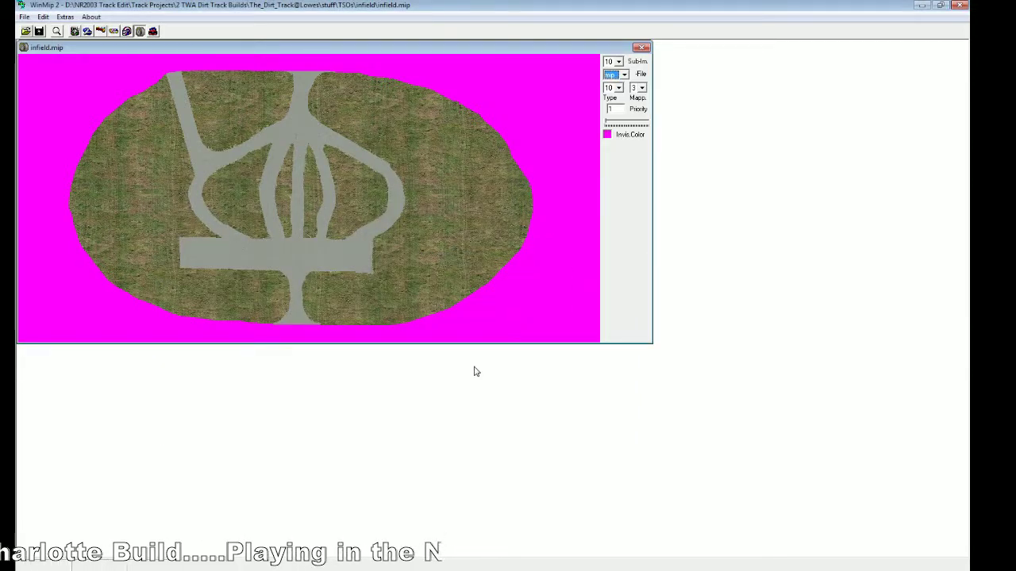
pyautogui.click(25, 16)
pyautogui.click(36, 41)
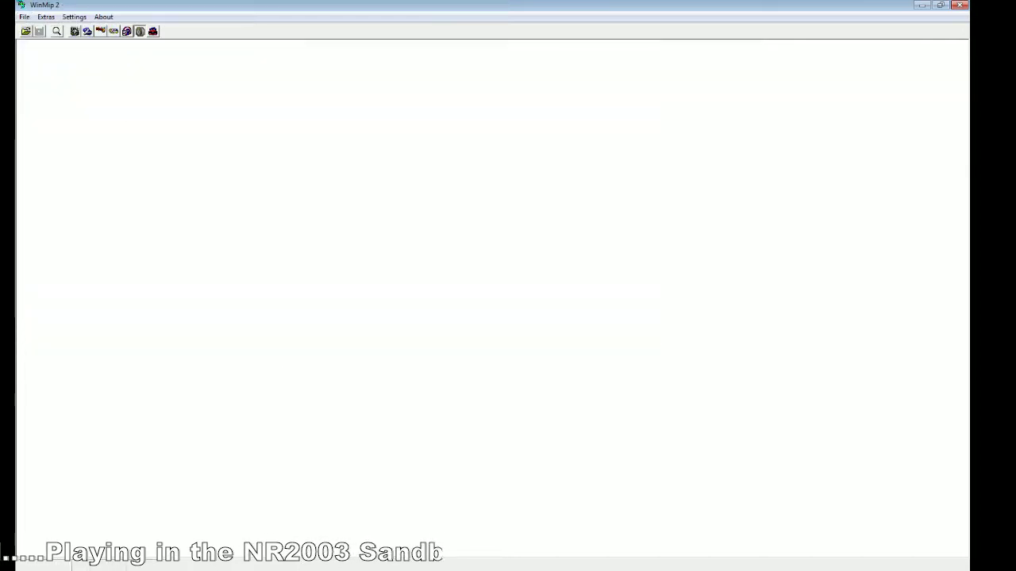
# Step: Switch to Windows Explorer and copy infield.mip from the TSOs infield folder
pyautogui.moveTo(206, 565)
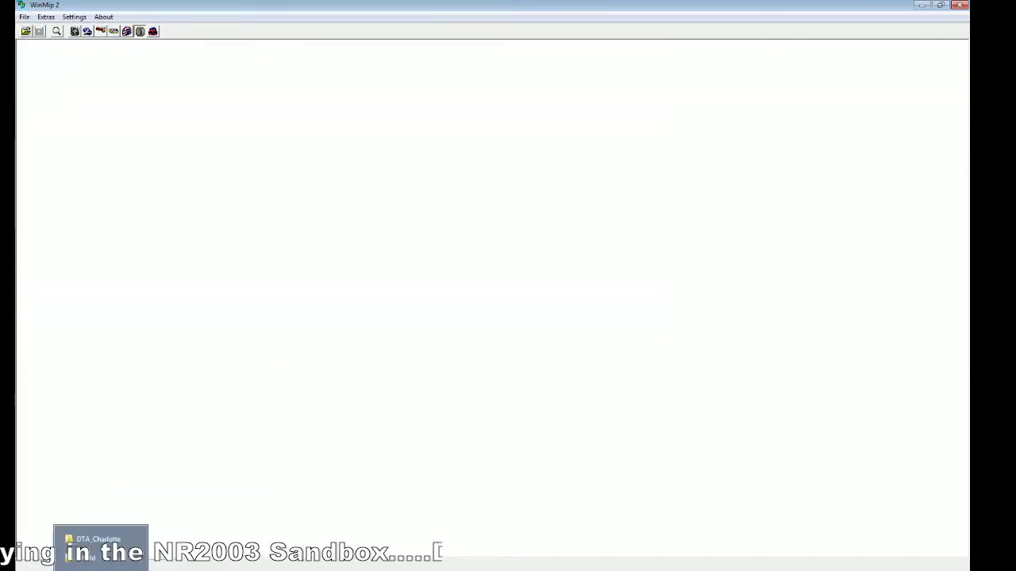
pyautogui.click(99, 544)
pyautogui.rightClick(394, 406)
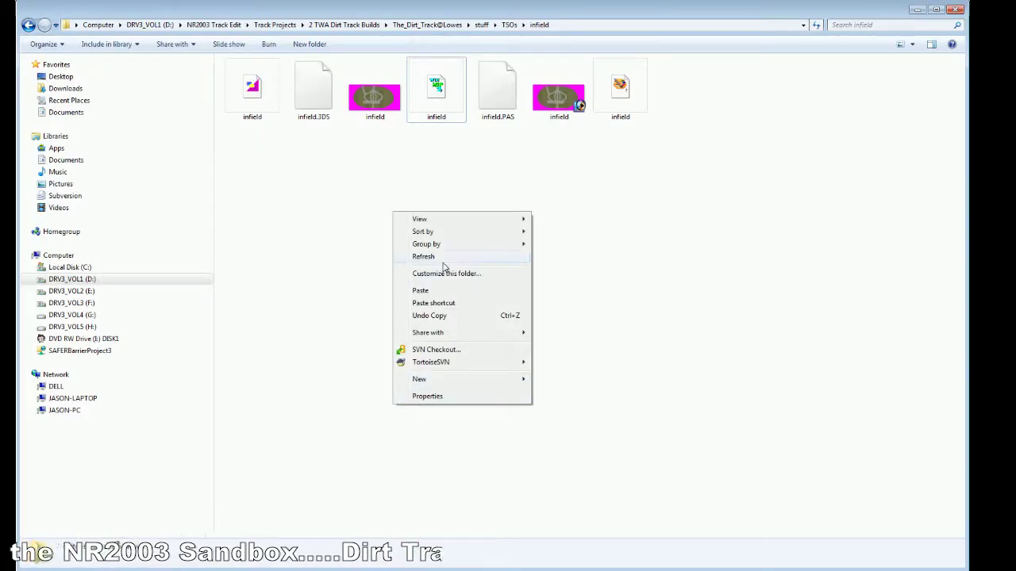
pyautogui.press('Escape')
pyautogui.rightClick(441, 108)
pyautogui.click(468, 292)
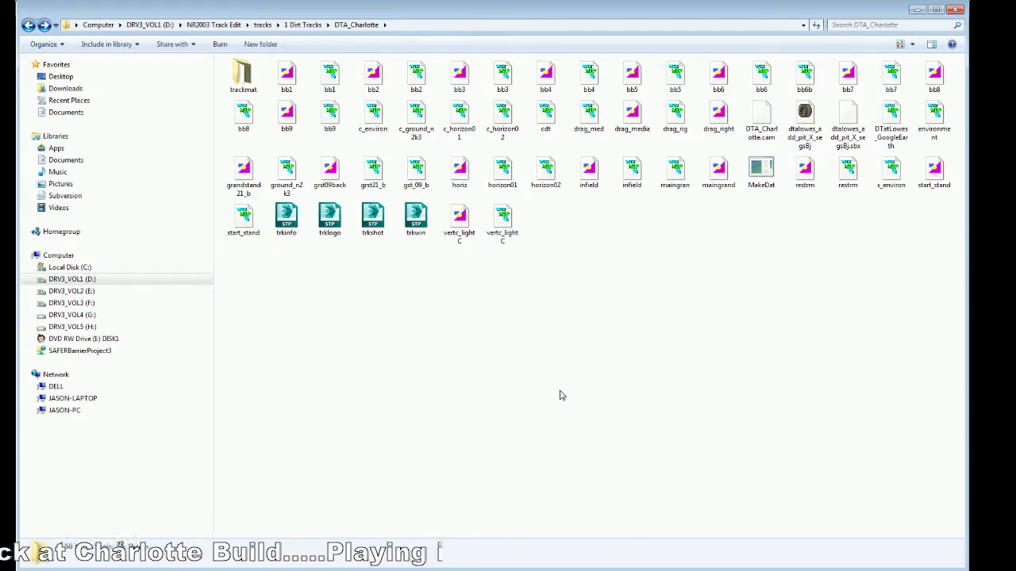
# Step: Paste infield.mip into the DTA_Charlotte track folder, replacing the existing file, and refresh the folder
pyautogui.rightClick(558, 387)
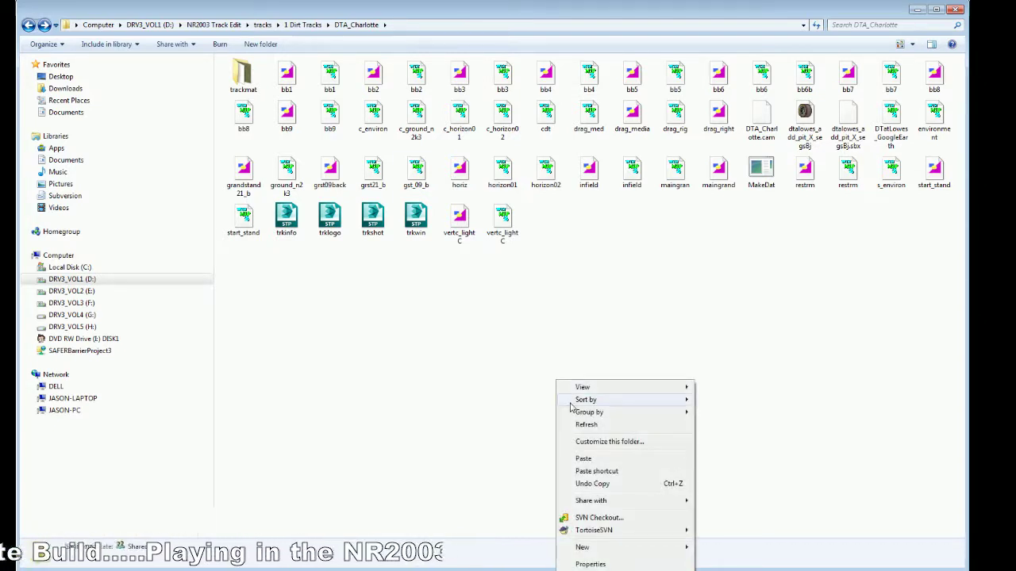
pyautogui.moveTo(570, 403)
pyautogui.click(584, 459)
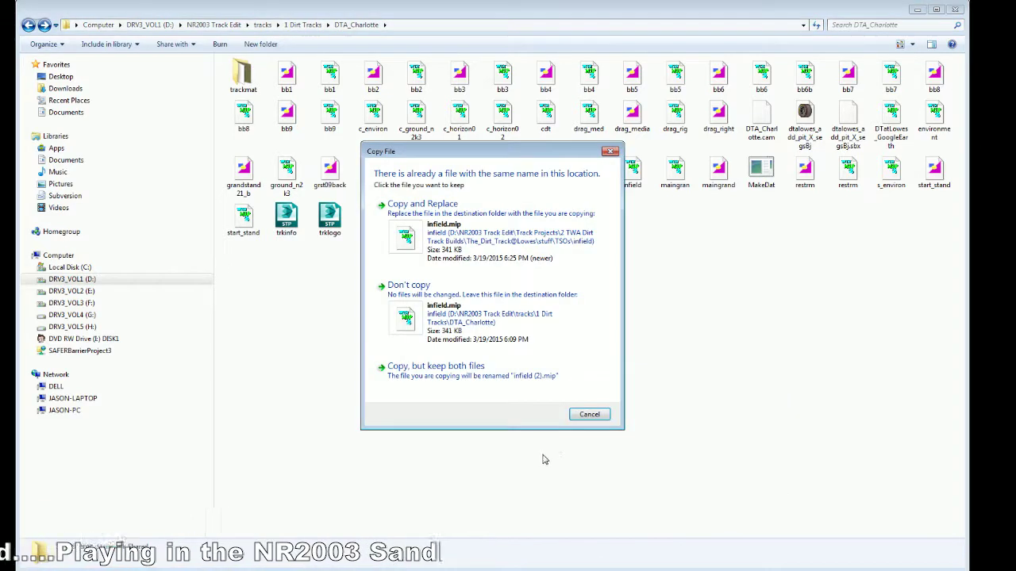
pyautogui.click(458, 240)
pyautogui.rightClick(563, 327)
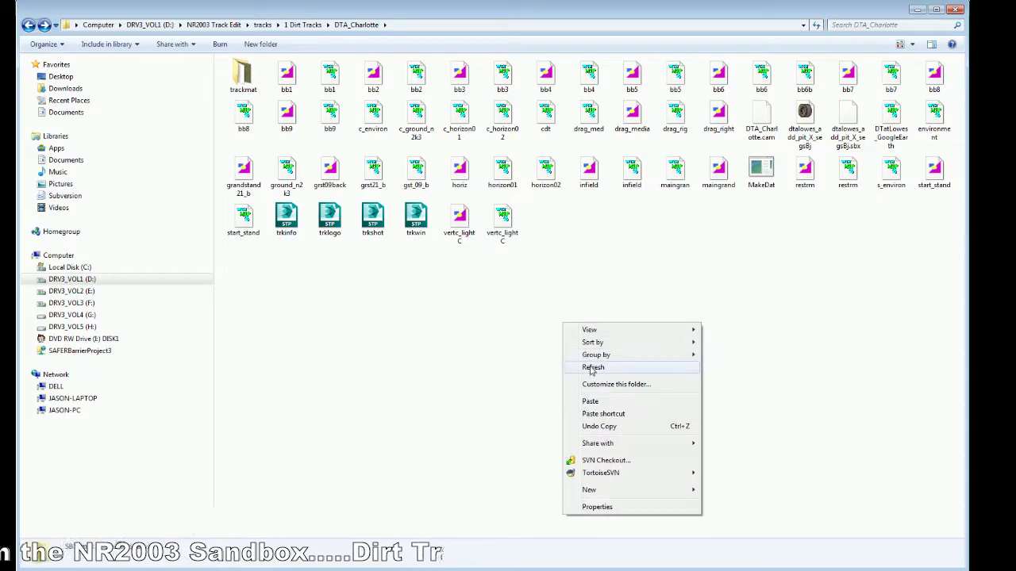
pyautogui.click(587, 368)
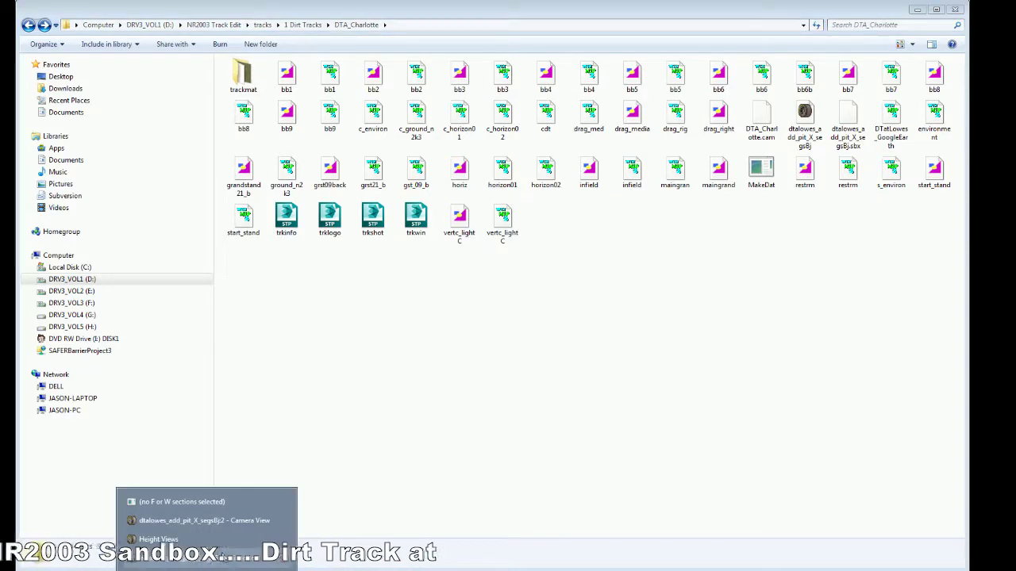
# Step: Switch to Sandbox and reload the track by opening dtalowes_add_pit_X_segsBj again
pyautogui.click(226, 560)
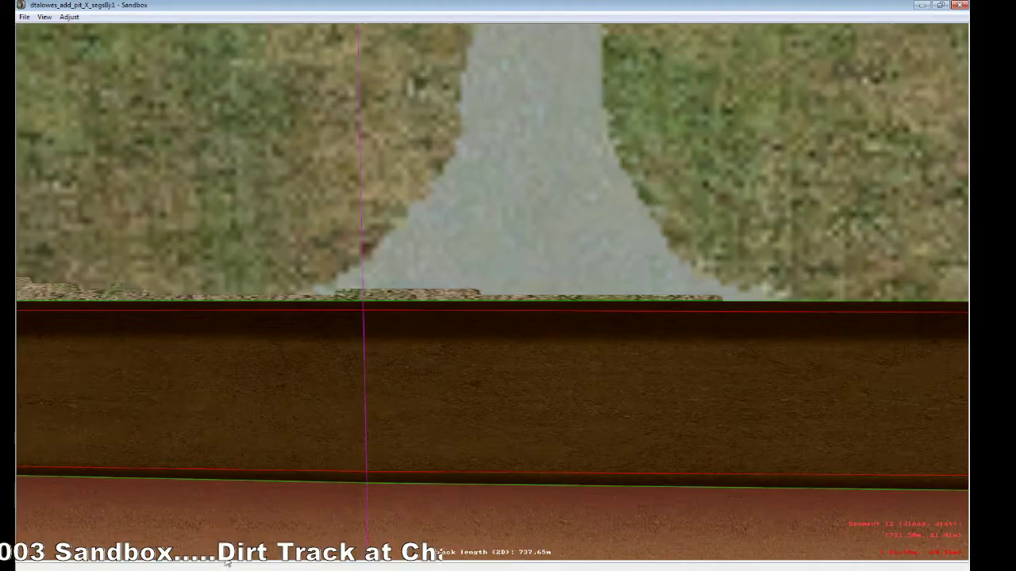
pyautogui.click(24, 16)
pyautogui.click(31, 26)
pyautogui.click(25, 17)
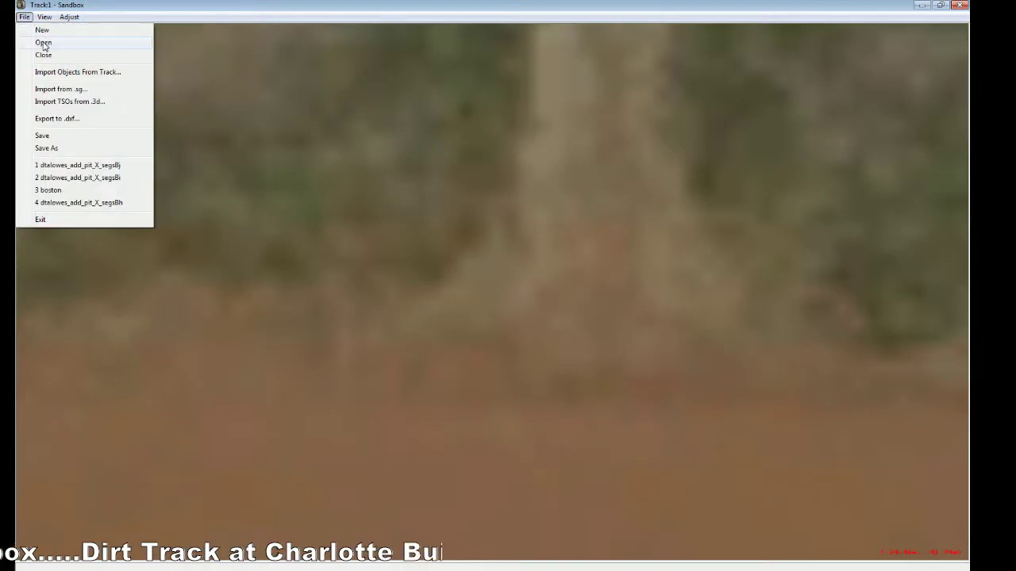
pyautogui.click(39, 41)
pyautogui.click(467, 277)
pyautogui.click(571, 332)
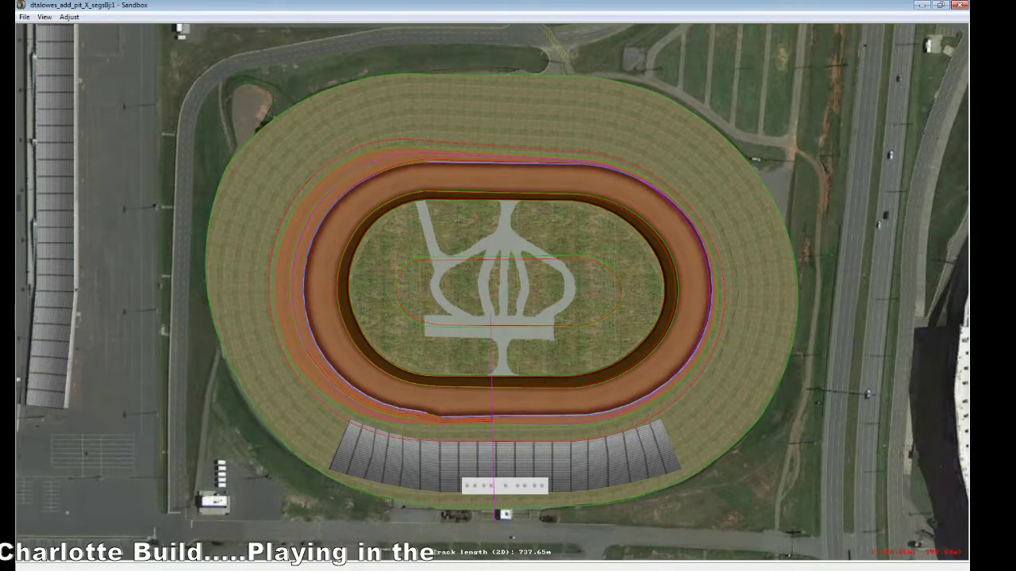
# Step: Change the Camera View's mode and move along the infield to examine the road's edge against the dirt track
pyautogui.moveTo(207, 570)
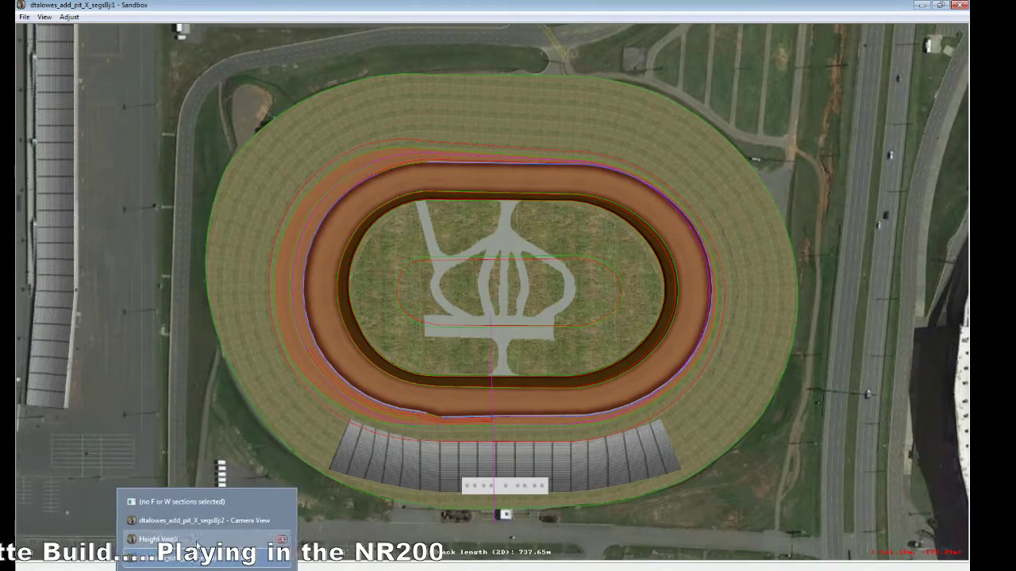
pyautogui.click(216, 523)
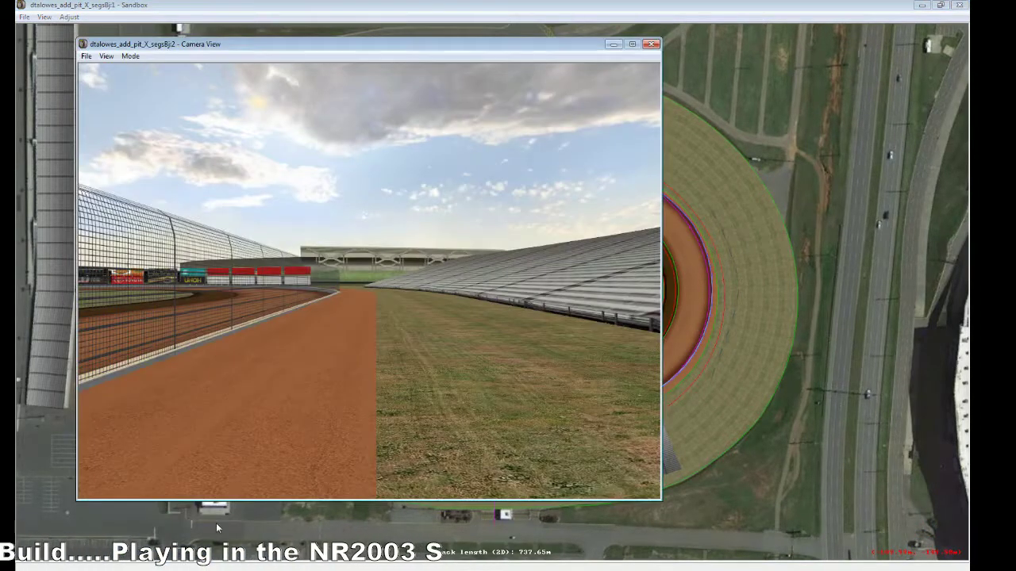
pyautogui.click(130, 55)
pyautogui.click(151, 84)
pyautogui.press('Up')
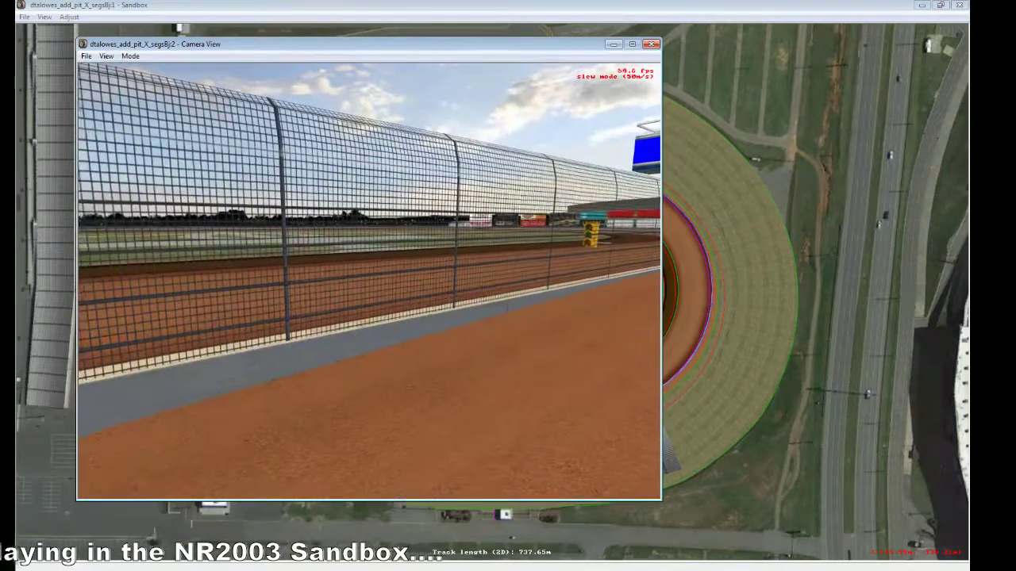
pyautogui.press('Right')
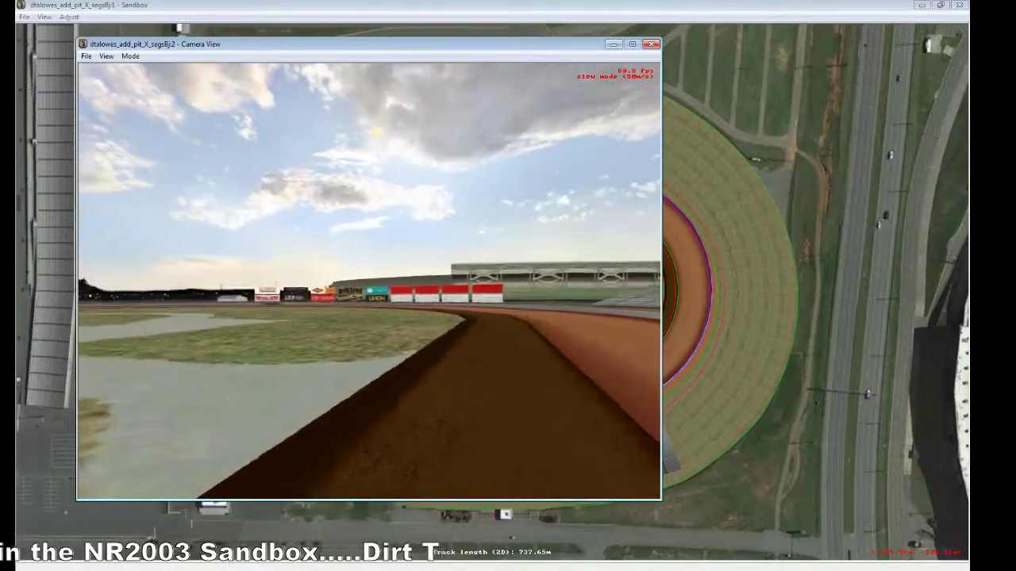
pyautogui.press('Down')
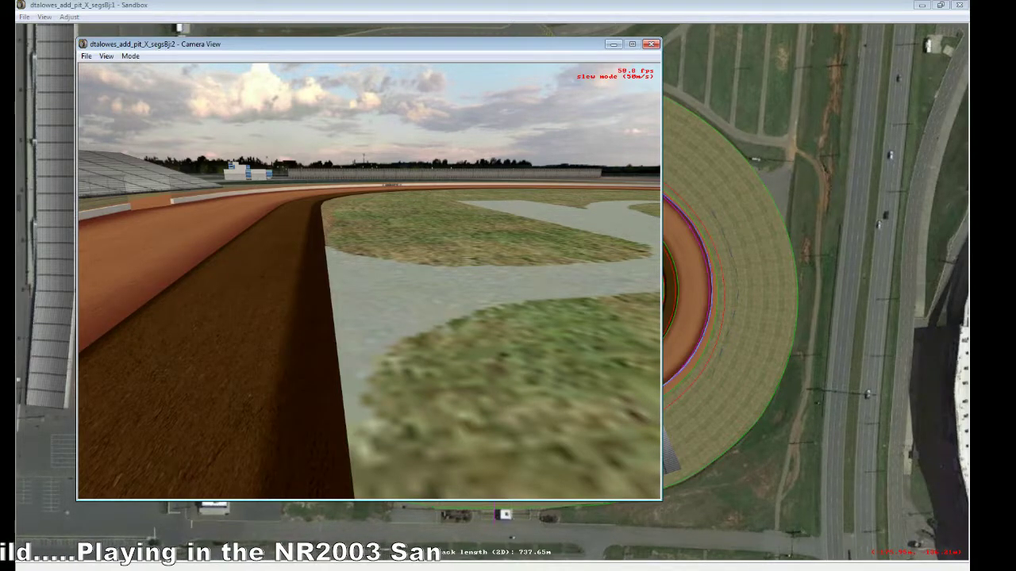
# Step: Move the camera around the infield road's entrance to examine its edge against the dirt track
pyautogui.press('Up')
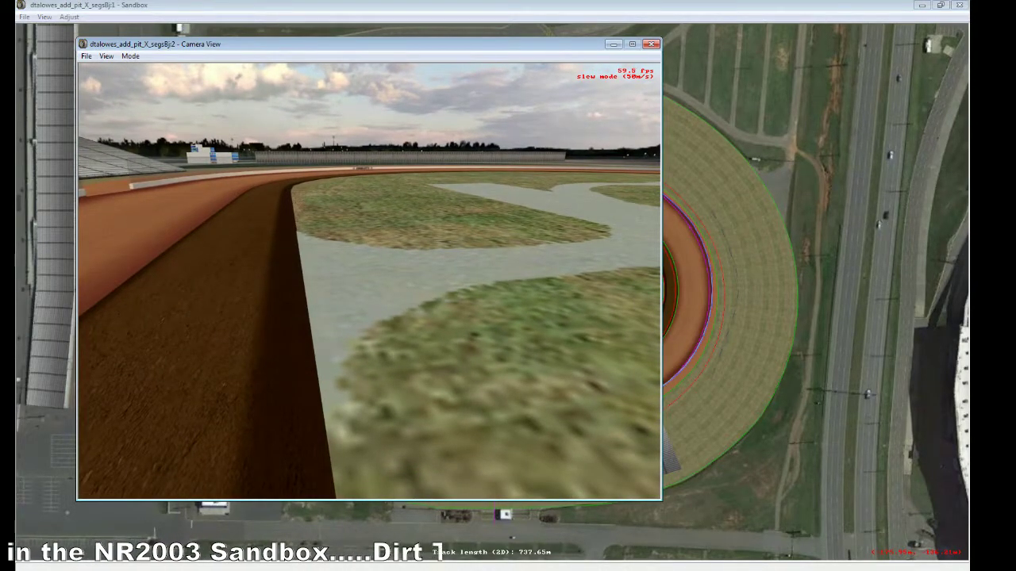
pyautogui.press('Left')
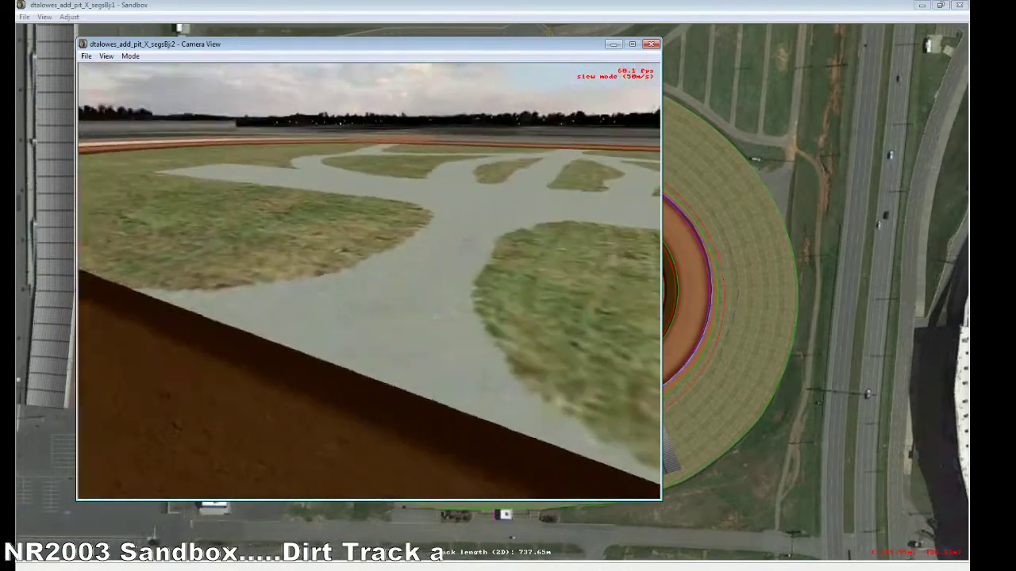
pyautogui.press('Left')
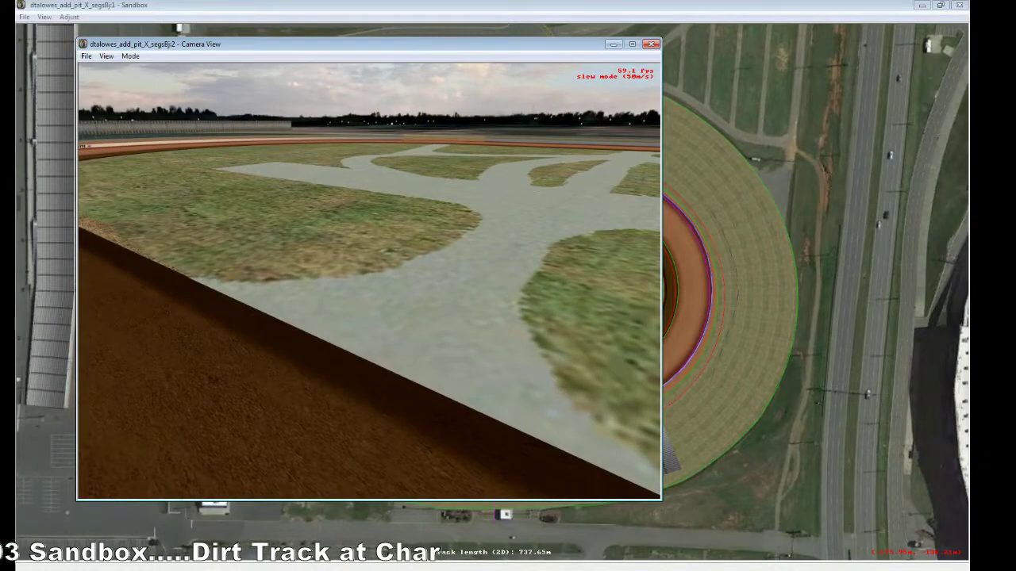
pyautogui.press('Left')
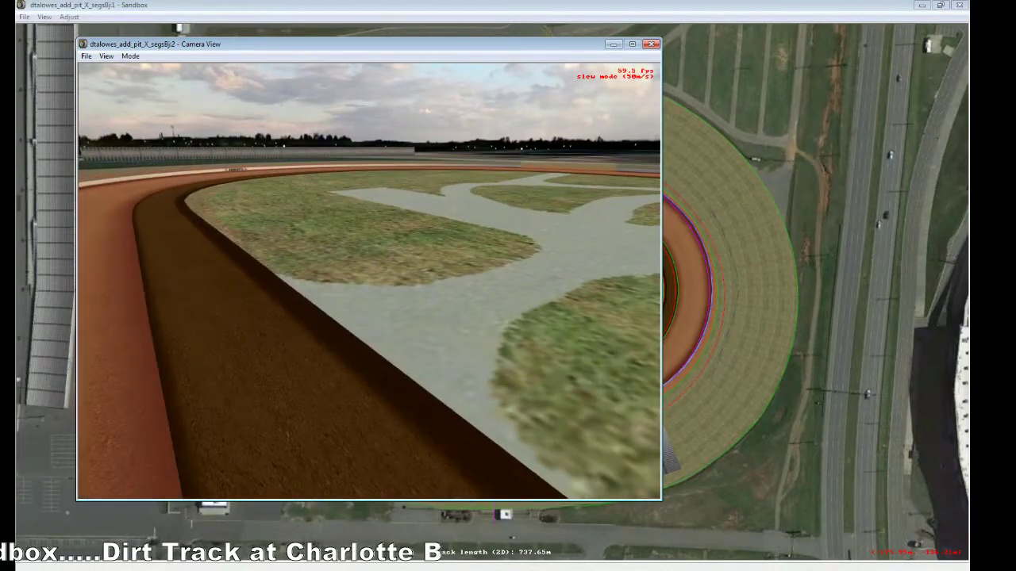
pyautogui.press('Down')
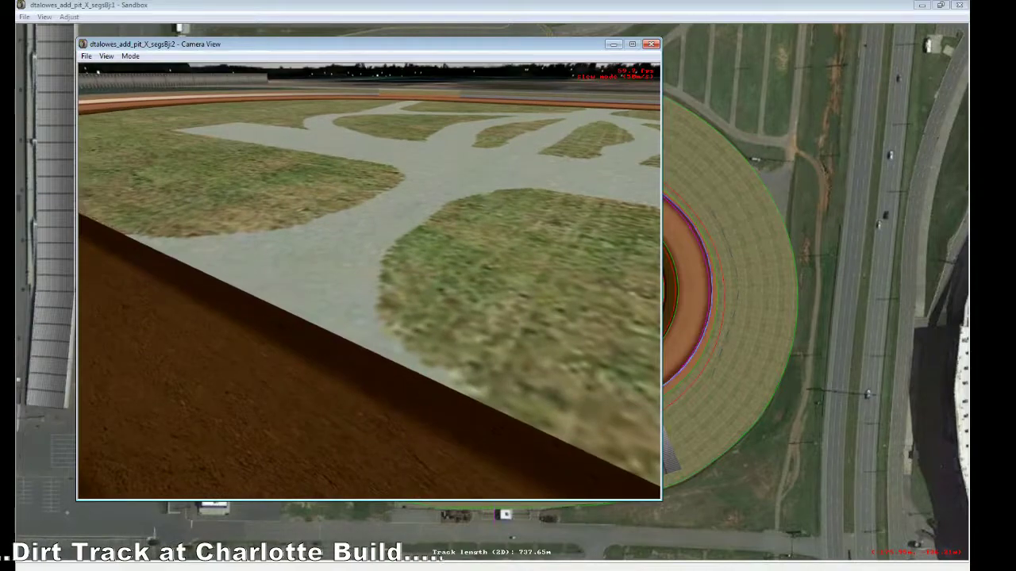
pyautogui.press('Up')
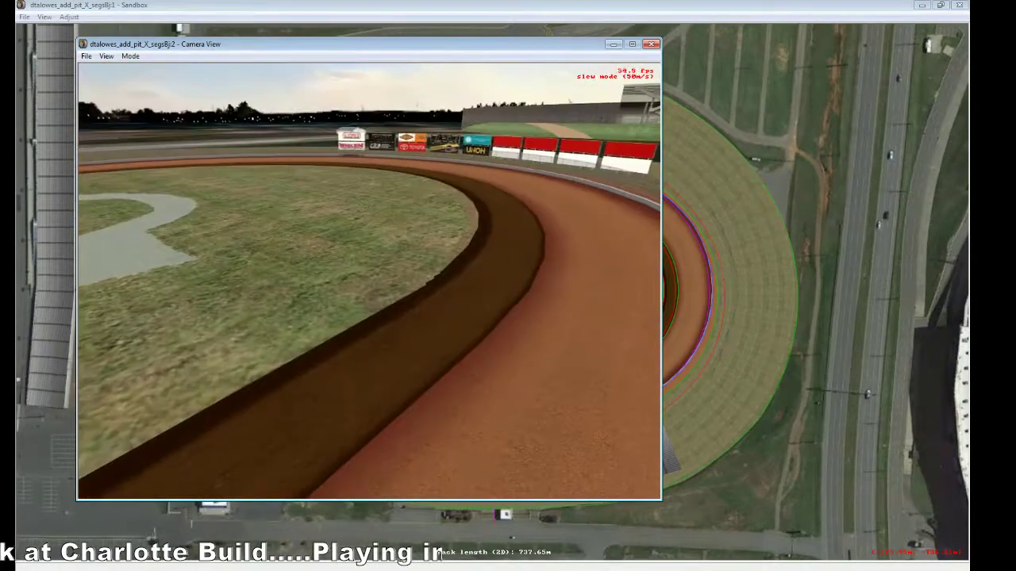
# Step: Move the camera along the inside of the turn to examine where the infield grass meets the dirt
pyautogui.press('Right')
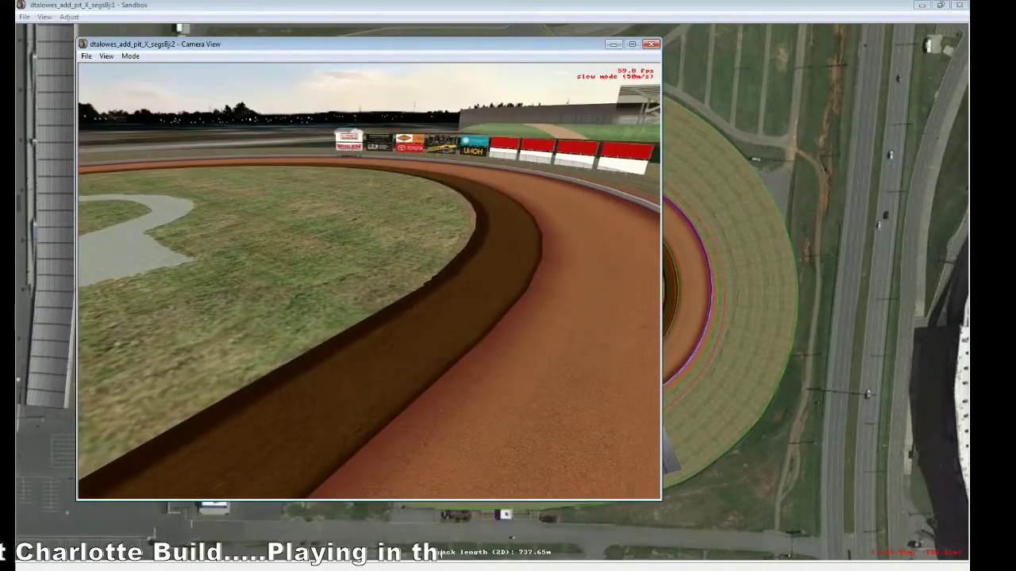
pyautogui.press('Right')
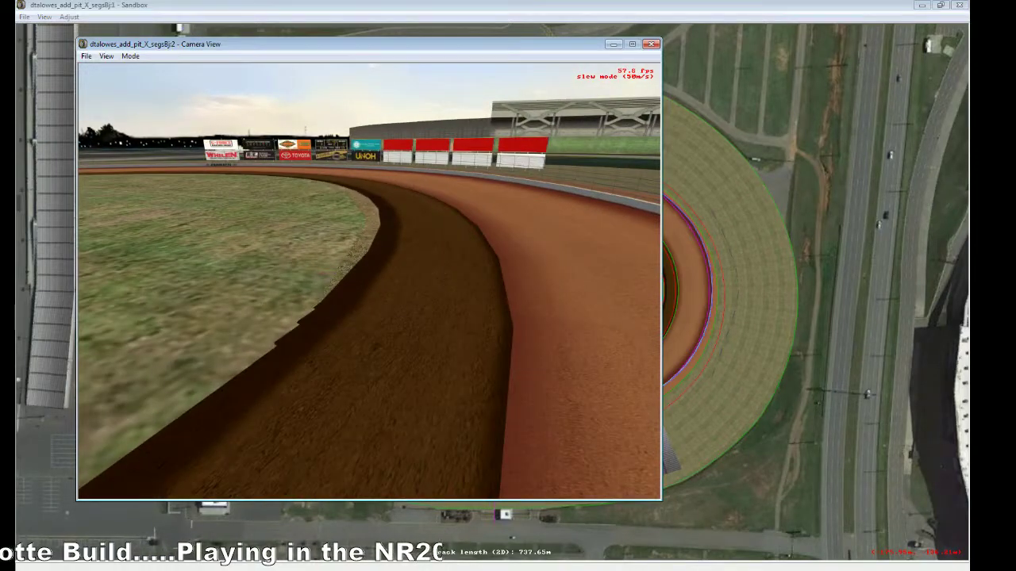
pyautogui.press('Left')
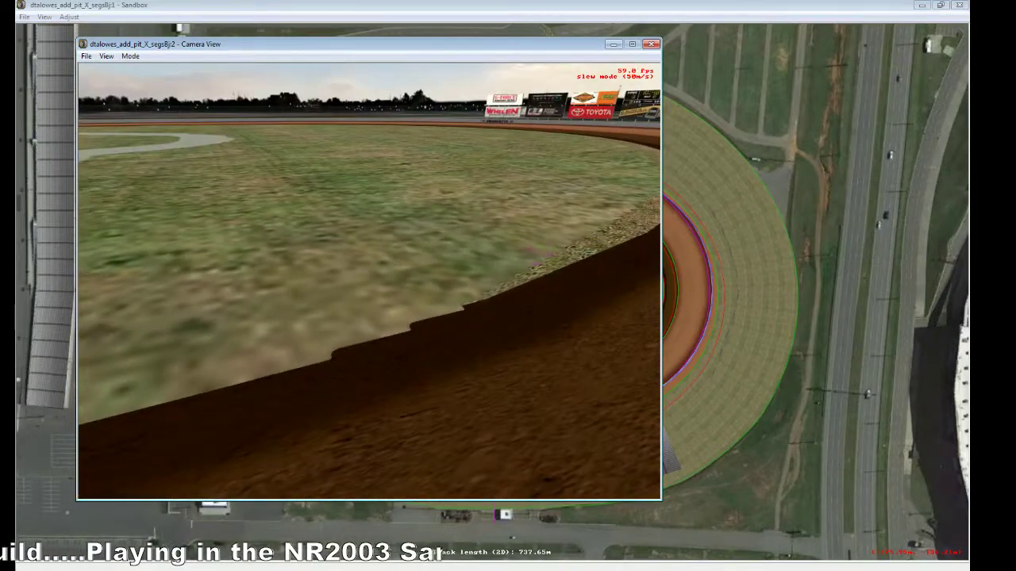
pyautogui.press('Right')
pyautogui.press('Up')
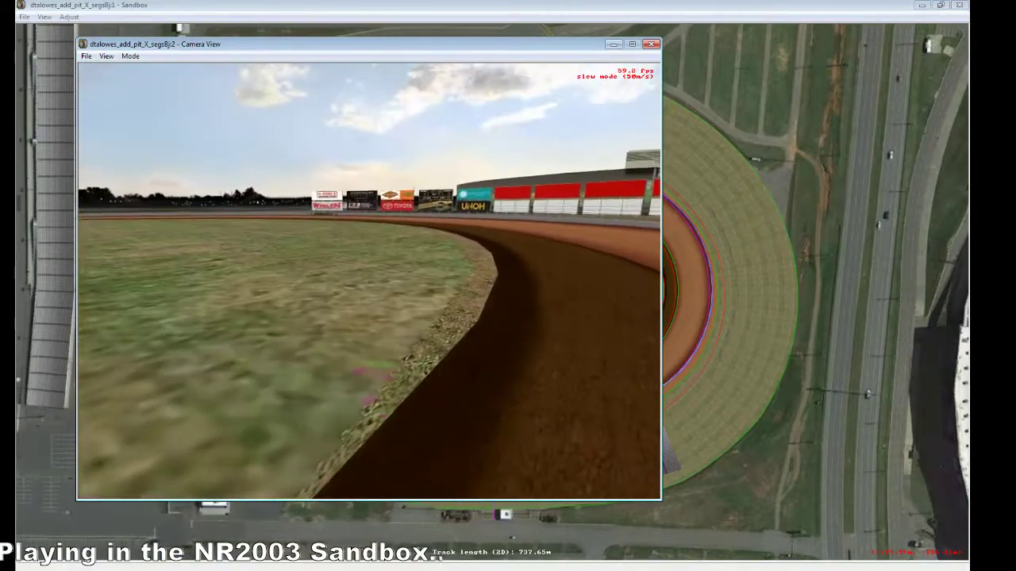
pyautogui.press('Down')
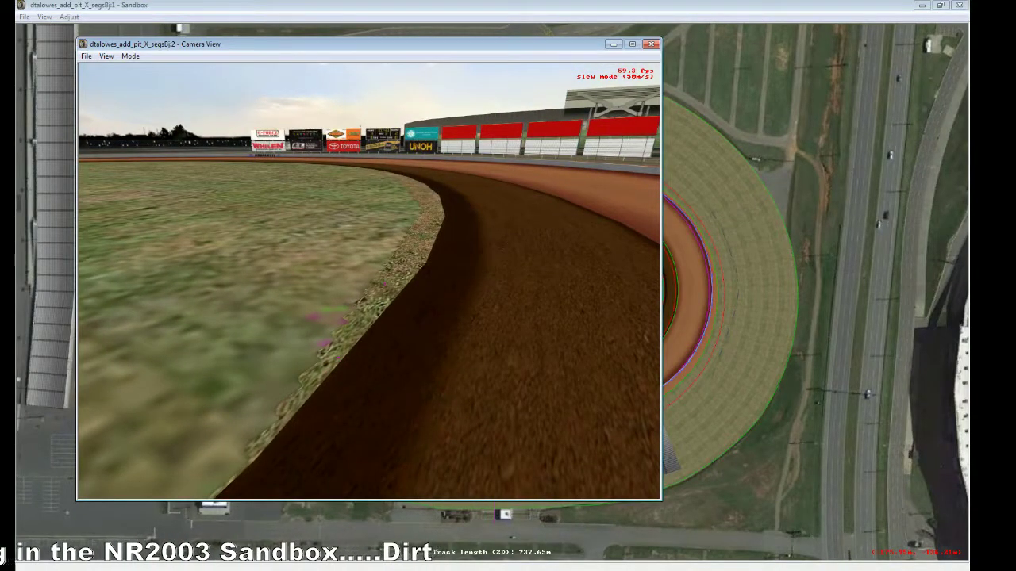
pyautogui.press('Down')
pyautogui.press('Left')
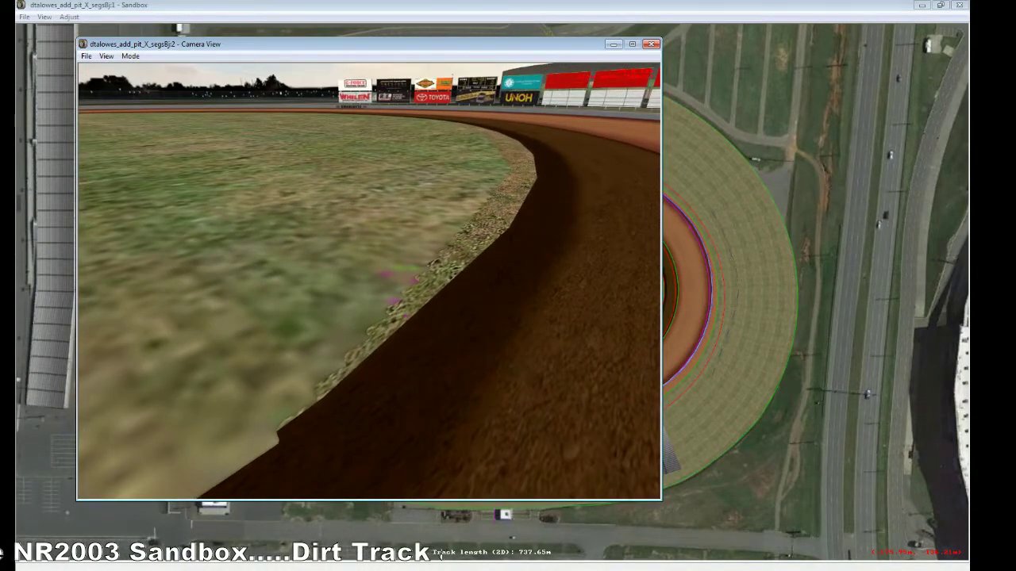
pyautogui.press('Up')
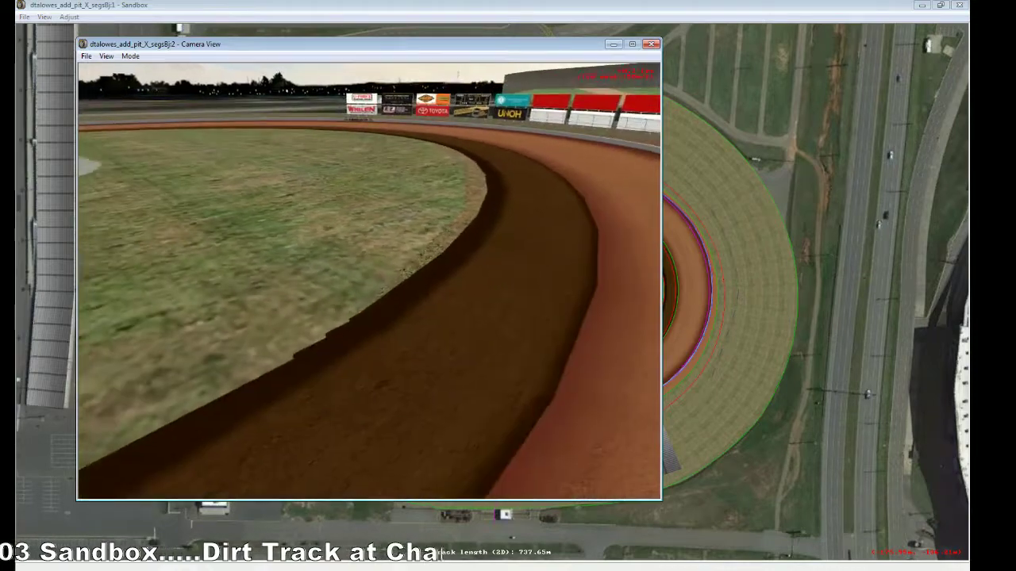
pyautogui.press('Up')
pyautogui.press('Down')
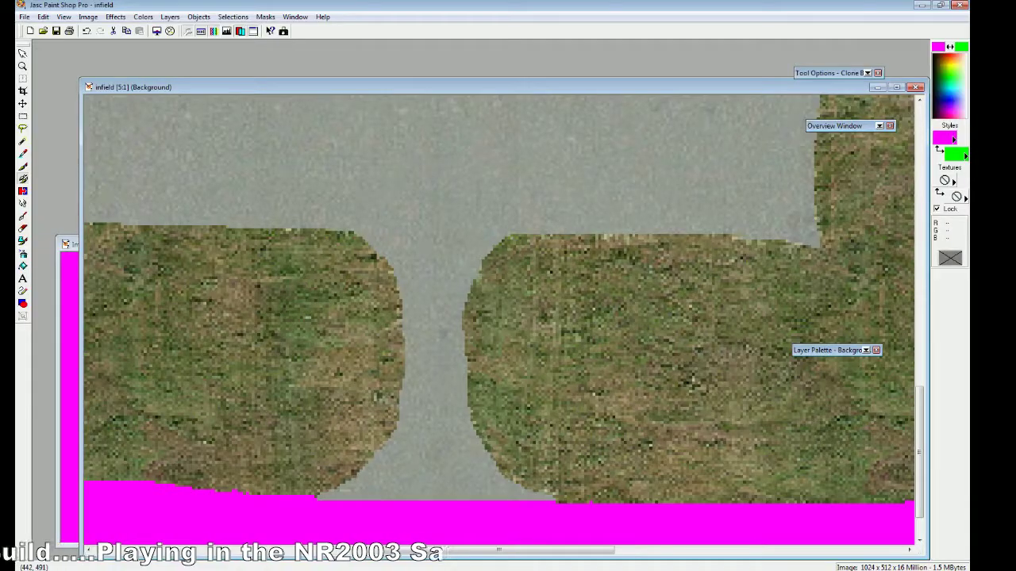
# Step: Switch to Paint Shop Pro, undo the infield image's layer merge and make Layer4 active at the lower grass edge
pyautogui.click(85, 34)
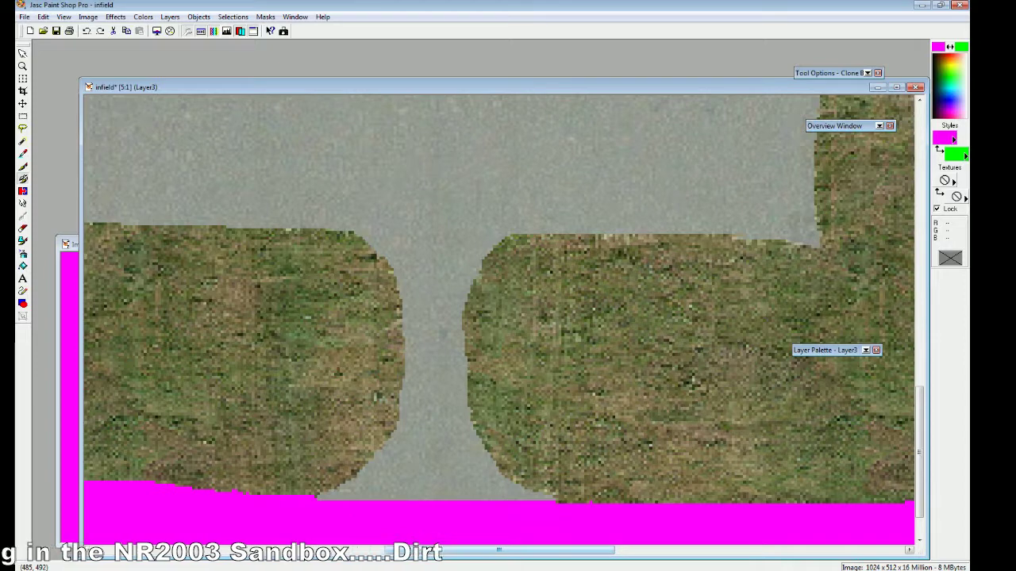
pyautogui.moveTo(421, 549); pyautogui.dragTo(553, 558)
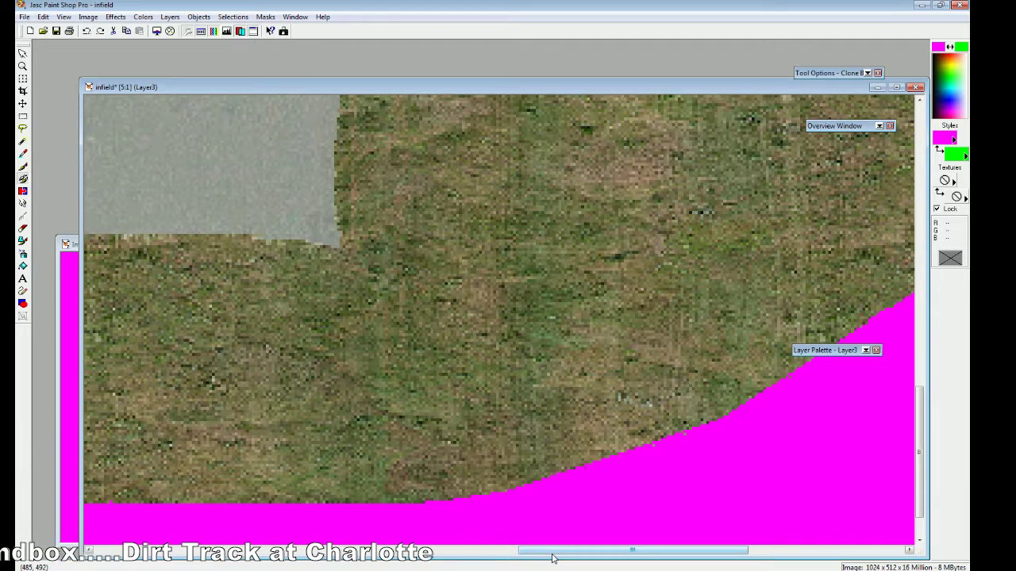
pyautogui.moveTo(825, 350)
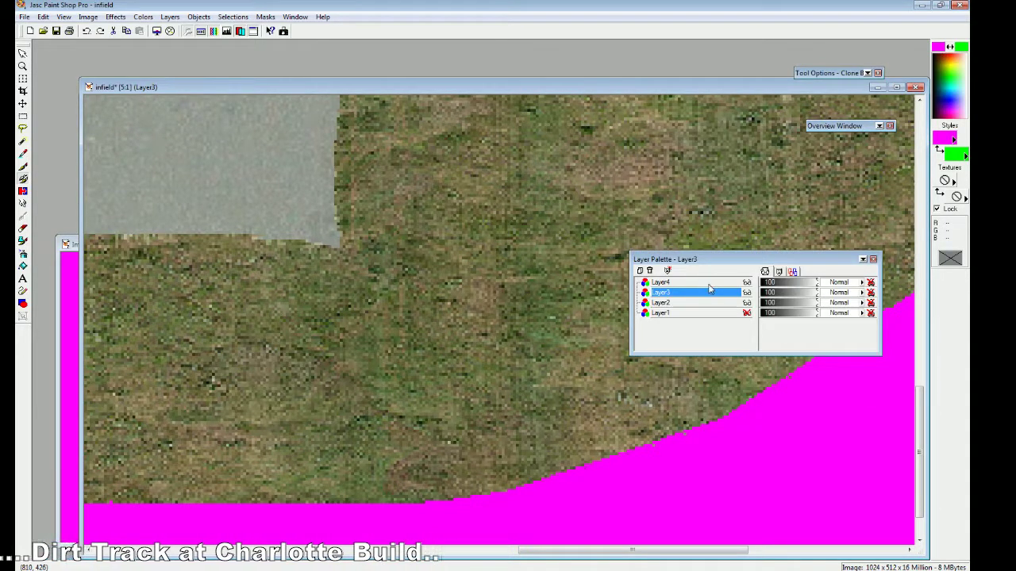
pyautogui.click(710, 286)
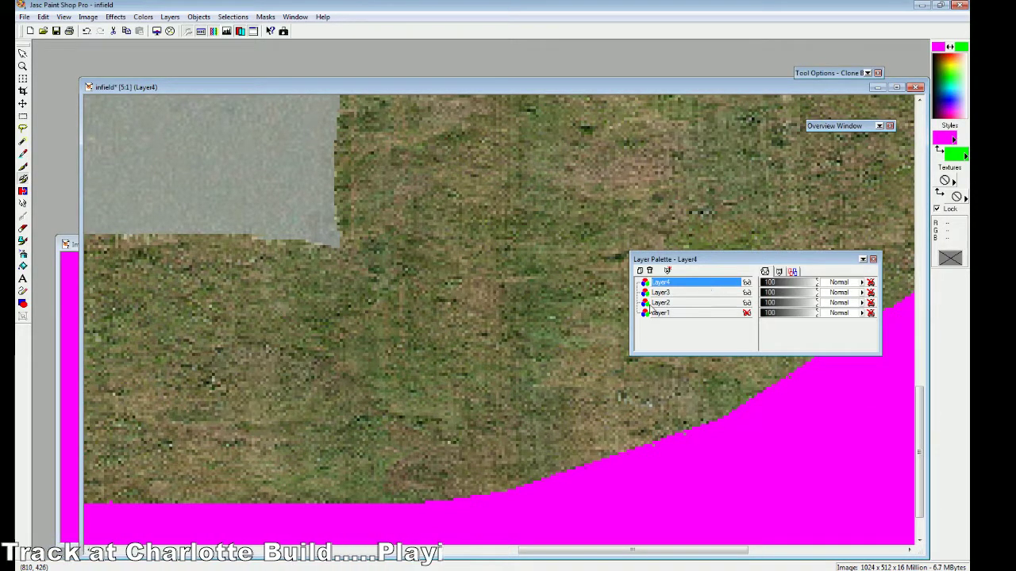
# Step: Compare the grass edge with the Camera View and paint magenta along its lower curve with the Paint Brush to smooth it
pyautogui.click(23, 156)
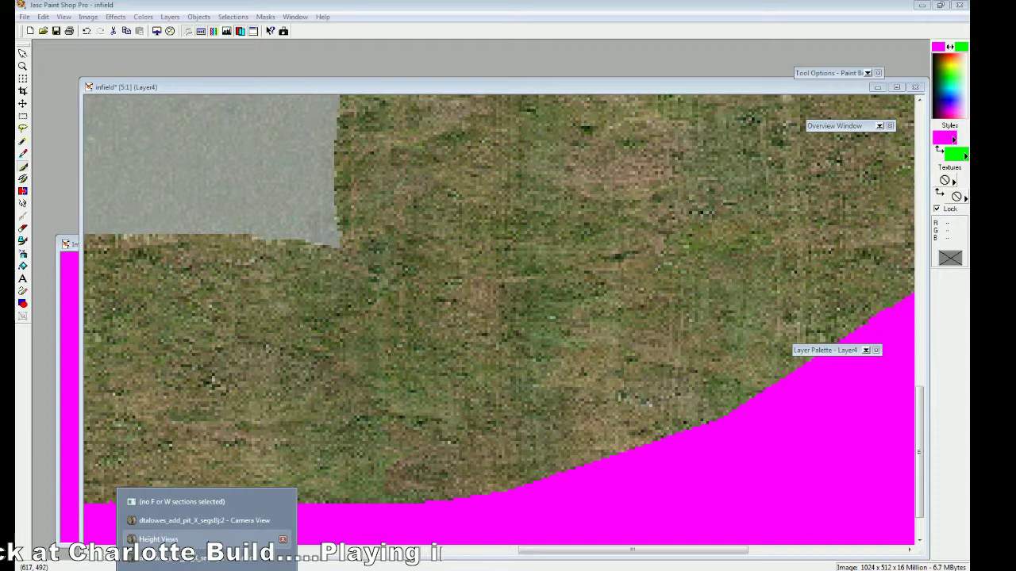
pyautogui.click(237, 521)
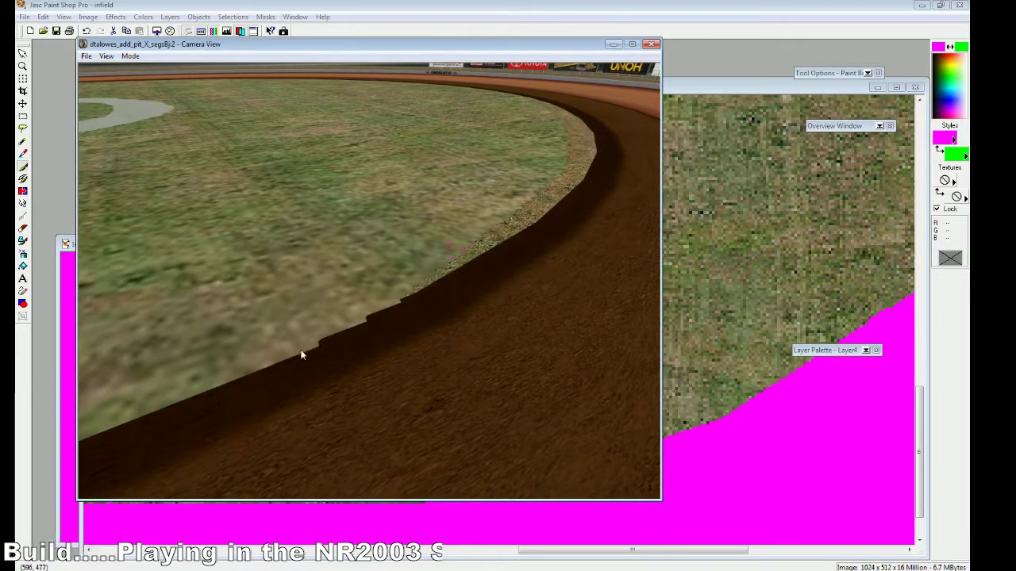
pyautogui.click(616, 44)
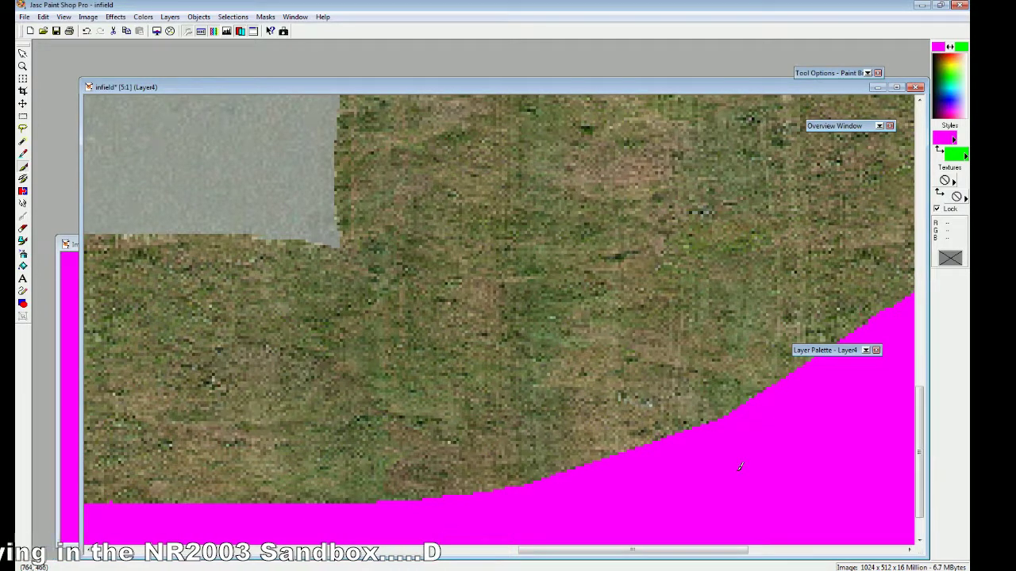
# Step: Save the layered infield image as infield.psd in Photoshop format in the infield folder, replacing the existing file
pyautogui.click(24, 17)
pyautogui.click(47, 99)
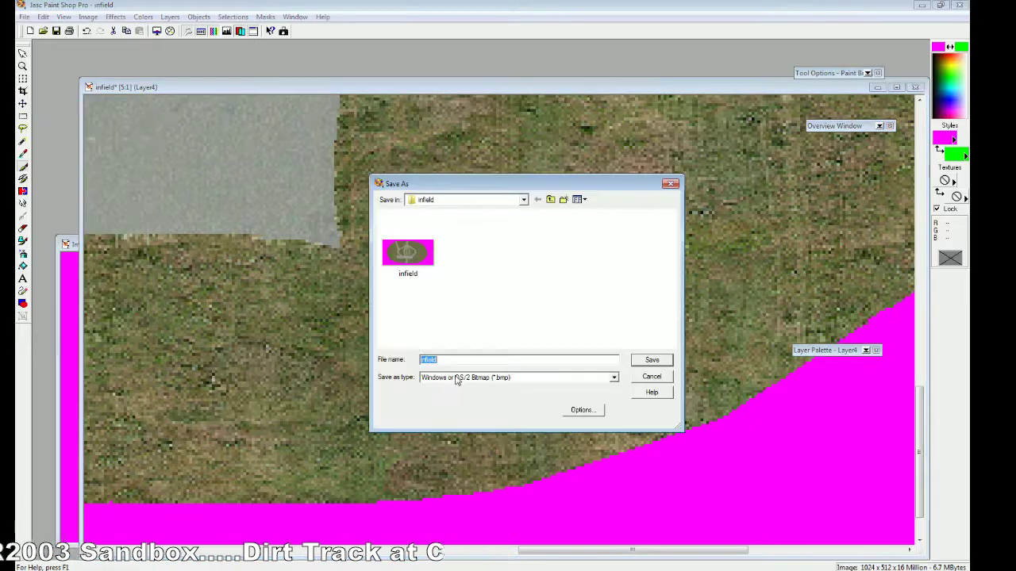
pyautogui.click(614, 378)
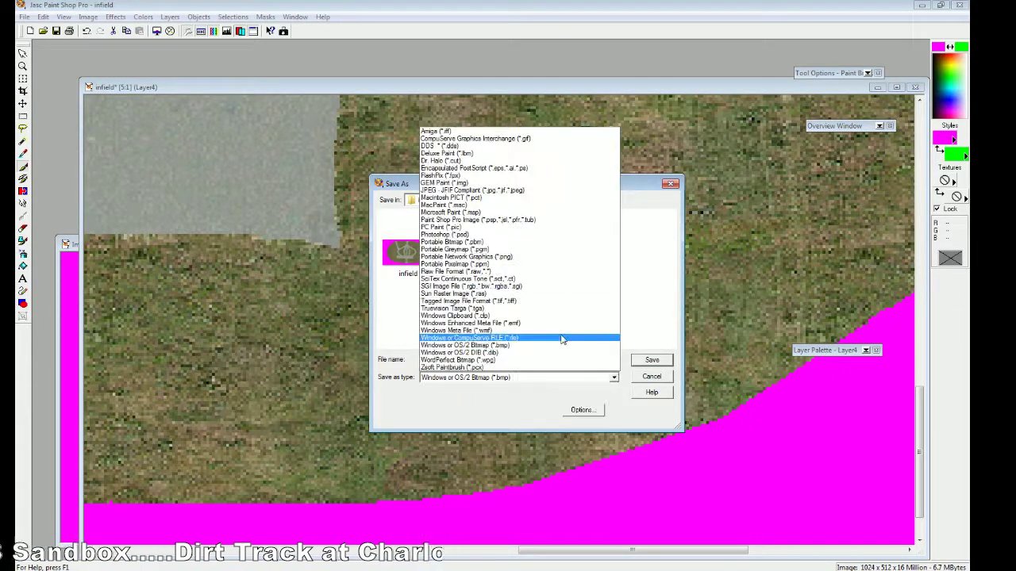
pyautogui.click(556, 242)
pyautogui.click(494, 359)
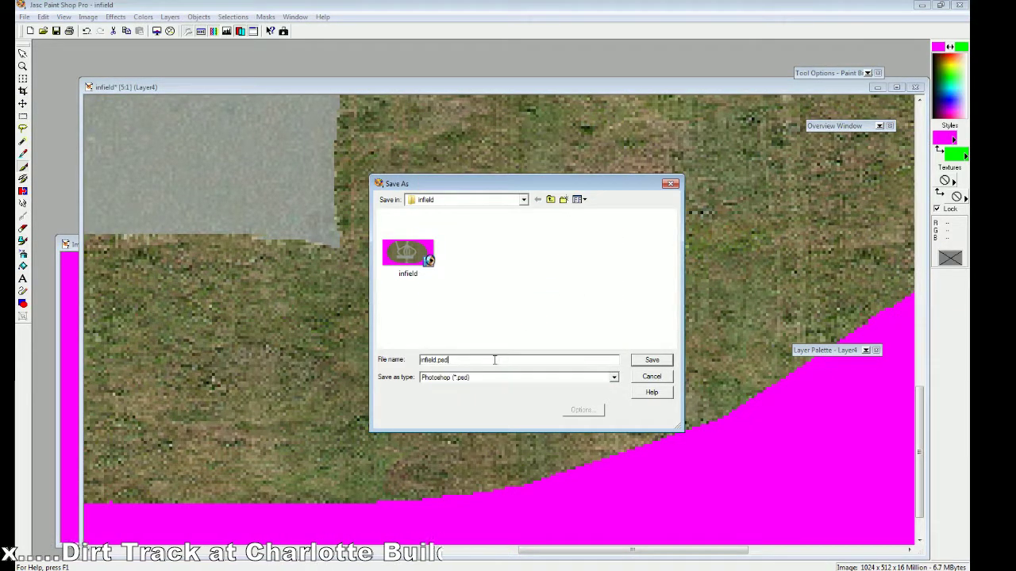
pyautogui.click(650, 361)
pyautogui.click(525, 296)
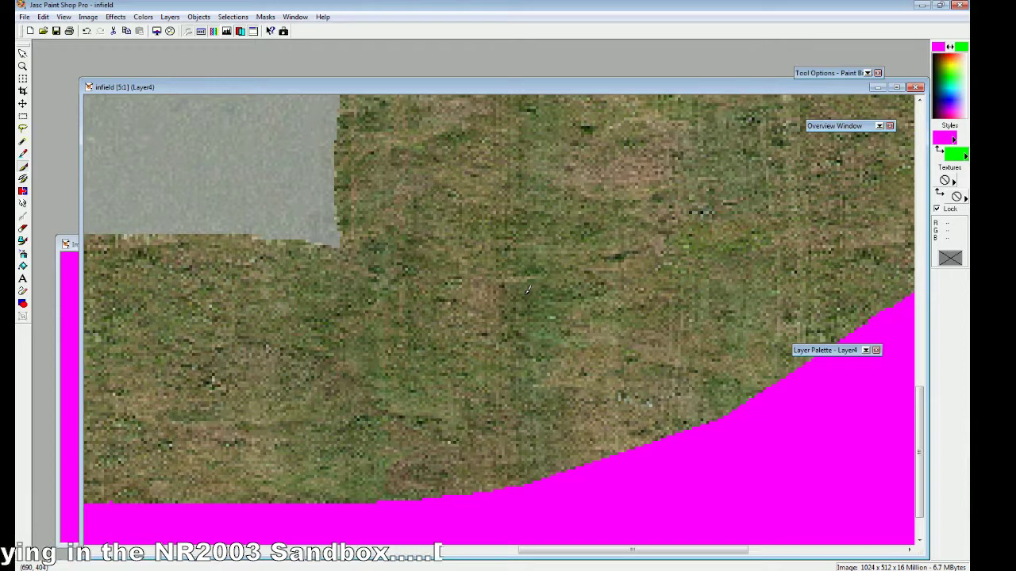
# Step: Save the layered image once more under the name infield in Photoshop format, overwriting the previous copy
pyautogui.moveTo(530, 291)
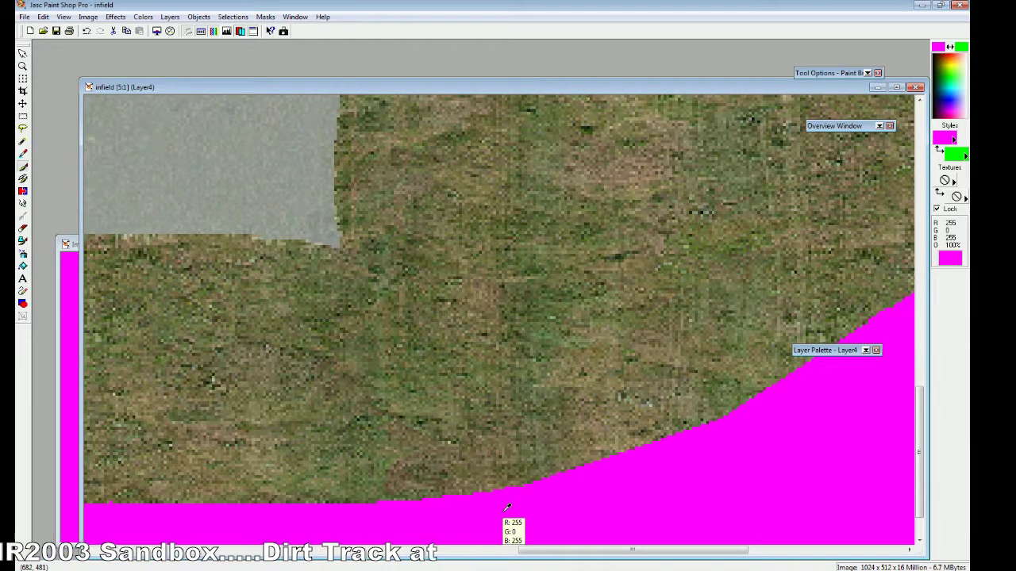
pyautogui.click(25, 17)
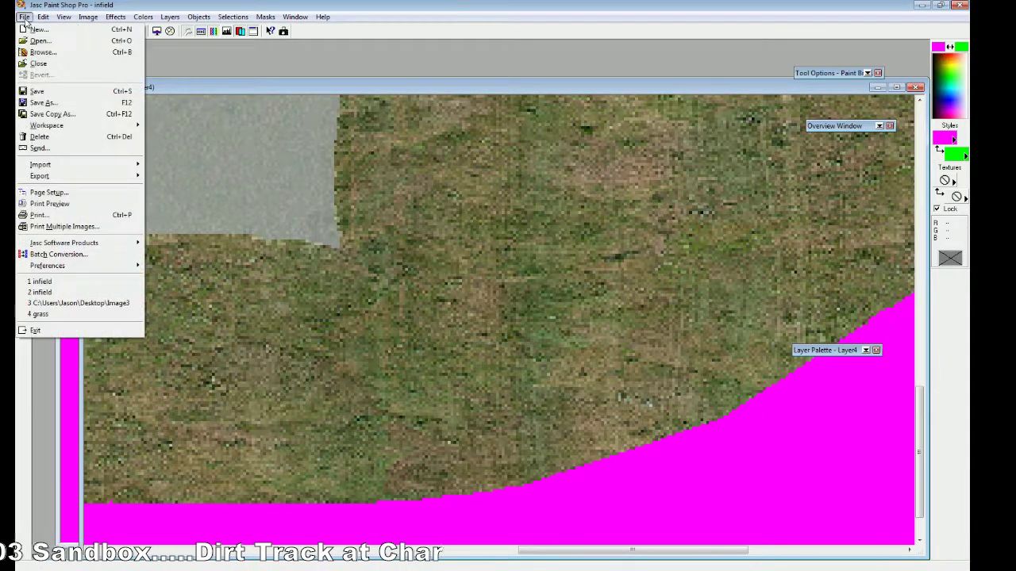
pyautogui.click(43, 102)
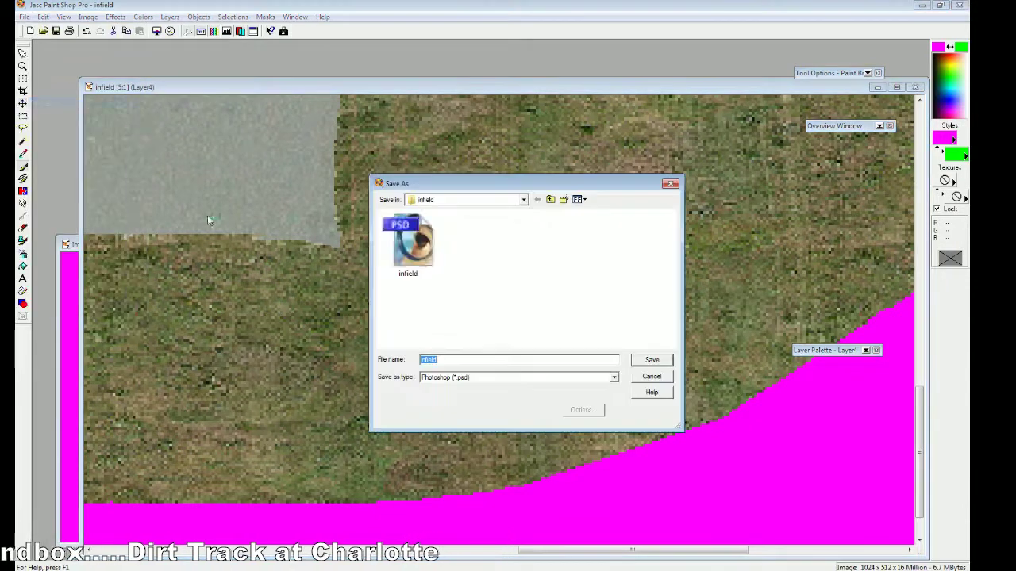
pyautogui.click(461, 360)
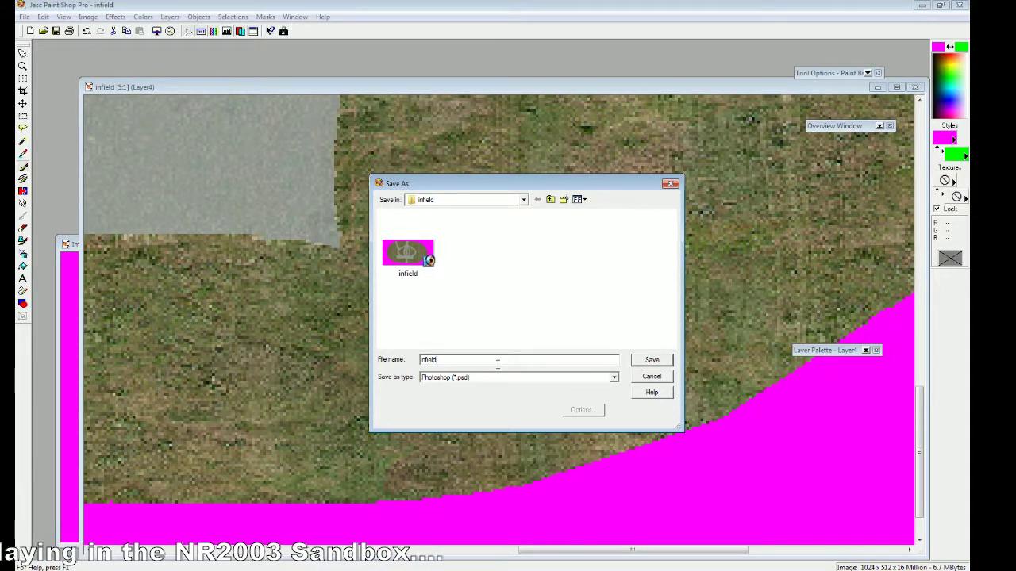
pyautogui.click(665, 362)
pyautogui.click(526, 288)
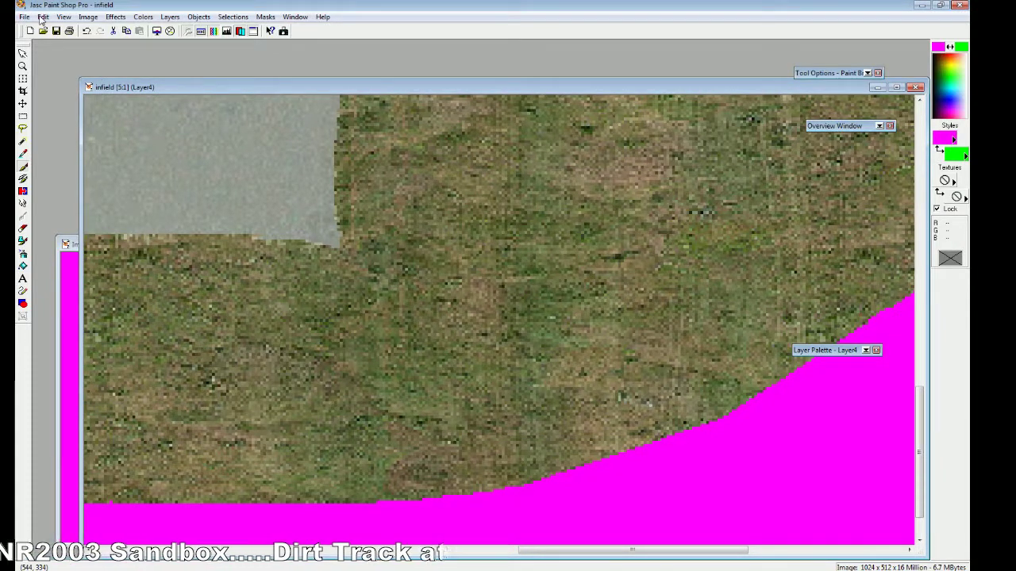
# Step: Flatten the infield image by merging all of its layers
pyautogui.click(170, 17)
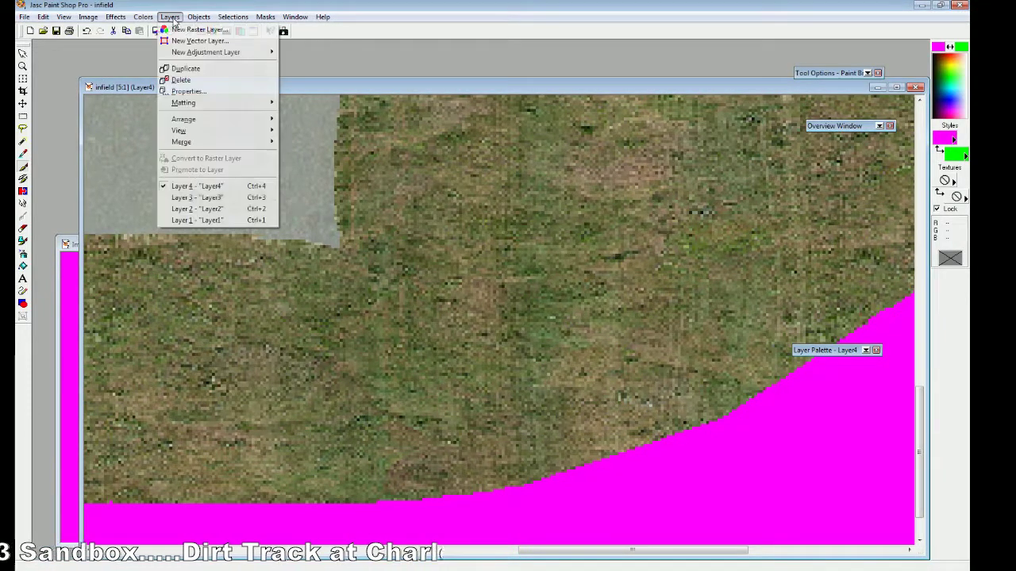
pyautogui.moveTo(206, 142)
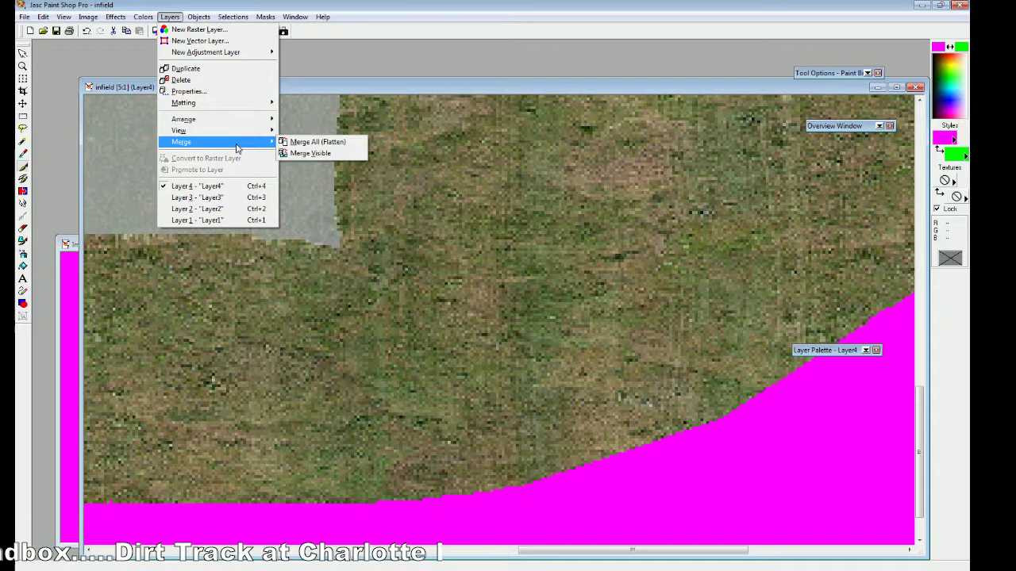
pyautogui.click(321, 142)
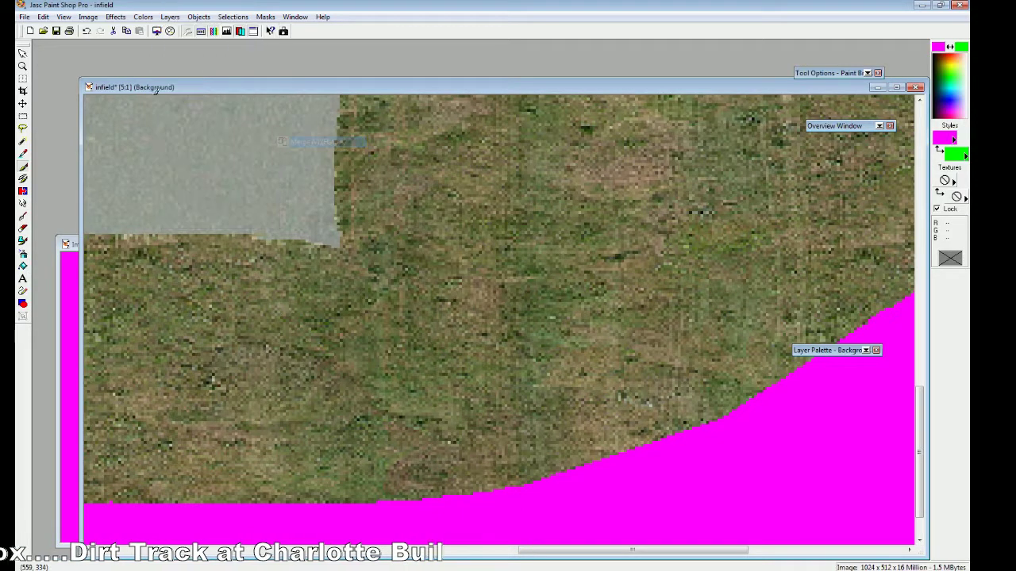
# Step: Save the flattened image as infield.bmp in Windows or OS/2 Bitmap format in the infield folder, overwriting the existing file
pyautogui.click(25, 17)
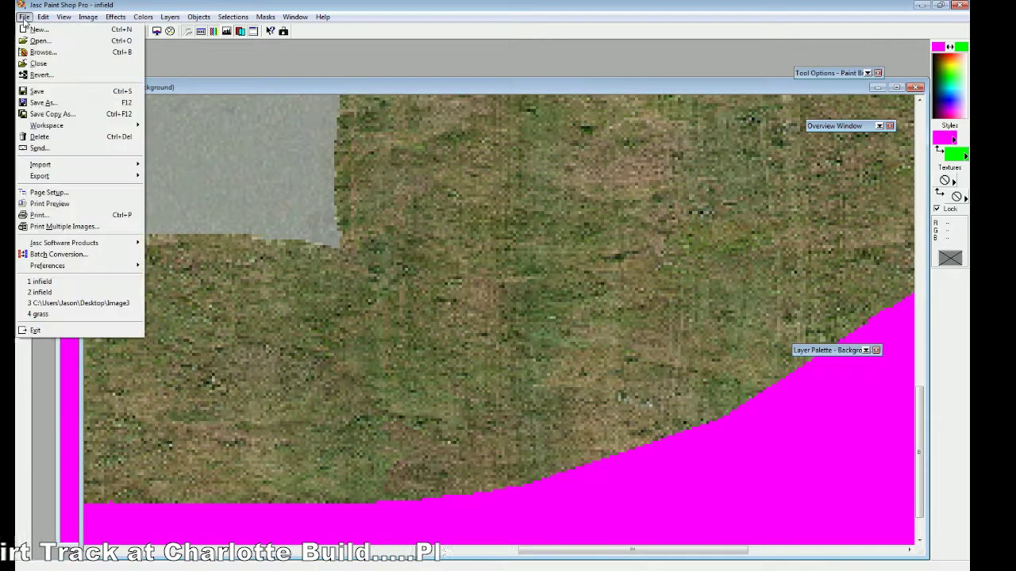
pyautogui.click(71, 104)
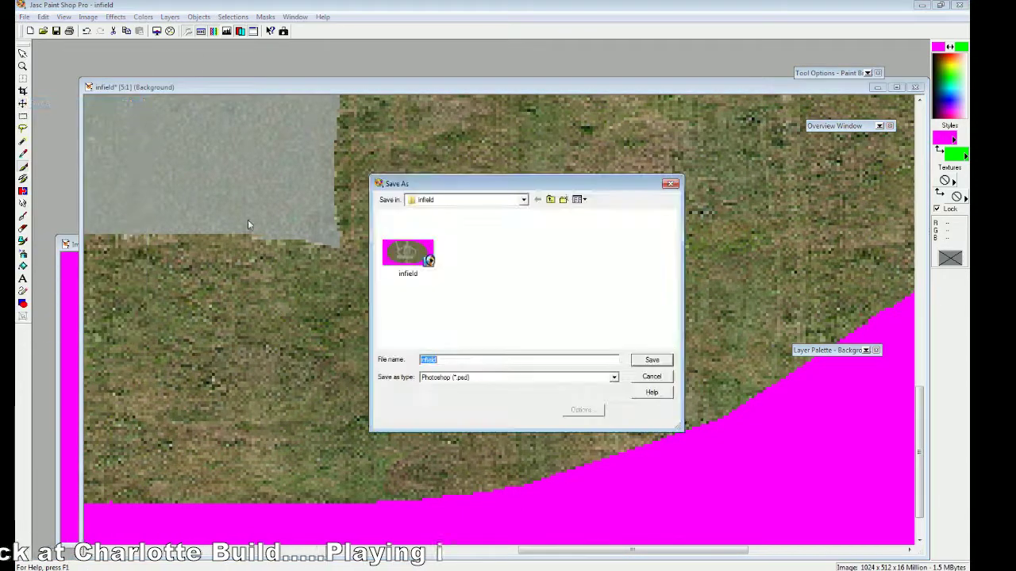
pyautogui.click(614, 378)
pyautogui.click(578, 346)
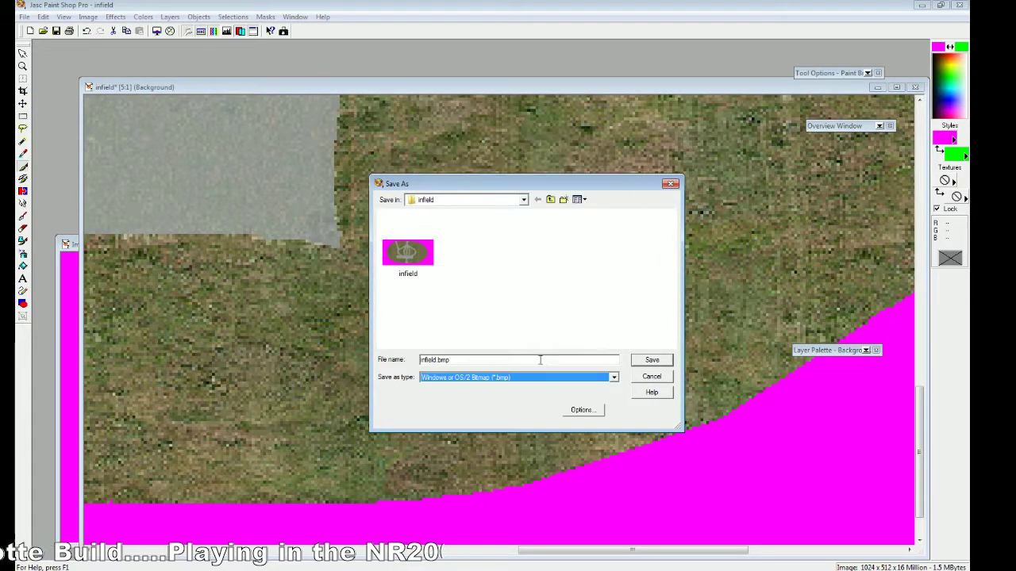
pyautogui.click(647, 359)
pyautogui.click(528, 299)
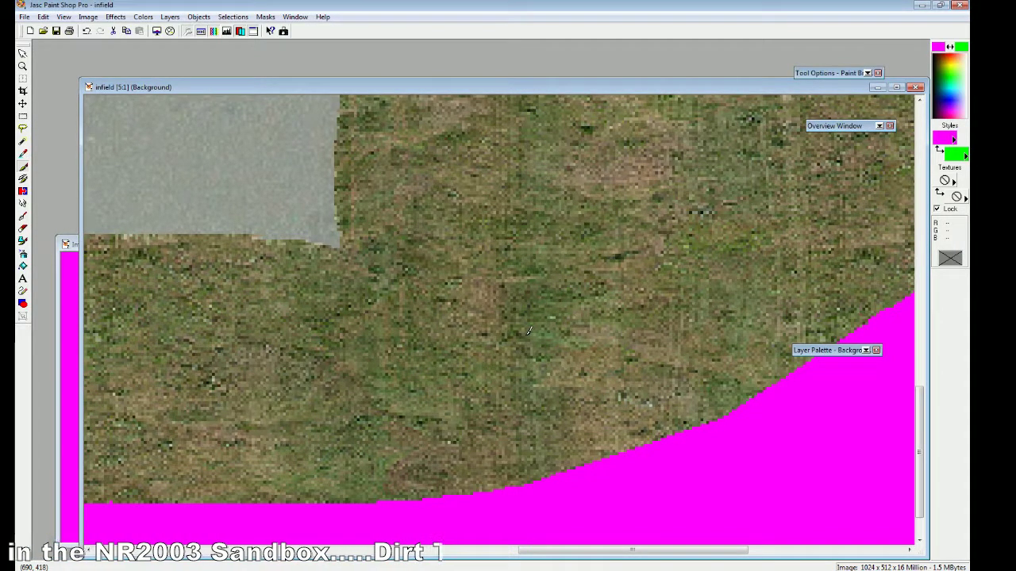
# Step: Switch to WinMip 2 and open infield.bmp from the infield folder
pyautogui.moveTo(529, 331)
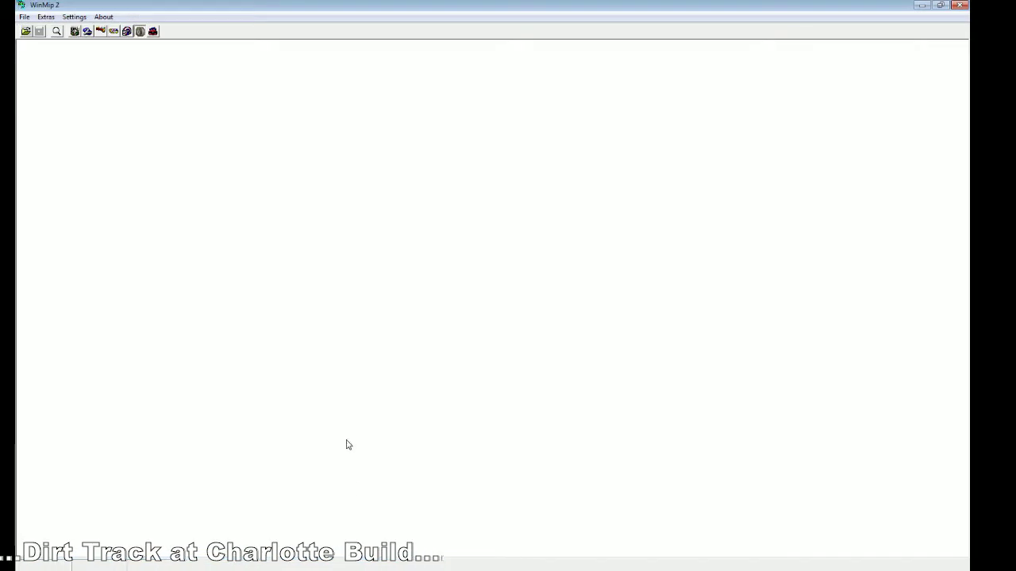
pyautogui.click(27, 32)
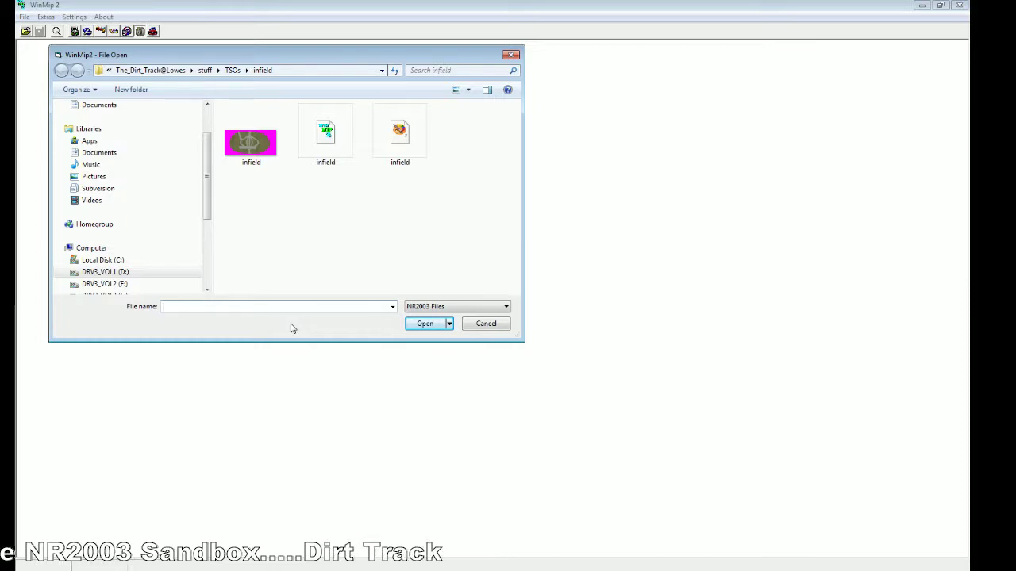
pyautogui.click(251, 163)
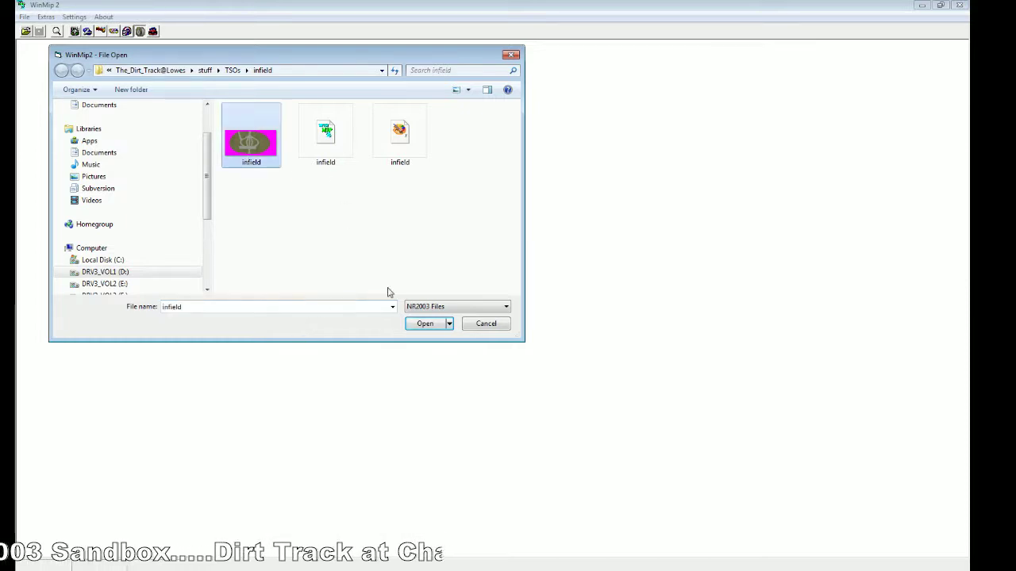
pyautogui.click(412, 325)
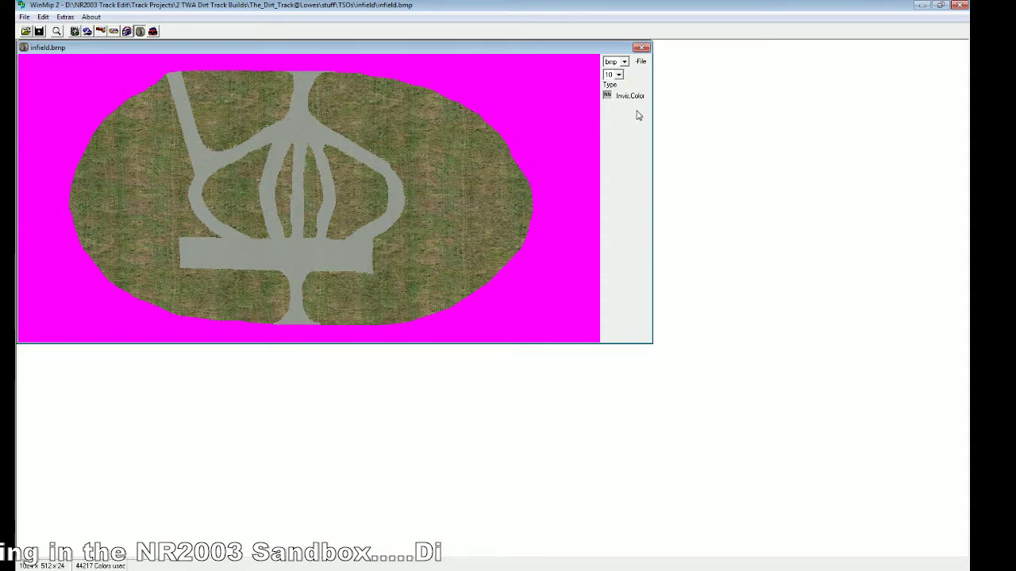
# Step: Set the image's file type to tga and pick the magenta surround as its invisible color
pyautogui.click(625, 62)
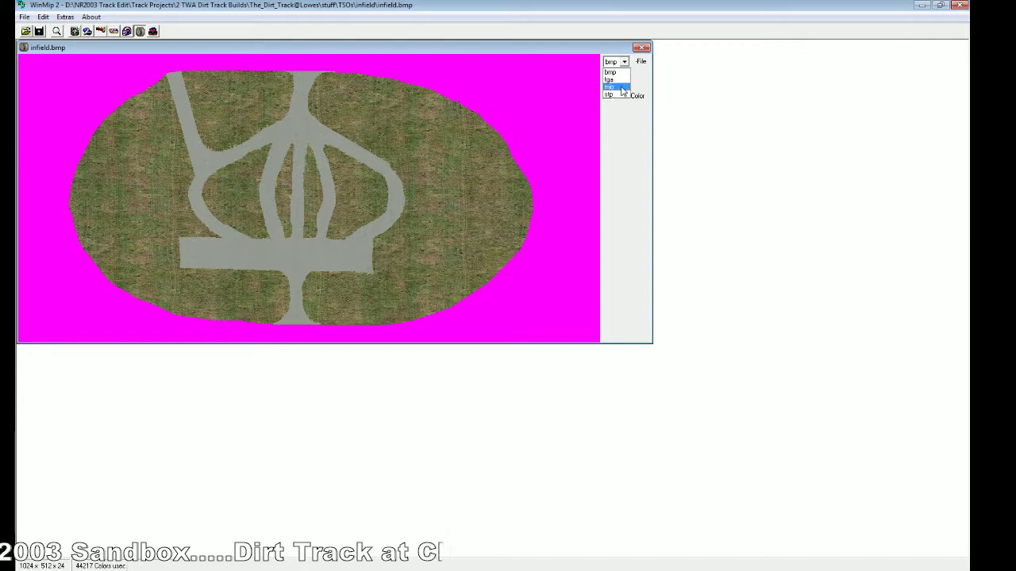
pyautogui.click(608, 79)
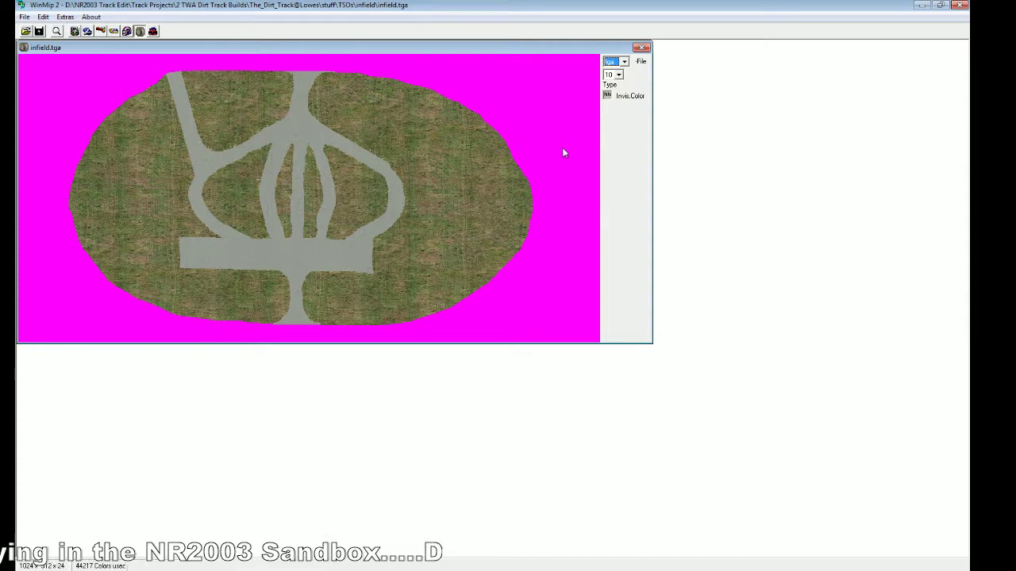
pyautogui.click(551, 107)
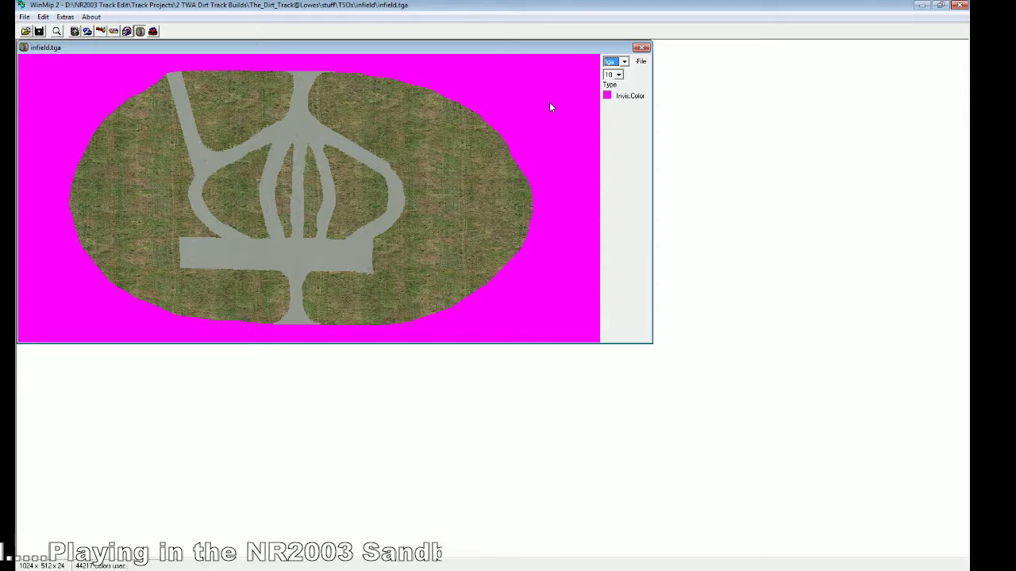
# Step: Save the image as infield in Tga format in the infield folder, overwriting the existing file
pyautogui.click(24, 16)
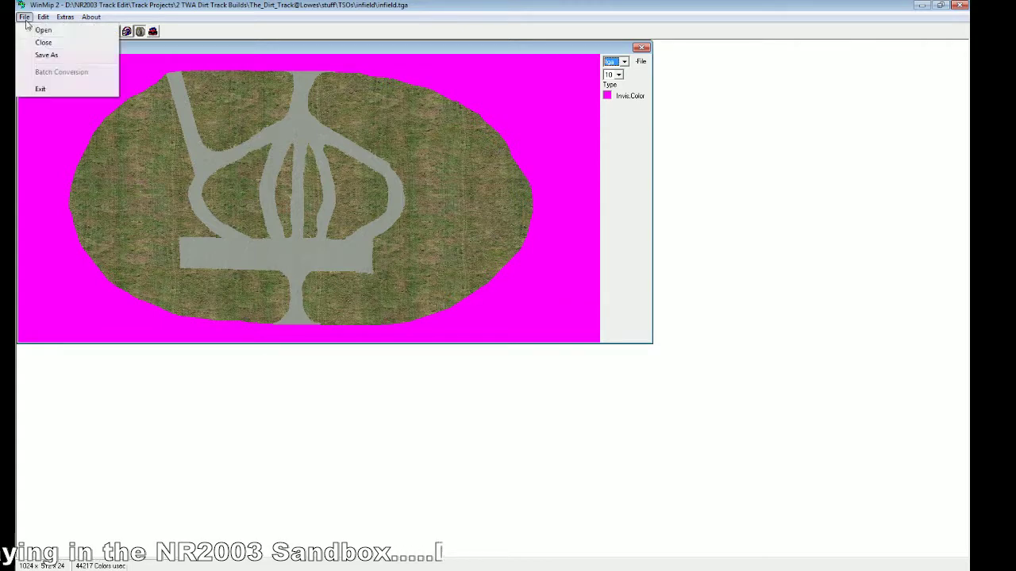
pyautogui.click(46, 55)
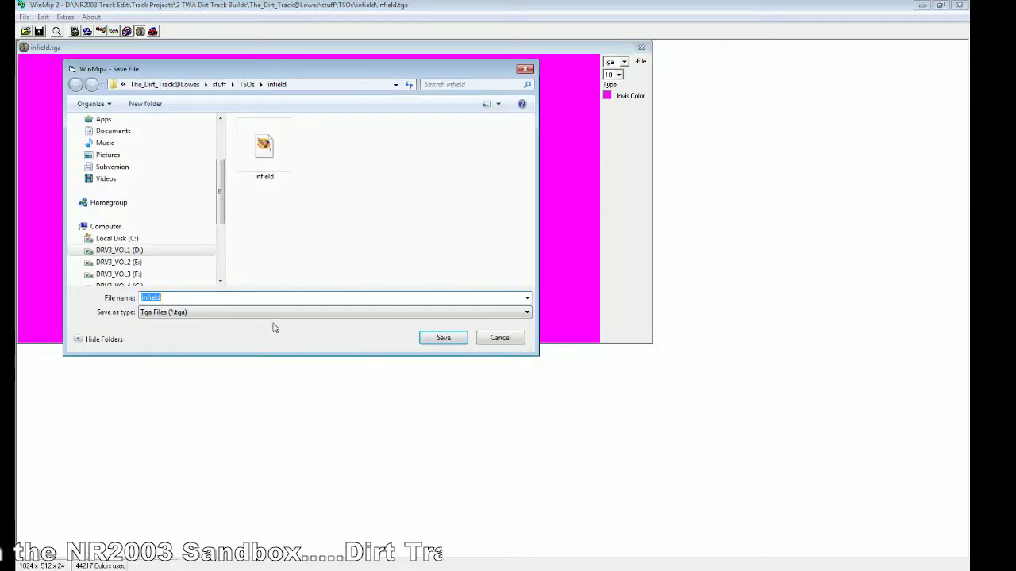
pyautogui.click(273, 297)
pyautogui.click(442, 337)
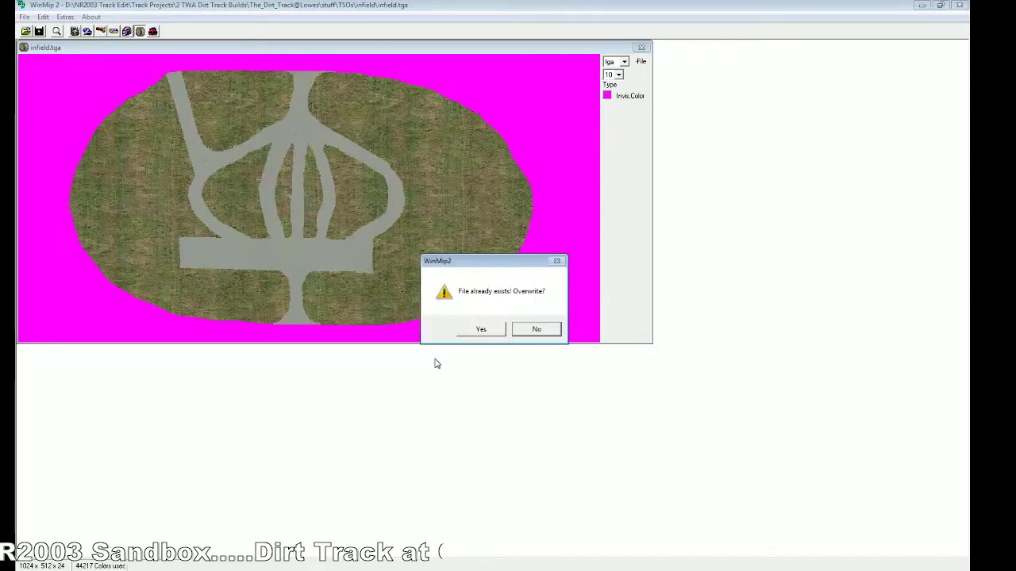
pyautogui.click(478, 330)
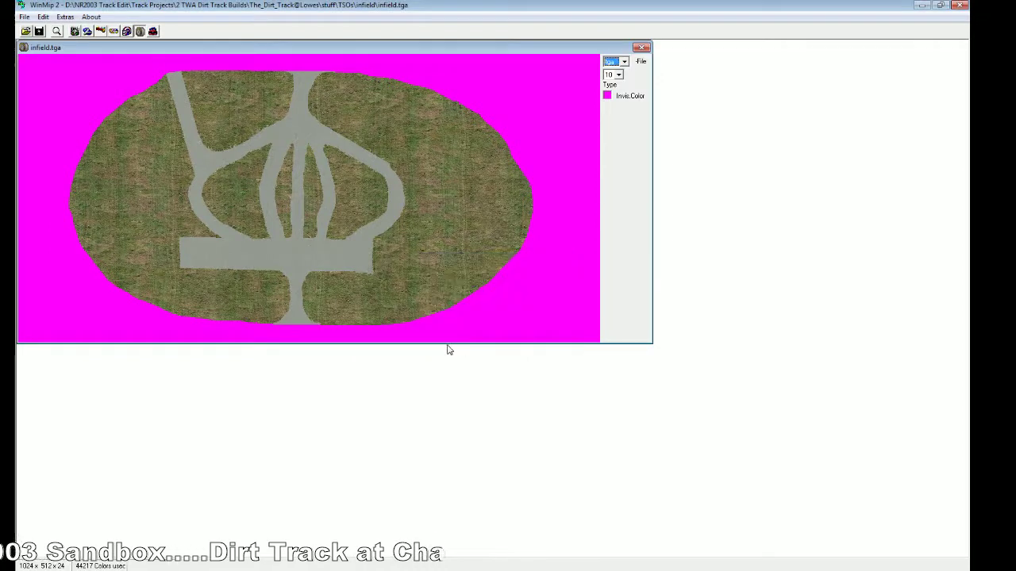
# Step: Close the current image and open infield.tga from the infield folder
pyautogui.click(24, 17)
pyautogui.click(33, 40)
pyautogui.click(26, 32)
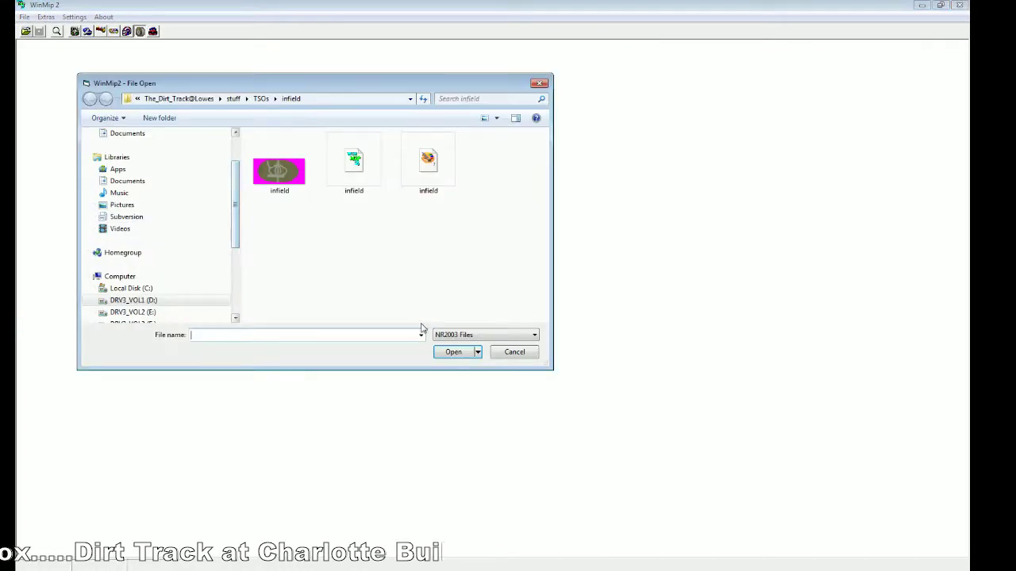
pyautogui.click(427, 165)
pyautogui.click(451, 351)
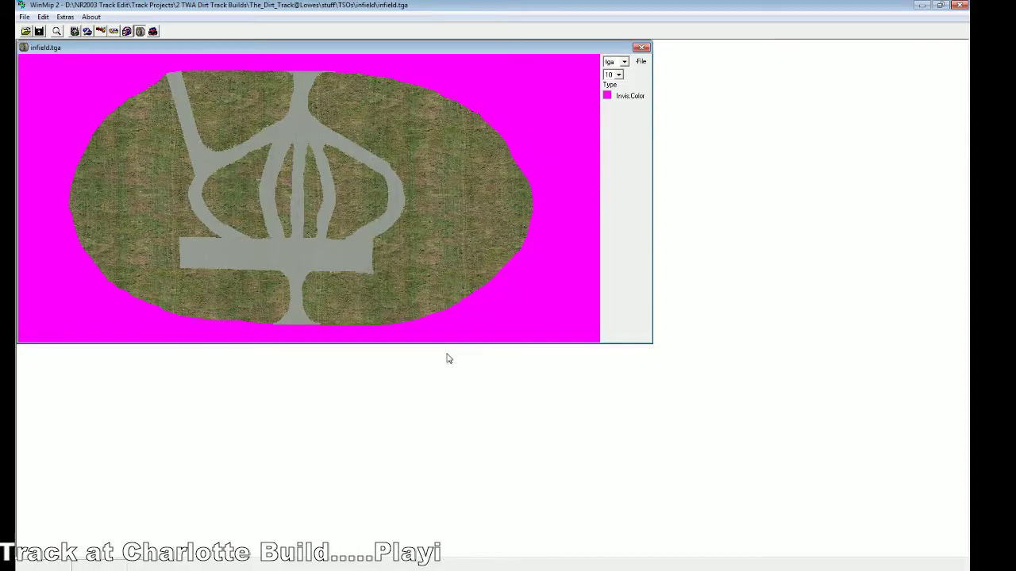
# Step: Change the file type to mip, save it as infield.mip over the existing file, and close the image
pyautogui.click(624, 61)
pyautogui.click(610, 88)
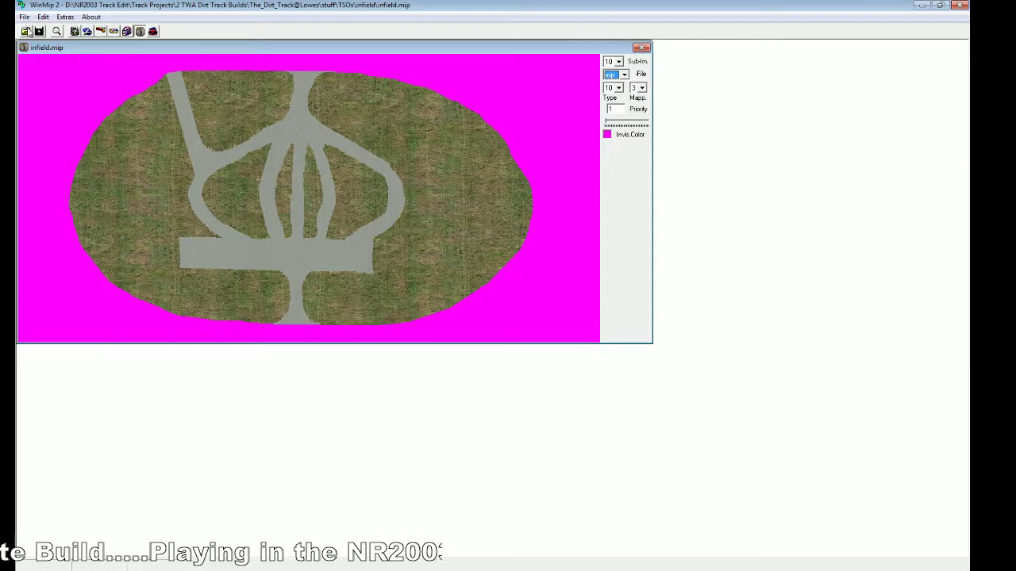
pyautogui.click(23, 16)
pyautogui.click(72, 57)
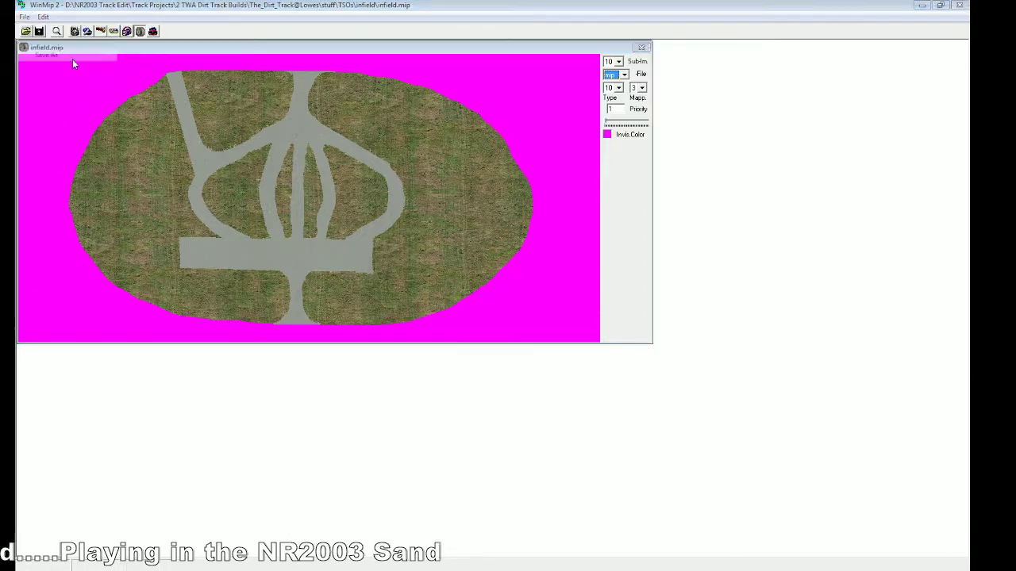
pyautogui.click(263, 331)
pyautogui.click(470, 367)
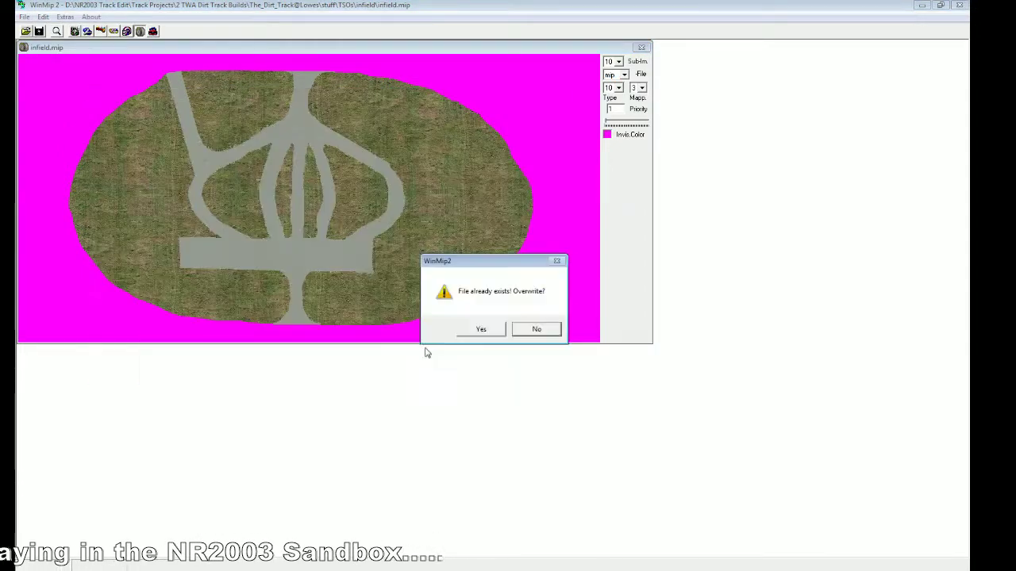
pyautogui.click(481, 329)
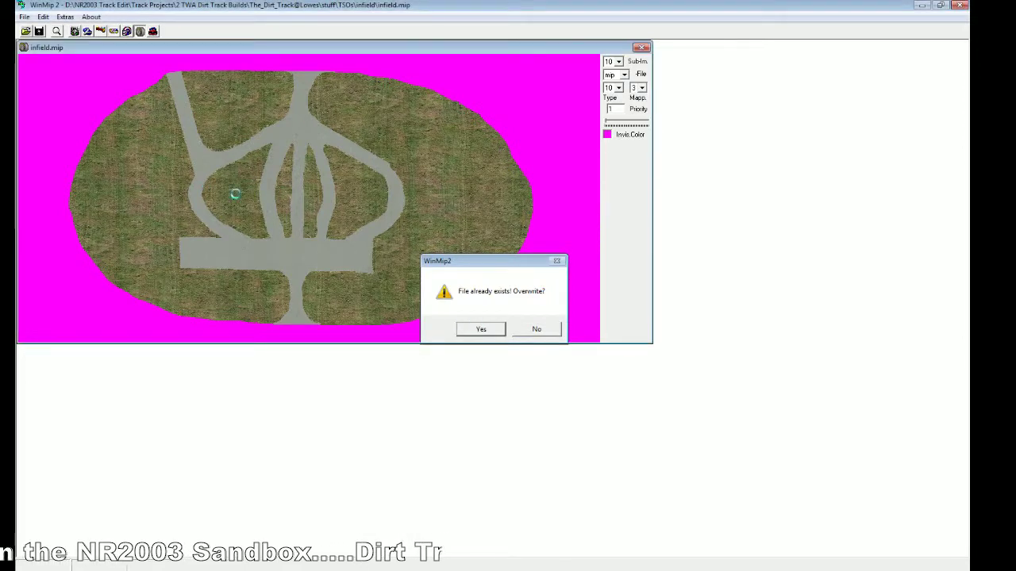
pyautogui.click(25, 16)
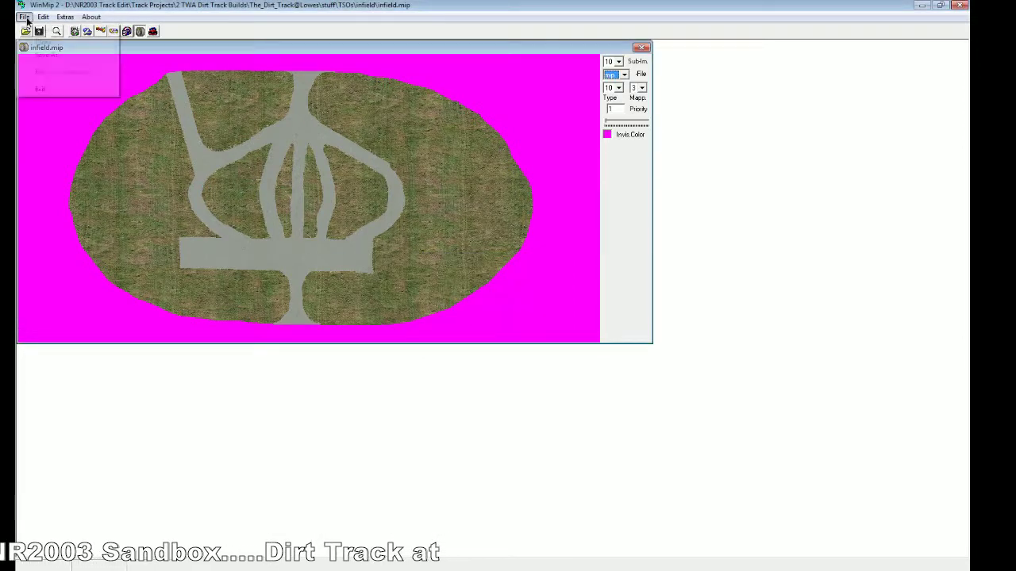
pyautogui.click(31, 43)
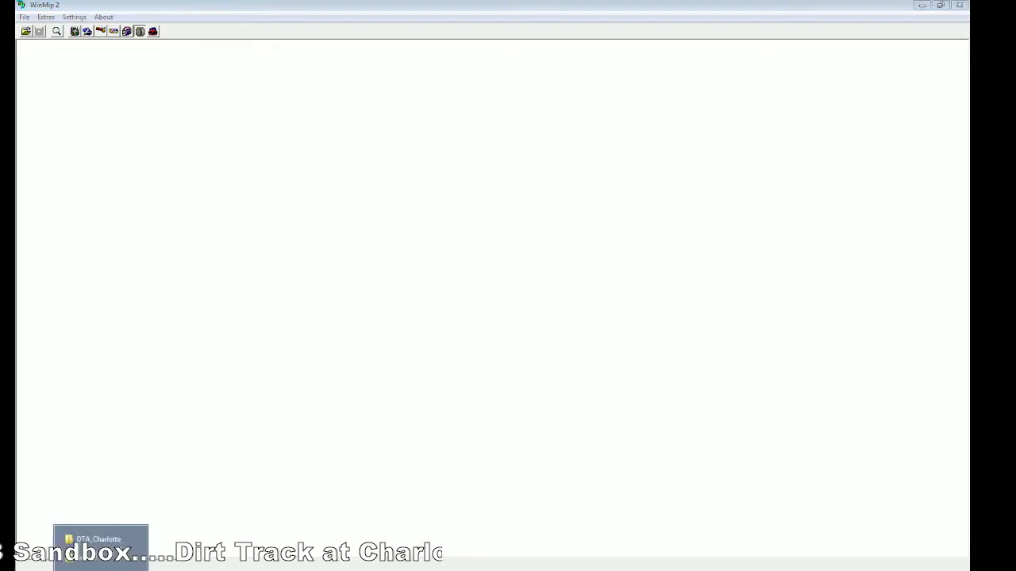
# Step: Switch to the infield folder in Windows Explorer, refresh it and copy the infield mip file
pyautogui.click(91, 560)
pyautogui.rightClick(367, 473)
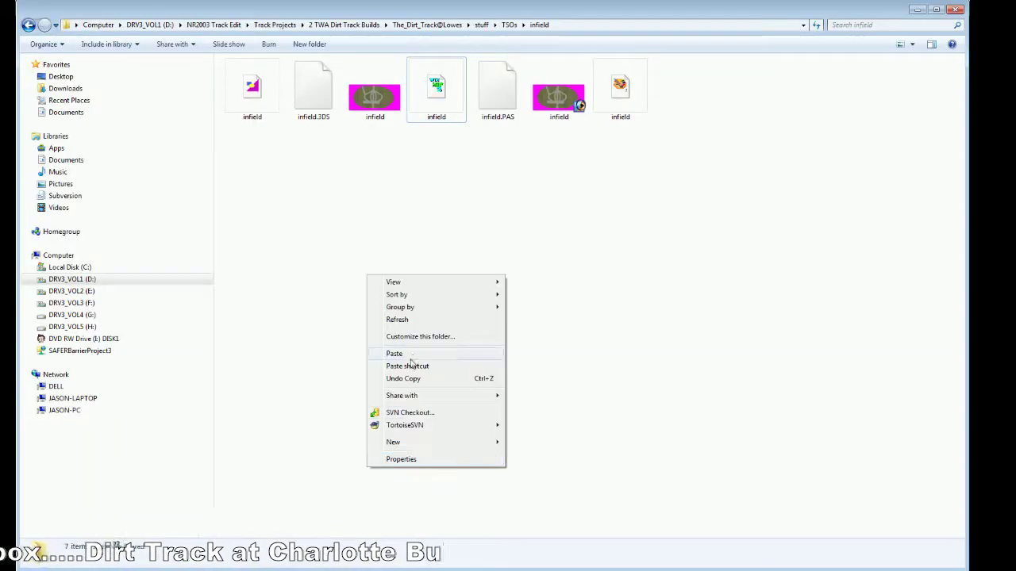
pyautogui.click(415, 318)
pyautogui.rightClick(422, 100)
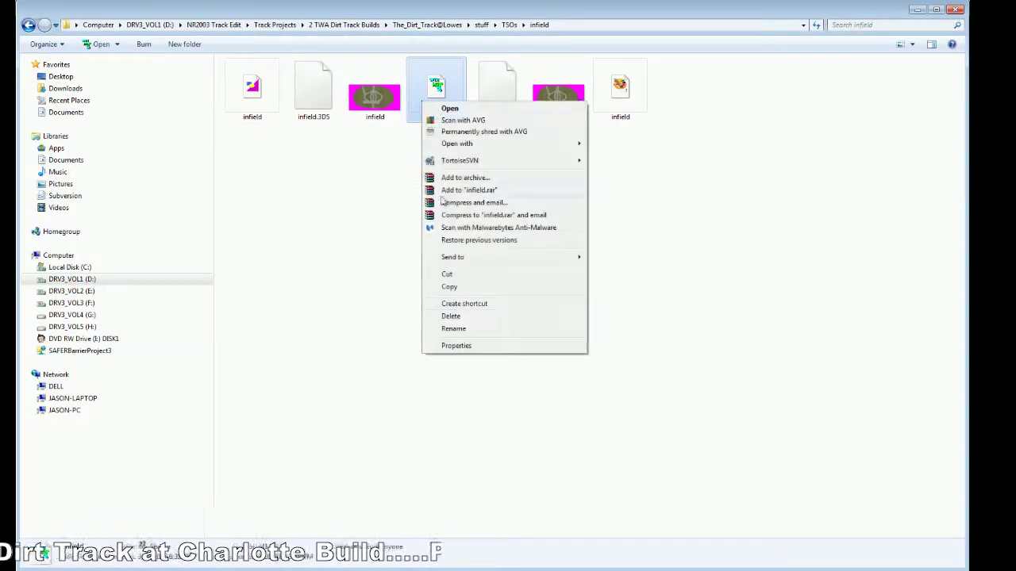
pyautogui.click(485, 299)
pyautogui.click(486, 300)
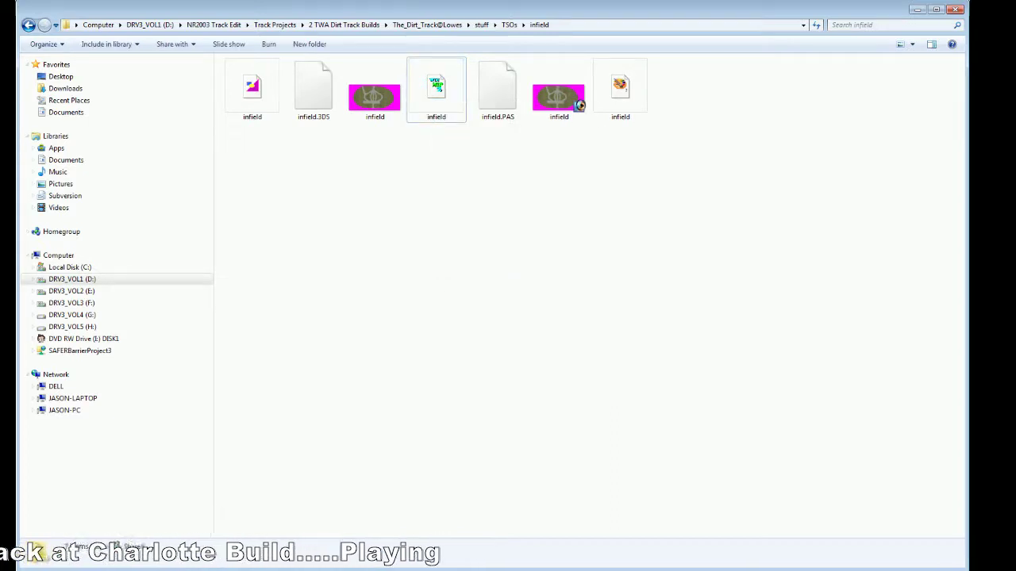
# Step: Paste the infield mip file into the DTA_Charlotte track folder, replacing the existing copy, and refresh the folder
pyautogui.press('BackSpace')
pyautogui.rightClick(456, 480)
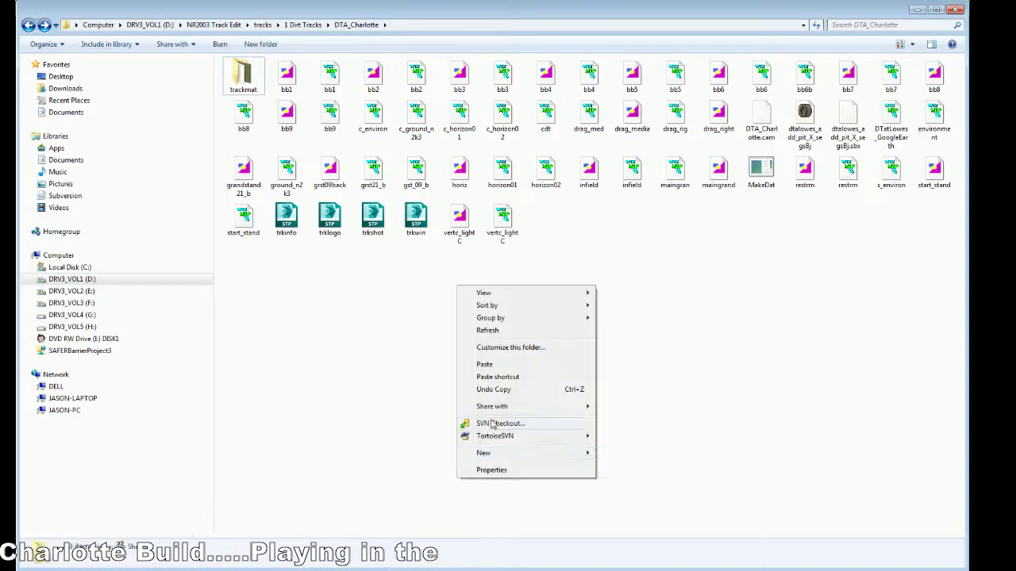
pyautogui.click(500, 336)
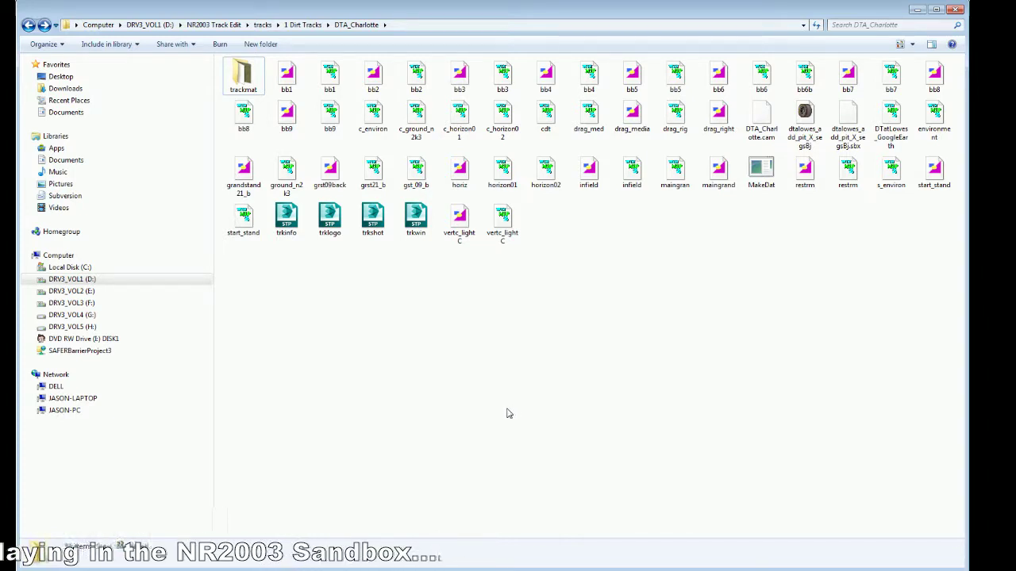
pyautogui.rightClick(500, 385)
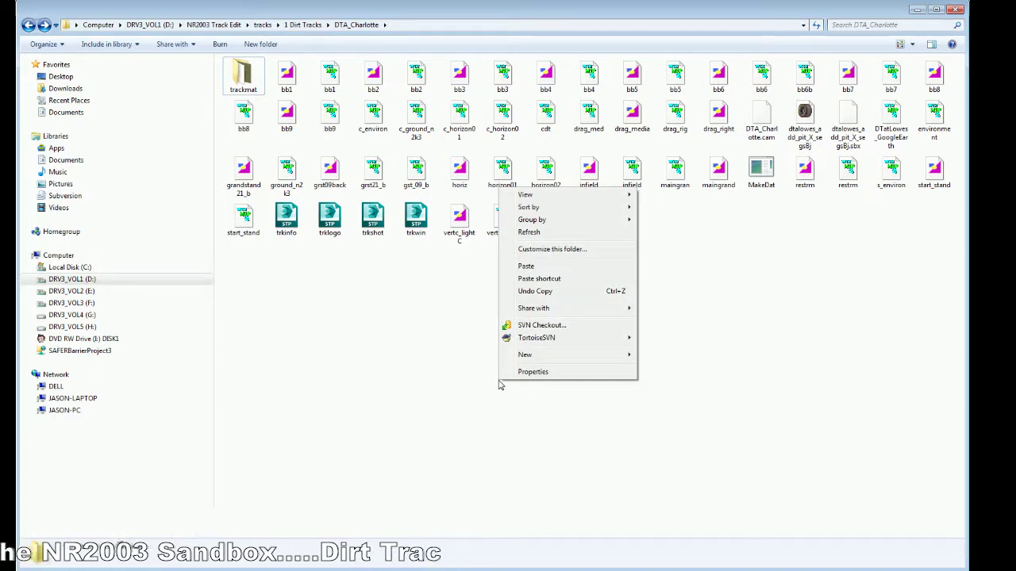
pyautogui.click(537, 267)
pyautogui.click(503, 246)
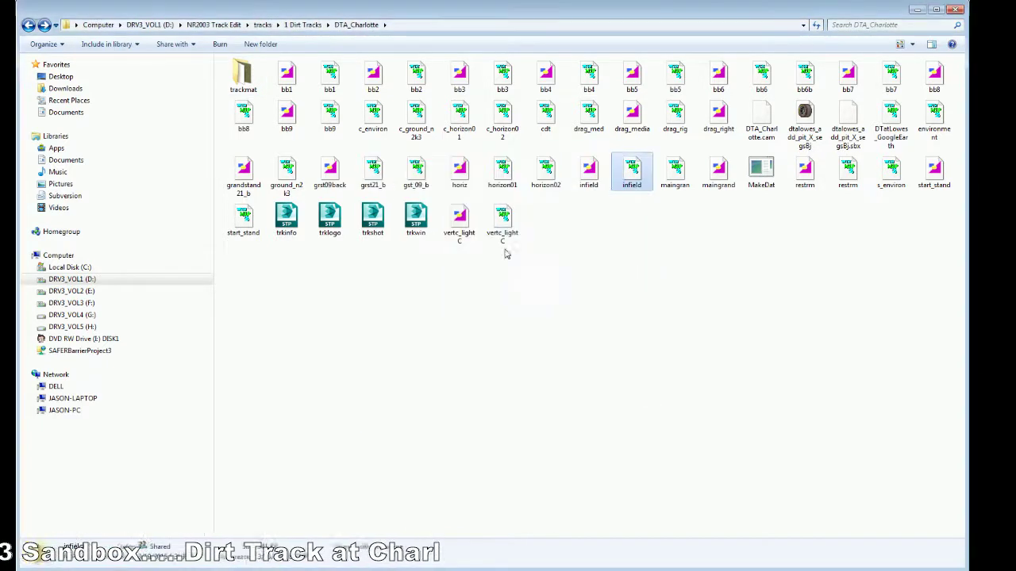
pyautogui.rightClick(539, 361)
pyautogui.click(569, 404)
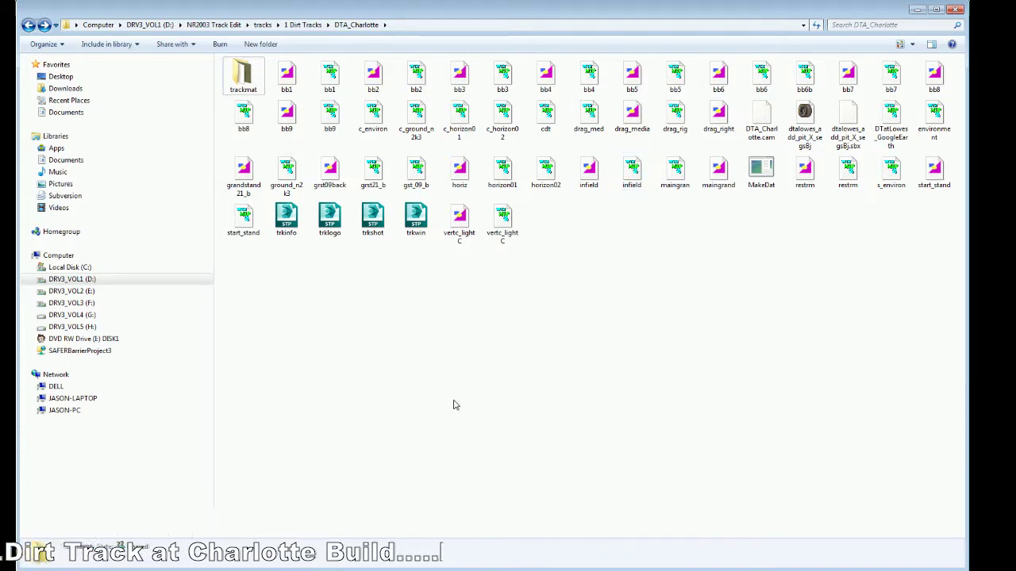
# Step: Switch to the main Sandbox window and start a new blank track
pyautogui.moveTo(206, 560)
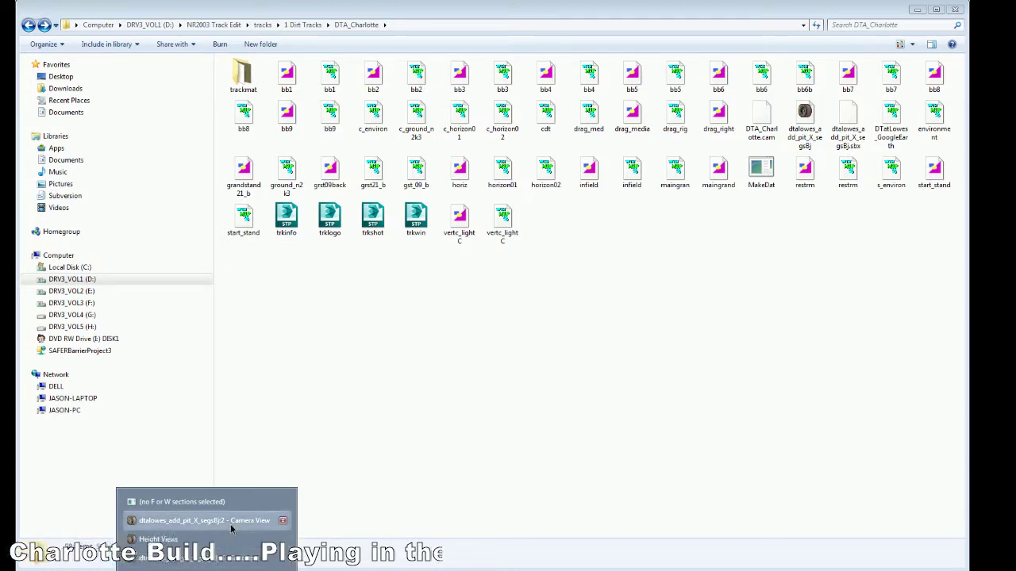
pyautogui.click(205, 521)
pyautogui.click(207, 559)
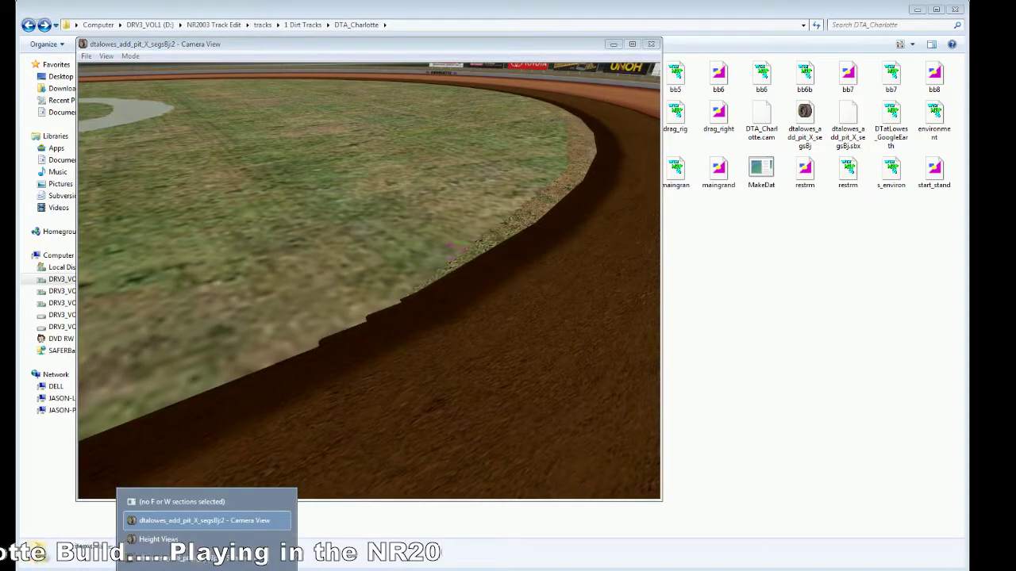
pyautogui.click(222, 564)
pyautogui.click(24, 17)
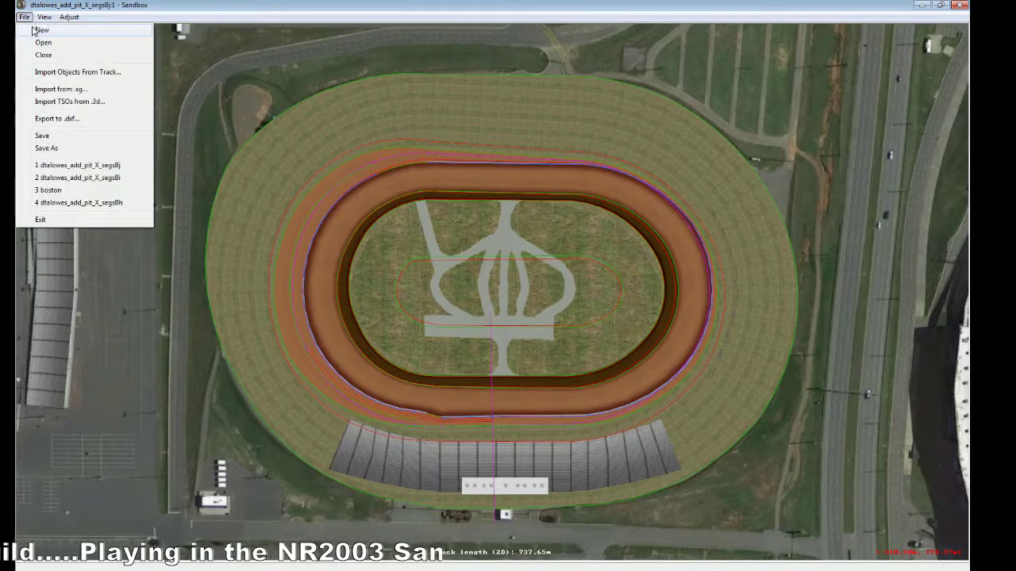
pyautogui.click(30, 28)
# Step: Open the dtalowes_add_pit_X_segsBj track from the DTA_Charlotte folder
pyautogui.click(26, 17)
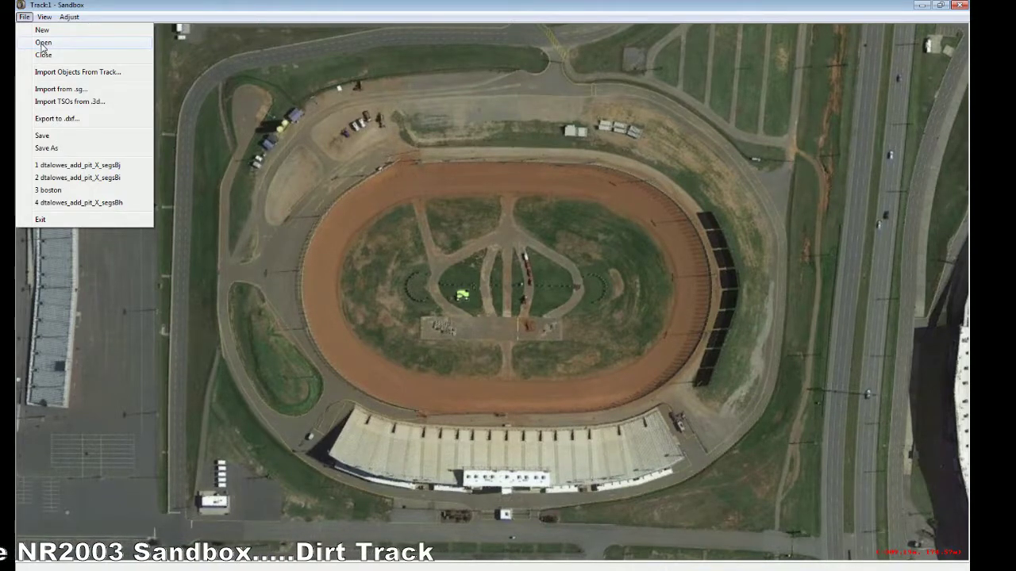
pyautogui.click(42, 44)
pyautogui.click(465, 274)
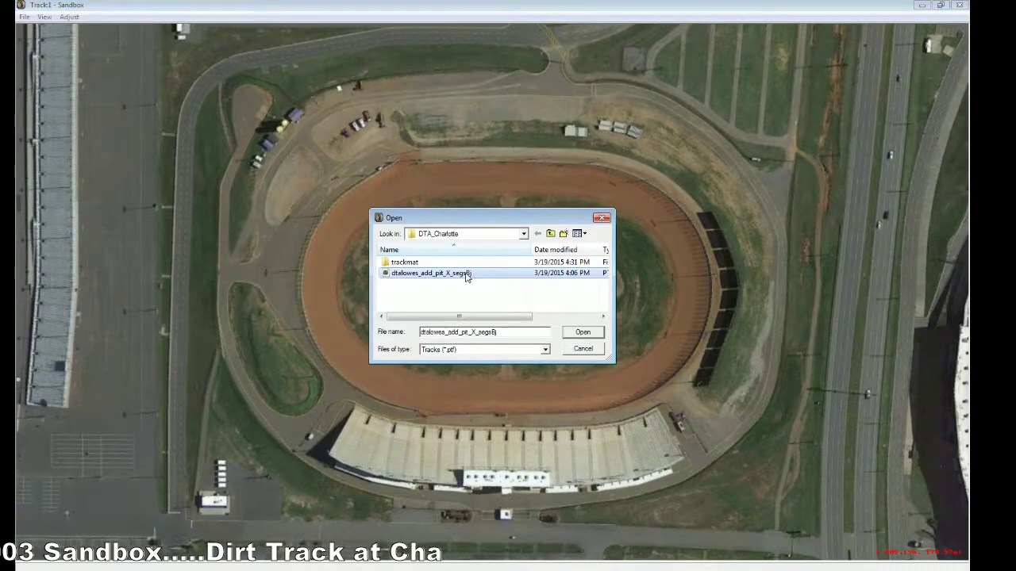
pyautogui.click(586, 334)
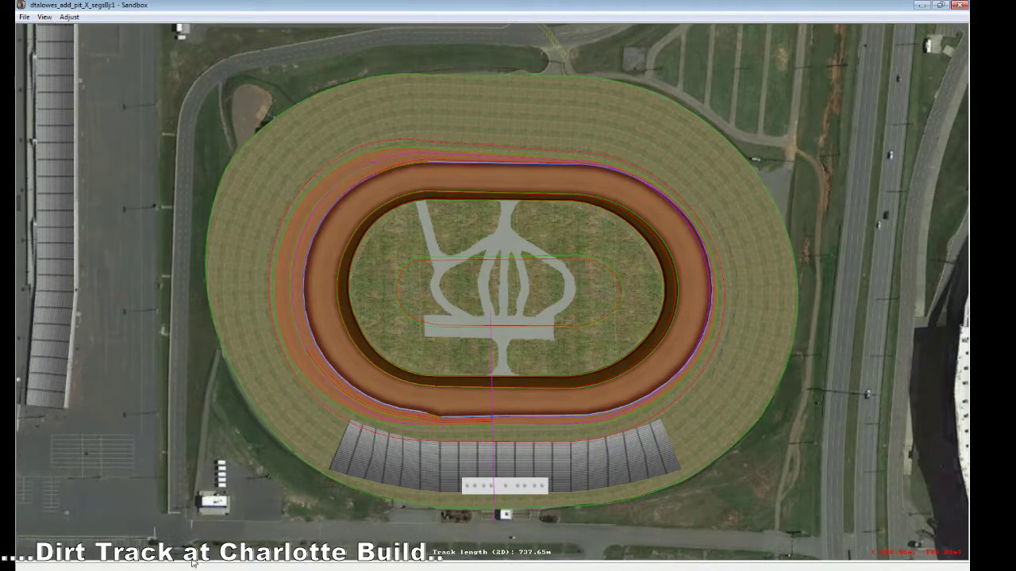
# Step: Bring up the track's Camera View window and set it to Slew Mode
pyautogui.moveTo(207, 568)
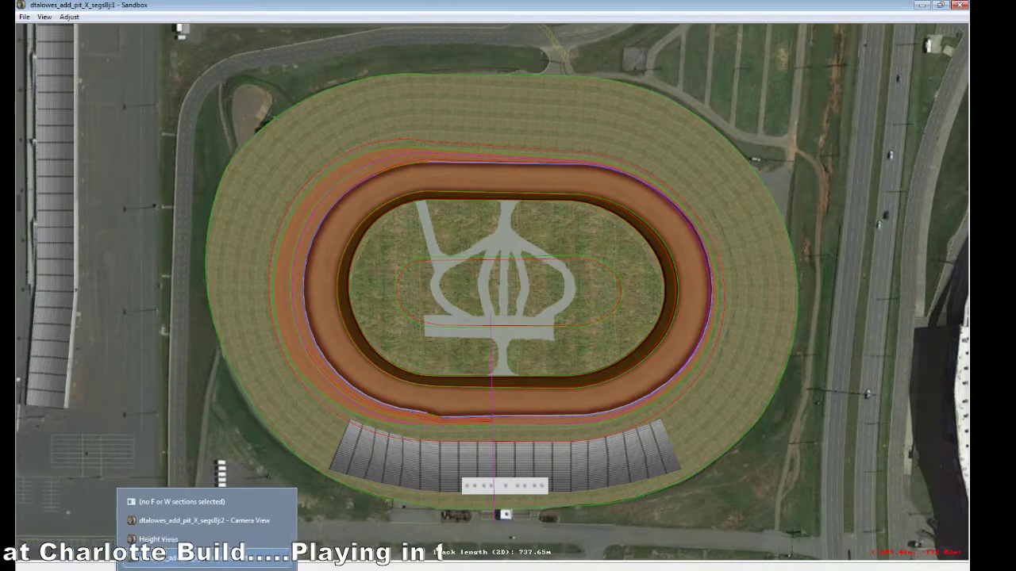
pyautogui.click(241, 522)
pyautogui.click(130, 55)
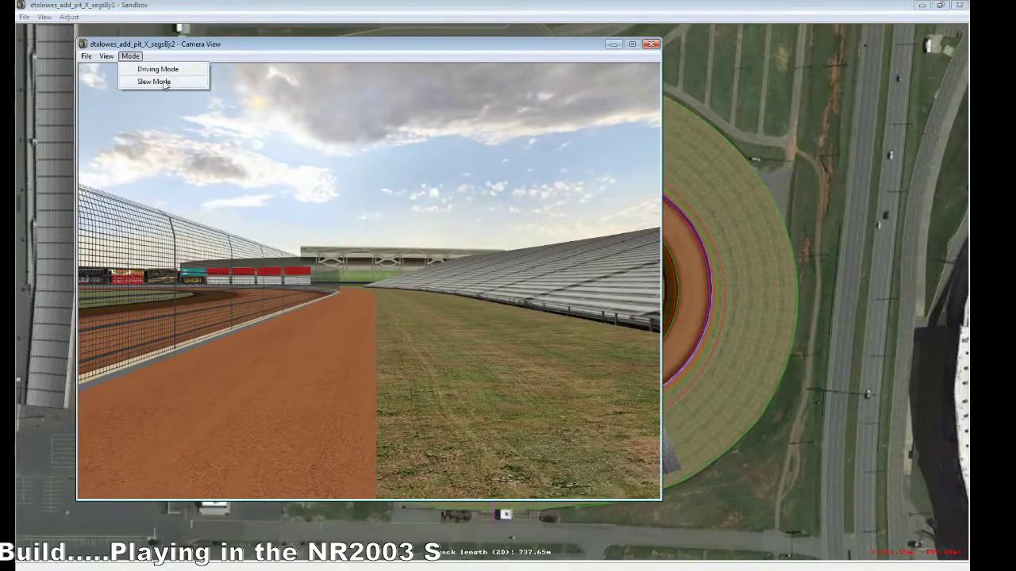
pyautogui.click(148, 82)
# Step: Move the camera along the inside of the track and examine the infield texture's edges against the dirt
pyautogui.press('Up')
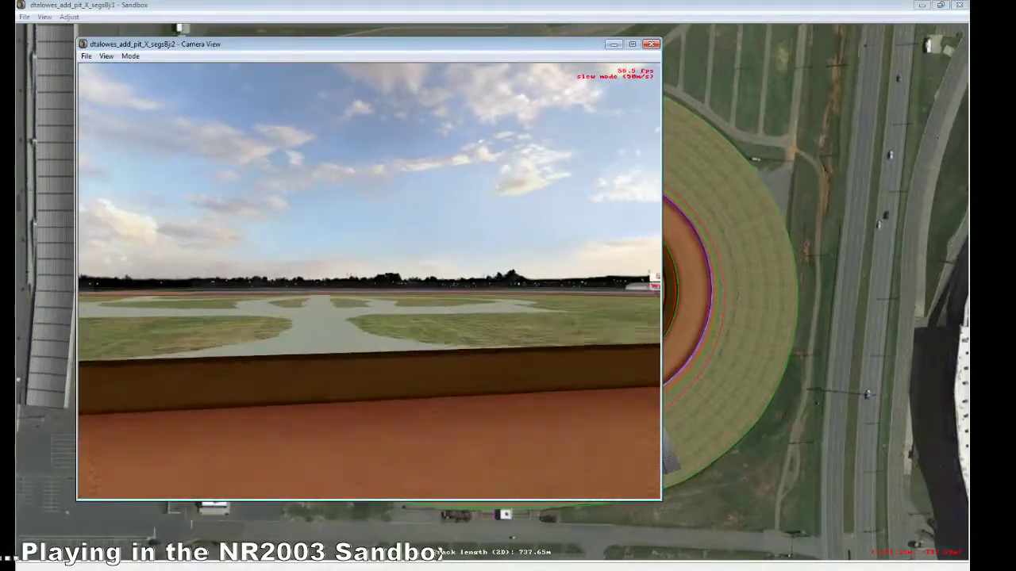
pyautogui.press('Up')
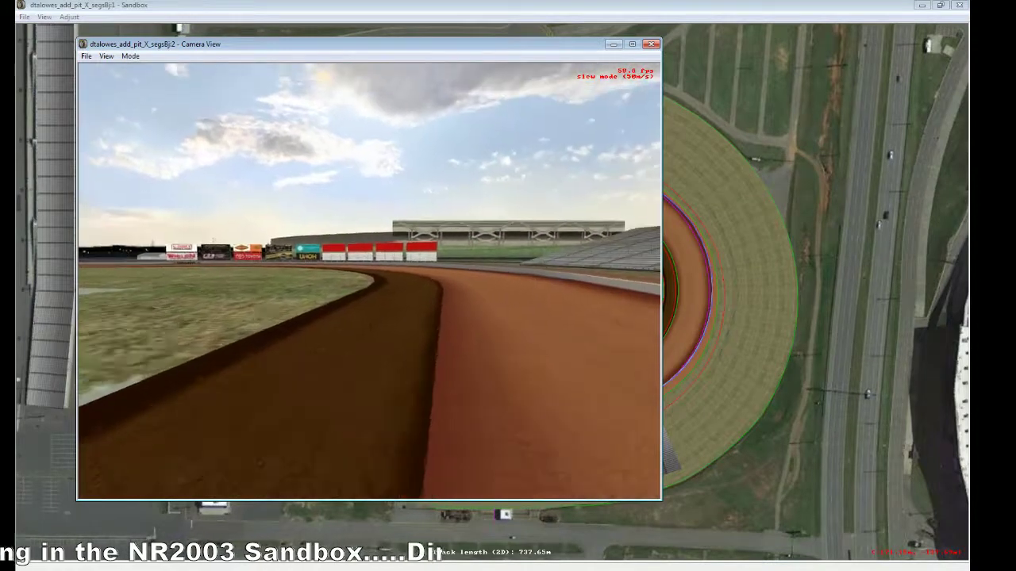
pyautogui.press('Up')
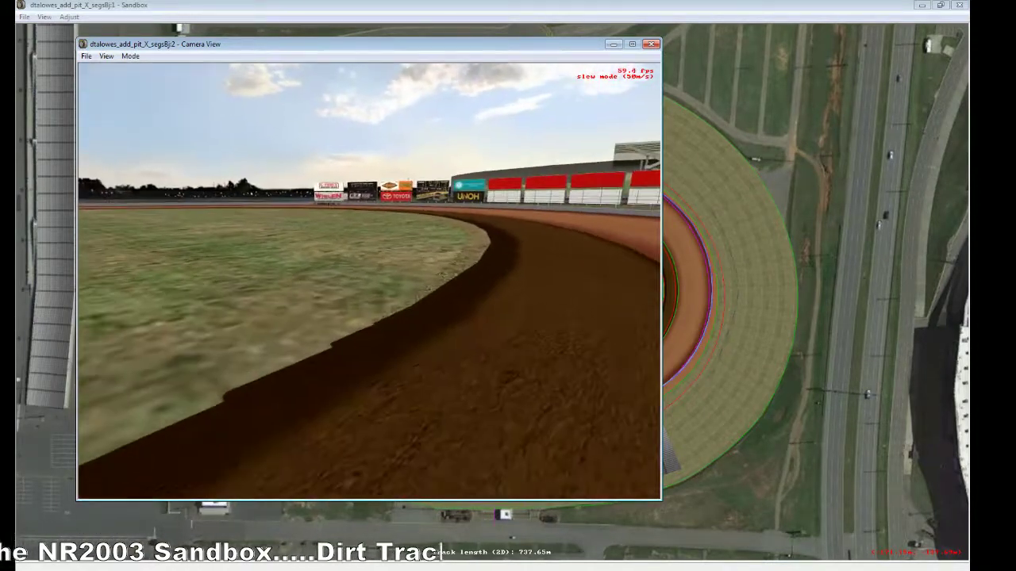
pyautogui.press('Up')
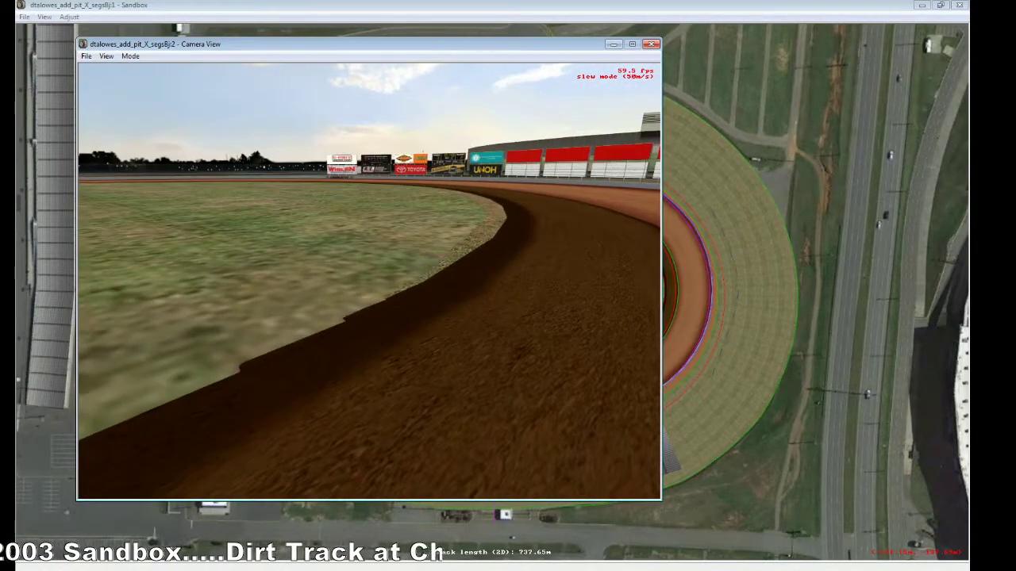
pyautogui.press('Up')
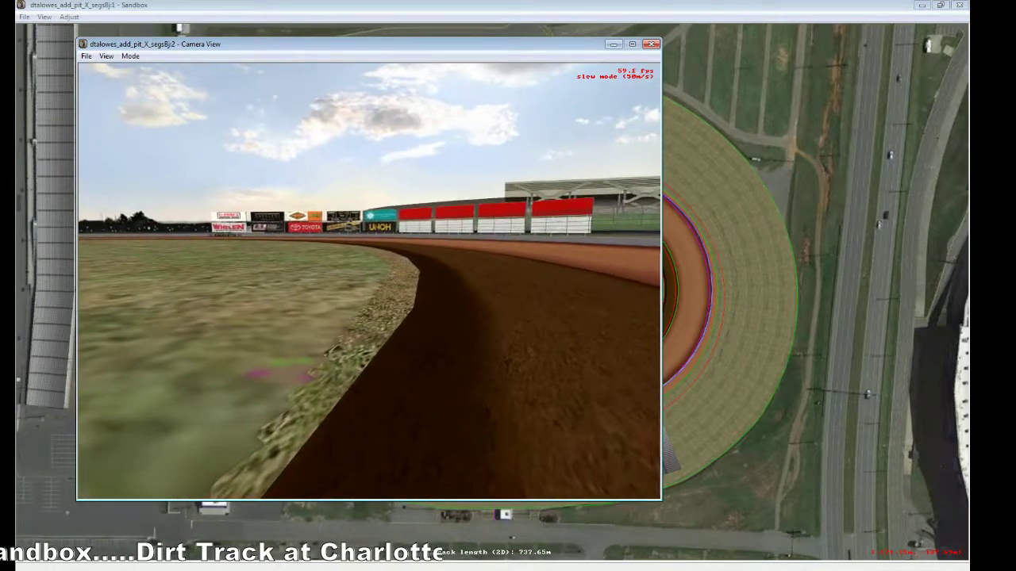
pyautogui.press('Up')
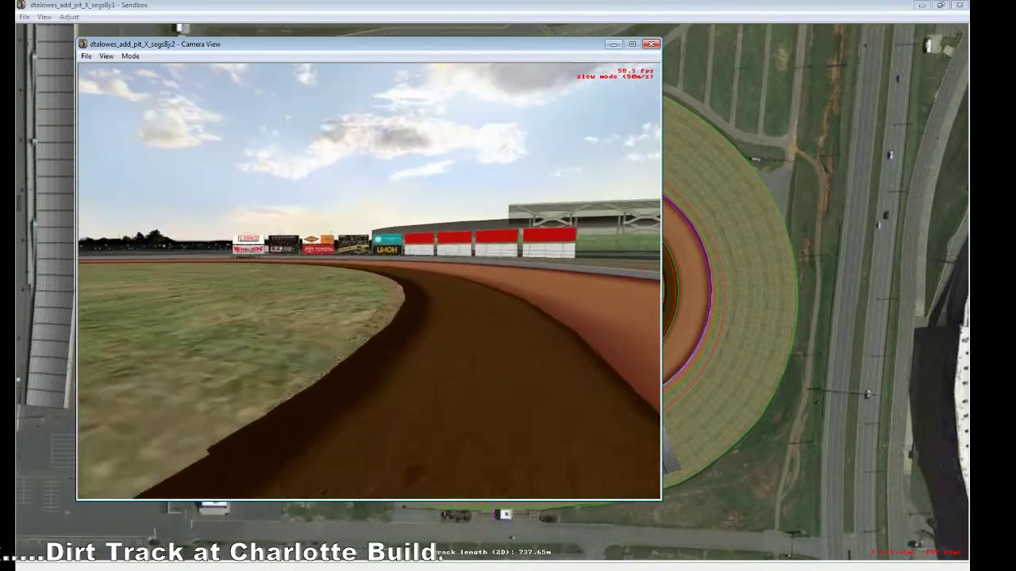
pyautogui.press('Left')
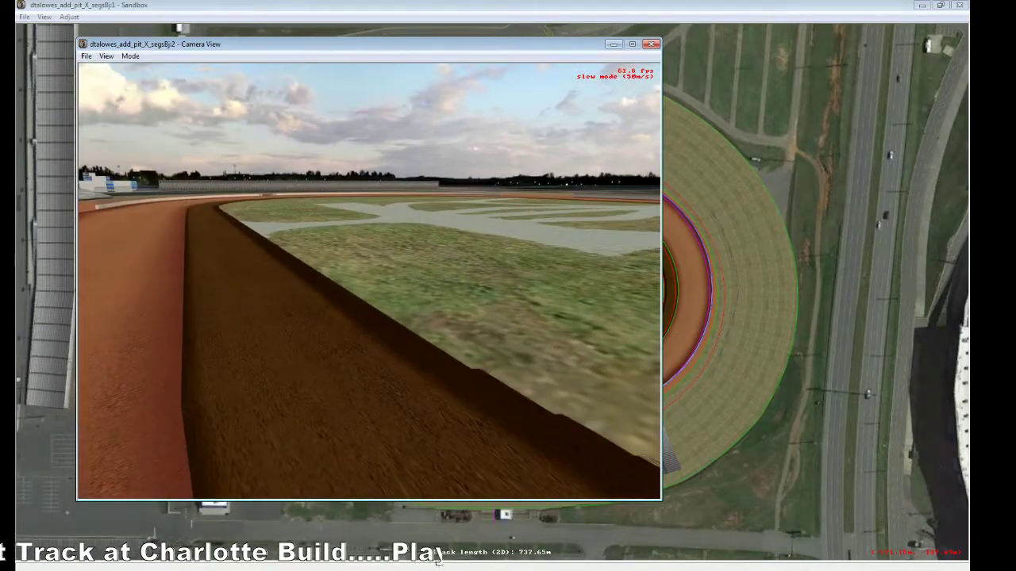
pyautogui.press('Up')
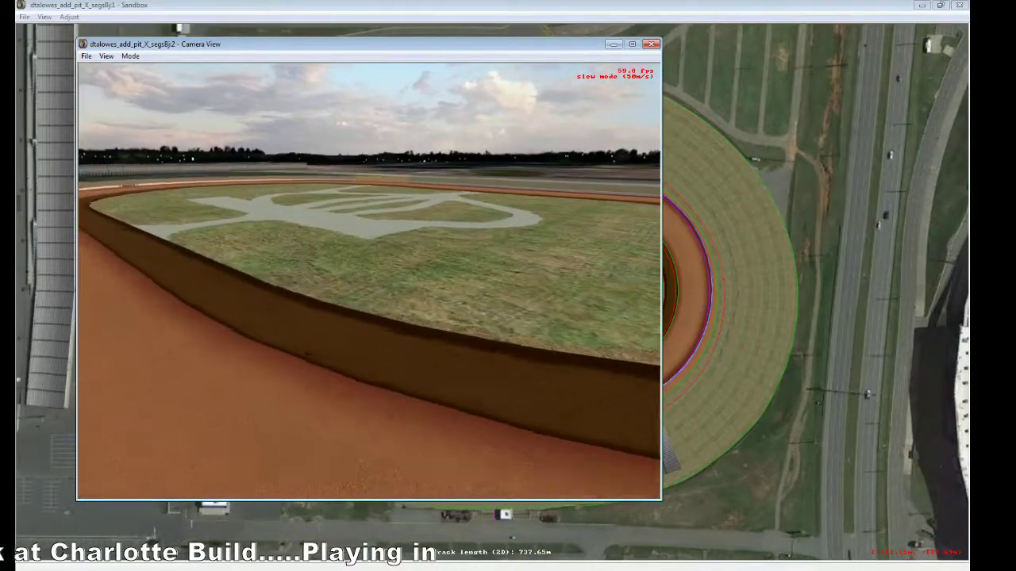
pyautogui.press('Up')
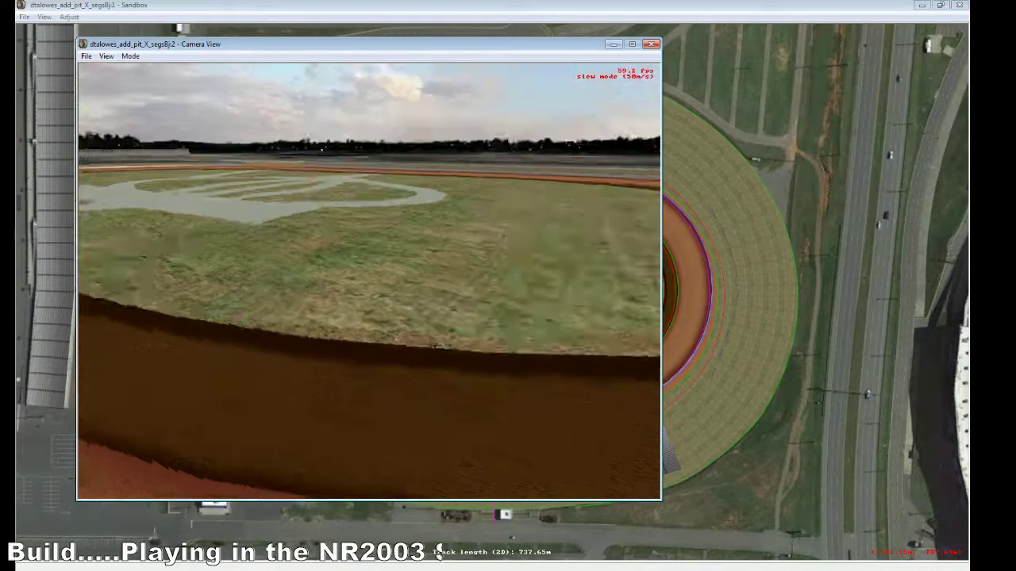
pyautogui.press('Right')
pyautogui.press('Left')
pyautogui.press('Left')
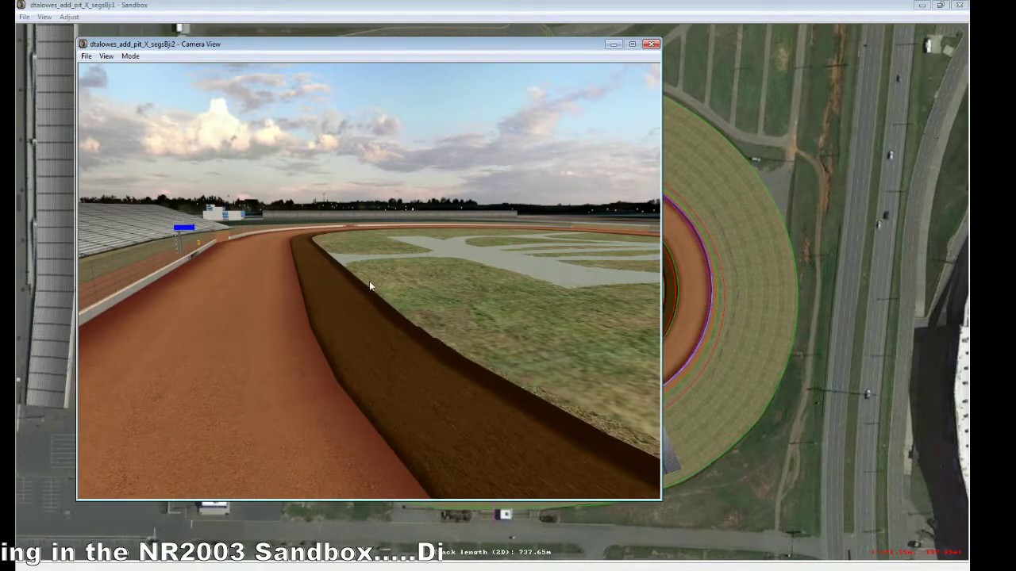
pyautogui.click(379, 32)
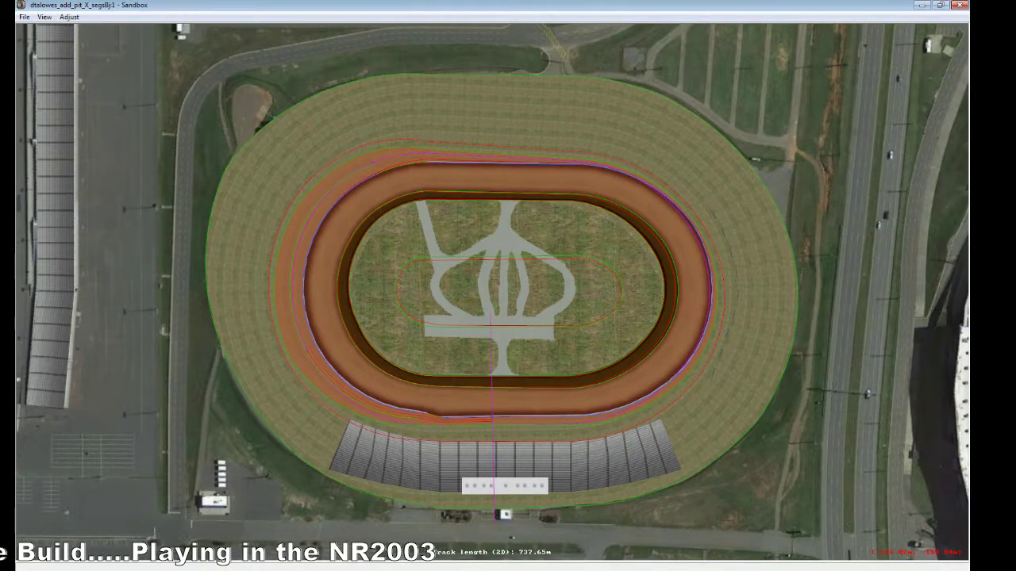
# Step: Switch to Paint Shop Pro and show the infield image at normal 1:1 size
pyautogui.moveTo(207, 567)
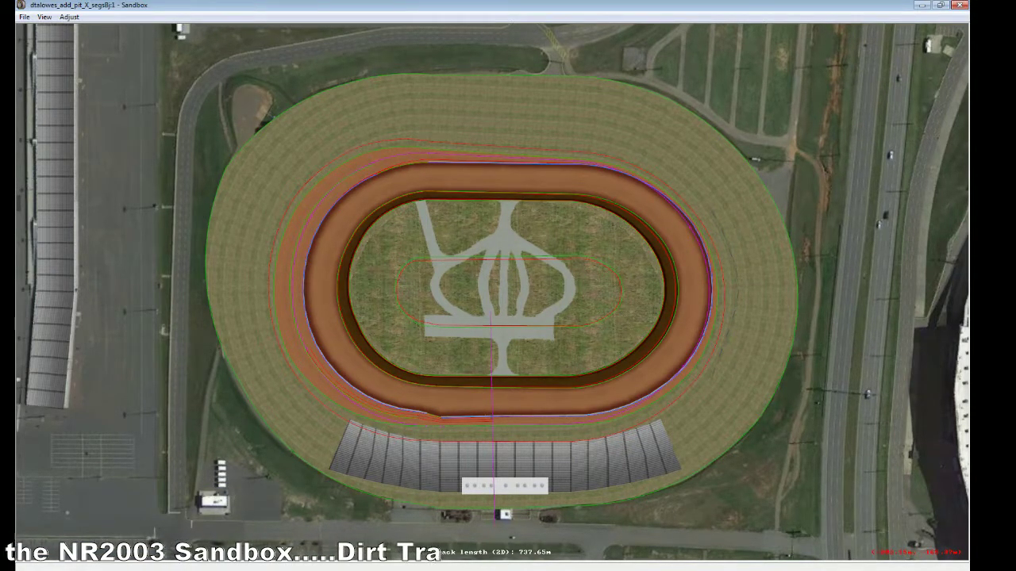
pyautogui.click(249, 568)
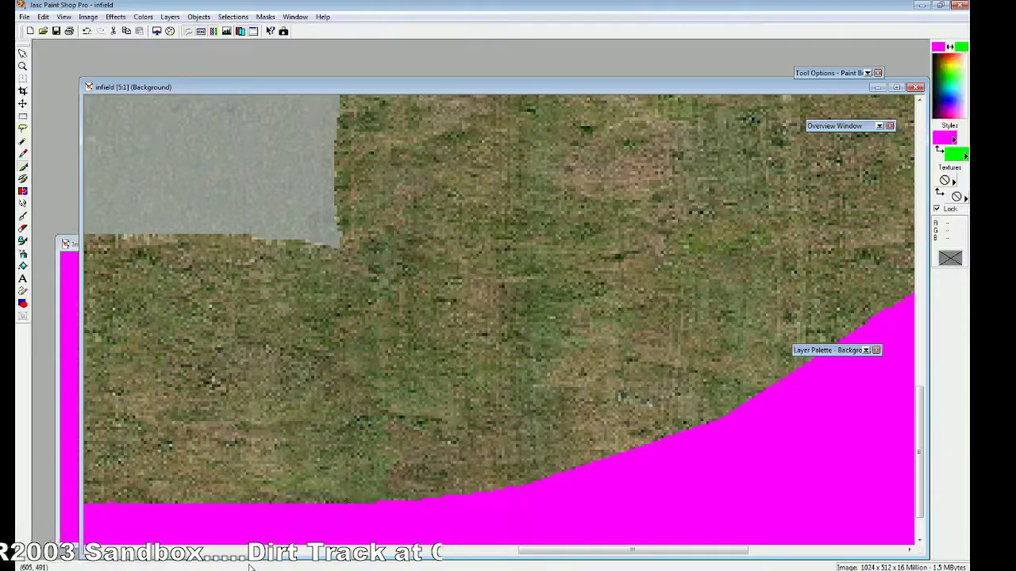
pyautogui.click(64, 17)
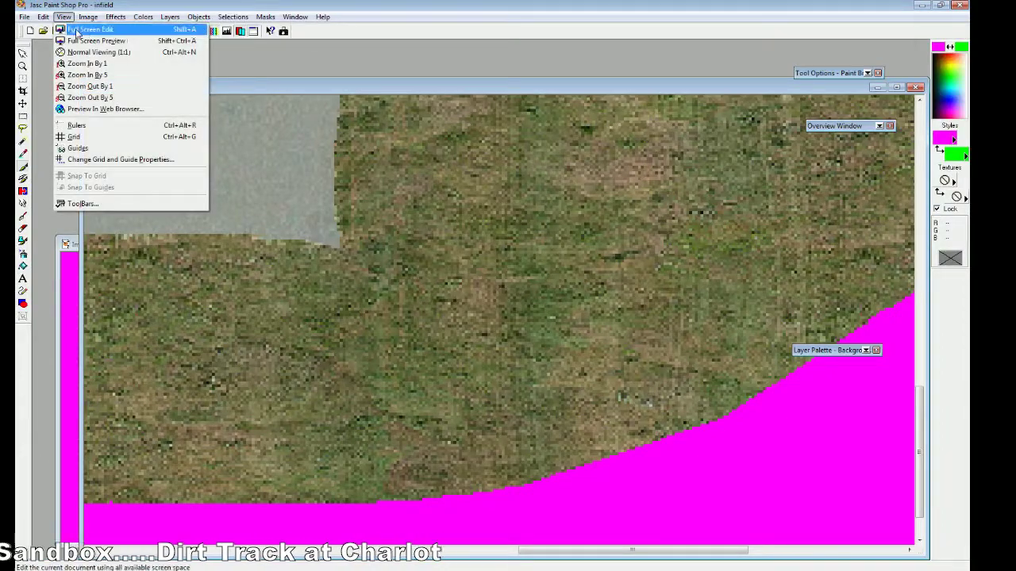
pyautogui.click(89, 55)
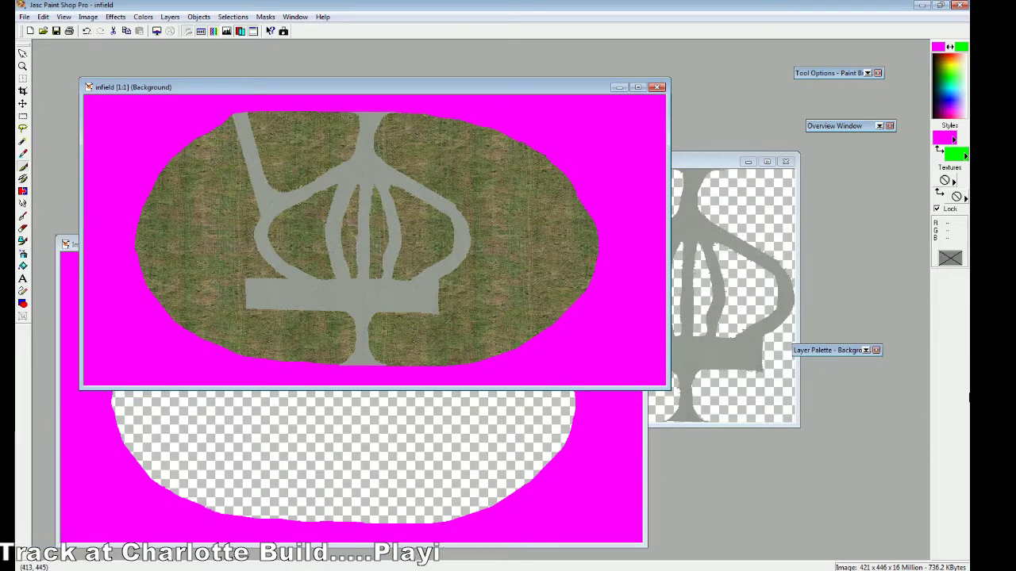
# Step: Close the infield image and close Image2 without saving its changes
pyautogui.moveTo(837, 349)
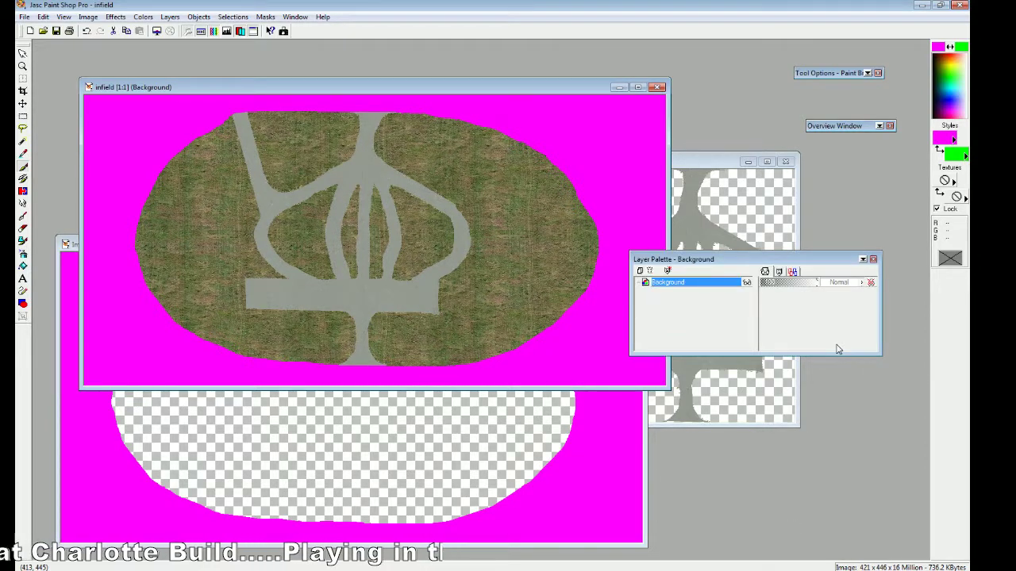
pyautogui.click(25, 16)
pyautogui.click(40, 53)
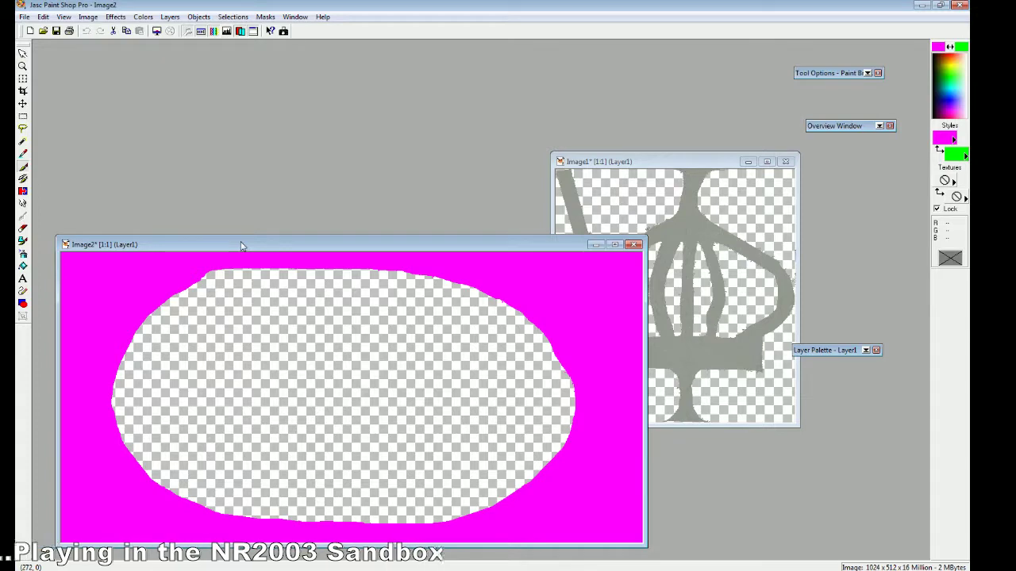
pyautogui.click(24, 16)
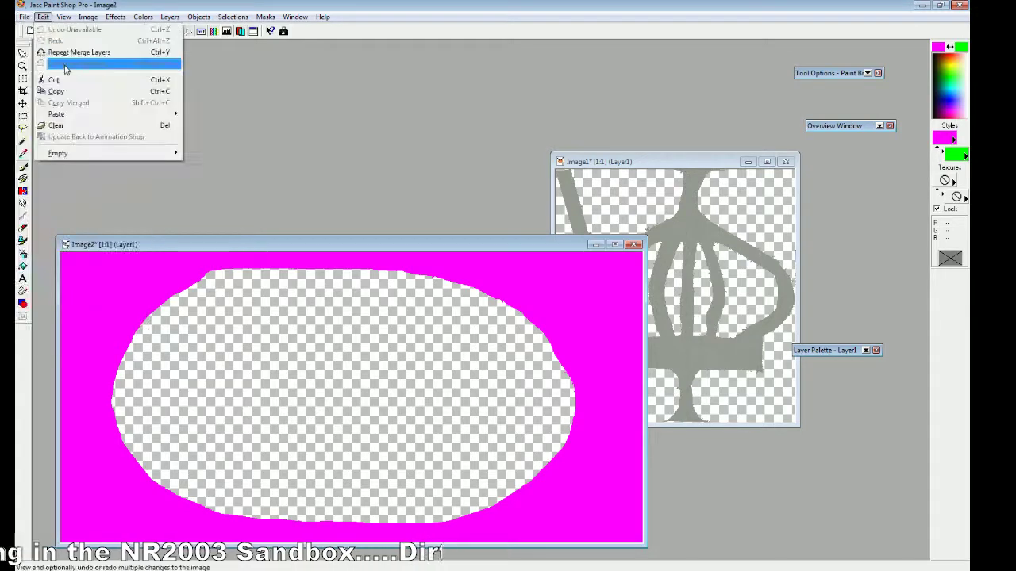
pyautogui.click(38, 63)
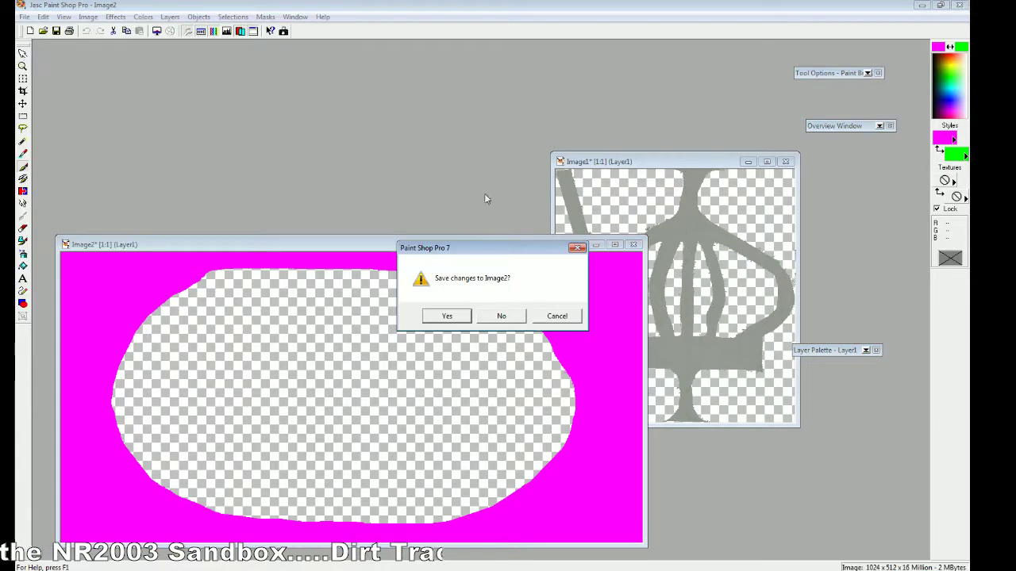
pyautogui.click(499, 316)
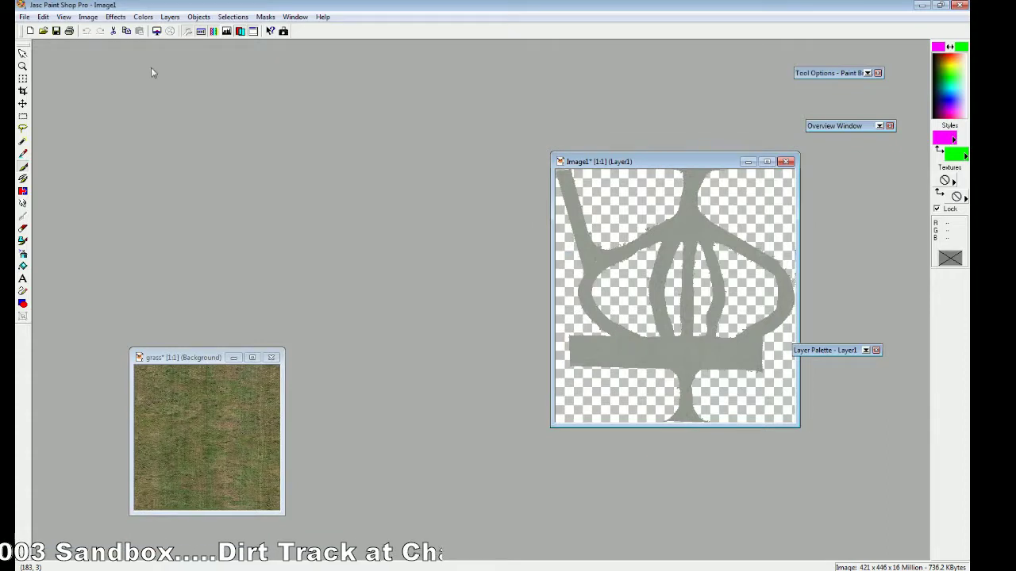
# Step: Close Image1 and the grass image without saving their changes, and minimize the image editor
pyautogui.click(25, 17)
pyautogui.click(40, 62)
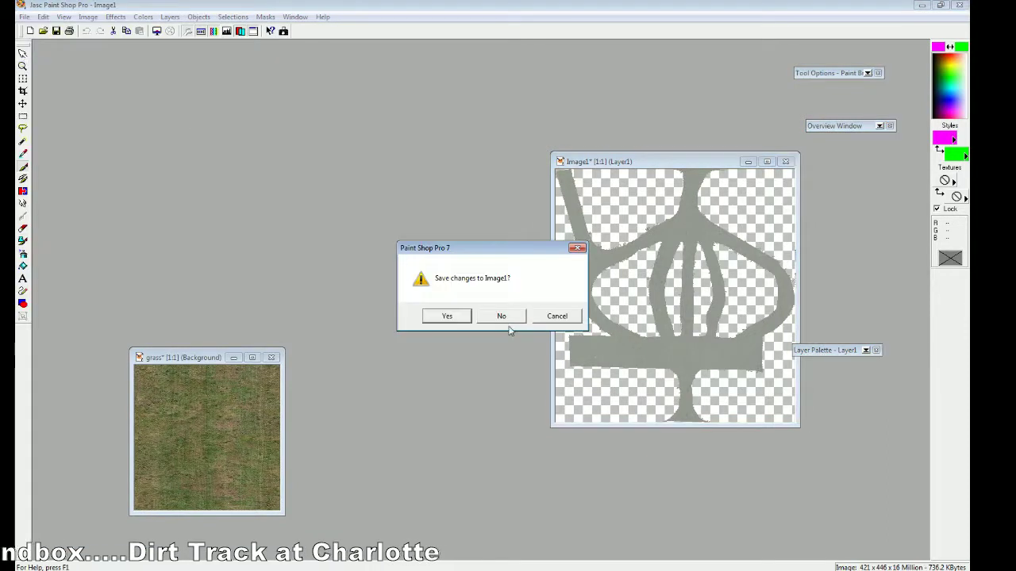
pyautogui.click(499, 316)
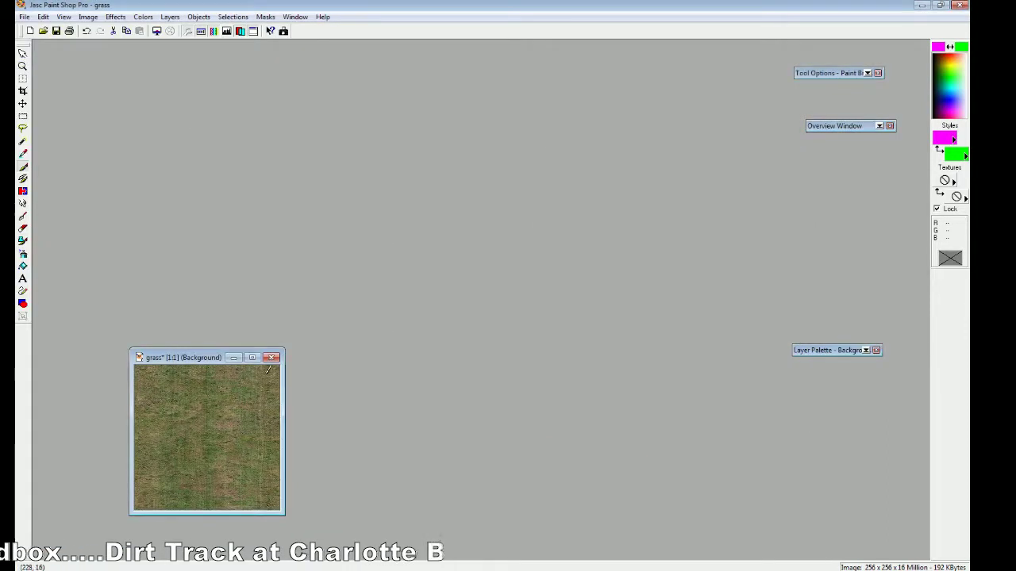
pyautogui.click(25, 17)
pyautogui.click(40, 62)
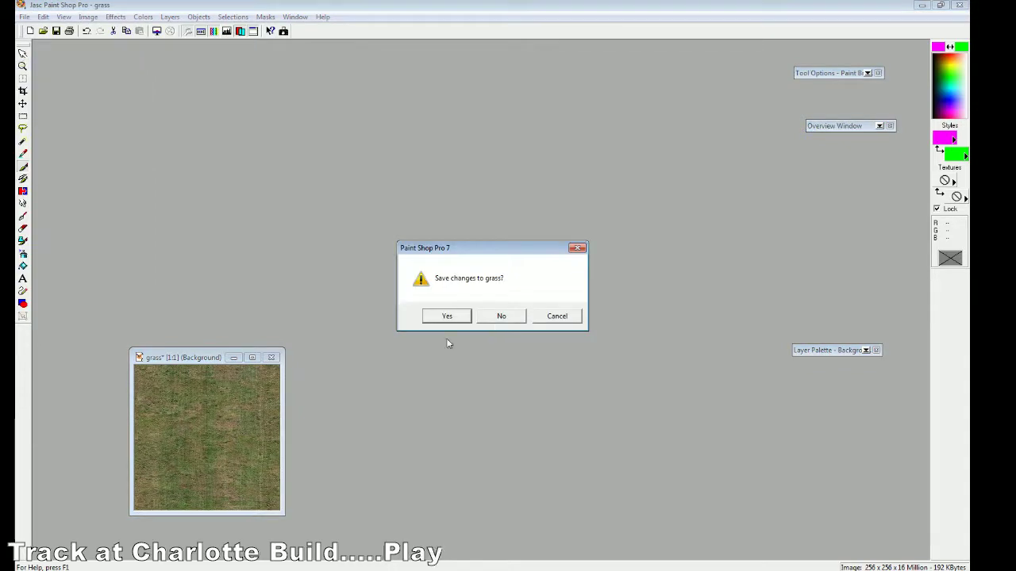
pyautogui.click(501, 317)
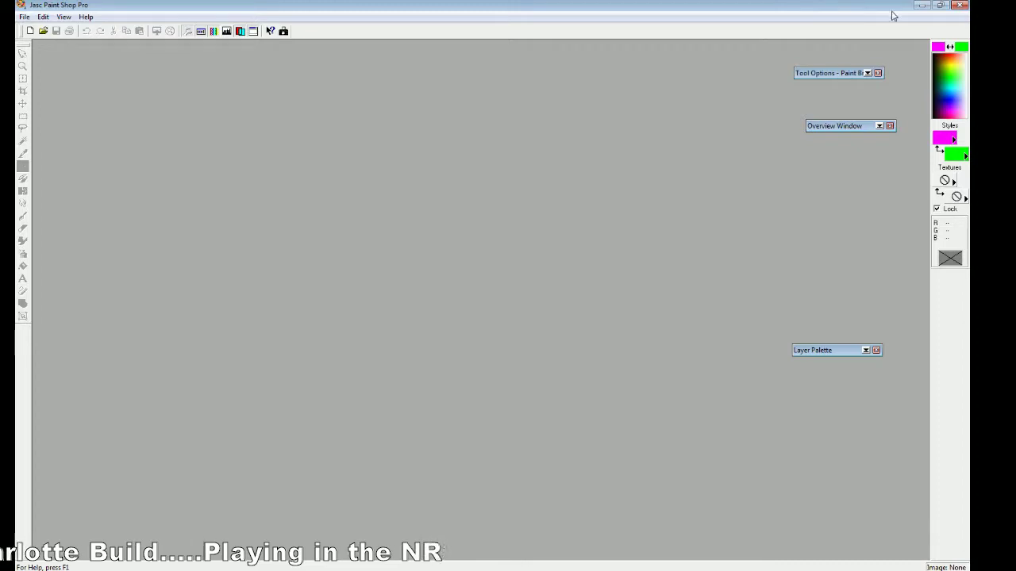
pyautogui.click(919, 5)
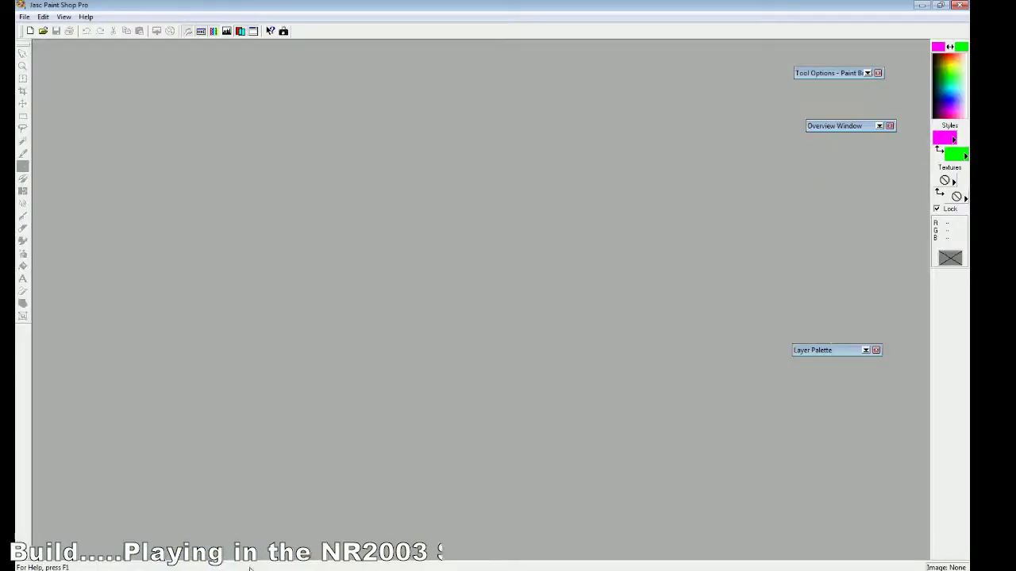
# Step: Start opening an image and browse through Track Projects in NR2003 Track Edit to the stuff folder of The_Dirt_Track@Lowes
pyautogui.click(43, 31)
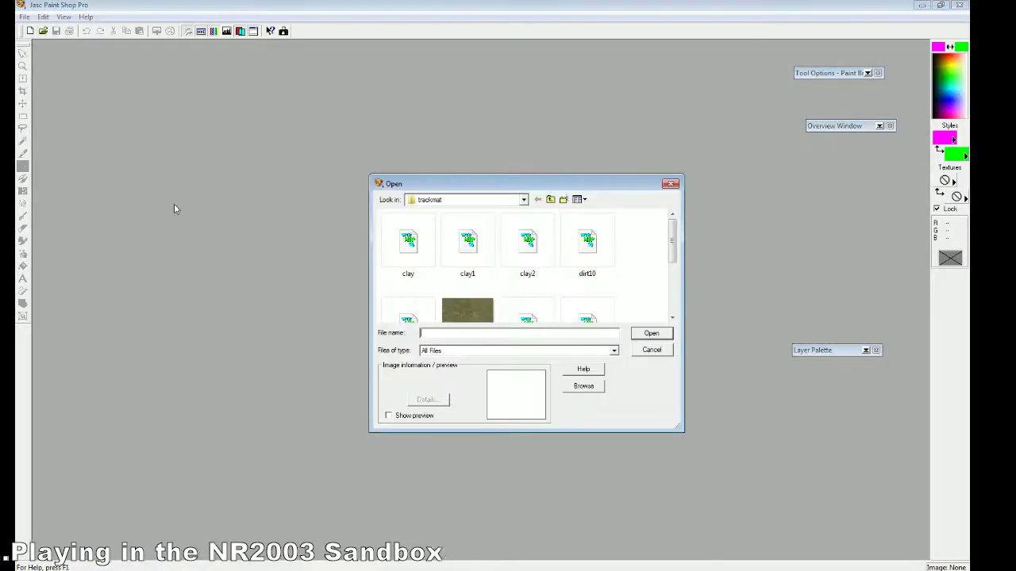
pyautogui.click(524, 199)
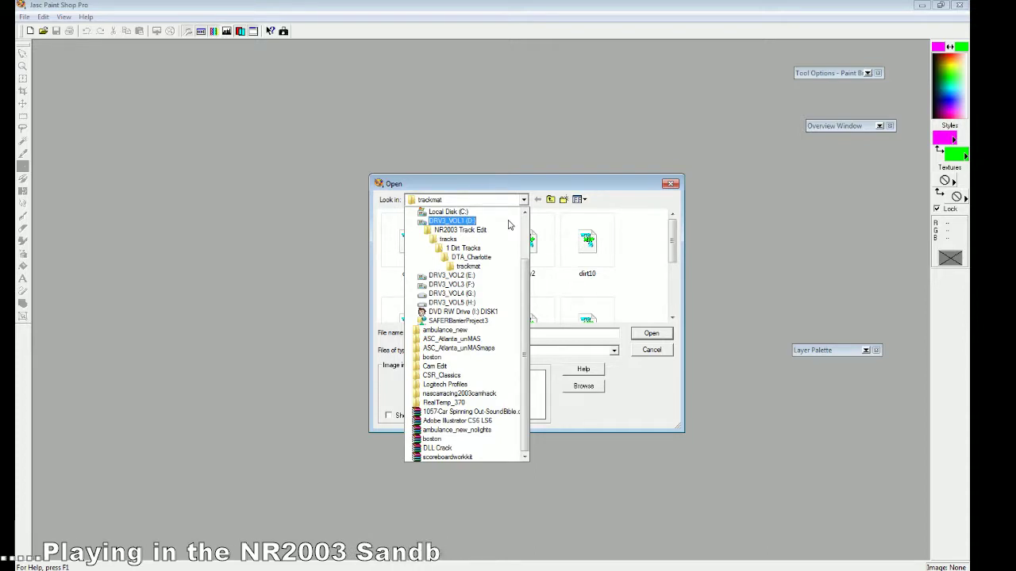
pyautogui.press('Up')
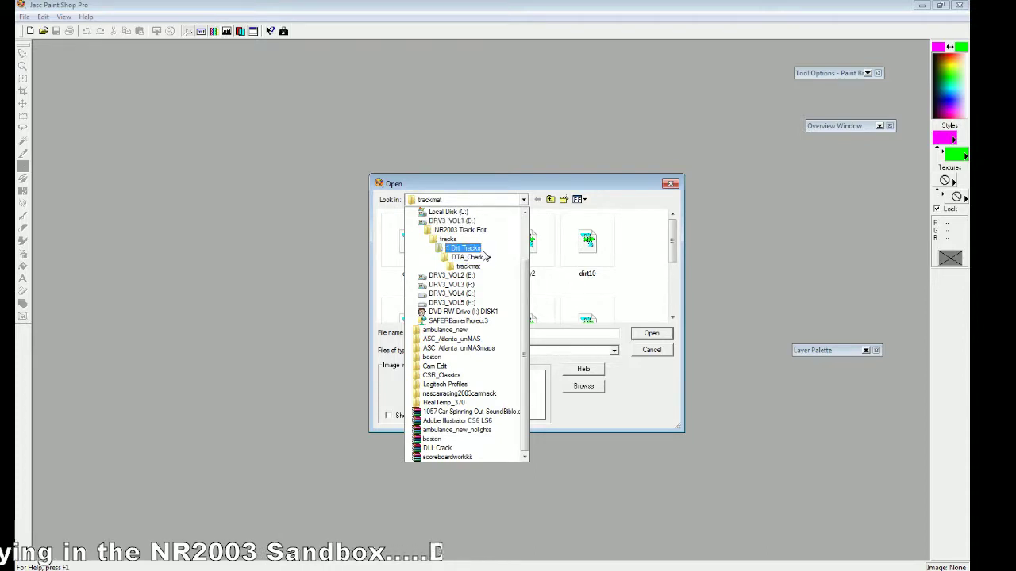
pyautogui.click(480, 230)
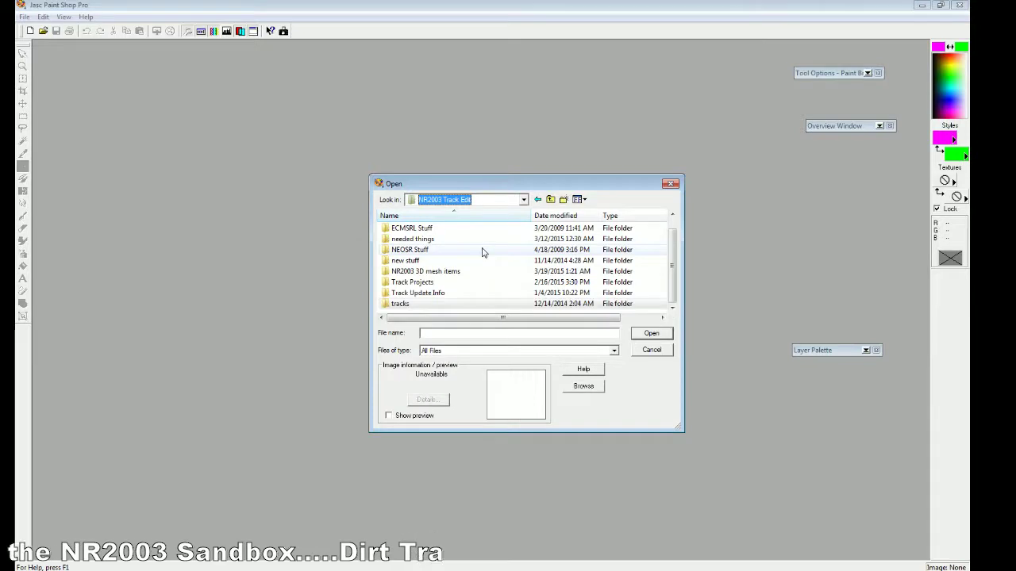
pyautogui.doubleClick(416, 281)
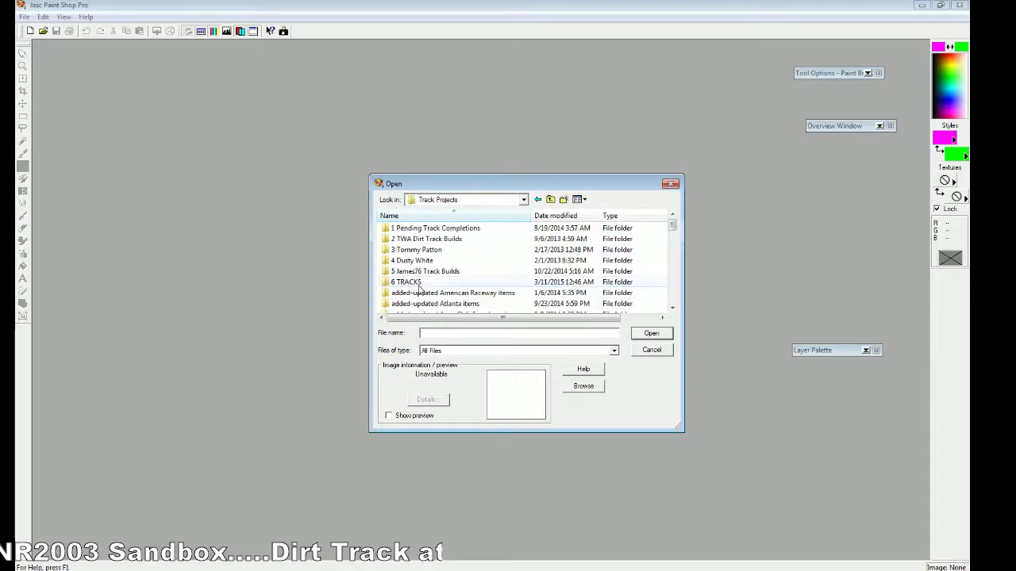
pyautogui.doubleClick(432, 240)
pyautogui.doubleClick(434, 239)
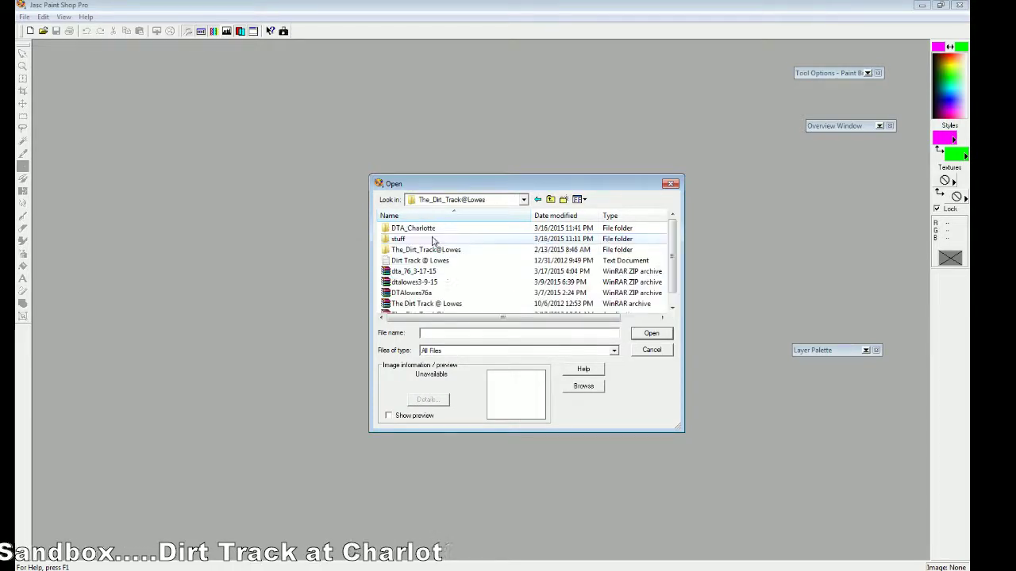
pyautogui.doubleClick(398, 239)
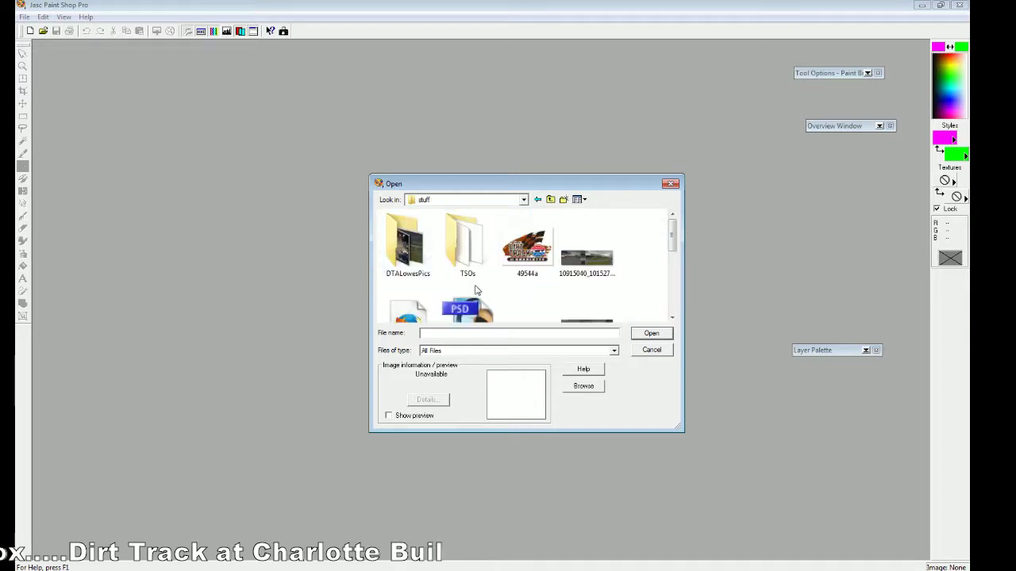
# Step: Open the bb6b bitmap from the 3DS folder inside TSOs/billboards
pyautogui.doubleClick(466, 242)
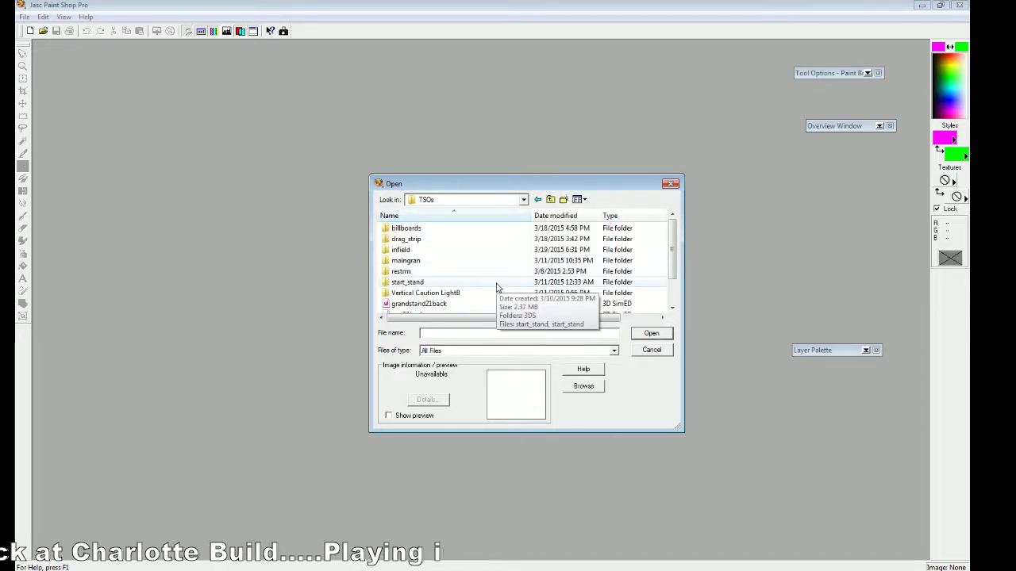
pyautogui.doubleClick(412, 228)
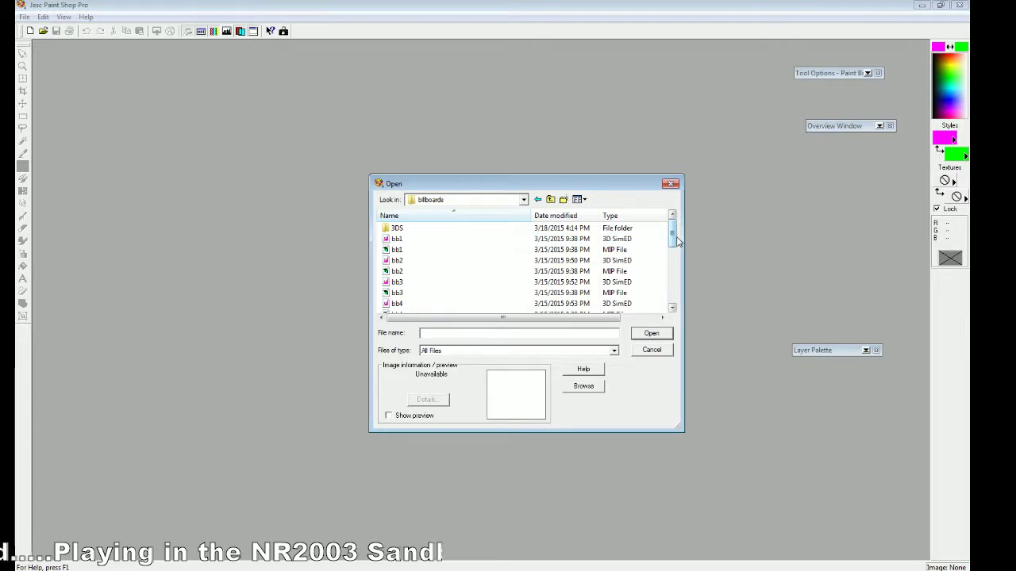
pyautogui.moveTo(677, 243)
pyautogui.mouseDown()
pyautogui.moveTo(673, 292)
pyautogui.moveTo(673, 226)
pyautogui.mouseUp()
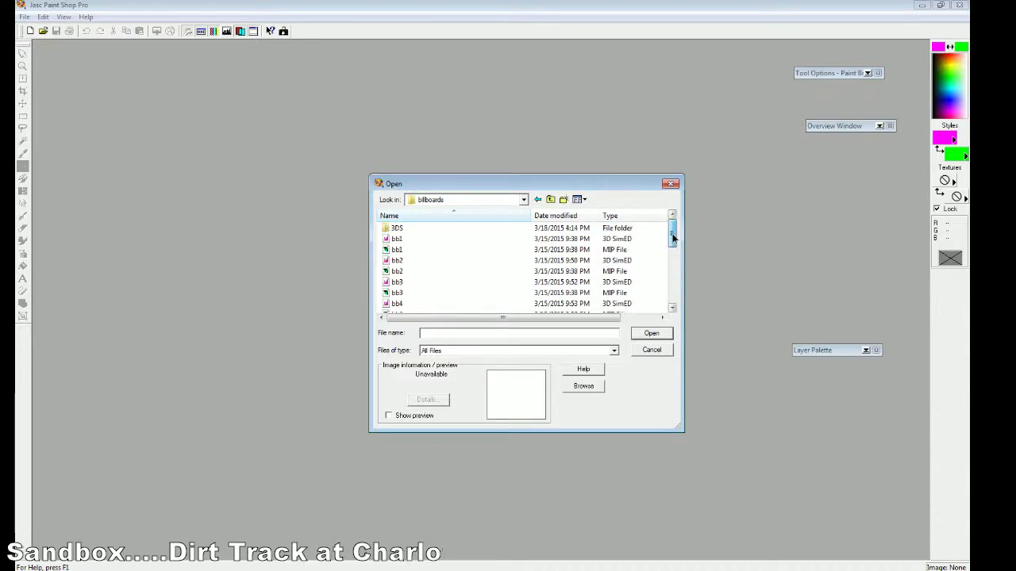
pyautogui.click(397, 230)
pyautogui.doubleClick(398, 230)
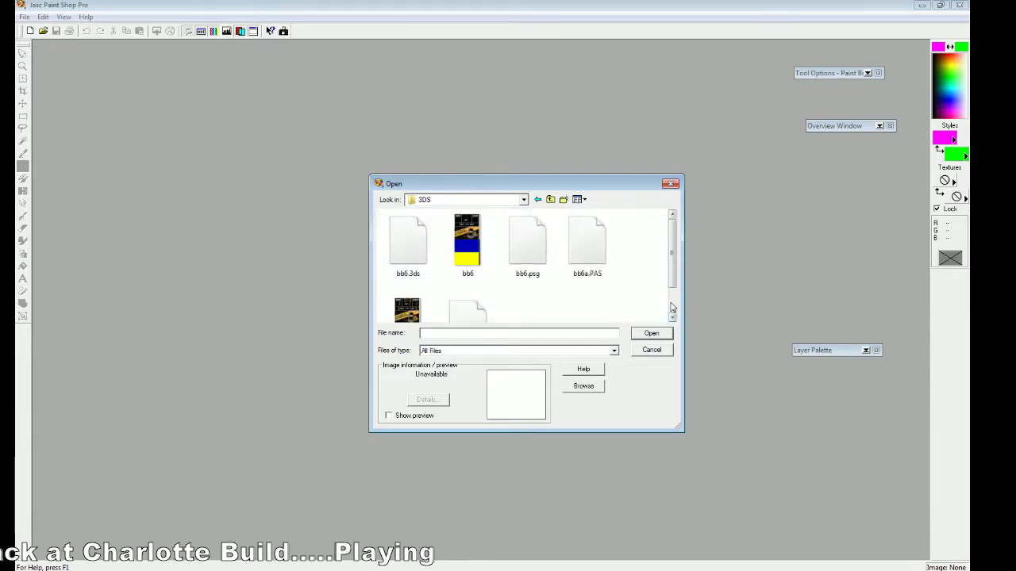
pyautogui.moveTo(672, 276); pyautogui.dragTo(672, 282)
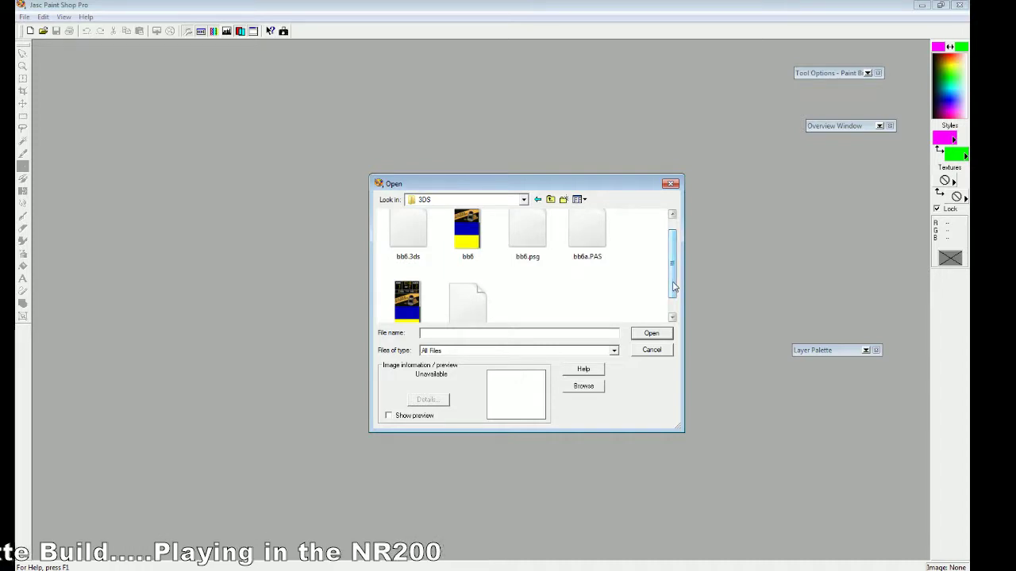
pyautogui.moveTo(672, 287); pyautogui.dragTo(676, 302)
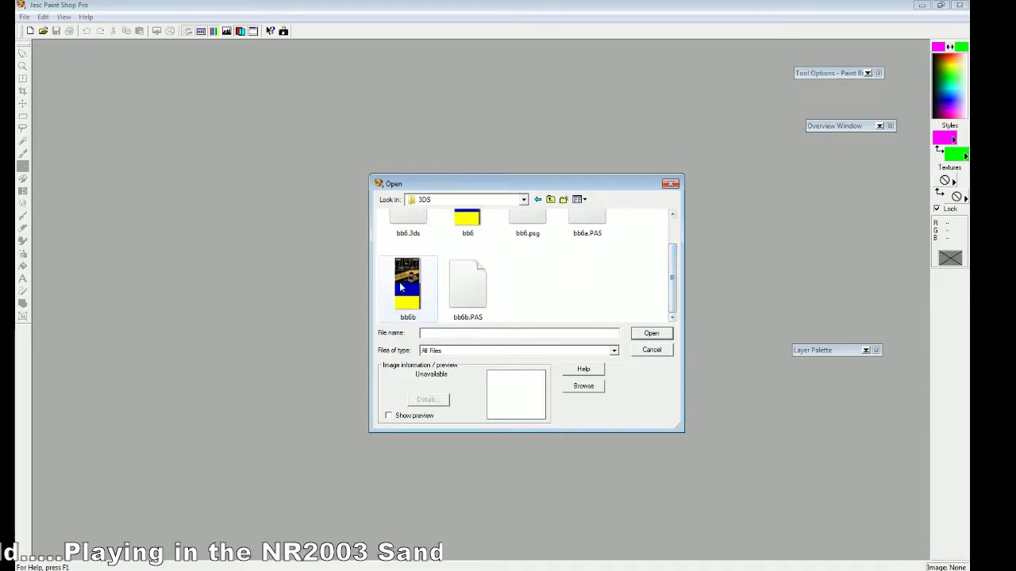
pyautogui.moveTo(399, 288)
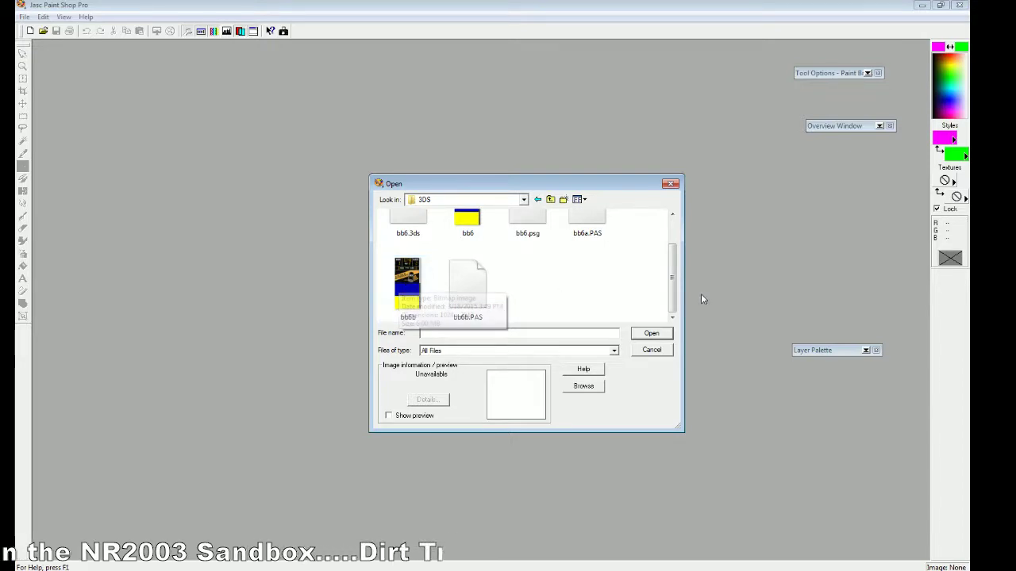
pyautogui.click(421, 291)
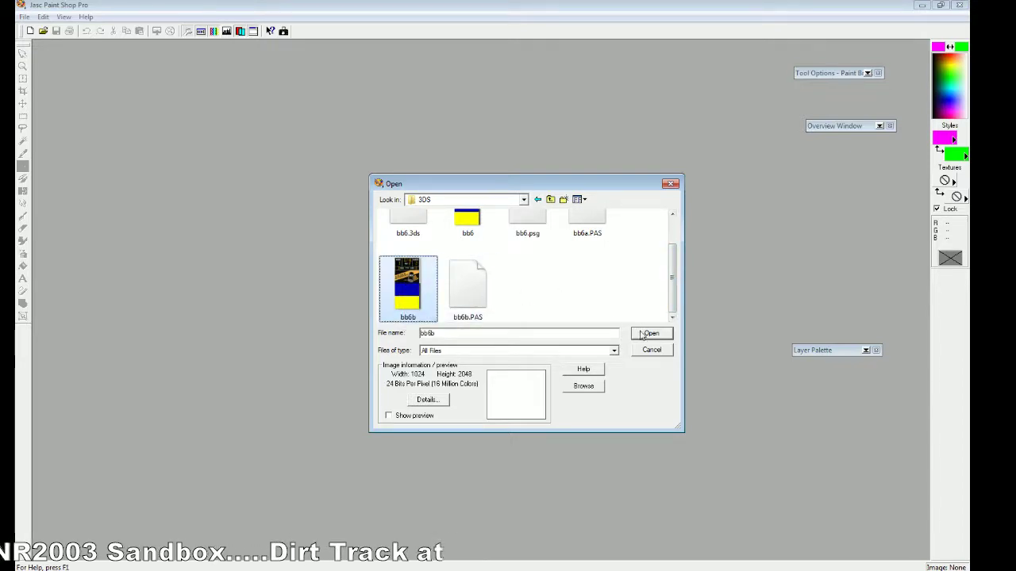
pyautogui.click(649, 333)
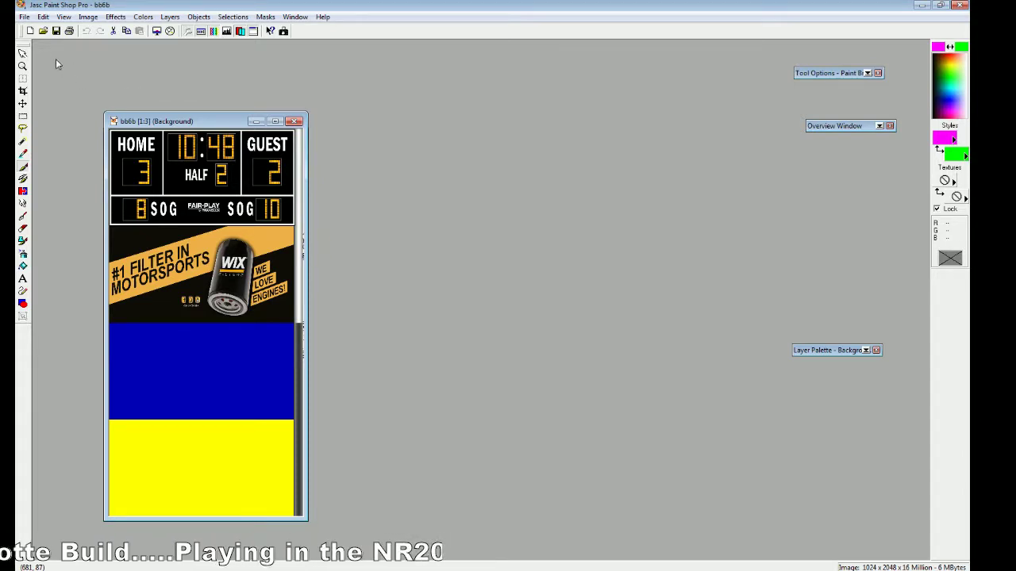
# Step: Open the bb6 image from the same 3DS folder, place its window beside bb6b and enlarge it slightly
pyautogui.click(42, 31)
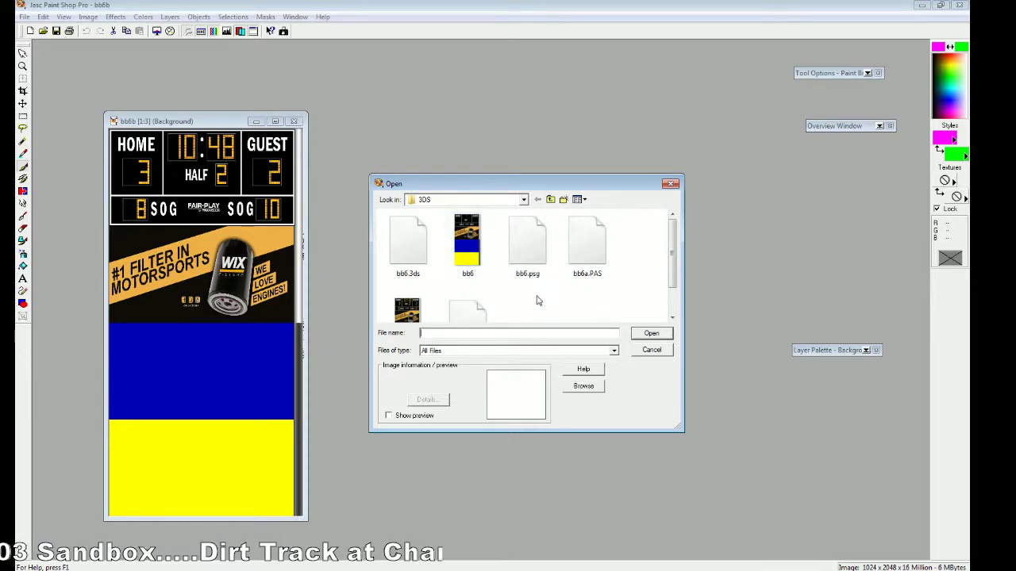
pyautogui.scroll(-2, 673, 273)
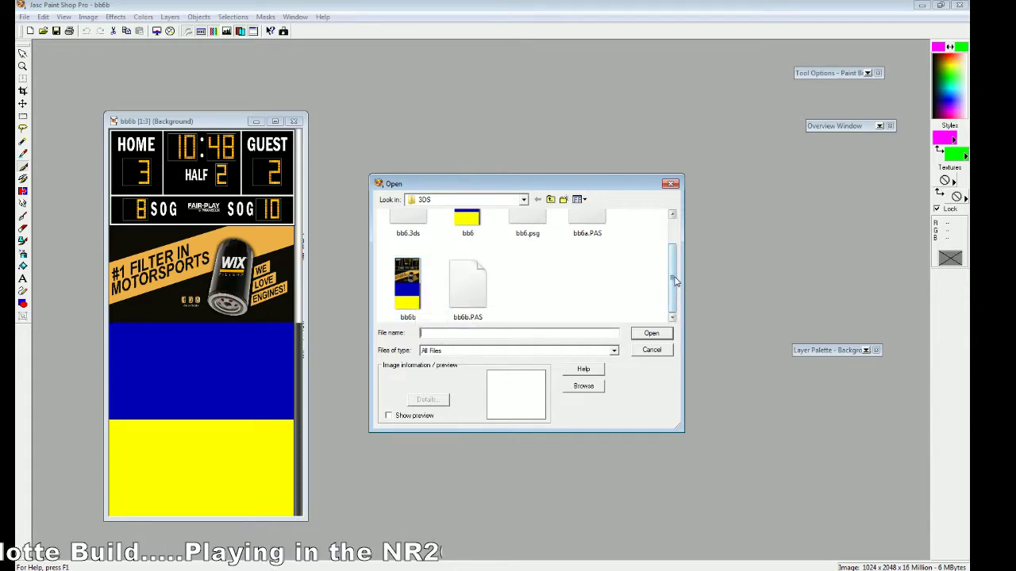
pyautogui.scroll(2, 676, 274)
pyautogui.moveTo(678, 263); pyautogui.dragTo(678, 253)
pyautogui.moveTo(676, 254); pyautogui.dragTo(676, 287)
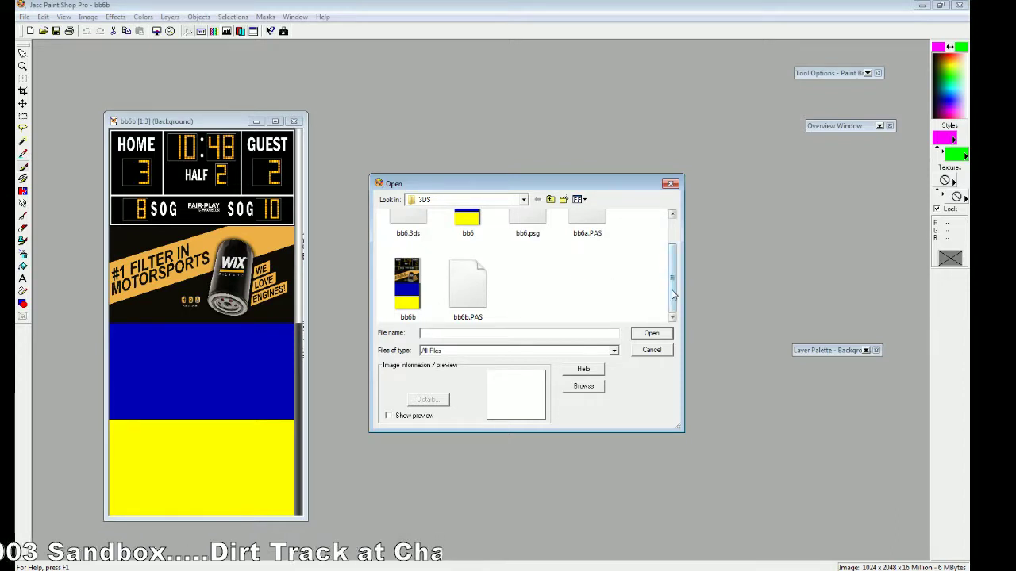
pyautogui.scroll(1, 666, 262)
pyautogui.click(466, 238)
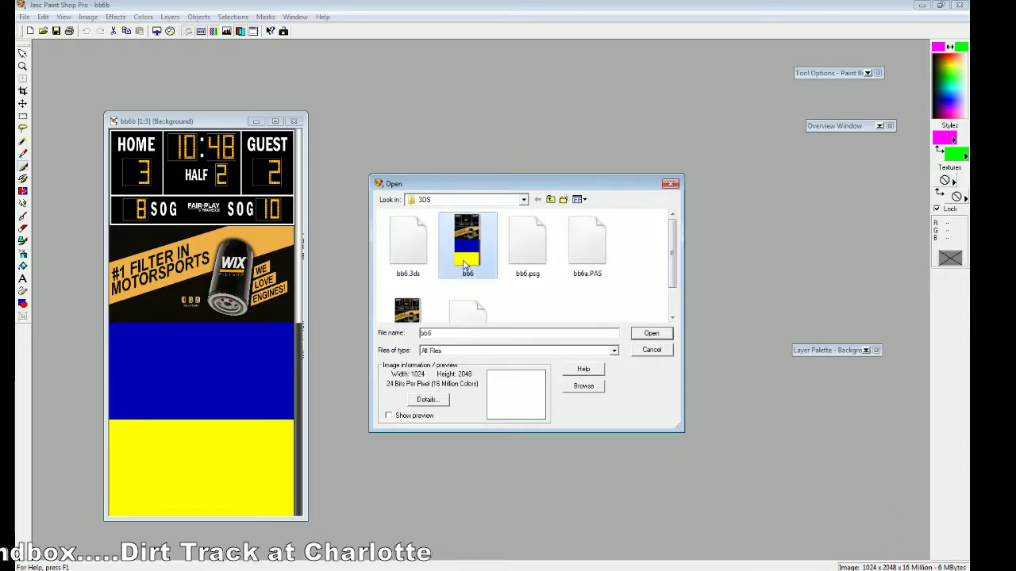
pyautogui.click(650, 336)
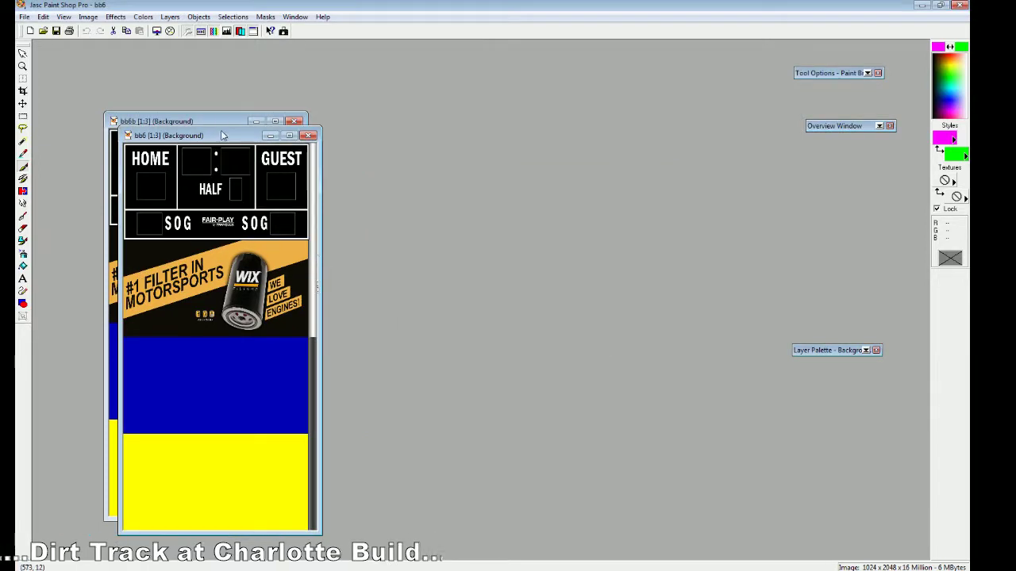
pyautogui.moveTo(219, 139); pyautogui.dragTo(438, 125)
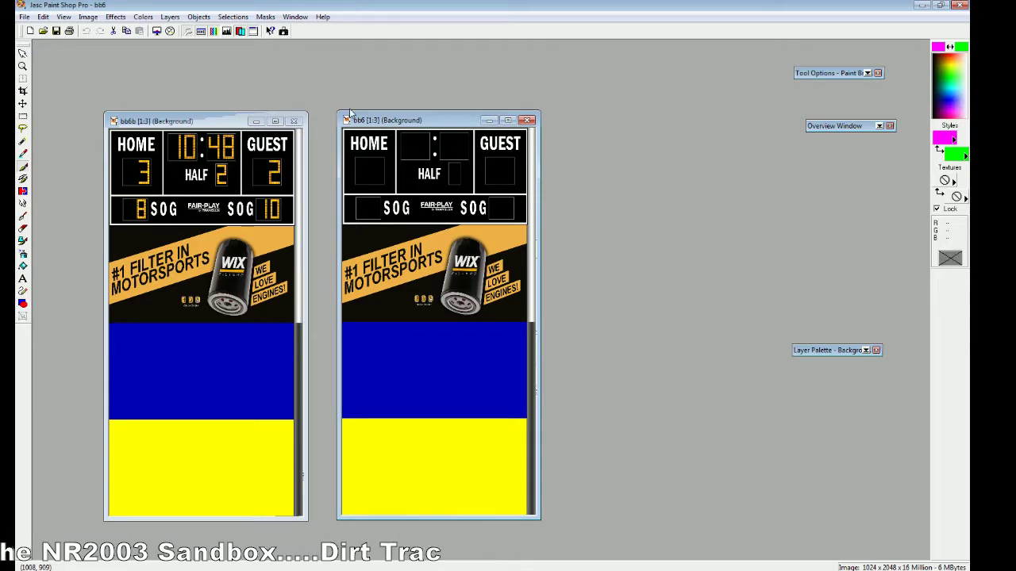
pyautogui.moveTo(339, 109); pyautogui.dragTo(326, 97)
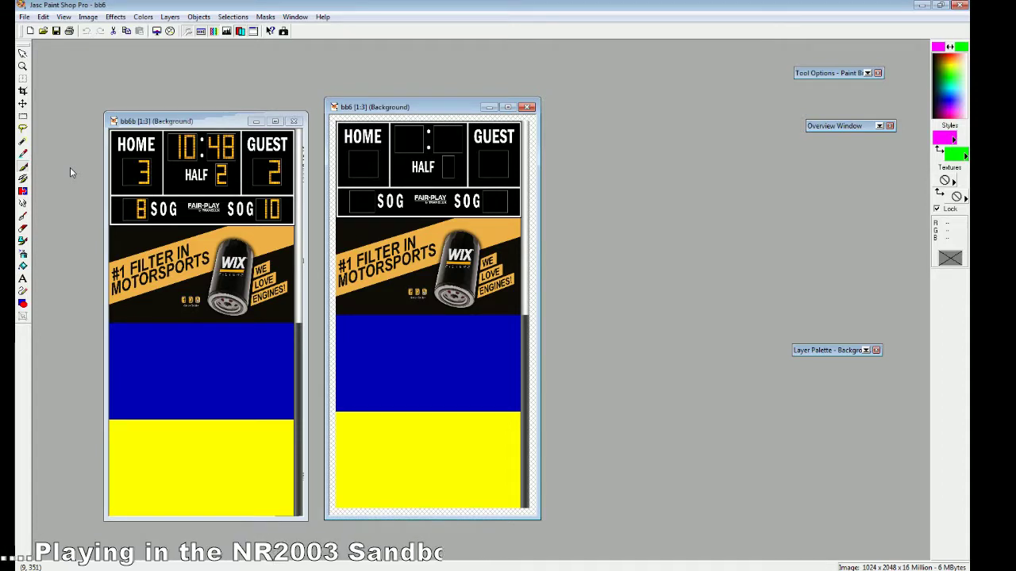
# Step: Open the SC-8114-2 JPEG from the Desktop and minimize its window
pyautogui.click(44, 31)
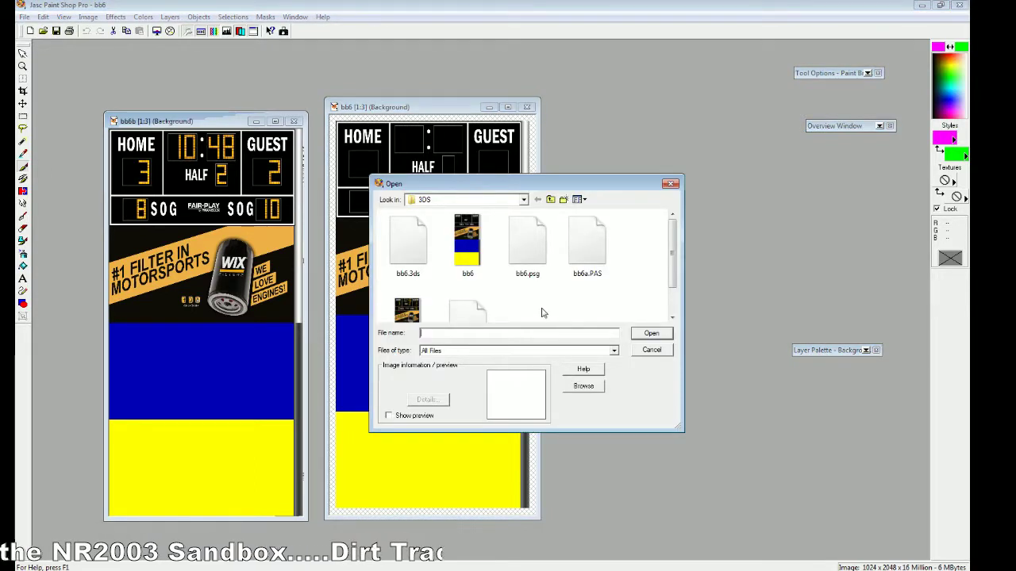
pyautogui.click(524, 200)
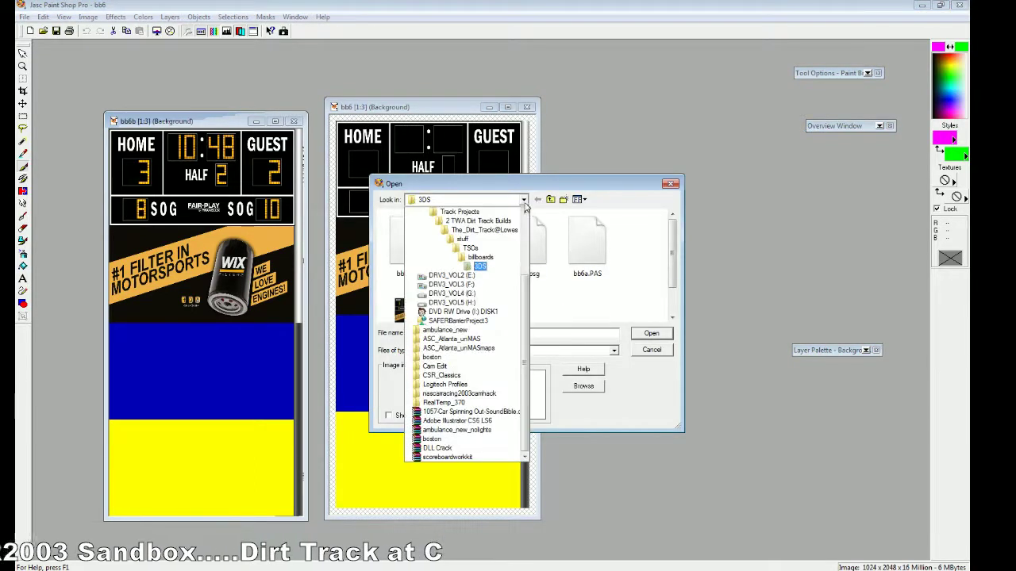
pyautogui.scroll(3, 474, 222)
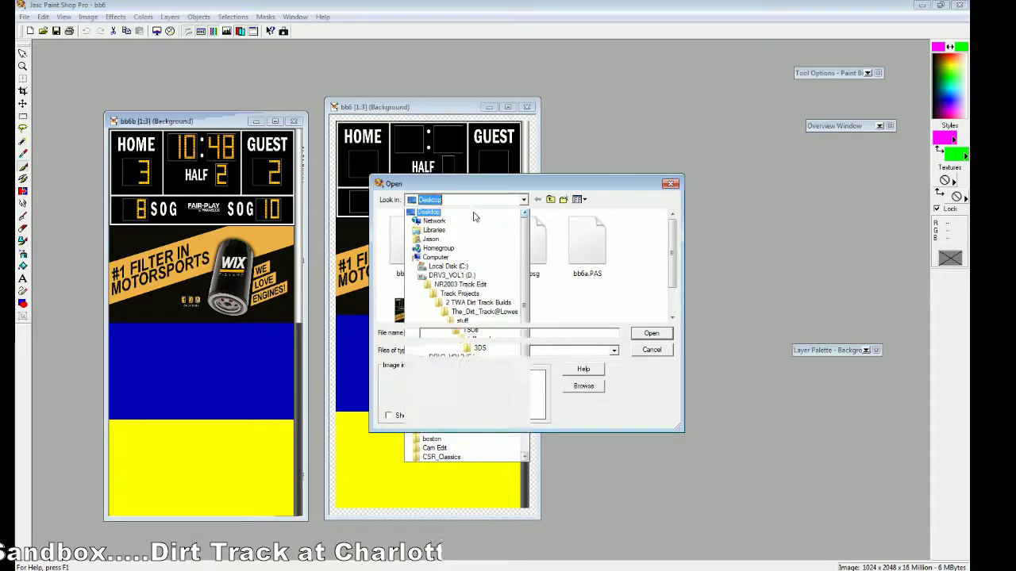
pyautogui.click(500, 211)
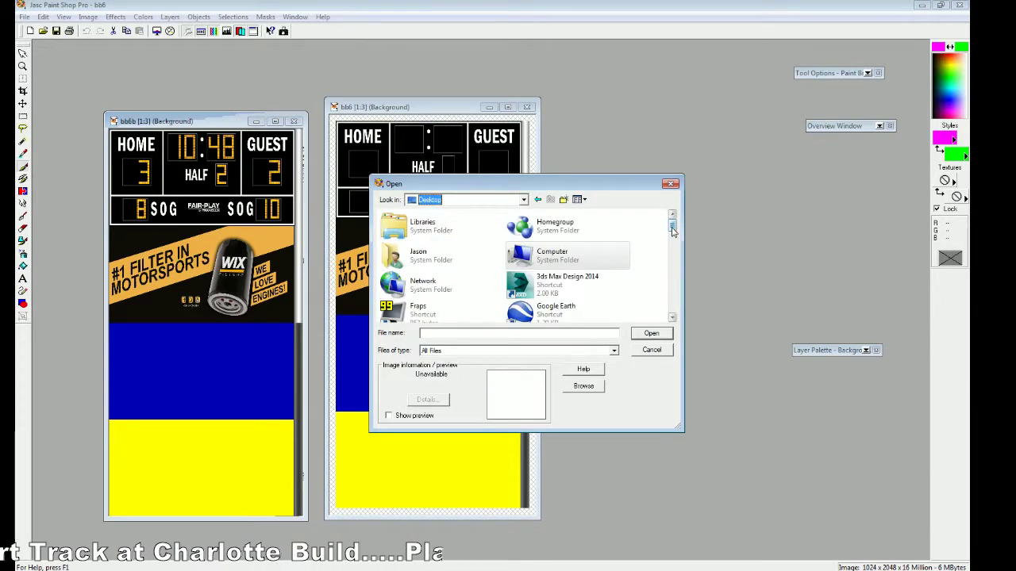
pyautogui.moveTo(673, 231); pyautogui.dragTo(675, 266)
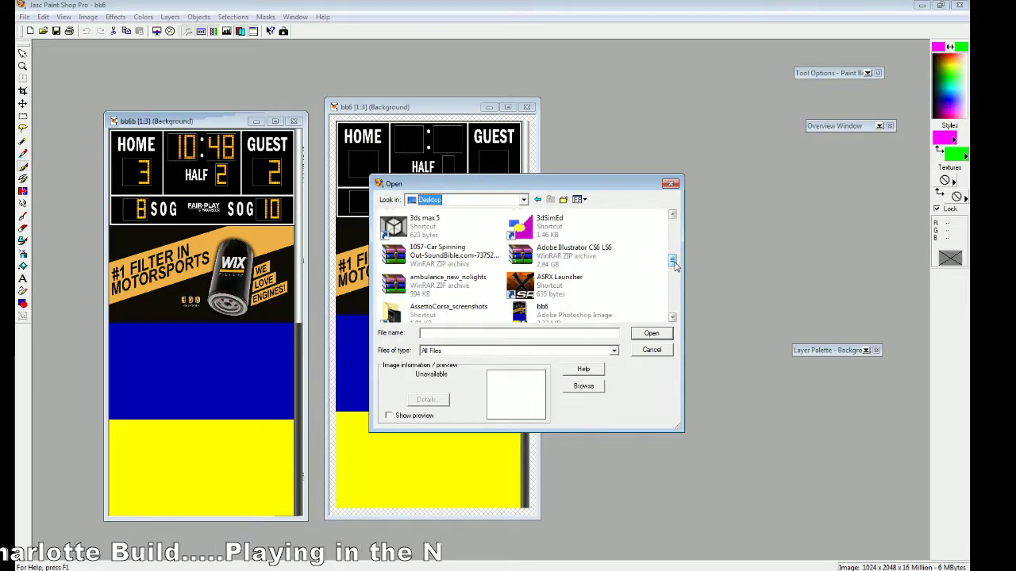
pyautogui.moveTo(675, 267); pyautogui.dragTo(670, 309)
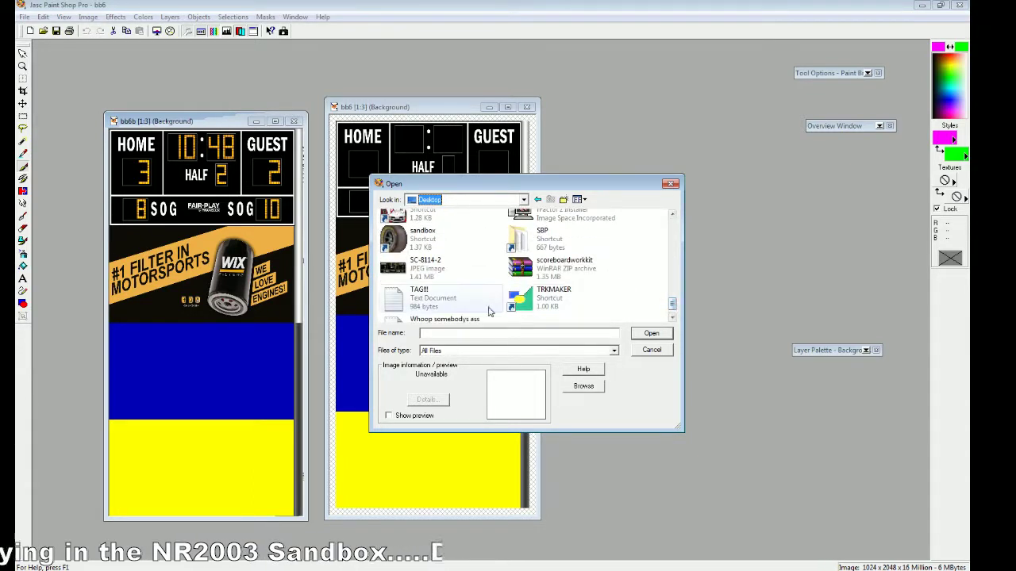
pyautogui.click(430, 272)
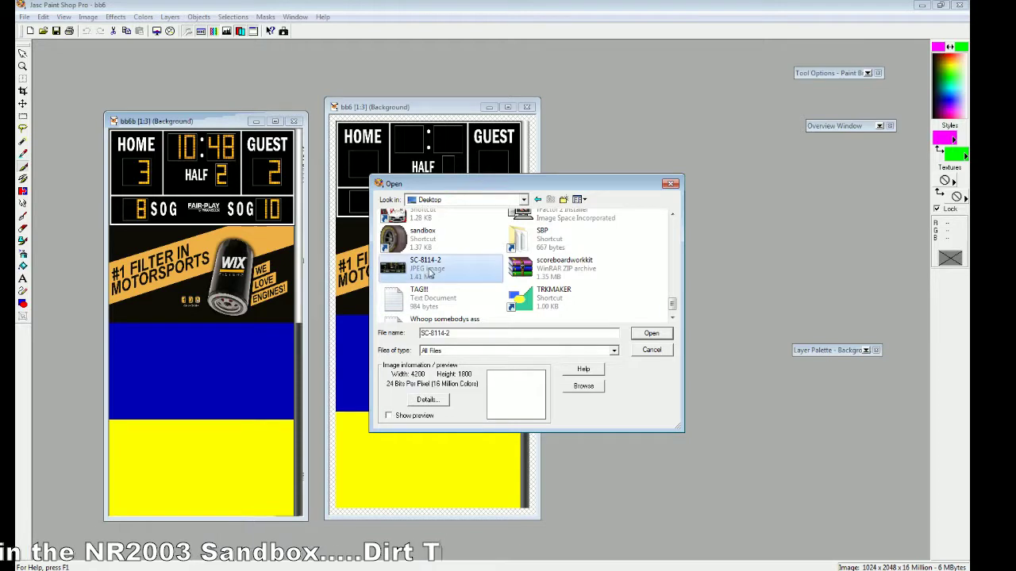
pyautogui.click(657, 335)
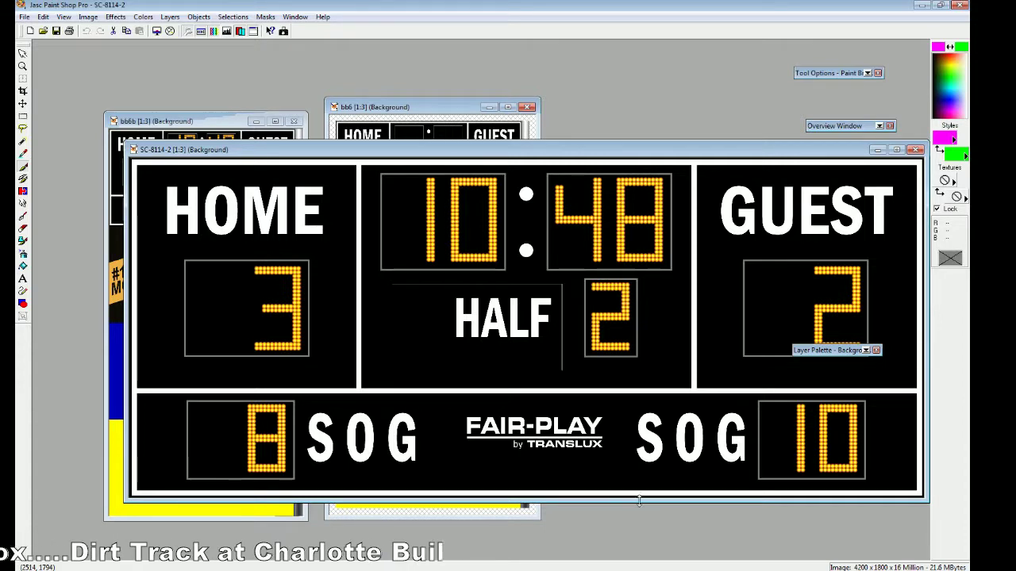
pyautogui.moveTo(630, 153); pyautogui.dragTo(572, 153)
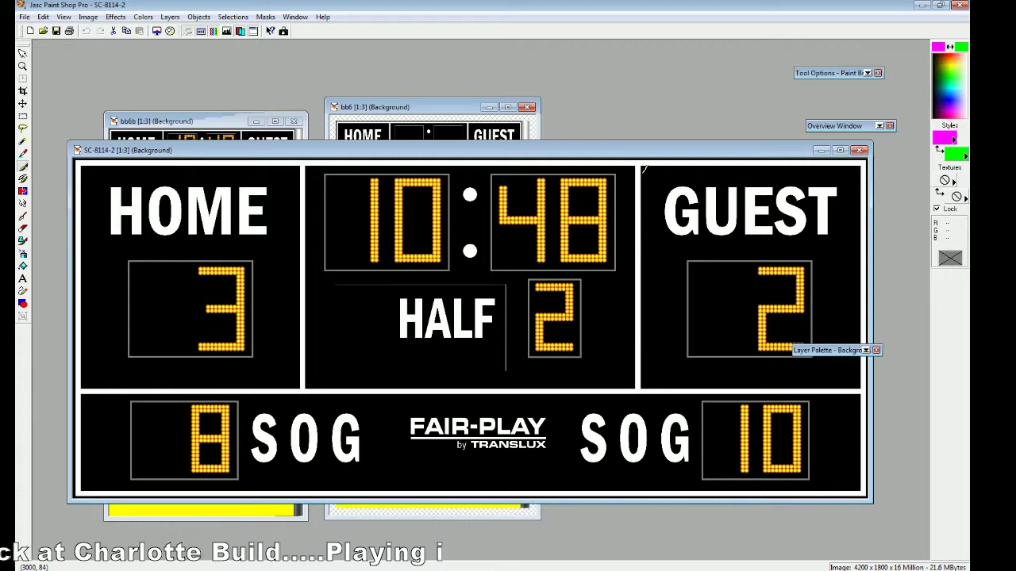
pyautogui.click(821, 152)
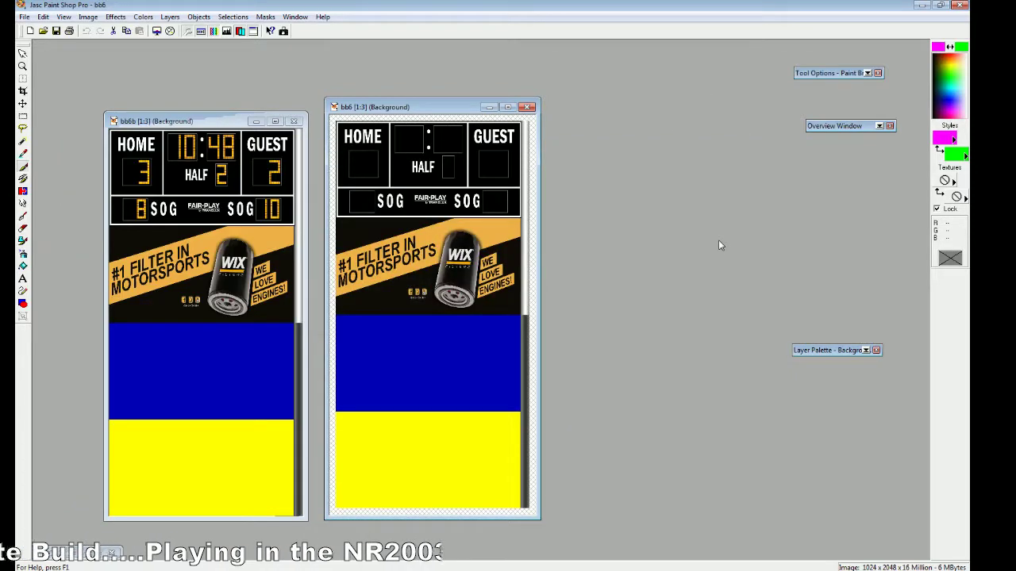
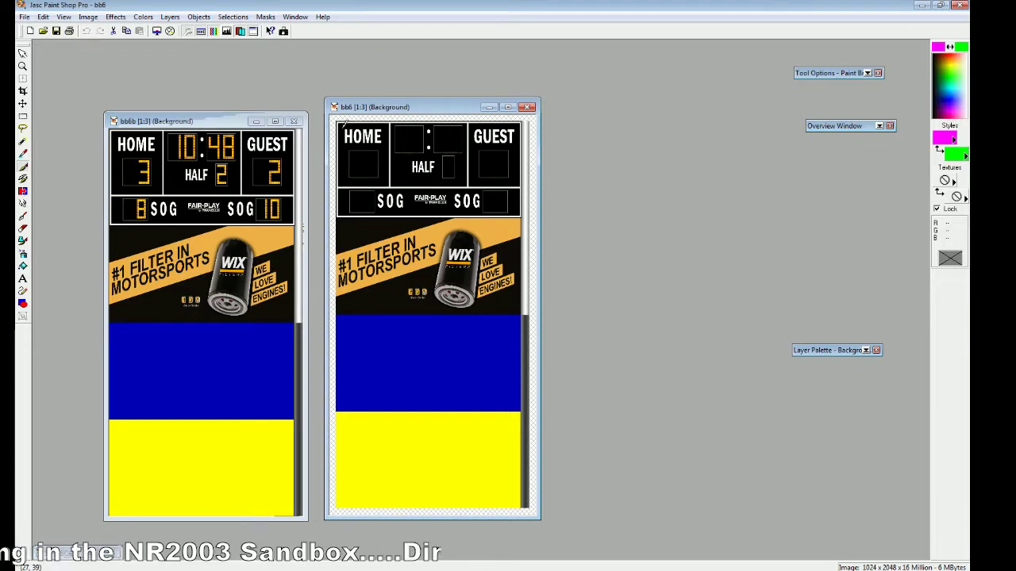
# Step: Try to outline the blank scoreboard at the top of the bb6 image with a rectangular selection
pyautogui.click(22, 116)
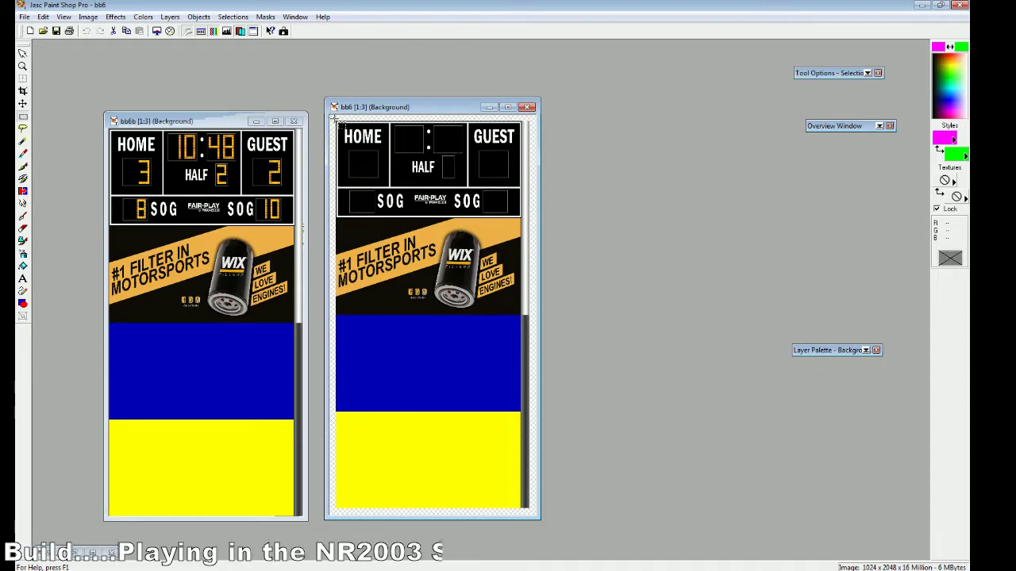
pyautogui.moveTo(331, 117); pyautogui.dragTo(536, 217)
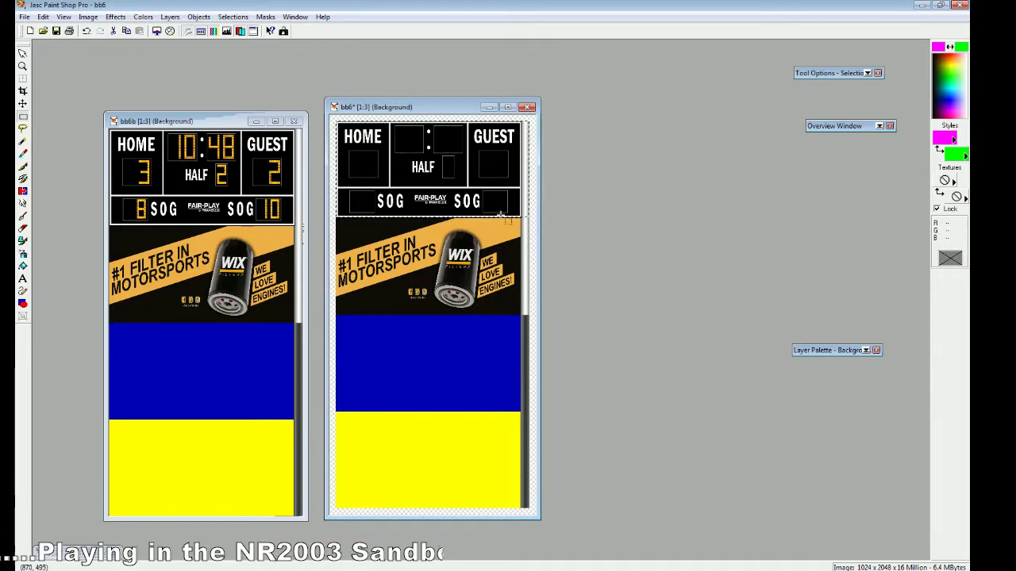
pyautogui.hotkey('ctrl', 'd')
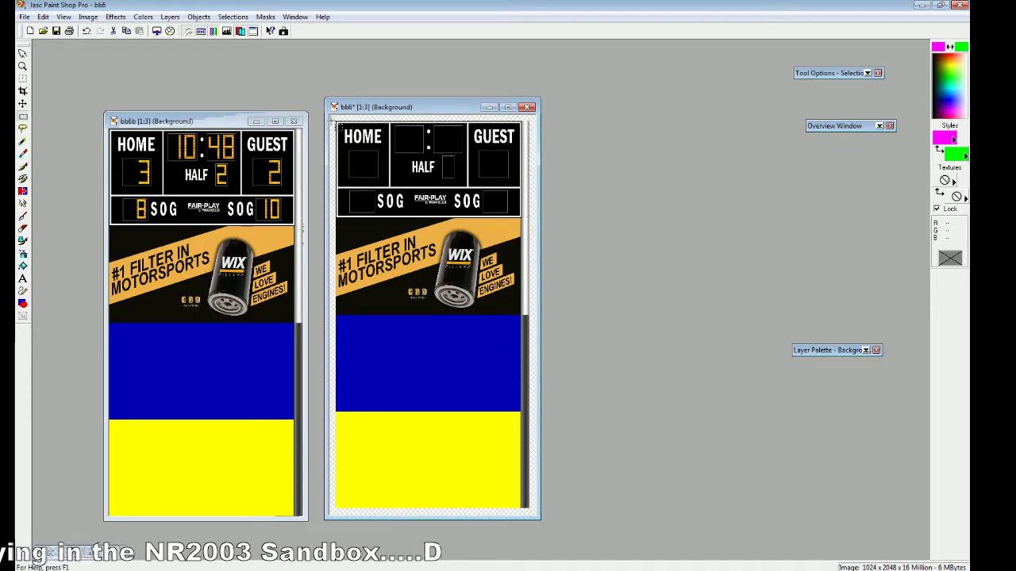
pyautogui.moveTo(333, 116); pyautogui.dragTo(525, 227)
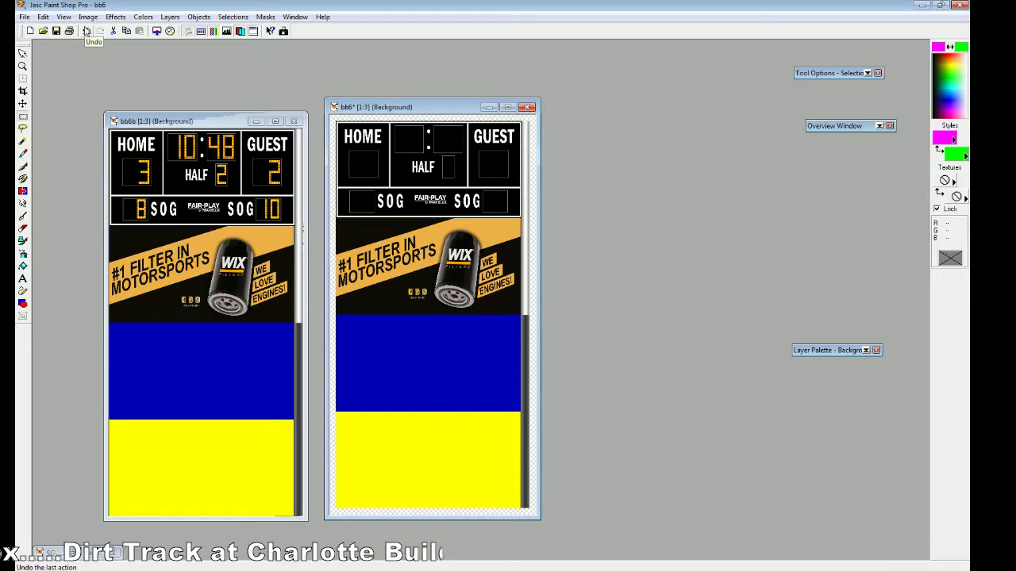
# Step: Outline the blank scoreboard at the top of the bb6 image with a rectangular selection reaching down to the WIX banner
pyautogui.click(63, 17)
pyautogui.click(95, 64)
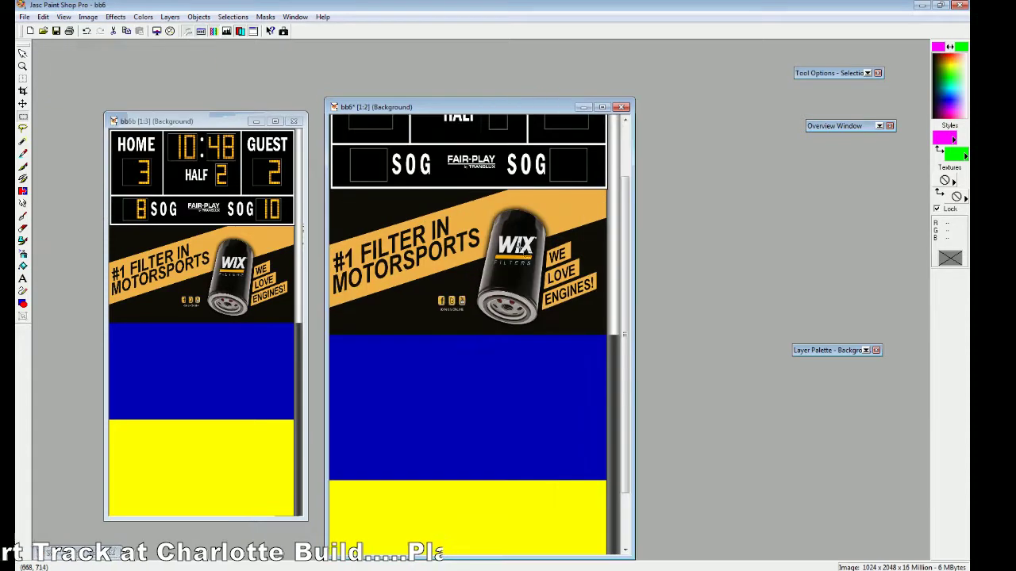
pyautogui.scroll(3, 468, 317)
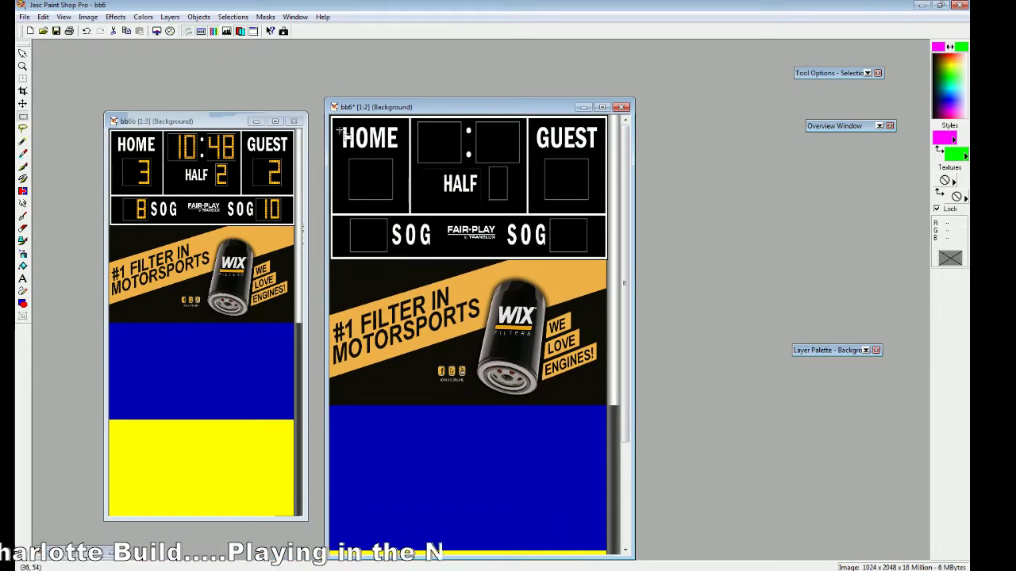
pyautogui.moveTo(325, 96); pyautogui.dragTo(309, 90)
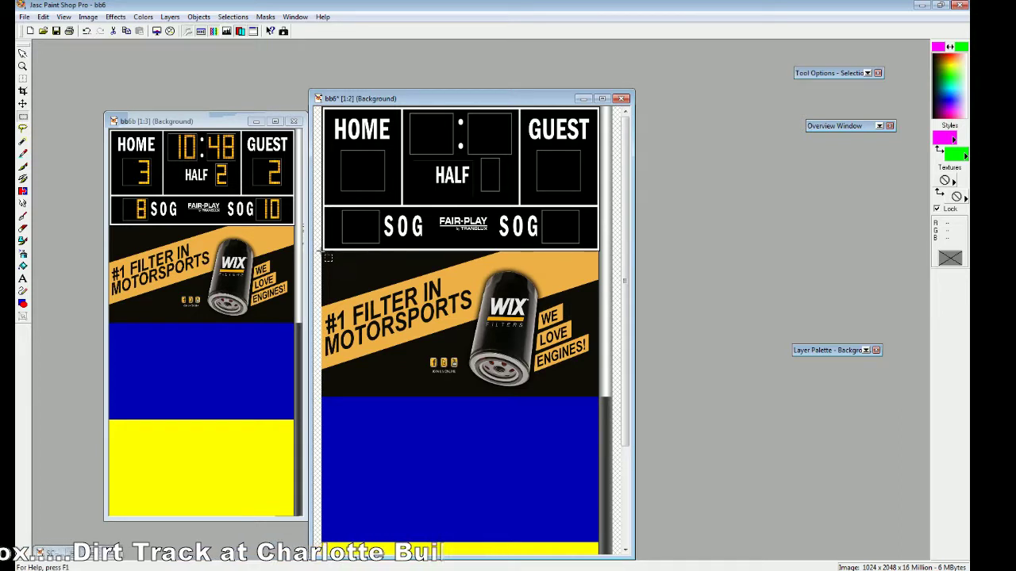
pyautogui.moveTo(322, 251); pyautogui.dragTo(627, 62)
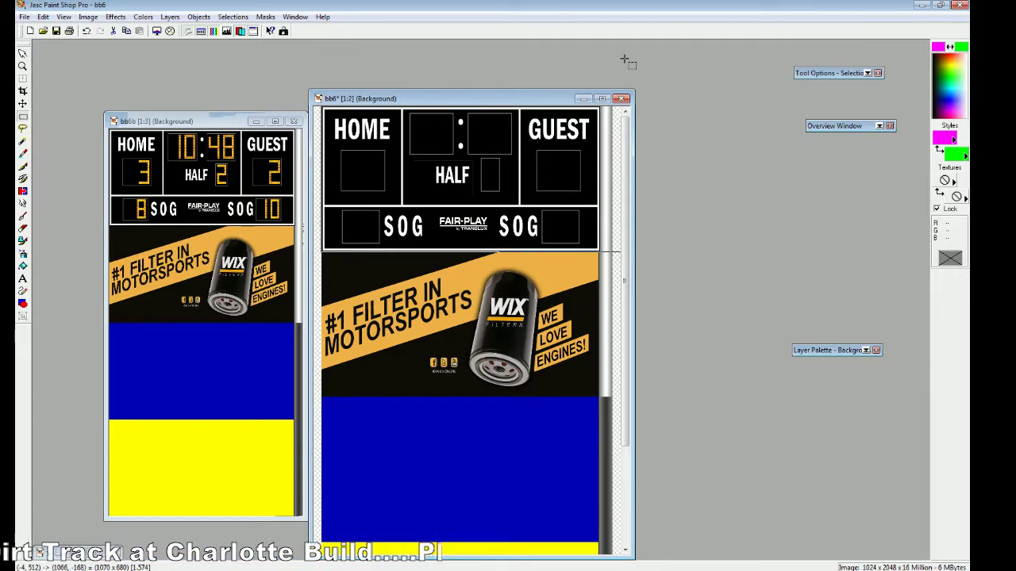
pyautogui.click(458, 276)
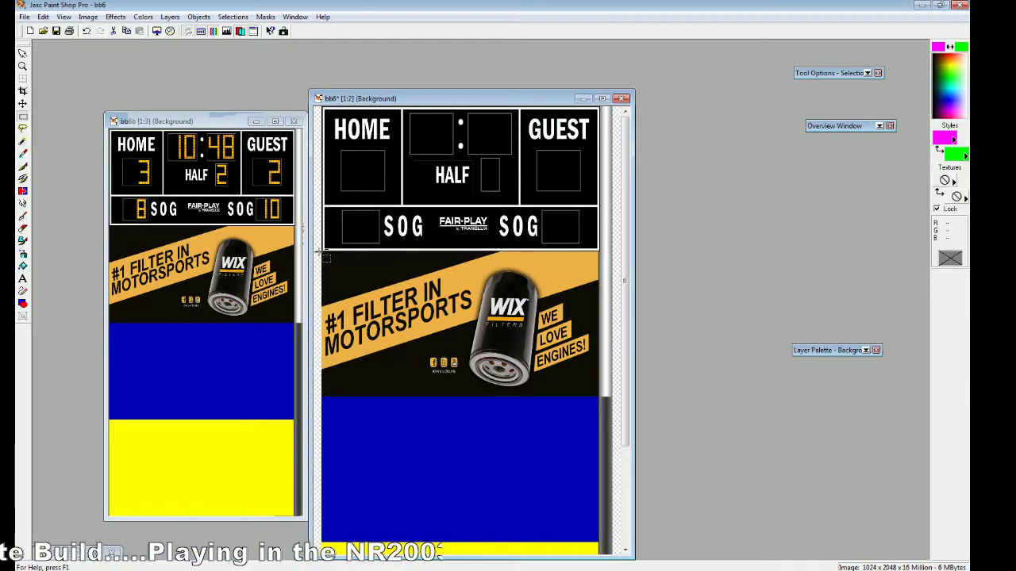
pyautogui.moveTo(325, 256); pyautogui.dragTo(599, 69)
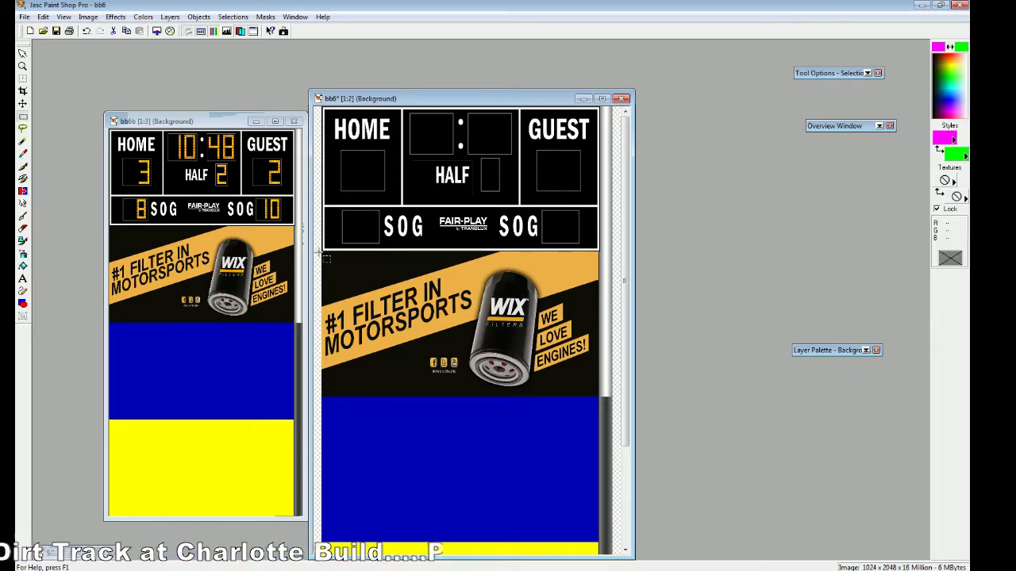
pyautogui.moveTo(320, 252); pyautogui.dragTo(602, 98)
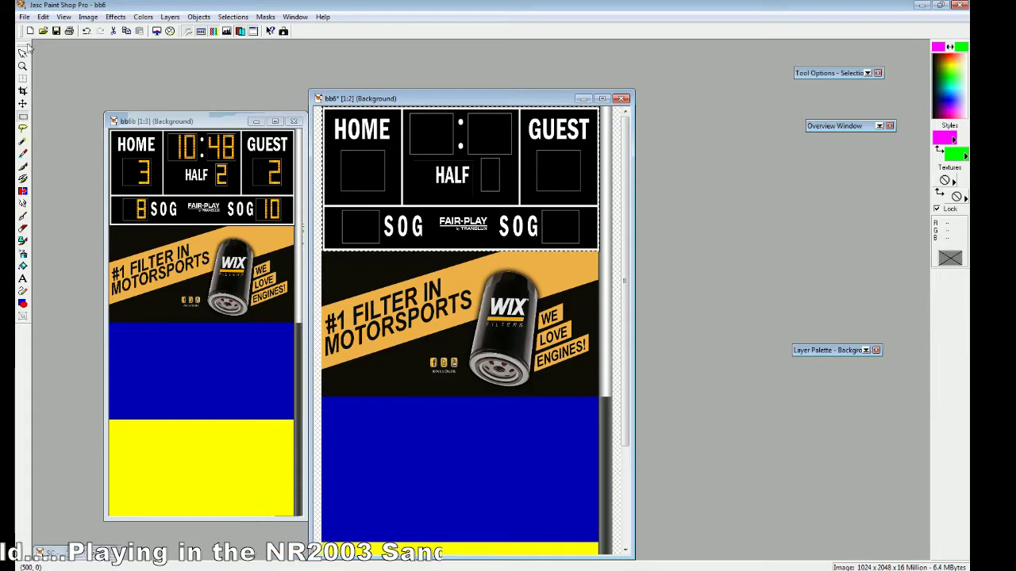
# Step: Copy the selected blank scoreboard from bb6 and paste it as a new image
pyautogui.click(42, 17)
pyautogui.click(57, 91)
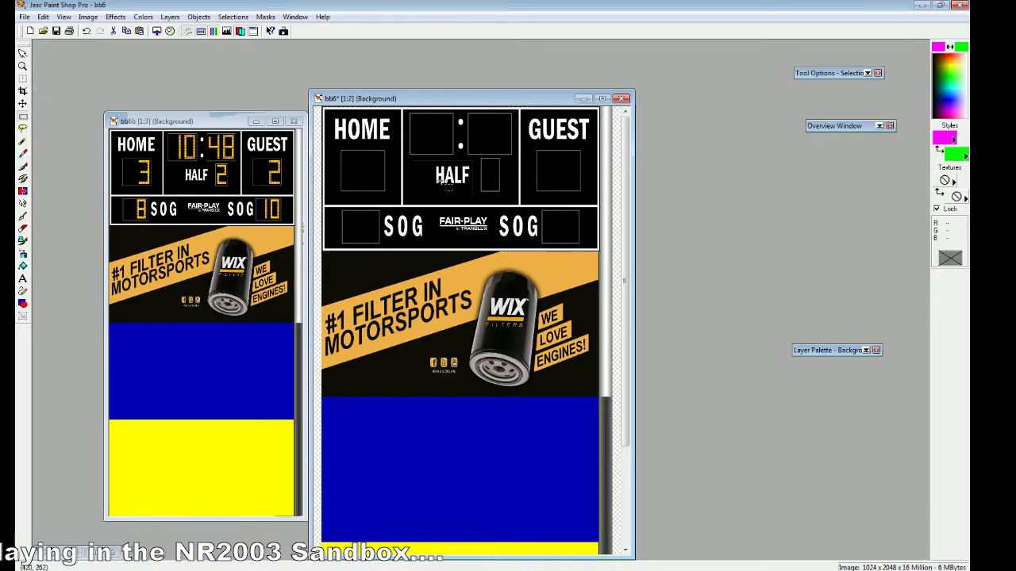
pyautogui.click(43, 17)
pyautogui.moveTo(72, 114)
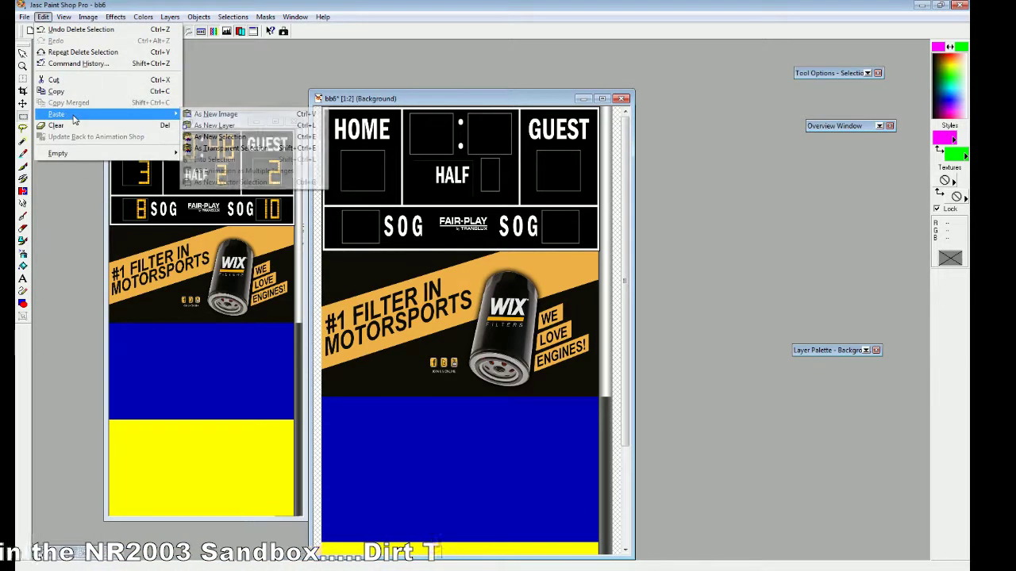
pyautogui.click(233, 116)
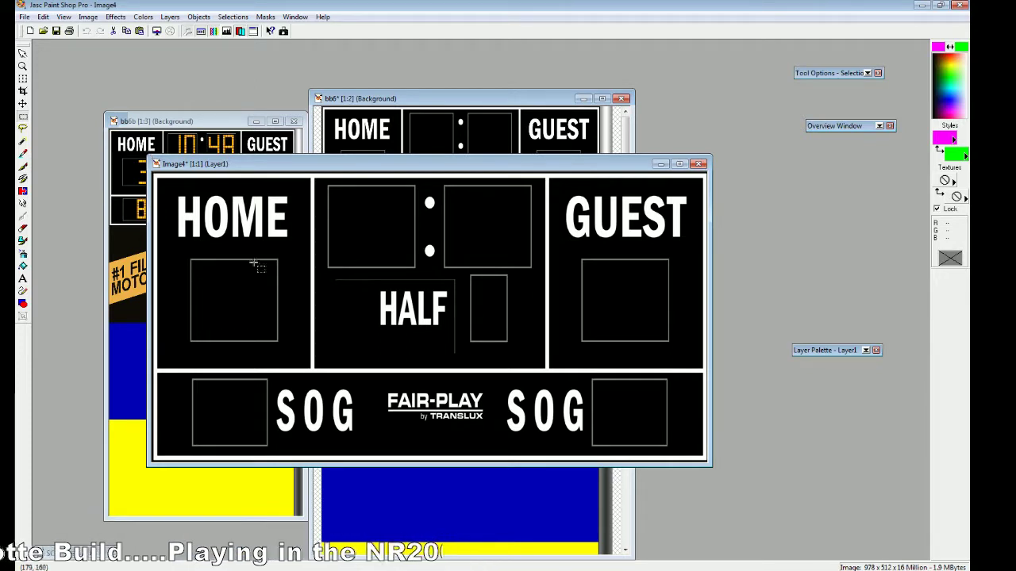
# Step: Copy the new scoreboard image, paste it into bb6b as a new layer, and clear that layer's contents
pyautogui.click(44, 17)
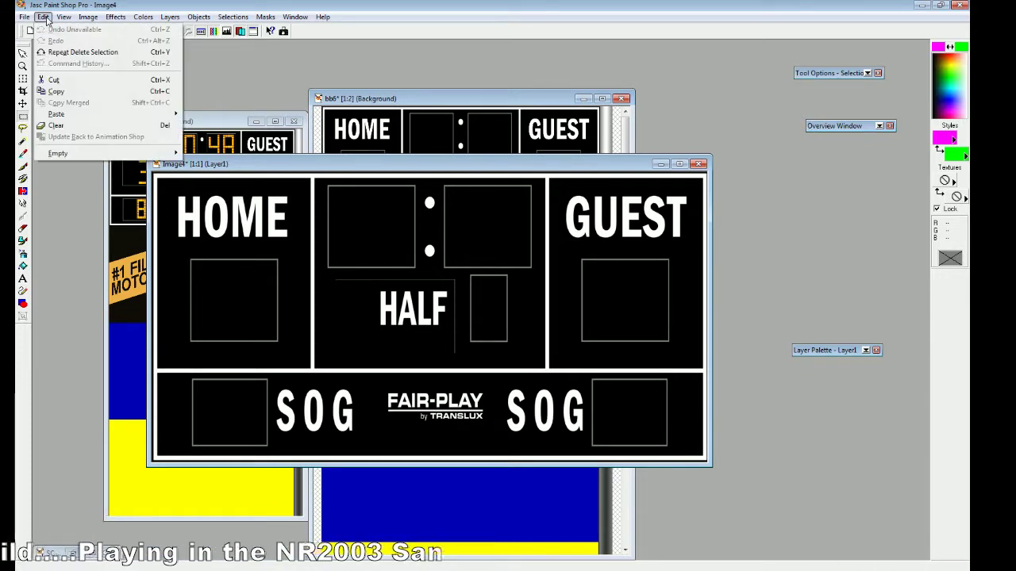
pyautogui.click(89, 95)
pyautogui.click(169, 123)
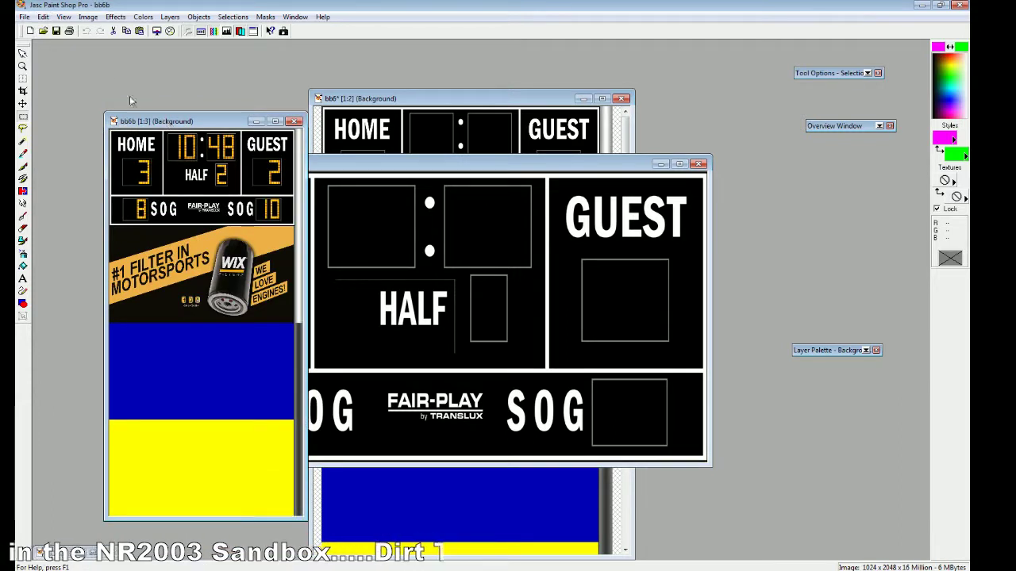
pyautogui.click(46, 18)
pyautogui.moveTo(87, 119)
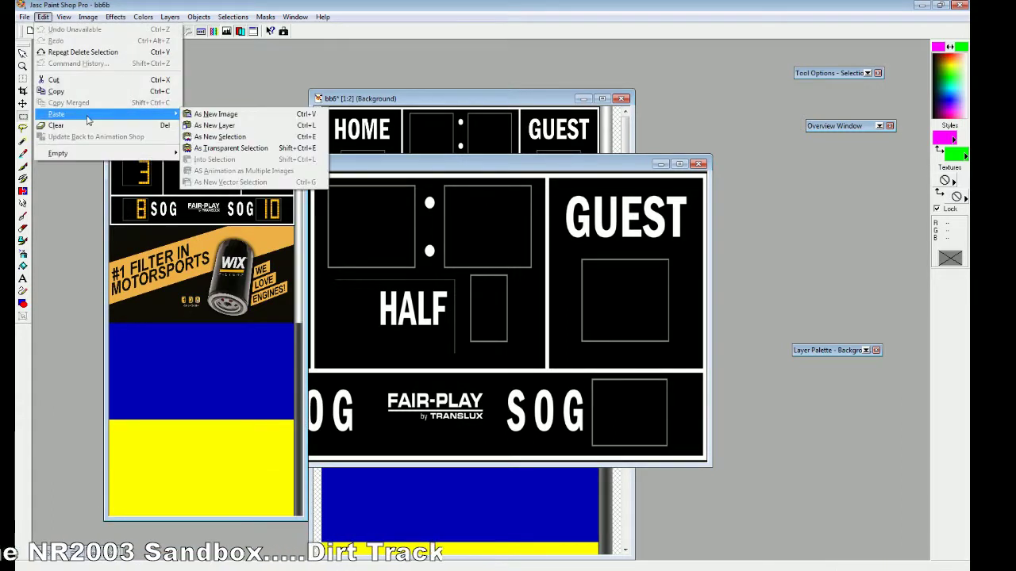
pyautogui.click(215, 125)
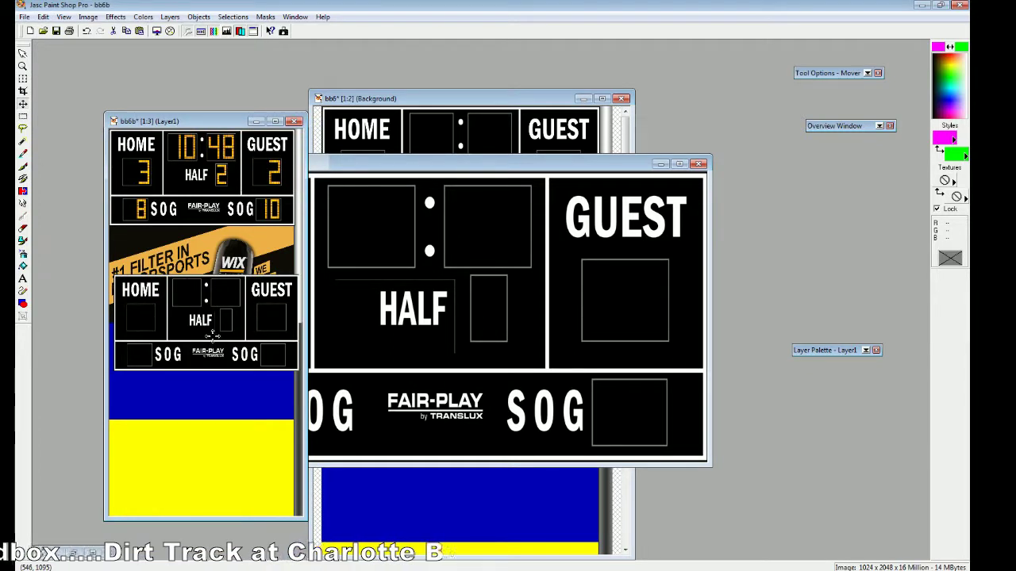
pyautogui.hotkey('ctrl', 'z')
# Step: Paste the blank scoreboard into bb6b as a new selection and place it over the blue panel below the WIX banner
pyautogui.click(23, 117)
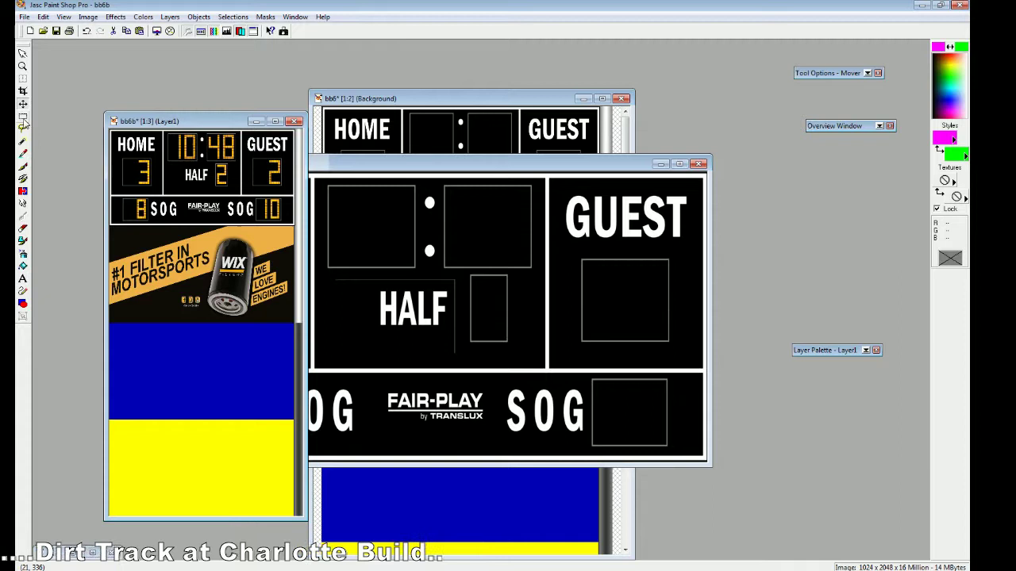
pyautogui.click(43, 16)
pyautogui.moveTo(57, 114)
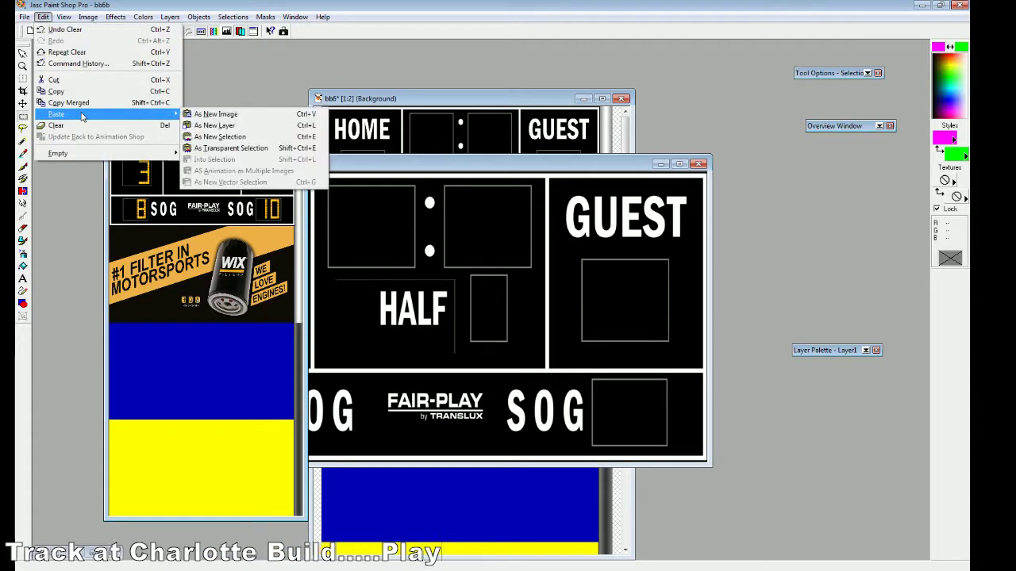
pyautogui.click(251, 137)
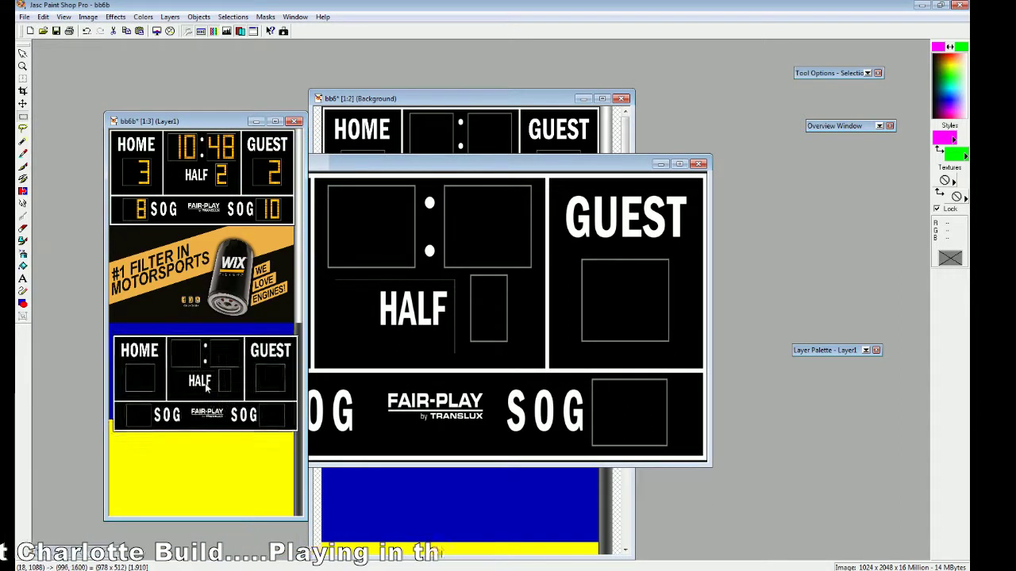
pyautogui.click(203, 376)
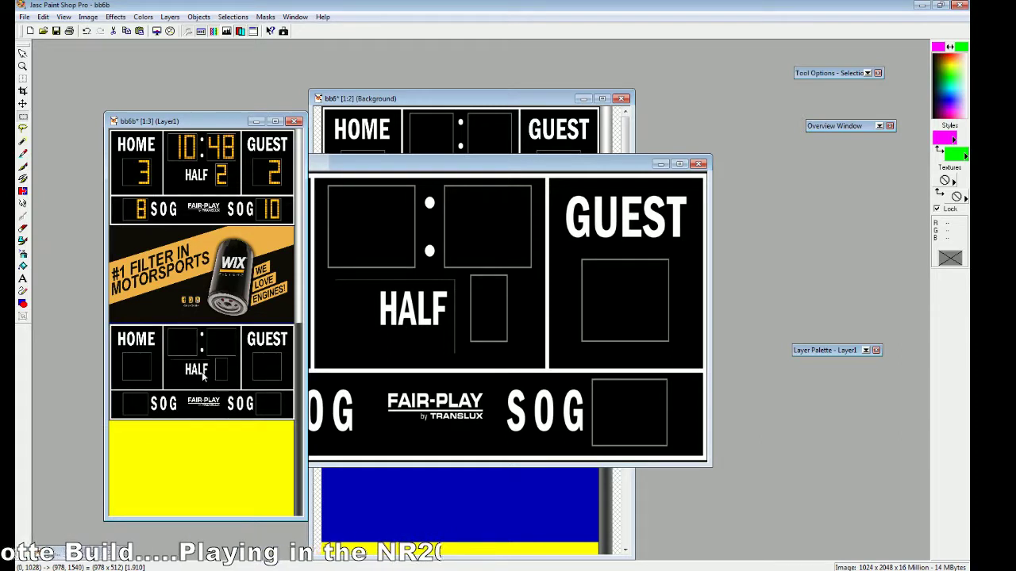
pyautogui.click(203, 374)
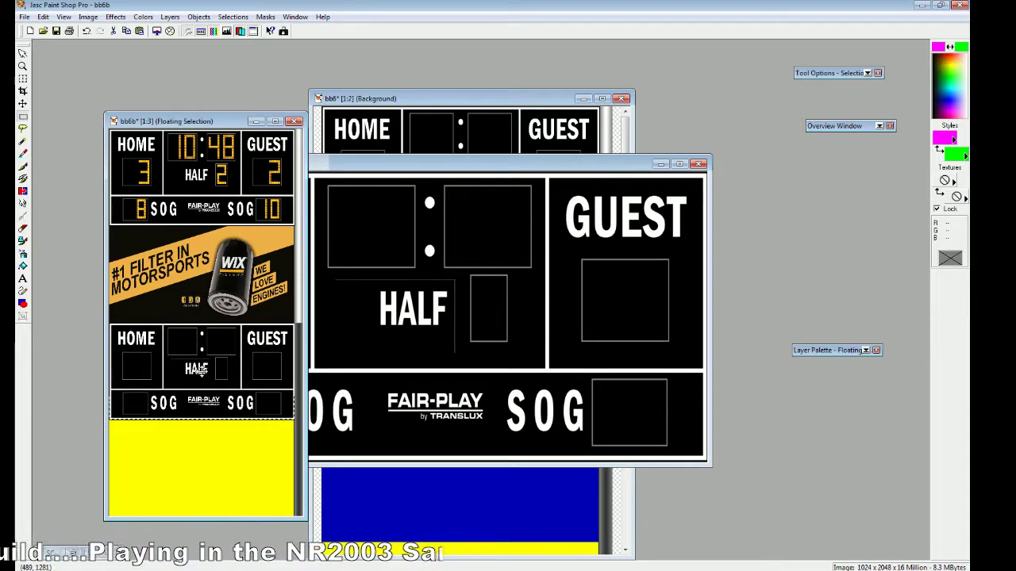
# Step: Fine-tune the floating scoreboard's position so it lines up with the blue panel's edges in bb6b, and deselect it
pyautogui.click(63, 16)
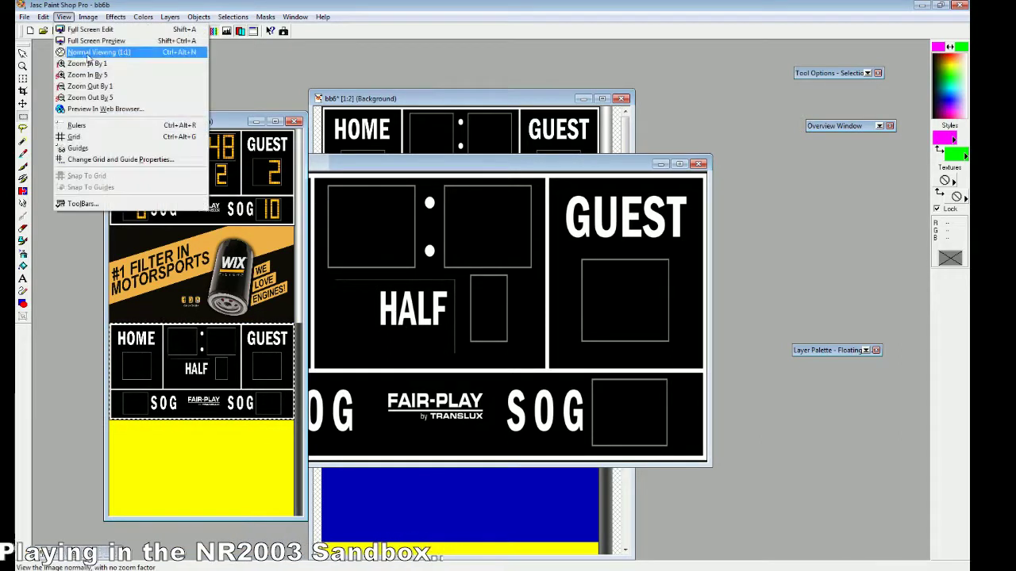
pyautogui.click(87, 63)
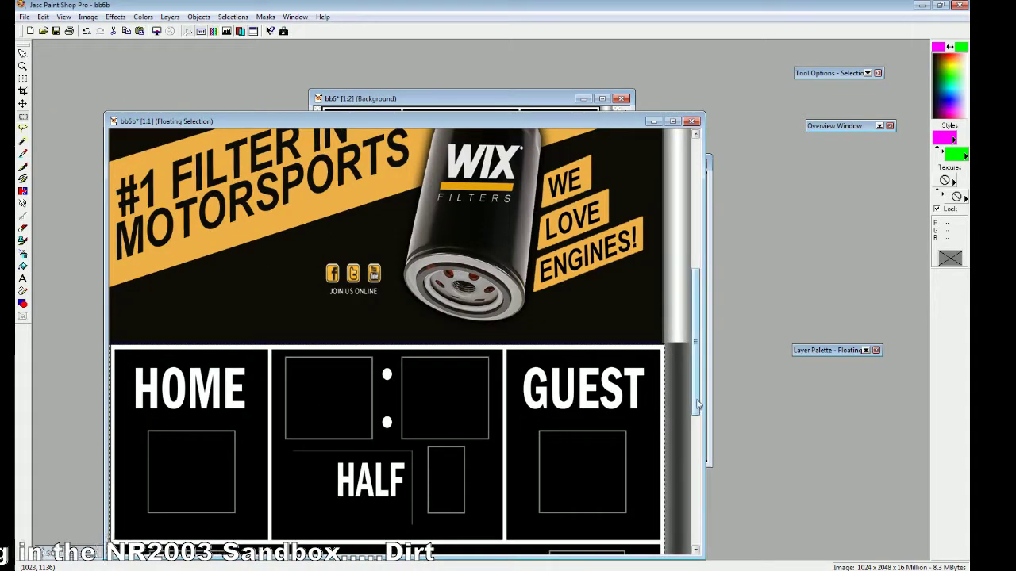
pyautogui.moveTo(697, 405); pyautogui.dragTo(697, 454)
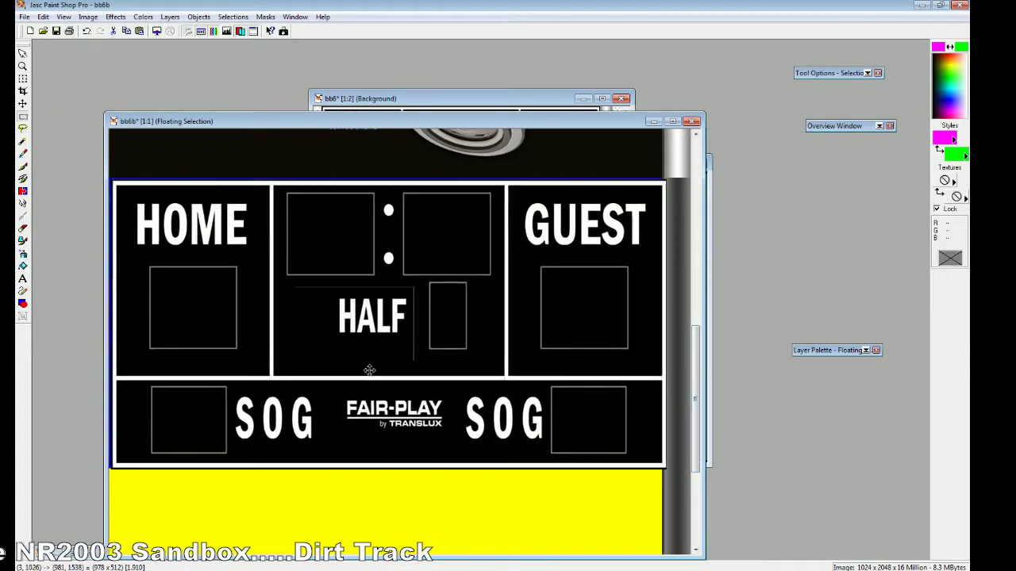
pyautogui.moveTo(369, 369); pyautogui.dragTo(367, 369)
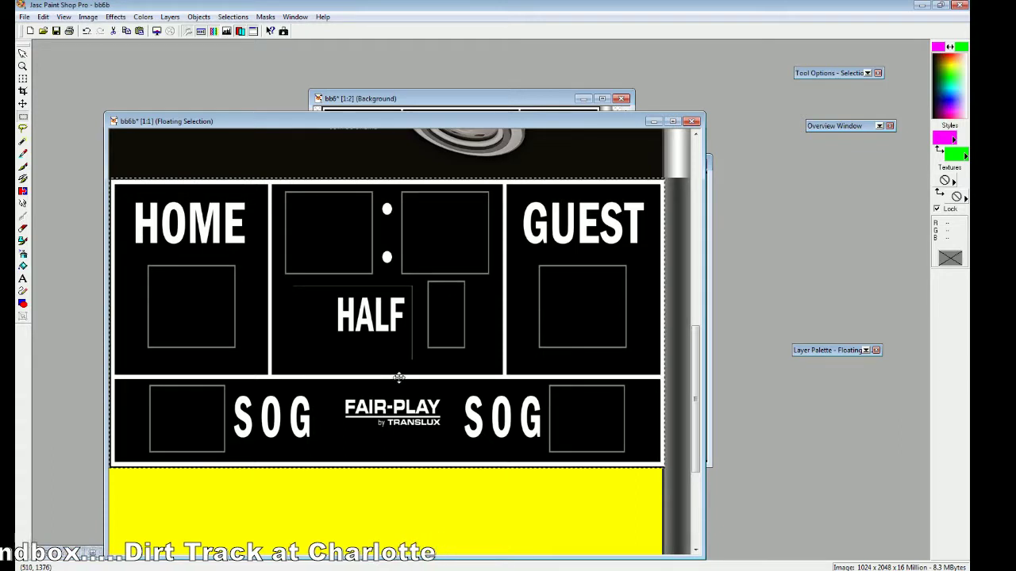
pyautogui.moveTo(399, 377); pyautogui.dragTo(399, 378)
pyautogui.hotkey('ctrl', 'd')
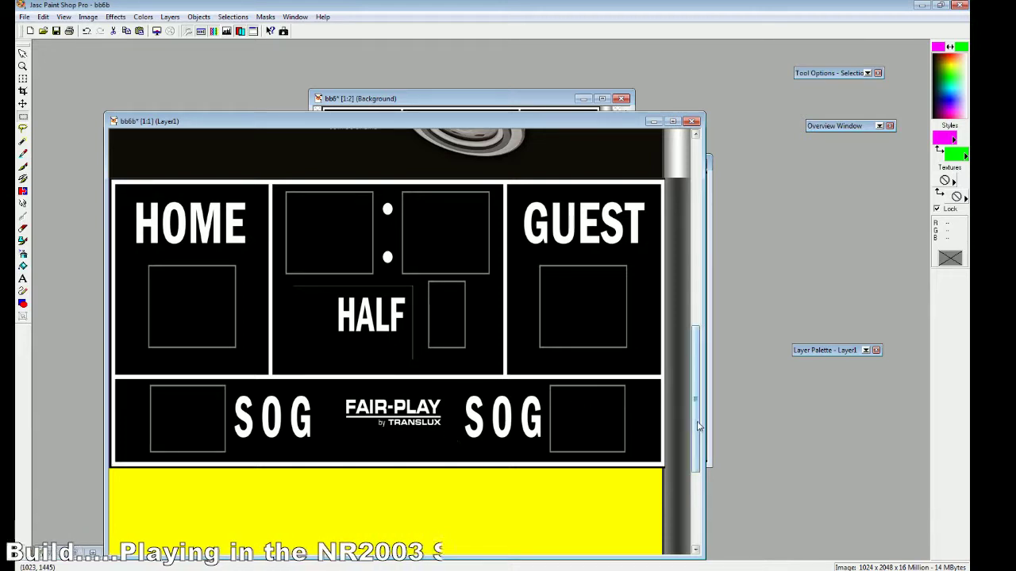
# Step: Minimize the copied scoreboard image and the bb6 image, keeping only the whole bb6b image in the workspace
pyautogui.scroll(2, 696, 397)
pyautogui.scroll(-2, 696, 395)
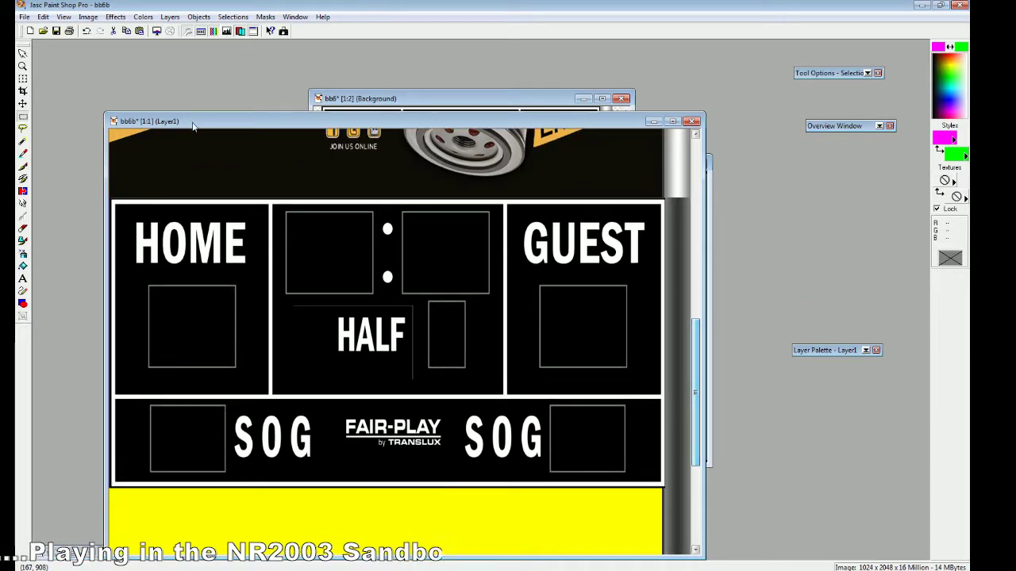
pyautogui.click(64, 17)
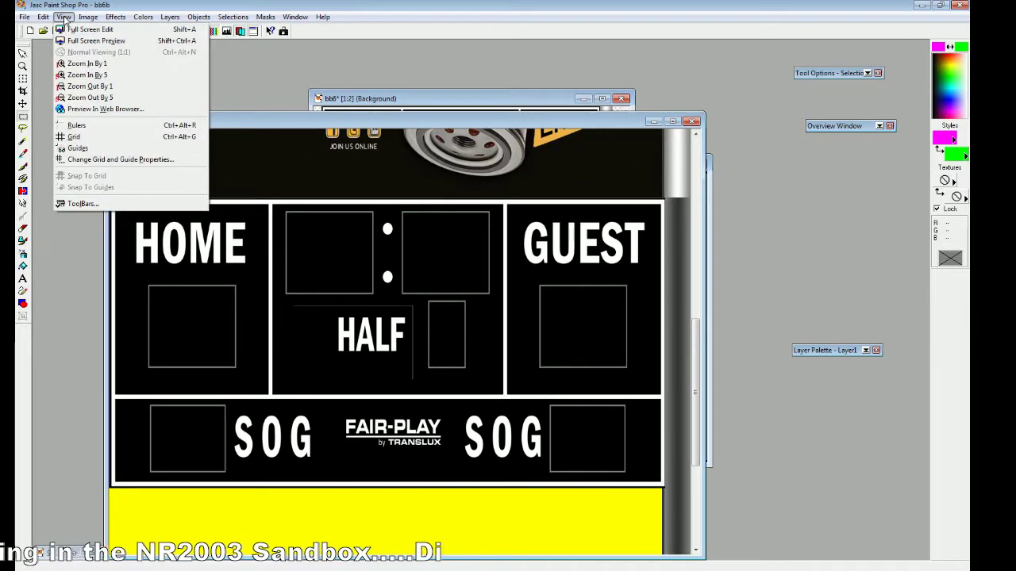
pyautogui.click(112, 86)
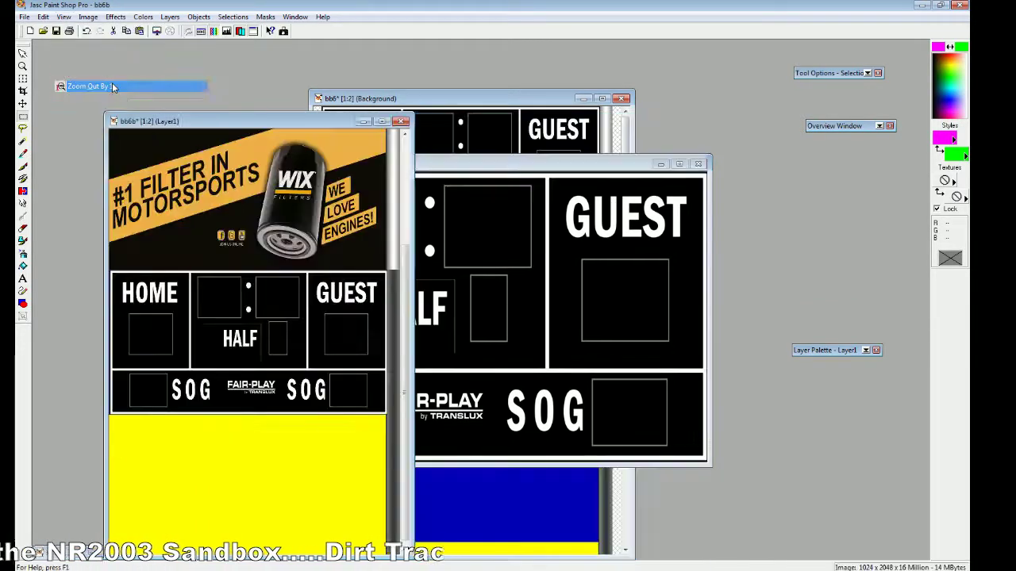
pyautogui.moveTo(401, 373)
pyautogui.mouseDown()
pyautogui.moveTo(400, 301)
pyautogui.moveTo(400, 364)
pyautogui.mouseUp()
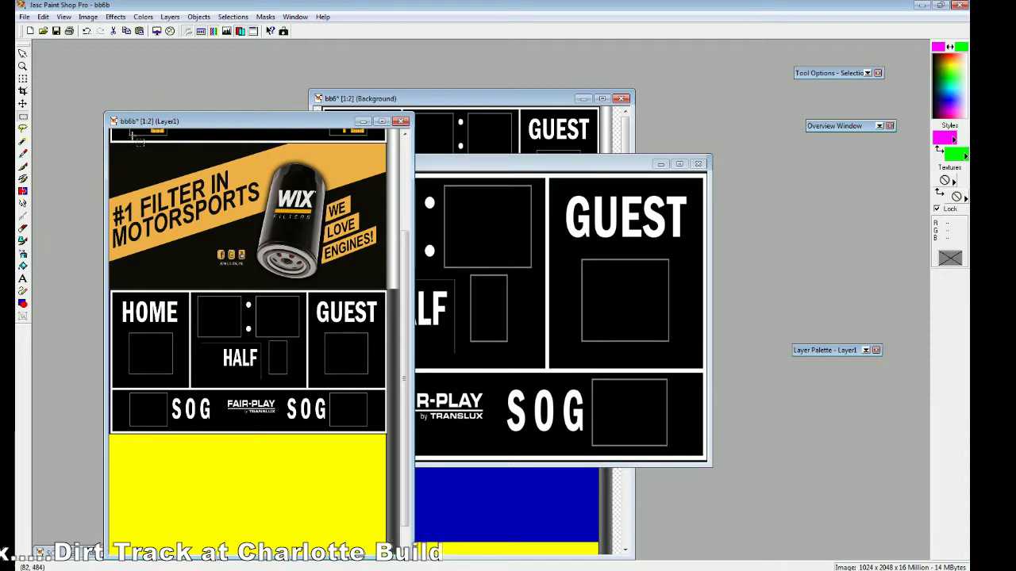
pyautogui.click(64, 16)
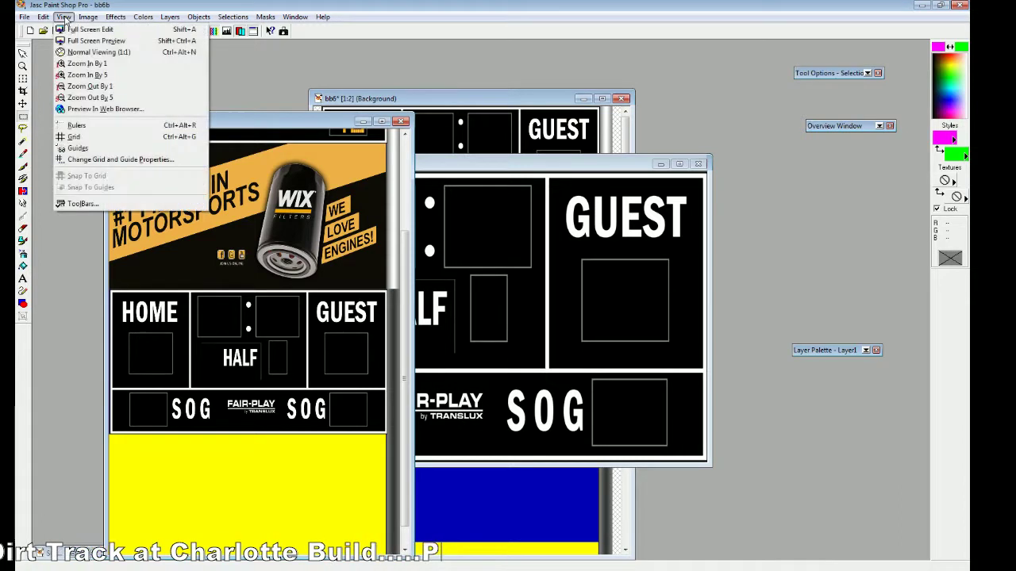
pyautogui.click(80, 72)
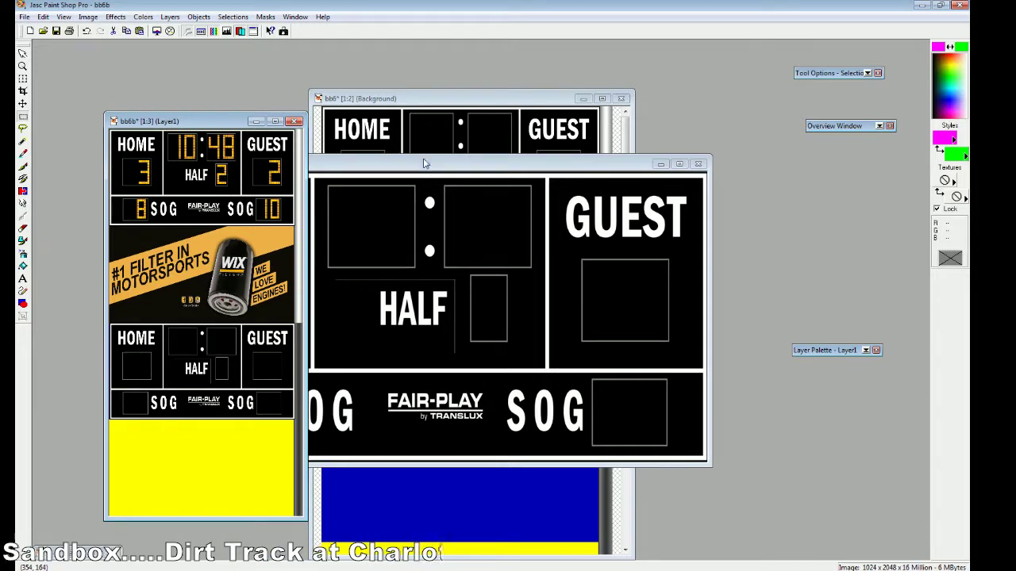
pyautogui.click(655, 163)
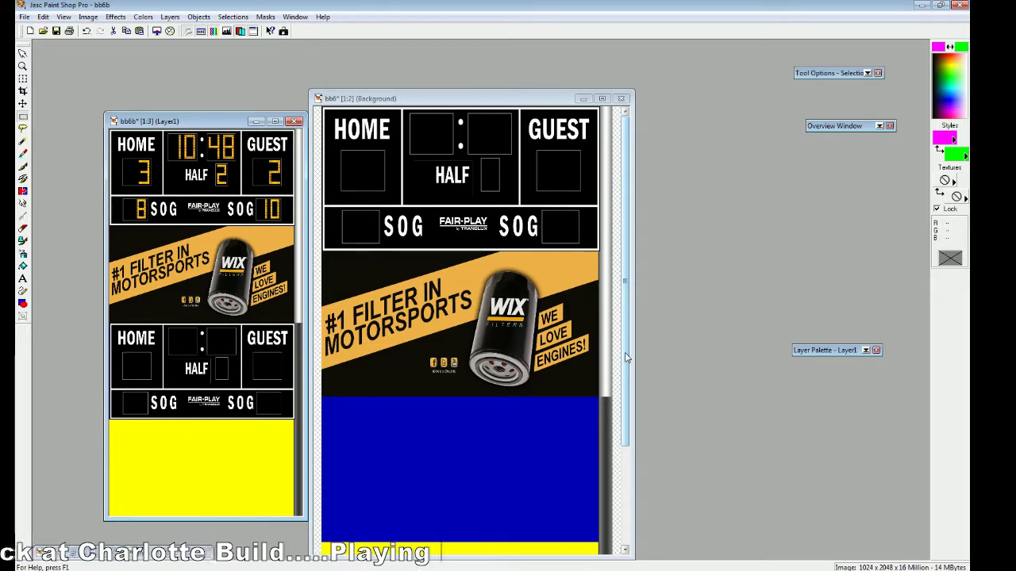
pyautogui.click(583, 99)
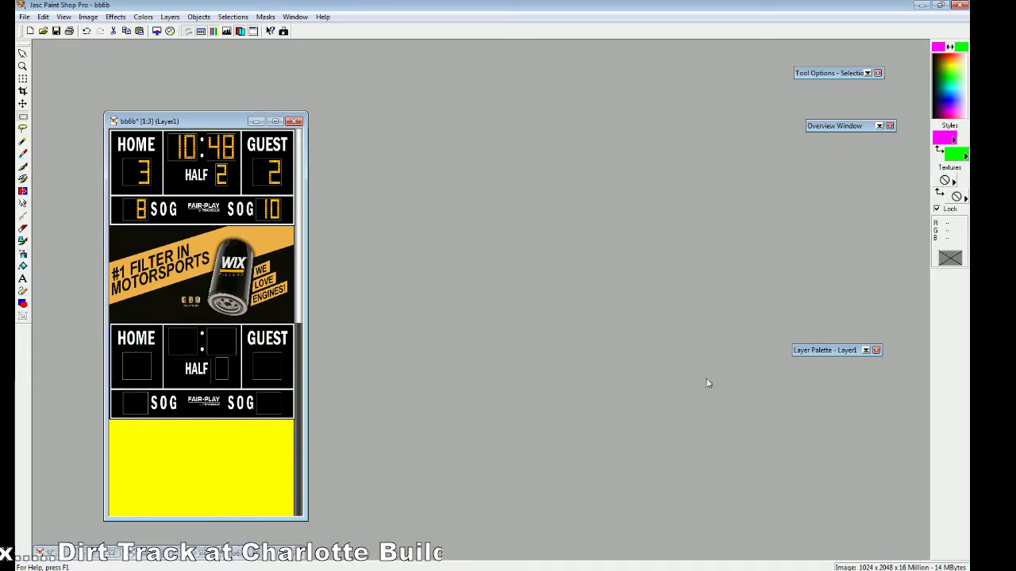
# Step: Toggle Layer1's visibility off and on in bb6b to compare the pasted scoreboard with the background
pyautogui.moveTo(828, 353)
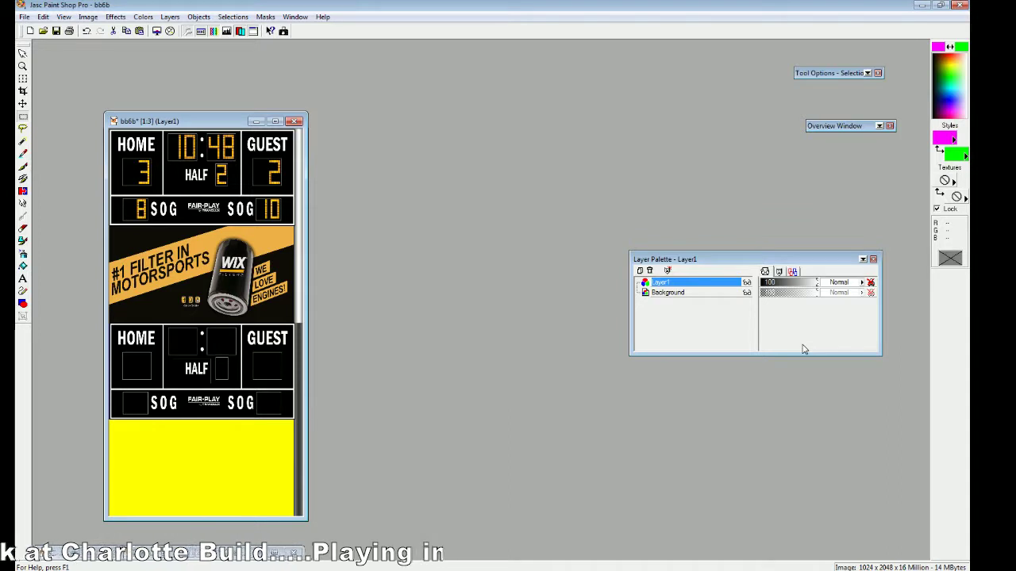
pyautogui.click(747, 283)
pyautogui.click(748, 283)
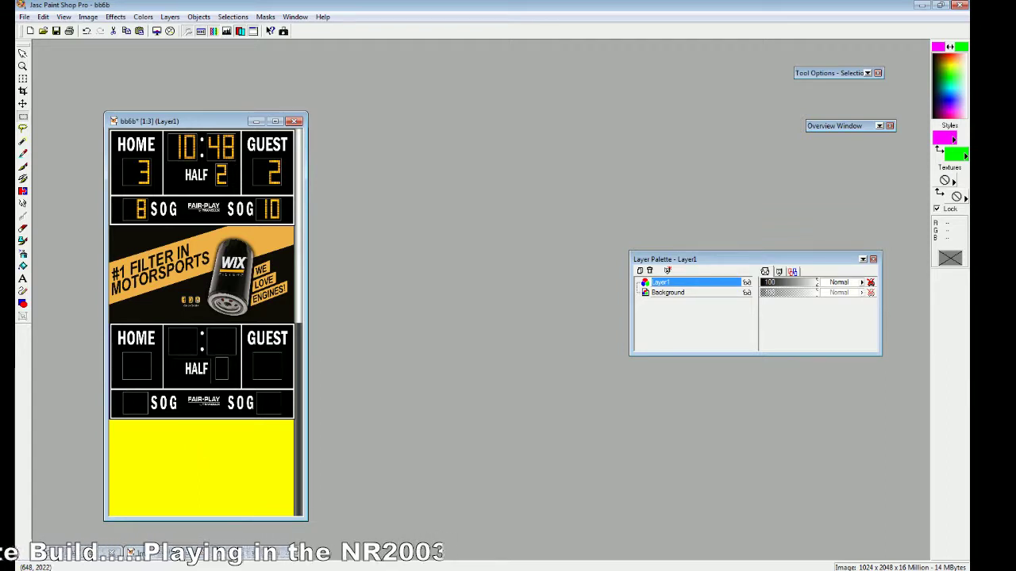
# Step: Switch to the Sandbox track window and show the track in Object Placement View
pyautogui.click(230, 554)
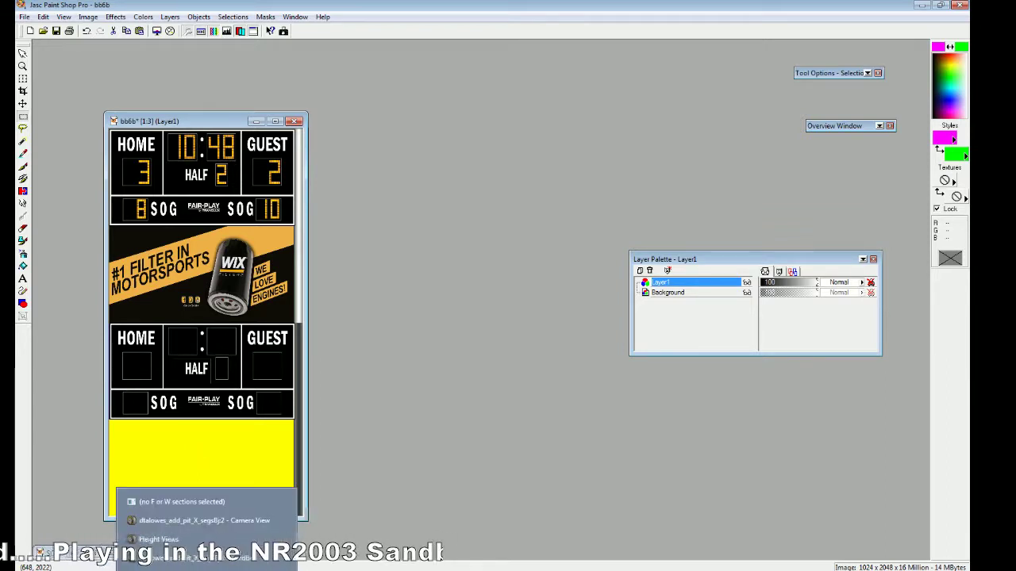
pyautogui.click(223, 559)
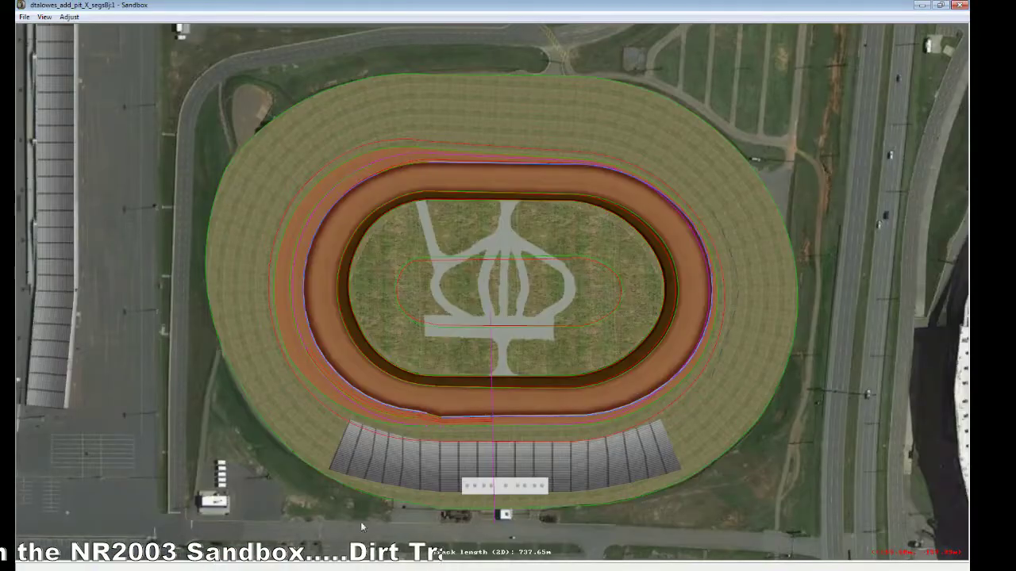
pyautogui.click(44, 17)
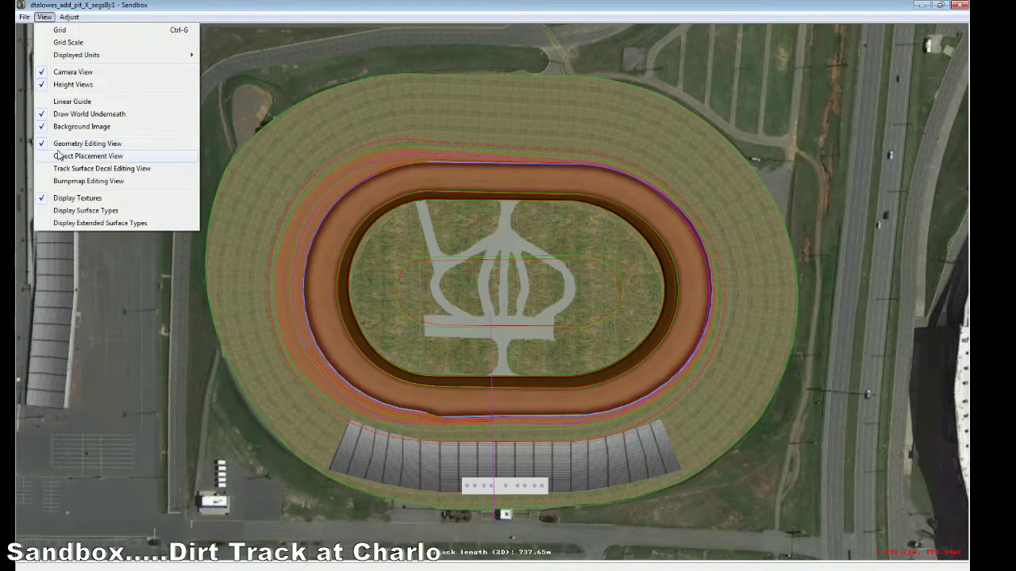
pyautogui.click(87, 155)
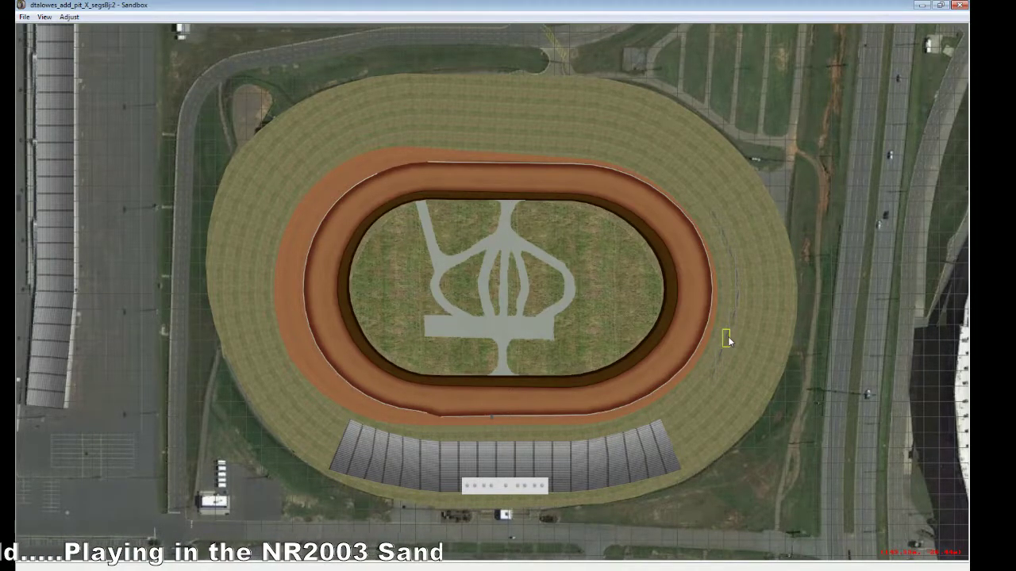
# Step: Check the Track Side Object Properties of the bb3 and bb6 billboards beyond the oval's right-hand turn
pyautogui.moveTo(204, 562)
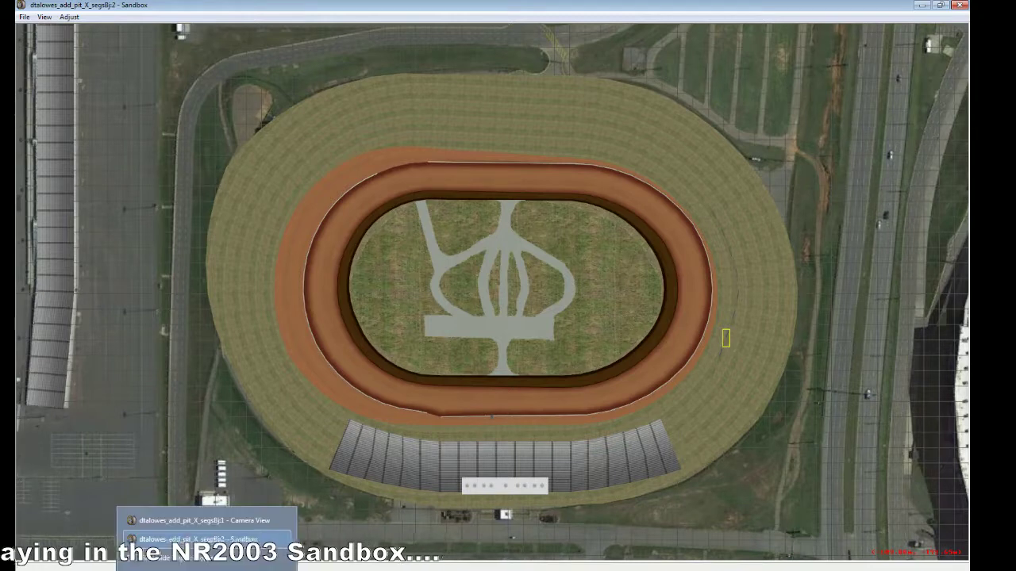
pyautogui.click(204, 539)
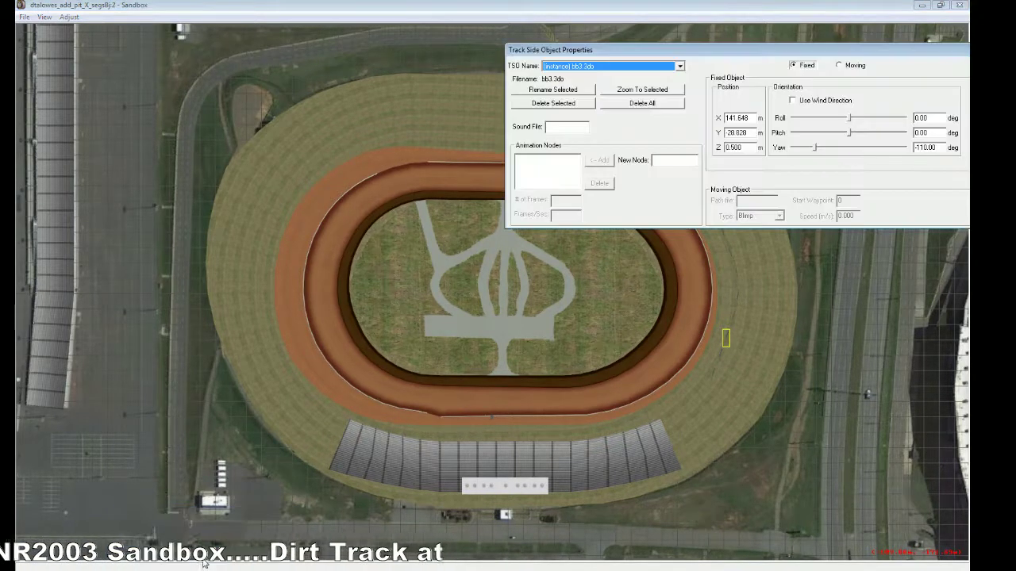
pyautogui.click(526, 7)
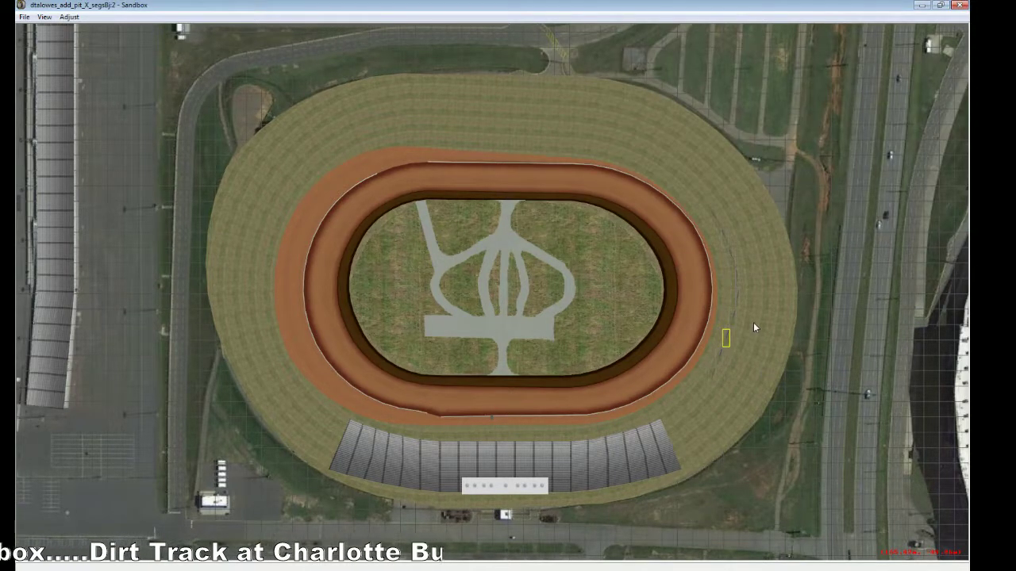
pyautogui.click(739, 274)
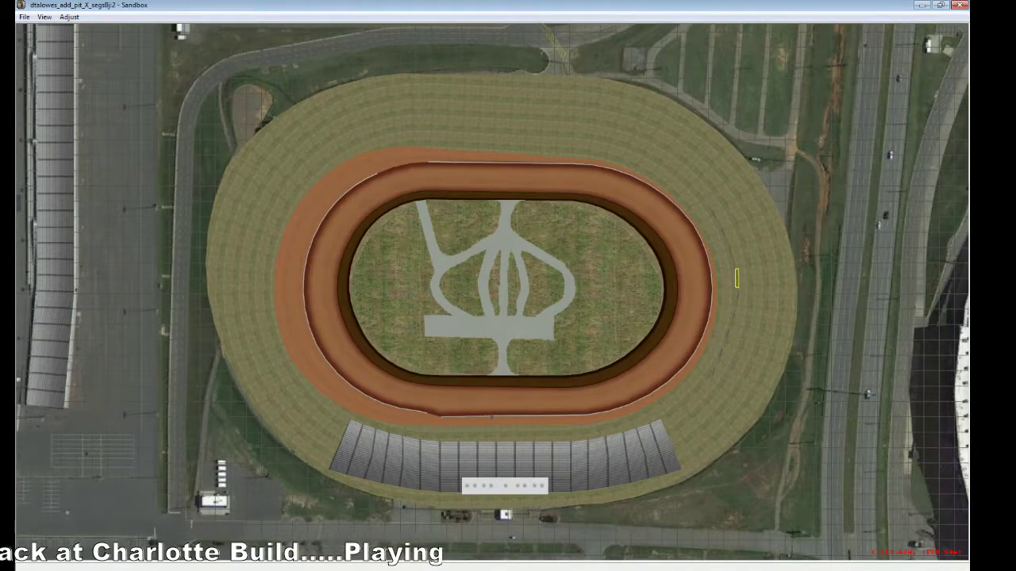
pyautogui.moveTo(213, 566)
pyautogui.click(198, 531)
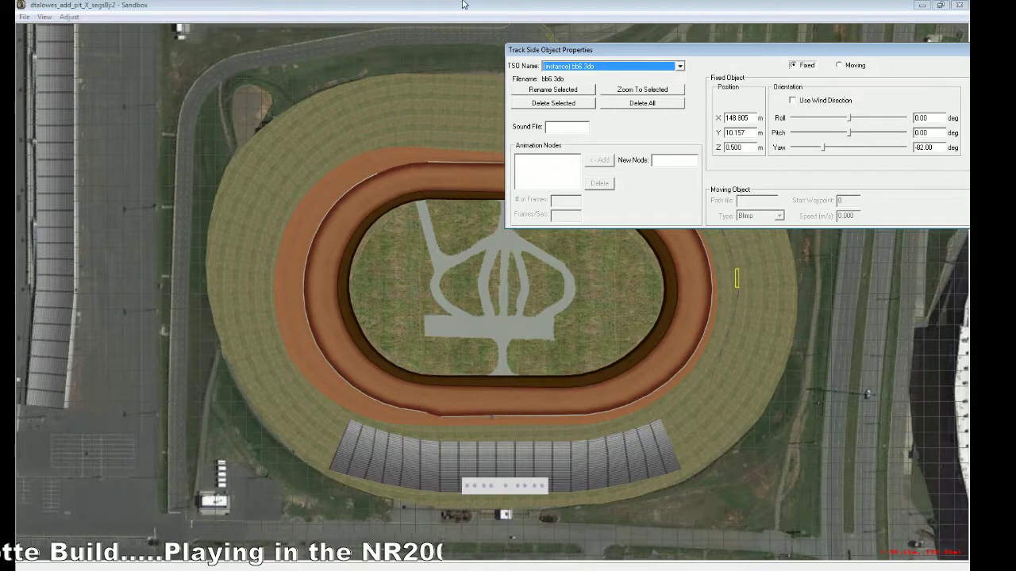
pyautogui.click(385, 449)
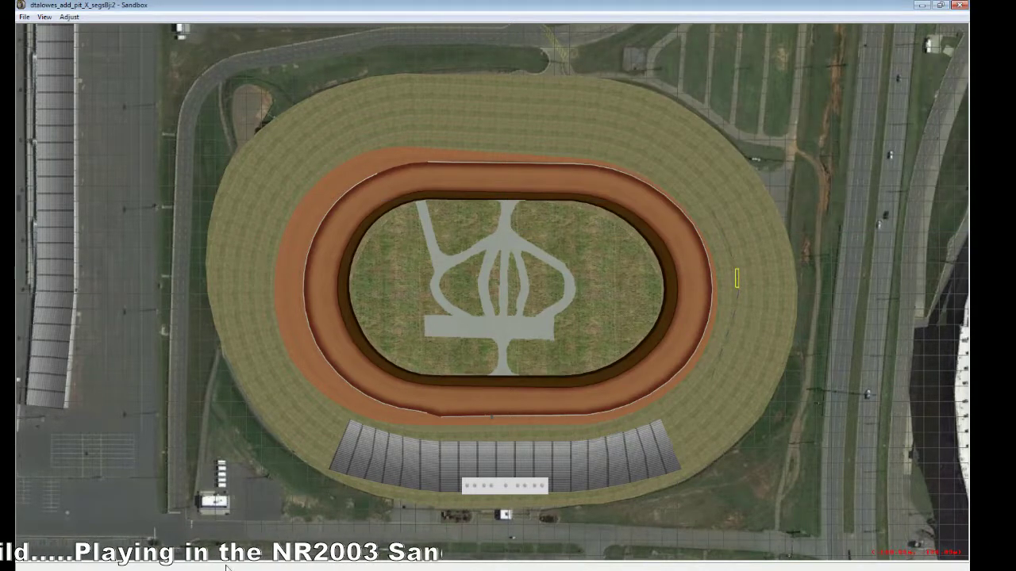
# Step: Look at the selected bb6 billboard in the Camera View using Slew Mode
pyautogui.moveTo(232, 565)
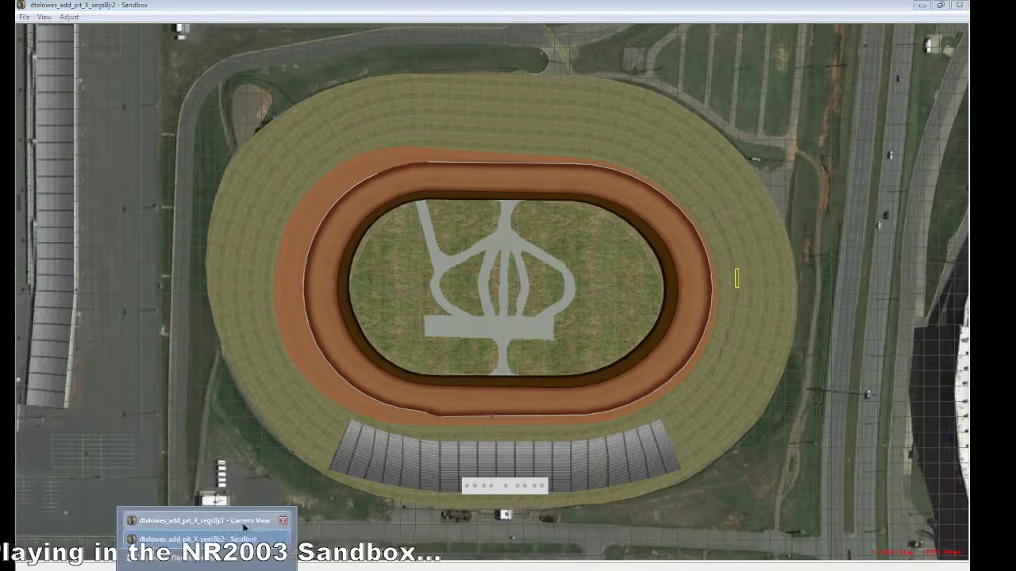
pyautogui.click(204, 520)
pyautogui.click(130, 56)
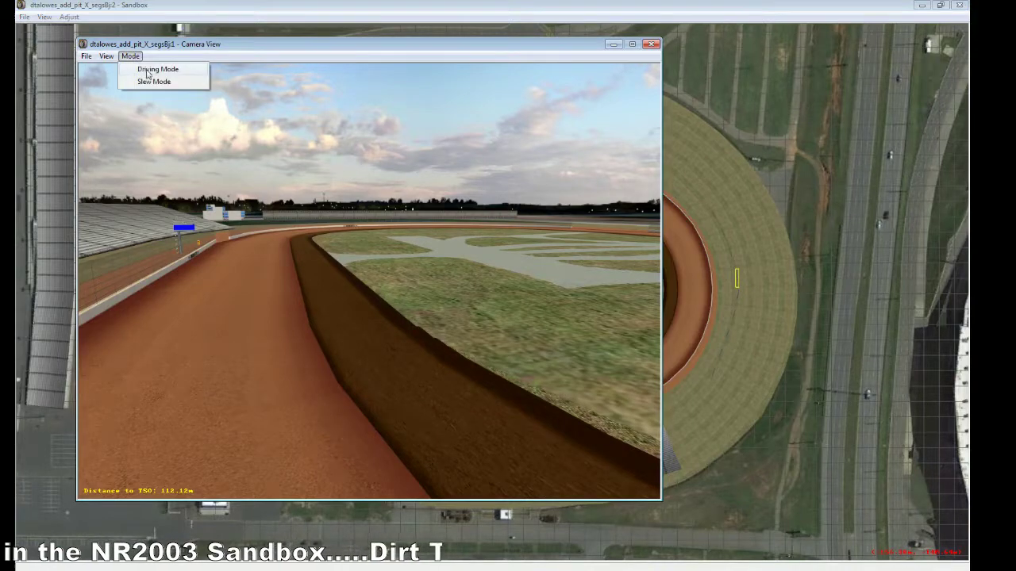
pyautogui.click(151, 80)
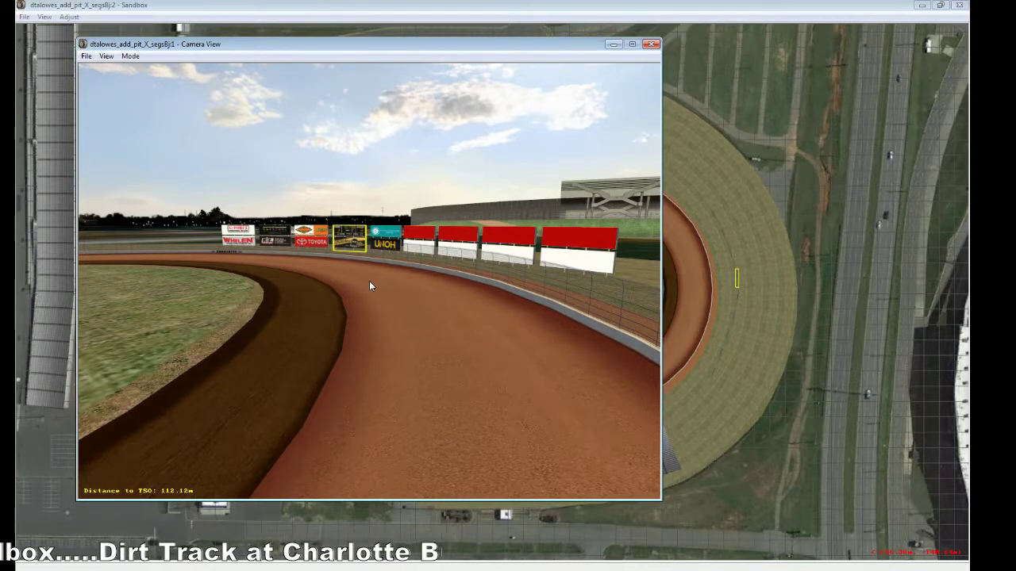
# Step: Return Sandbox to Geometry Editing View and switch back to the bb6b image in Paint Shop Pro
pyautogui.click(478, 16)
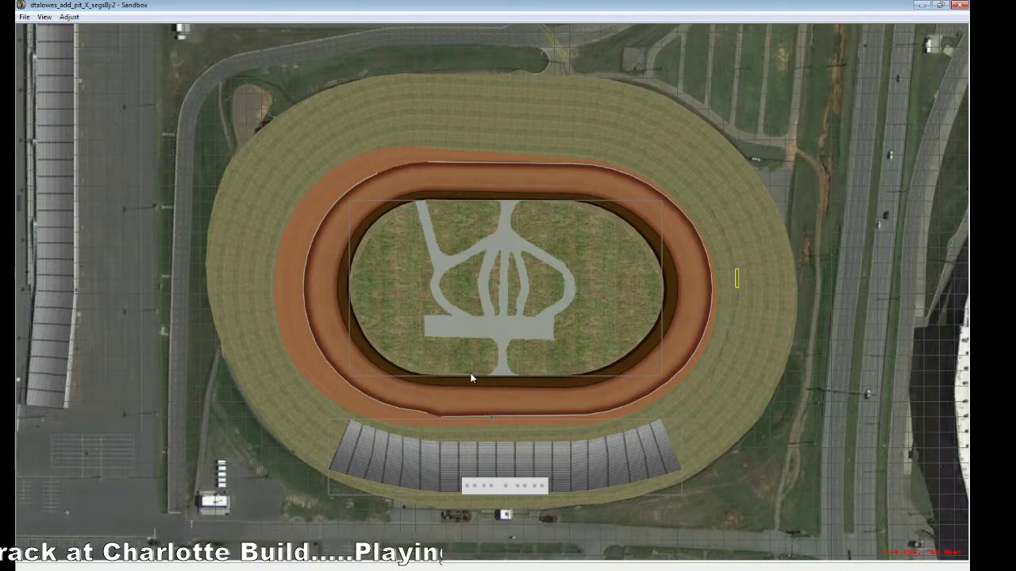
pyautogui.click(49, 18)
pyautogui.click(87, 144)
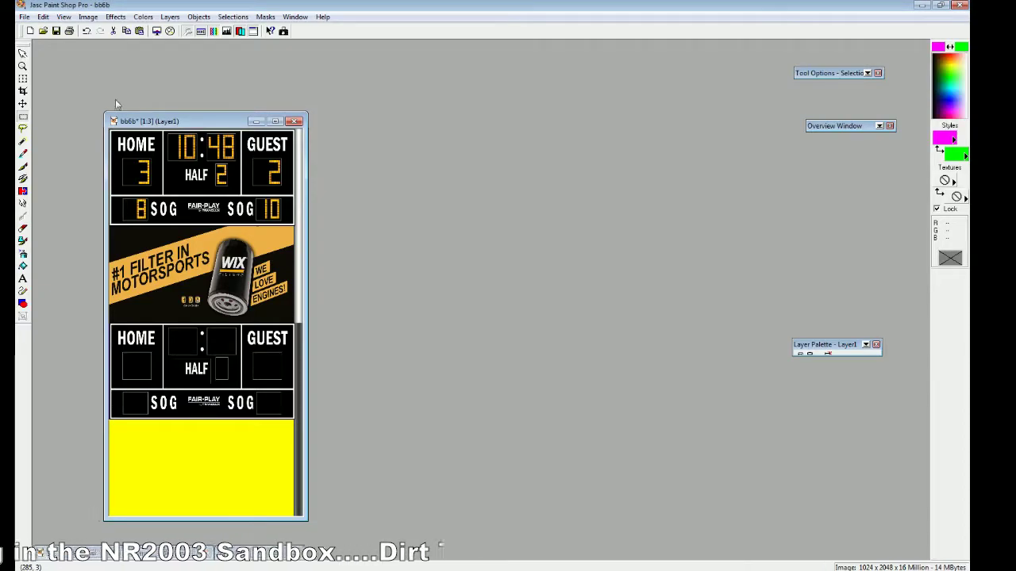
# Step: Save the layered bb6b image as a Photoshop file named bb6.psd in the 3DS folder
pyautogui.click(25, 17)
pyautogui.click(48, 102)
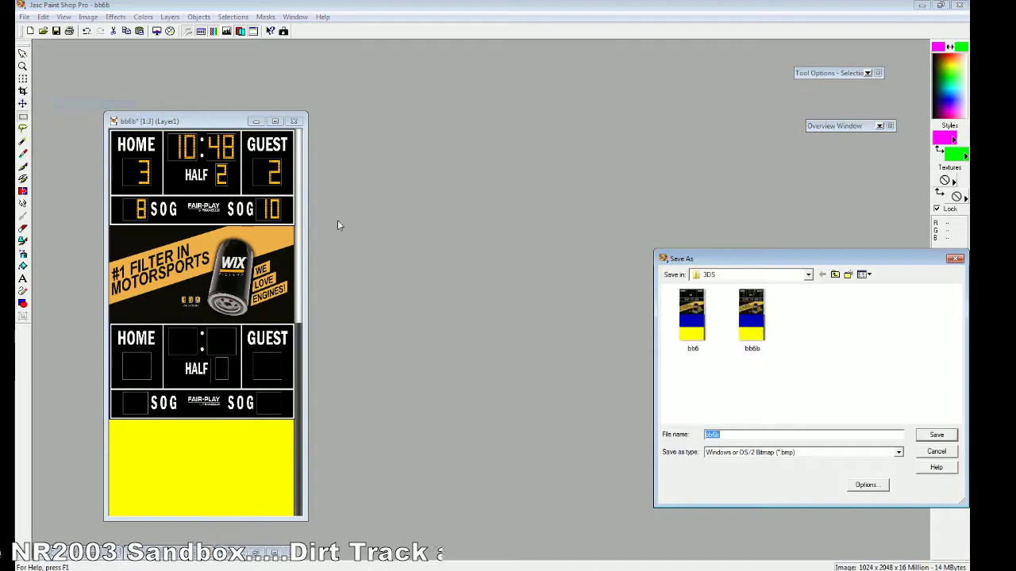
pyautogui.moveTo(795, 262); pyautogui.dragTo(449, 189)
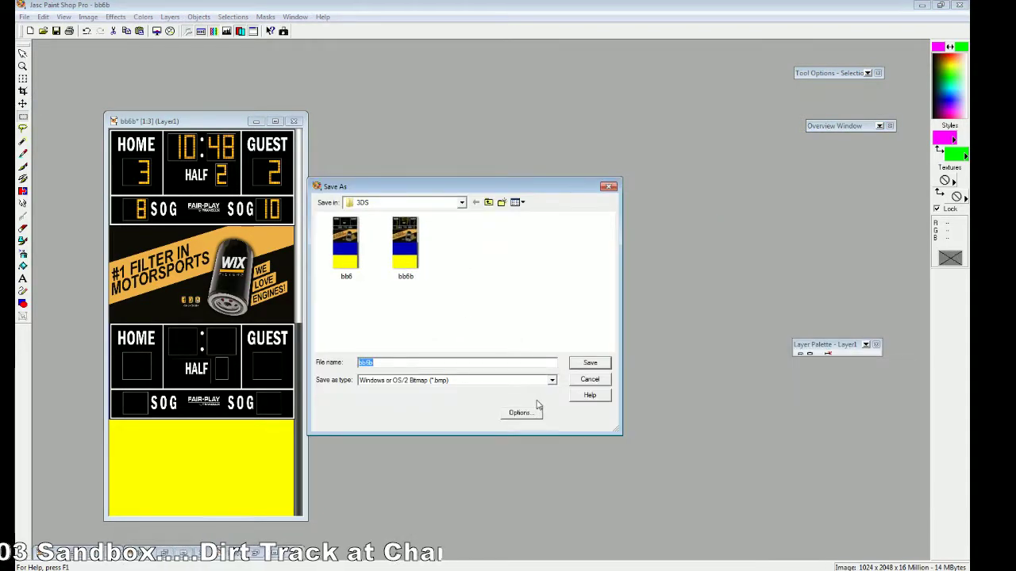
pyautogui.click(552, 381)
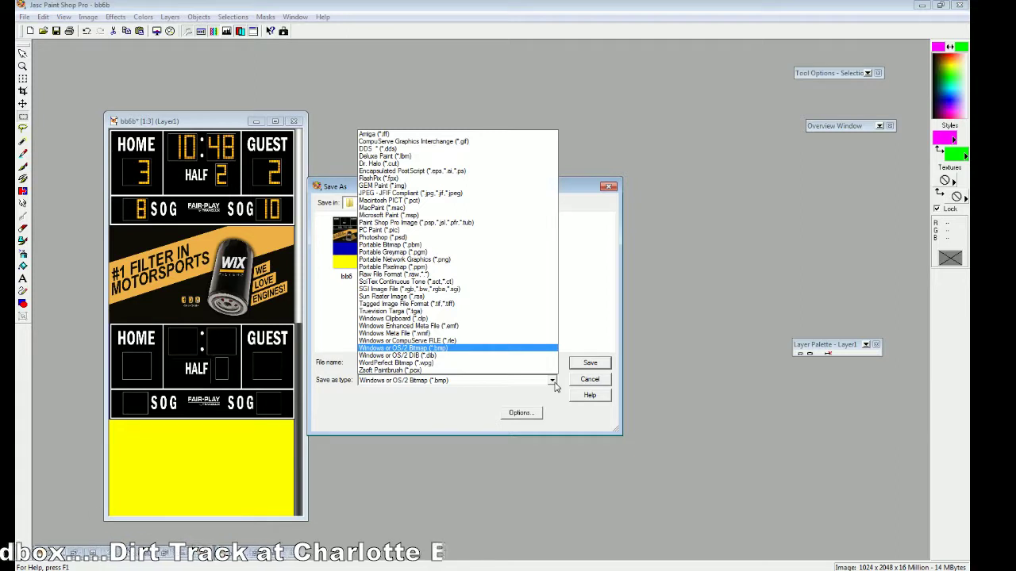
pyautogui.click(426, 238)
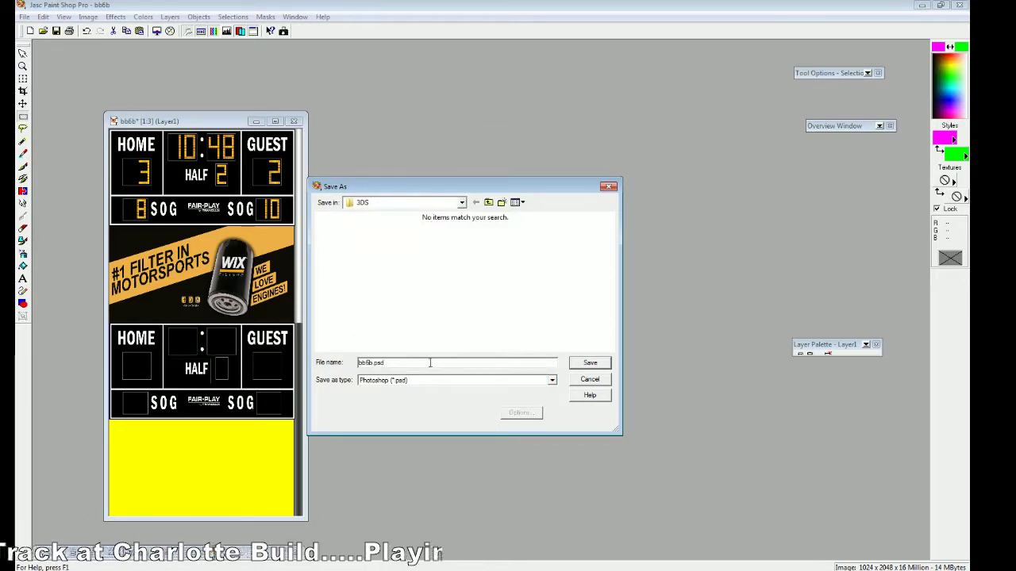
pyautogui.click(401, 363)
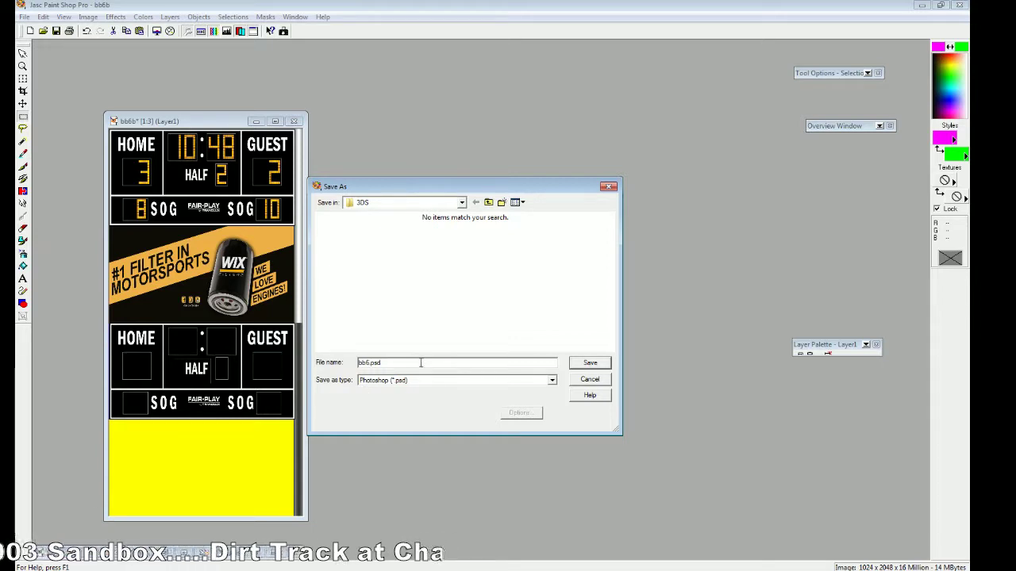
pyautogui.click(589, 363)
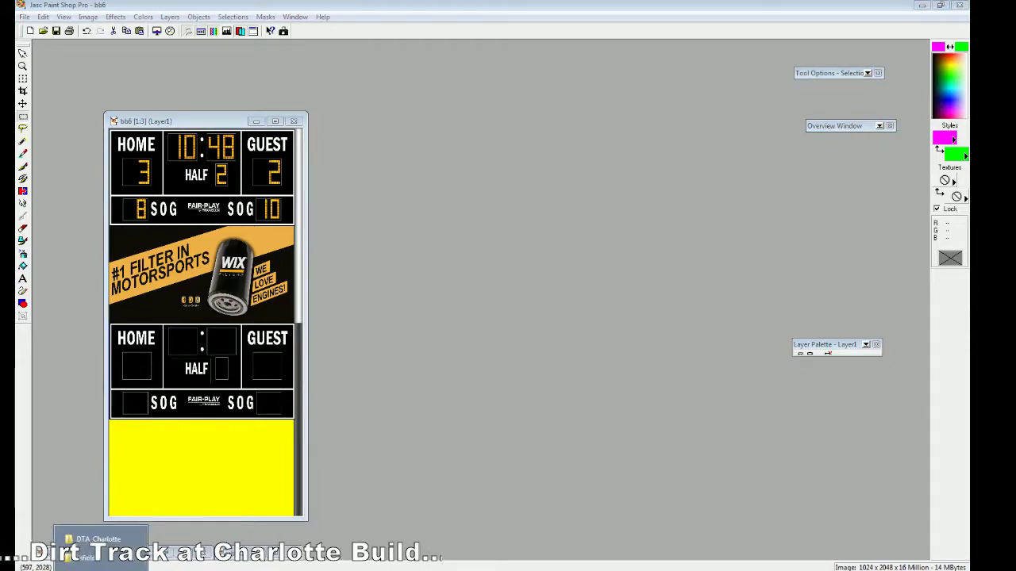
# Step: Switch to Windows Explorer and open the 3DS folder inside the TSOs billboards folder
pyautogui.click(109, 565)
pyautogui.click(29, 25)
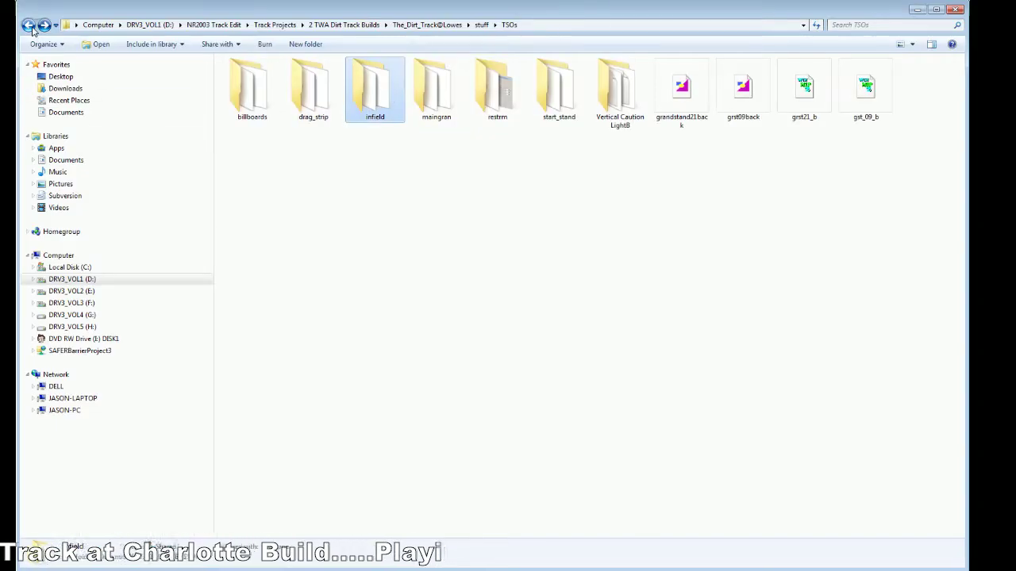
pyautogui.doubleClick(252, 99)
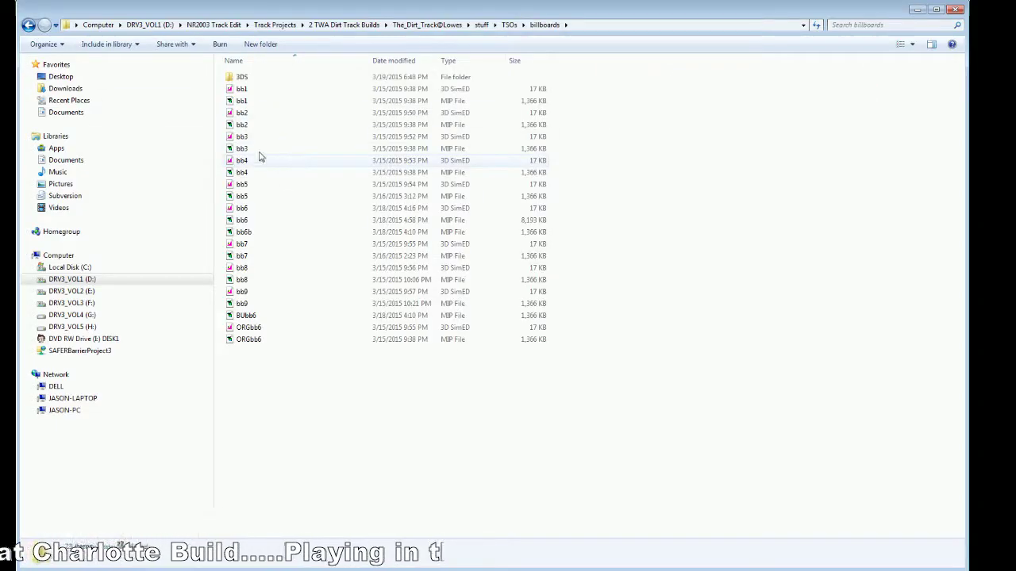
pyautogui.doubleClick(242, 78)
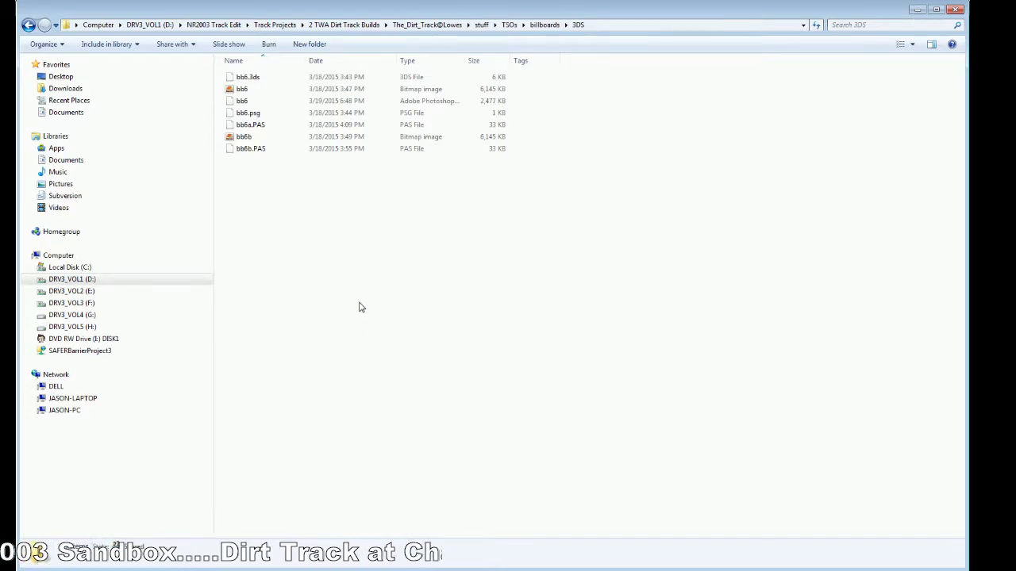
# Step: Open bb6.psg in Notepad without making Notepad the permanent program for that file type
pyautogui.doubleClick(250, 116)
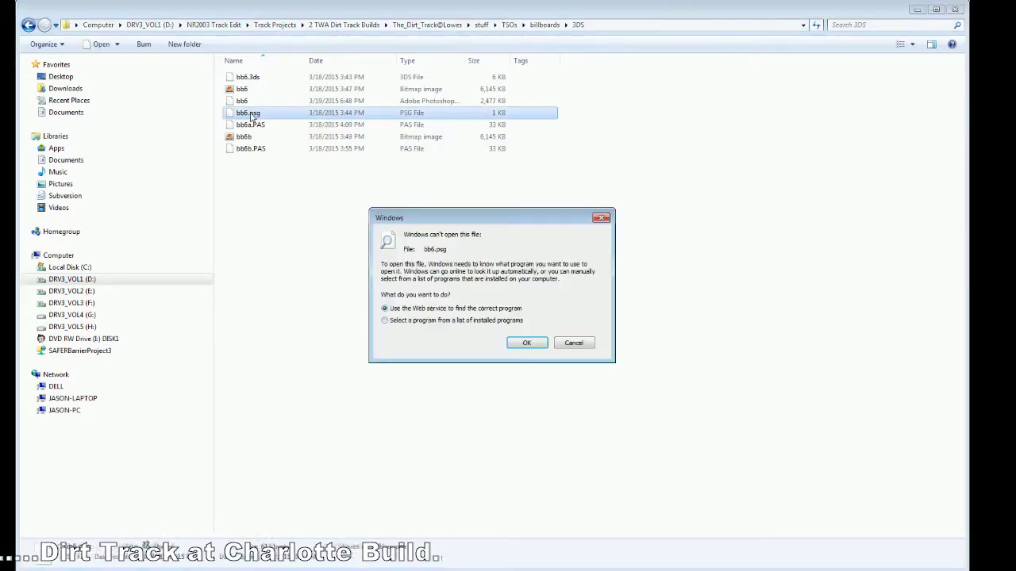
pyautogui.click(402, 321)
pyautogui.click(526, 343)
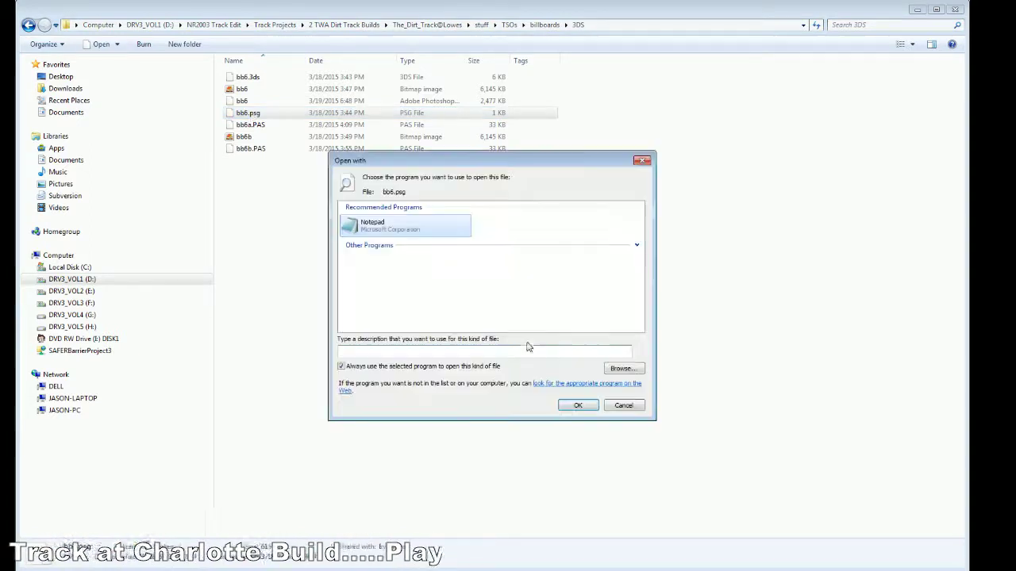
pyautogui.click(360, 368)
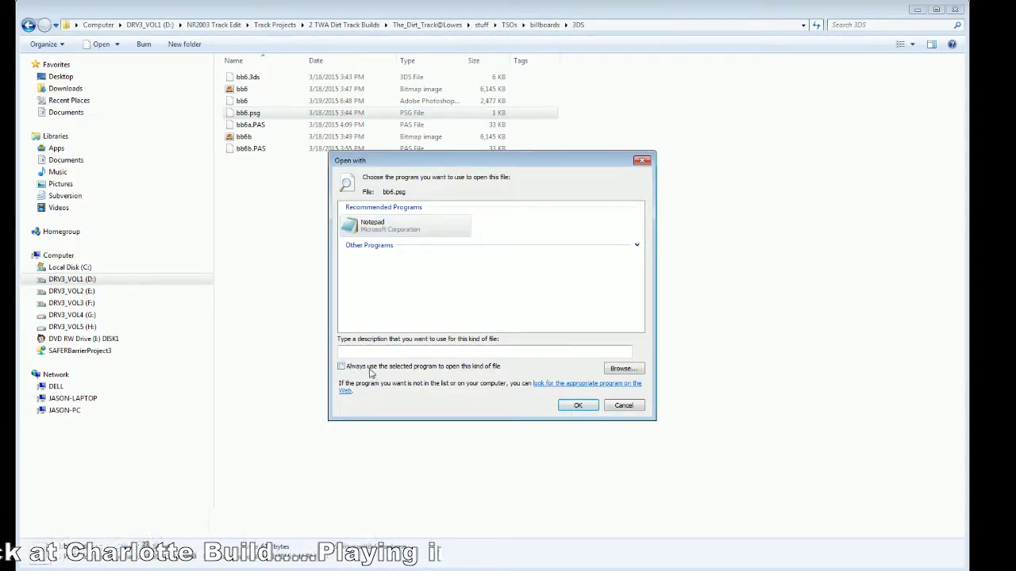
pyautogui.click(565, 406)
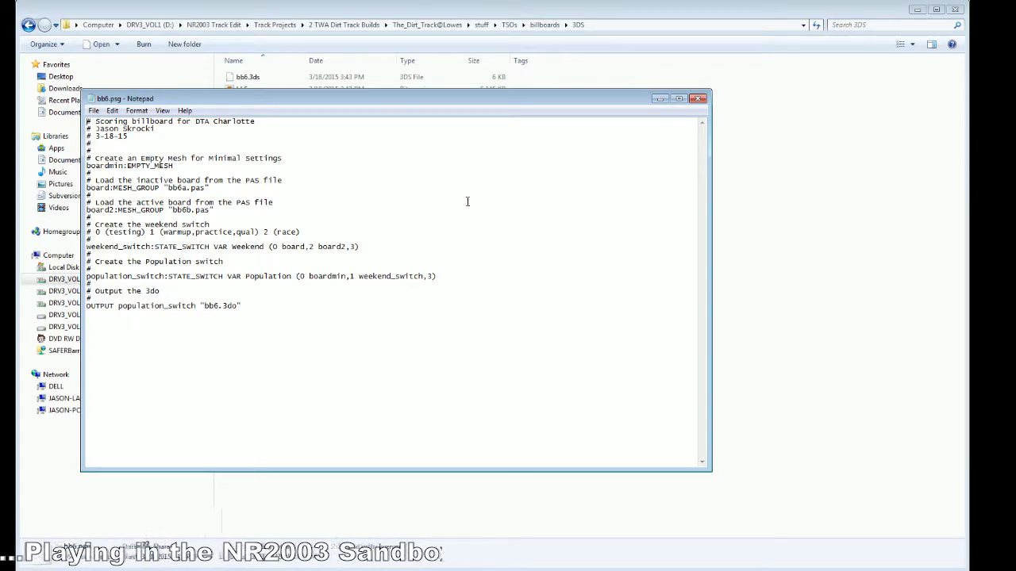
# Step: Move the bb6.psg script below the file list and examine its mesh groups, weekend and population switches, and output line
pyautogui.moveTo(427, 100); pyautogui.dragTo(528, 167)
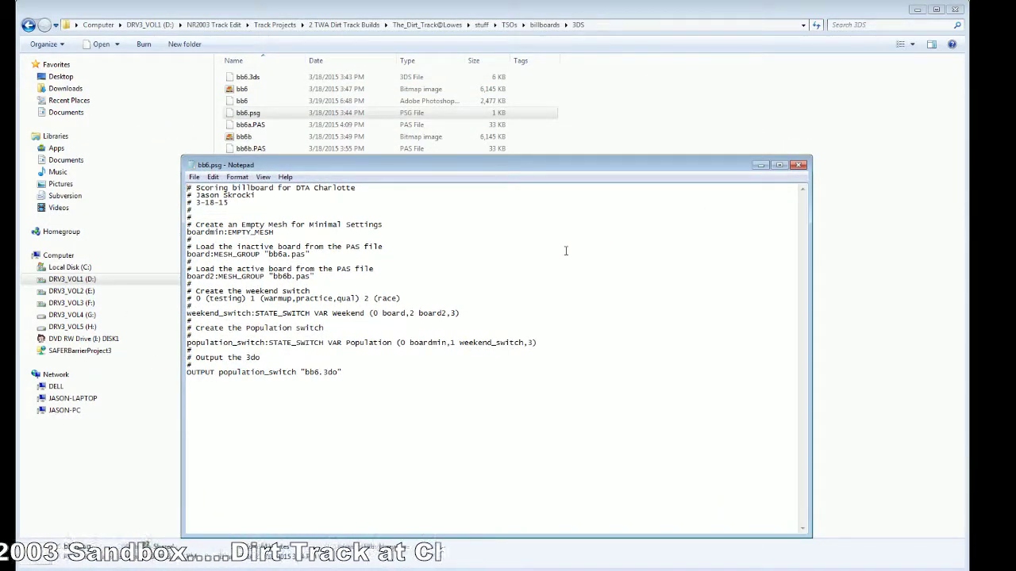
pyautogui.click(227, 113)
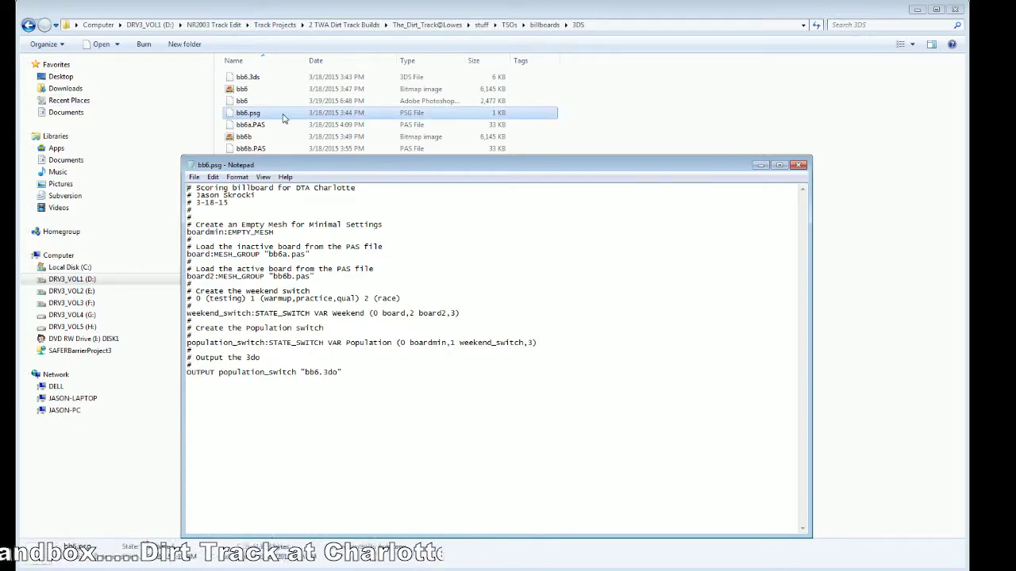
pyautogui.click(300, 161)
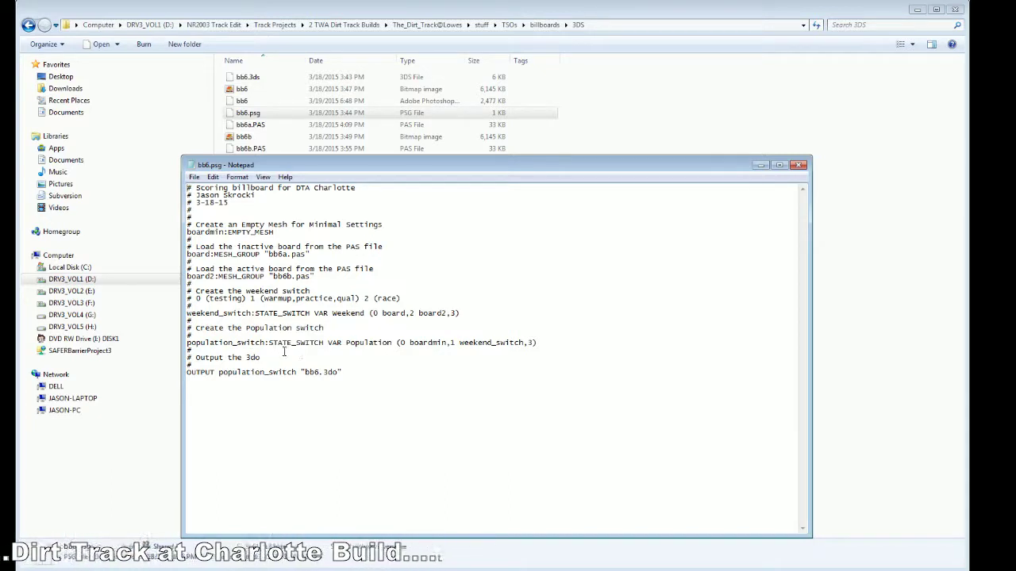
pyautogui.moveTo(269, 343); pyautogui.dragTo(342, 343)
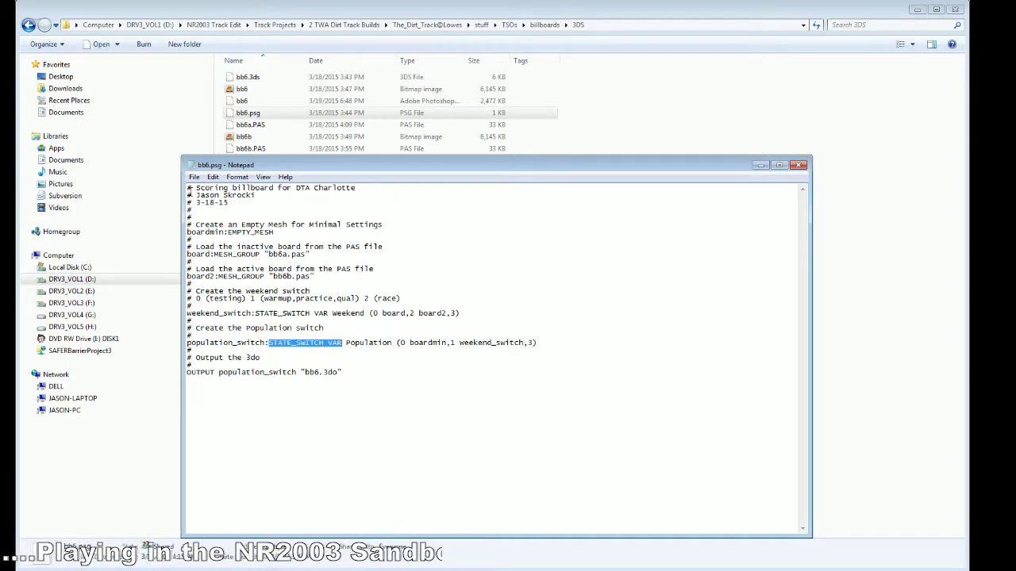
pyautogui.click(193, 177)
pyautogui.click(520, 268)
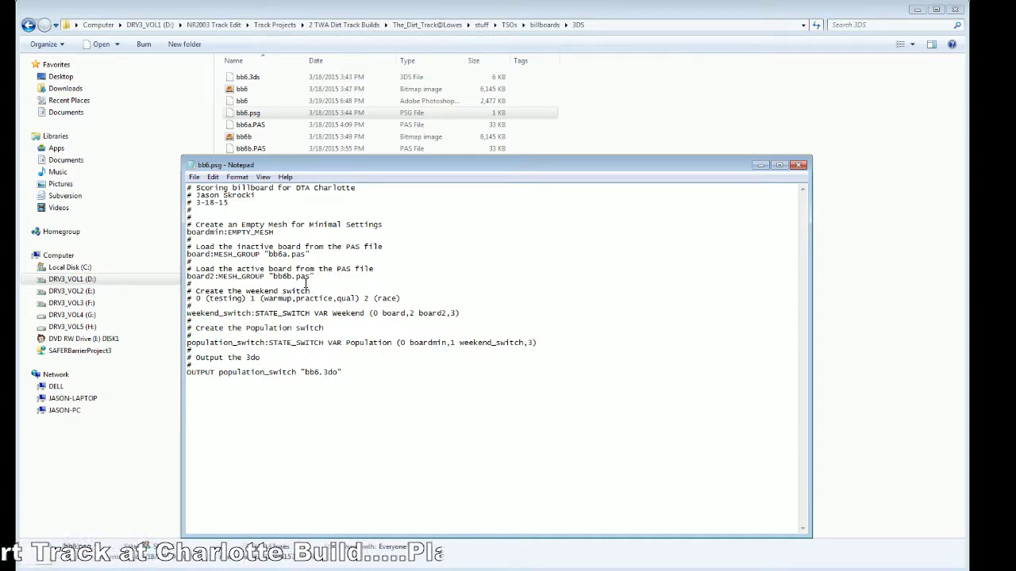
# Step: Minimize the bb6.psg script and the 3DS folder to return to the scoreboard image in Paint Shop Pro
pyautogui.click(759, 165)
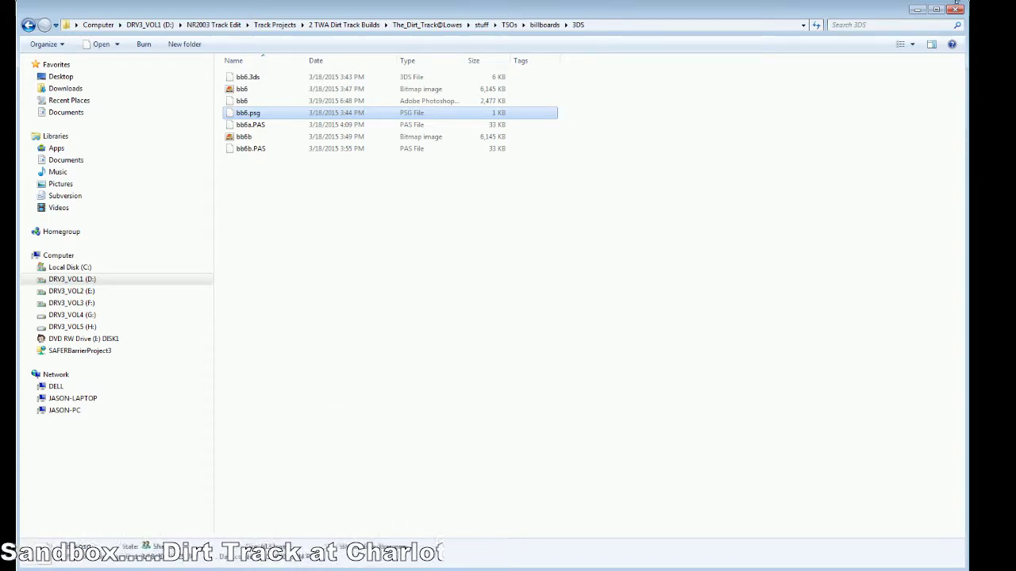
pyautogui.click(916, 9)
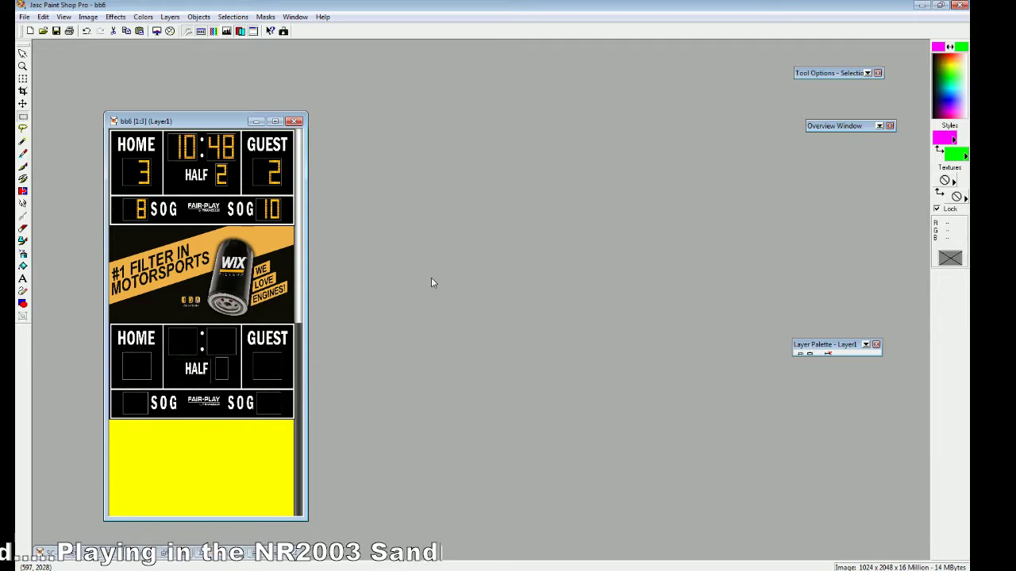
# Step: Flatten all layers of the bb6 scoreboard image into a single background layer
pyautogui.click(95, 557)
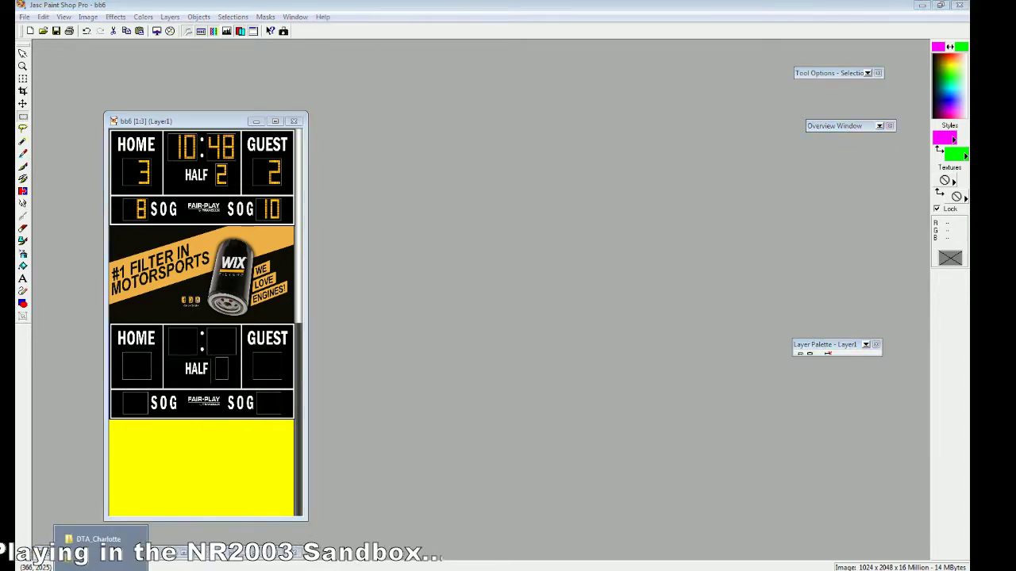
pyautogui.click(98, 559)
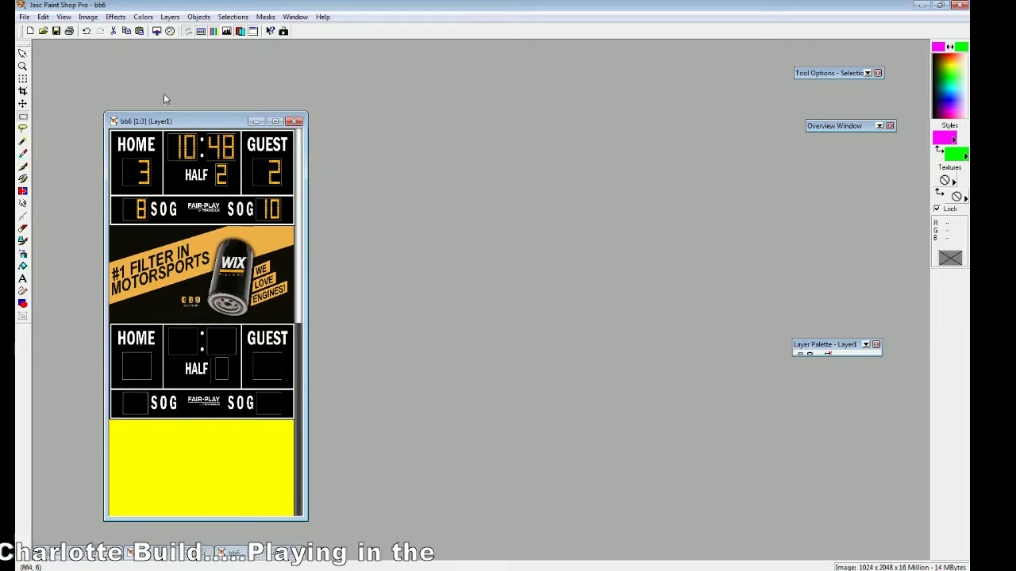
pyautogui.click(24, 17)
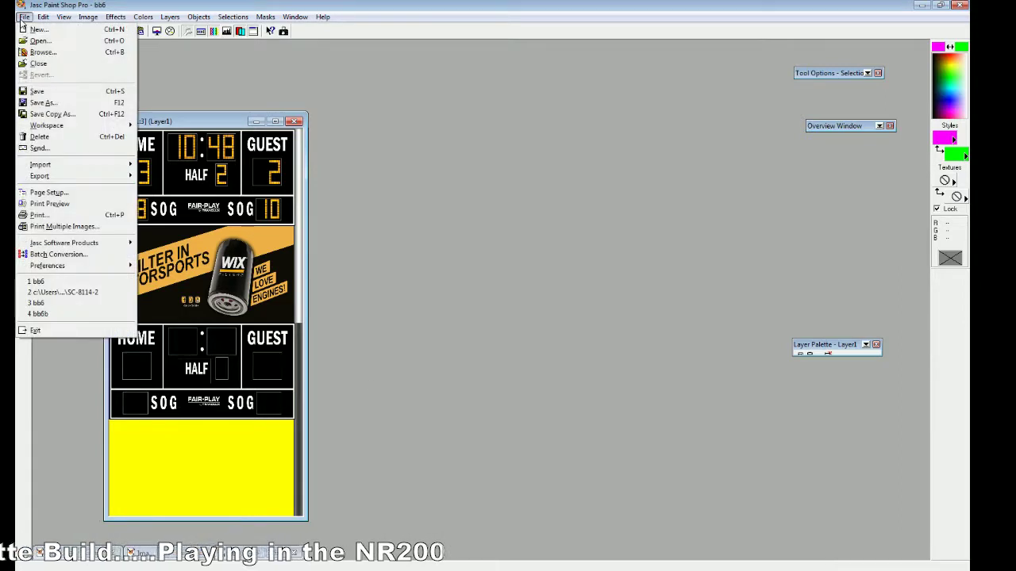
pyautogui.moveTo(92, 19)
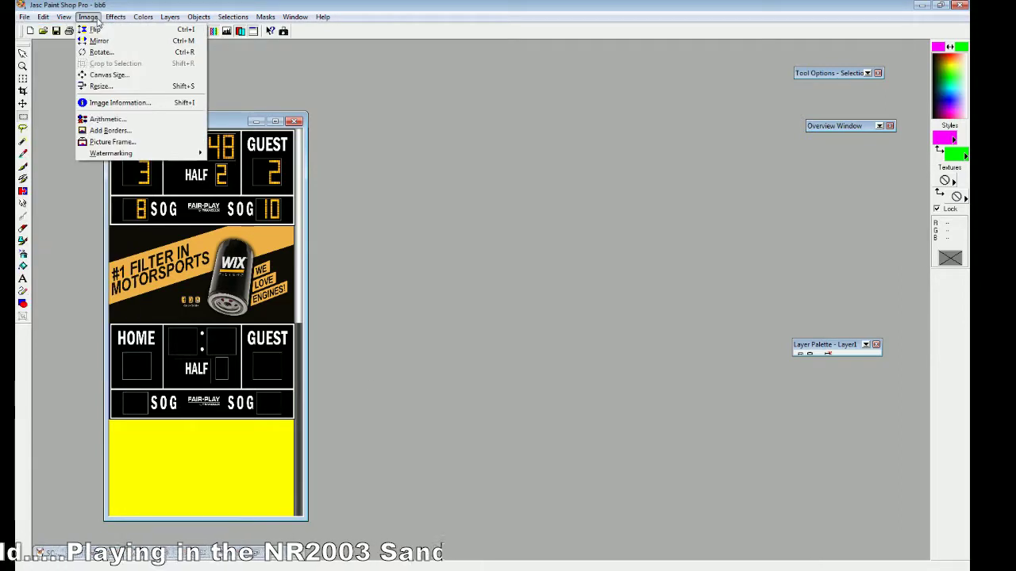
pyautogui.moveTo(172, 19)
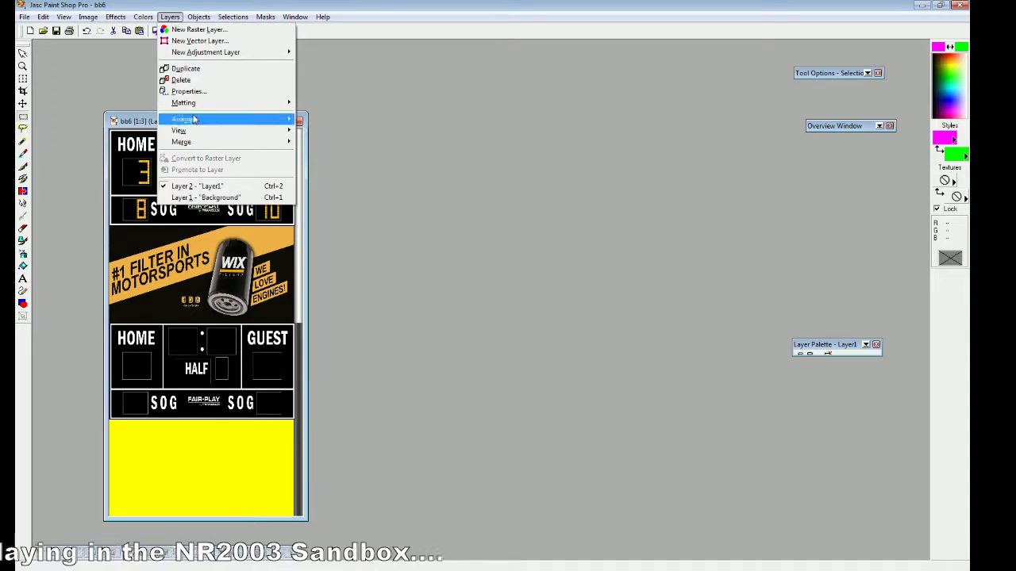
pyautogui.moveTo(238, 141)
pyautogui.click(341, 142)
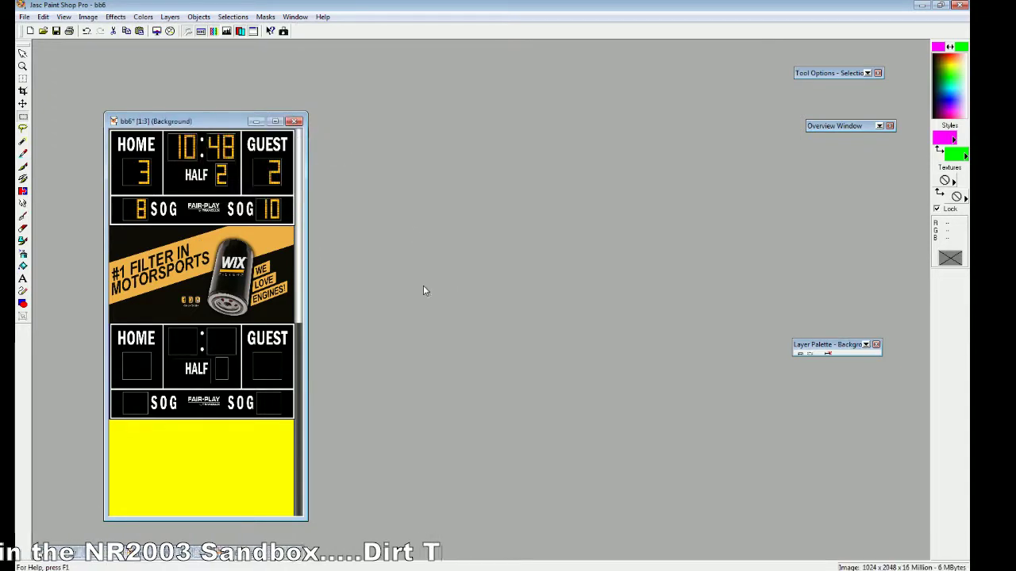
# Step: Save the flattened image as the Windows bitmap bb6.bmp in the 3DS folder, overwriting the existing file
pyautogui.click(25, 17)
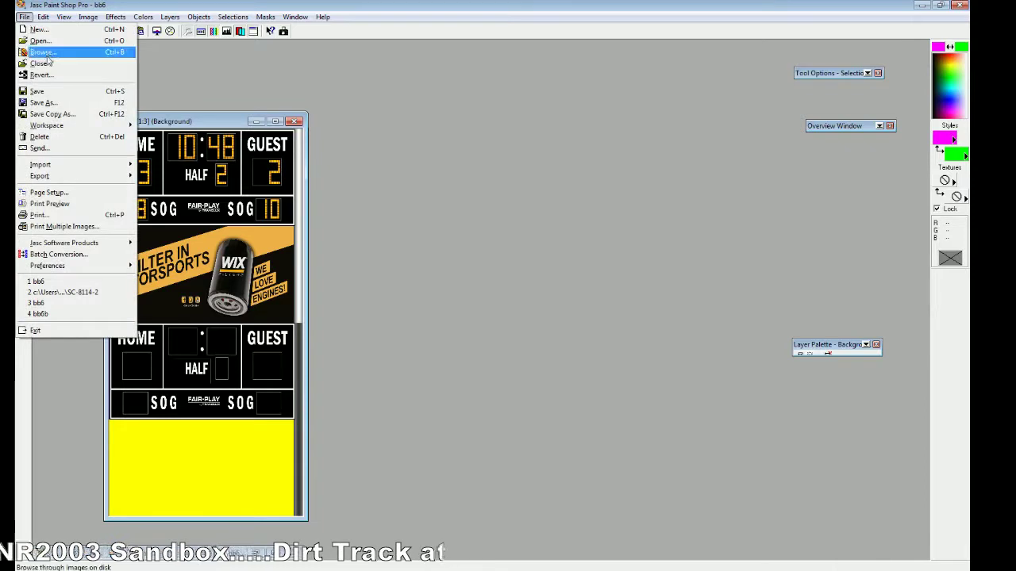
pyautogui.click(44, 102)
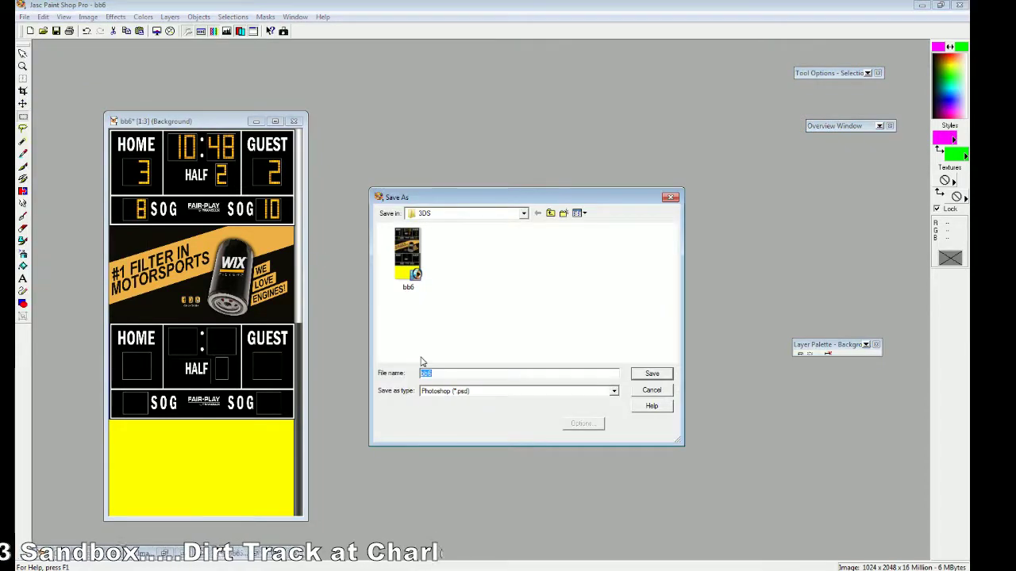
pyautogui.click(614, 392)
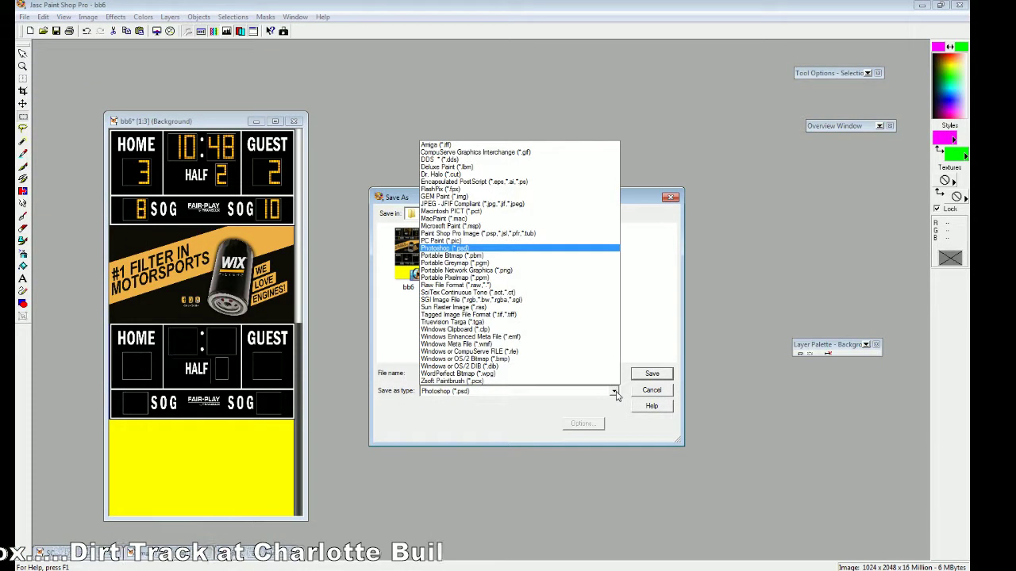
pyautogui.click(564, 359)
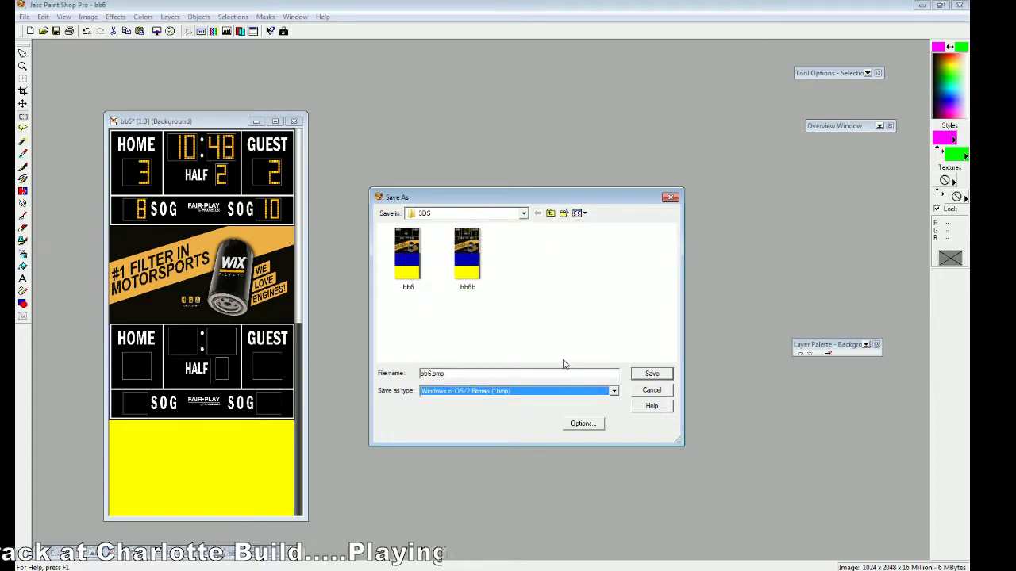
pyautogui.click(520, 373)
pyautogui.click(651, 373)
pyautogui.click(529, 296)
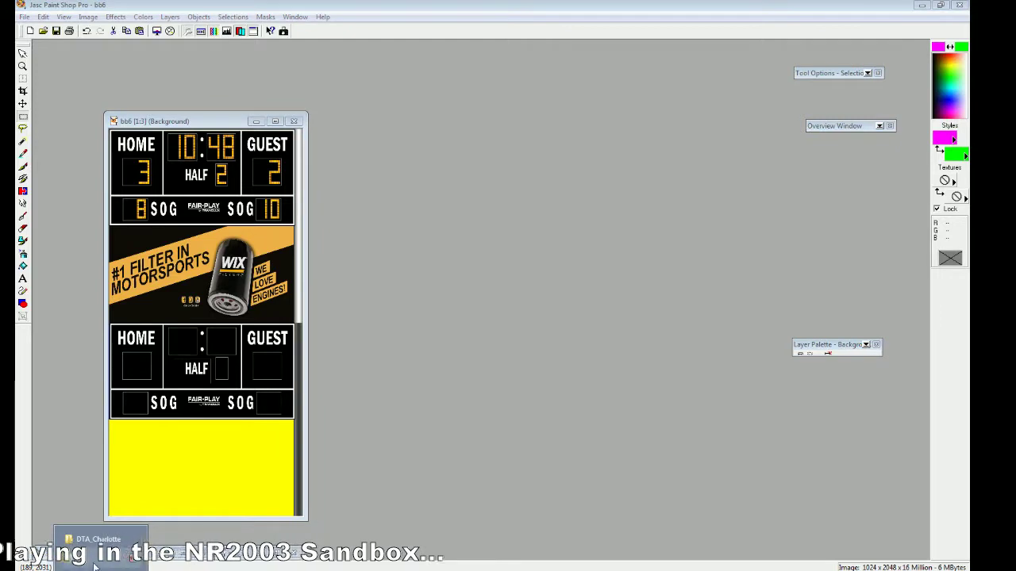
# Step: Switch to the 3DS folder in Windows Explorer and delete the bb6b bitmap image
pyautogui.click(99, 540)
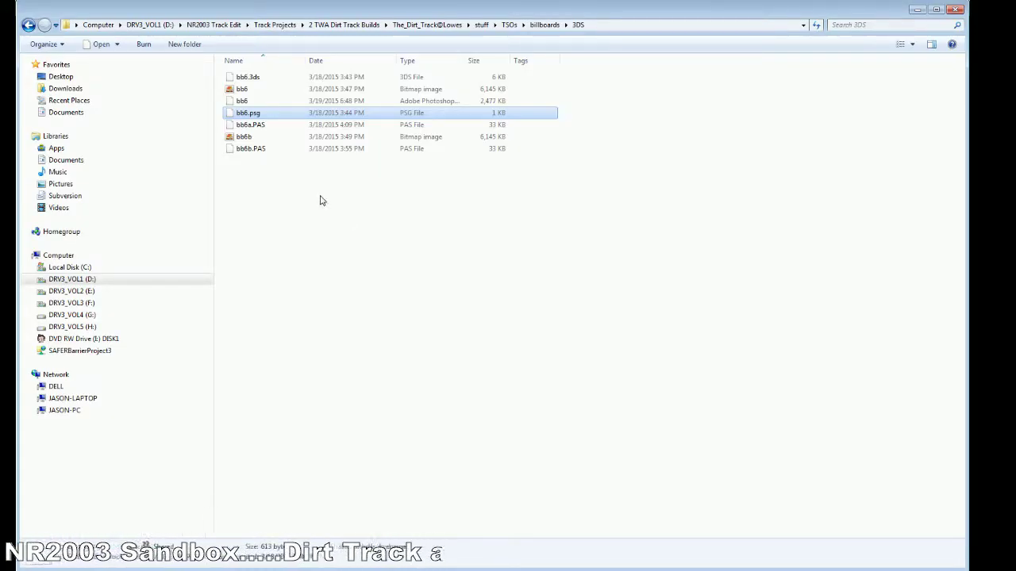
pyautogui.rightClick(247, 136)
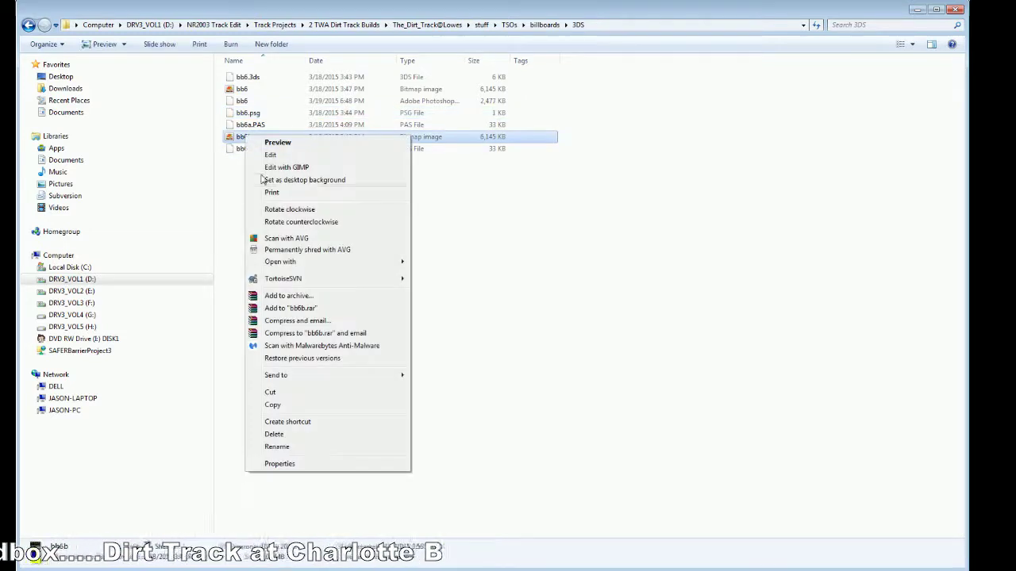
pyautogui.click(337, 433)
pyautogui.click(538, 338)
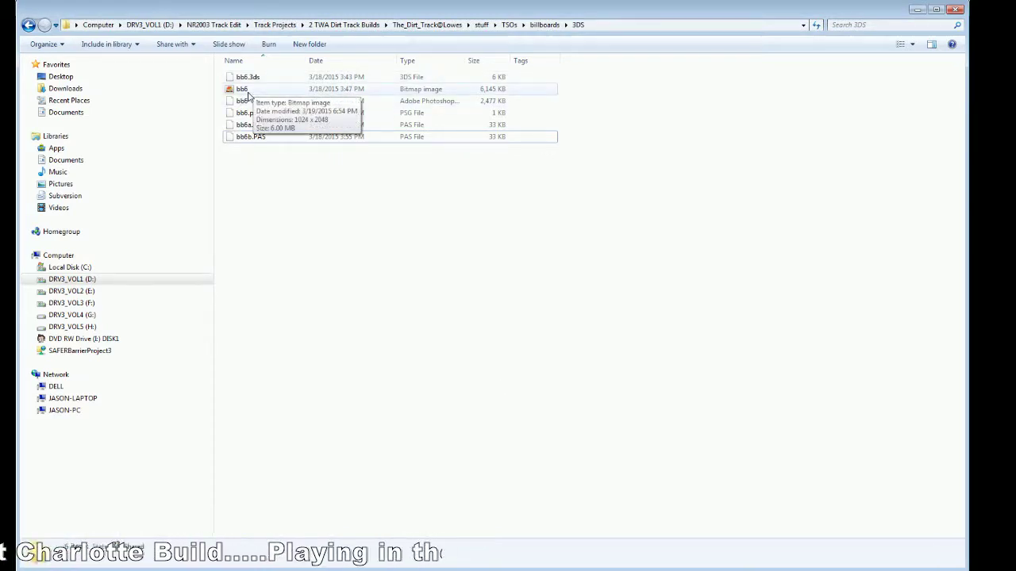
# Step: Preview the bb6 bitmap to check the scoreboard texture, closing the preview and minimizing the folder
pyautogui.doubleClick(244, 91)
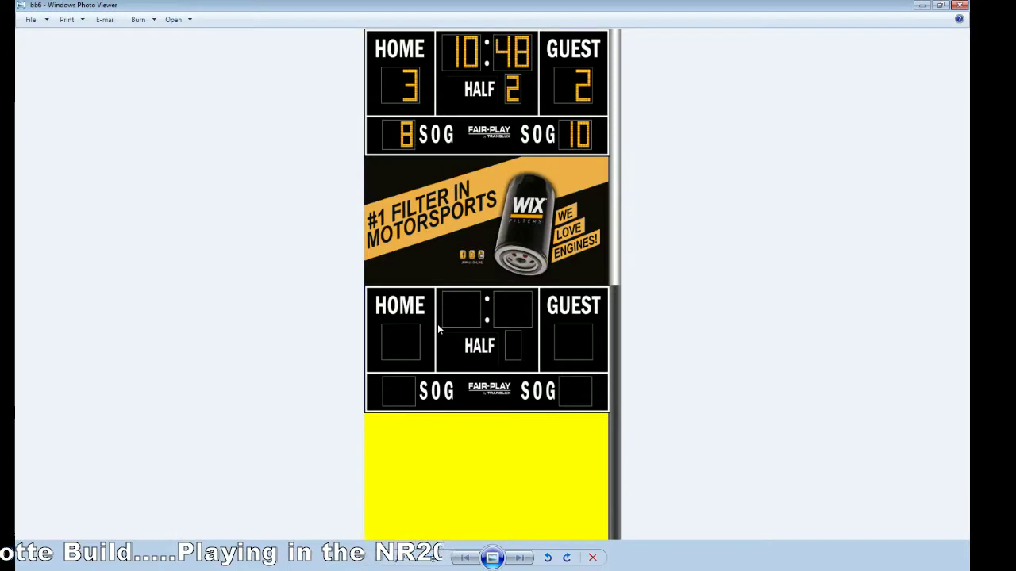
pyautogui.click(959, 6)
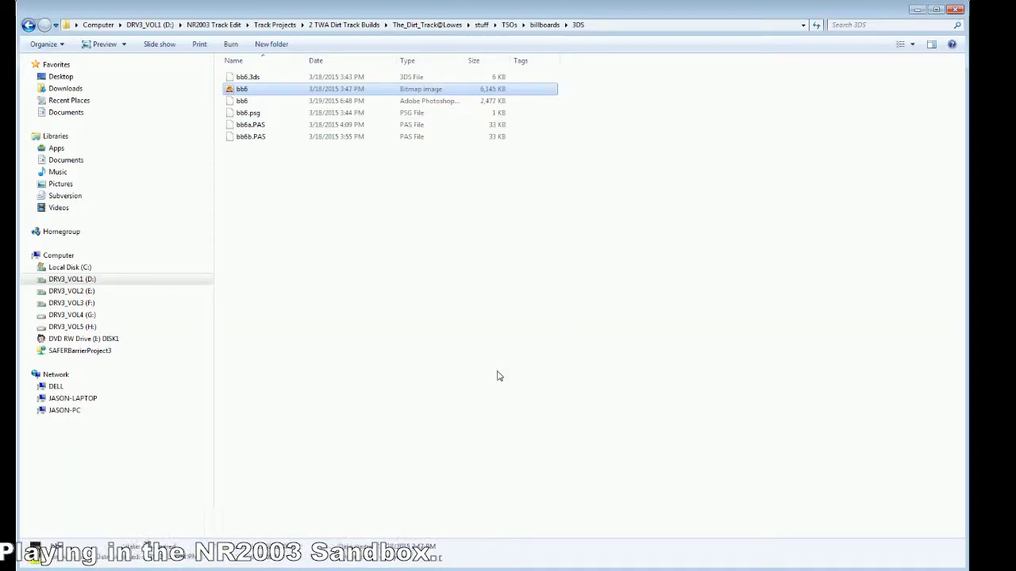
pyautogui.click(917, 9)
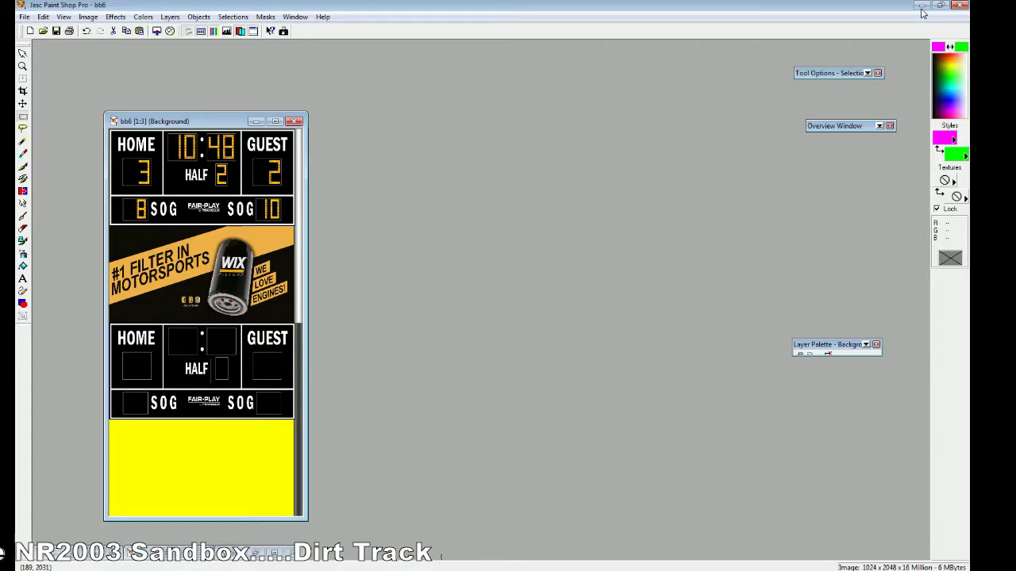
# Step: Minimize the open program windows to reach the desktop and launch 3ds max 5, dismissing the duplicate plug-in warning
pyautogui.click(921, 8)
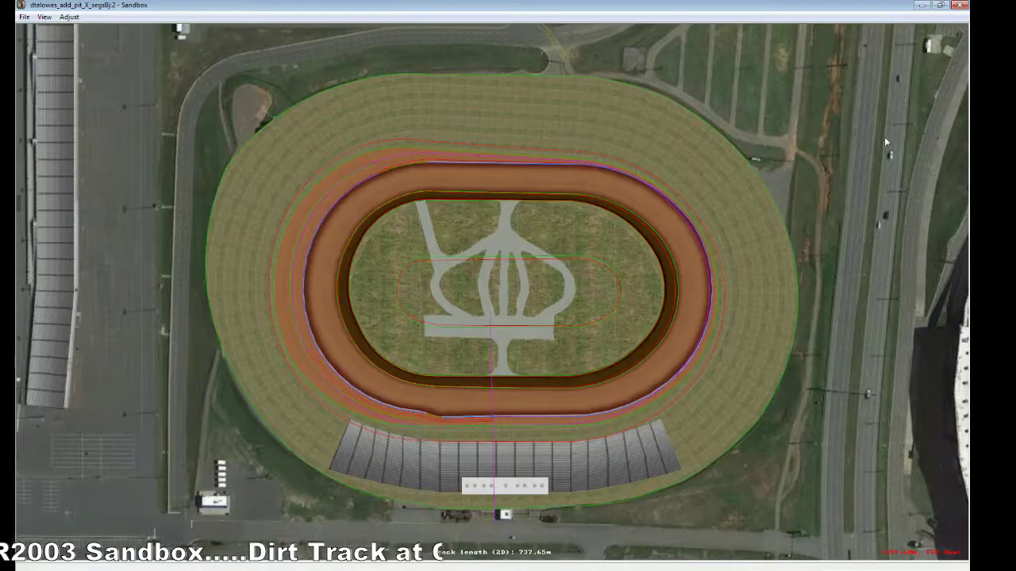
pyautogui.click(923, 7)
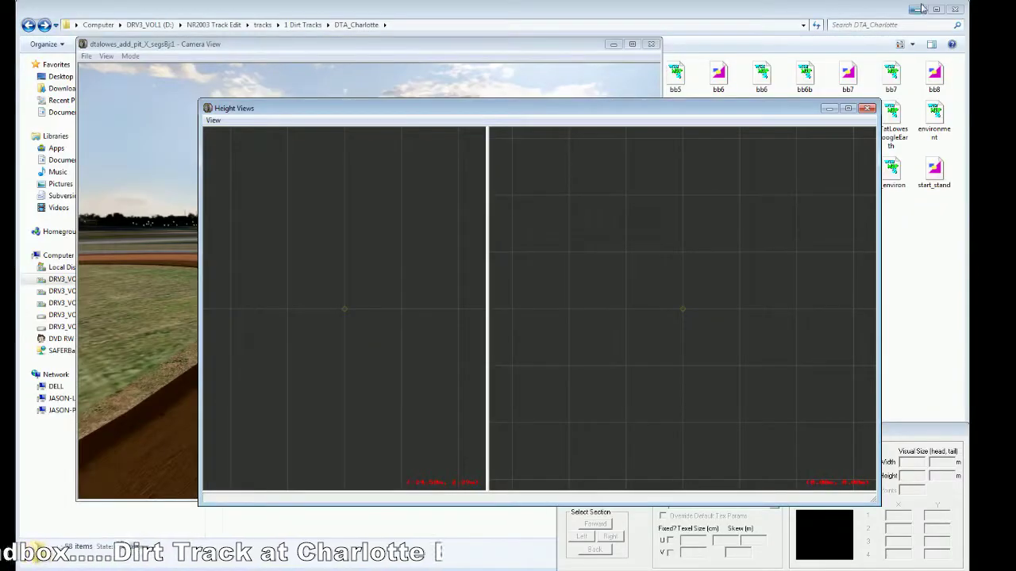
pyautogui.click(828, 109)
pyautogui.click(612, 45)
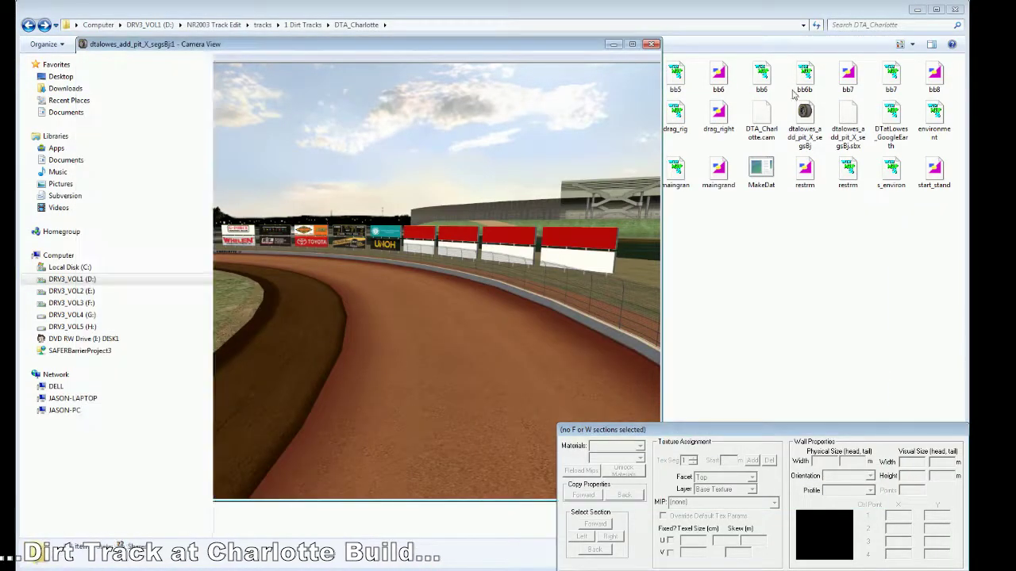
pyautogui.click(916, 10)
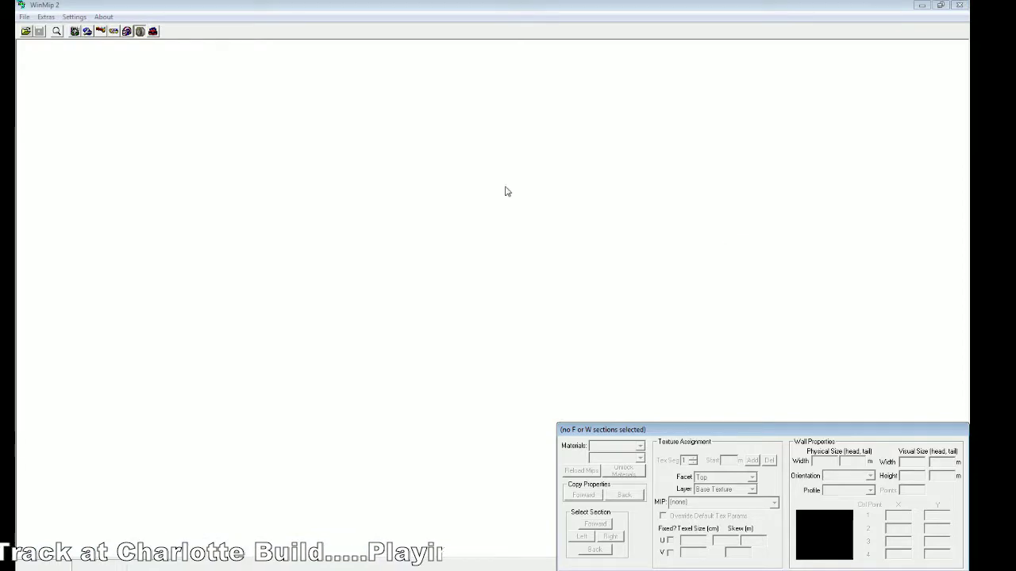
pyautogui.click(922, 8)
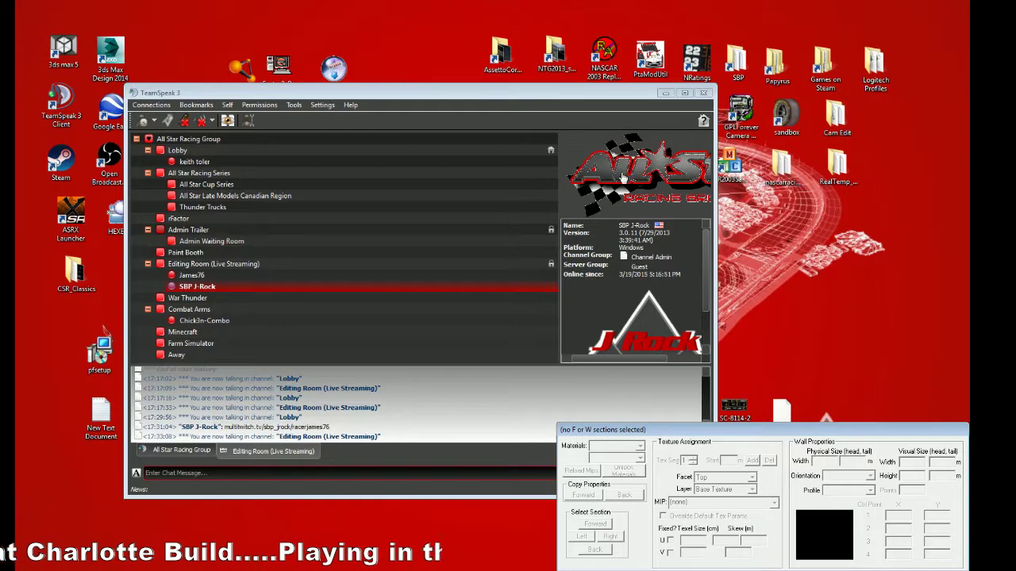
pyautogui.click(674, 41)
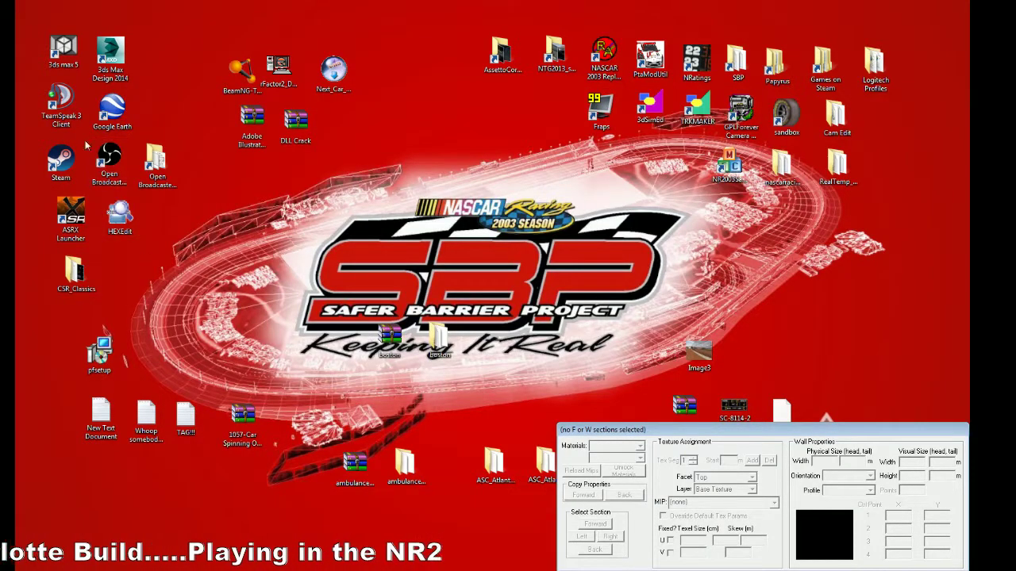
pyautogui.doubleClick(64, 50)
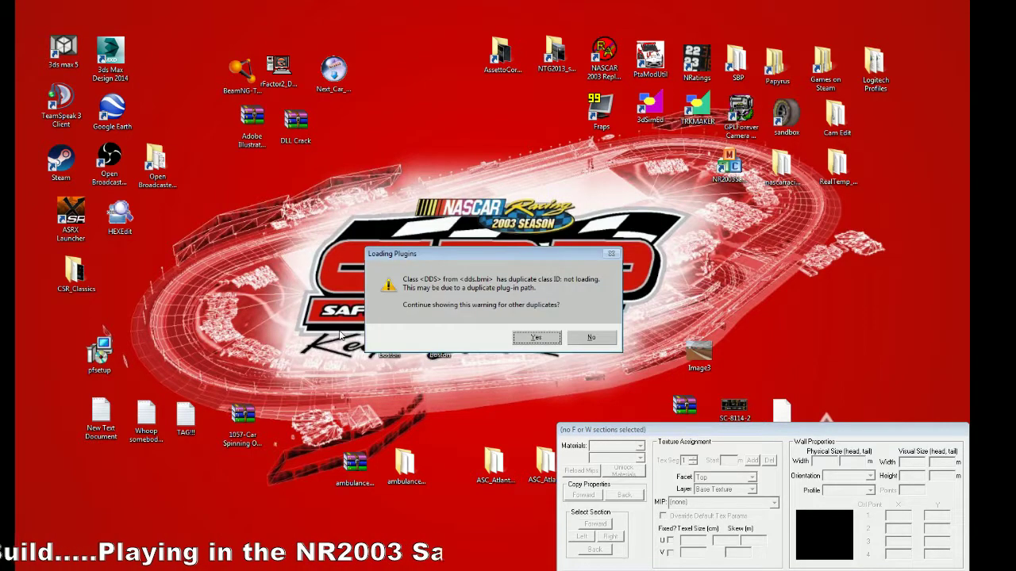
pyautogui.click(537, 339)
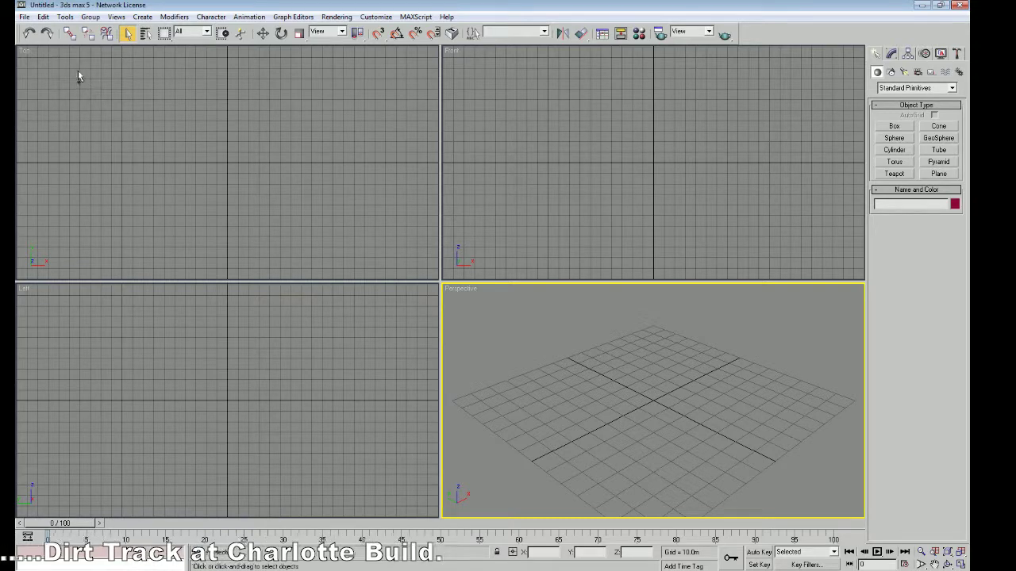
# Step: Start a 3D Studio mesh import and browse to the 3DS folder under The_Dirt_Track@Lowes, stuff, TSOs and billboards on drive D
pyautogui.click(25, 17)
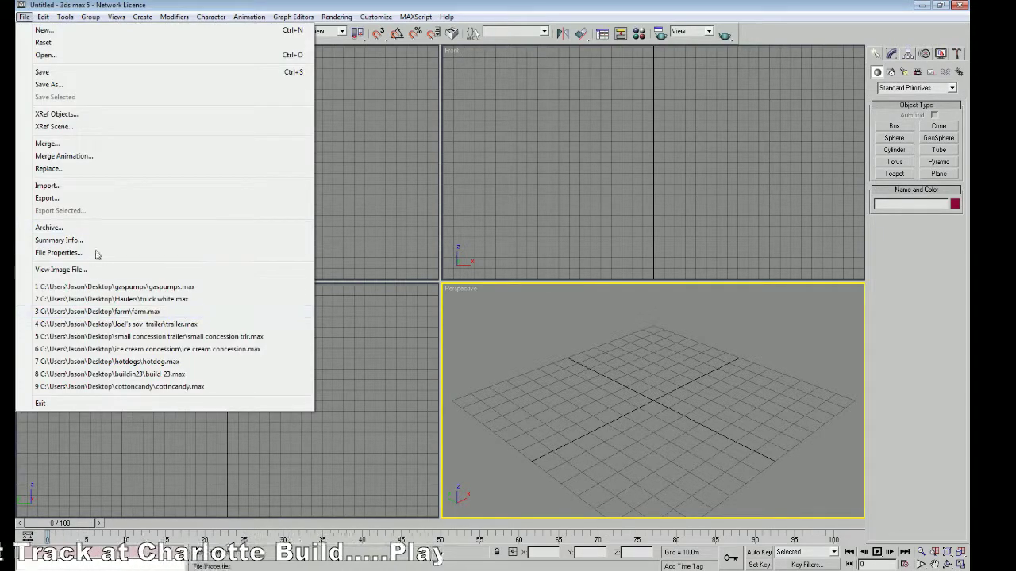
pyautogui.click(49, 188)
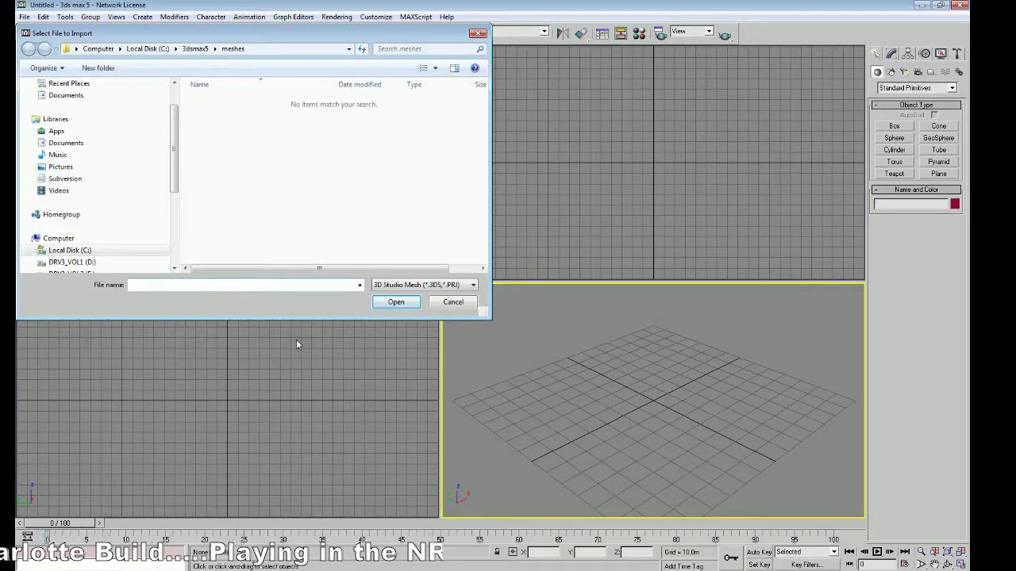
pyautogui.click(96, 263)
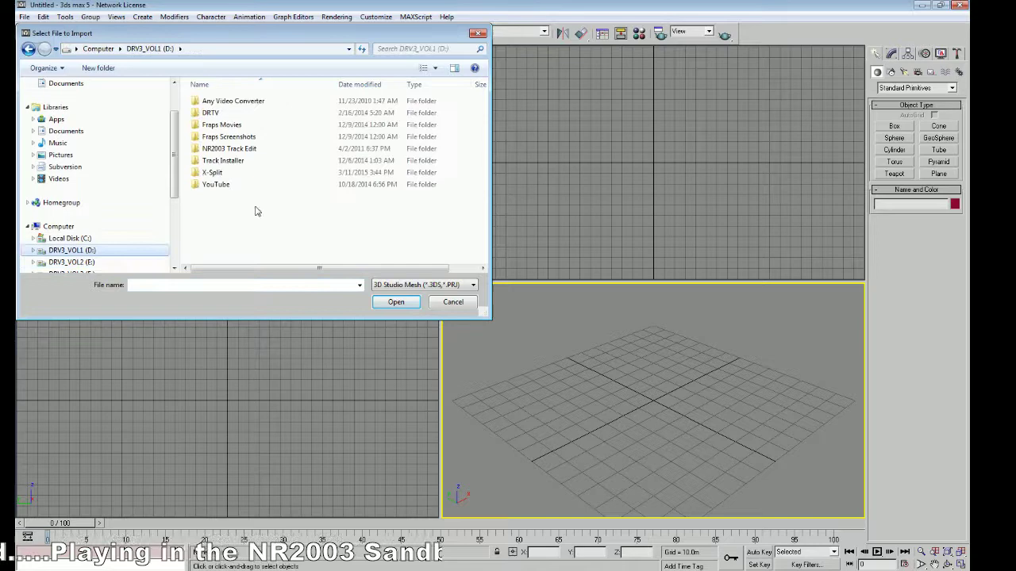
pyautogui.doubleClick(243, 151)
pyautogui.doubleClick(238, 172)
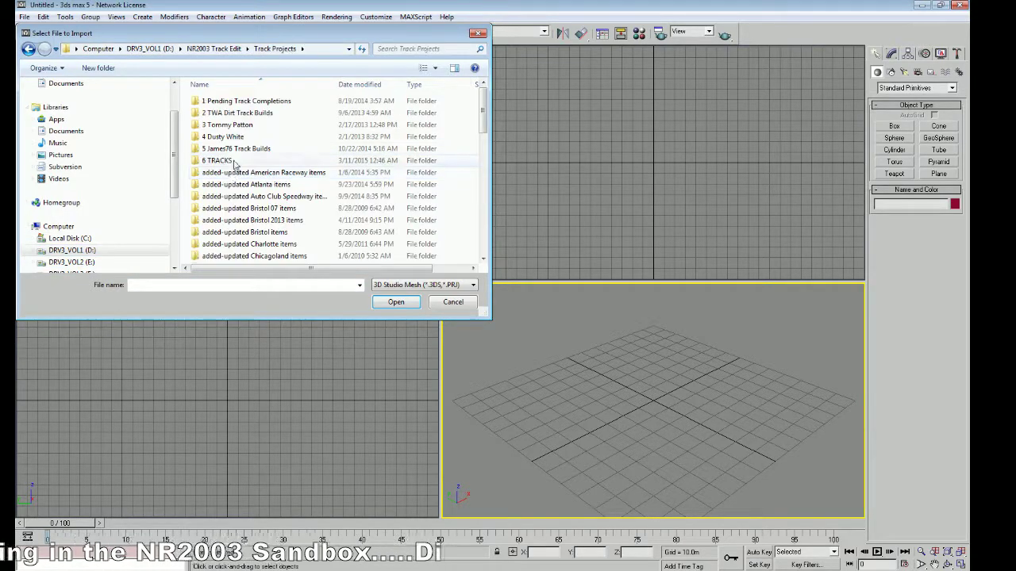
pyautogui.doubleClick(234, 112)
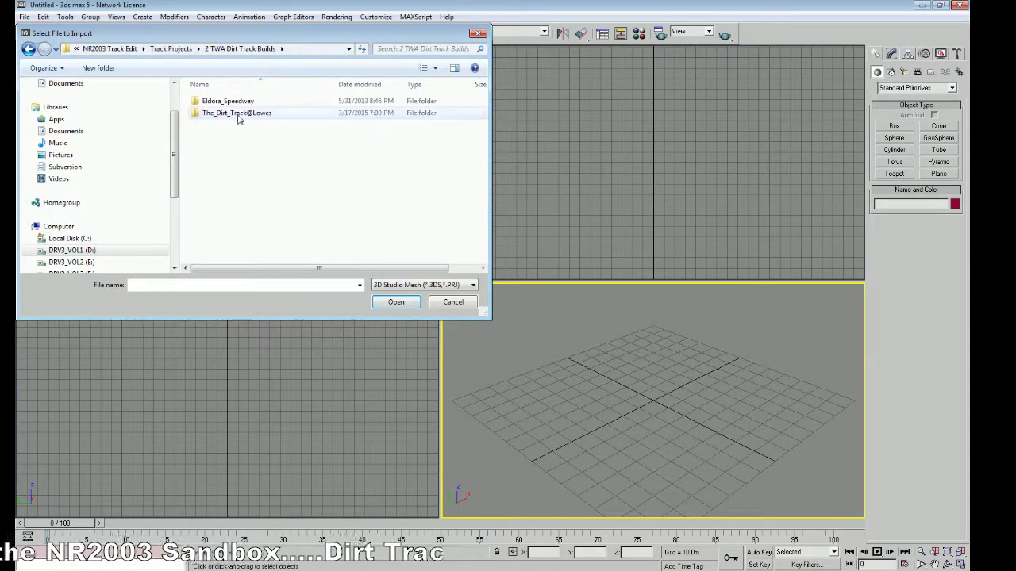
pyautogui.doubleClick(237, 115)
pyautogui.doubleClick(236, 114)
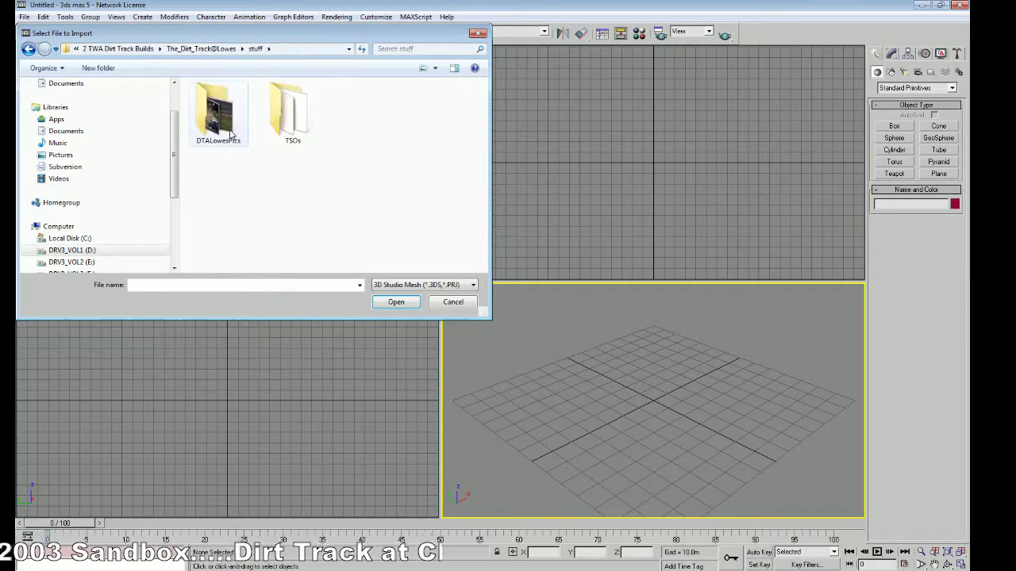
pyautogui.doubleClick(316, 124)
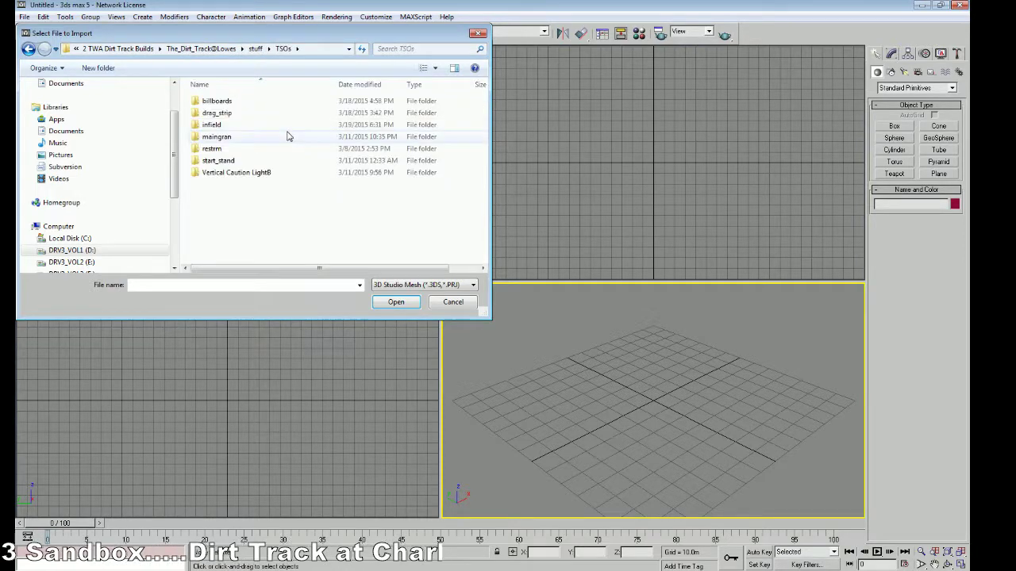
pyautogui.doubleClick(216, 101)
pyautogui.doubleClick(211, 101)
# Step: Import bb6.3ds from the billboards 3DS folder, completely replacing the current scene with unit conversion off
pyautogui.click(228, 134)
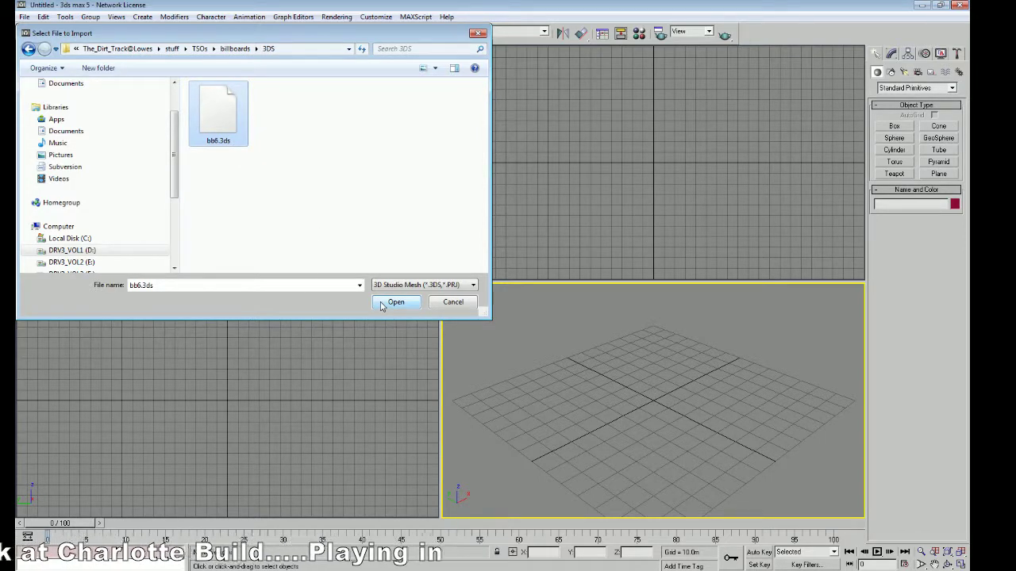
pyautogui.click(394, 303)
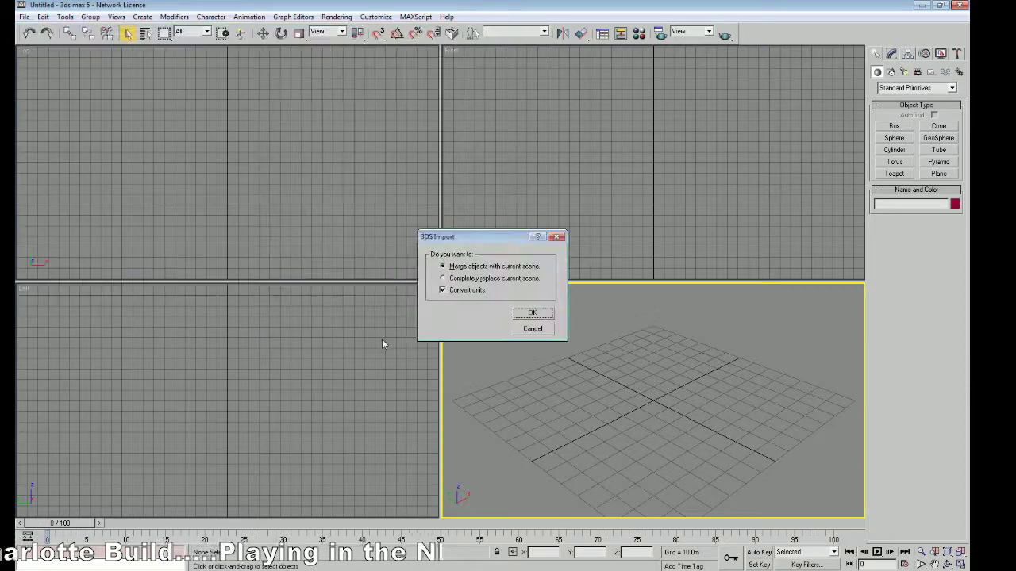
pyautogui.click(444, 277)
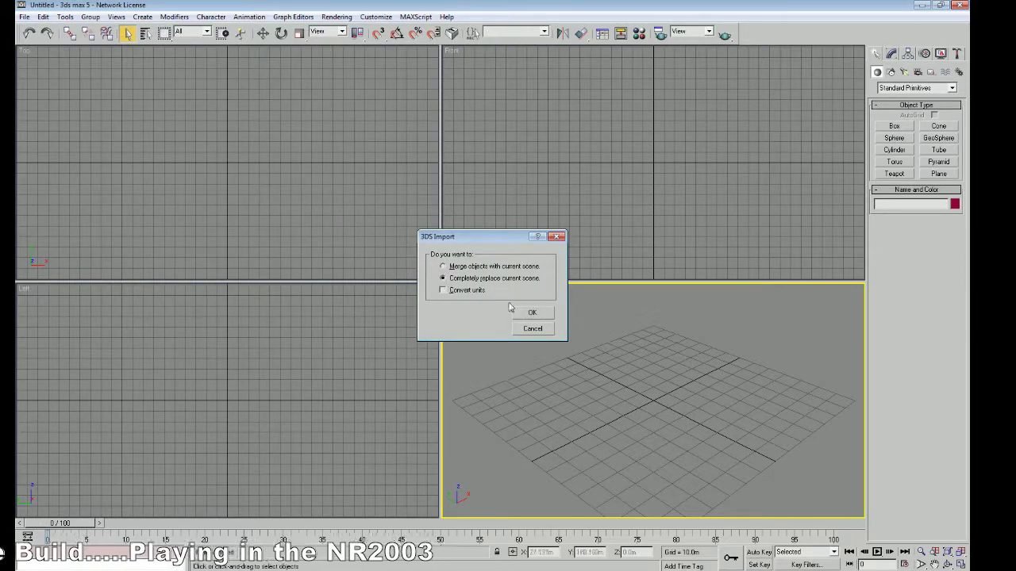
pyautogui.click(531, 312)
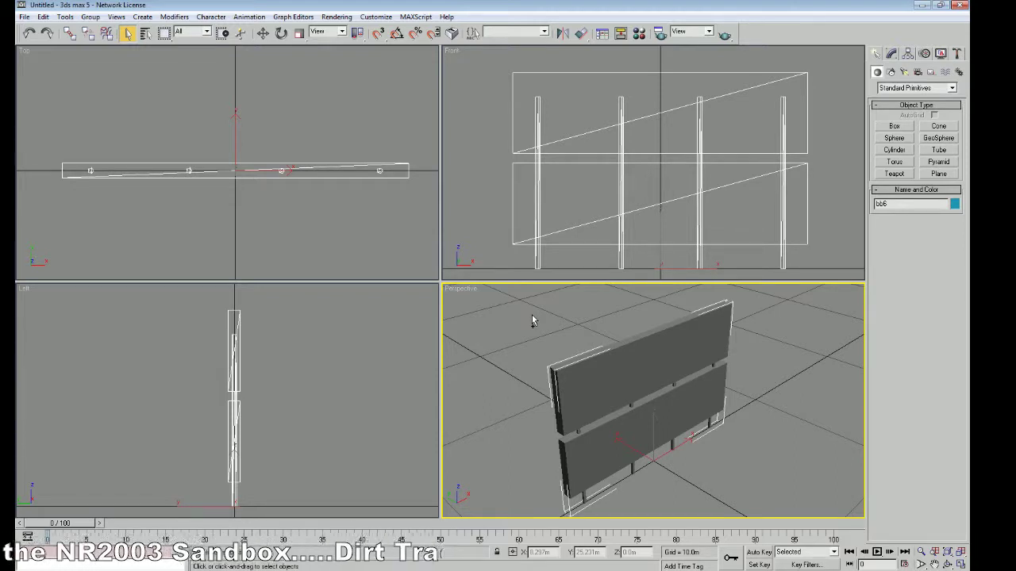
# Step: Set both the ambient light and the background color of the environment to dark gray
pyautogui.click(336, 16)
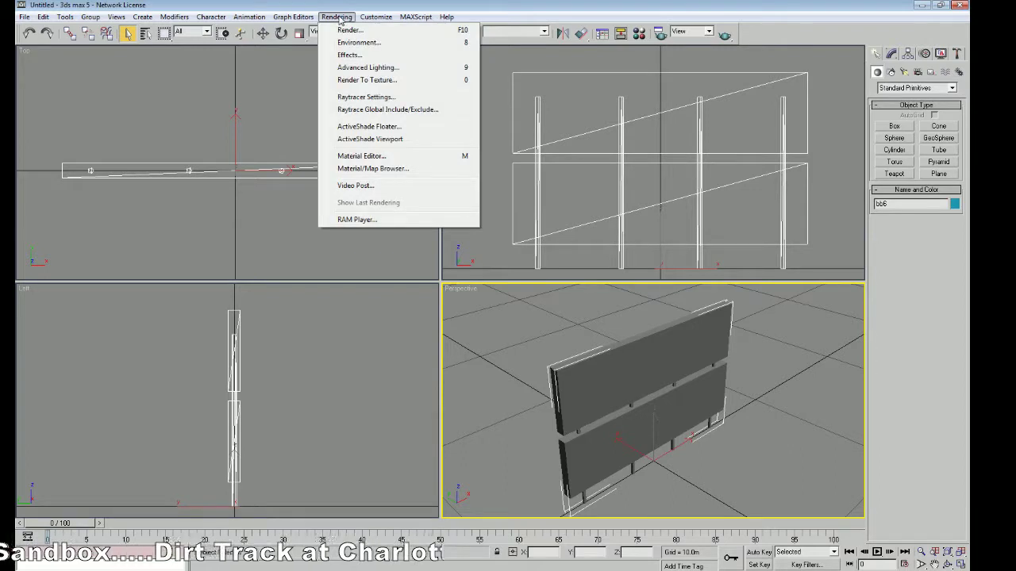
pyautogui.click(355, 44)
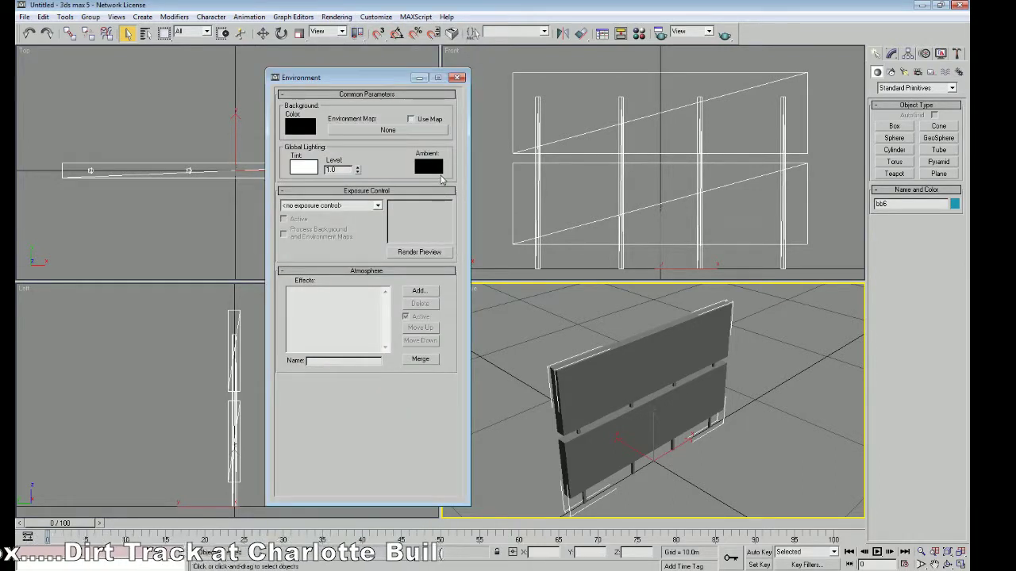
pyautogui.click(428, 168)
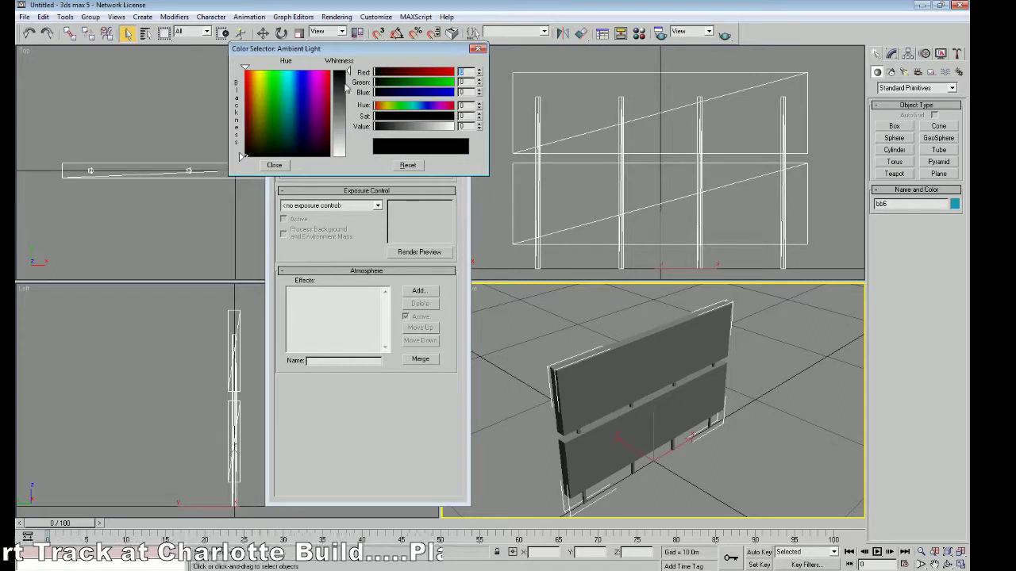
pyautogui.moveTo(350, 76); pyautogui.dragTo(348, 103)
pyautogui.click(278, 165)
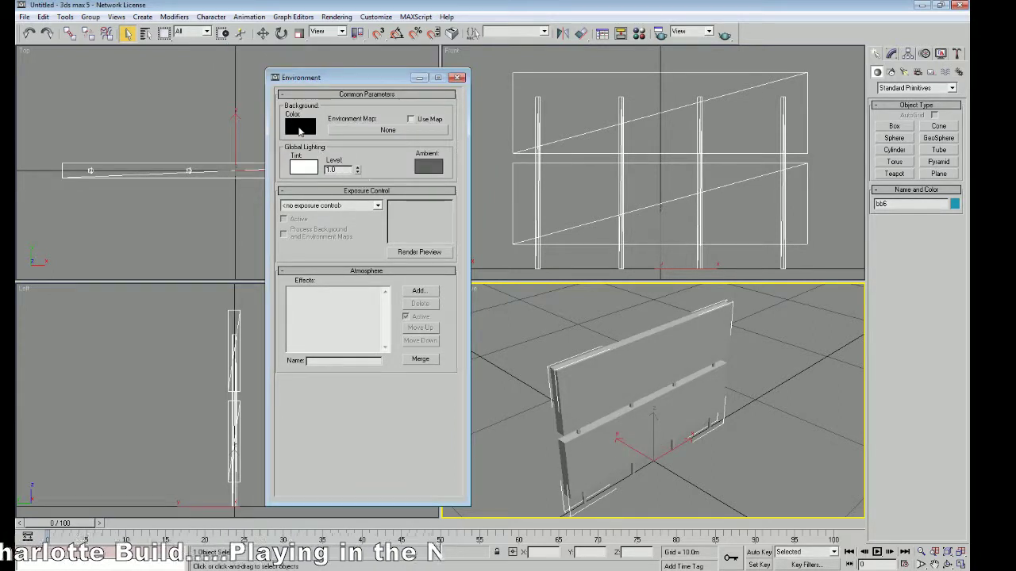
pyautogui.click(300, 128)
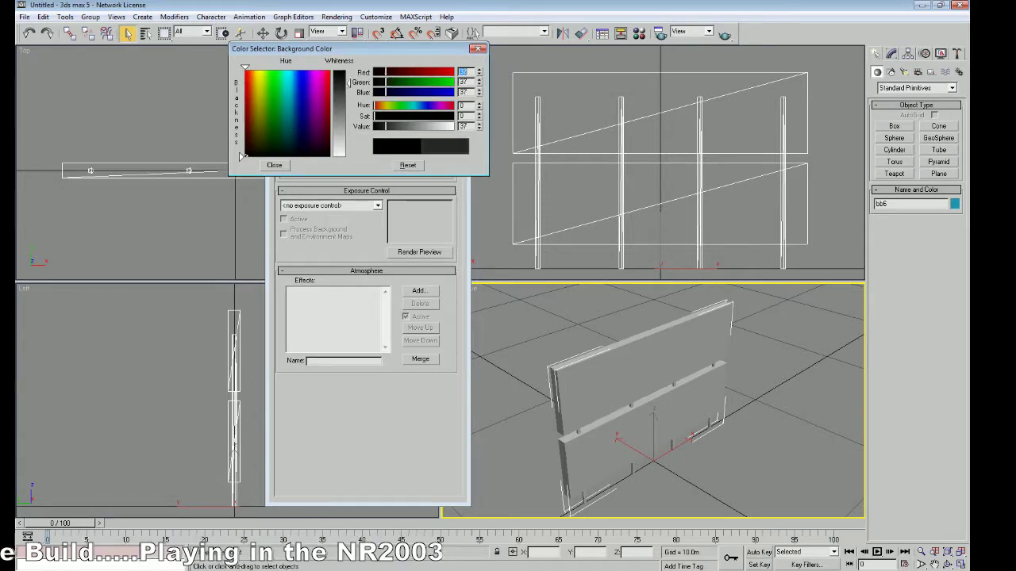
pyautogui.click(281, 165)
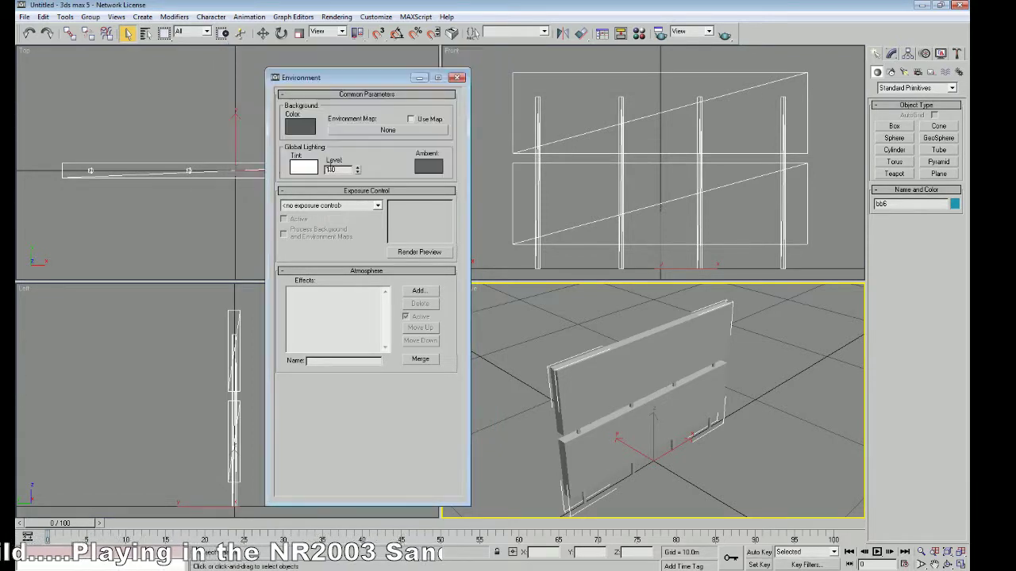
pyautogui.click(461, 71)
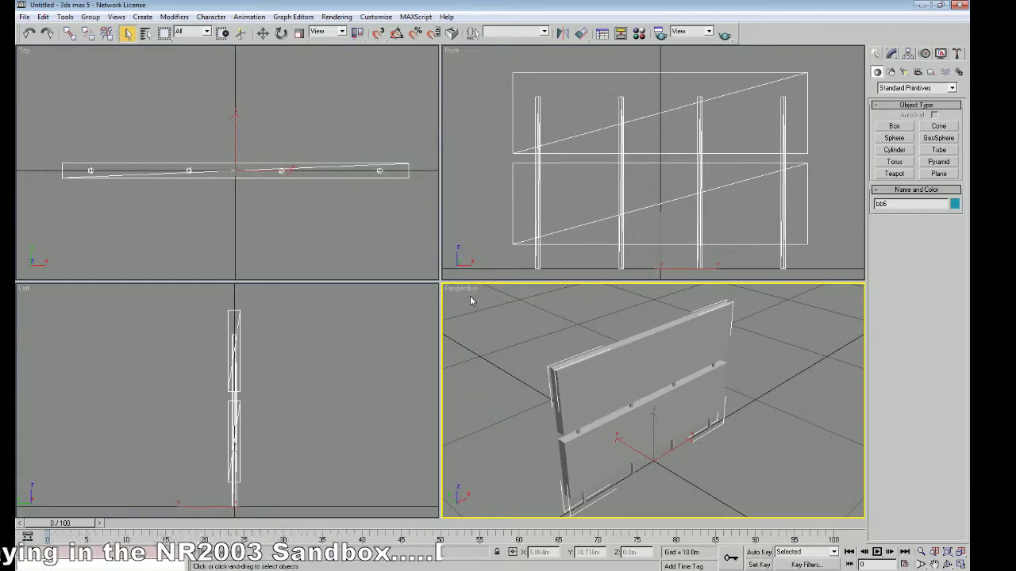
# Step: In the Material Editor, load the bb6 bitmap from the 3DS folder as the first material's diffuse map
pyautogui.click(960, 564)
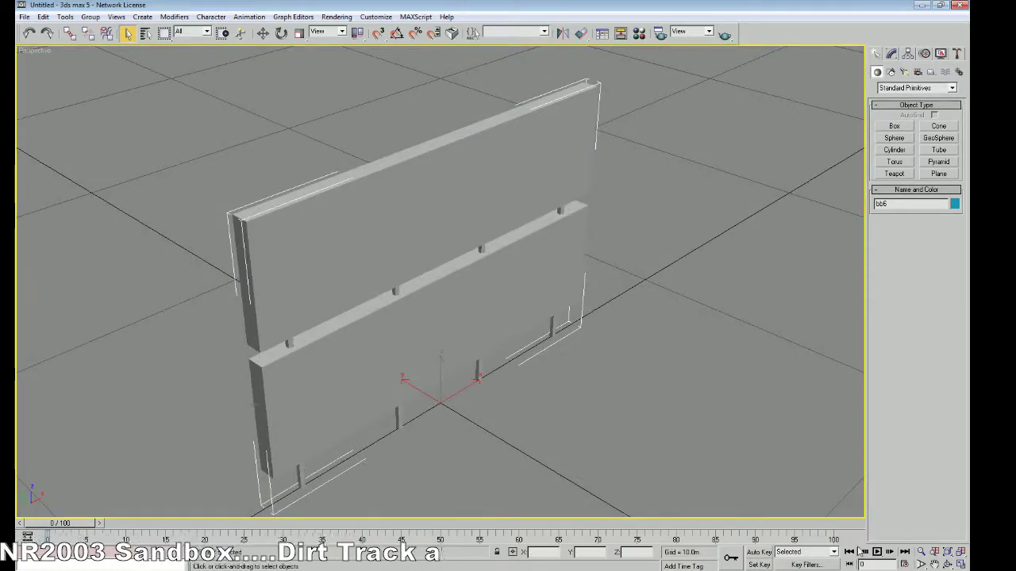
pyautogui.click(934, 564)
pyautogui.moveTo(474, 352); pyautogui.dragTo(478, 342)
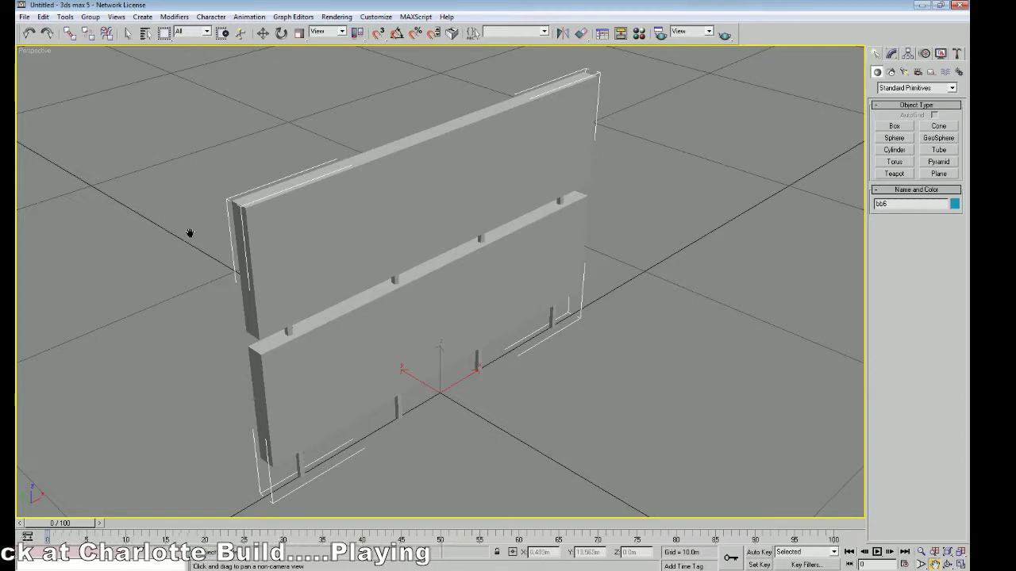
pyautogui.click(345, 16)
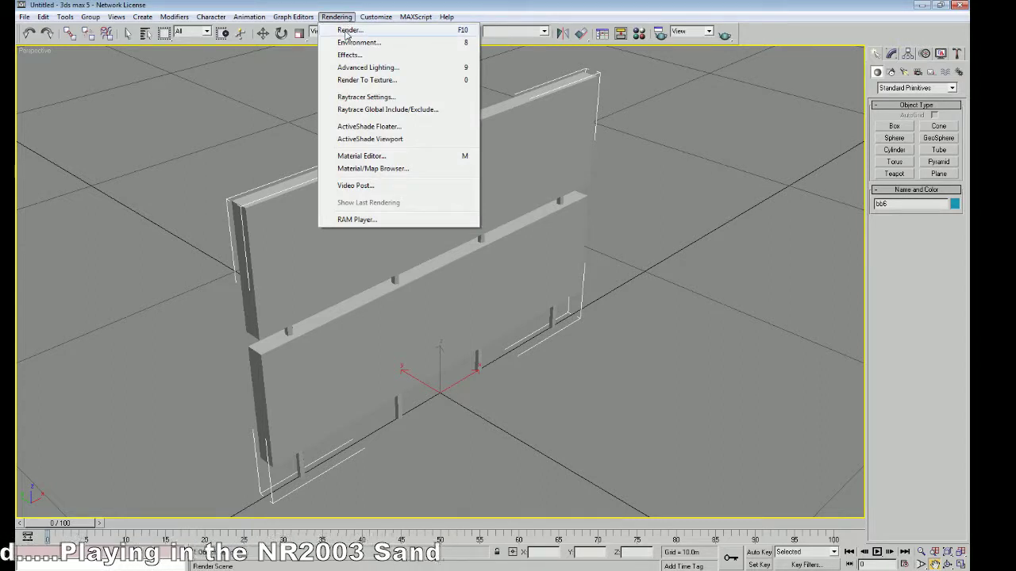
pyautogui.click(348, 31)
pyautogui.click(435, 486)
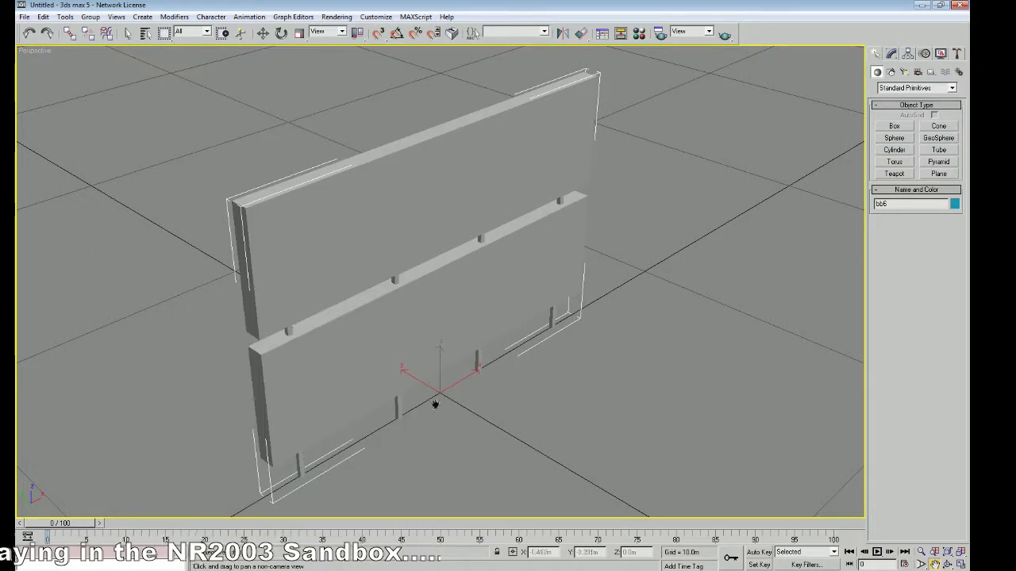
pyautogui.click(336, 17)
pyautogui.click(361, 156)
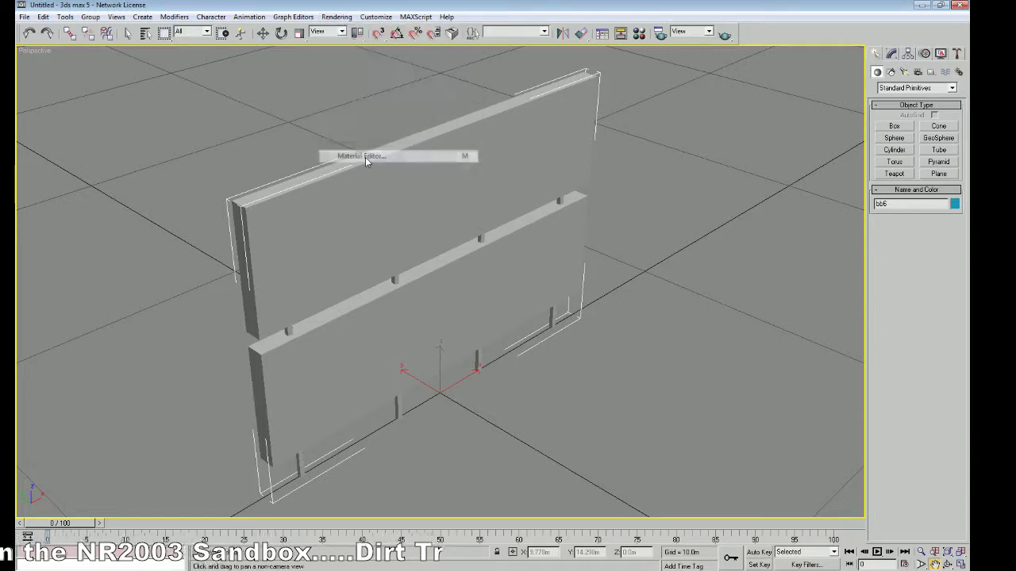
pyautogui.click(487, 350)
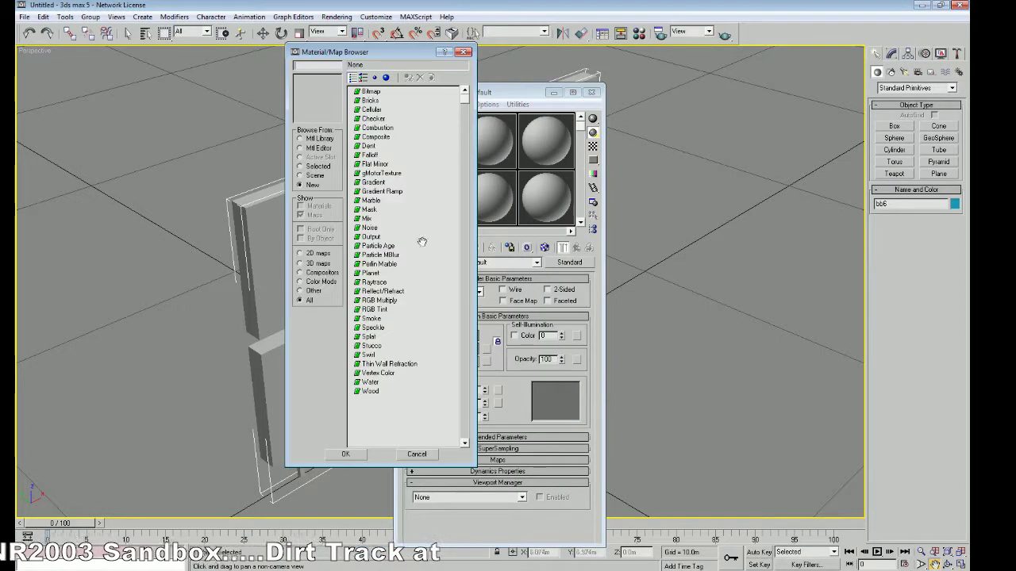
pyautogui.click(345, 454)
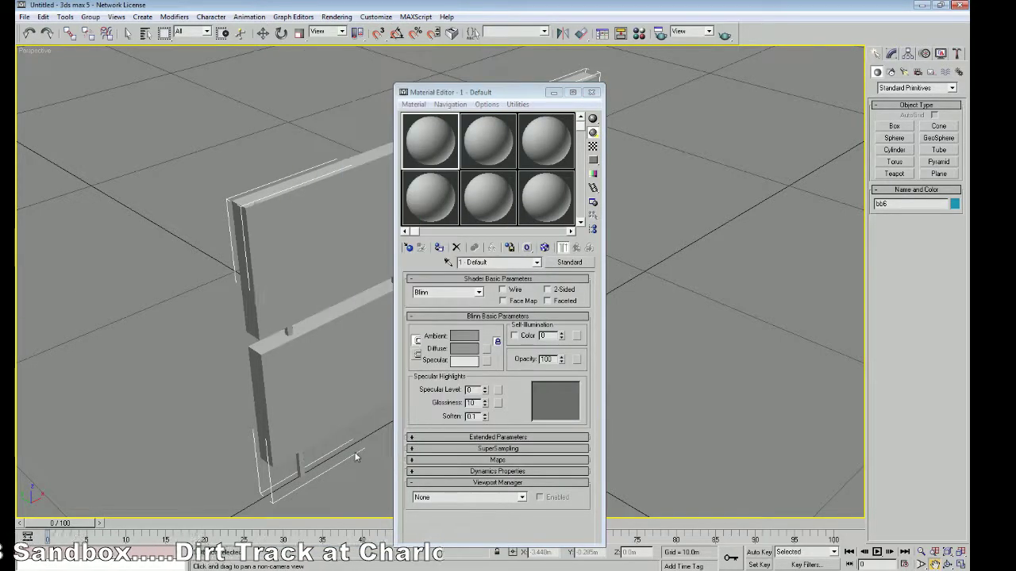
pyautogui.click(54, 100)
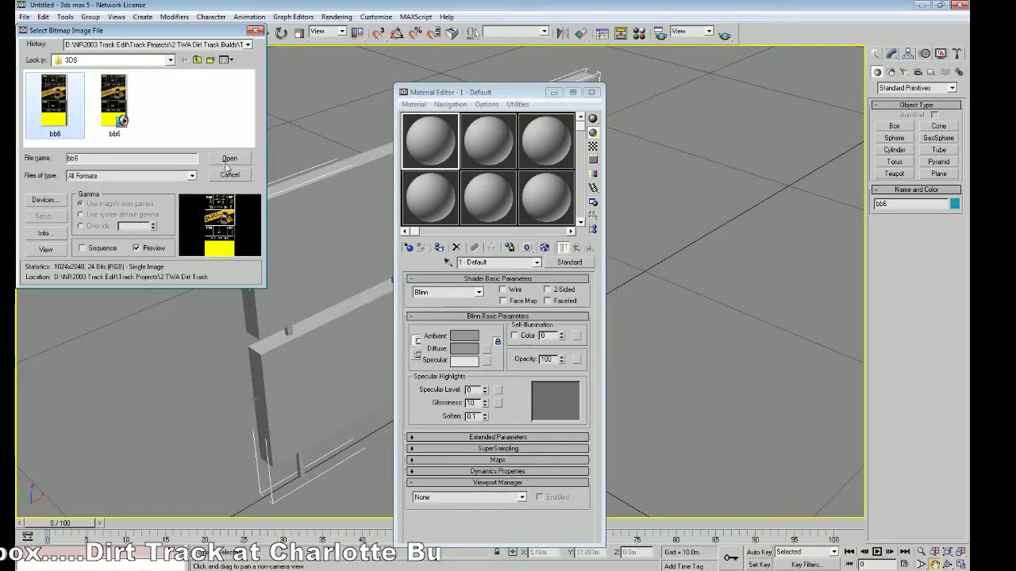
pyautogui.click(229, 158)
# Step: Show the bb6 texture map in the viewport, assign the material to the billboard and minimize the Material Editor
pyautogui.click(544, 247)
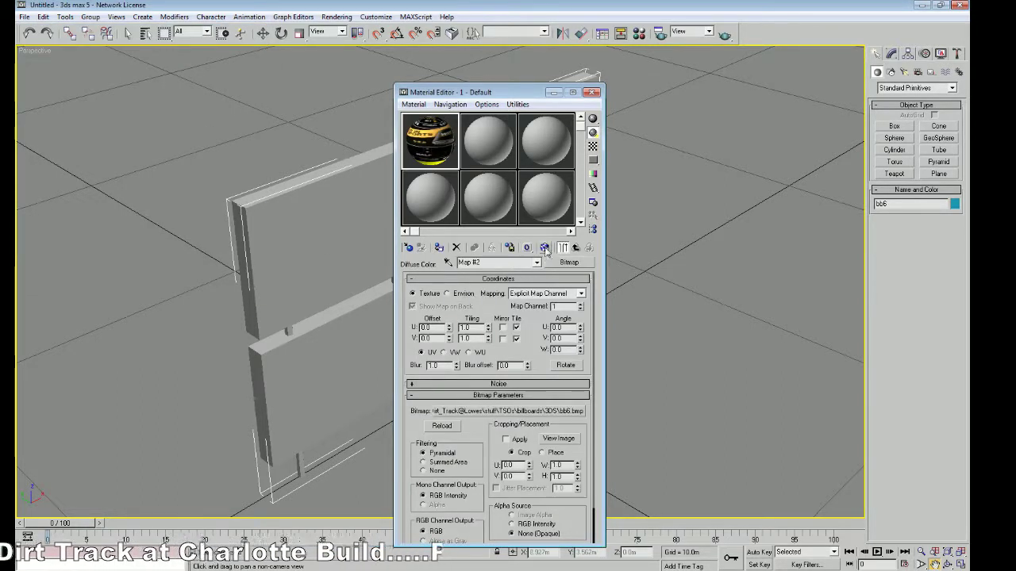
pyautogui.click(439, 247)
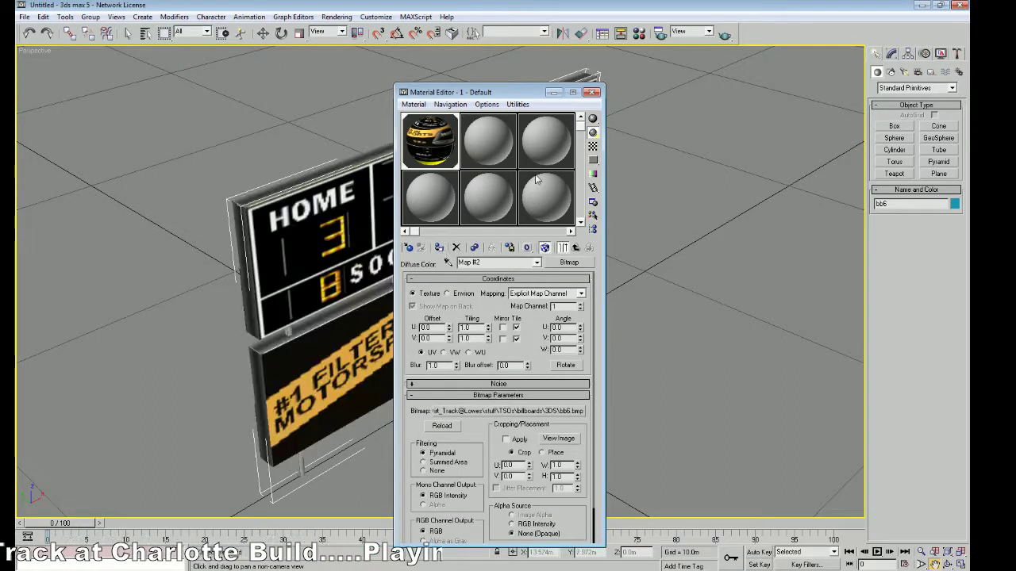
pyautogui.click(553, 92)
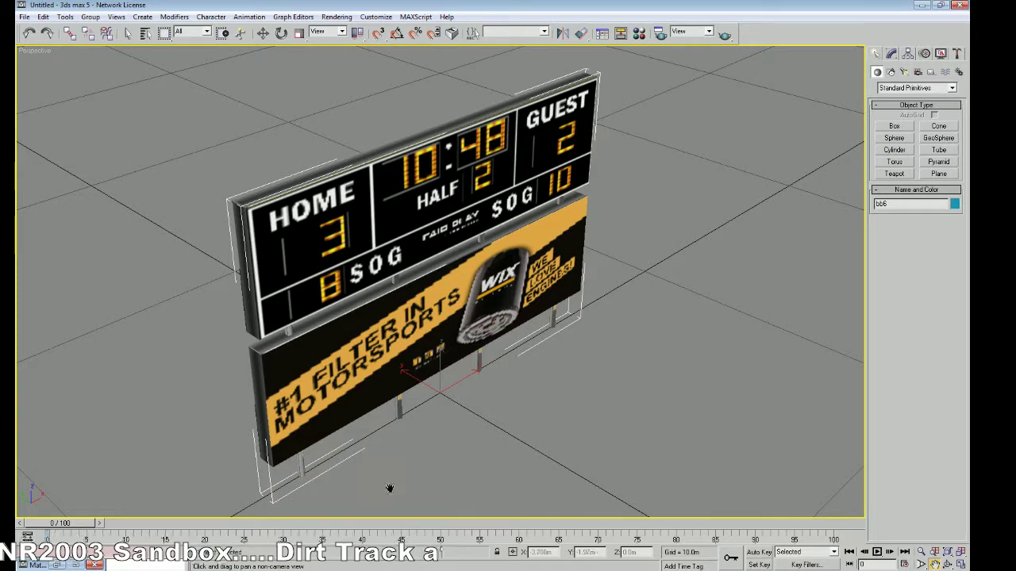
# Step: Check the PAS file names in the bb6.psg script in Notepad, return to 3ds max and show the billboard's Editable Mesh settings
pyautogui.hotkey('alt', 'Tab')
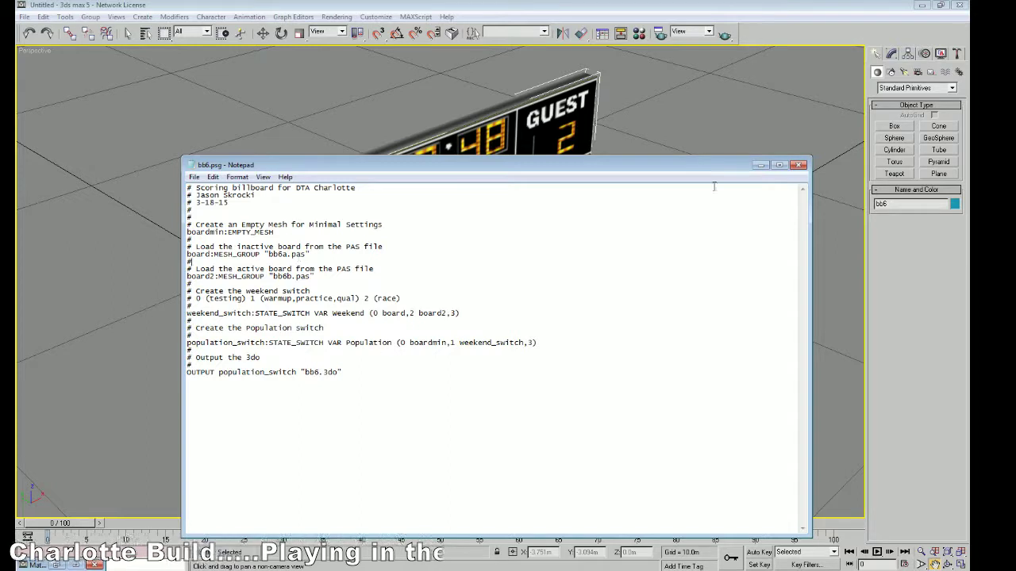
pyautogui.hotkey('alt', 'Tab')
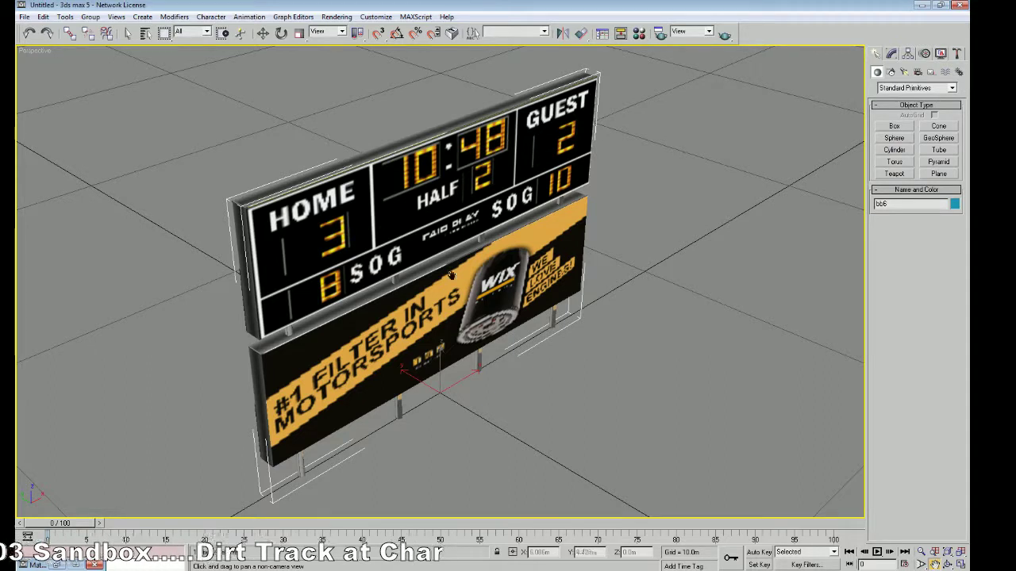
pyautogui.click(891, 53)
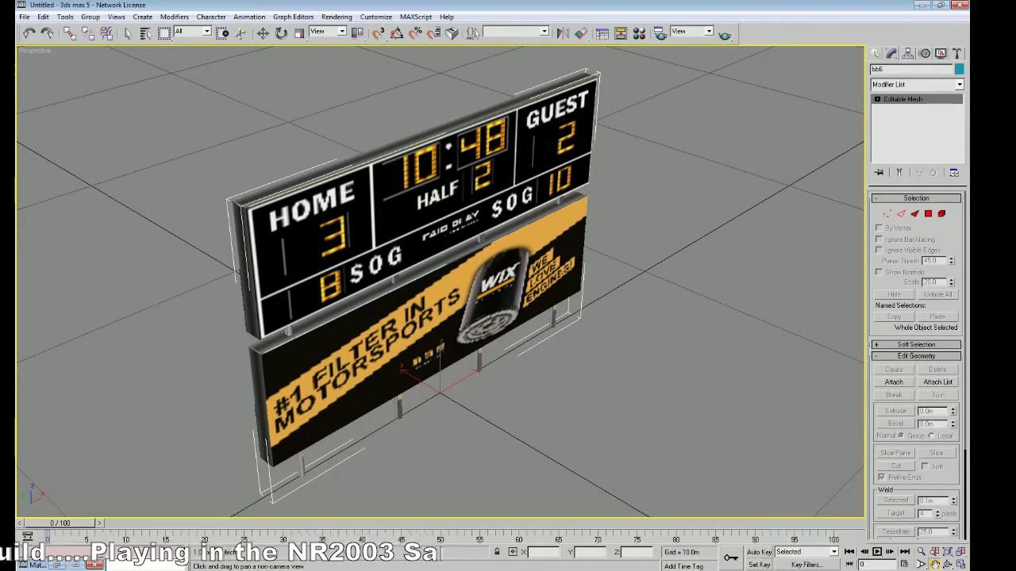
# Step: Start exporting the scene with Papy ASCII Scene Export (*.PAS) as the file type
pyautogui.click(25, 18)
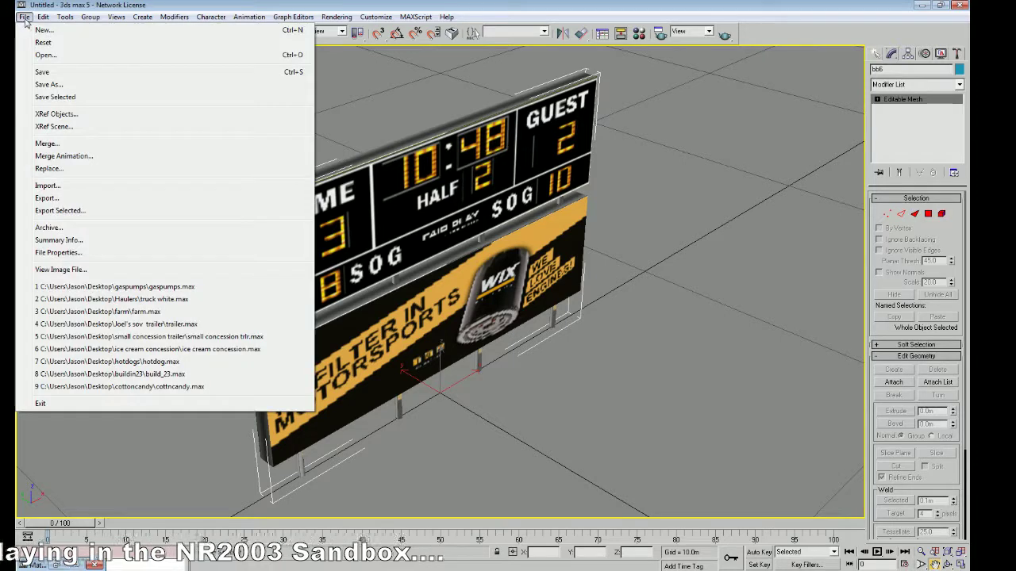
pyautogui.click(100, 200)
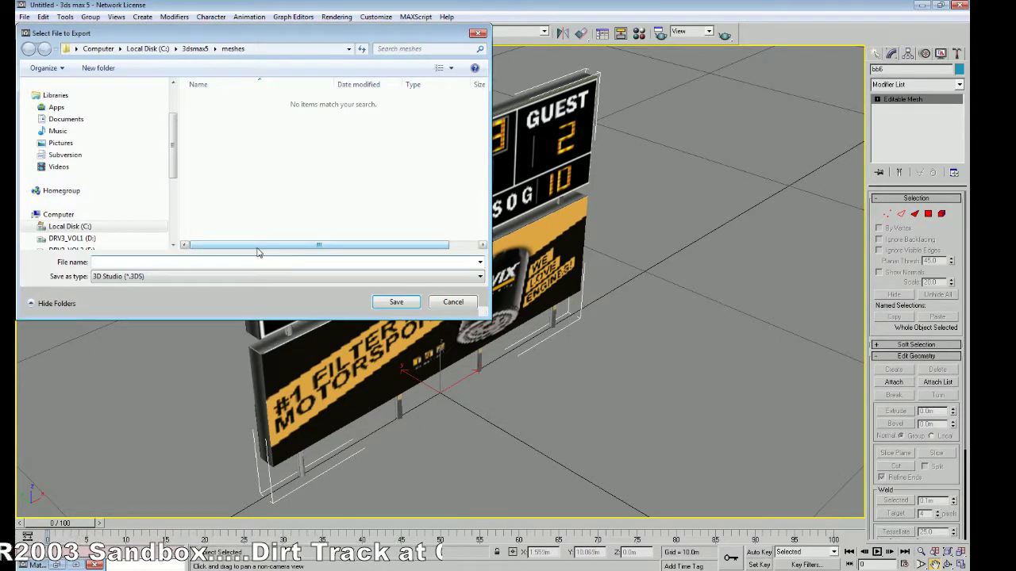
pyautogui.click(479, 277)
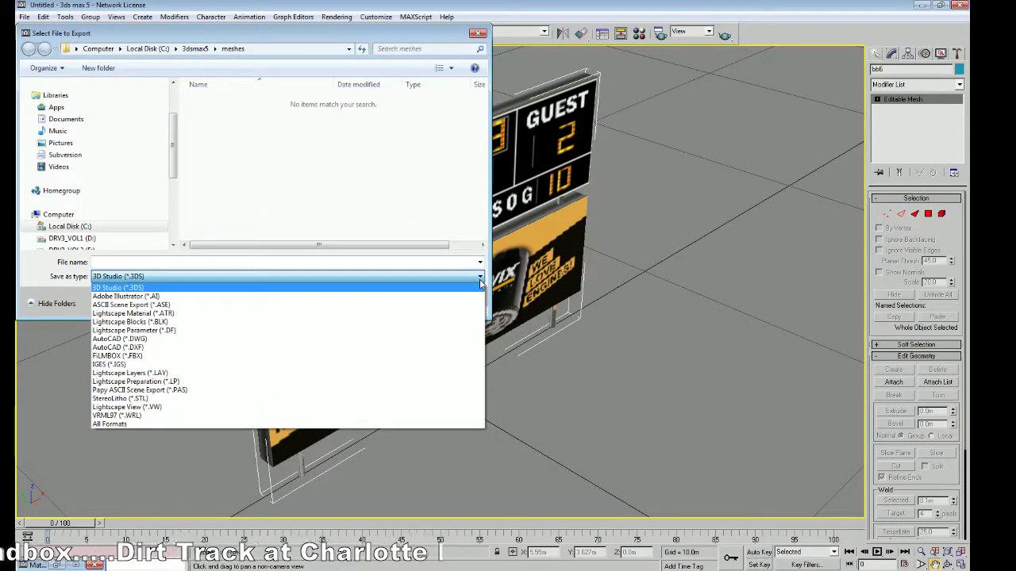
pyautogui.click(401, 390)
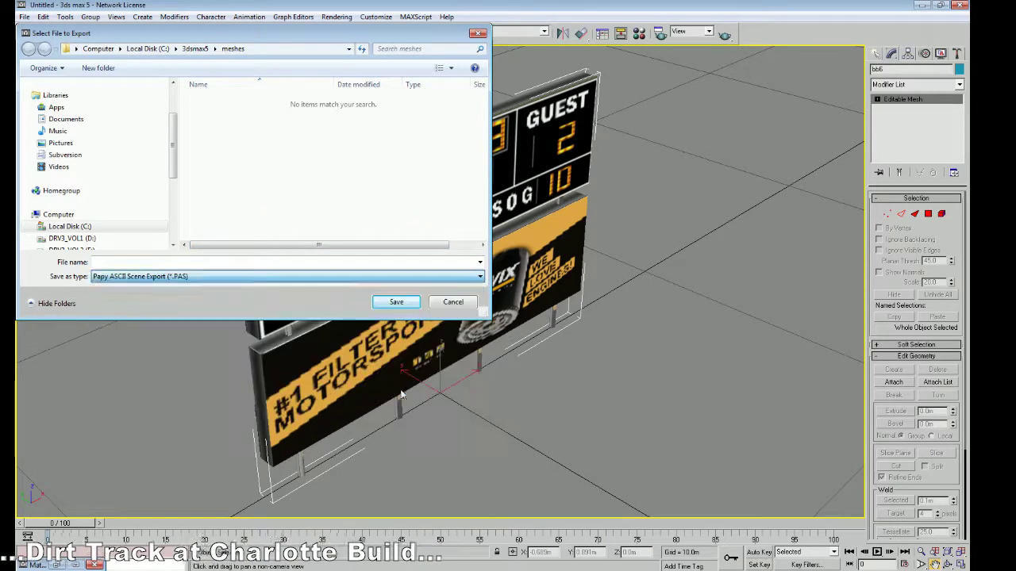
pyautogui.click(271, 225)
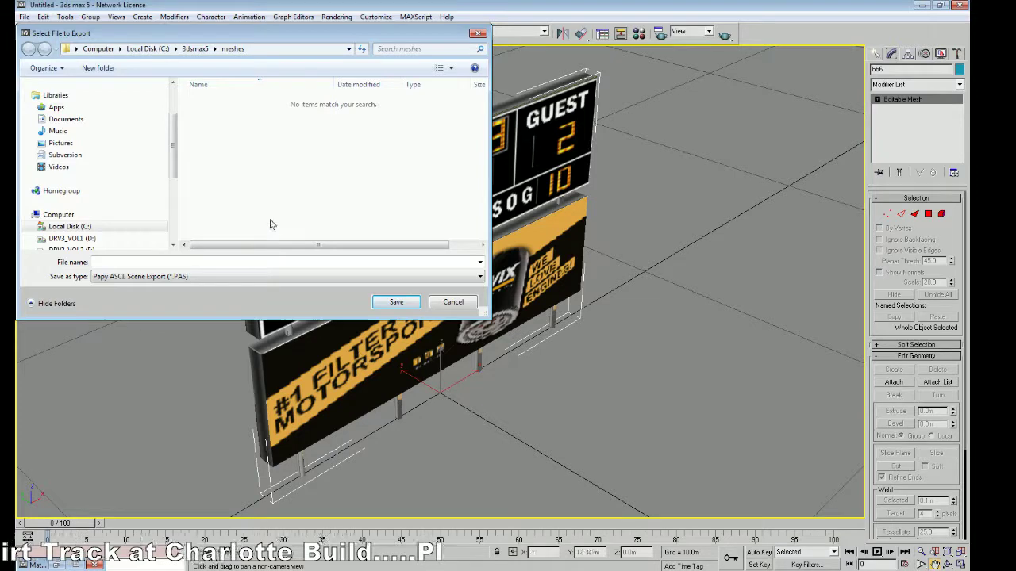
# Step: Browse the export location to the 3DS folder under The_Dirt_Track@Lowes, stuff, TSOs and billboards on drive D
pyautogui.click(87, 238)
pyautogui.click(250, 150)
pyautogui.doubleClick(250, 151)
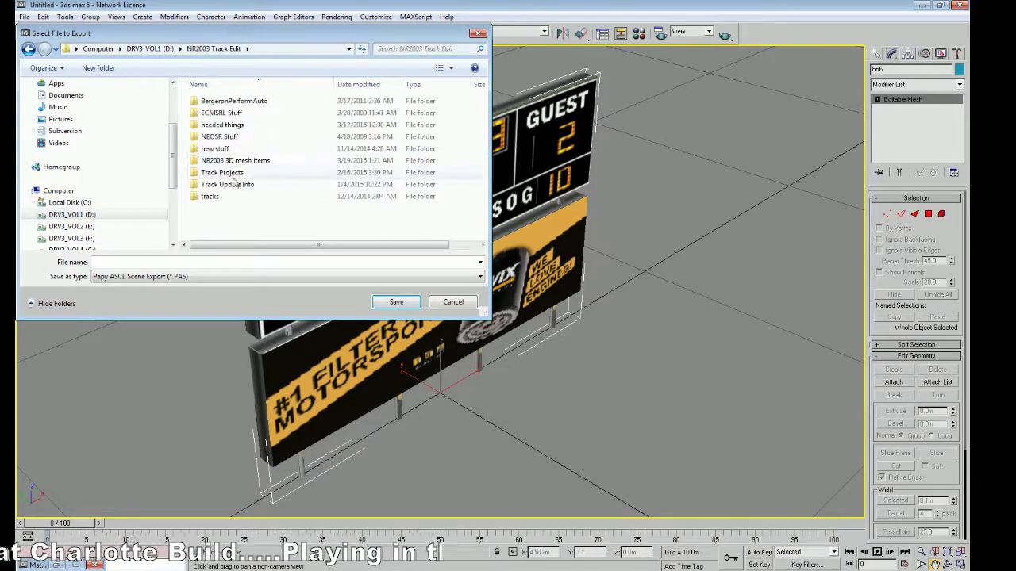
pyautogui.doubleClick(228, 172)
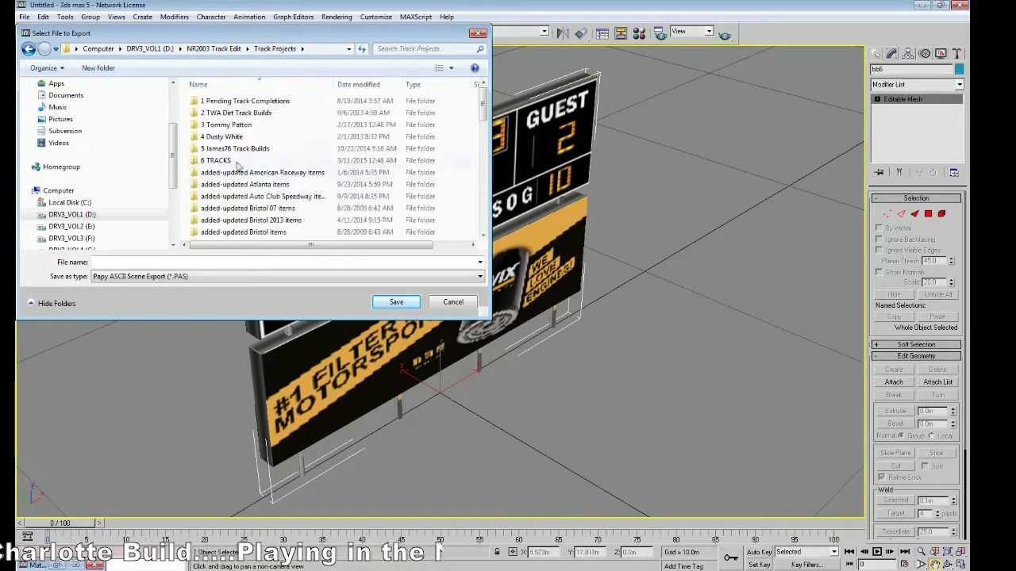
pyautogui.doubleClick(233, 115)
pyautogui.doubleClick(233, 116)
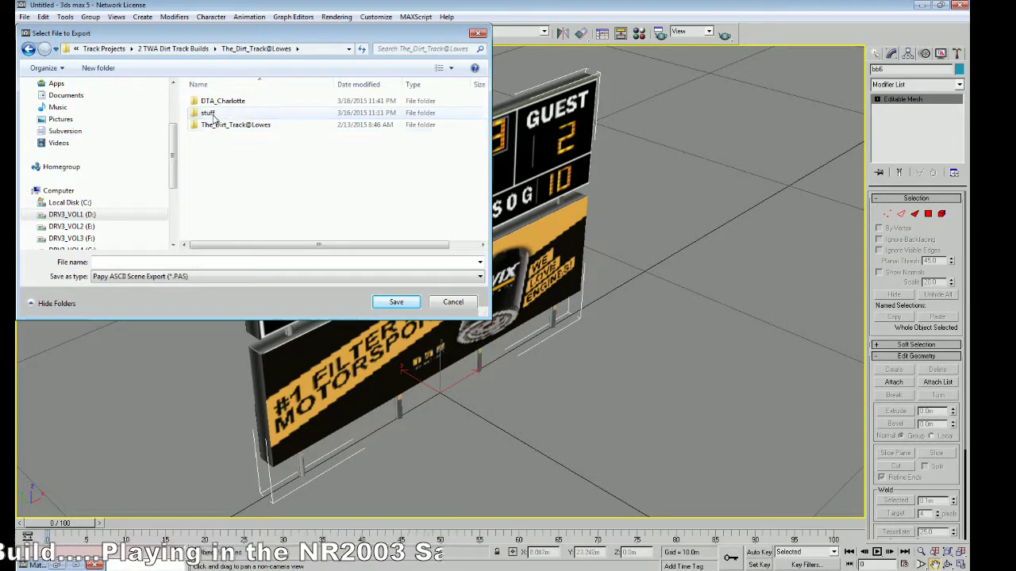
pyautogui.doubleClick(210, 114)
pyautogui.doubleClick(274, 119)
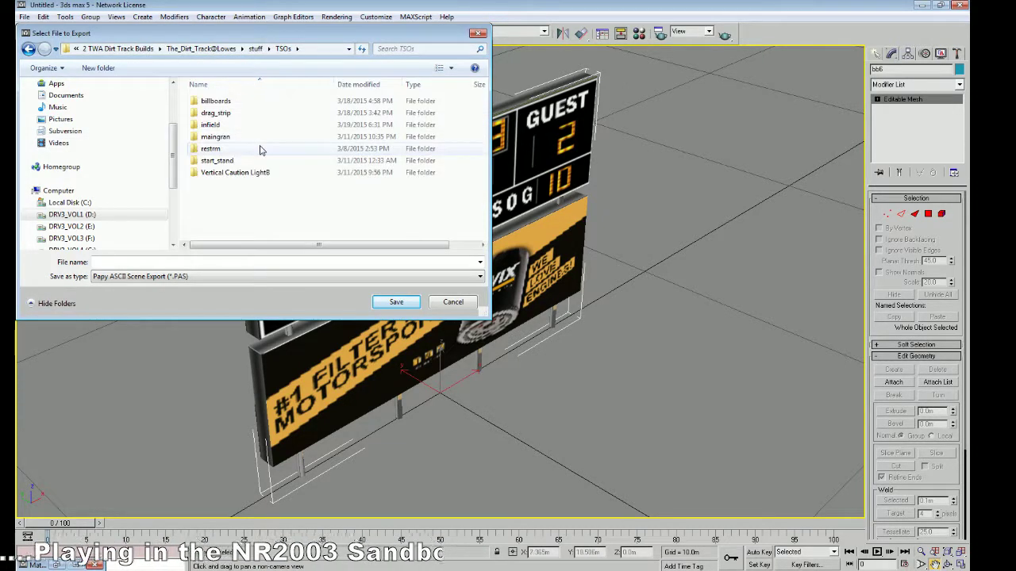
pyautogui.doubleClick(213, 102)
pyautogui.click(206, 100)
pyautogui.doubleClick(205, 100)
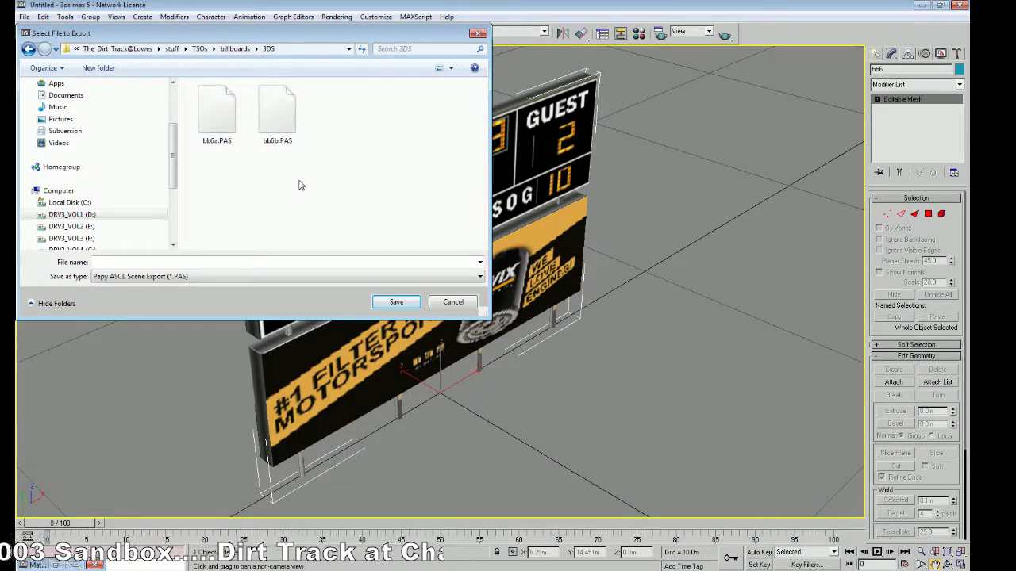
# Step: Export the billboard as bb6b.PAS in the 3DS folder, overwriting the existing file
pyautogui.click(279, 129)
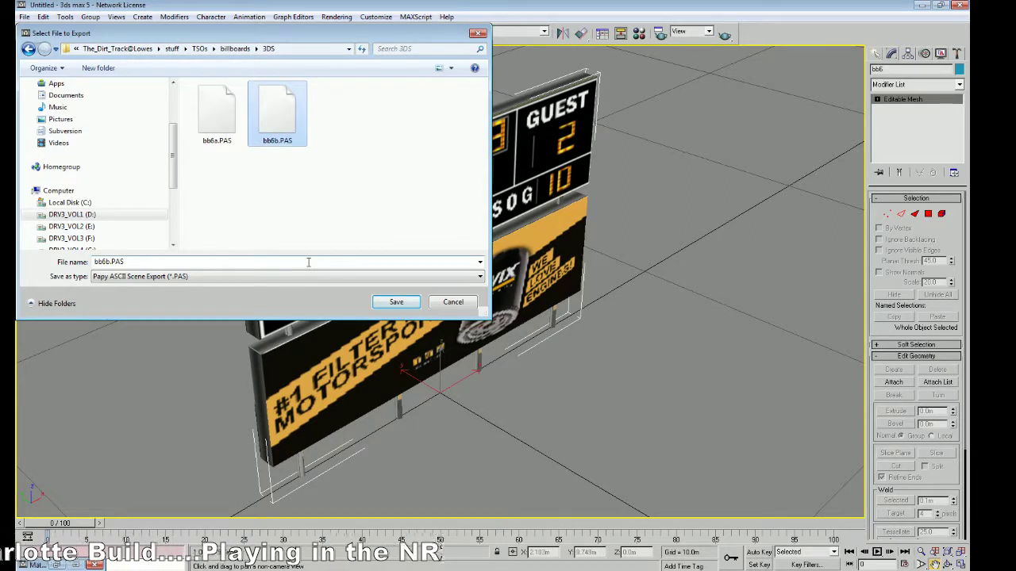
pyautogui.click(396, 303)
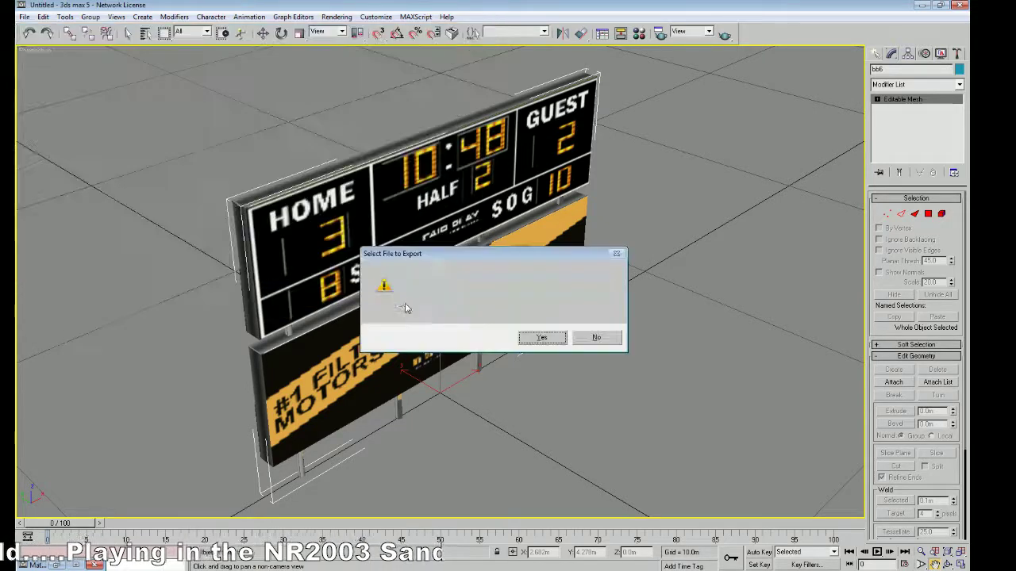
pyautogui.click(540, 337)
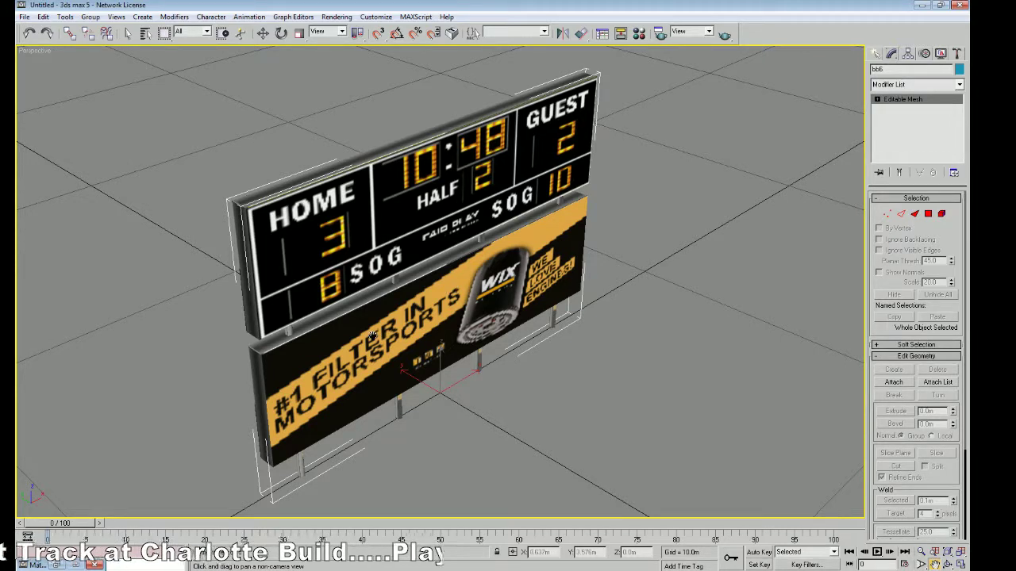
# Step: Render the perspective view of the billboard at 800x600, then close the rendered frame and the render settings
pyautogui.click(336, 17)
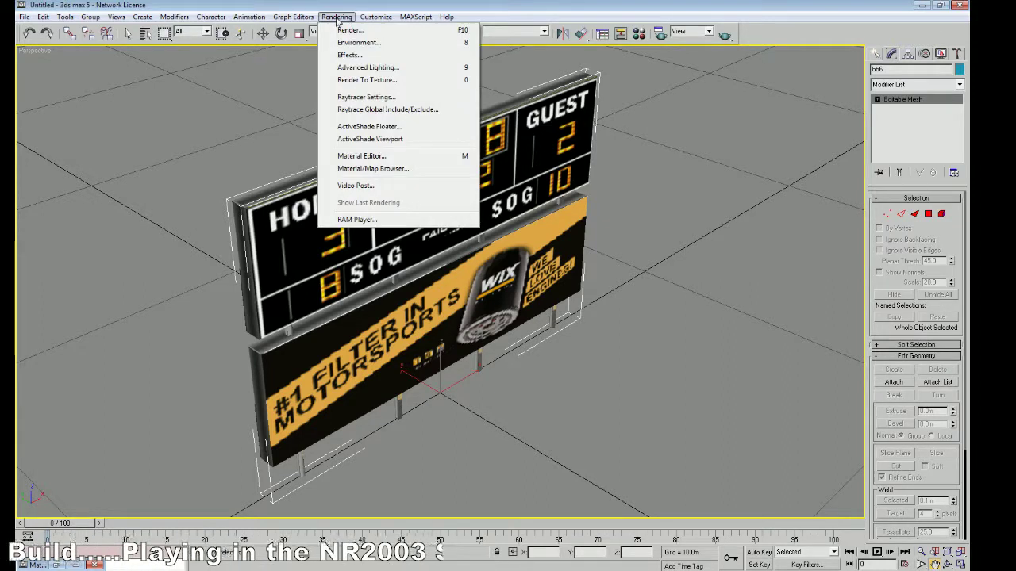
pyautogui.click(385, 31)
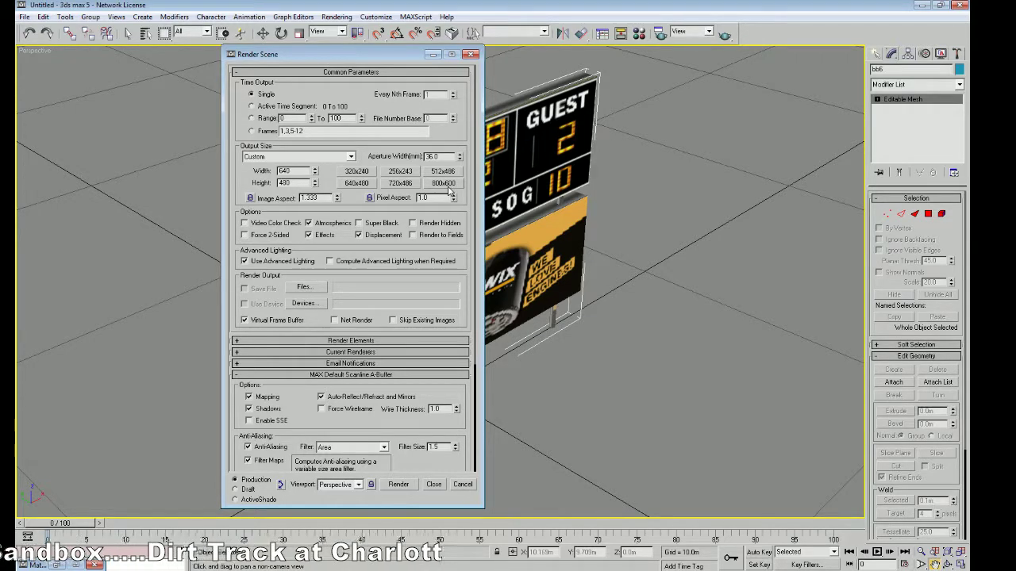
pyautogui.click(446, 184)
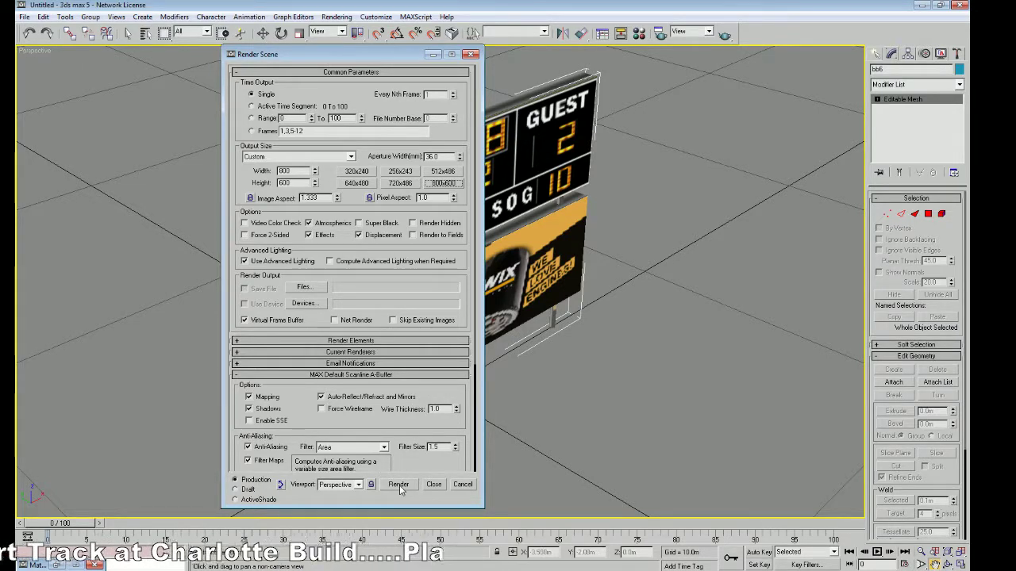
pyautogui.click(399, 485)
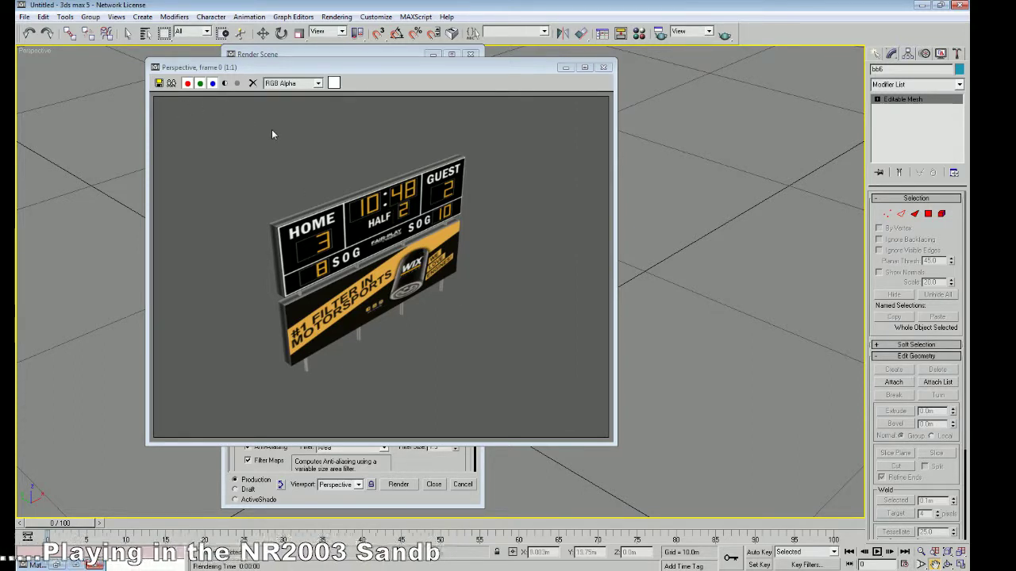
pyautogui.click(603, 66)
pyautogui.click(434, 484)
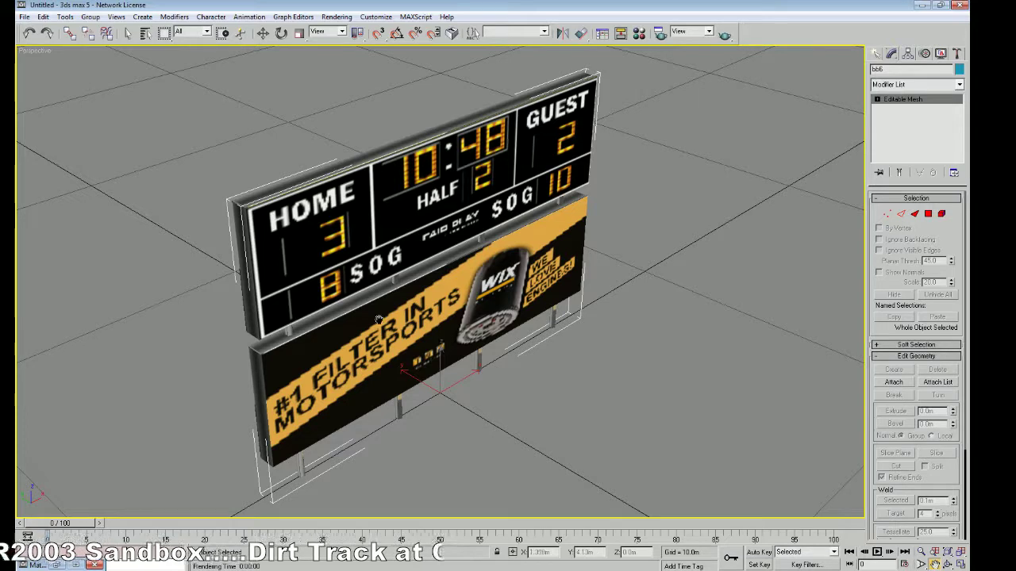
# Step: Add an Unwrap UVW modifier to bb6, open its UV editor and filter the display to selected faces
pyautogui.click(958, 84)
pyautogui.scroll(-10, 964, 334)
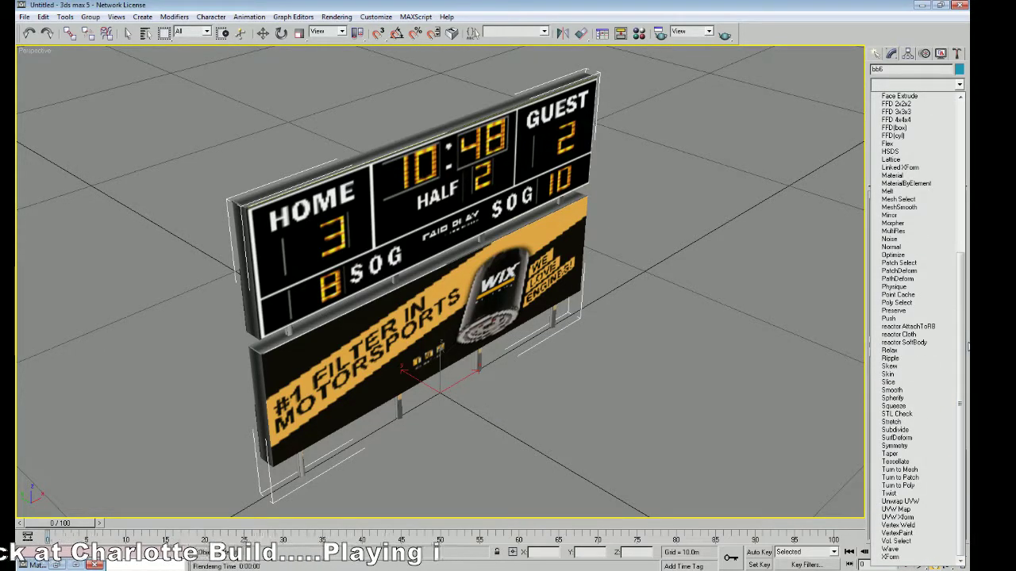
pyautogui.click(905, 501)
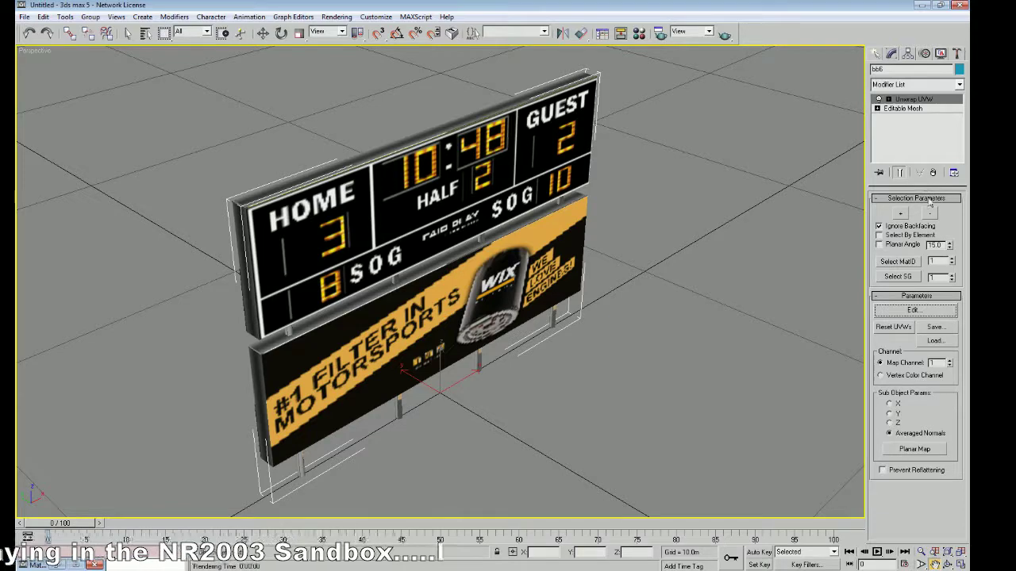
pyautogui.click(920, 310)
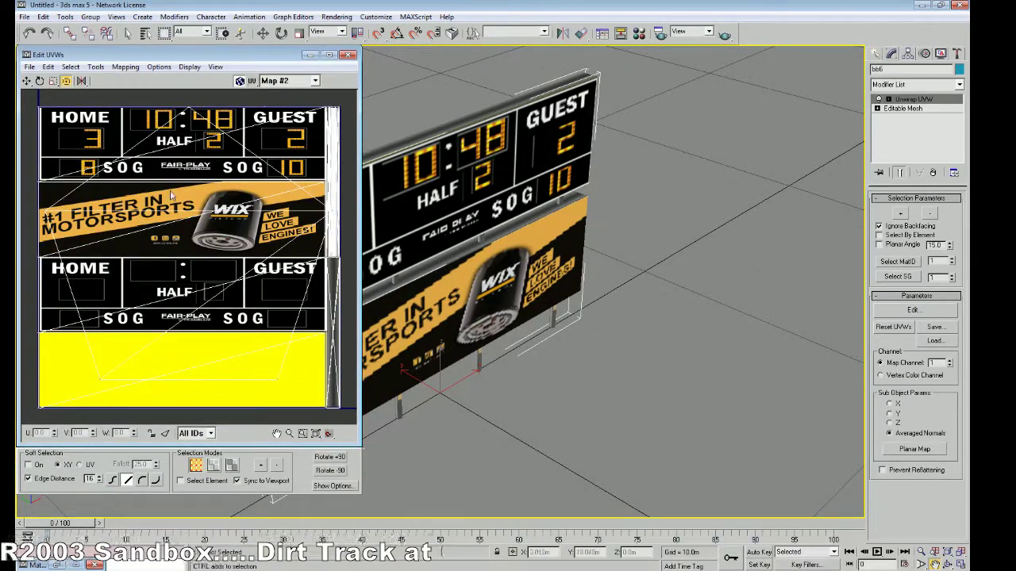
pyautogui.click(193, 67)
pyautogui.click(210, 80)
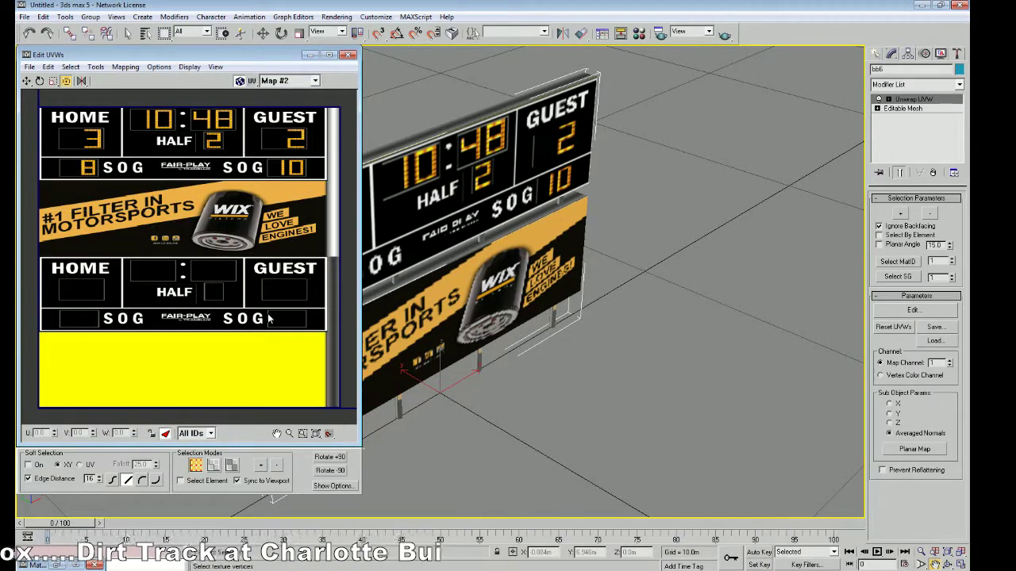
# Step: Set the UV editor's render width to 1024 in the advanced unwrap options
pyautogui.click(159, 67)
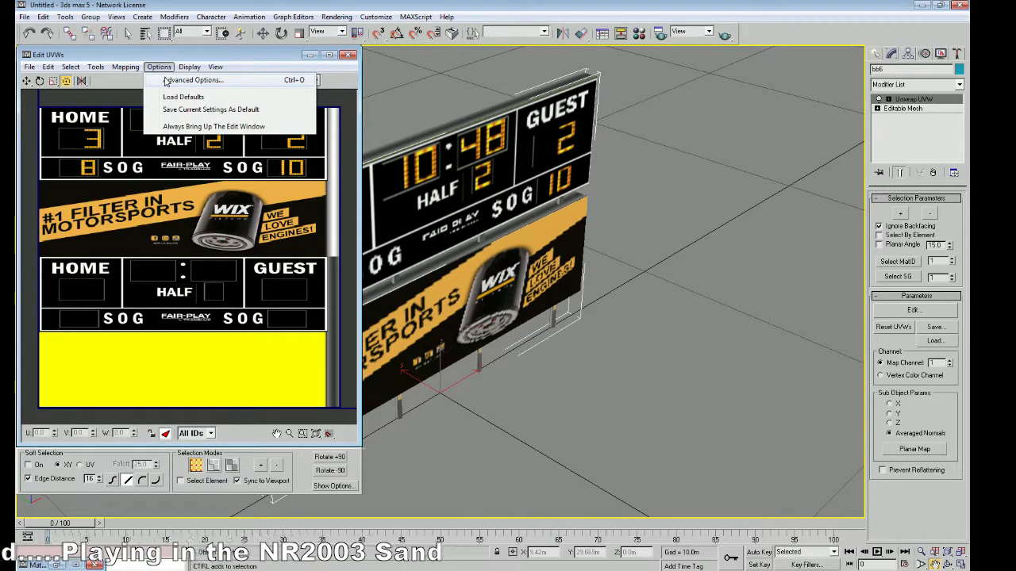
pyautogui.click(171, 80)
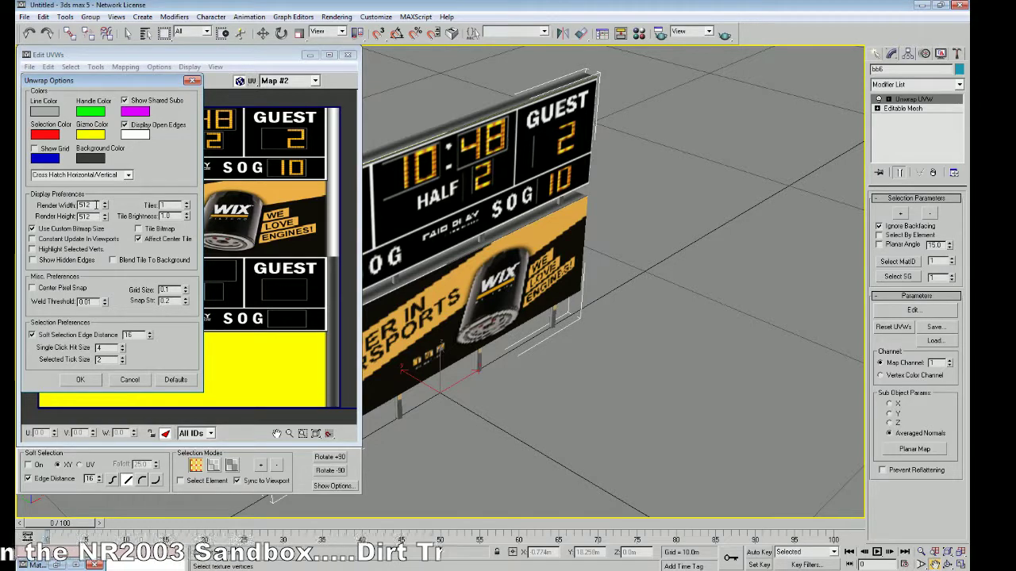
pyautogui.doubleClick(95, 205)
pyautogui.write('1024')
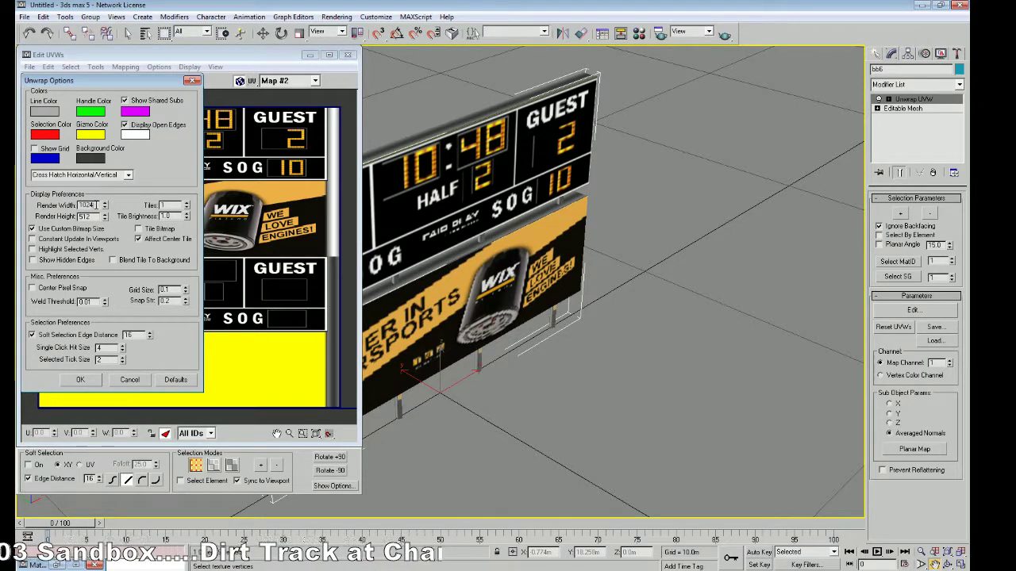
pyautogui.press('Return')
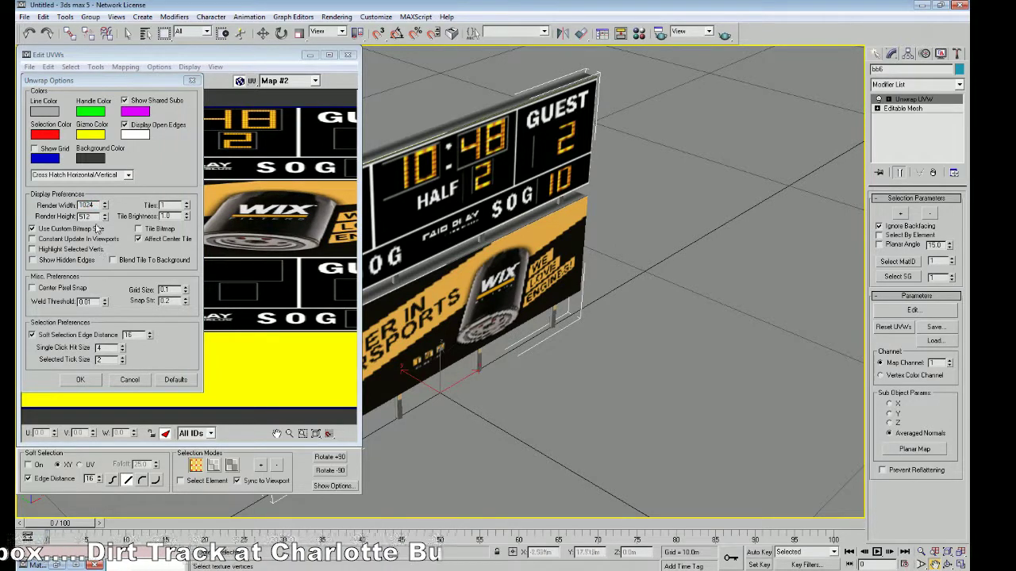
pyautogui.click(98, 216)
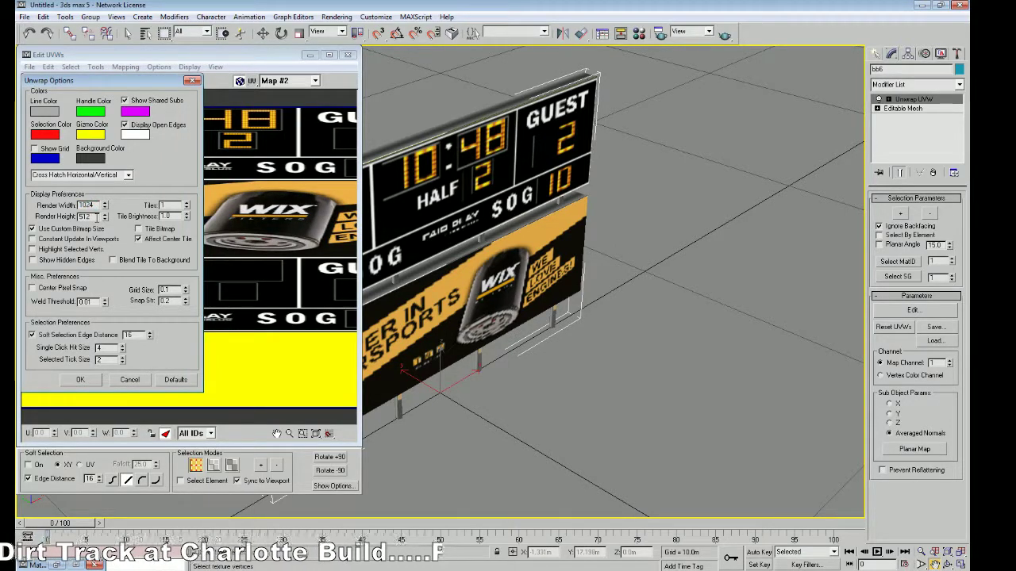
pyautogui.press('Return')
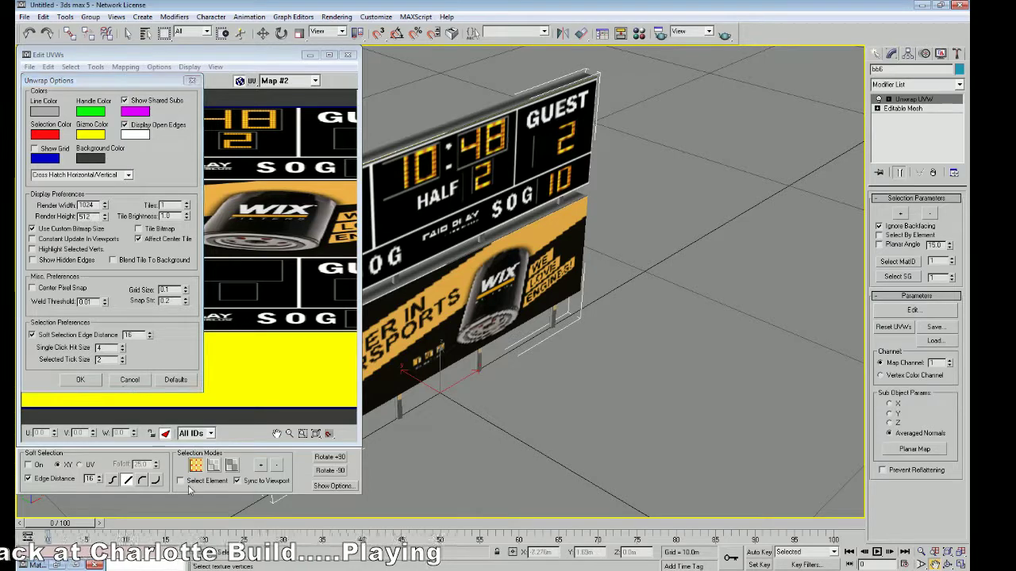
pyautogui.click(95, 380)
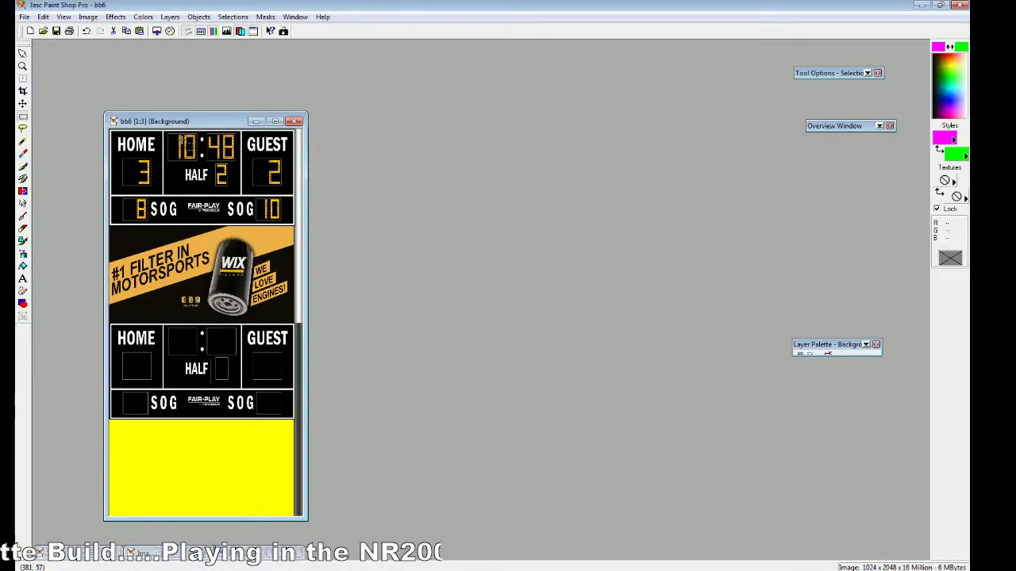
# Step: Check the bb6 texture's pixel dimensions in Paint Shop Pro's image information and return to 3ds max
pyautogui.click(91, 17)
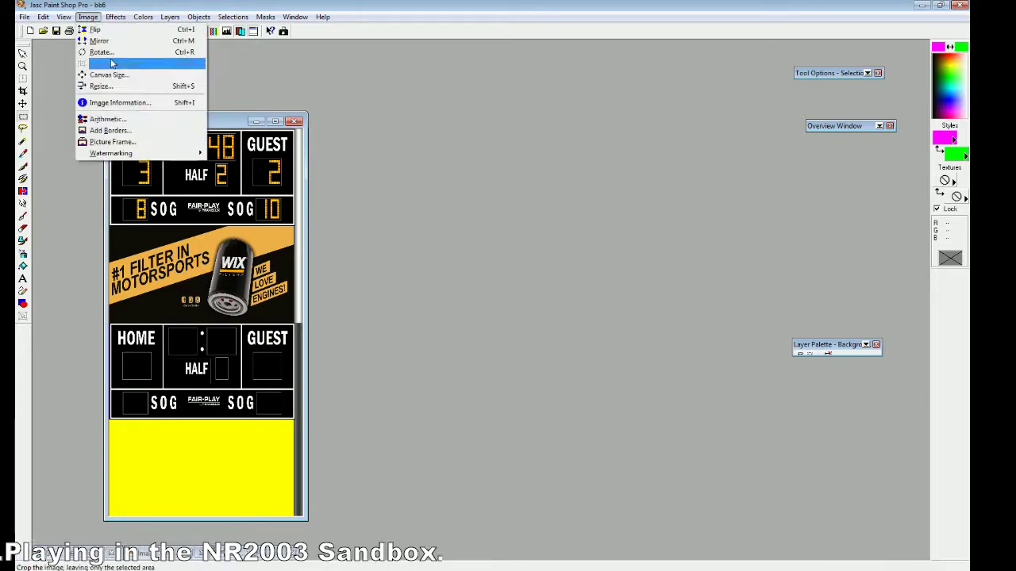
pyautogui.click(121, 104)
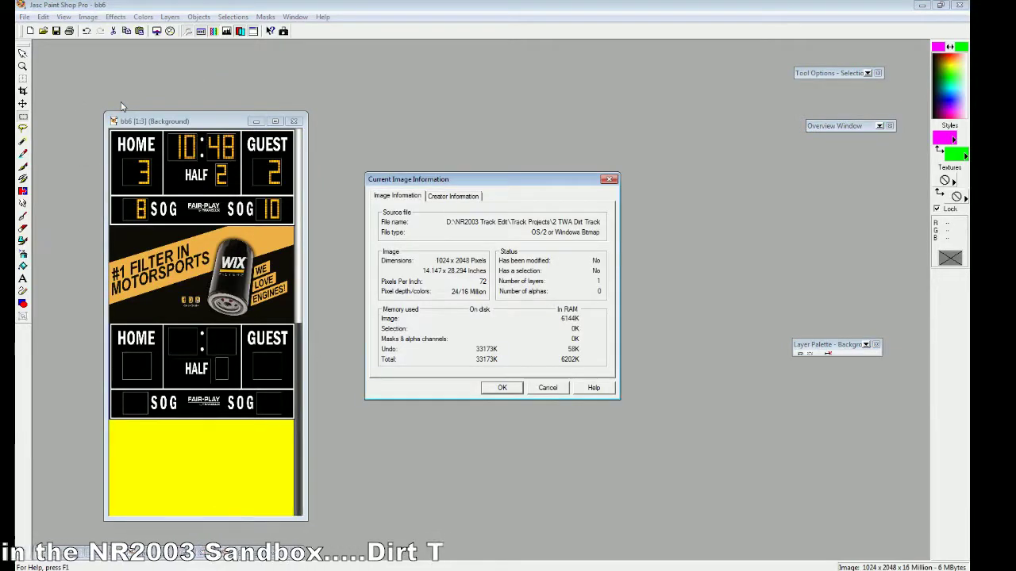
pyautogui.click(538, 383)
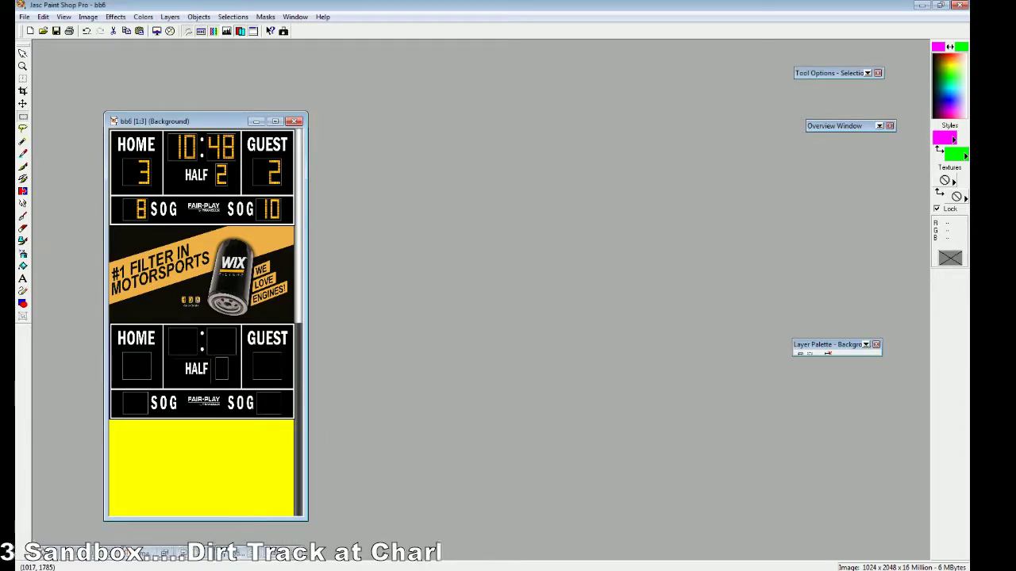
pyautogui.hotkey('alt', 'Tab')
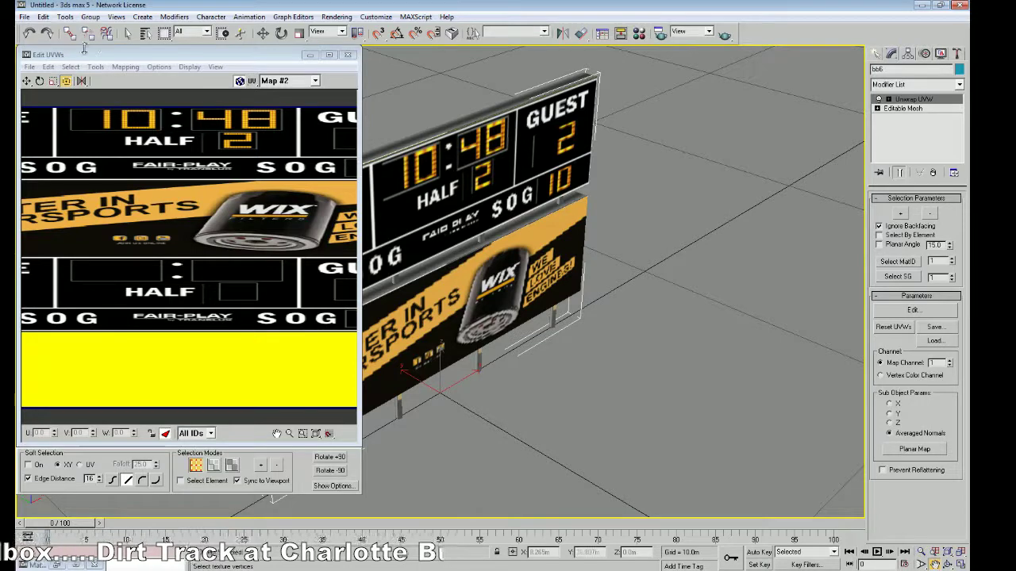
# Step: Set the UV editor's render height to 2048 in the advanced unwrap options
pyautogui.click(159, 67)
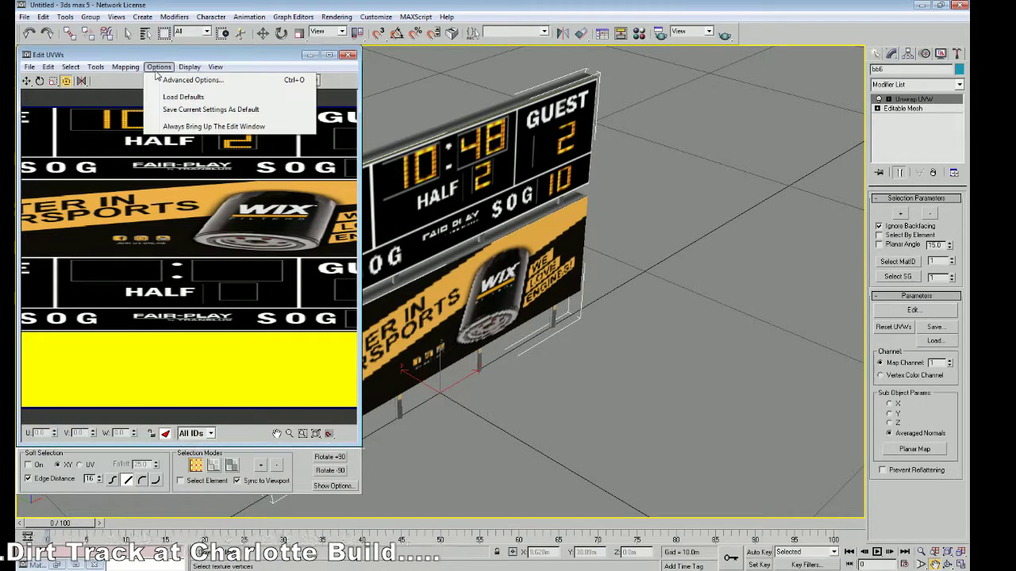
pyautogui.click(183, 79)
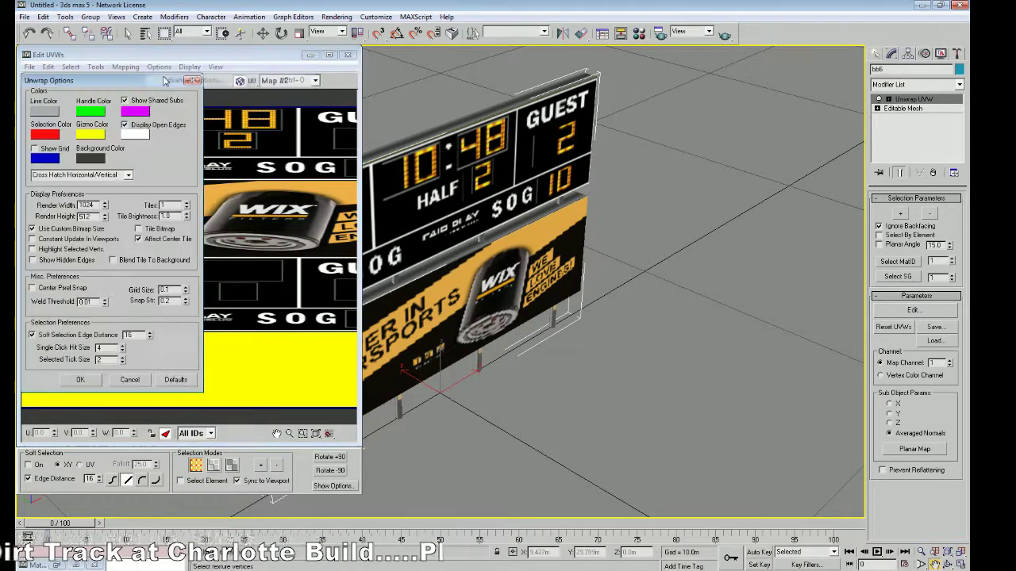
pyautogui.doubleClick(96, 216)
pyautogui.write('2048')
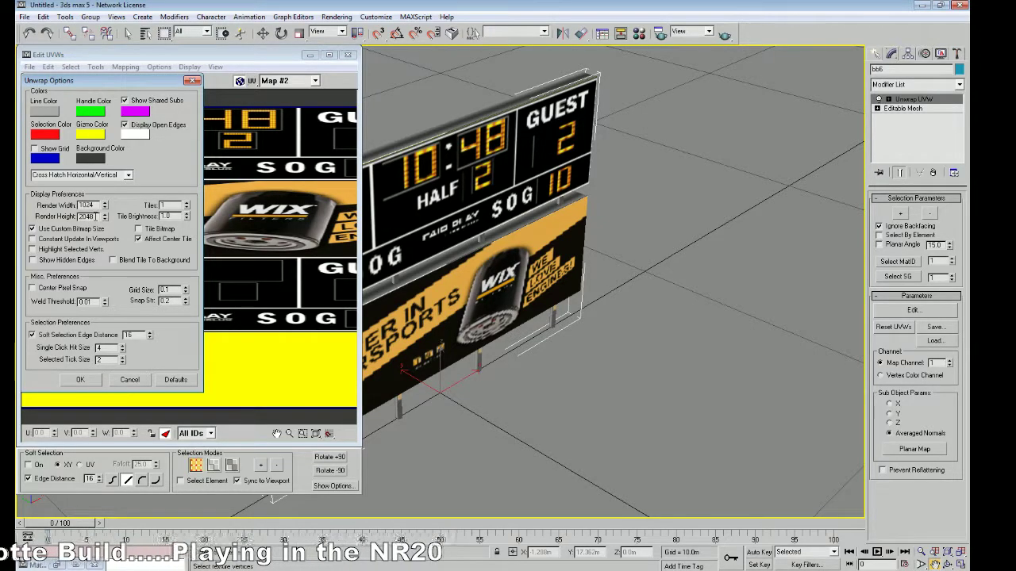
pyautogui.press('Return')
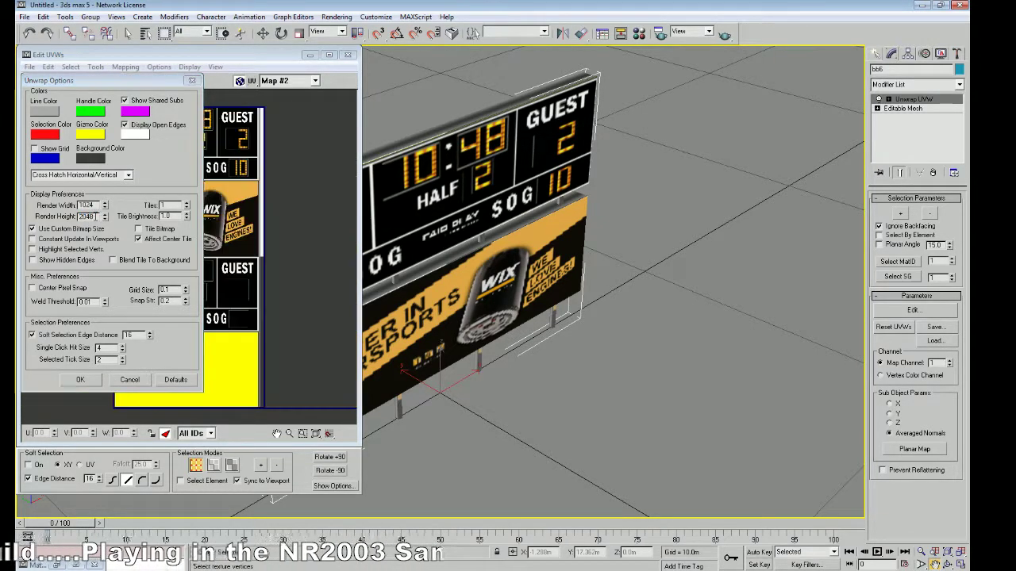
pyautogui.click(81, 380)
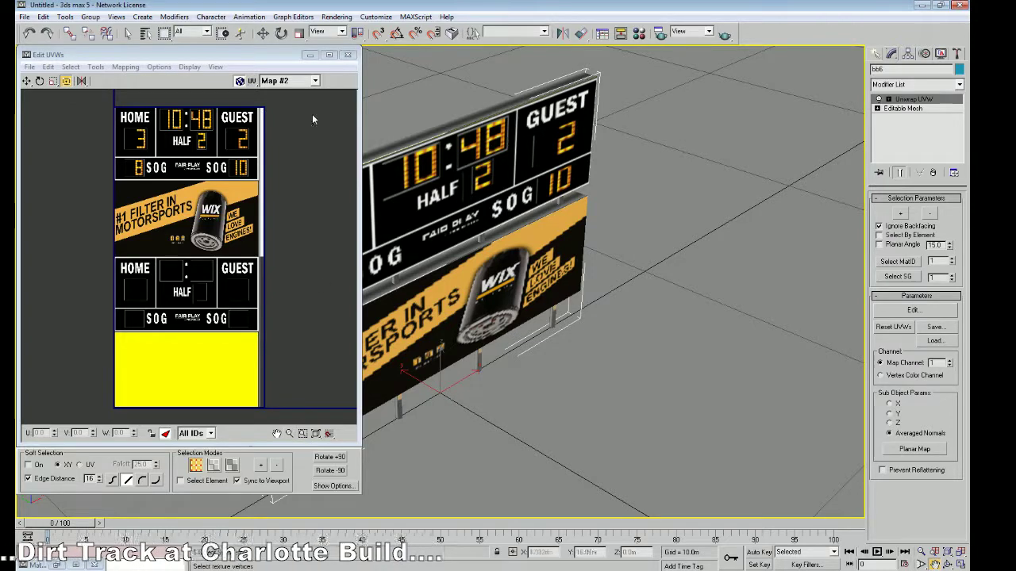
# Step: Minimize the UV editor and select both front faces of the upper scoreboard panel at Unwrap UVW's Select Face level
pyautogui.click(311, 54)
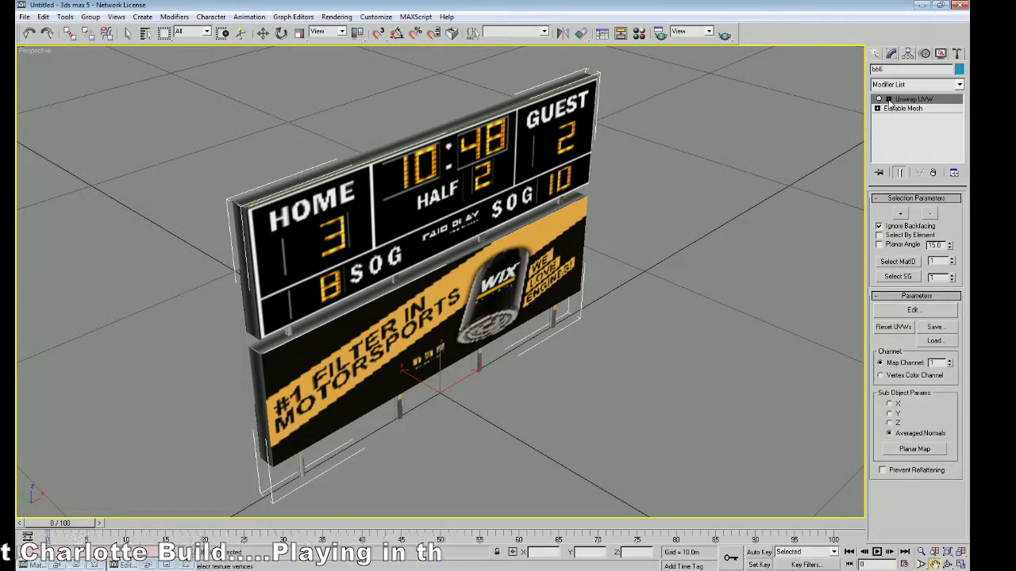
pyautogui.click(889, 98)
pyautogui.click(928, 108)
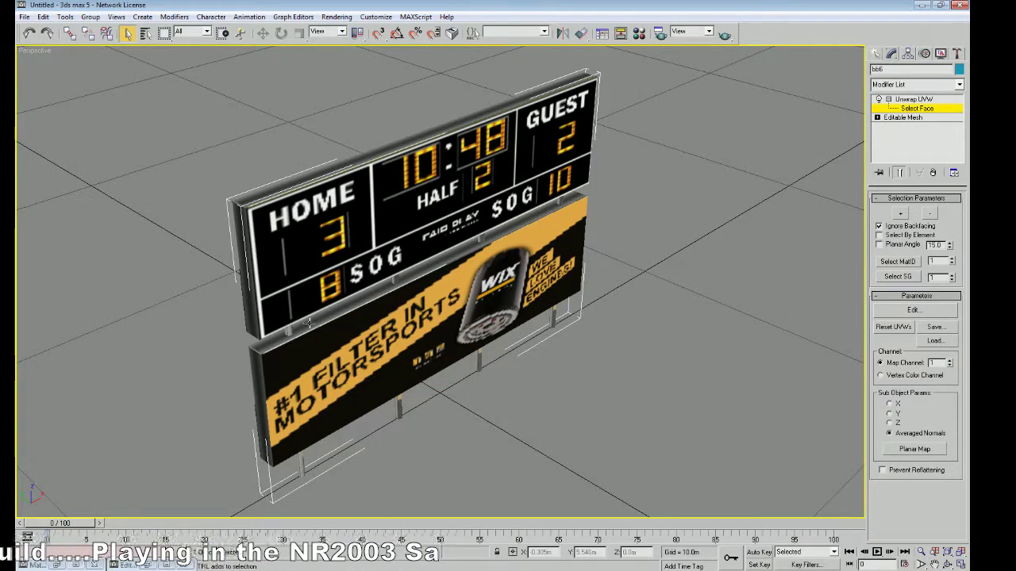
pyautogui.click(291, 303)
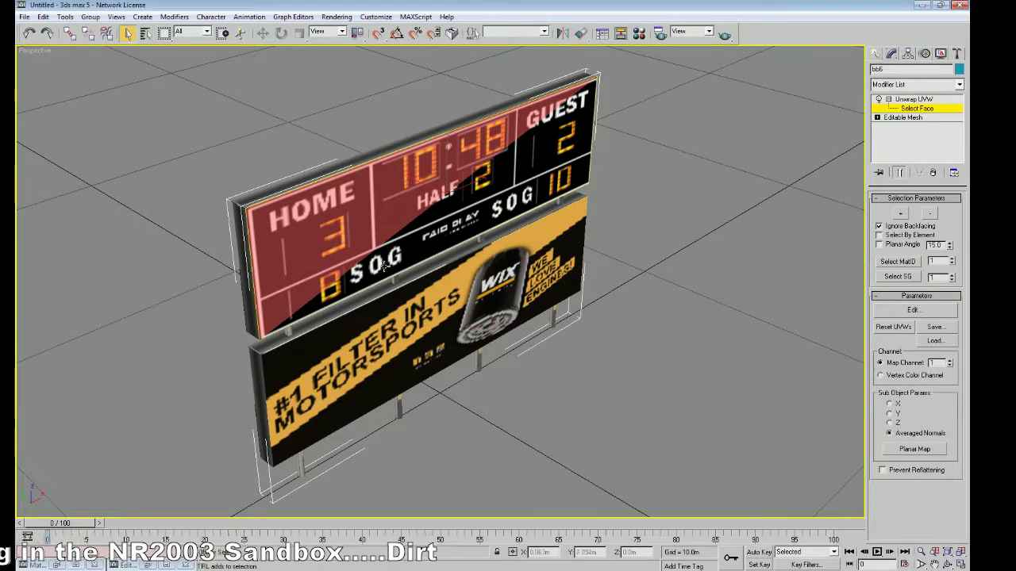
pyautogui.keyDown('ctrl'); pyautogui.click(419, 252); pyautogui.keyUp('ctrl')
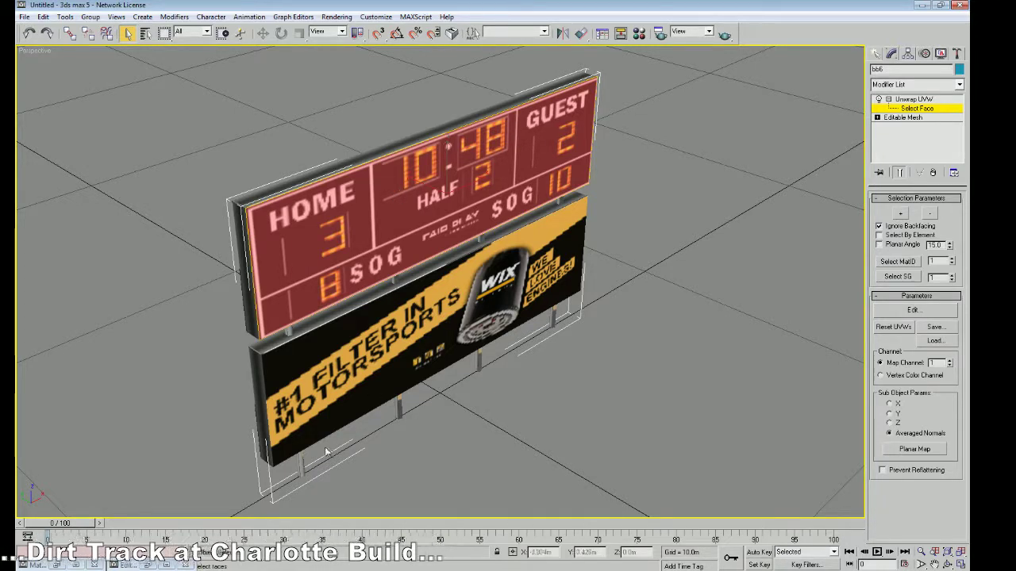
# Step: Restore the UV editor and move the selected upper panel UVs from the lit scoreboard down over the WIX banner
pyautogui.click(148, 566)
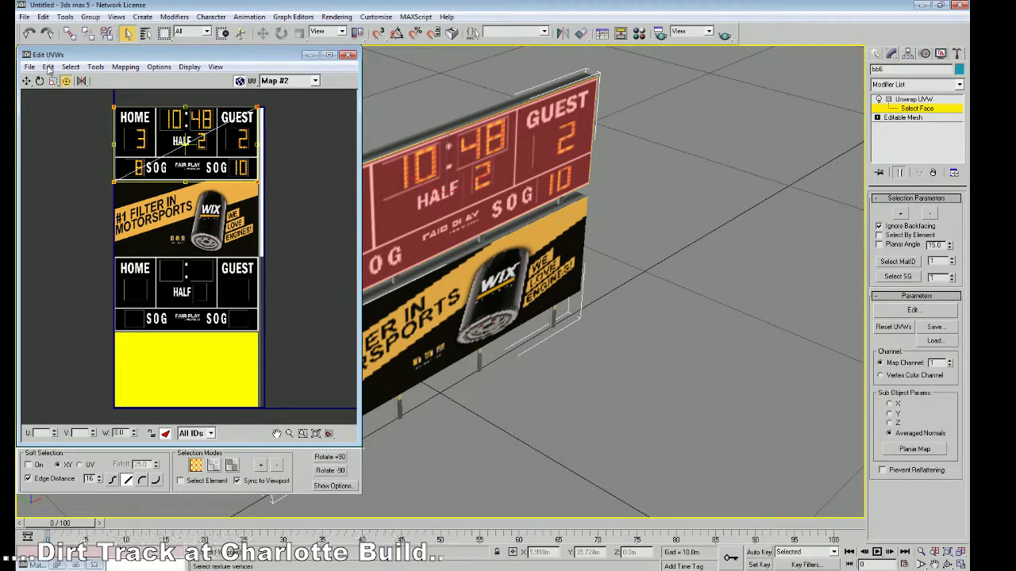
pyautogui.click(289, 434)
pyautogui.moveTo(303, 366); pyautogui.dragTo(306, 323)
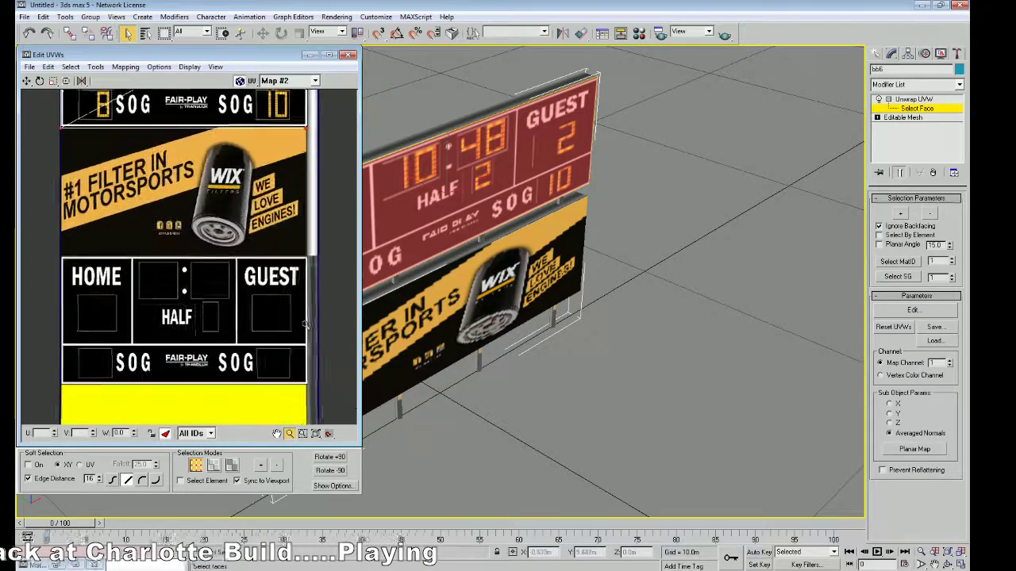
pyautogui.click(276, 433)
pyautogui.moveTo(250, 235); pyautogui.dragTo(239, 365)
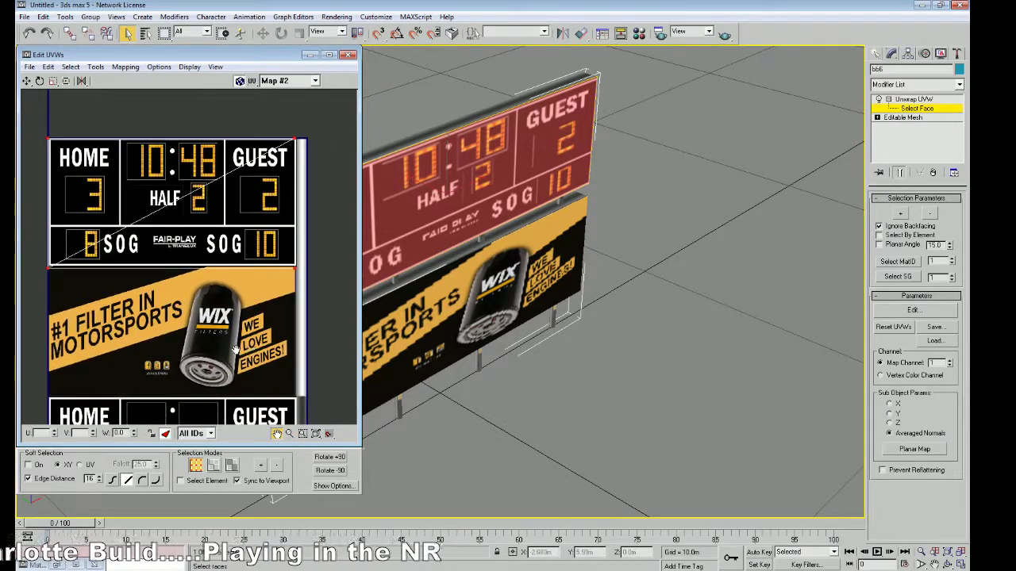
pyautogui.moveTo(63, 125); pyautogui.dragTo(87, 126)
pyautogui.click(49, 67)
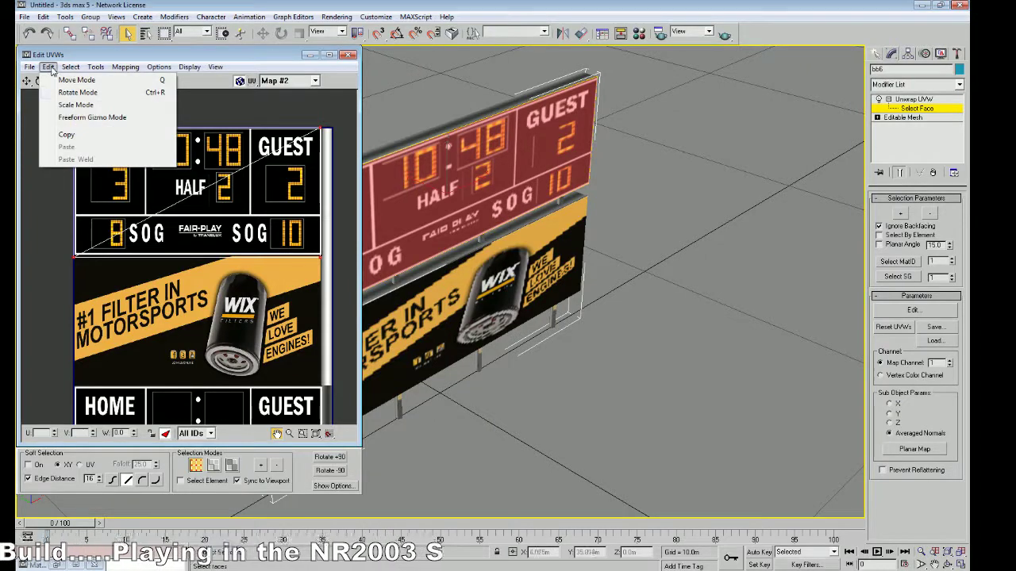
pyautogui.click(180, 114)
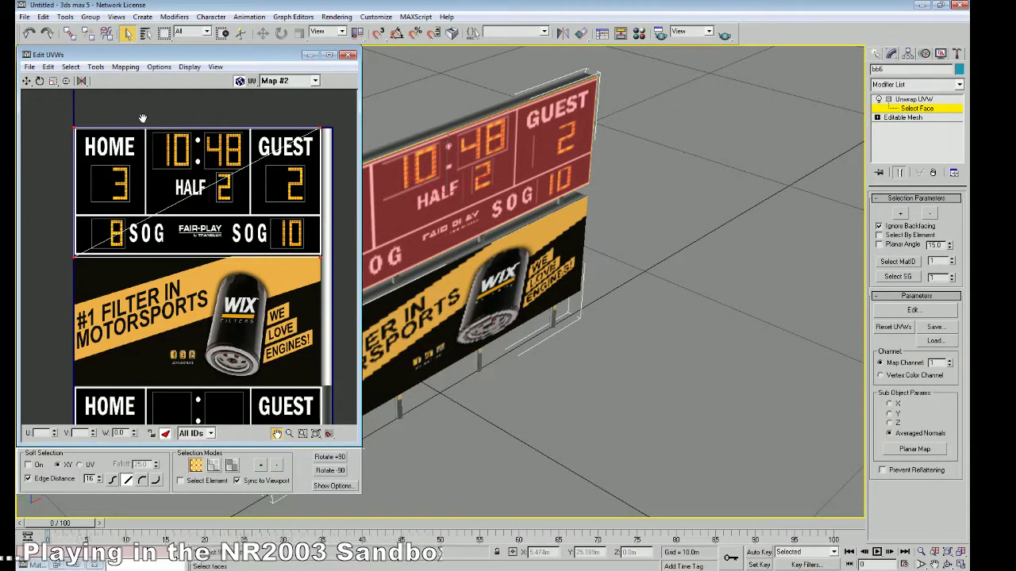
pyautogui.click(26, 80)
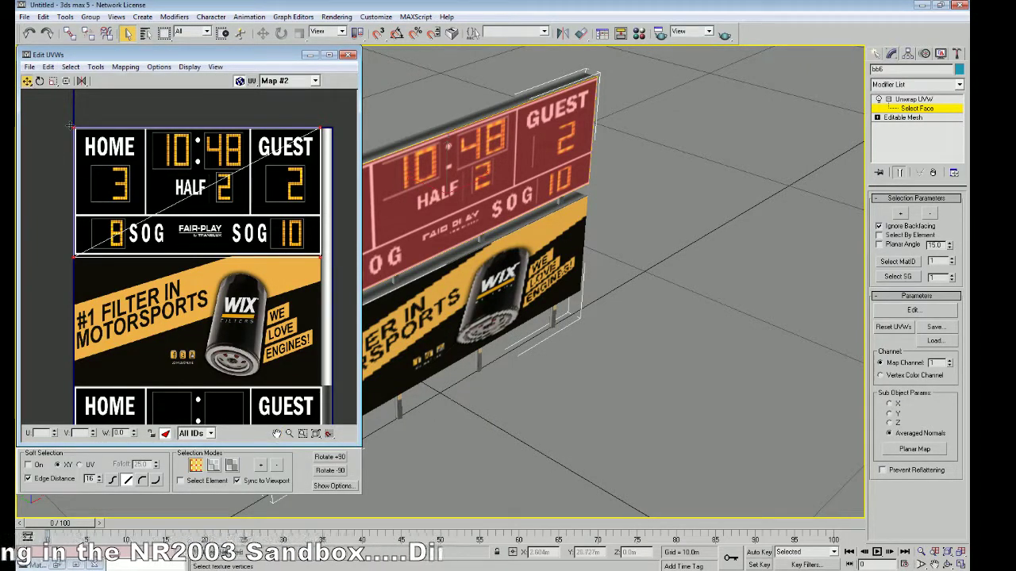
pyautogui.moveTo(71, 128); pyautogui.dragTo(82, 236)
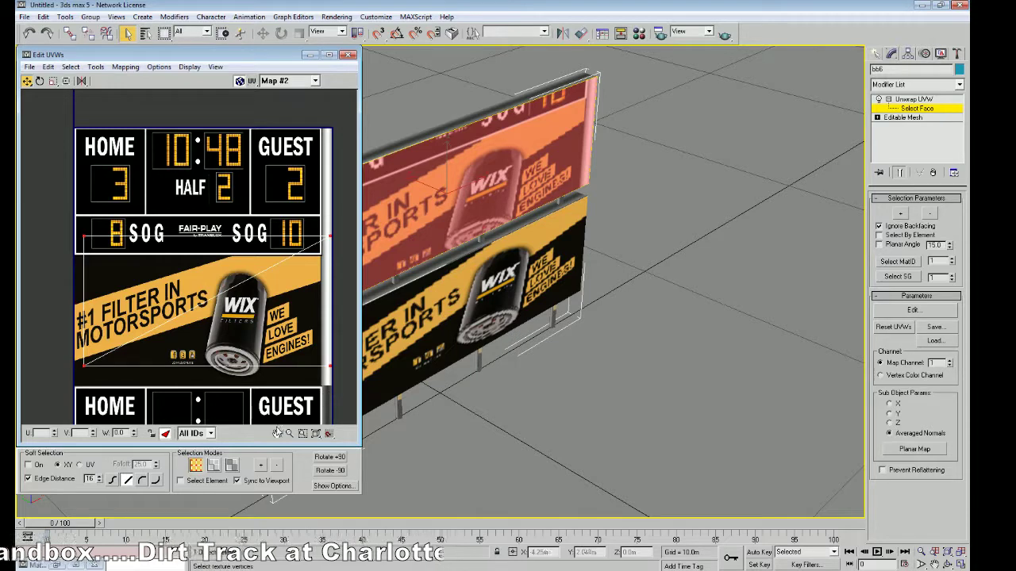
# Step: Move the panel UVs further down the texture so they overlap the upper part of the blank scoreboard
pyautogui.click(277, 432)
pyautogui.moveTo(263, 400); pyautogui.dragTo(252, 320)
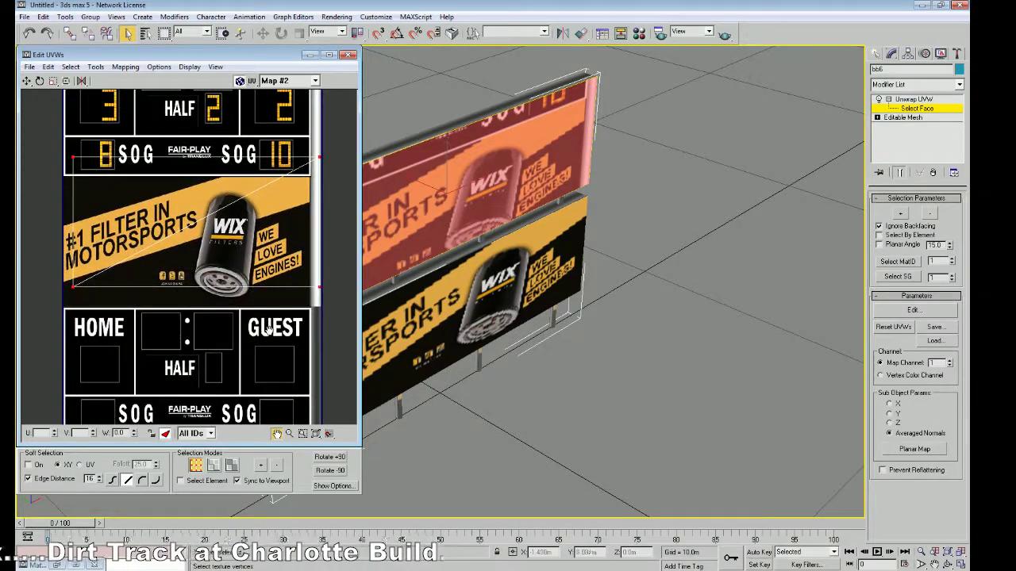
pyautogui.click(27, 82)
pyautogui.moveTo(73, 156); pyautogui.dragTo(68, 258)
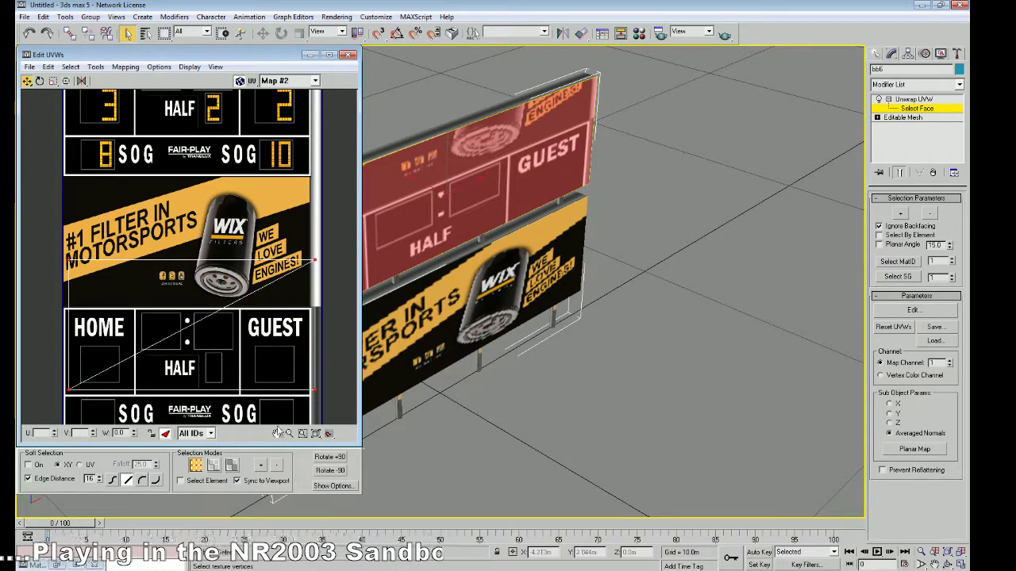
# Step: Get the panel's UV selection from the viewport again and move the UVs onto the blank scoreboard image
pyautogui.click(277, 434)
pyautogui.moveTo(259, 378); pyautogui.dragTo(251, 312)
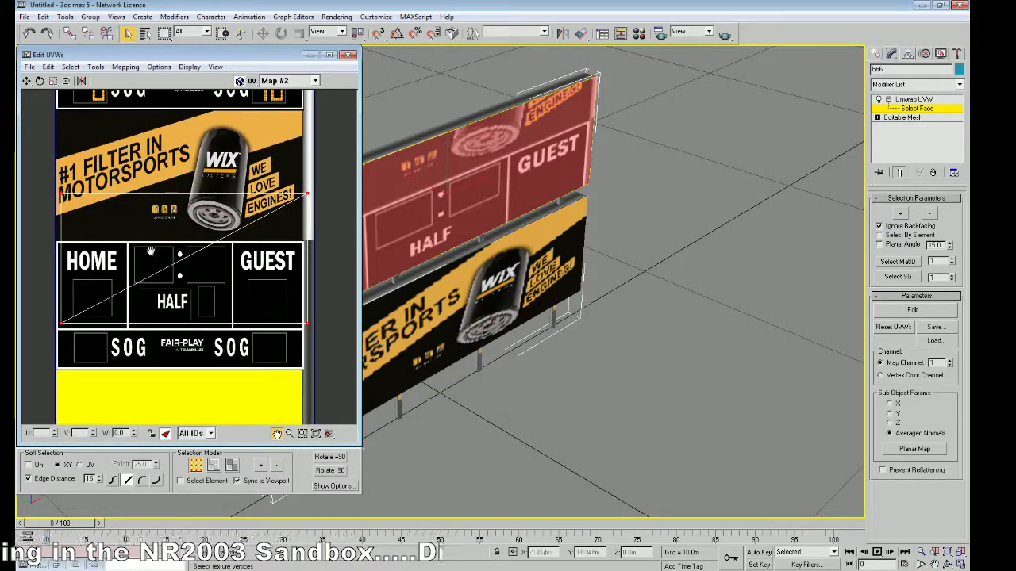
pyautogui.click(27, 82)
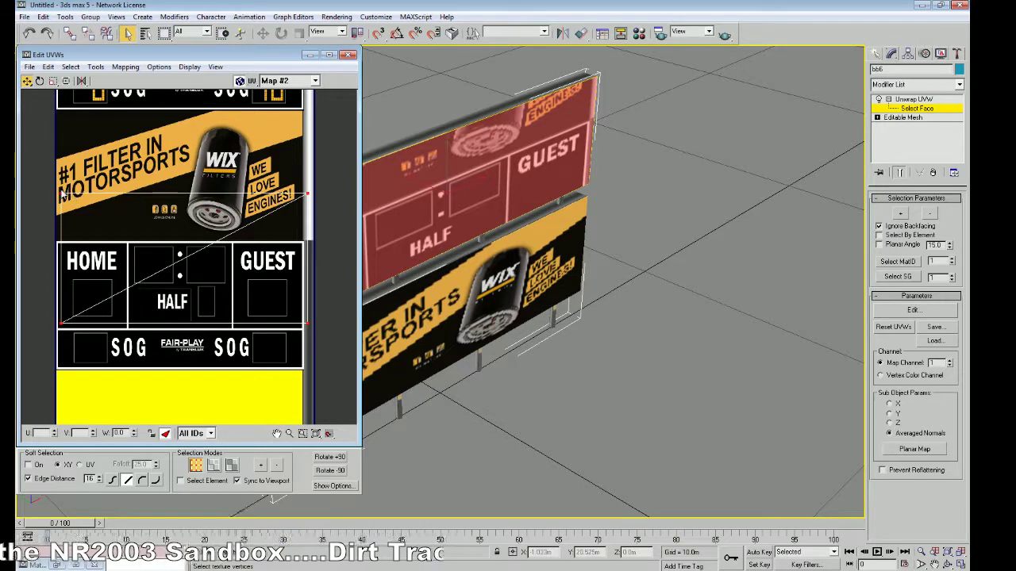
pyautogui.click(58, 210)
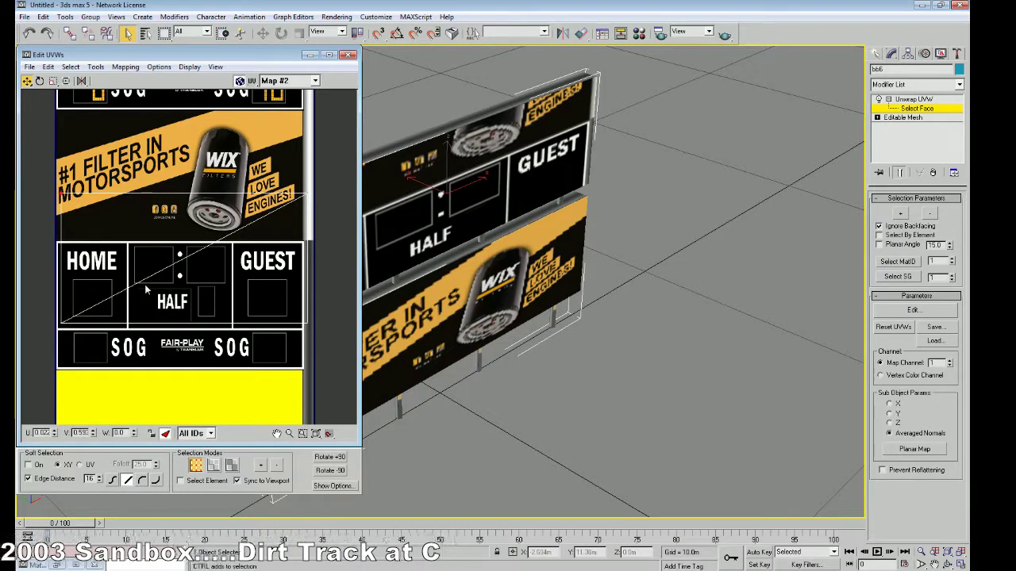
pyautogui.click(70, 67)
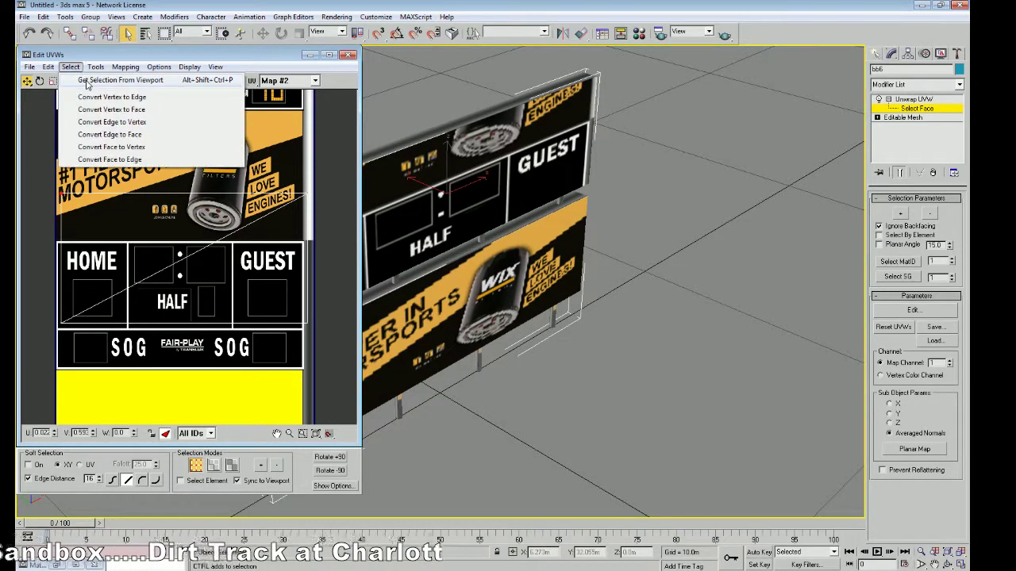
pyautogui.click(87, 81)
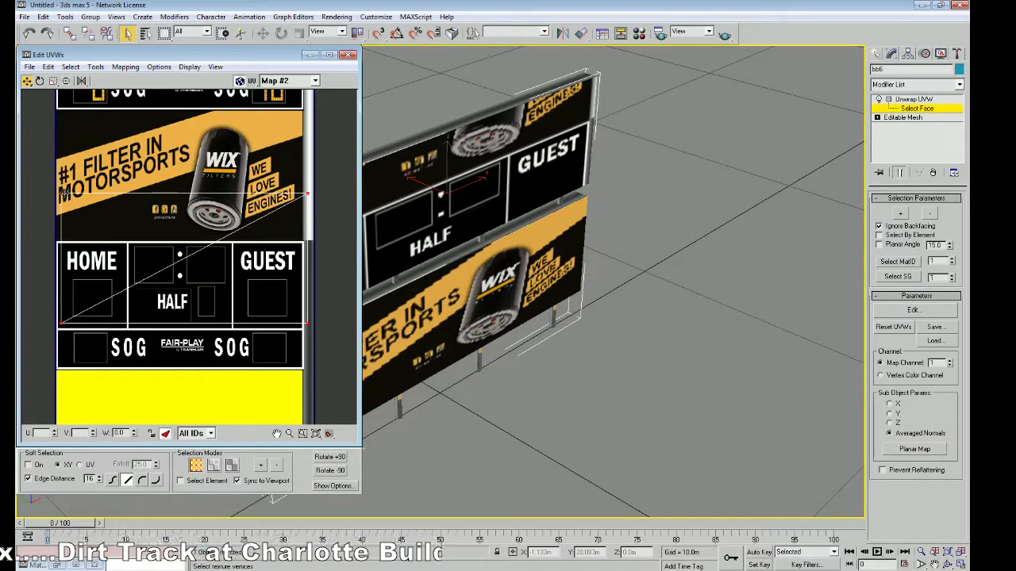
pyautogui.moveTo(62, 193); pyautogui.dragTo(58, 244)
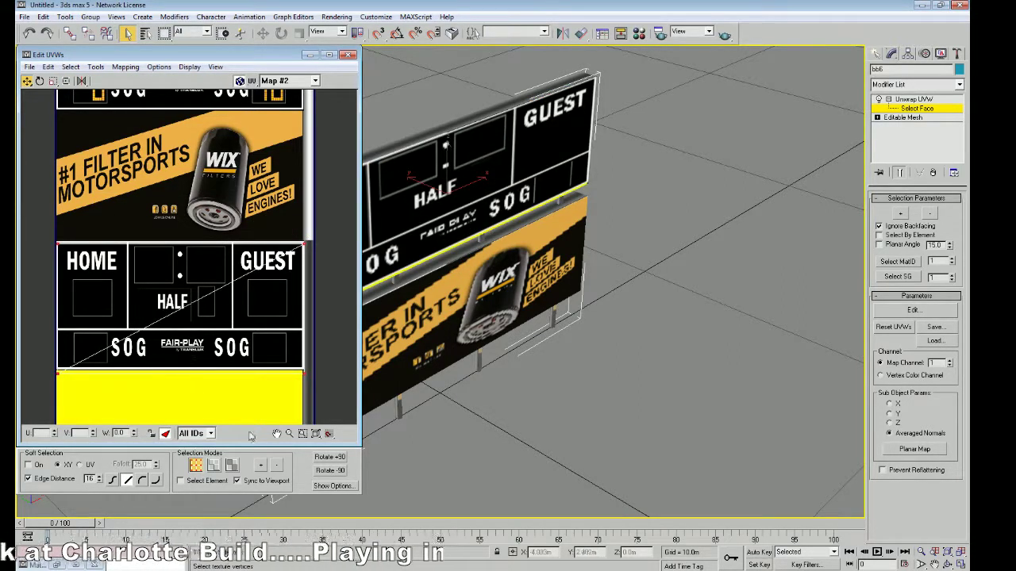
# Step: Nudge the panel UVs so their upper-left corner lines up with the outer corner of the blank scoreboard's border
pyautogui.click(289, 433)
pyautogui.moveTo(230, 340); pyautogui.dragTo(295, 292)
pyautogui.click(276, 433)
pyautogui.click(26, 81)
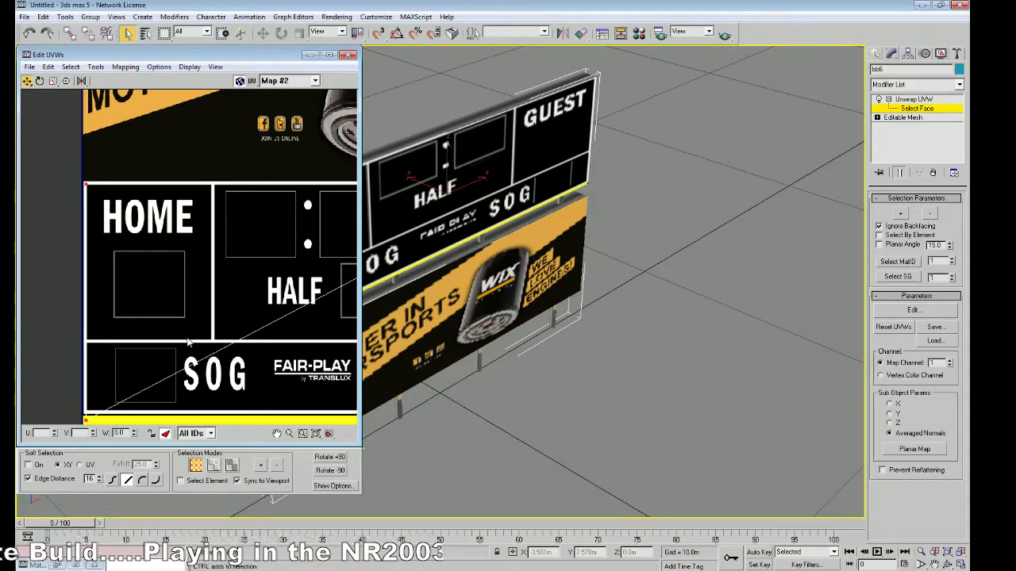
pyautogui.click(86, 183)
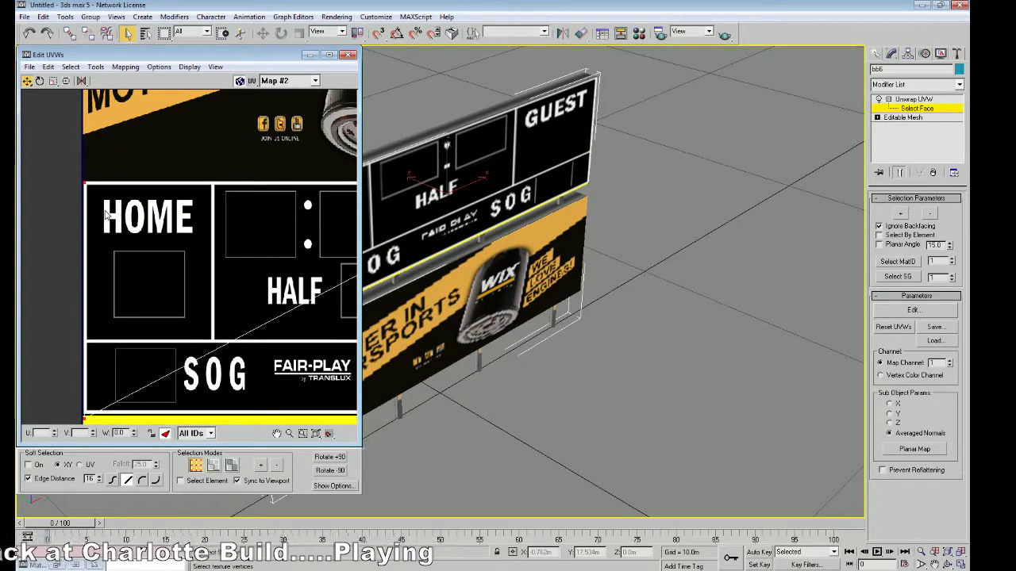
# Step: Scale the panel UVs slightly in Freeform Gizmo mode so their lower edge meets the blank scoreboard's bottom border
pyautogui.click(276, 434)
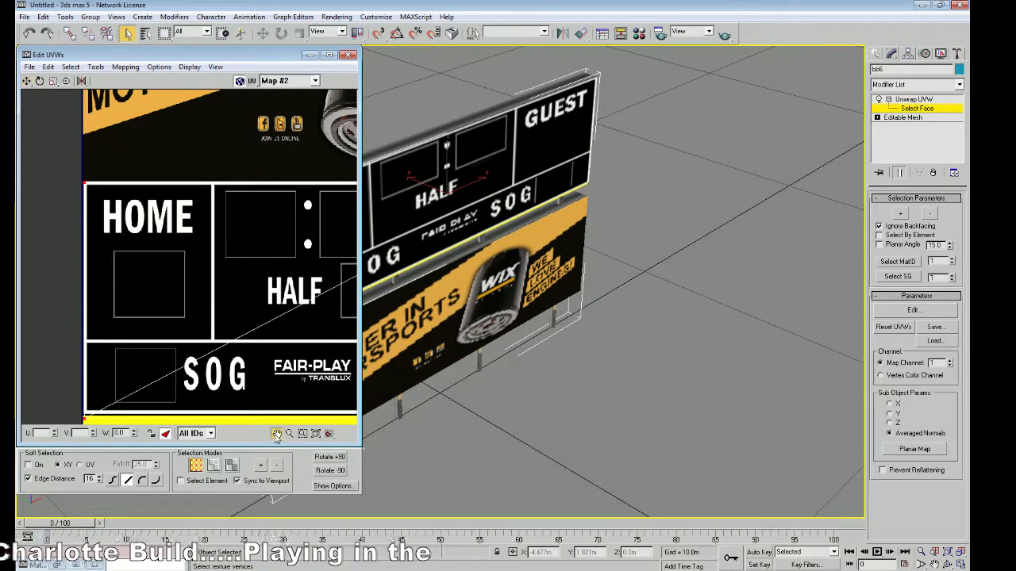
pyautogui.moveTo(184, 317); pyautogui.dragTo(188, 278)
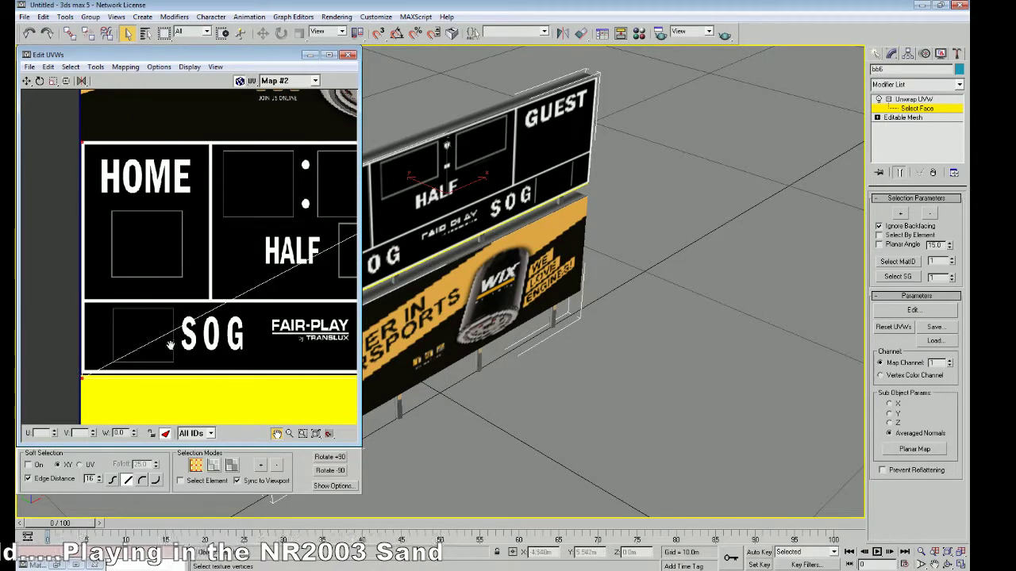
pyautogui.click(27, 82)
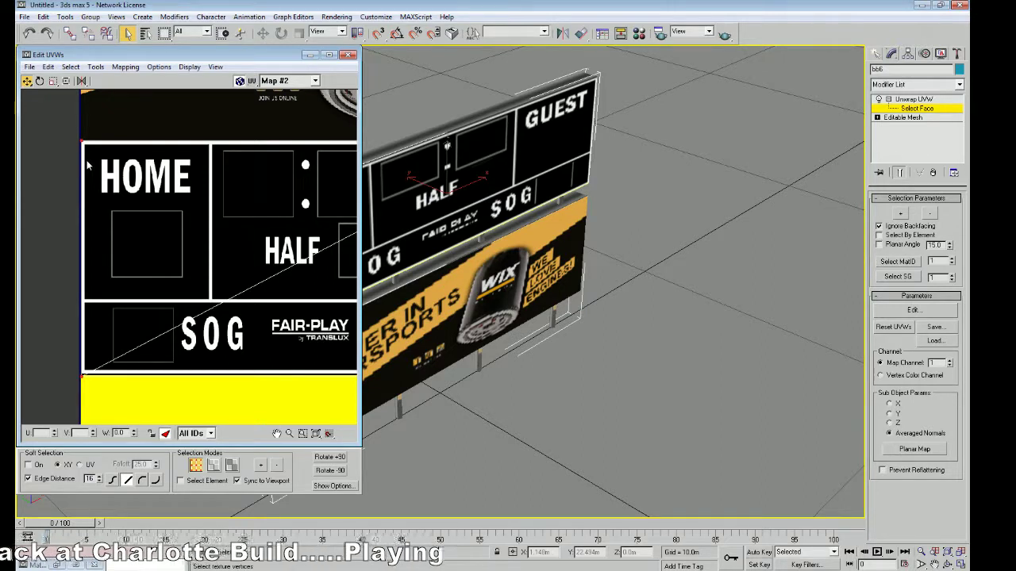
pyautogui.click(67, 81)
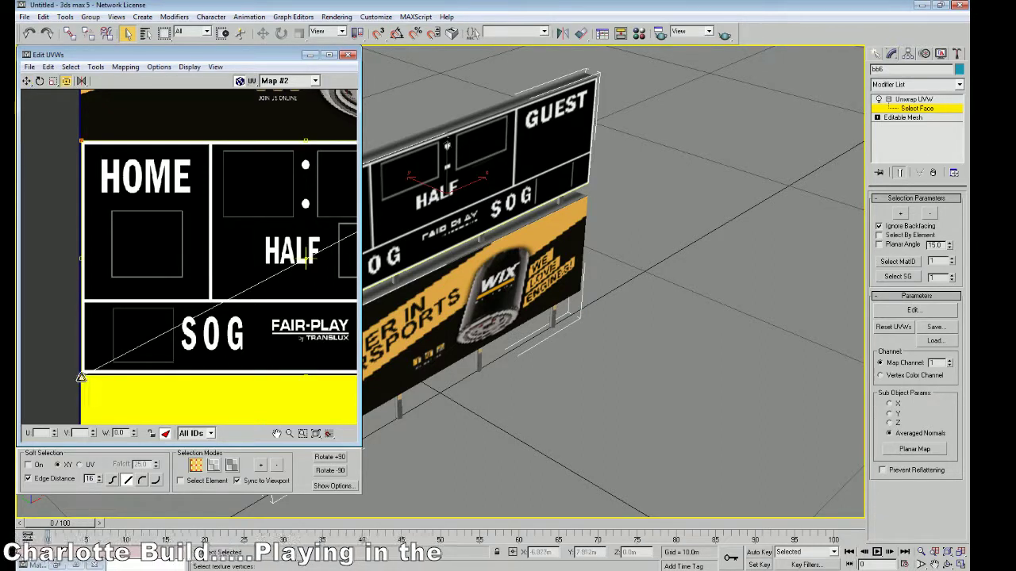
pyautogui.moveTo(80, 378); pyautogui.dragTo(81, 374)
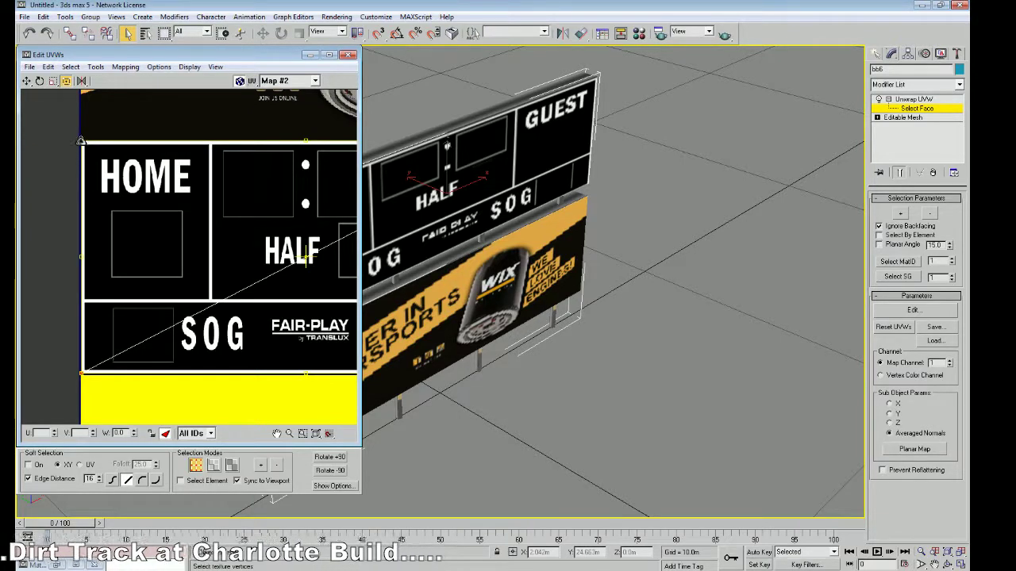
pyautogui.click(81, 141)
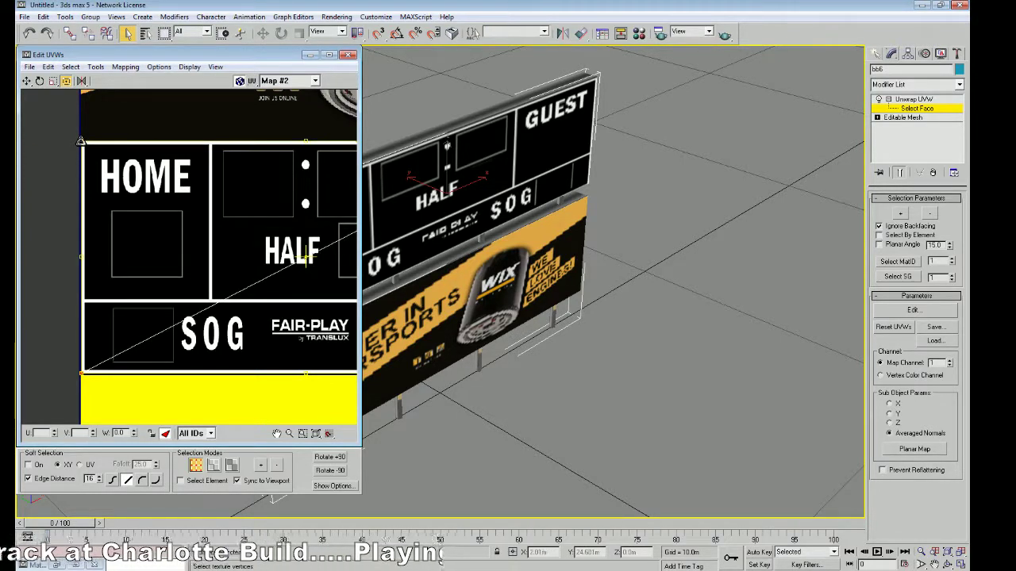
# Step: Check the panel UVs' right edge and overall fit against the blank scoreboard, and minimize the UV editor
pyautogui.click(276, 433)
pyautogui.moveTo(341, 315); pyautogui.dragTo(216, 314)
pyautogui.moveTo(301, 315); pyautogui.dragTo(216, 316)
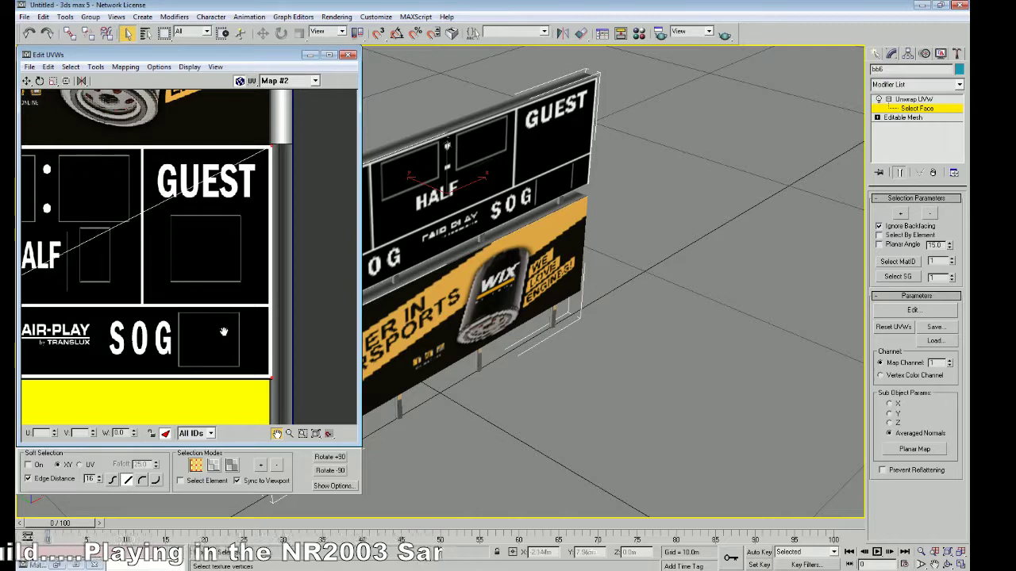
pyautogui.click(288, 434)
pyautogui.moveTo(270, 372); pyautogui.dragTo(265, 387)
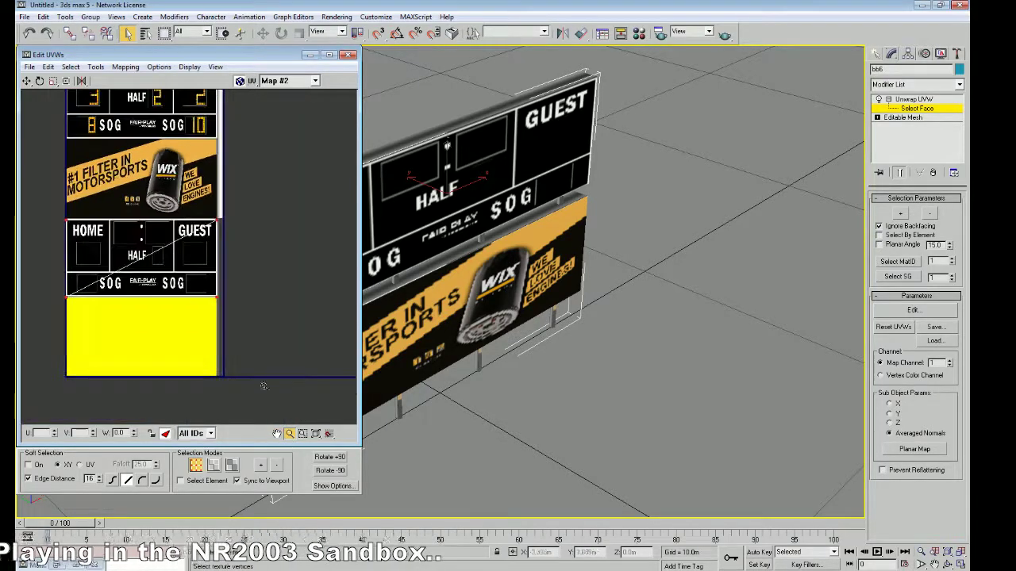
pyautogui.click(277, 433)
pyautogui.moveTo(127, 321); pyautogui.dragTo(198, 346)
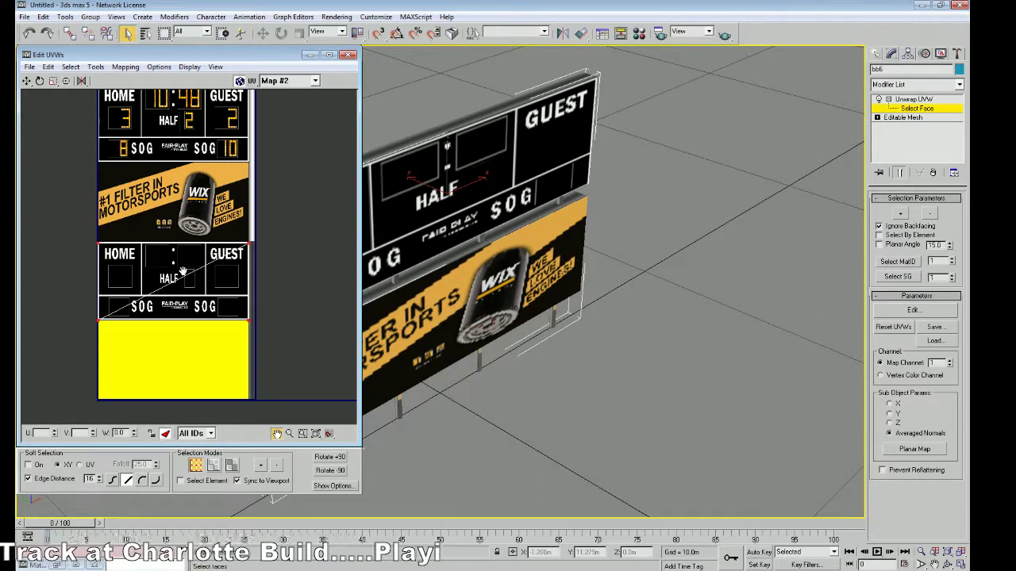
pyautogui.click(310, 55)
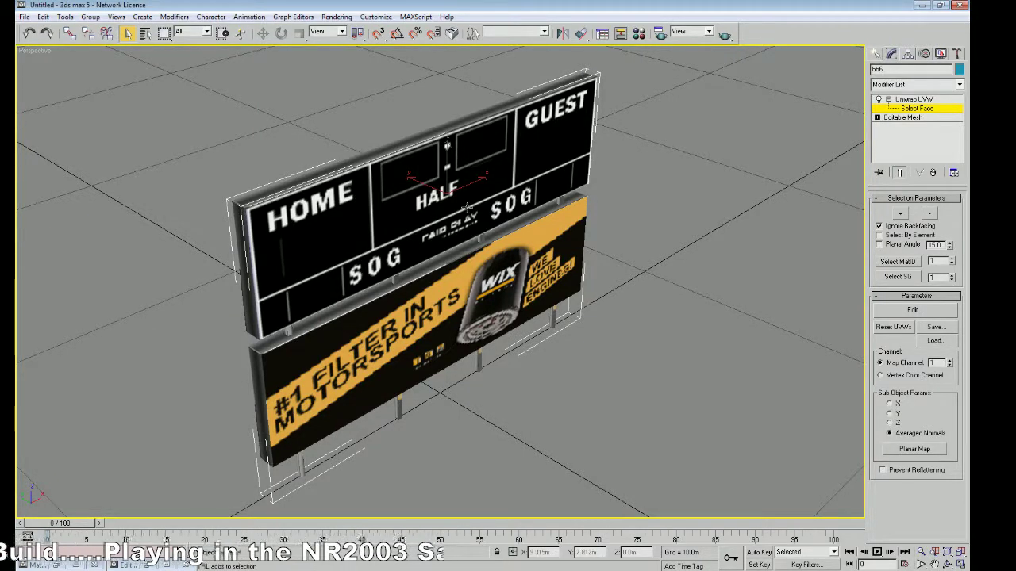
# Step: Render the perspective view to inspect the blank scoreboard mapping, and close the render windows
pyautogui.click(341, 17)
pyautogui.click(348, 30)
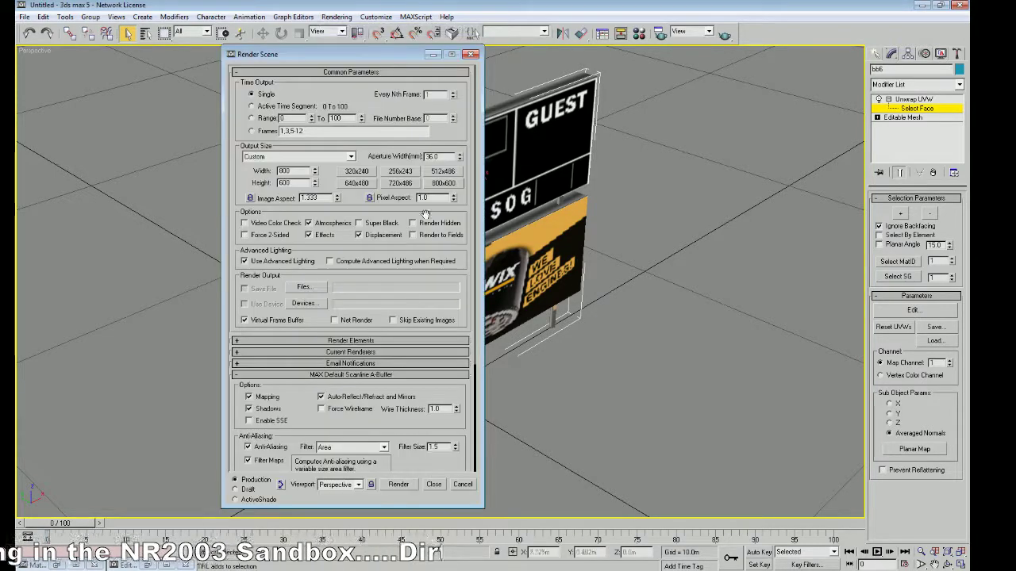
pyautogui.click(404, 484)
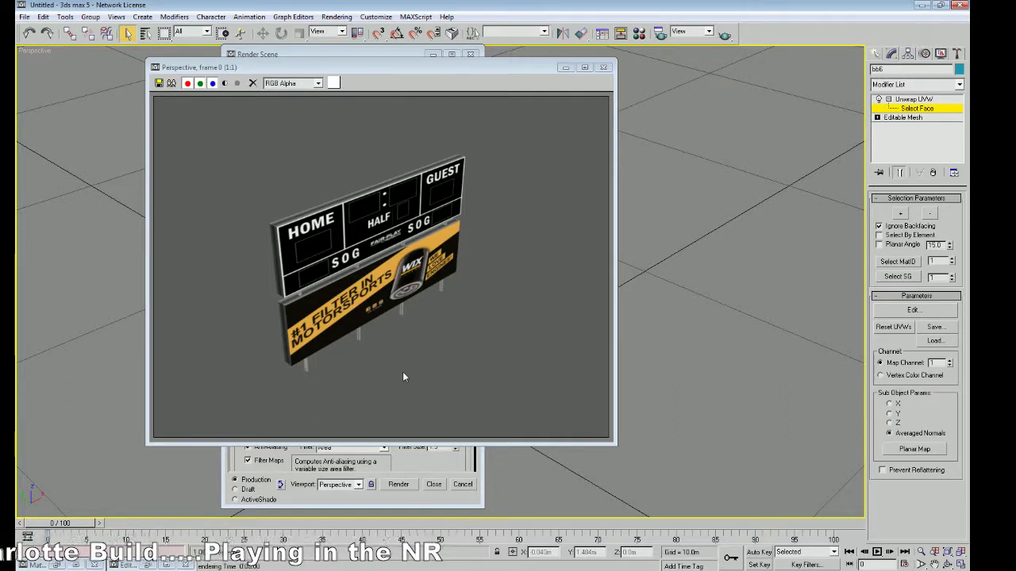
pyautogui.click(603, 67)
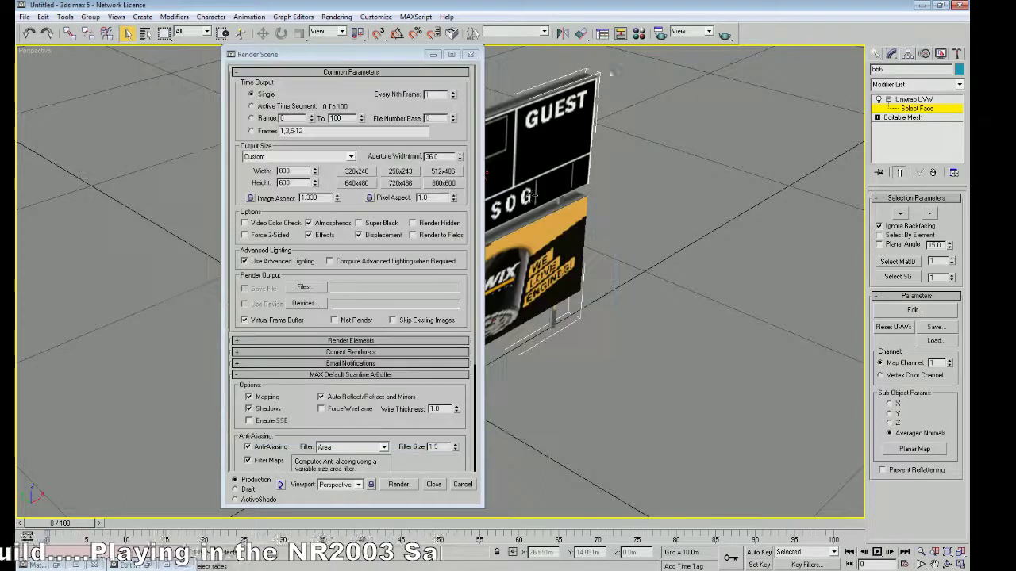
pyautogui.click(434, 484)
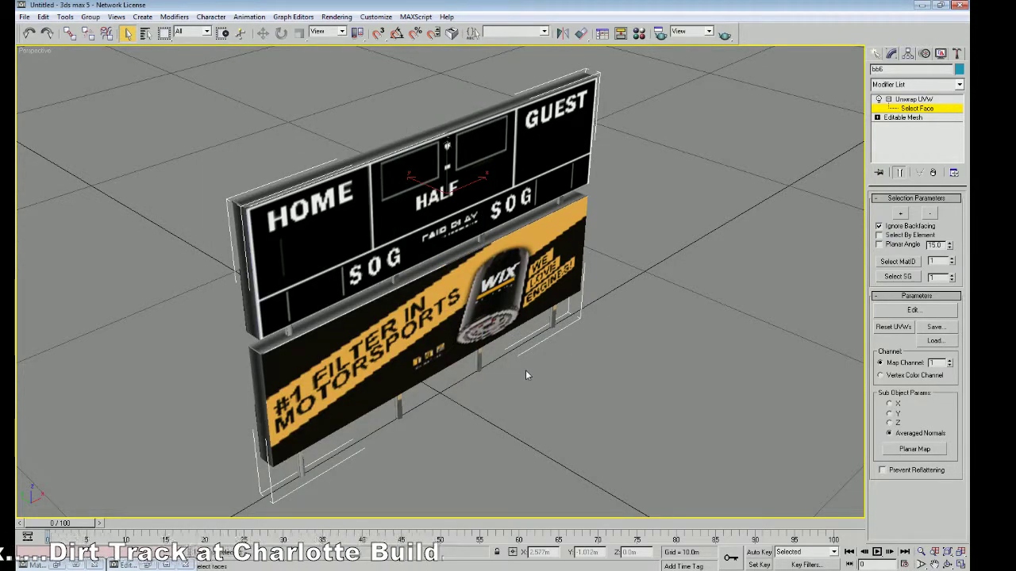
# Step: Export the blank-scoreboard version of the model in Papy ASCII format as bb6a.PAS, replacing the existing file in the 3DS folder
pyautogui.click(24, 17)
pyautogui.moveTo(43, 17)
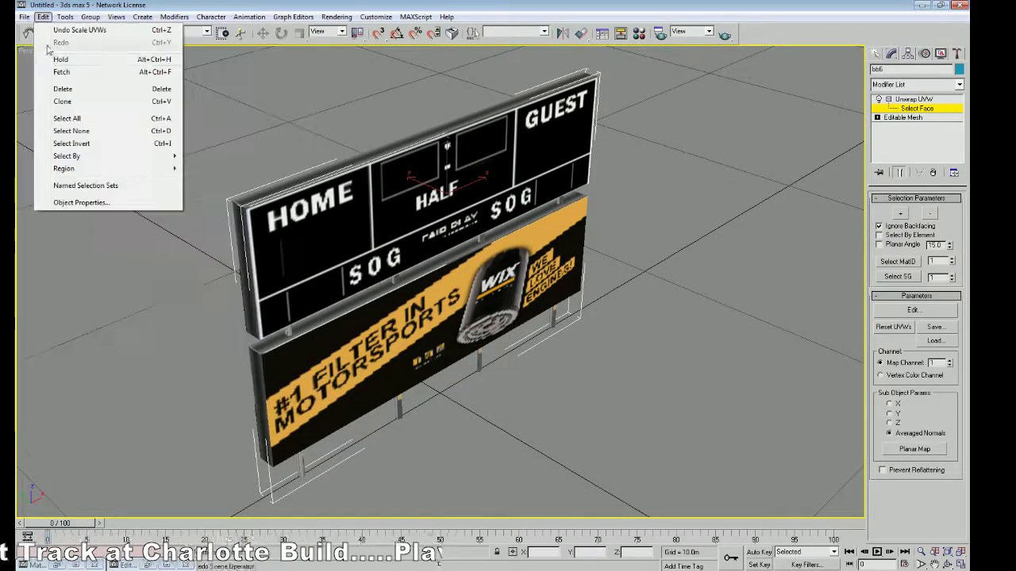
pyautogui.click(128, 84)
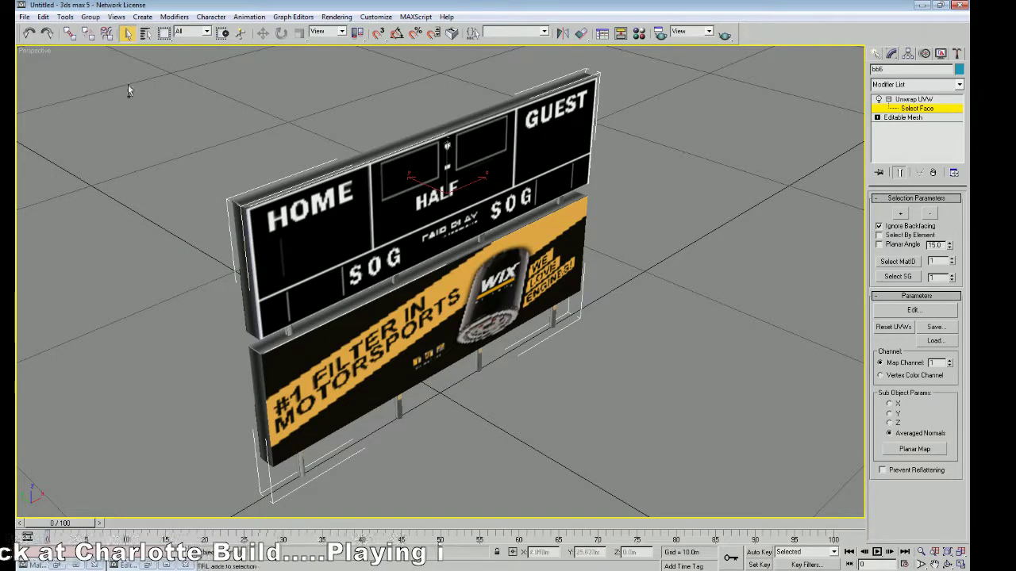
pyautogui.click(24, 17)
pyautogui.click(77, 199)
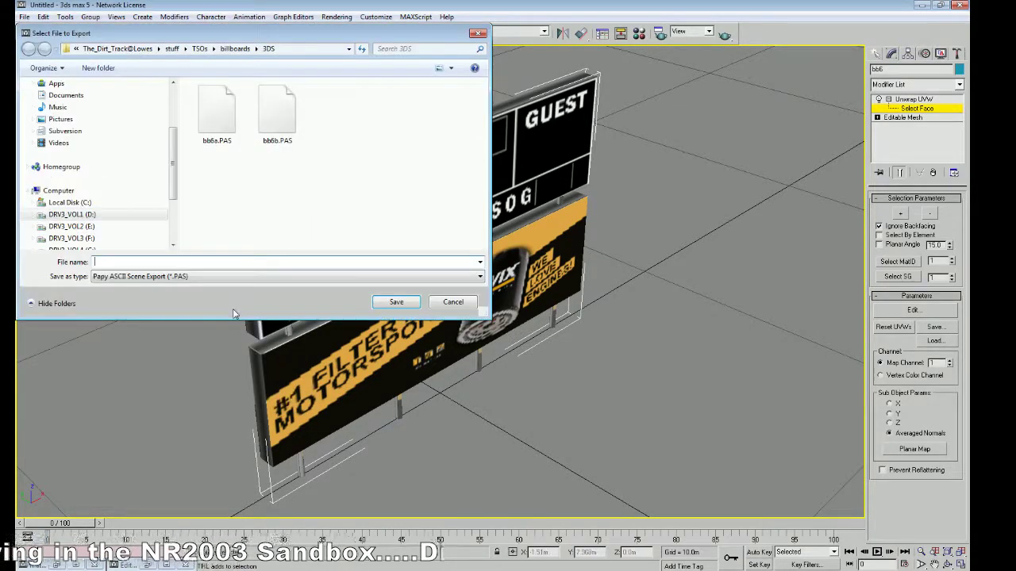
pyautogui.click(228, 142)
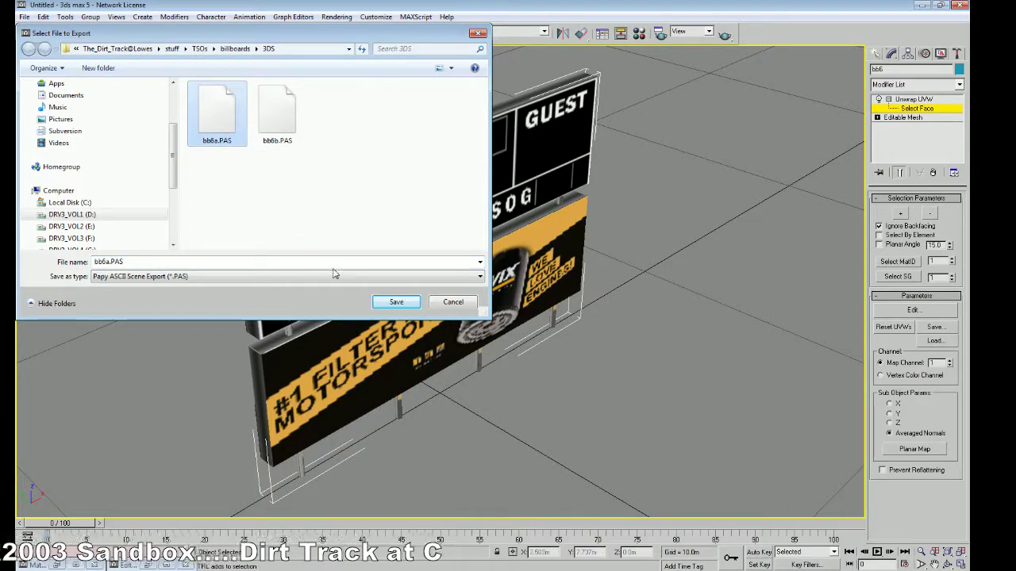
pyautogui.click(401, 306)
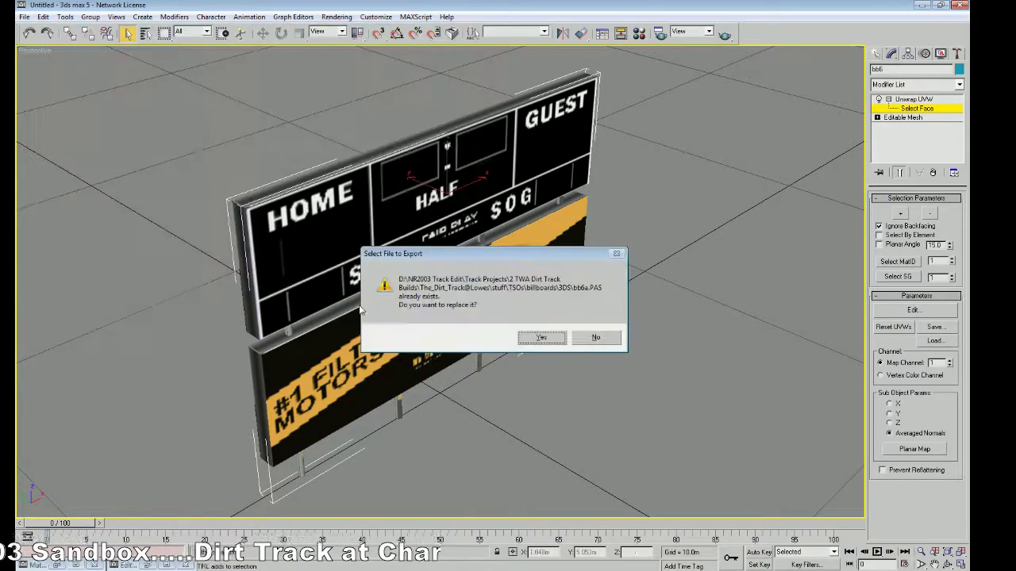
pyautogui.click(541, 337)
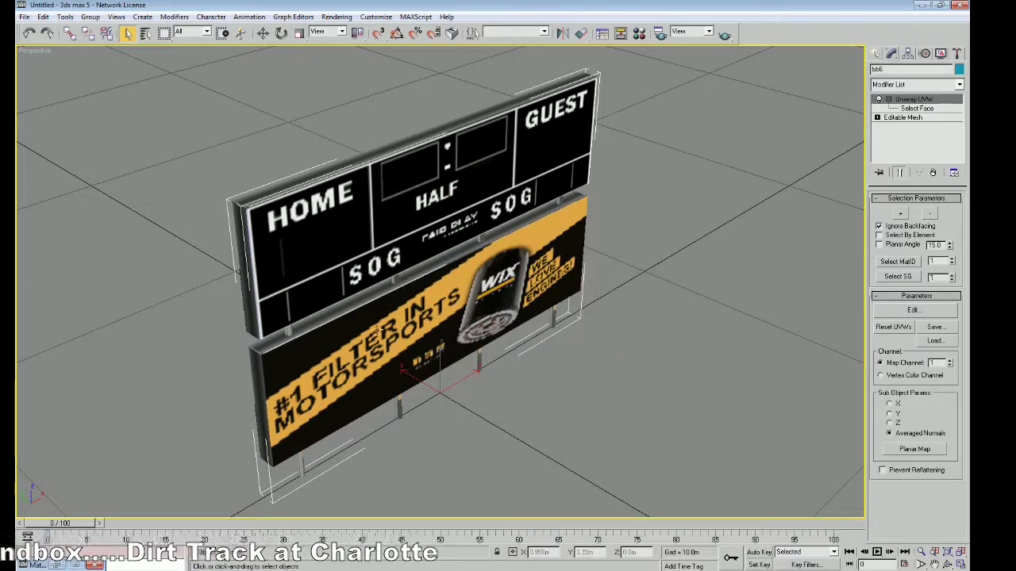
# Step: Switch to the billboards' 3DS folder in Windows Explorer, refresh it and check the modification time in bb6a.PAS's properties
pyautogui.click(919, 7)
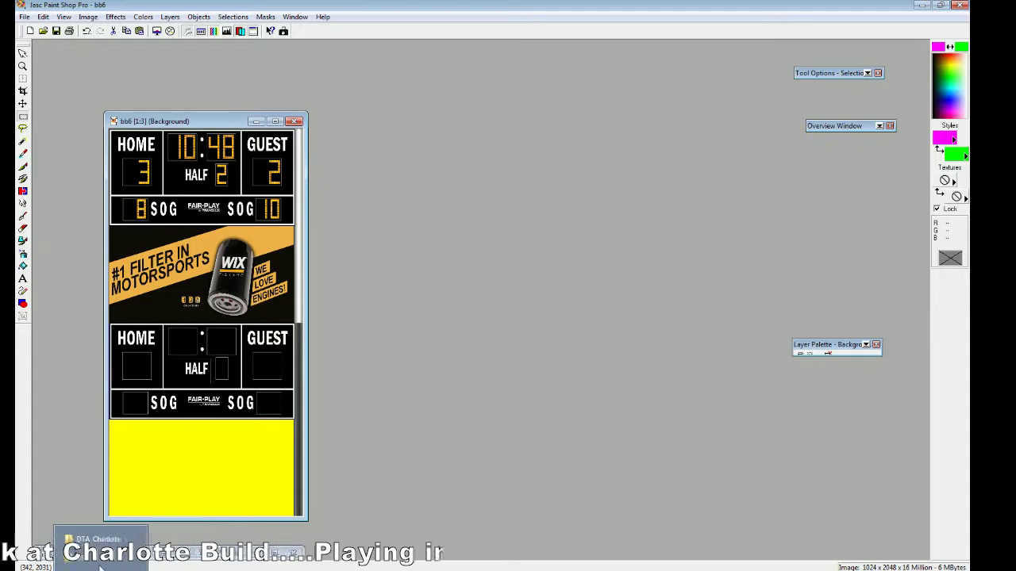
pyautogui.click(99, 565)
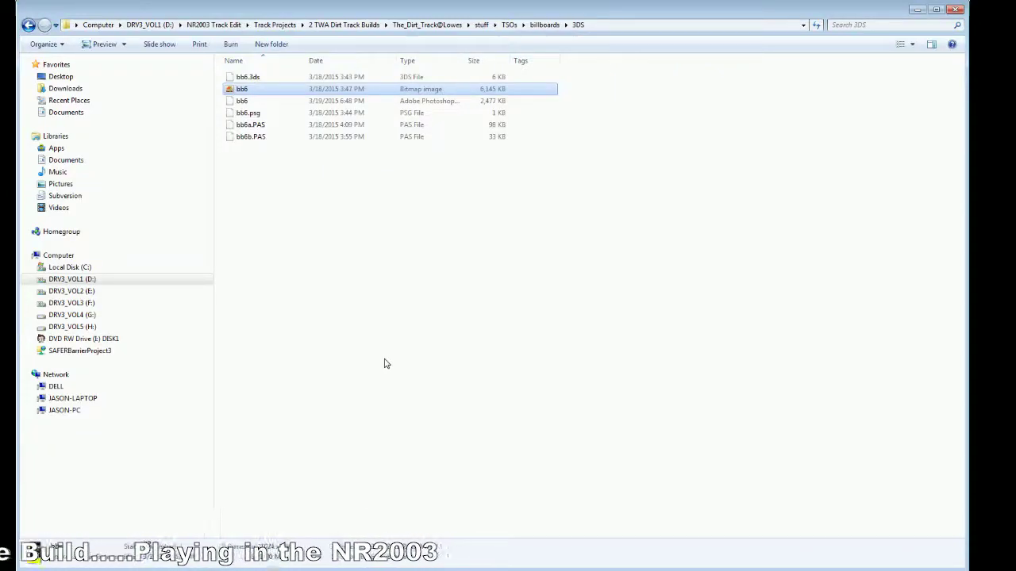
pyautogui.click(340, 264)
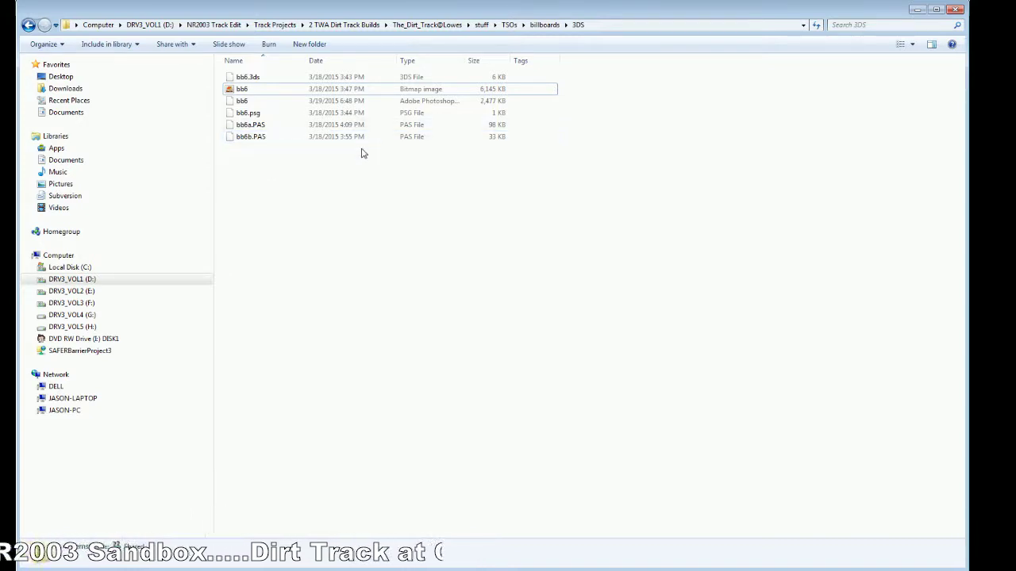
pyautogui.rightClick(368, 222)
pyautogui.click(401, 263)
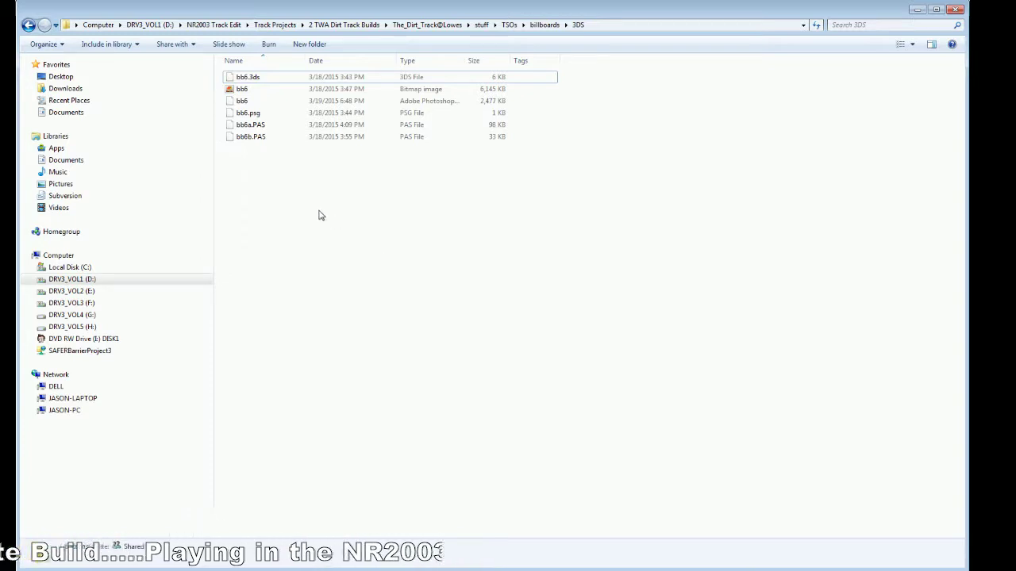
pyautogui.rightClick(253, 126)
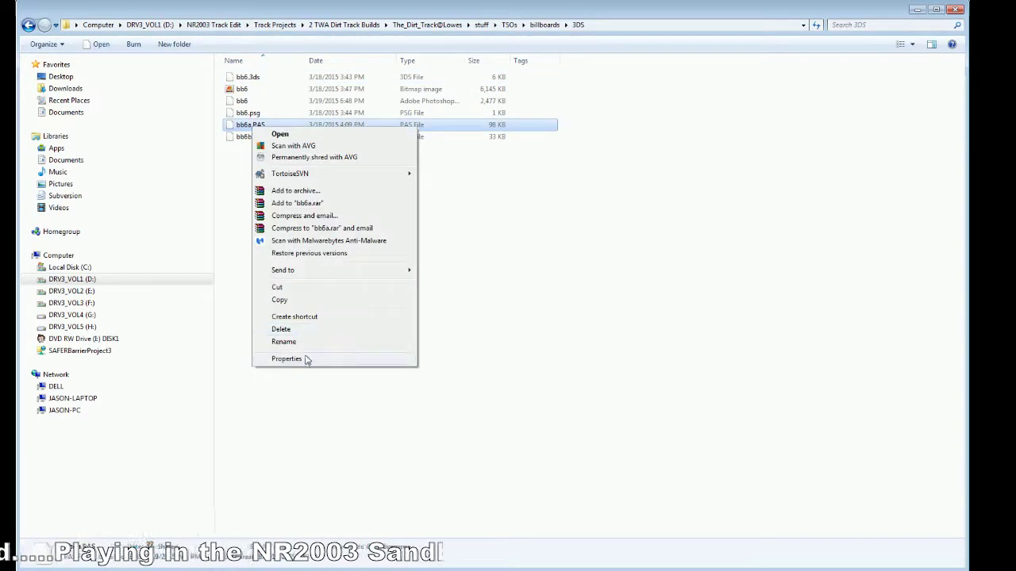
pyautogui.click(316, 359)
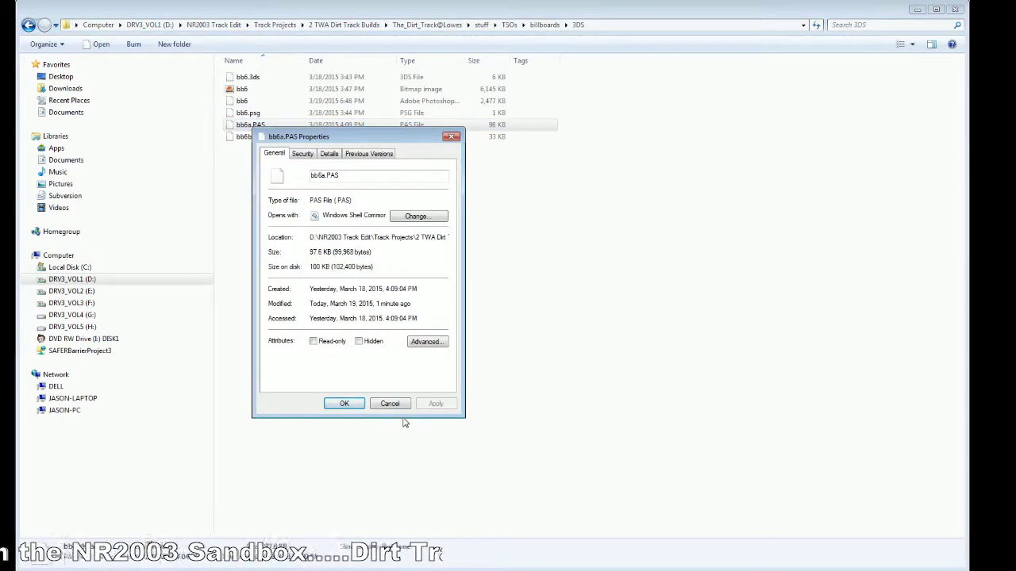
pyautogui.click(393, 404)
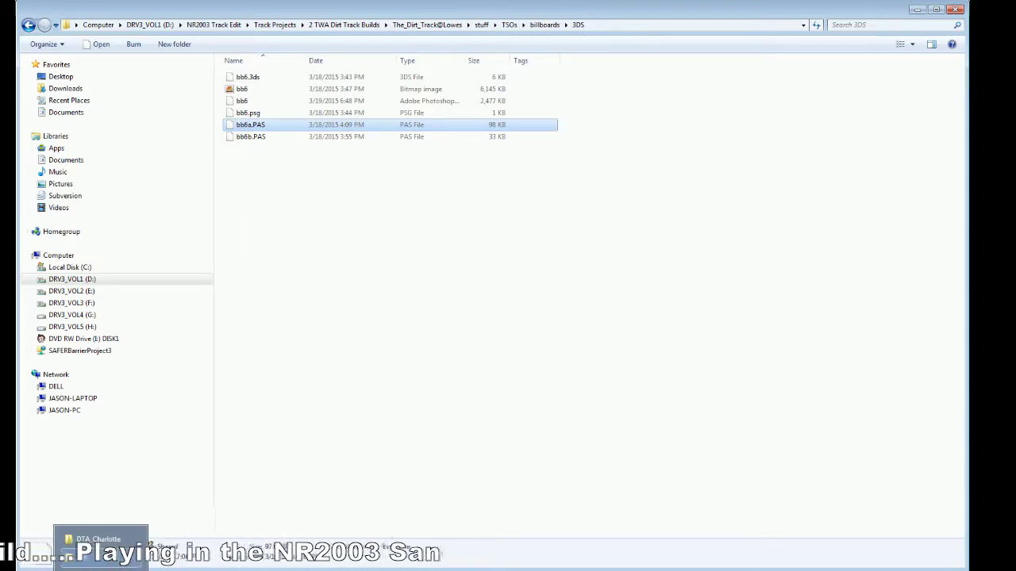
# Step: Open the C: drive in a new Explorer window and go to Program Files (x86)\sandbox\make3do
pyautogui.rightClick(91, 269)
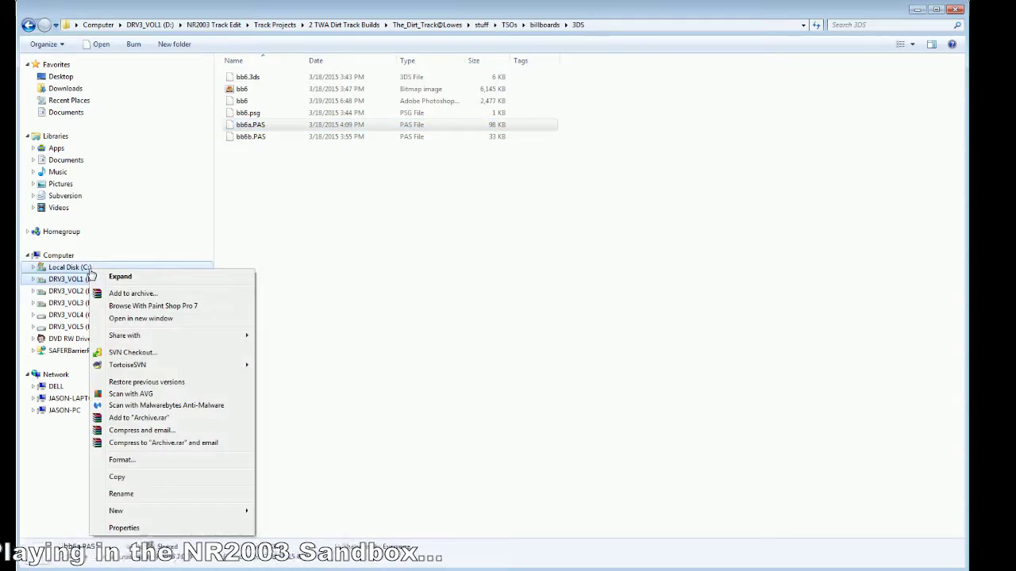
pyautogui.click(135, 319)
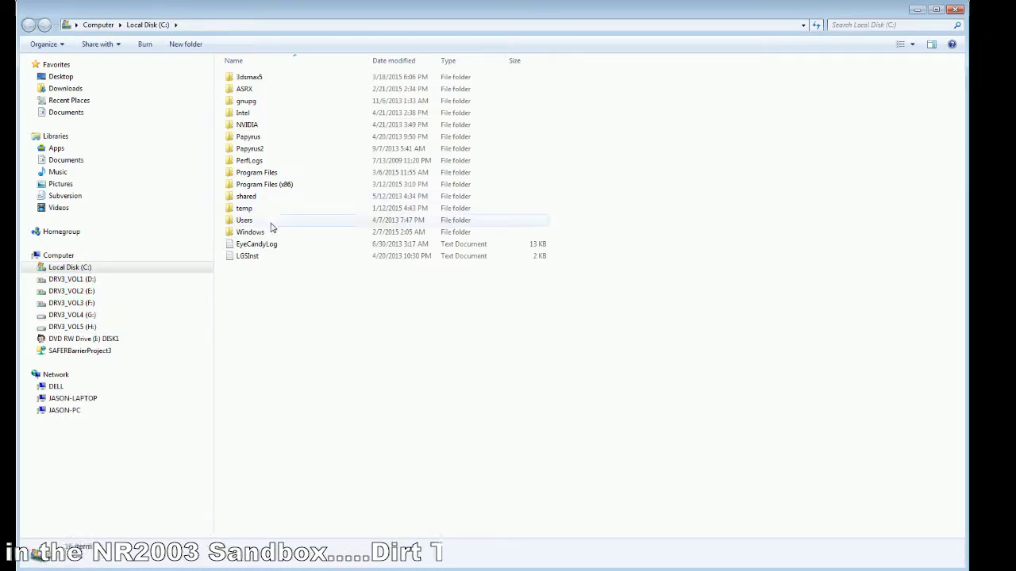
pyautogui.doubleClick(266, 185)
pyautogui.click(301, 411)
pyautogui.scroll(-2, 333, 443)
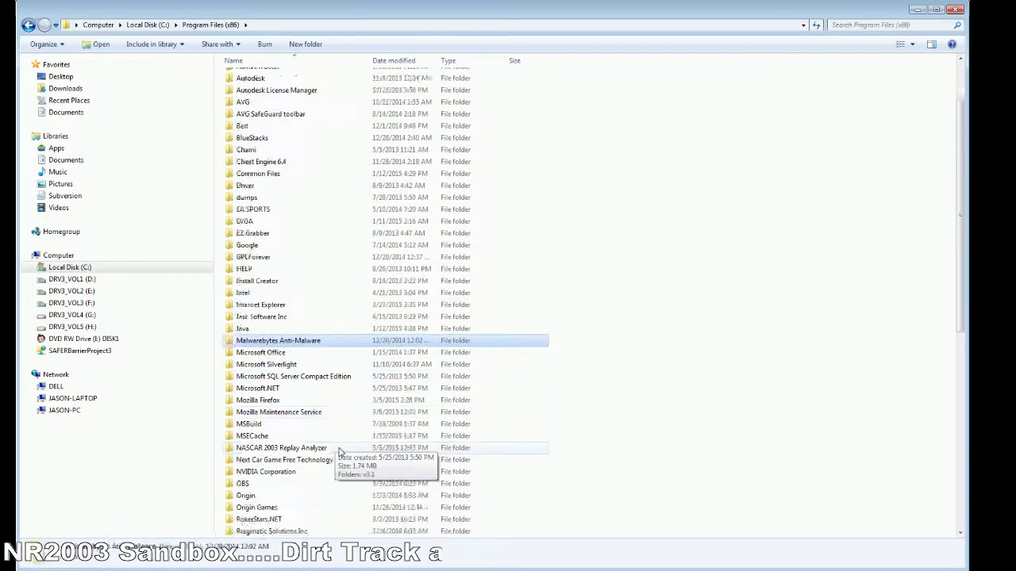
pyautogui.scroll(-3, 340, 452)
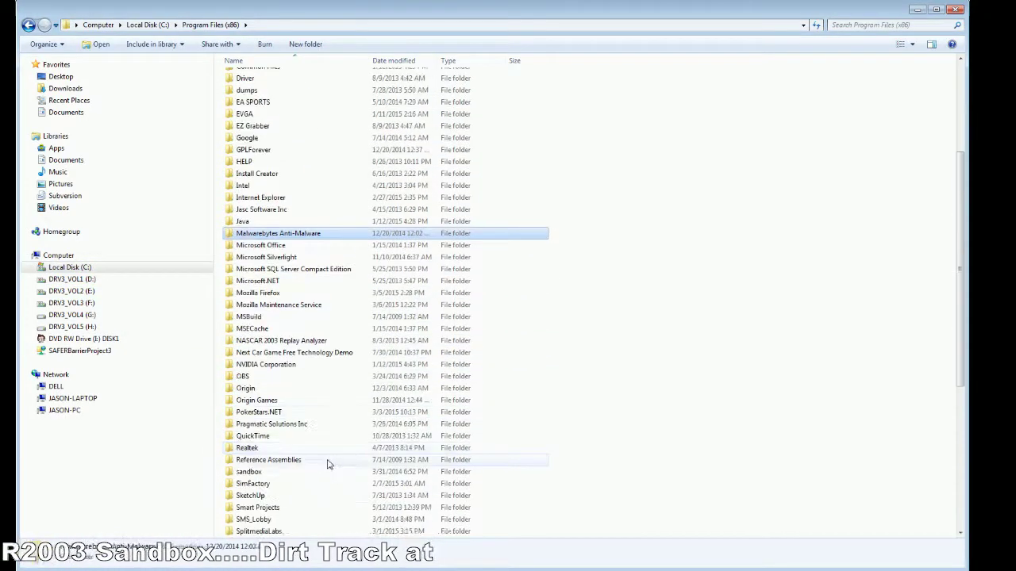
pyautogui.doubleClick(254, 472)
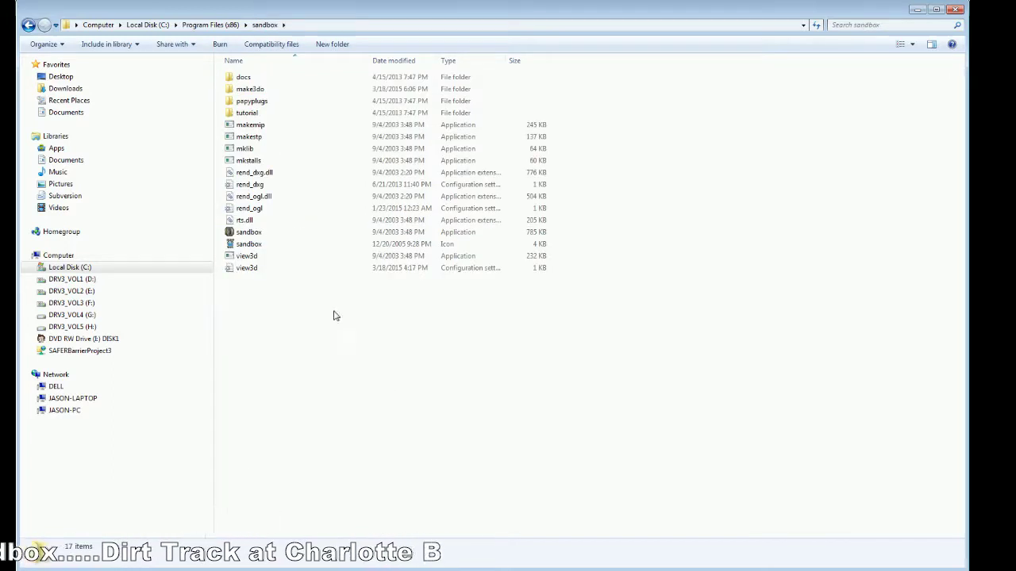
pyautogui.click(266, 88)
pyautogui.click(253, 90)
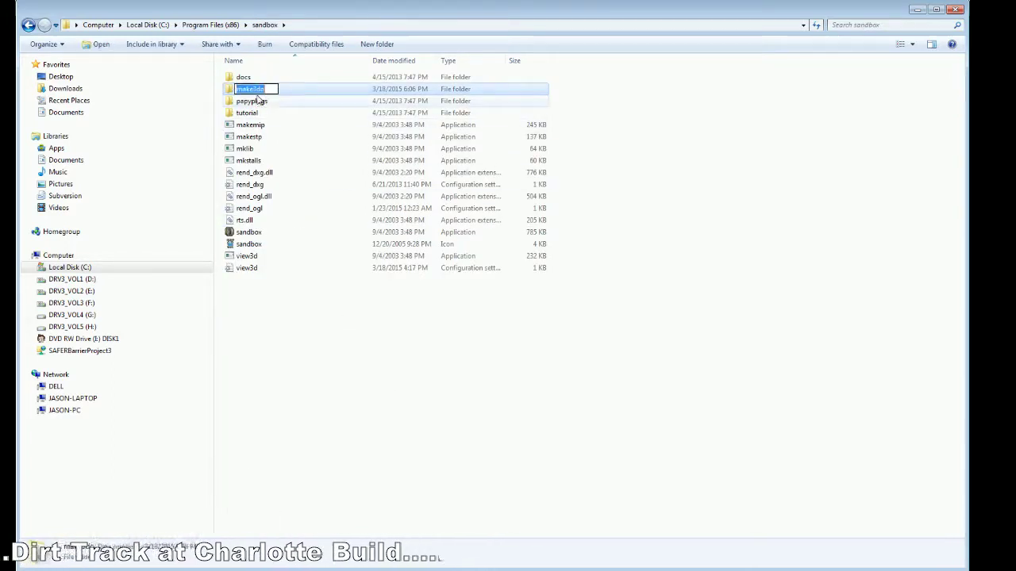
pyautogui.press('Return')
pyautogui.press('Return')
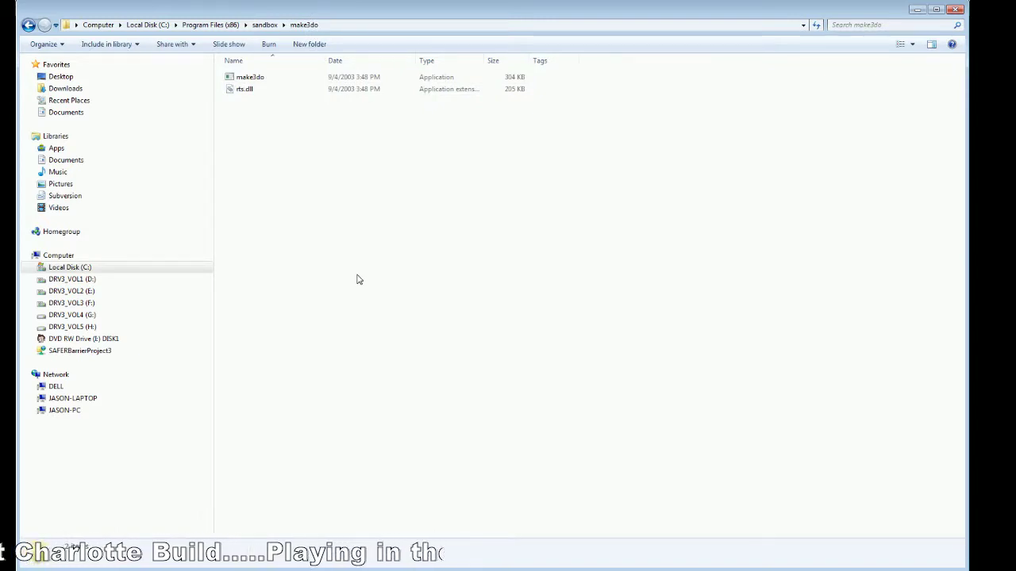
# Step: Copy the bb6 bitmap, bb6.psg, bb6a.PAS and bb6b.PAS from the 3DS folder into the make3do folder
pyautogui.moveTo(146, 565)
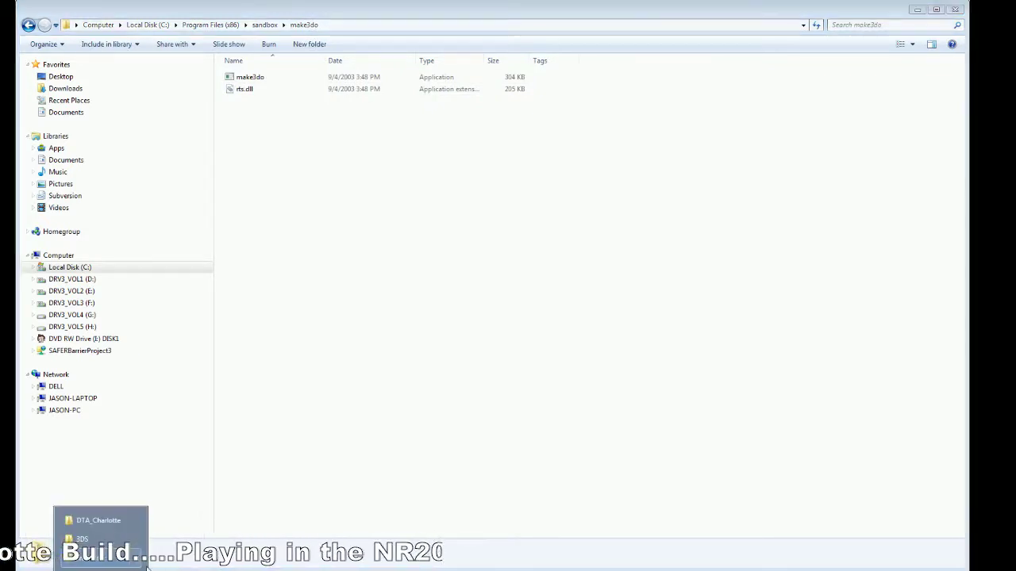
pyautogui.click(94, 545)
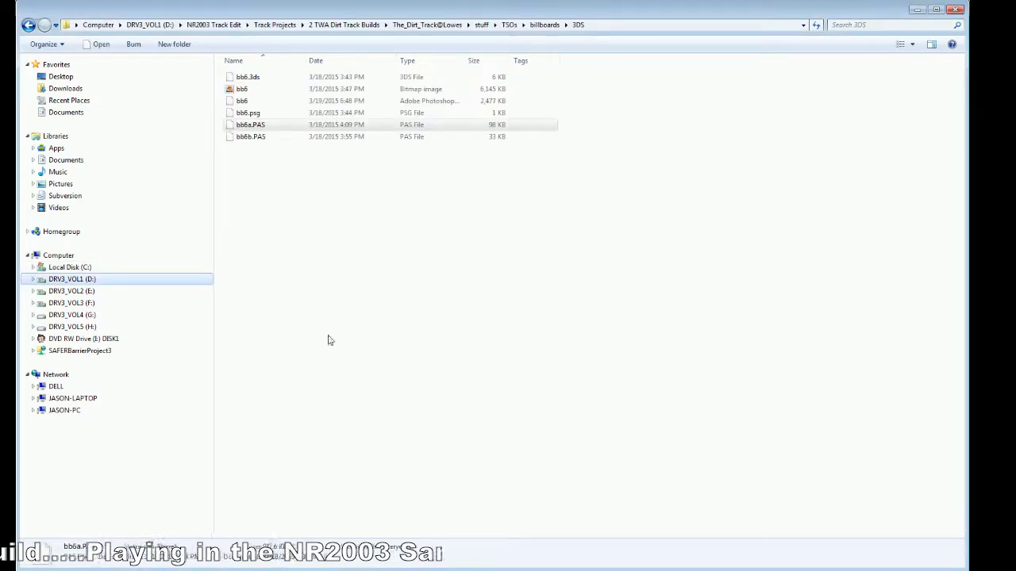
pyautogui.click(267, 128)
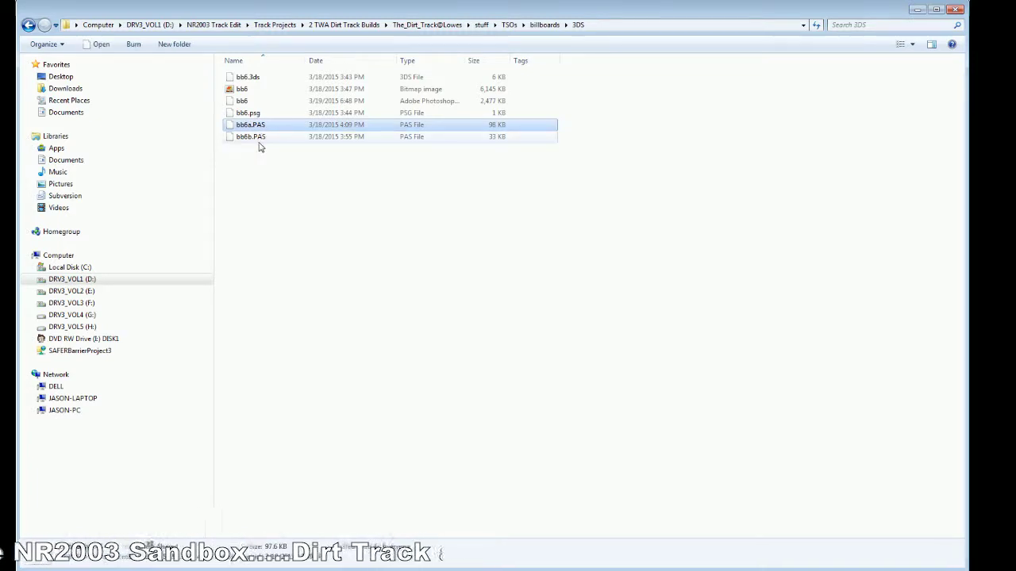
pyautogui.keyDown('shift'); pyautogui.click(258, 138); pyautogui.keyUp('shift')
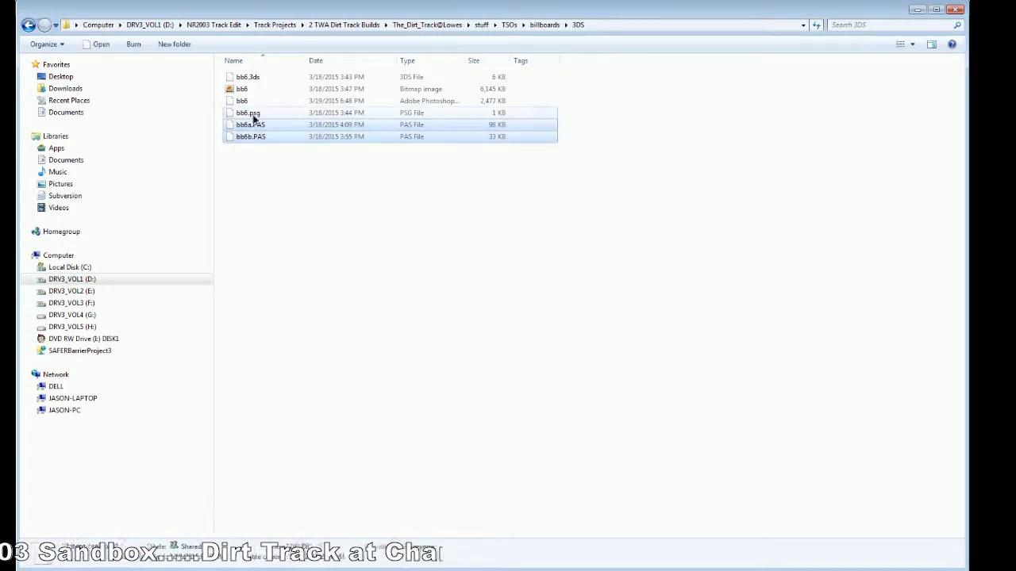
pyautogui.keyDown('ctrl'); pyautogui.click(252, 114); pyautogui.keyUp('ctrl')
pyautogui.keyDown('ctrl'); pyautogui.click(246, 90); pyautogui.keyUp('ctrl')
pyautogui.rightClick(247, 90)
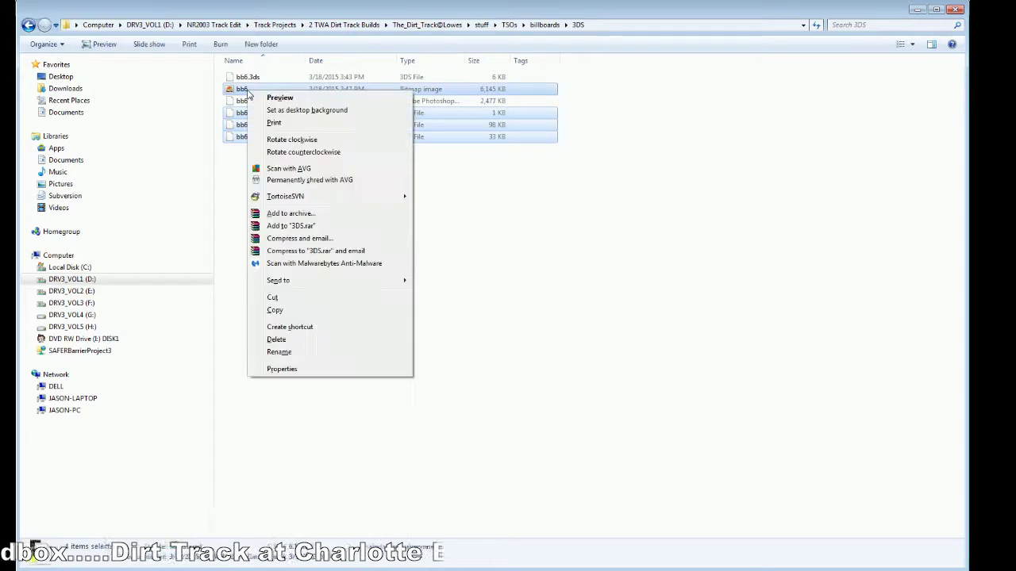
pyautogui.click(274, 311)
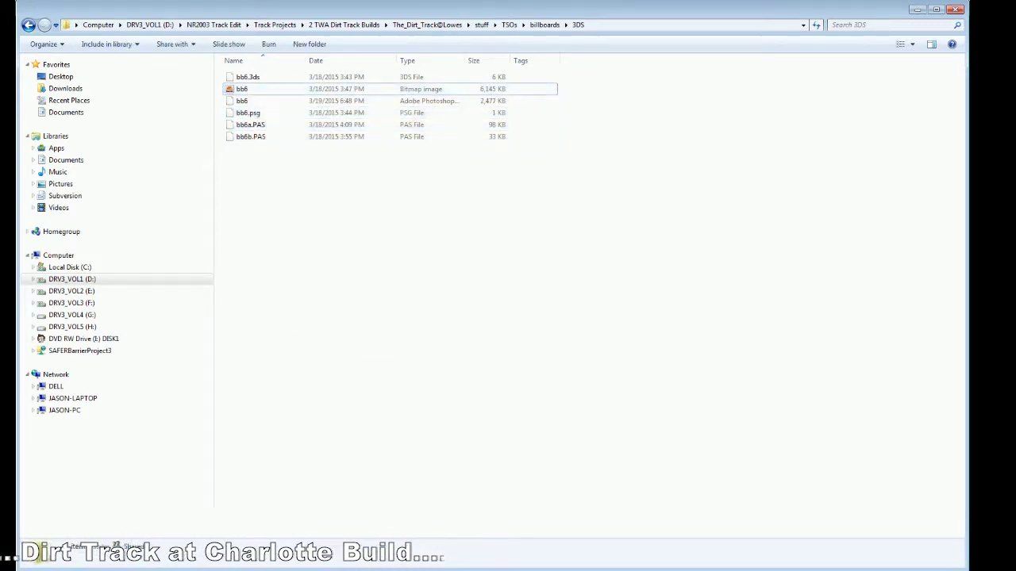
pyautogui.click(93, 558)
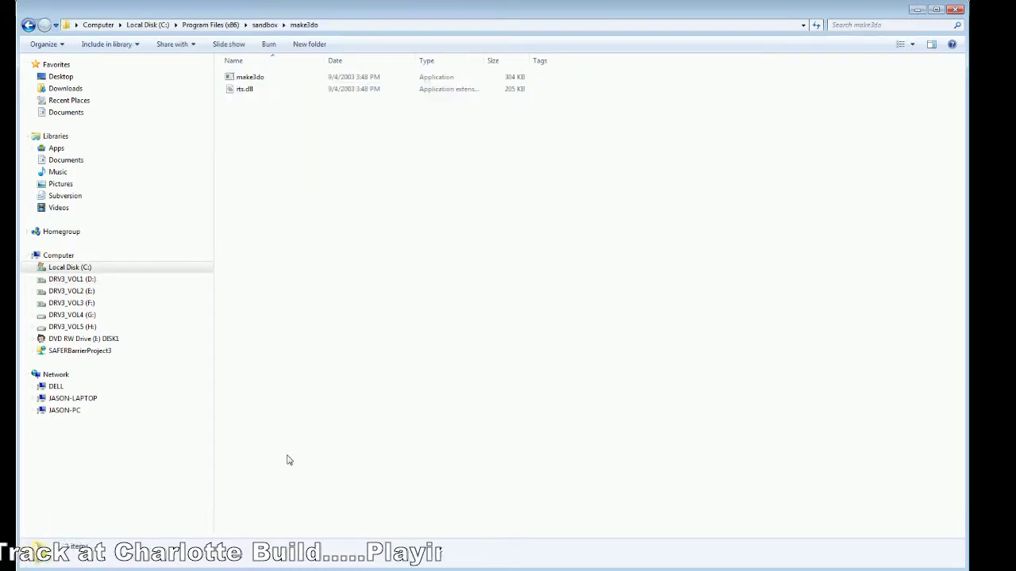
pyautogui.rightClick(336, 357)
pyautogui.click(373, 435)
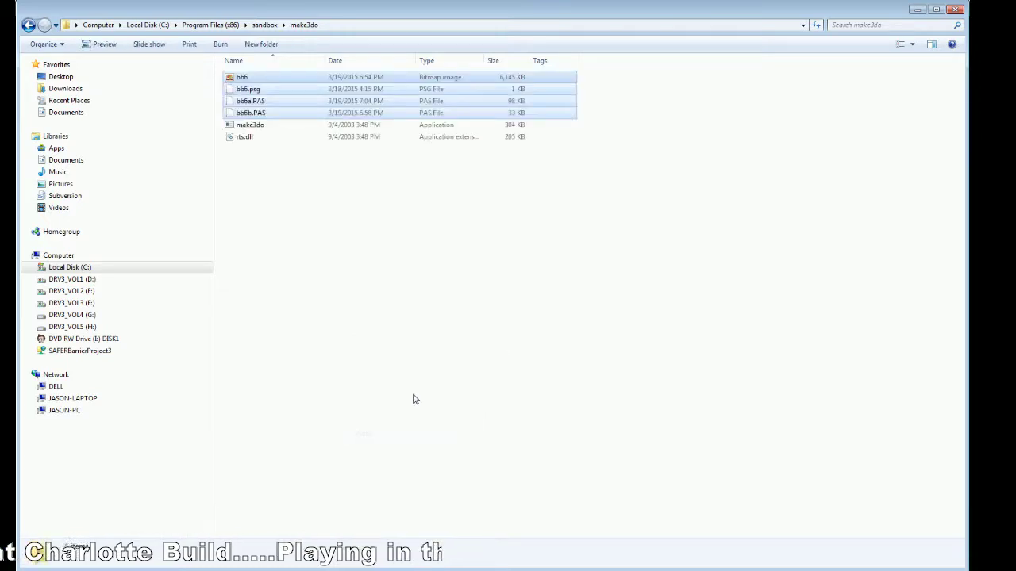
pyautogui.rightClick(413, 399)
pyautogui.click(307, 406)
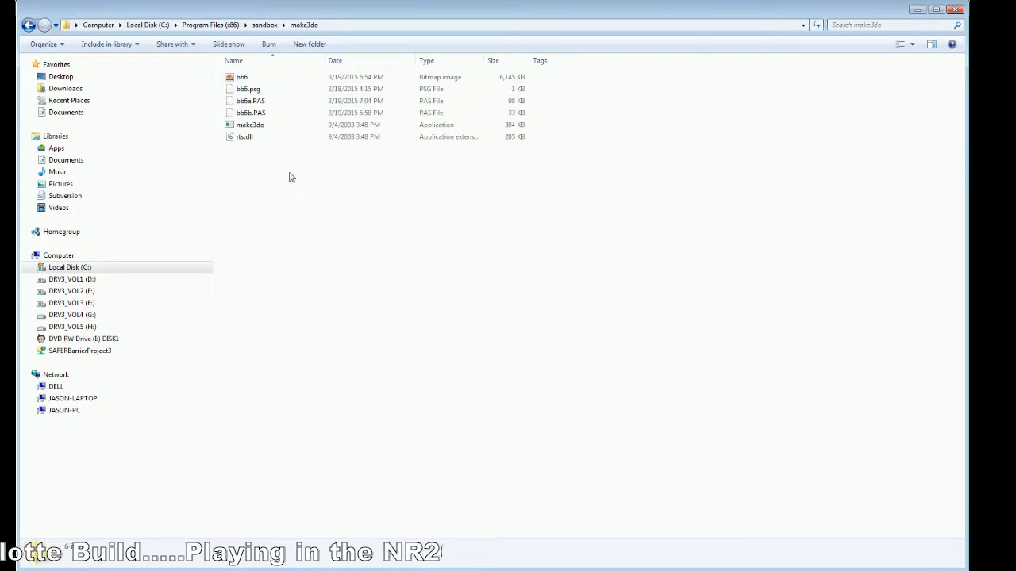
# Step: Review the copied bb6.psg script and bb6 bitmap in the make3do folder, close both and return to the 3DS folder
pyautogui.doubleClick(248, 89)
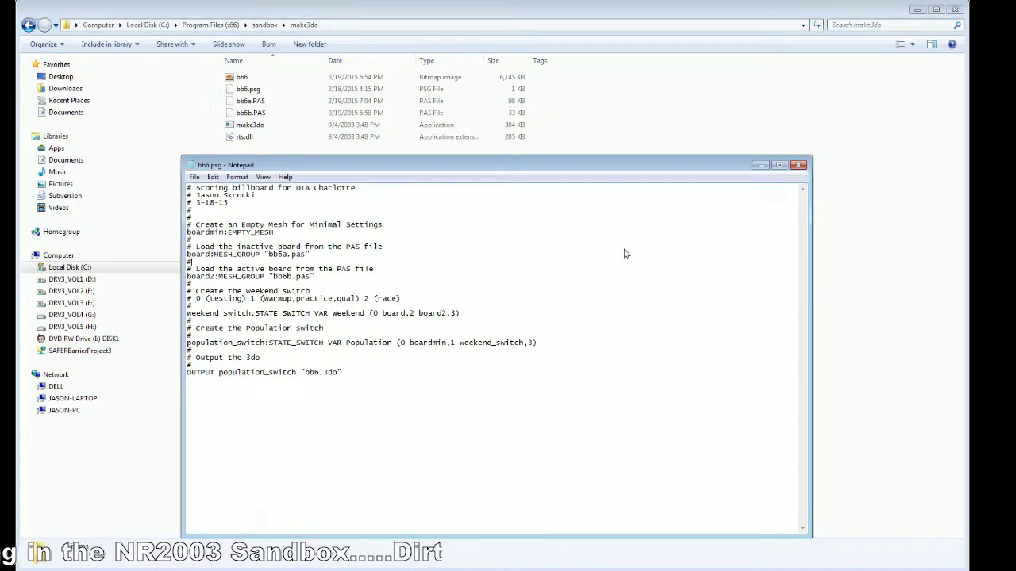
pyautogui.hotkey('alt', 'F4')
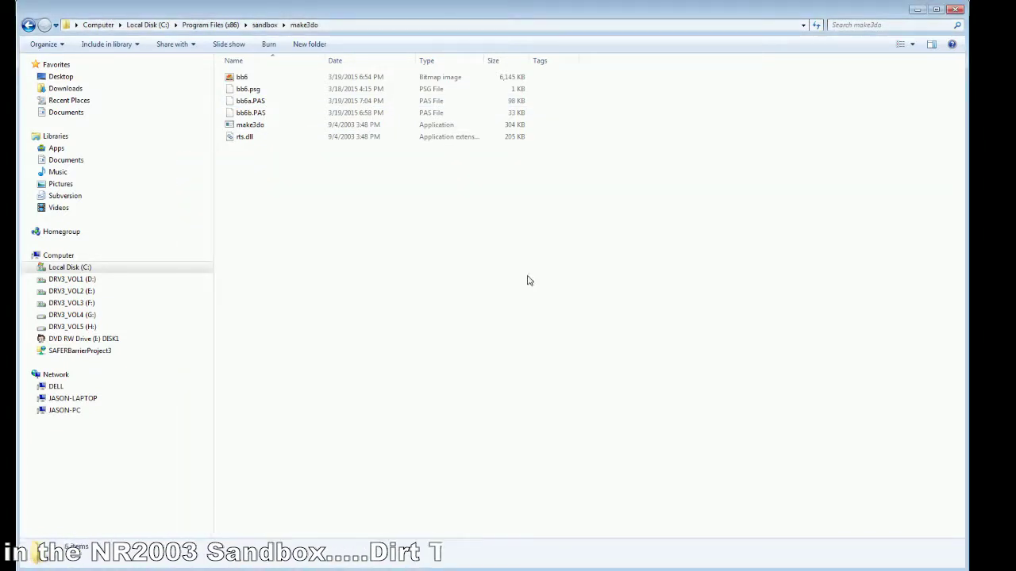
pyautogui.doubleClick(242, 78)
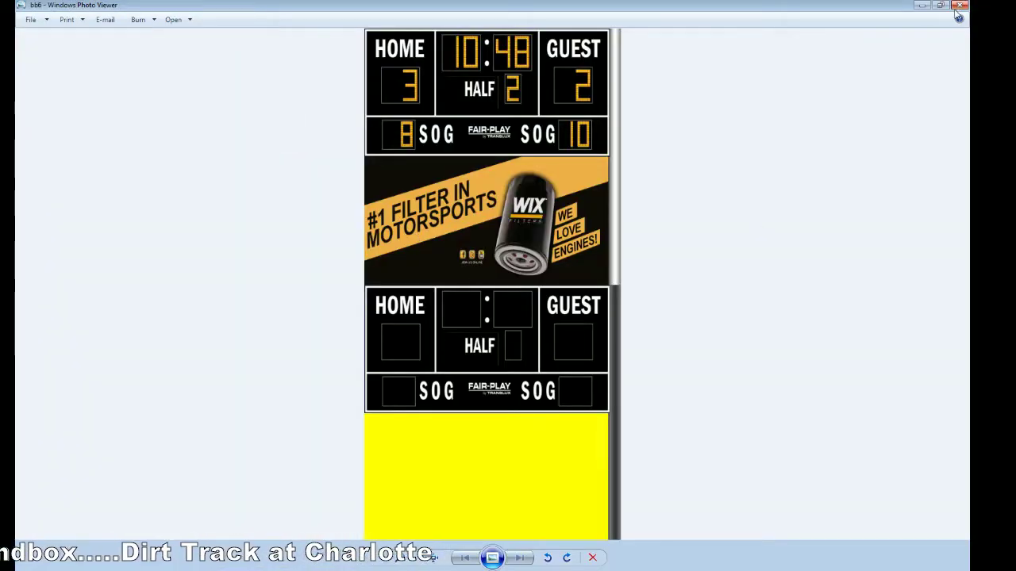
pyautogui.hotkey('alt', 'F4')
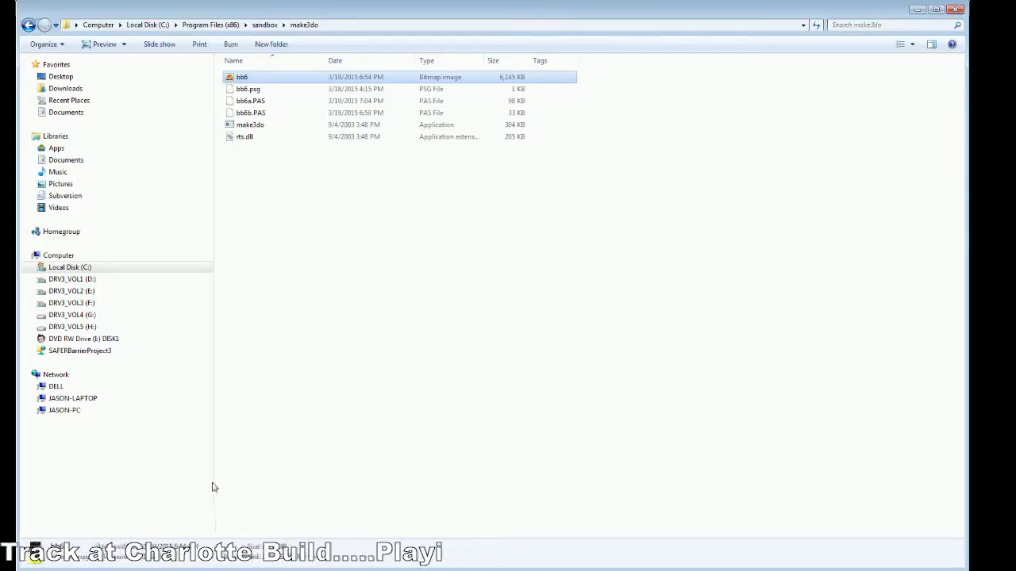
pyautogui.moveTo(36, 553)
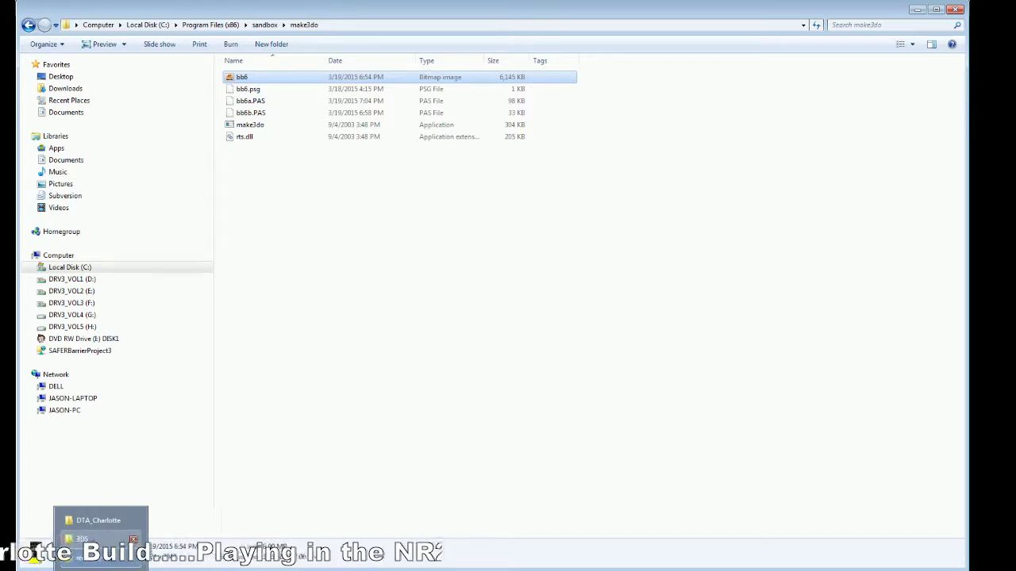
pyautogui.click(88, 539)
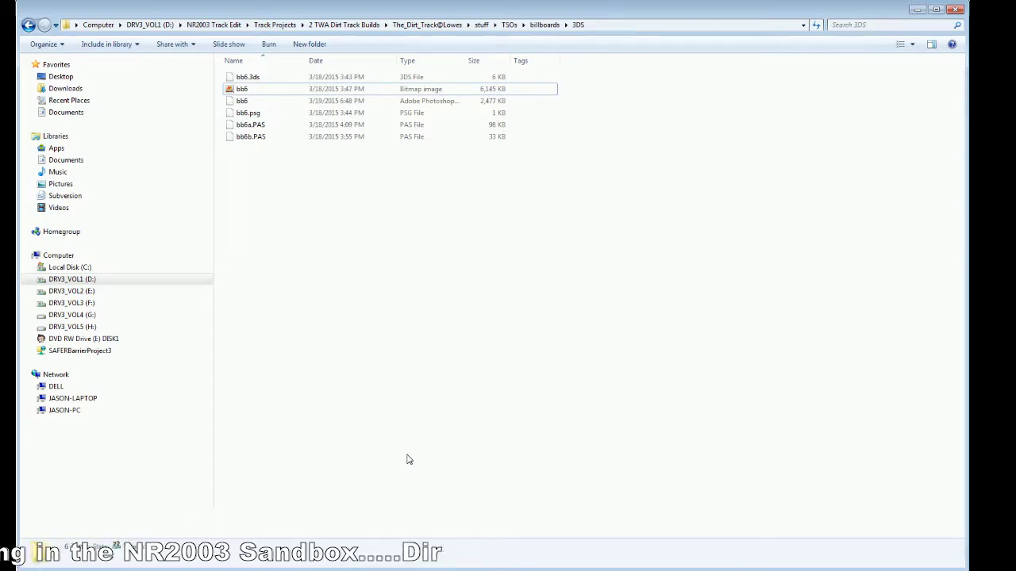
# Step: Go back to the billboards folder and delete the bb6b MIP file
pyautogui.click(28, 24)
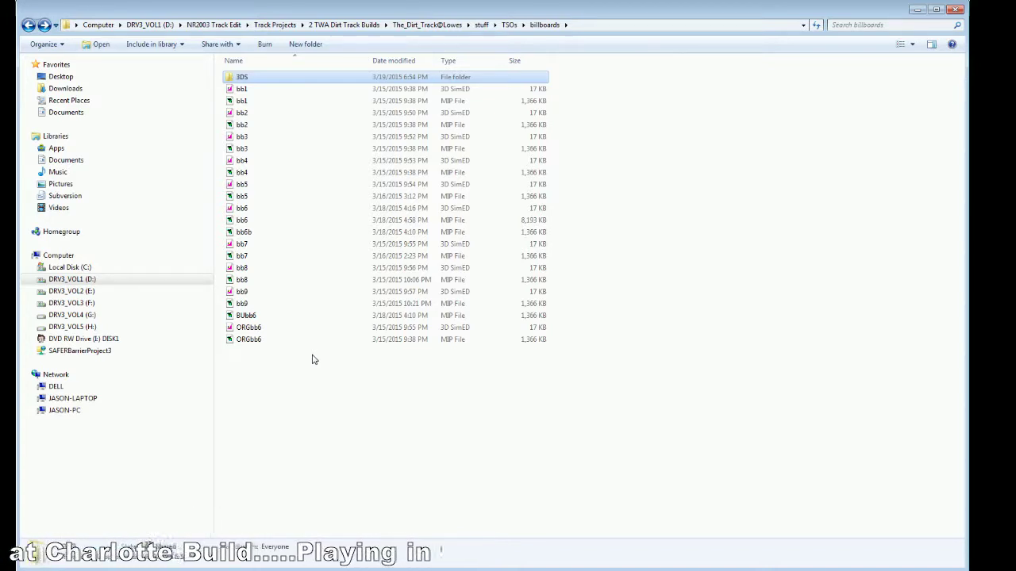
pyautogui.rightClick(240, 235)
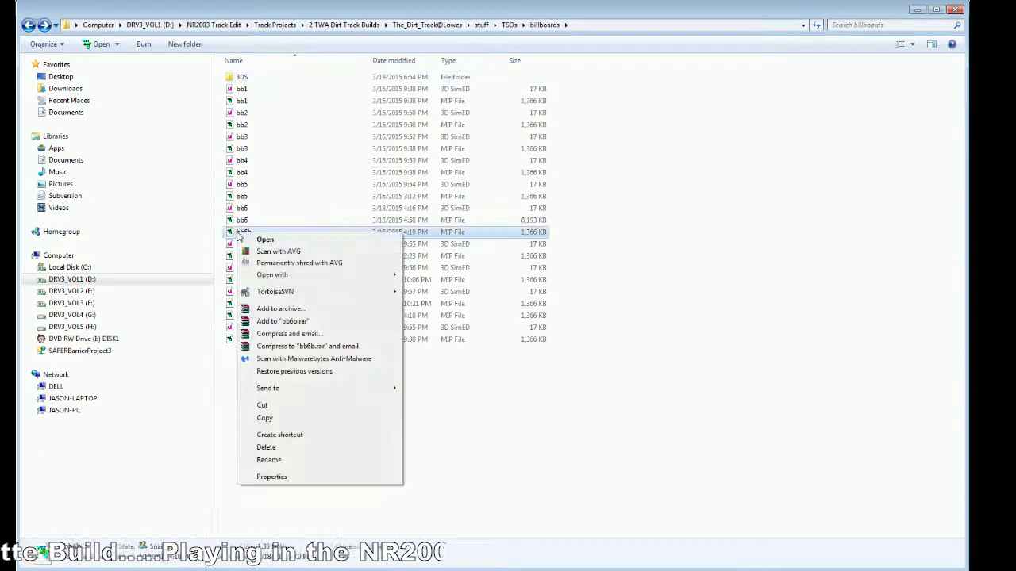
pyautogui.click(291, 448)
pyautogui.click(521, 338)
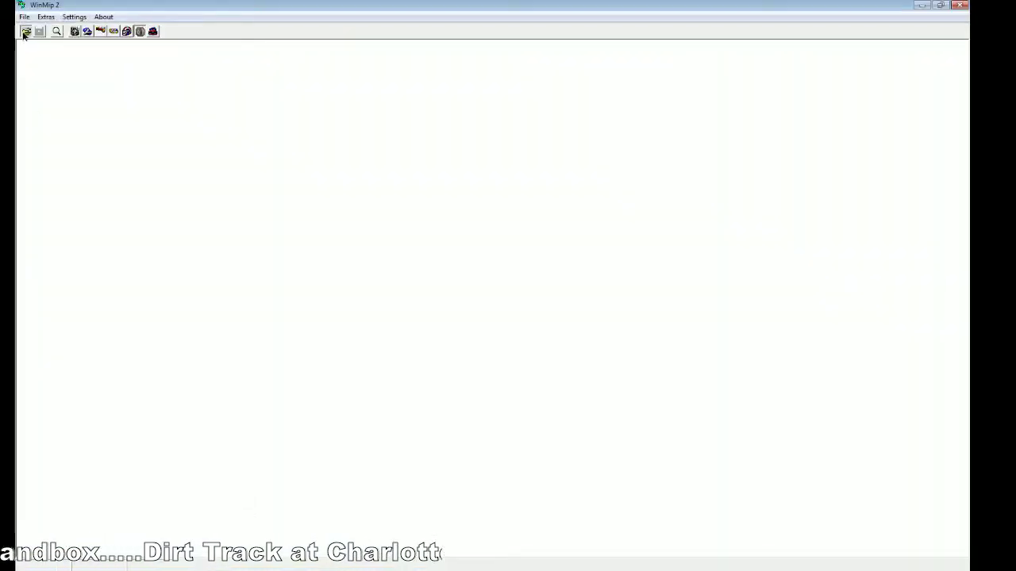
# Step: In WinMip 2, open the bb6 bitmap from the TSOs\billboards\3DS folder
pyautogui.click(25, 32)
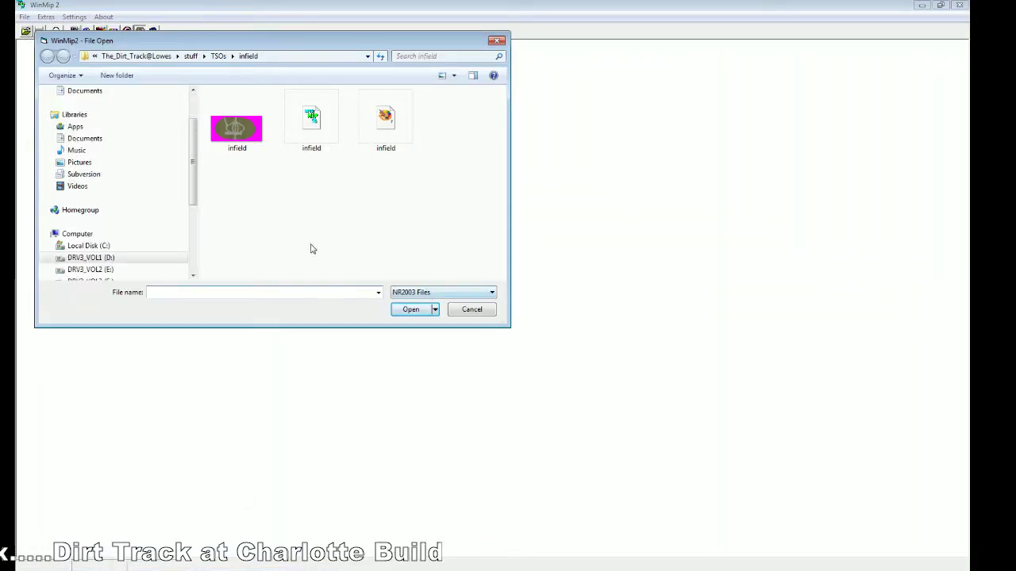
pyautogui.click(277, 56)
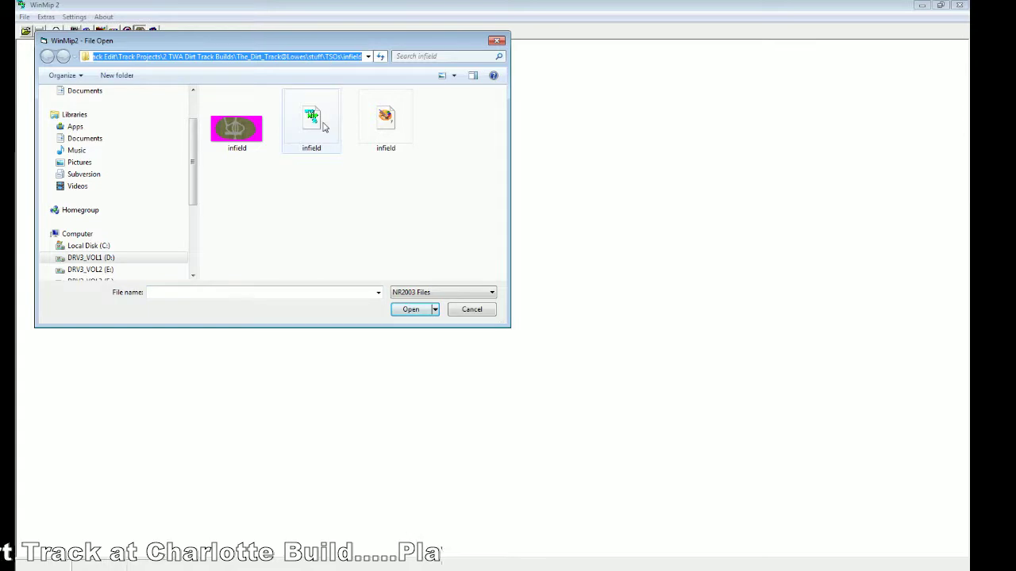
pyautogui.press('End')
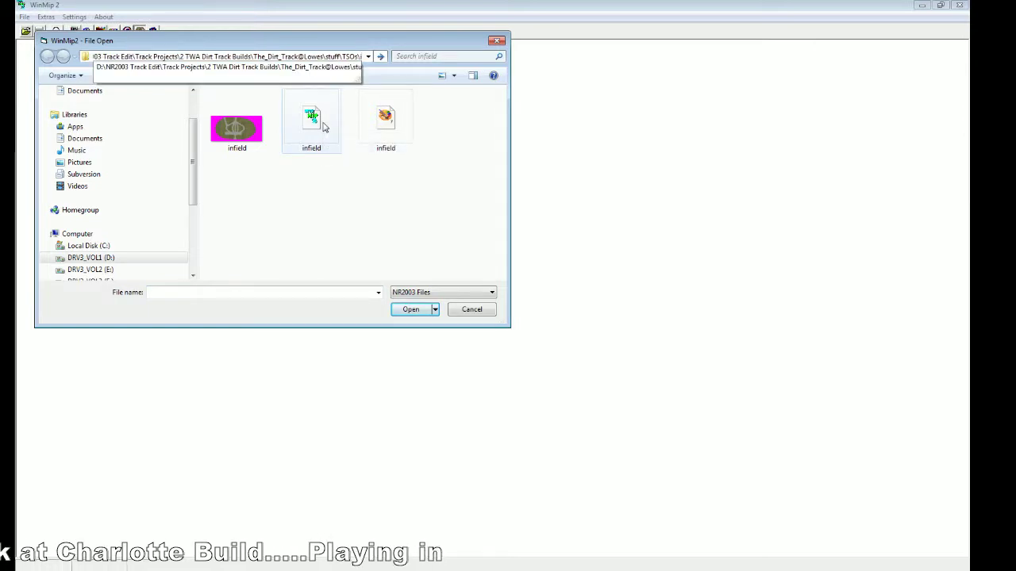
pyautogui.click(324, 122)
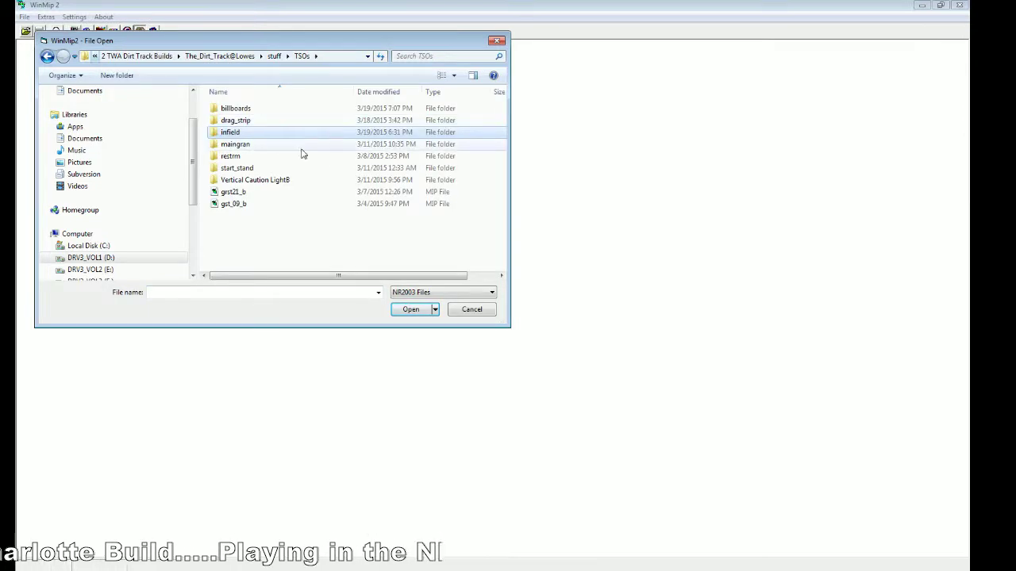
pyautogui.doubleClick(240, 111)
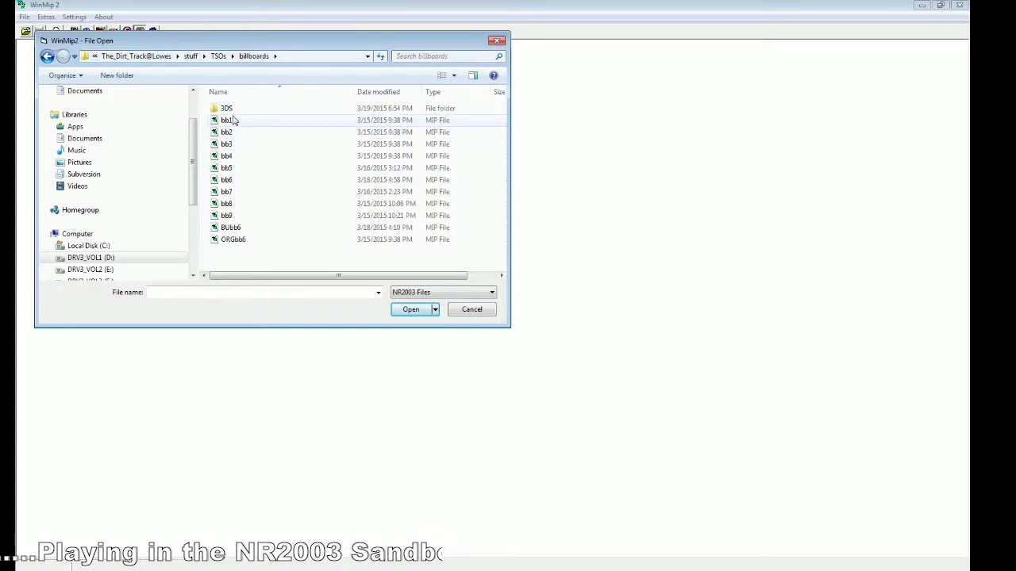
pyautogui.doubleClick(225, 107)
pyautogui.click(246, 135)
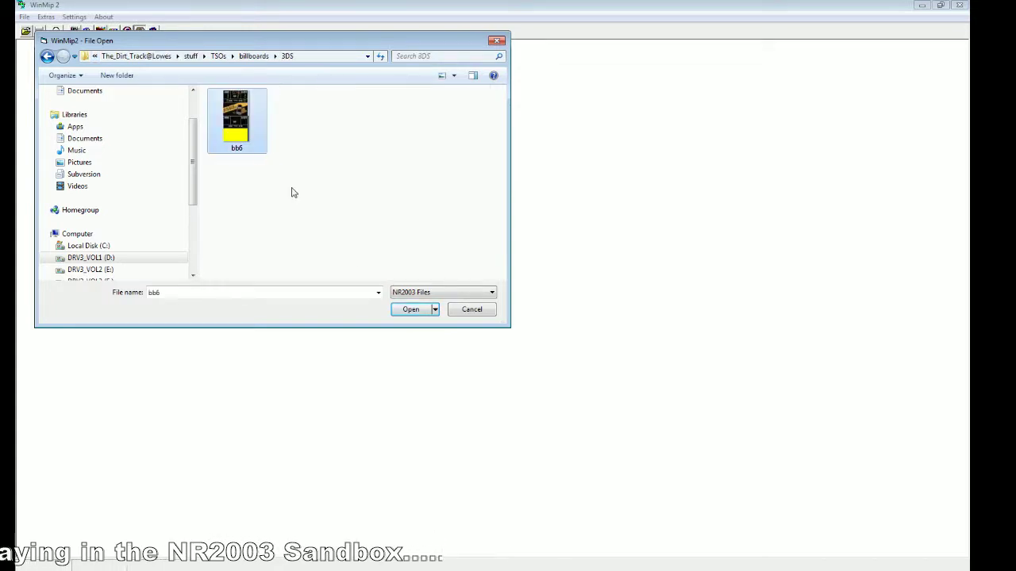
pyautogui.click(409, 309)
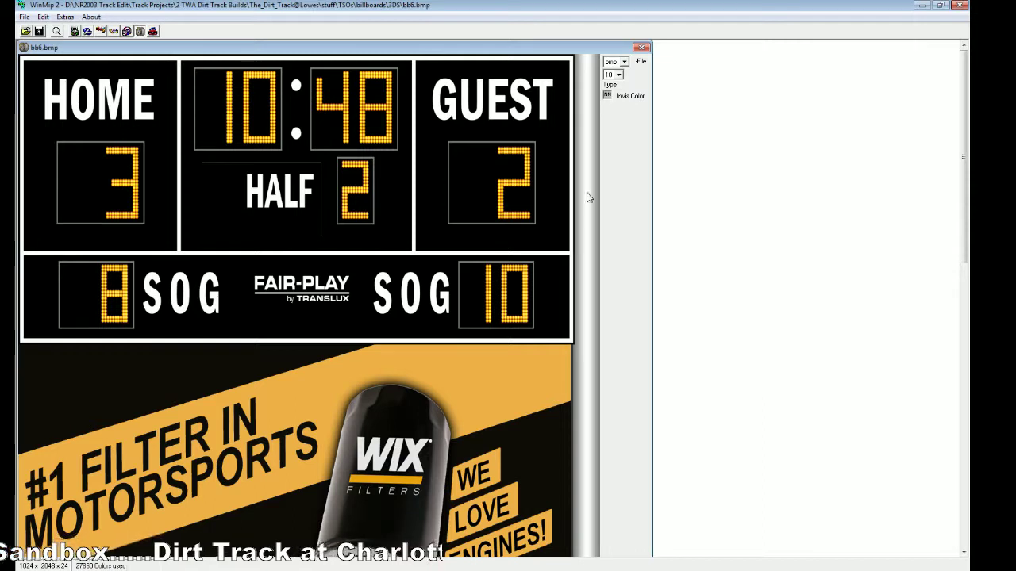
# Step: Change the bb6 image's file type to mip and set its mapping to 1
pyautogui.click(624, 62)
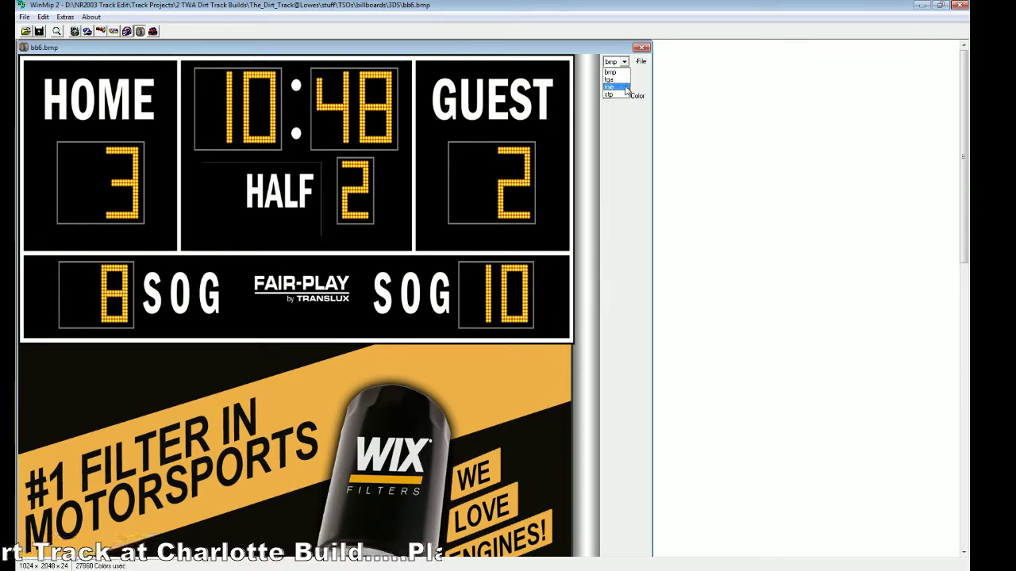
pyautogui.click(611, 80)
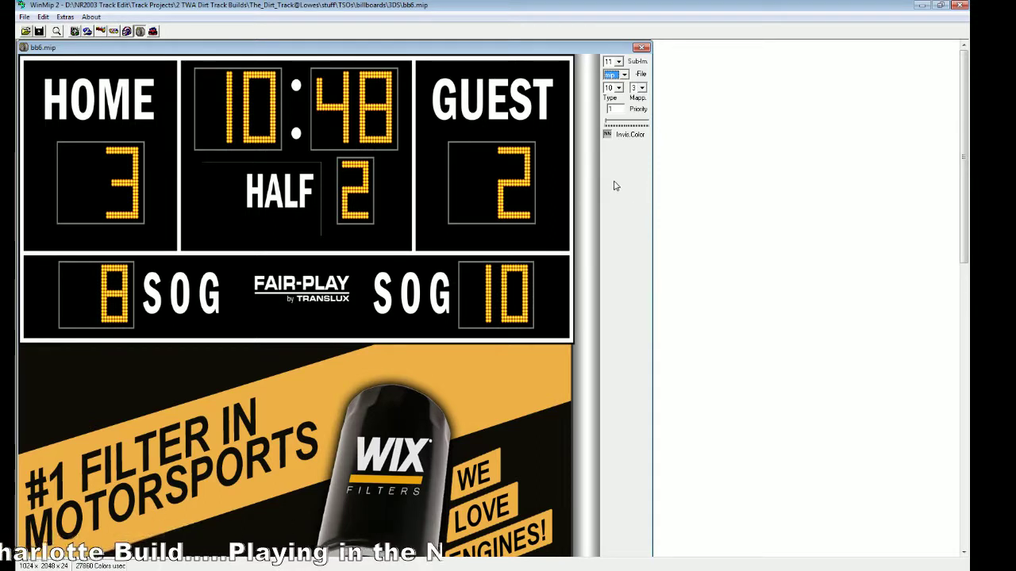
pyautogui.click(643, 89)
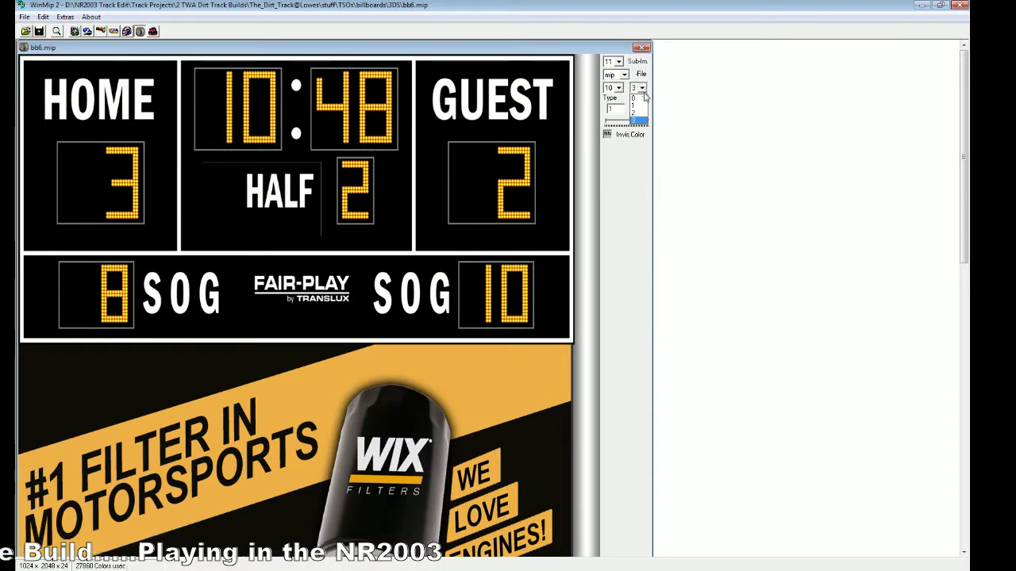
pyautogui.click(635, 105)
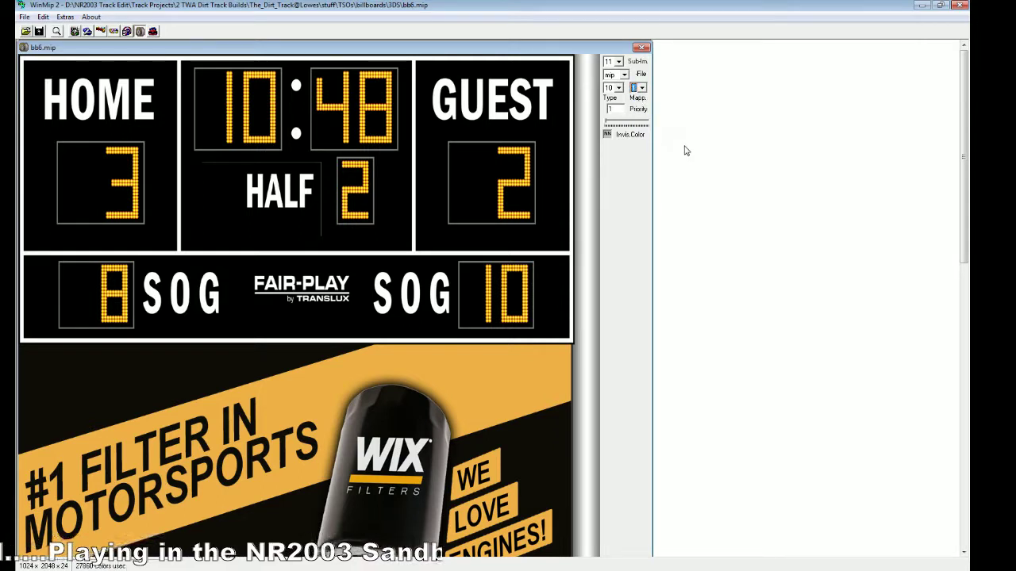
# Step: Start saving the bb6 image as a Mip file and browse from infield to the TSOs\billboards folder
pyautogui.click(26, 17)
pyautogui.click(46, 55)
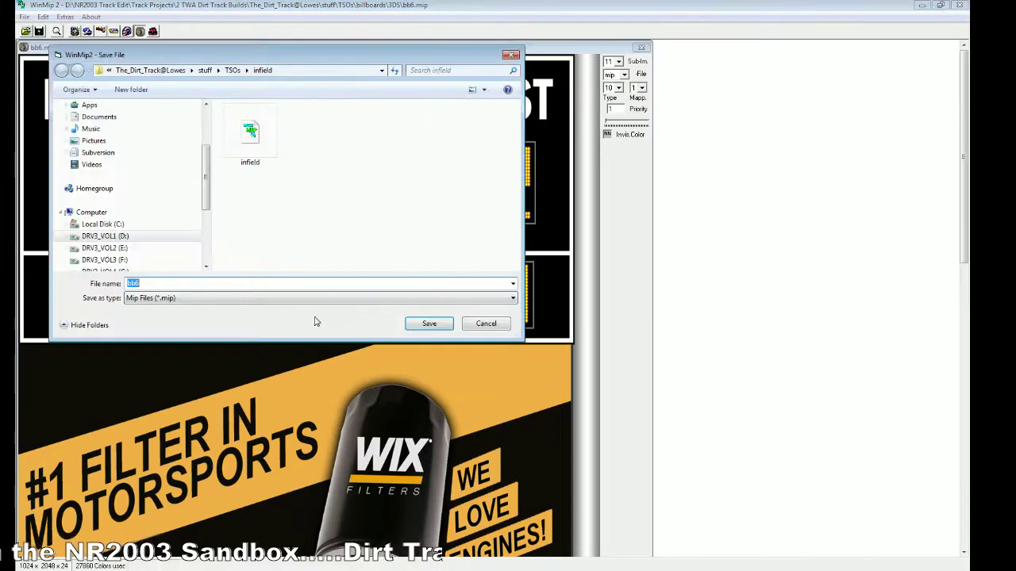
pyautogui.click(326, 70)
pyautogui.click(317, 142)
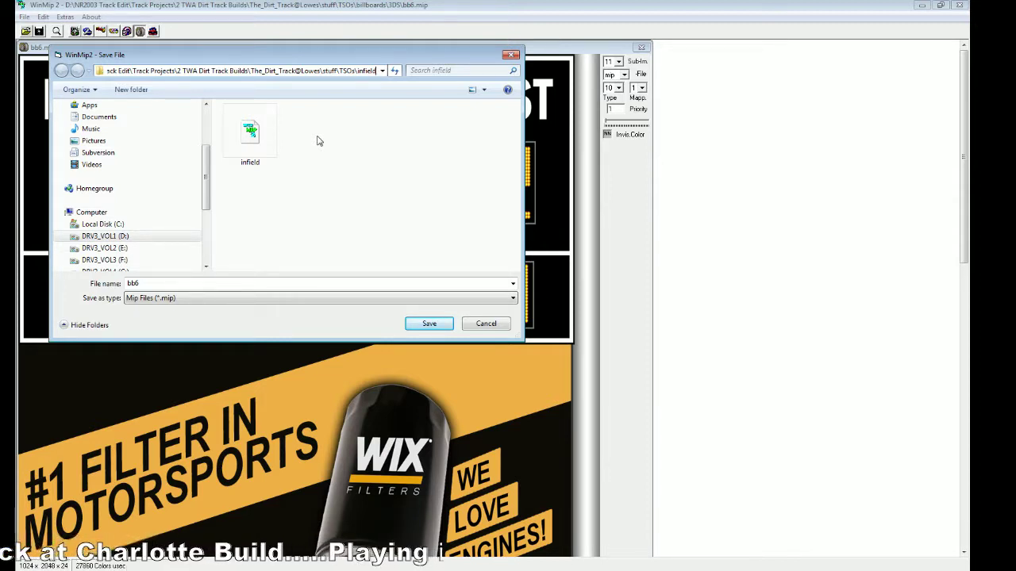
pyautogui.press('BackSpace')
pyautogui.press('BackSpace')
pyautogui.press('BackSpace')
pyautogui.press('BackSpace')
pyautogui.press('BackSpace')
pyautogui.press('BackSpace')
pyautogui.press('BackSpace')
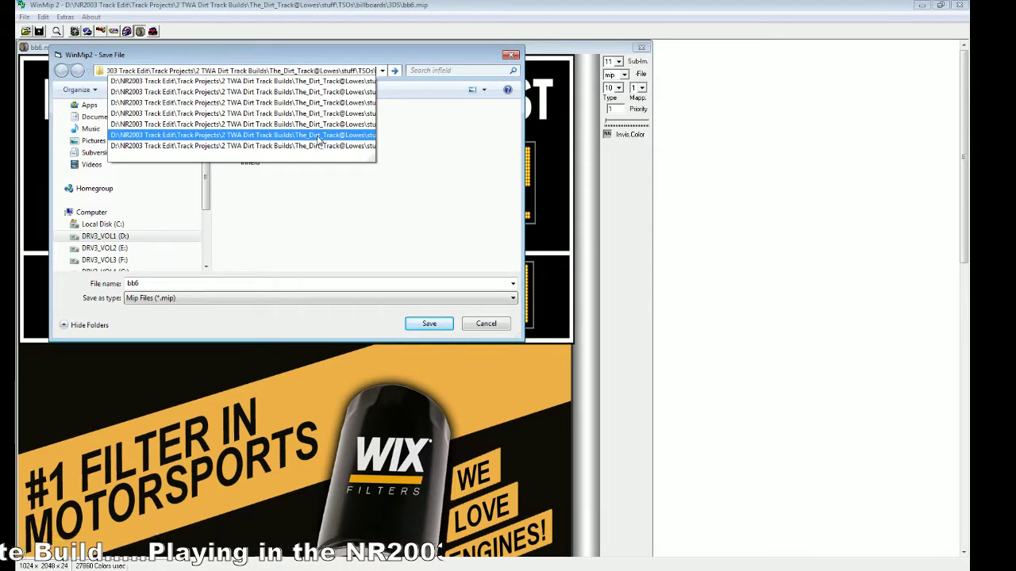
pyautogui.click(318, 139)
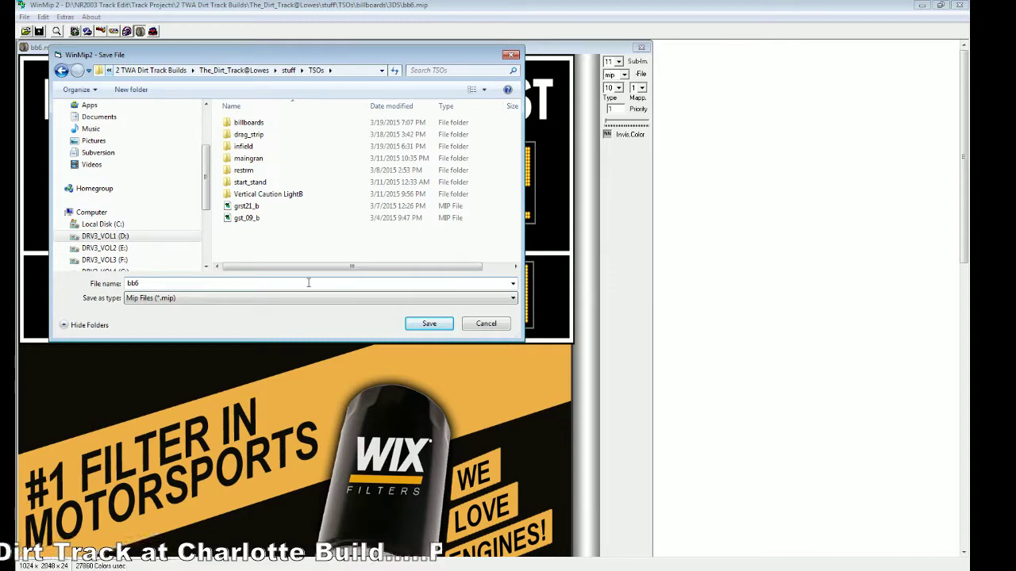
pyautogui.doubleClick(265, 123)
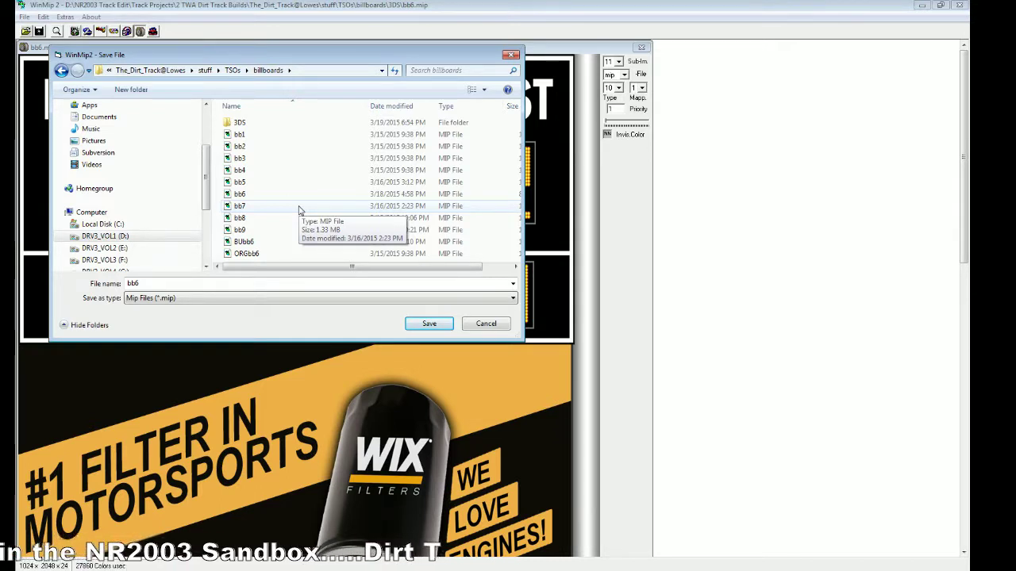
# Step: Save the image as bb6 over the existing MIP file in billboards and close it
pyautogui.click(290, 283)
pyautogui.click(291, 283)
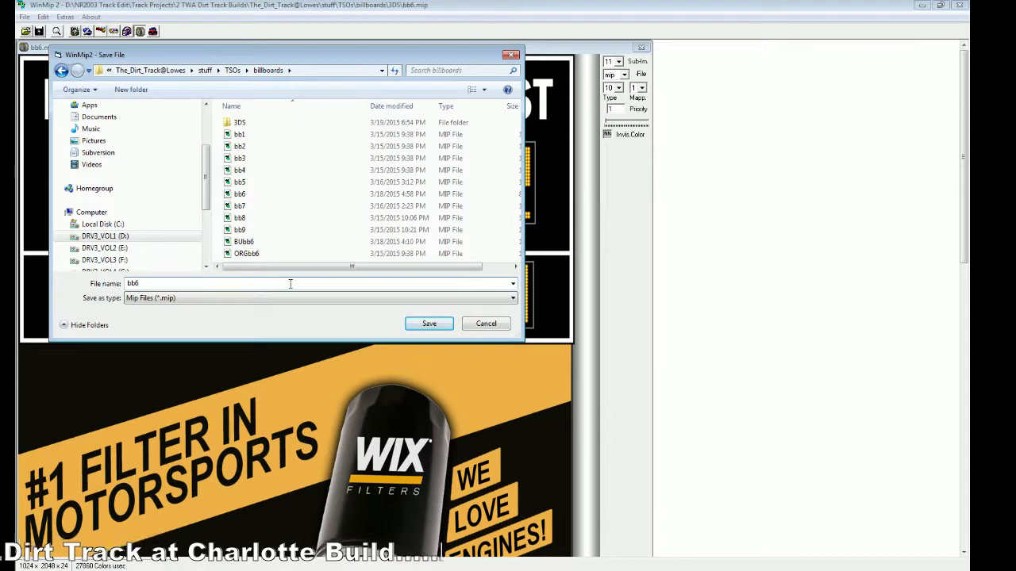
pyautogui.click(427, 324)
pyautogui.click(477, 329)
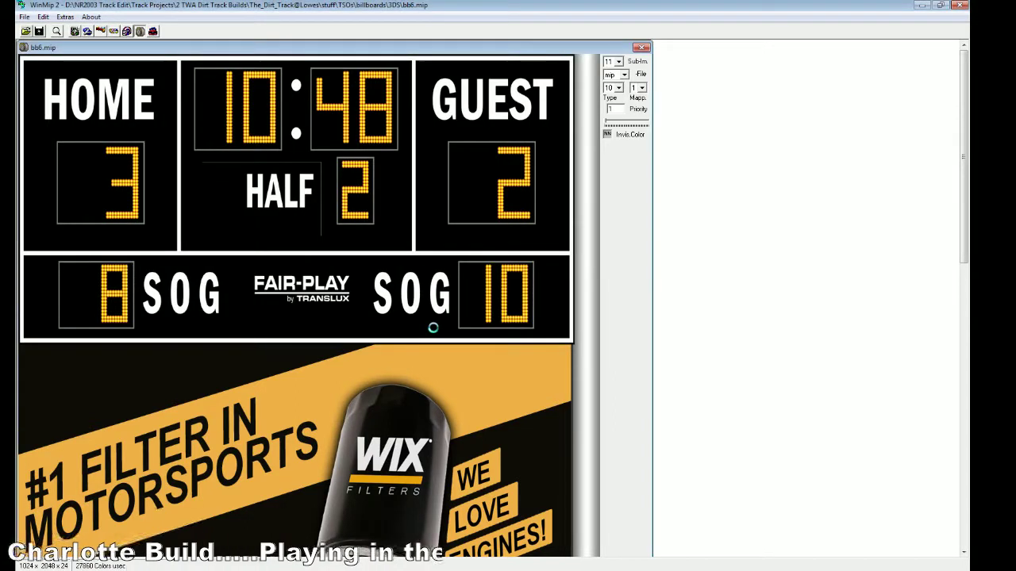
pyautogui.click(25, 16)
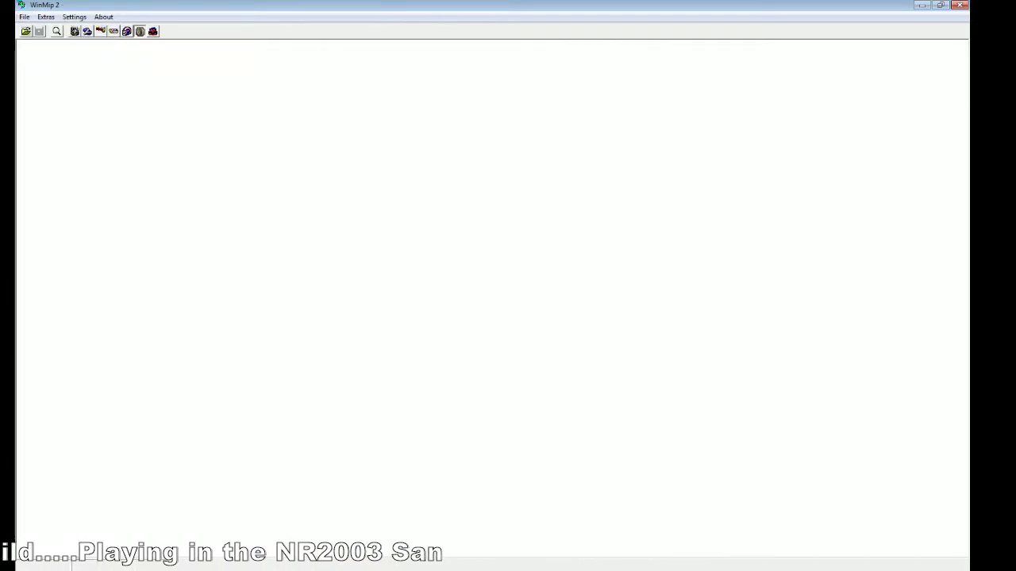
# Step: Copy the new bb6 MIP file from the billboards folder into the make3do folder in Windows Explorer
pyautogui.moveTo(100, 564)
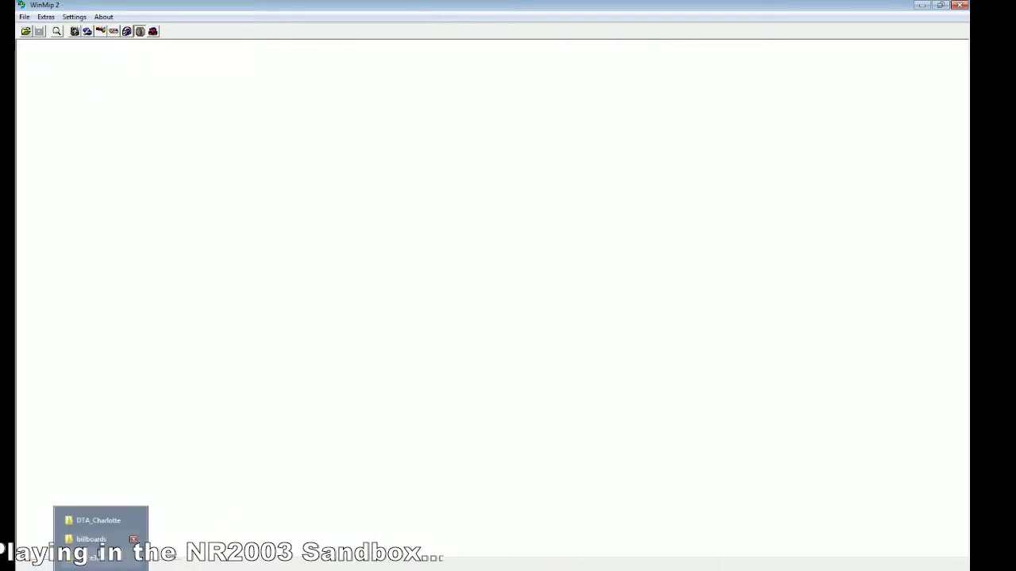
pyautogui.click(92, 540)
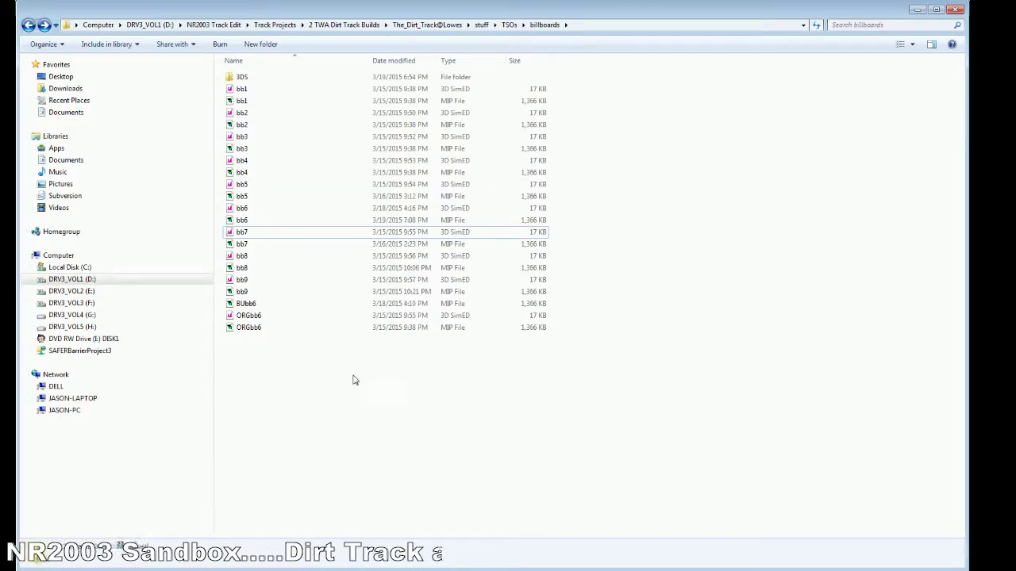
pyautogui.click(251, 224)
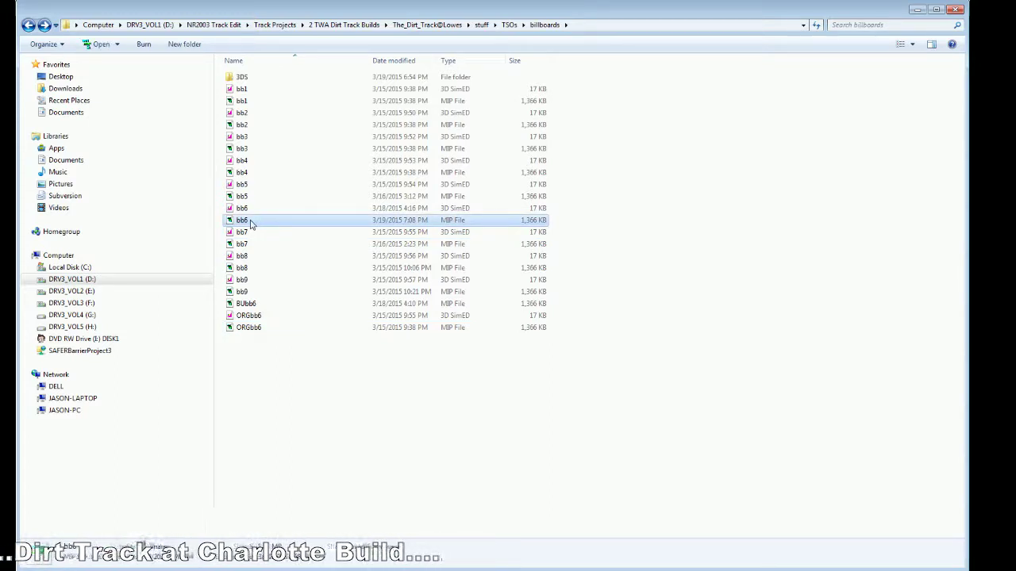
pyautogui.rightClick(251, 224)
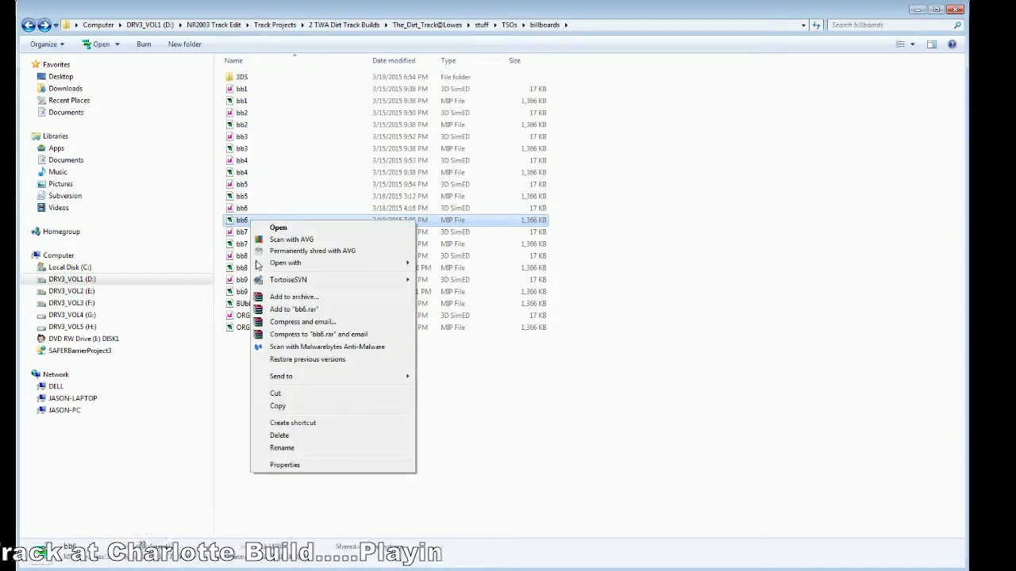
pyautogui.click(276, 404)
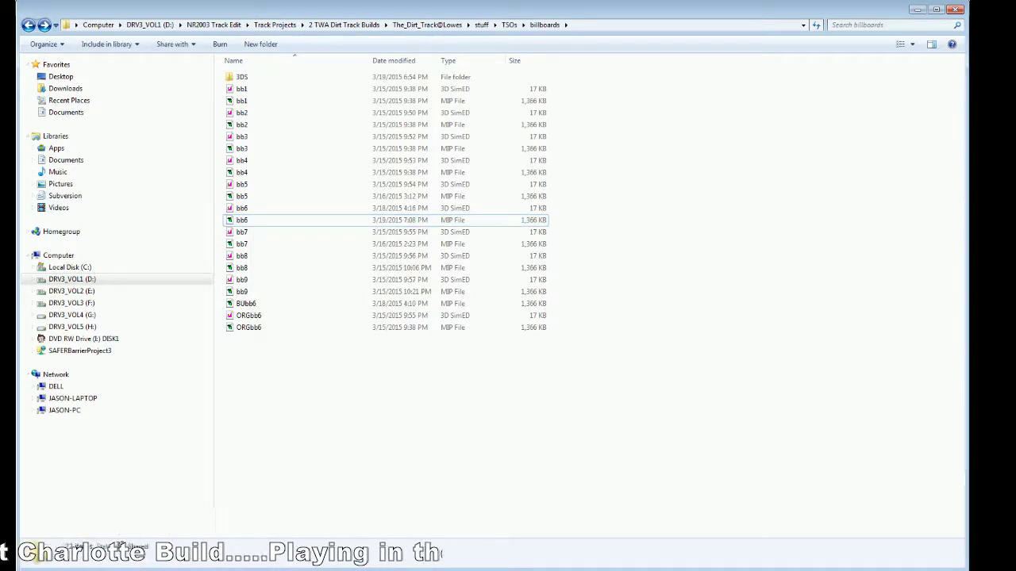
pyautogui.moveTo(38, 554)
pyautogui.click(106, 559)
pyautogui.rightClick(345, 368)
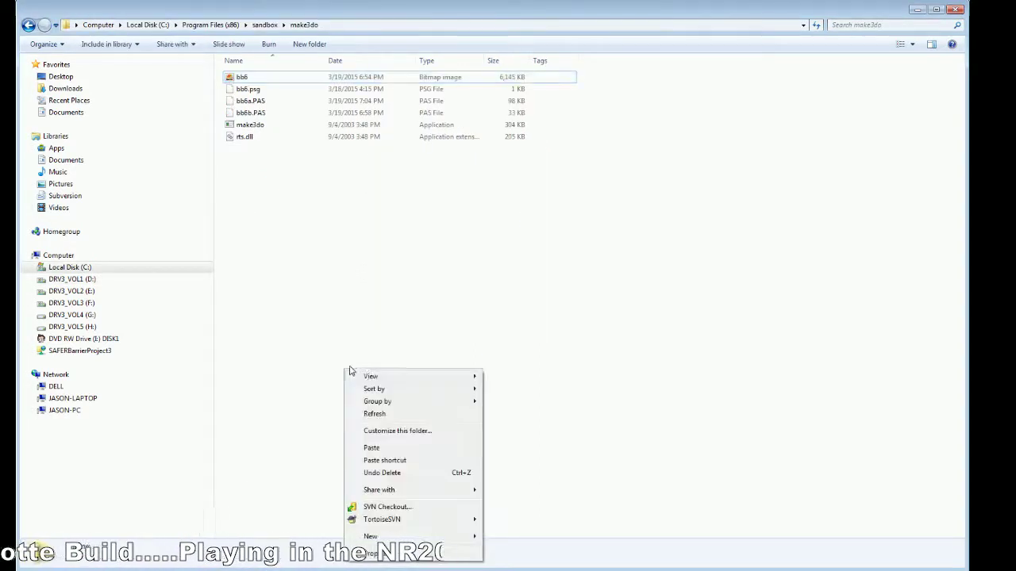
pyautogui.click(389, 449)
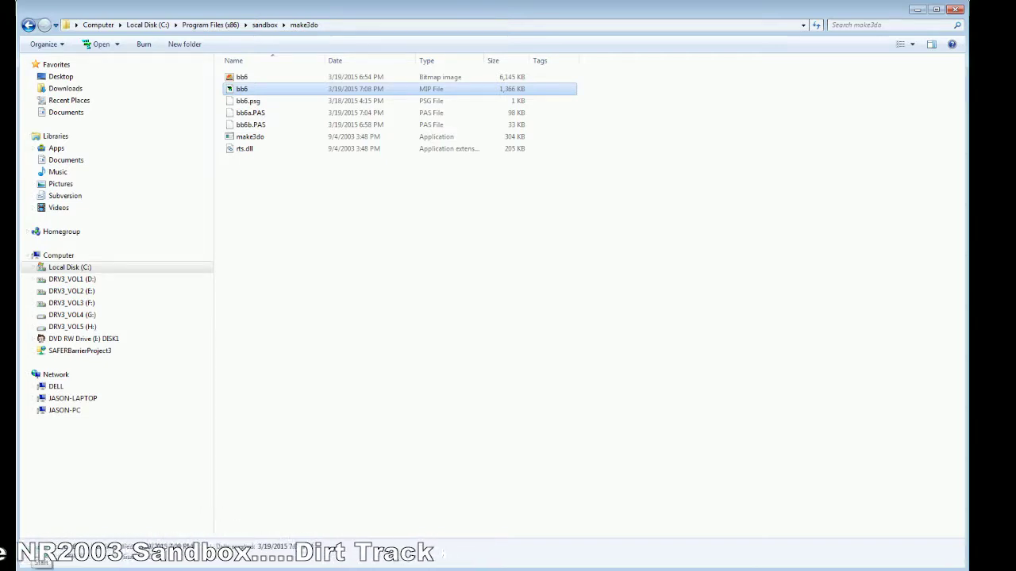
# Step: Open a Command Prompt and change the directory to \program files (x86)\sandbox\make3do
pyautogui.click(39, 560)
pyautogui.click(79, 511)
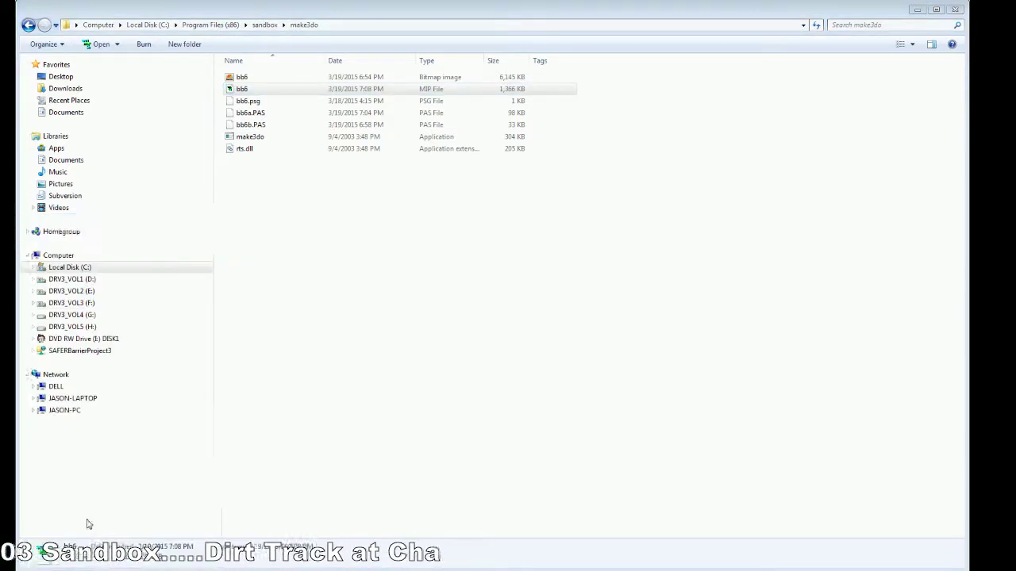
pyautogui.moveTo(279, 66); pyautogui.dragTo(442, 224)
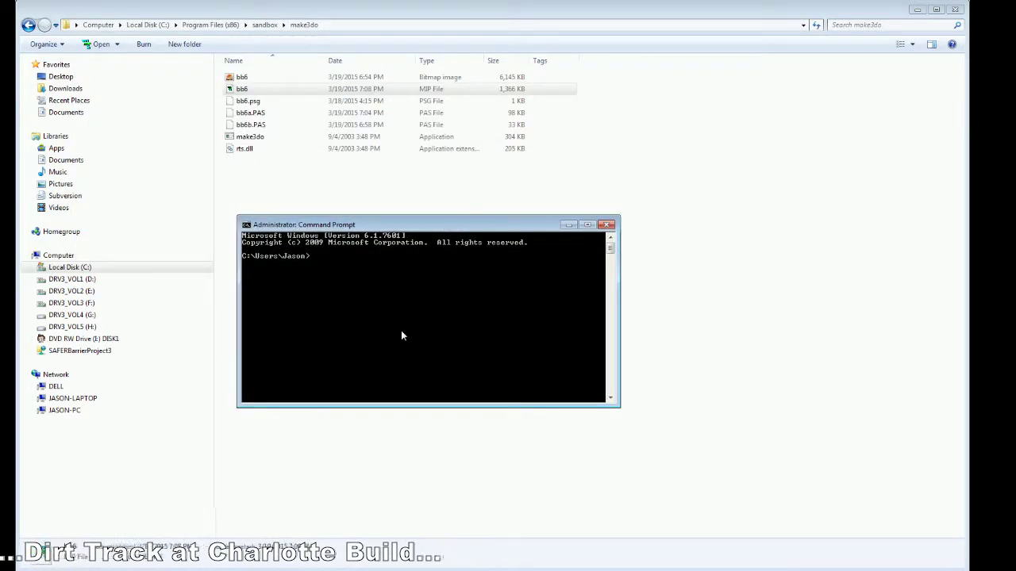
pyautogui.write('cd\\pr')
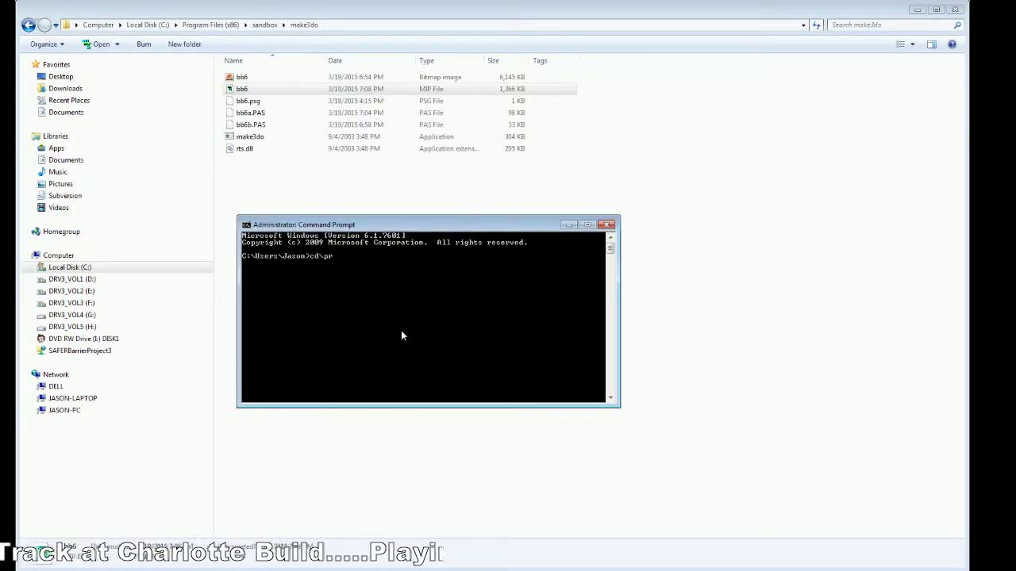
pyautogui.write('ogram')
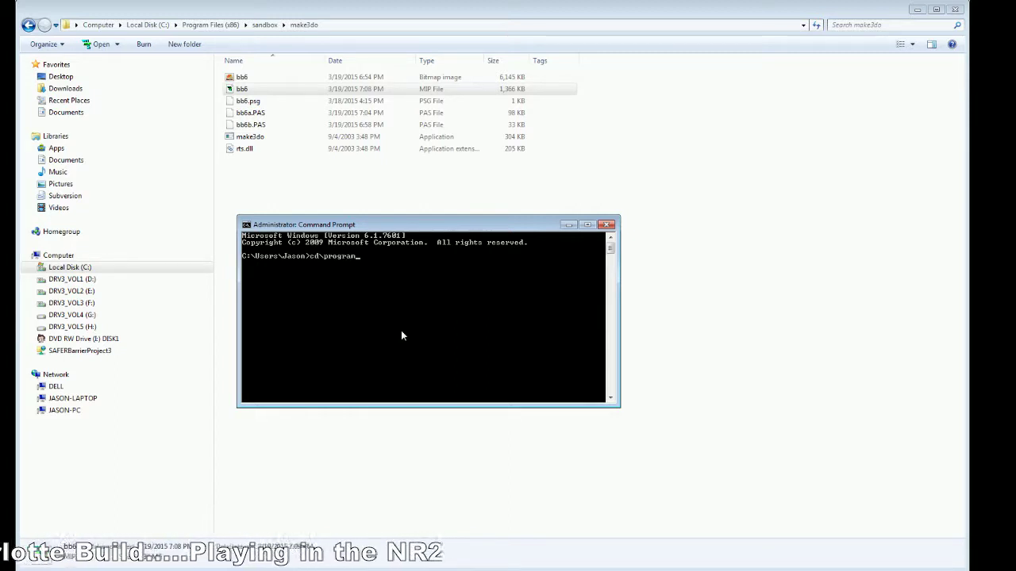
pyautogui.write(' file')
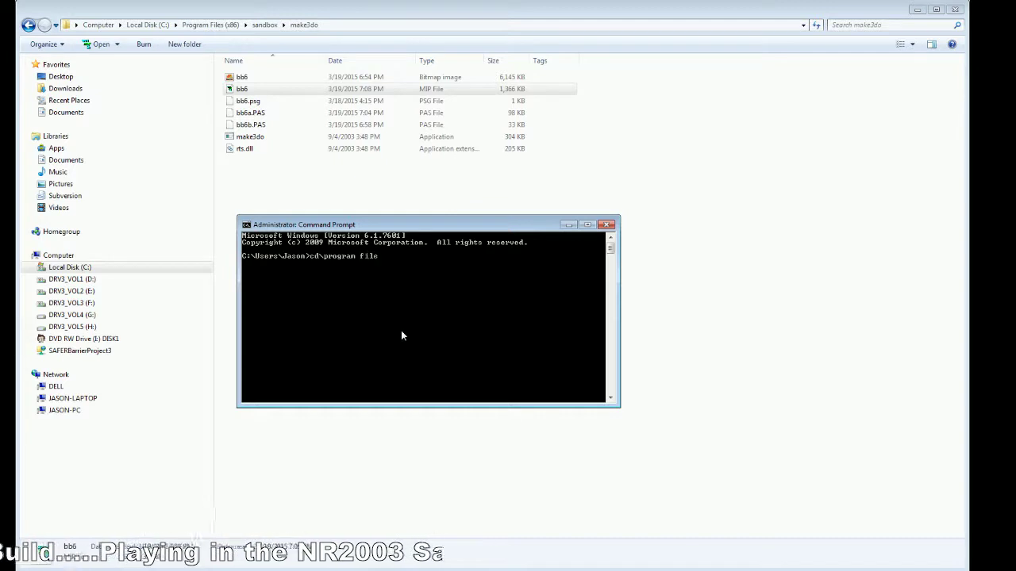
pyautogui.write('s (x')
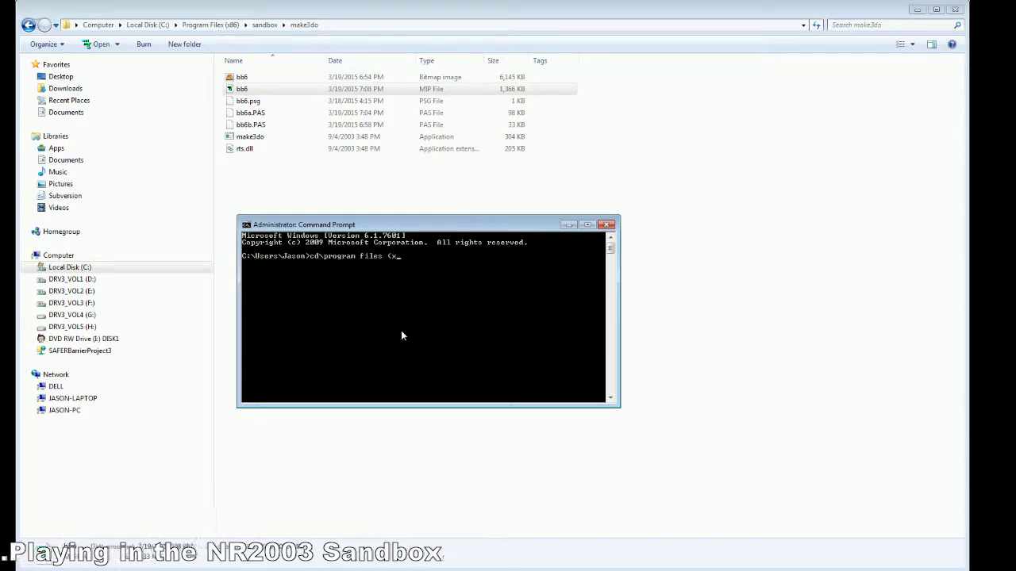
pyautogui.write('86')
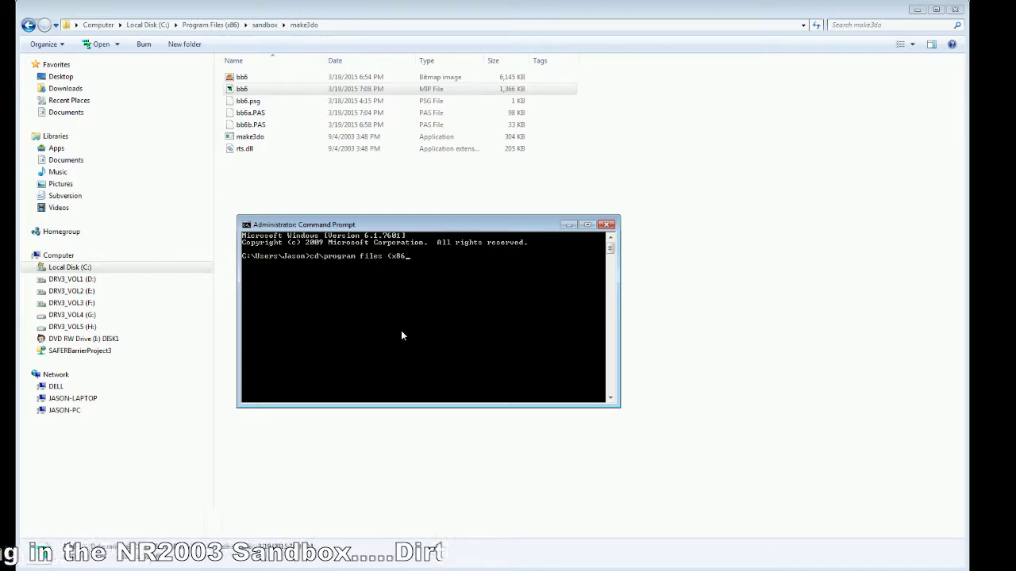
pyautogui.write(')\\san')
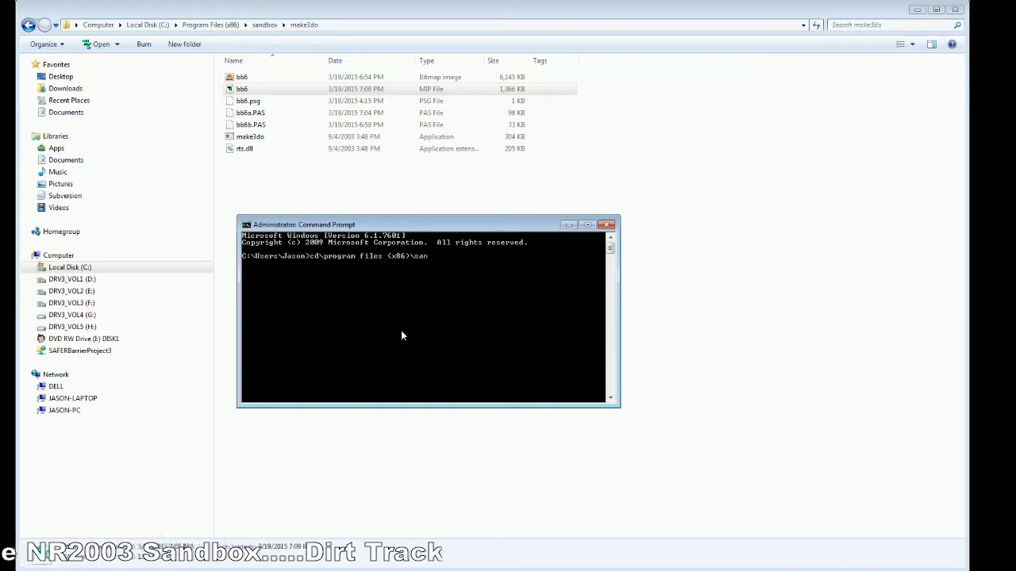
pyautogui.write('dbox')
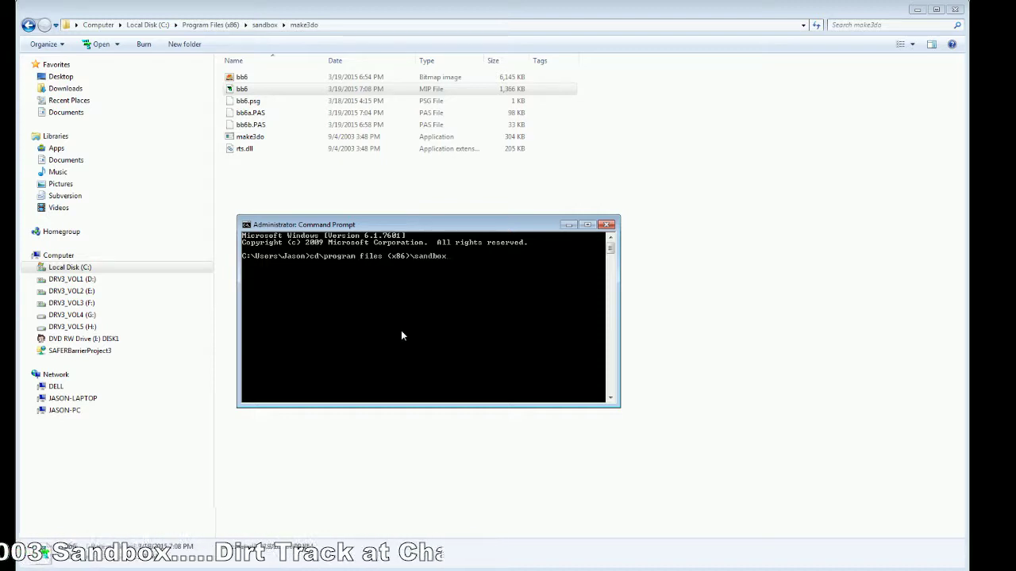
pyautogui.write('\\')
pyautogui.write('make3do')
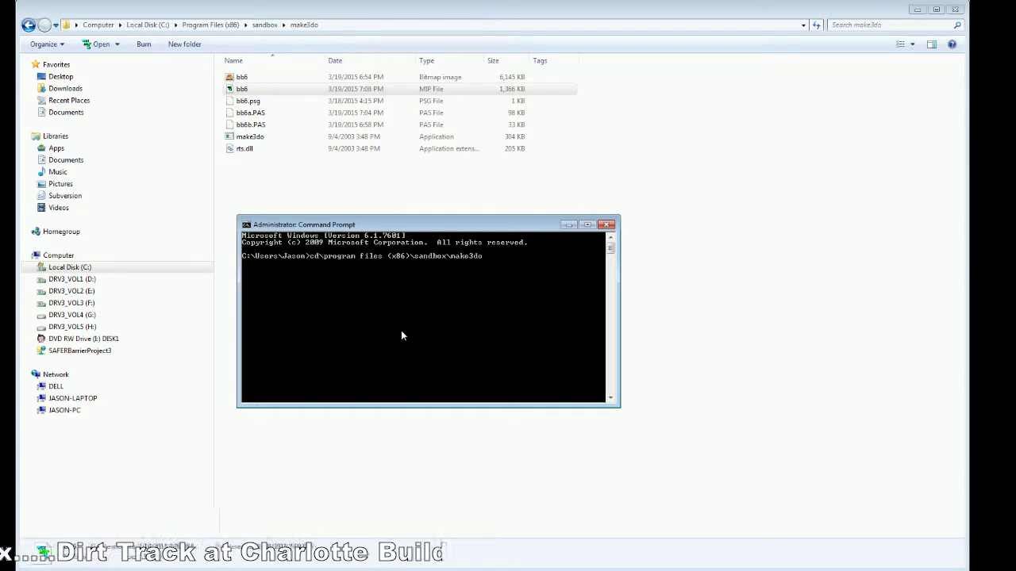
pyautogui.press('Return')
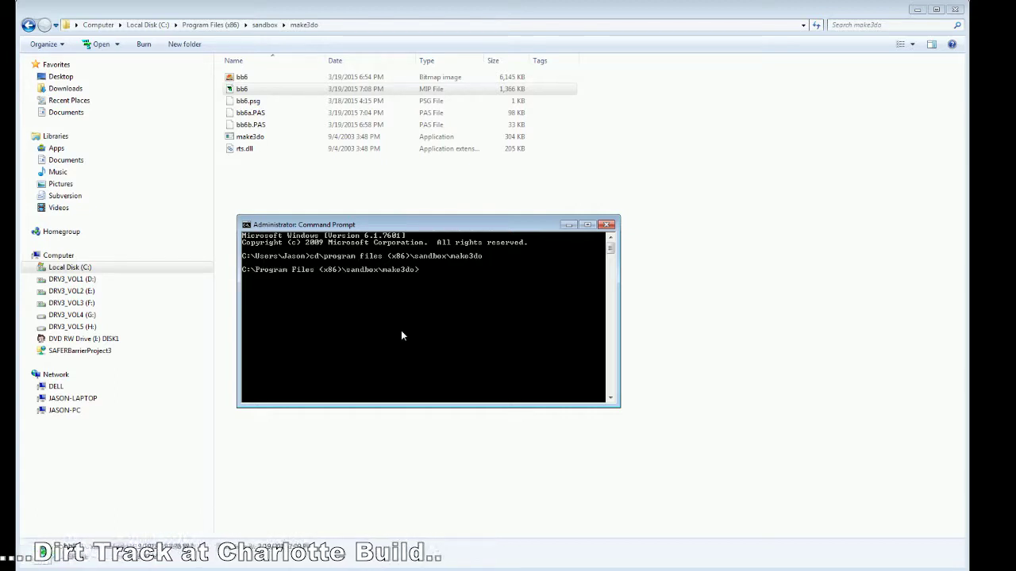
# Step: Convert the billboard with make3do -s bb6.psg and open the generated bb6 3DO file in 3dSimED
pyautogui.write('make3do -s bb6.psg')
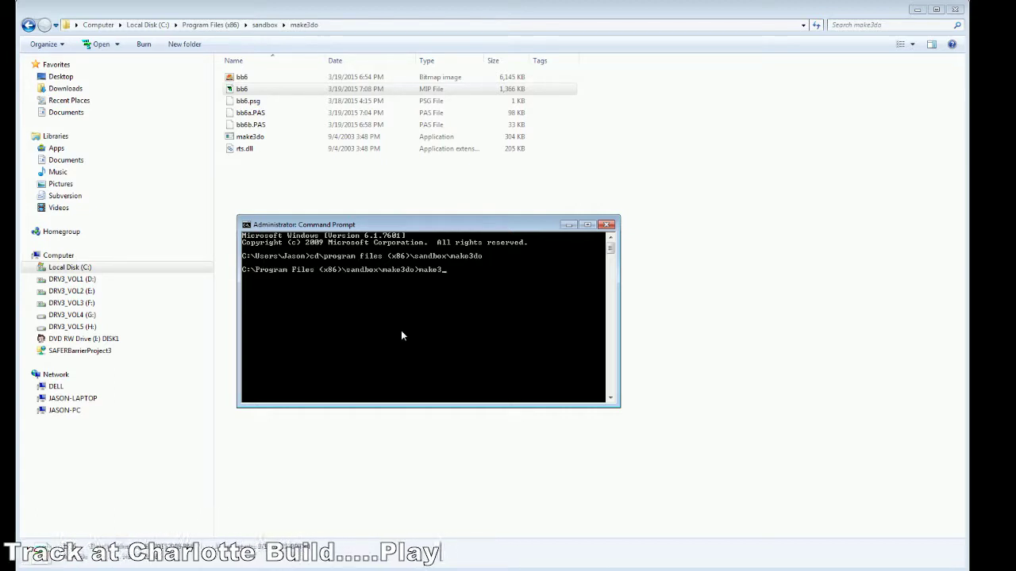
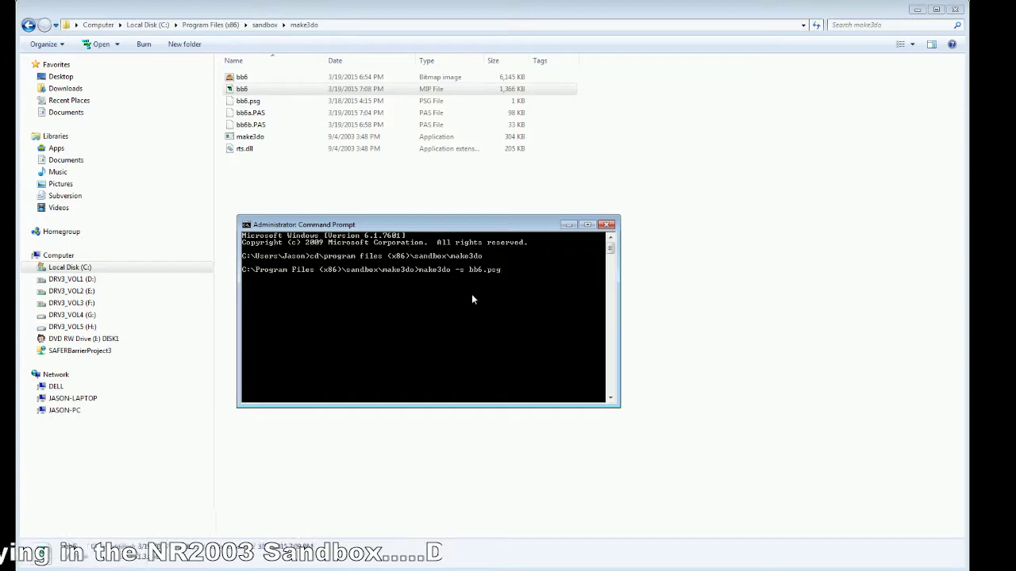
pyautogui.press('Return')
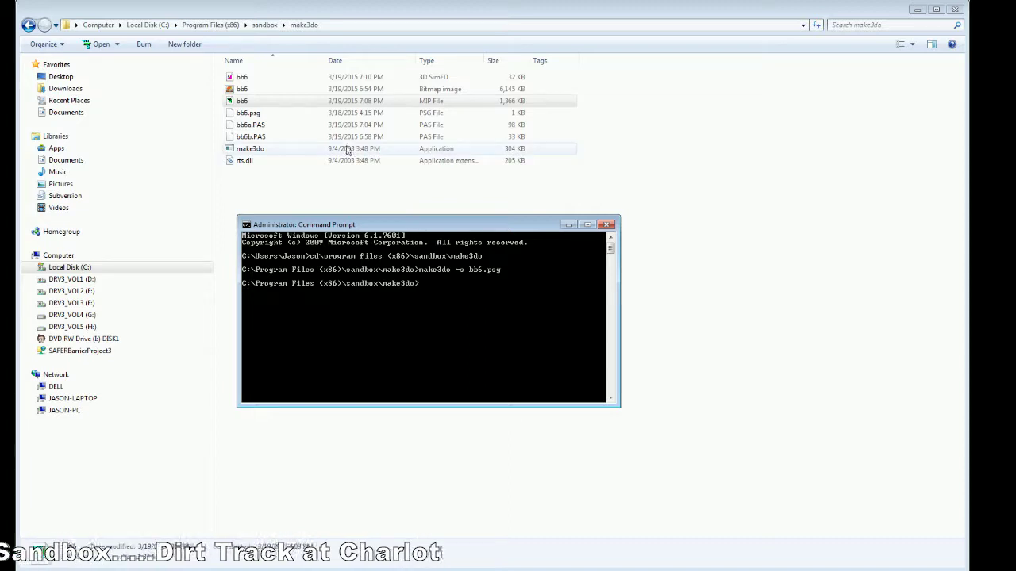
pyautogui.doubleClick(244, 78)
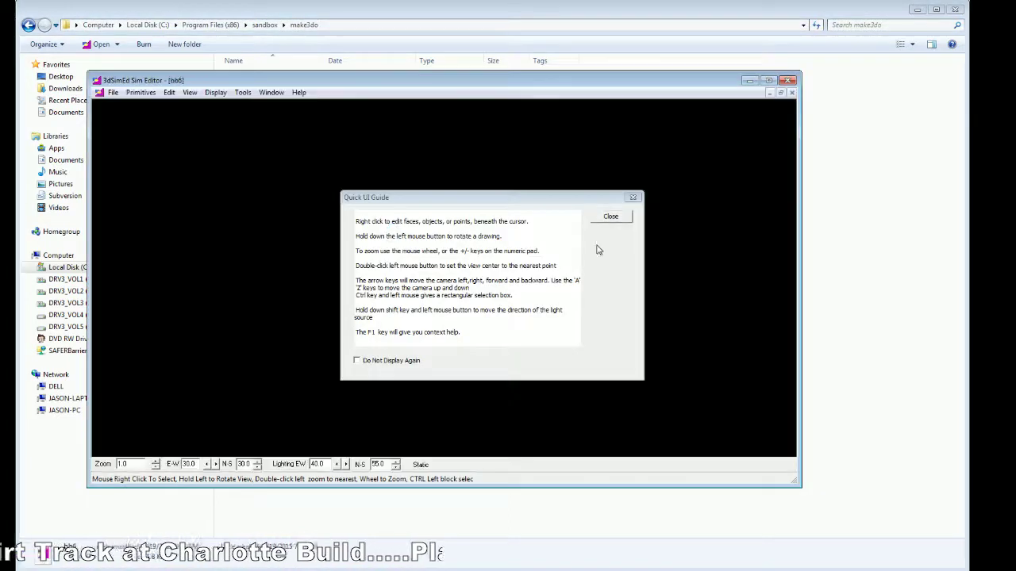
pyautogui.click(608, 217)
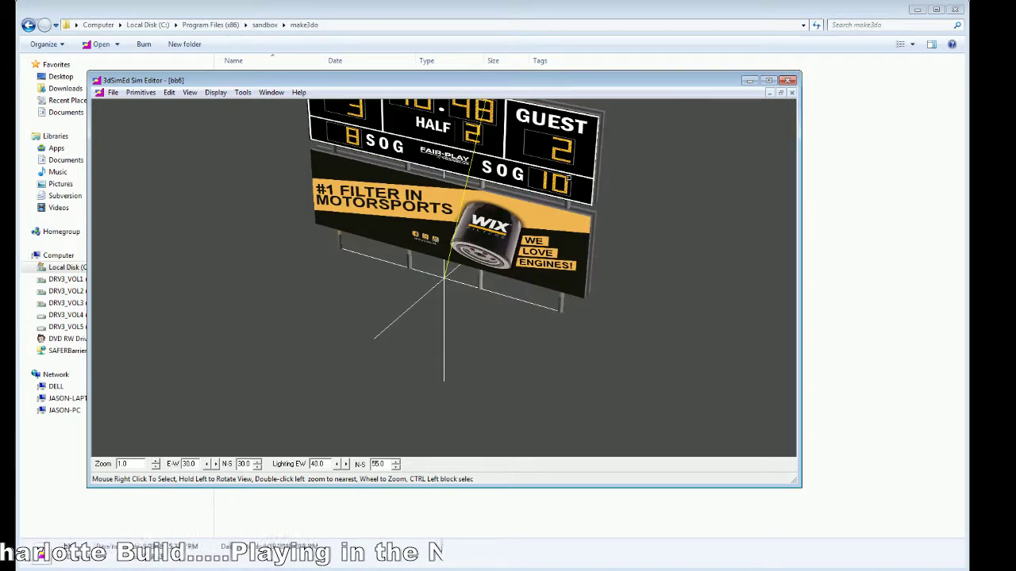
# Step: Inspect the bb6 scoreboard model from several angles, including its lower banner and supports, and exit 3dSimED
pyautogui.moveTo(562, 171); pyautogui.dragTo(628, 139)
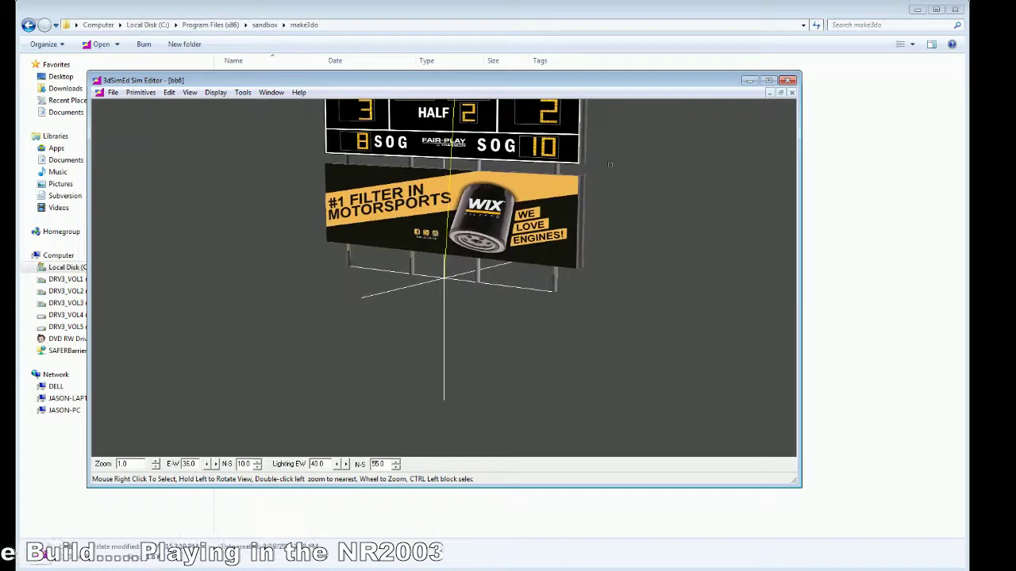
pyautogui.doubleClick(628, 139)
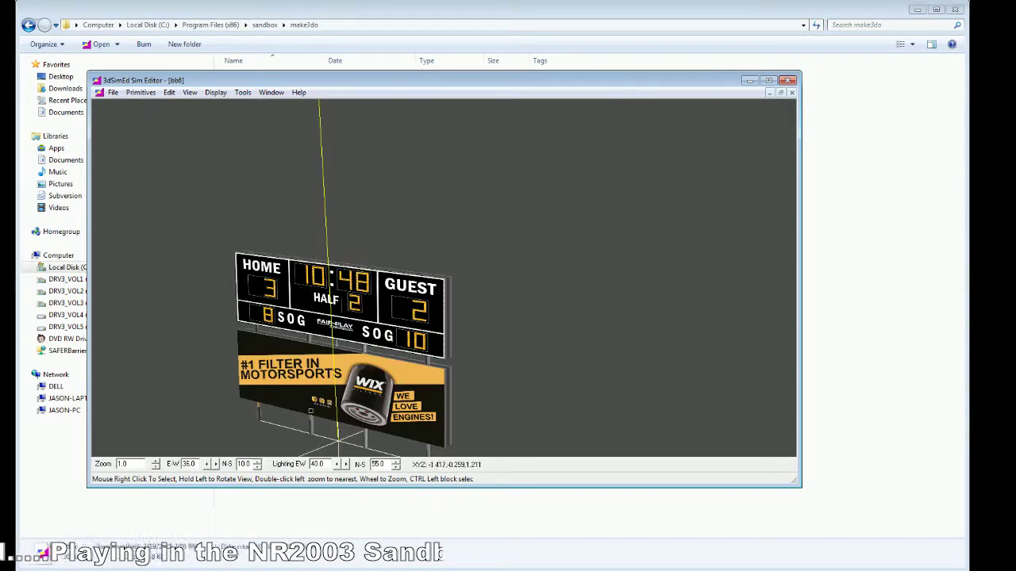
pyautogui.doubleClick(306, 406)
pyautogui.moveTo(453, 292); pyautogui.dragTo(409, 312)
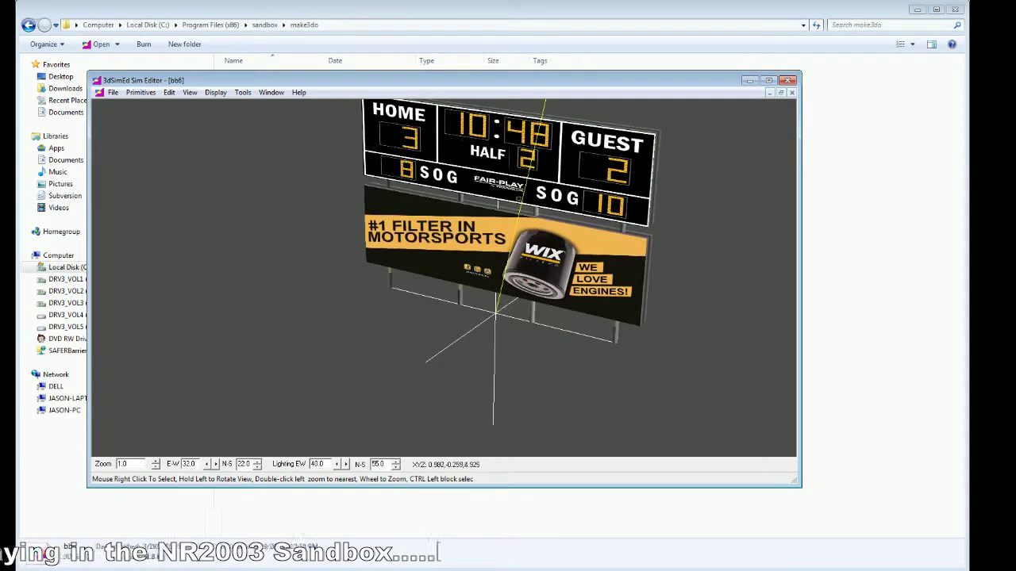
pyautogui.click(112, 92)
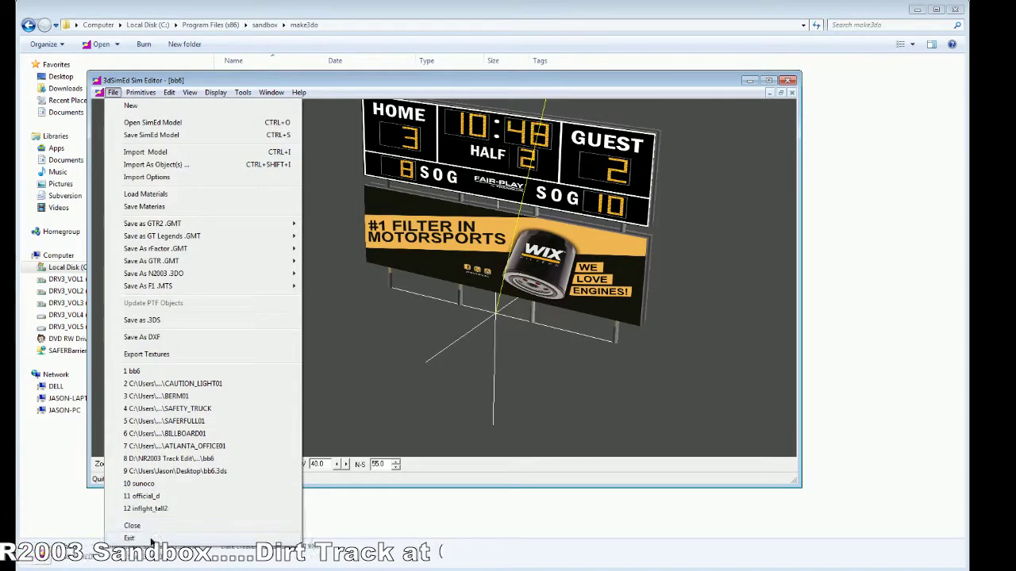
pyautogui.click(101, 498)
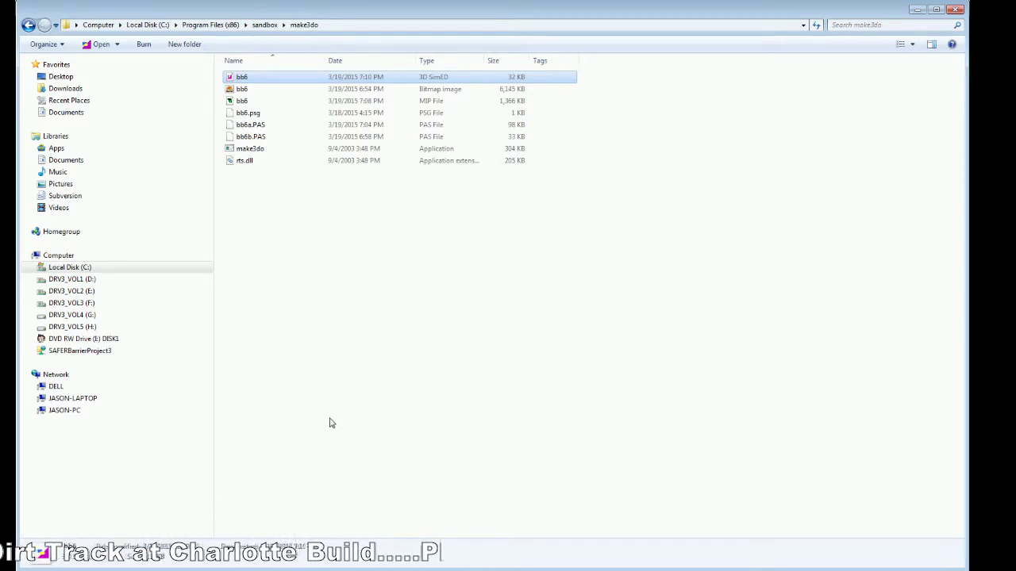
# Step: Return to the Command Prompt and change the directory to \program files (x86)\sandbox\
pyautogui.hotkey('alt', 'Tab')
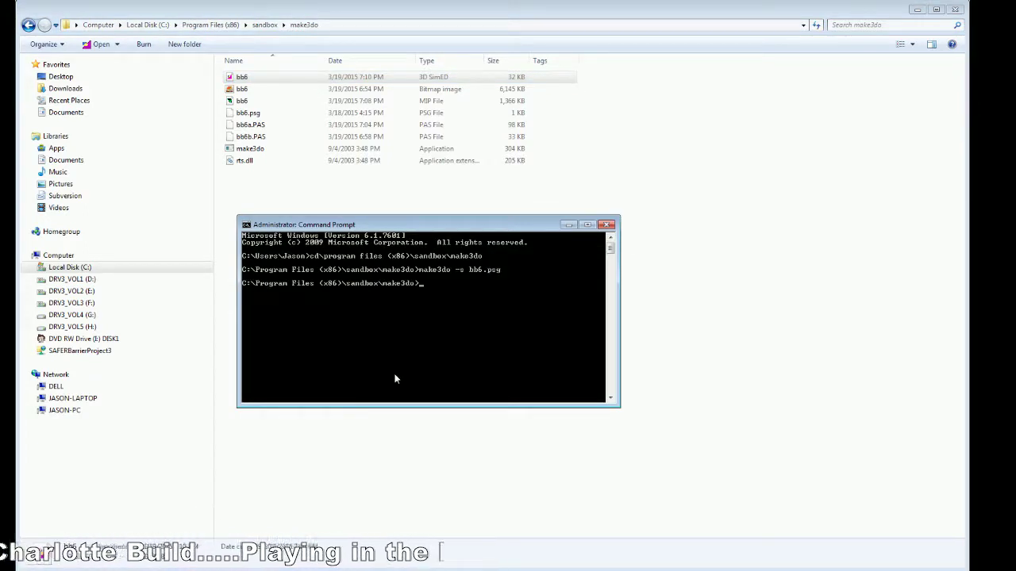
pyautogui.press('Up')
pyautogui.press('Up')
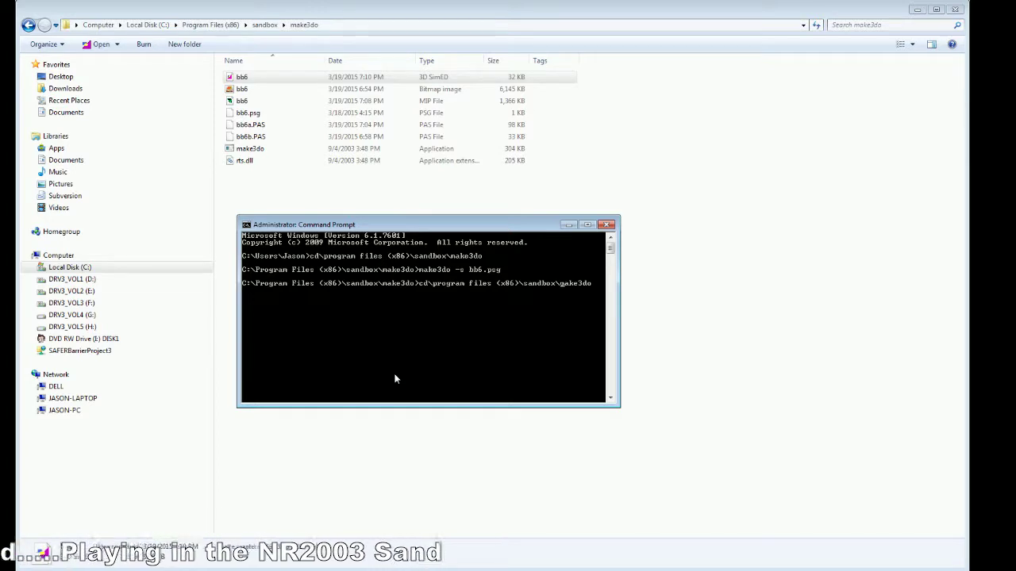
pyautogui.press('Delete')
pyautogui.press('Delete')
pyautogui.press('Delete')
pyautogui.press('Delete')
pyautogui.press('Delete')
pyautogui.press('Delete')
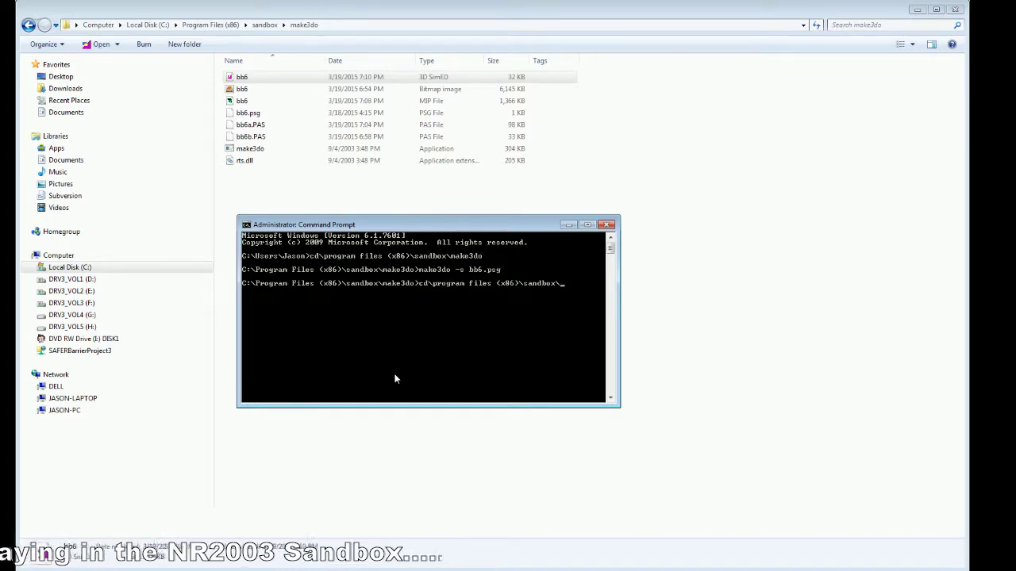
pyautogui.press('Return')
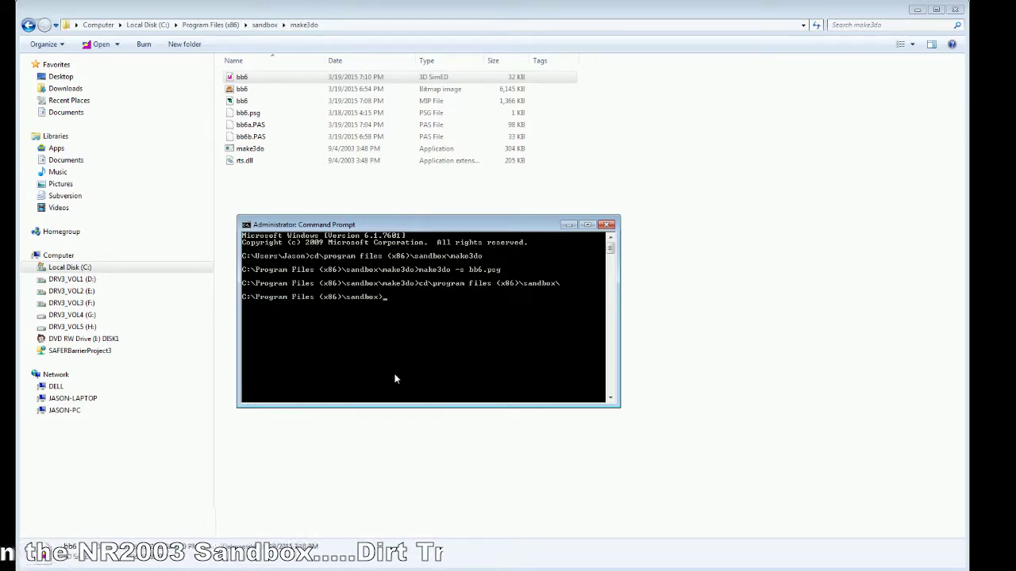
# Step: Launch view3d from the sandbox folder and set its display mode to 1024x768x32
pyautogui.write('view3d')
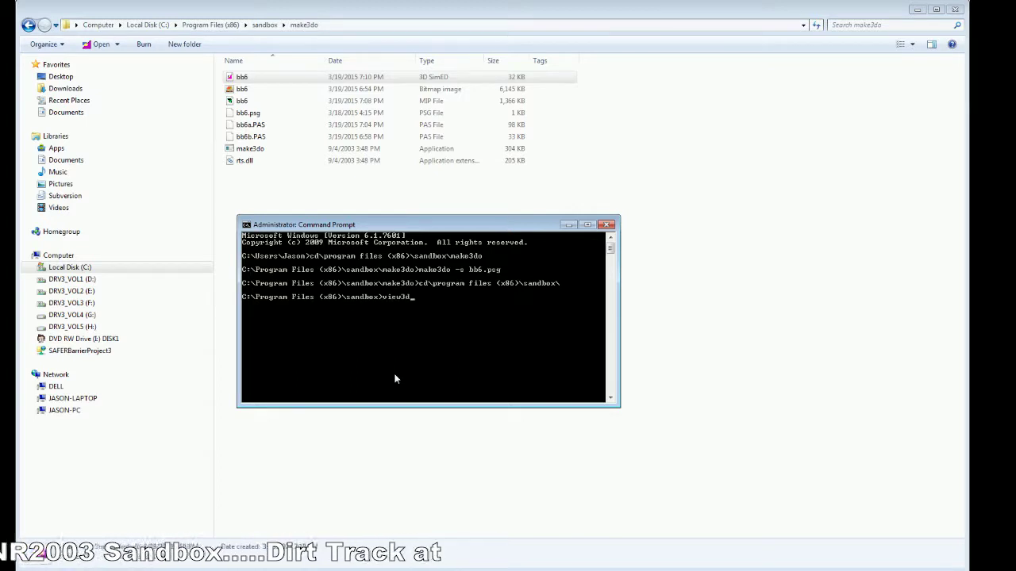
pyautogui.press('Return')
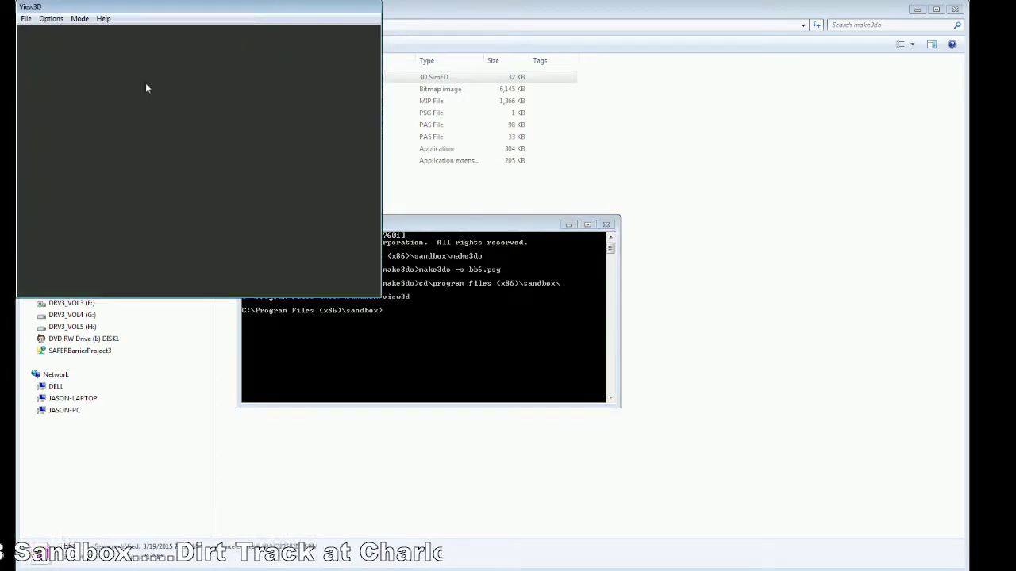
pyautogui.click(73, 19)
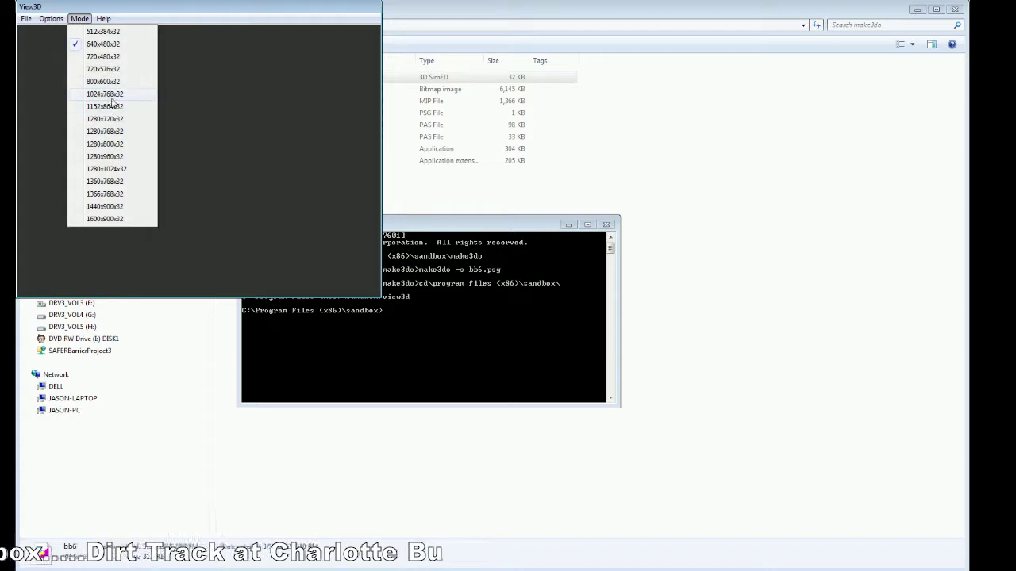
pyautogui.click(111, 94)
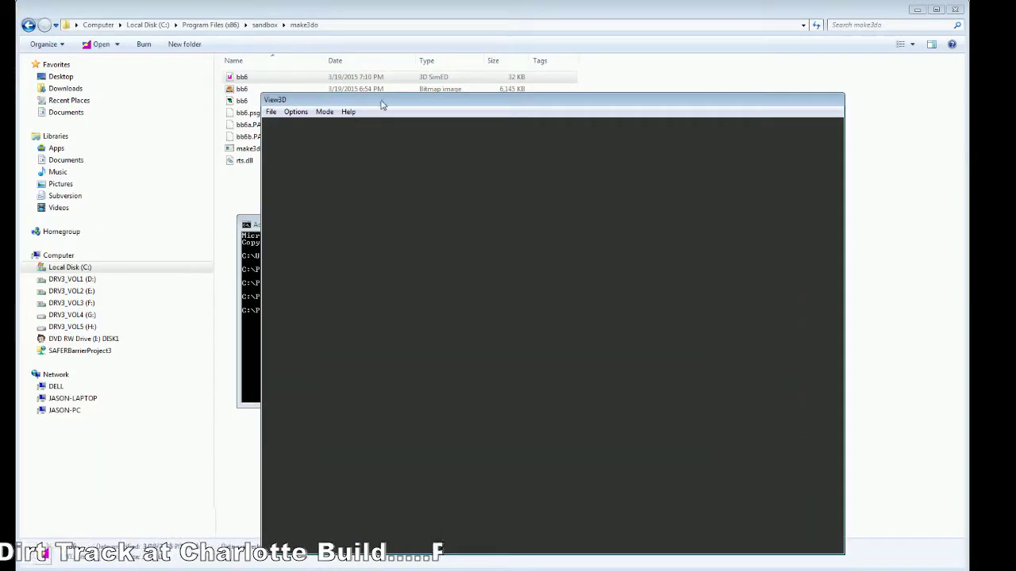
pyautogui.moveTo(394, 103); pyautogui.dragTo(291, 79)
# Step: Load the bb6 3D object from the make3do folder into View3D
pyautogui.click(169, 85)
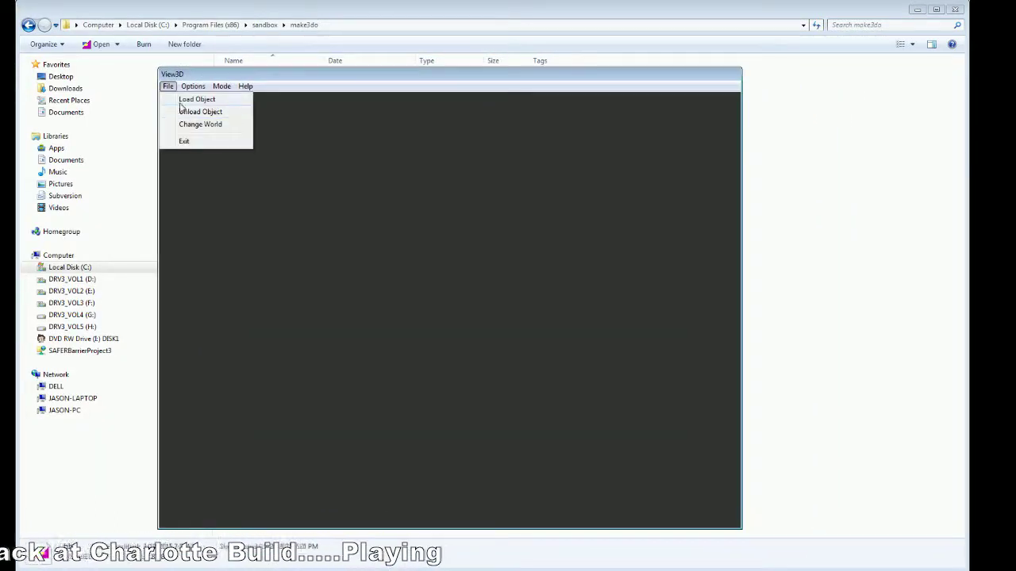
pyautogui.click(180, 100)
pyautogui.click(362, 183)
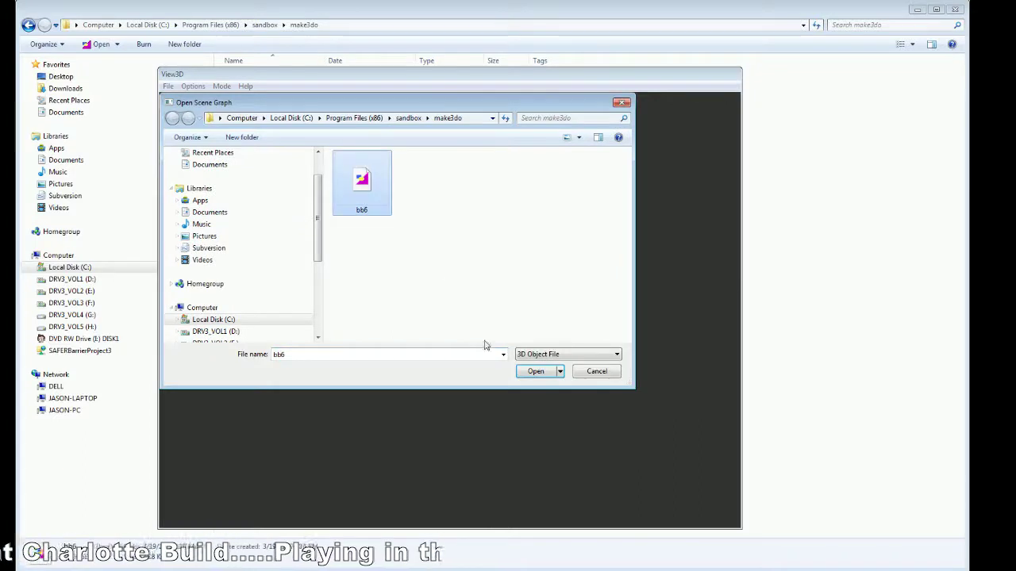
pyautogui.click(530, 371)
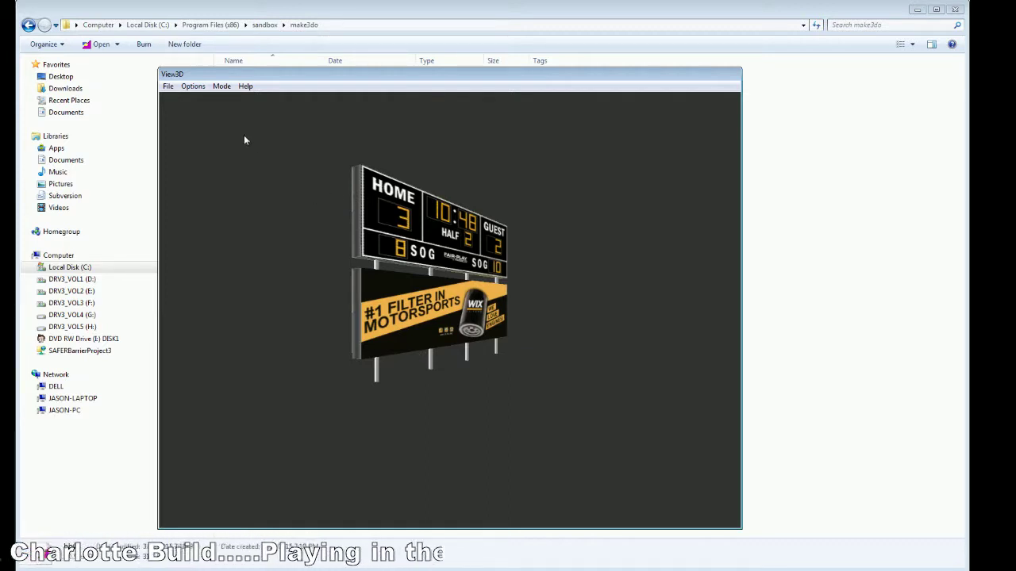
# Step: Set the Weekend state variable to 0 to view that variant of the bb6 scoreboard
pyautogui.click(193, 87)
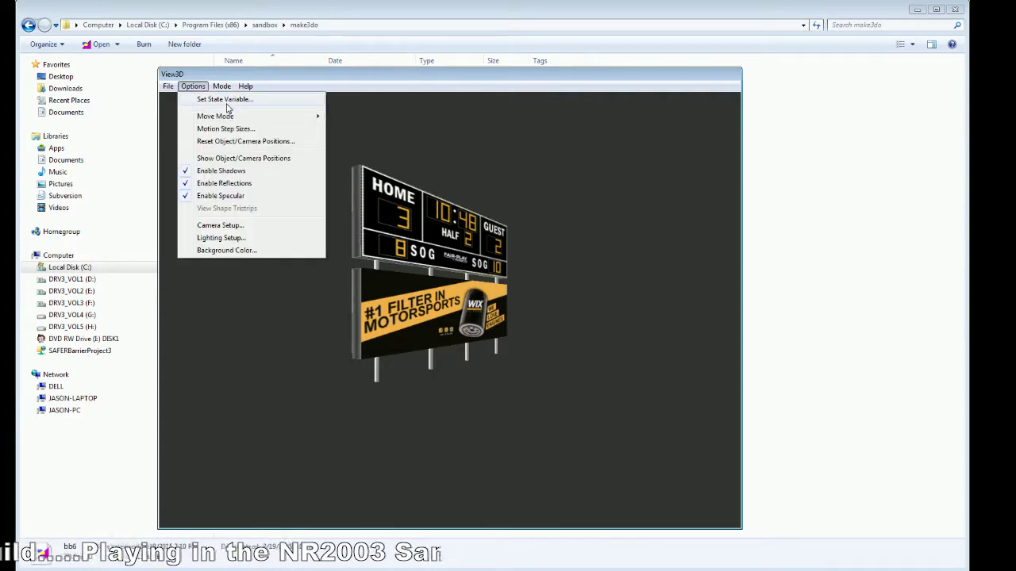
pyautogui.click(225, 100)
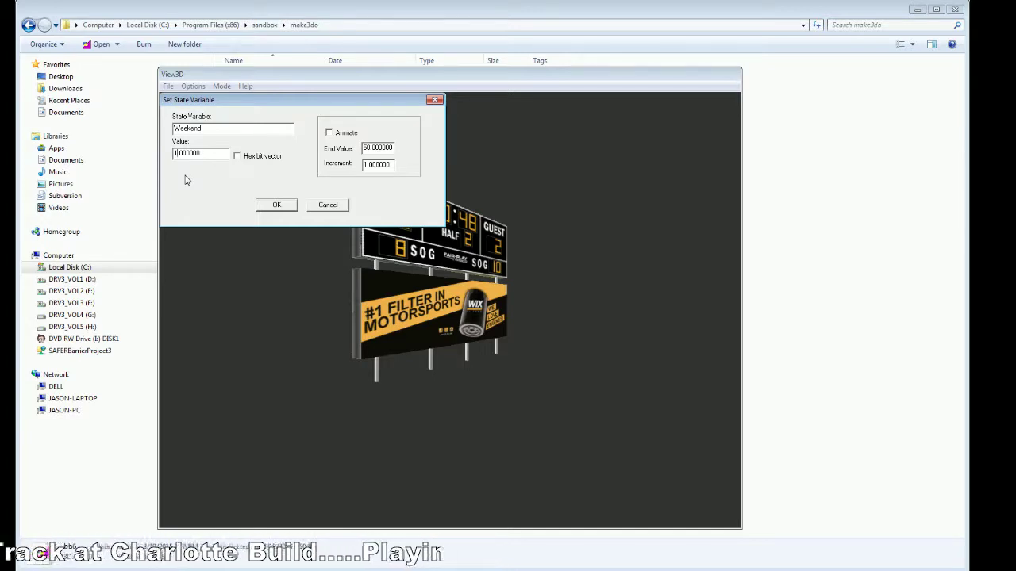
pyautogui.press('Delete')
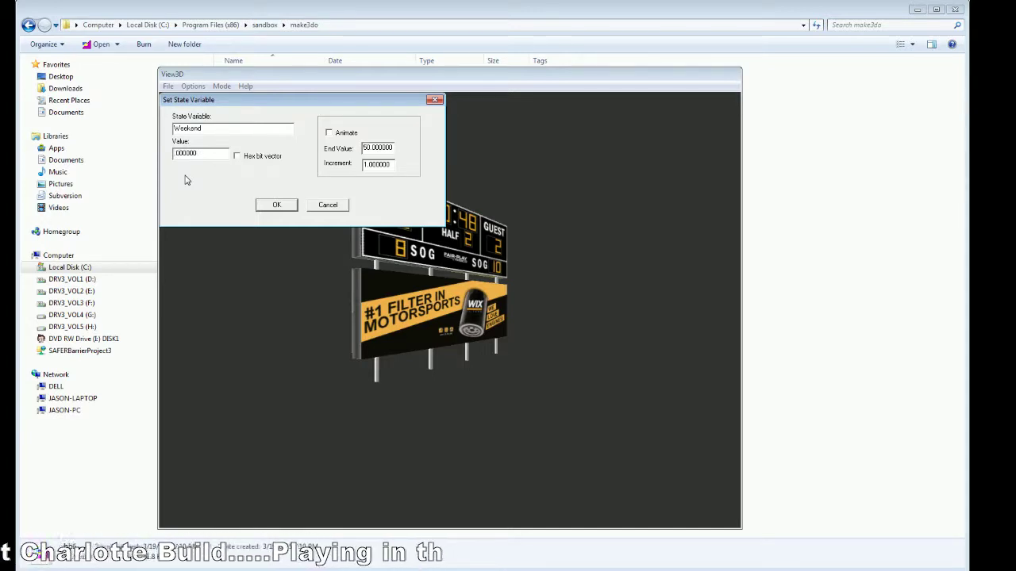
pyautogui.write('0')
pyautogui.click(277, 206)
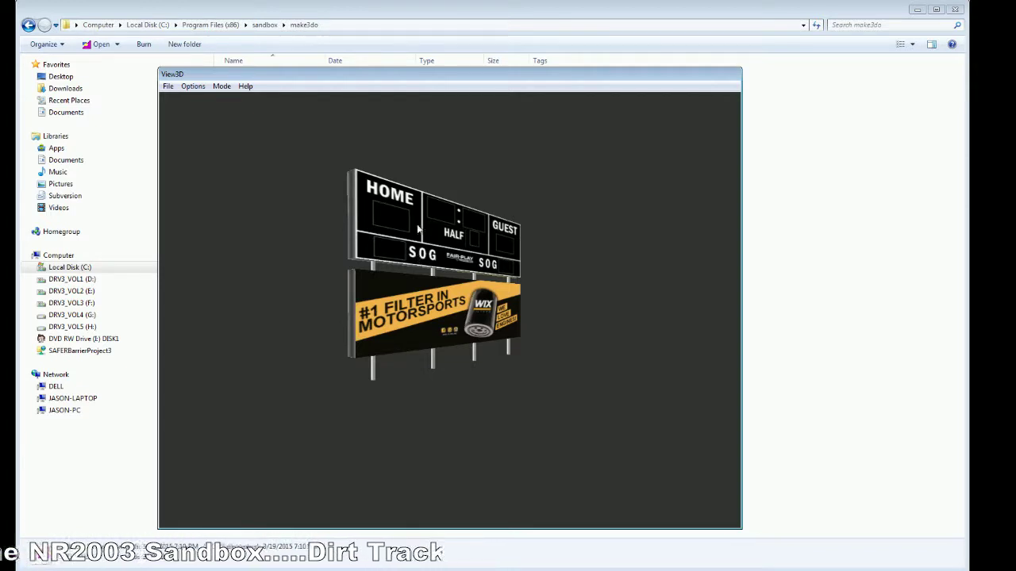
# Step: Set the Weekend state variable to 2 to view that variant of the bb6 scoreboard
pyautogui.click(193, 86)
pyautogui.click(206, 98)
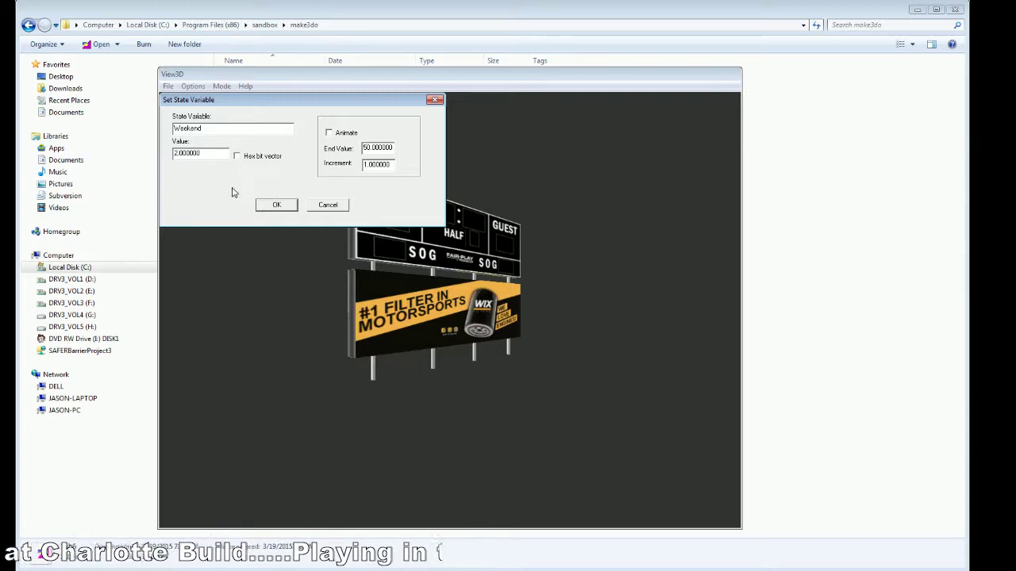
pyautogui.click(273, 205)
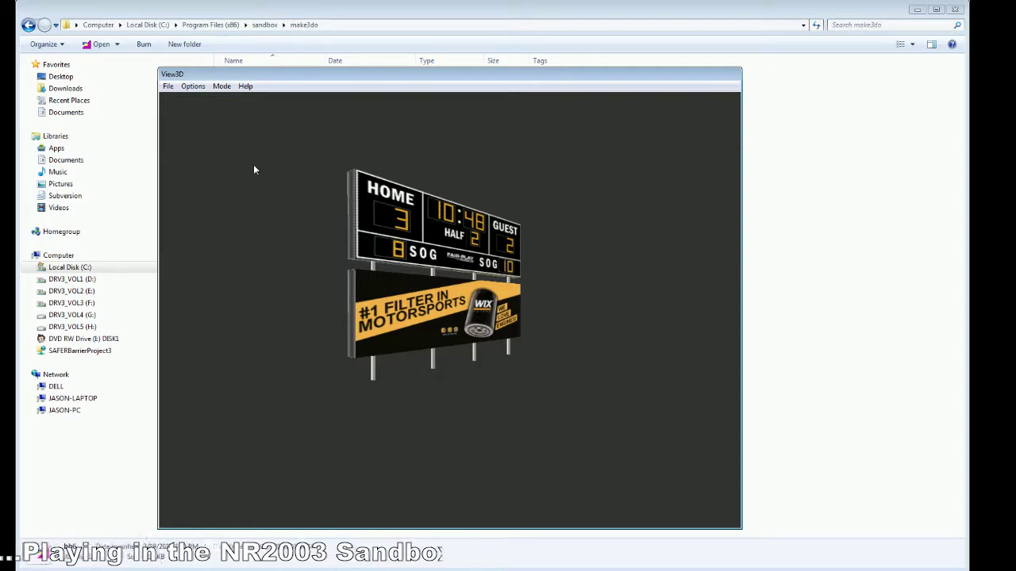
# Step: Unload the bb6 object, exit View3D and minimize the Command Prompt window
pyautogui.click(168, 86)
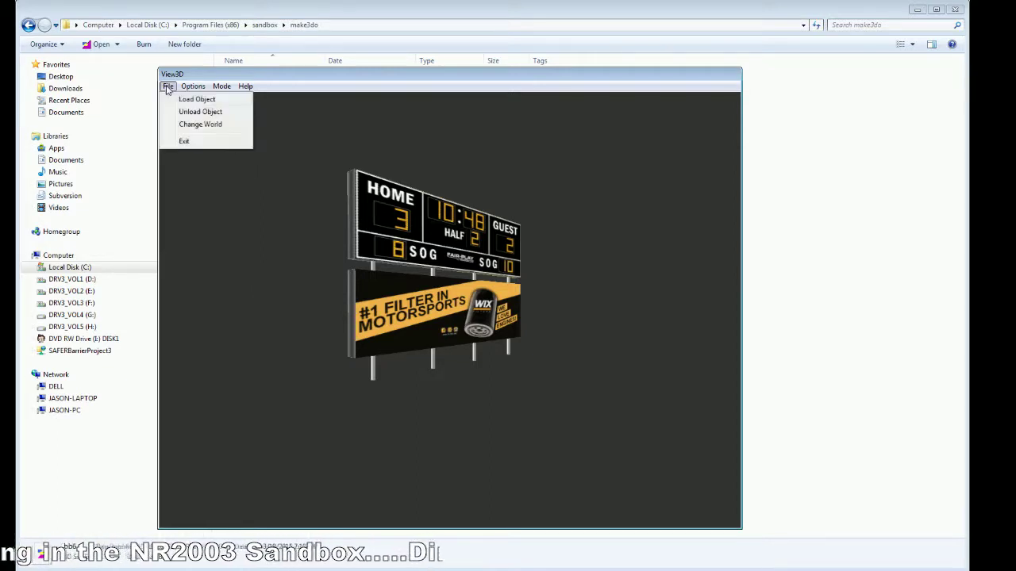
pyautogui.click(190, 112)
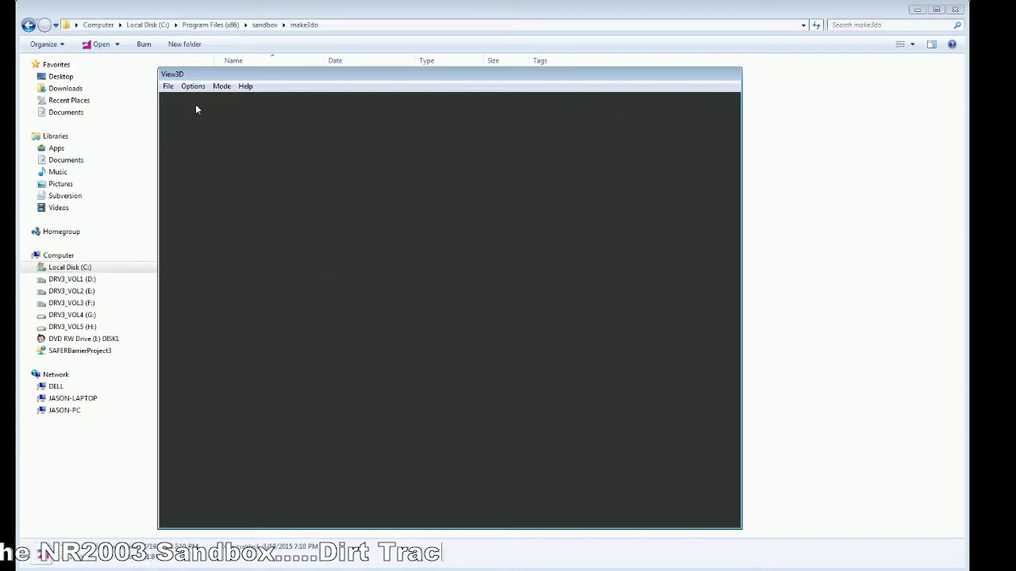
pyautogui.click(169, 86)
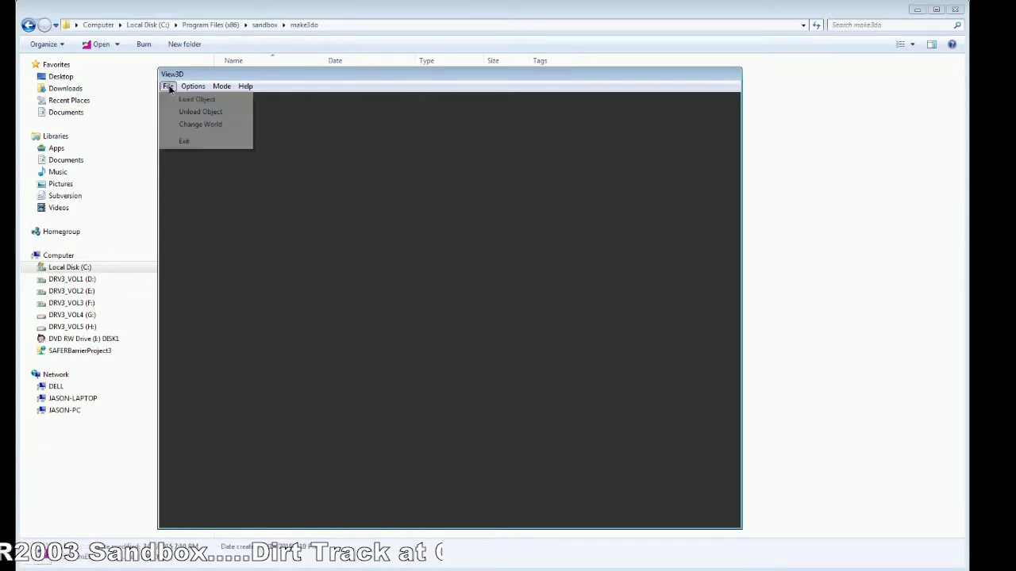
pyautogui.click(188, 142)
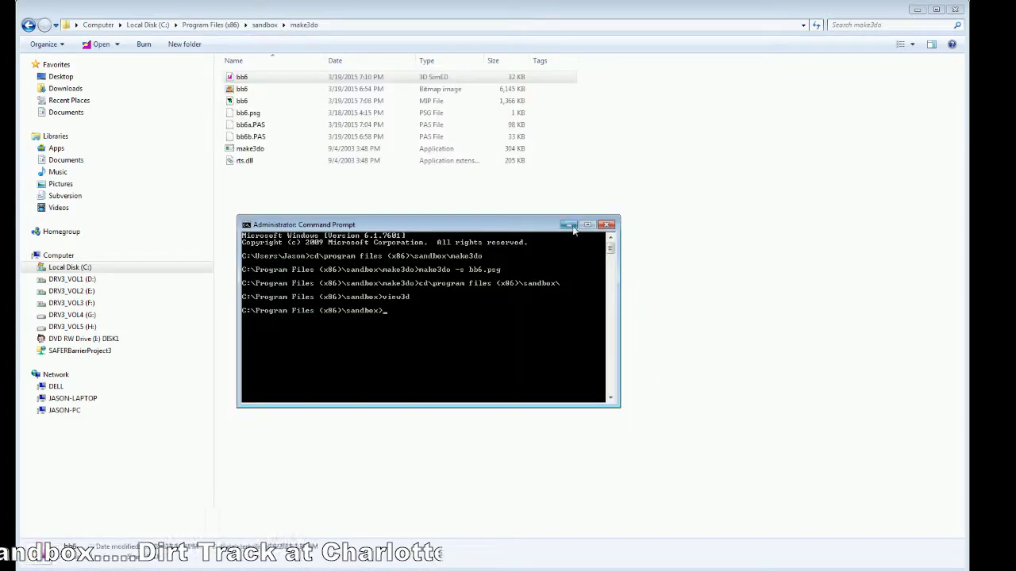
pyautogui.click(570, 225)
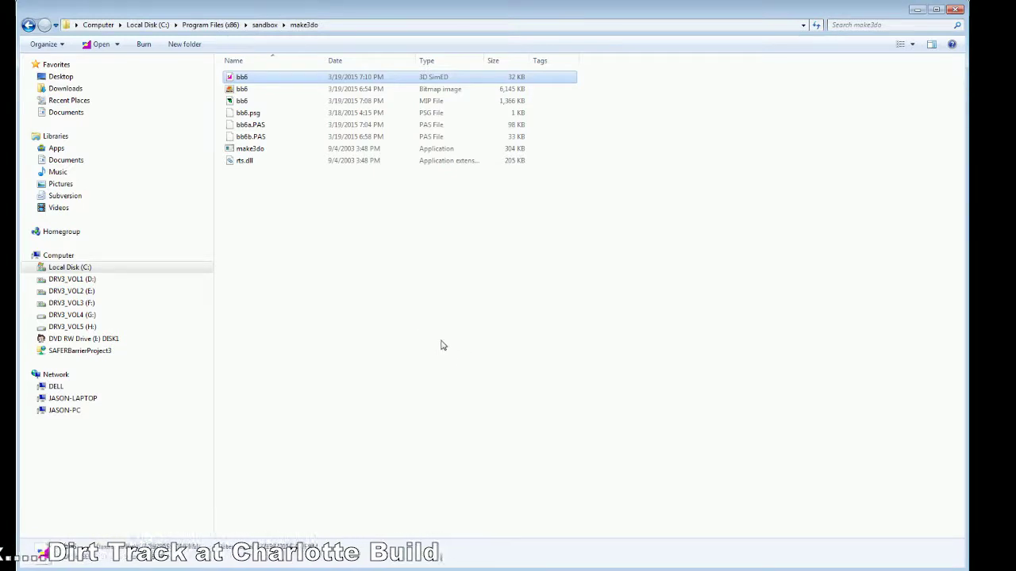
# Step: Select the bb6 3D SimED file in the make3do folder, leaving its name unedited
pyautogui.click(242, 77)
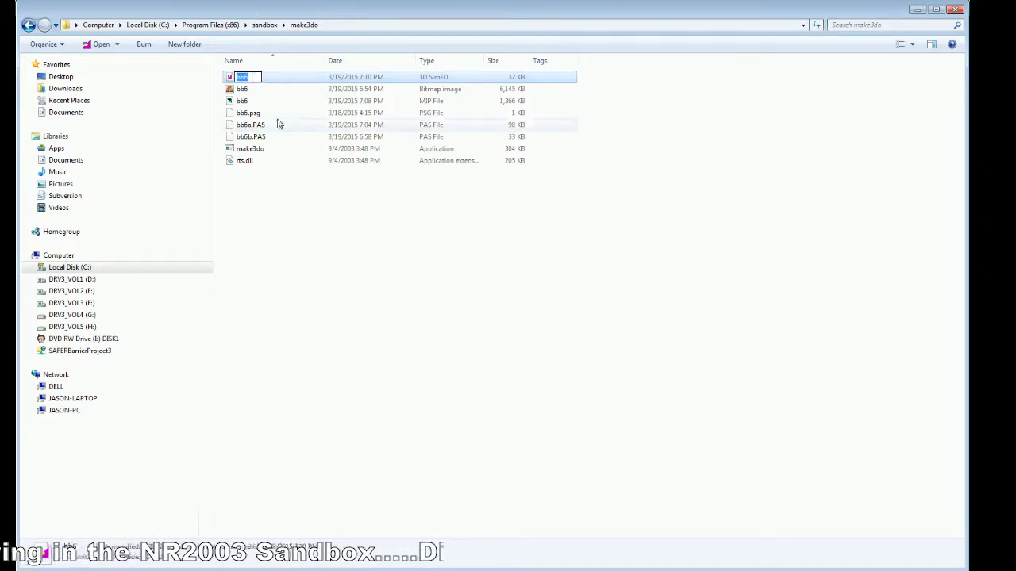
pyautogui.click(328, 240)
pyautogui.click(246, 77)
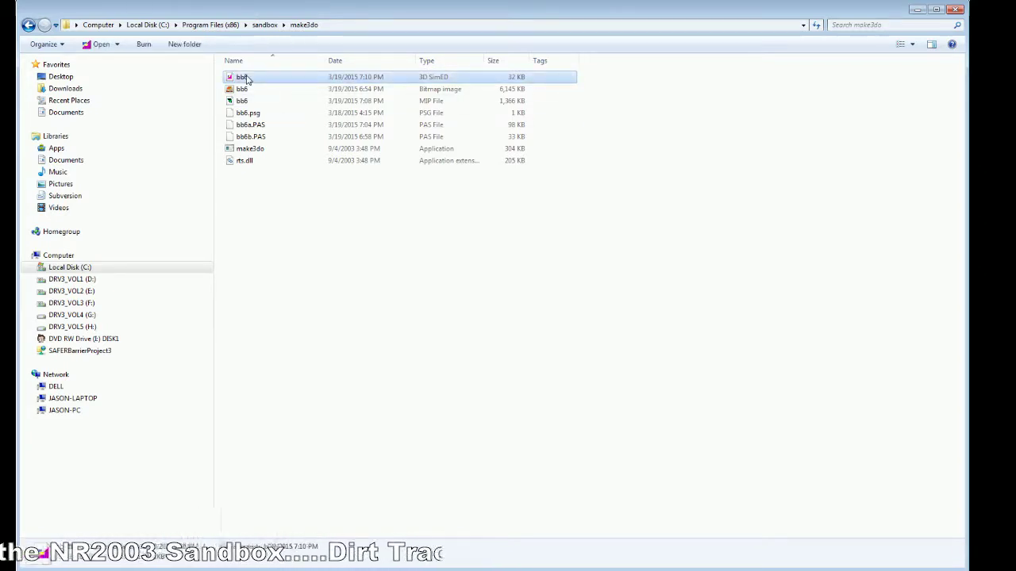
# Step: Copy the bb6 3DO file from the make3do folder into the billboards folder, replacing the existing file
pyautogui.rightClick(246, 77)
pyautogui.click(286, 261)
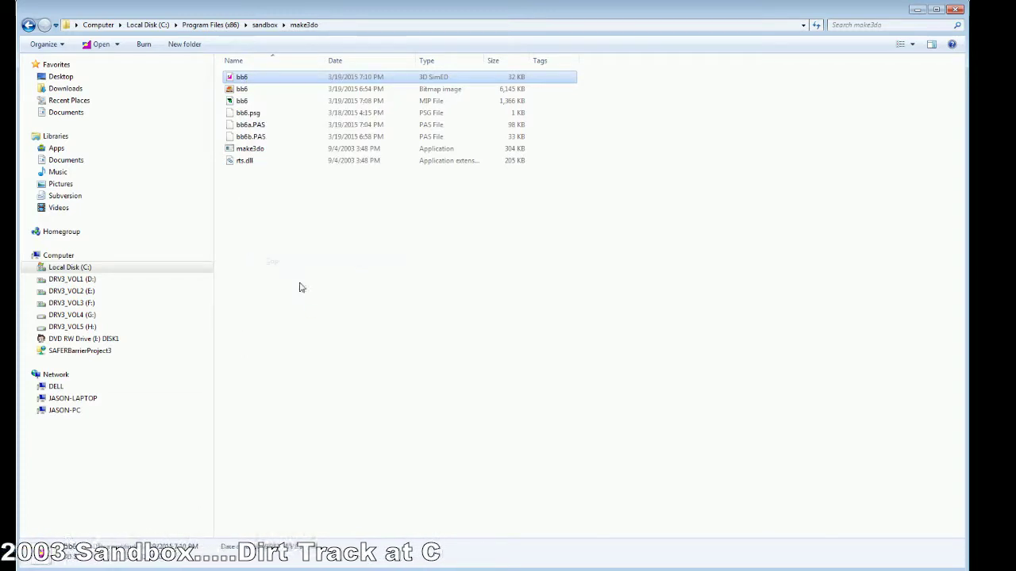
pyautogui.click(299, 288)
pyautogui.click(95, 564)
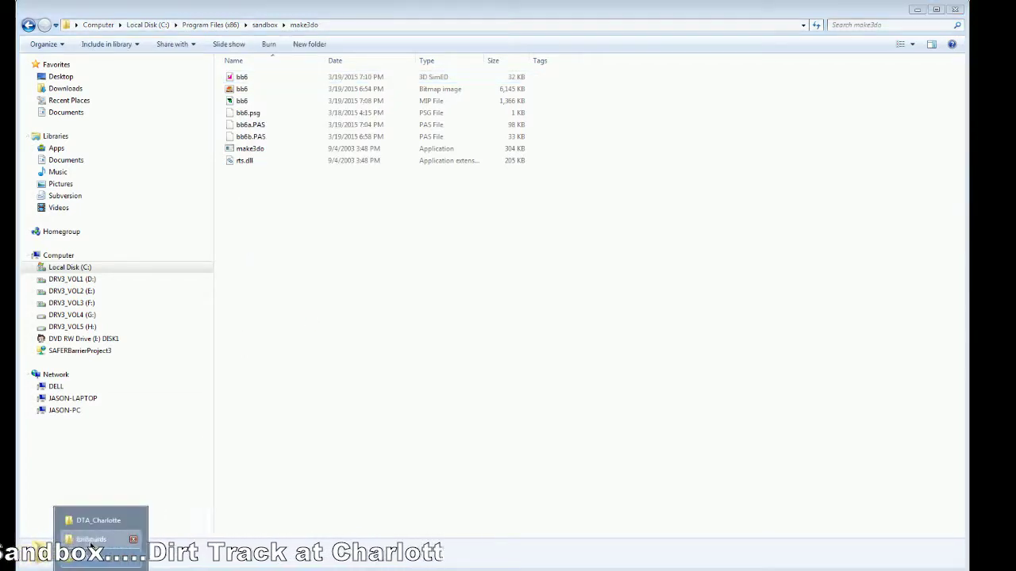
pyautogui.click(91, 540)
pyautogui.rightClick(341, 476)
pyautogui.click(377, 355)
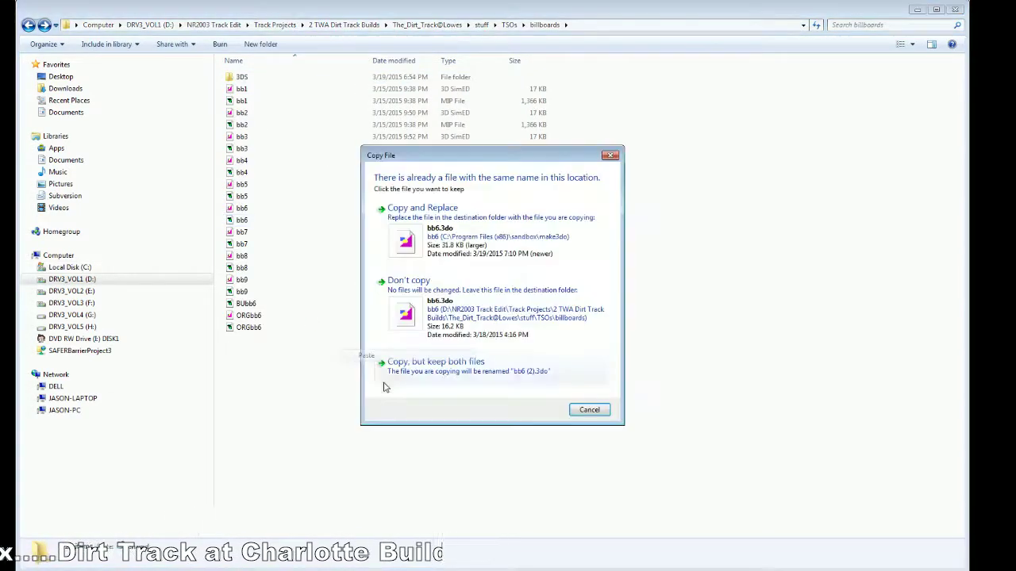
pyautogui.click(422, 209)
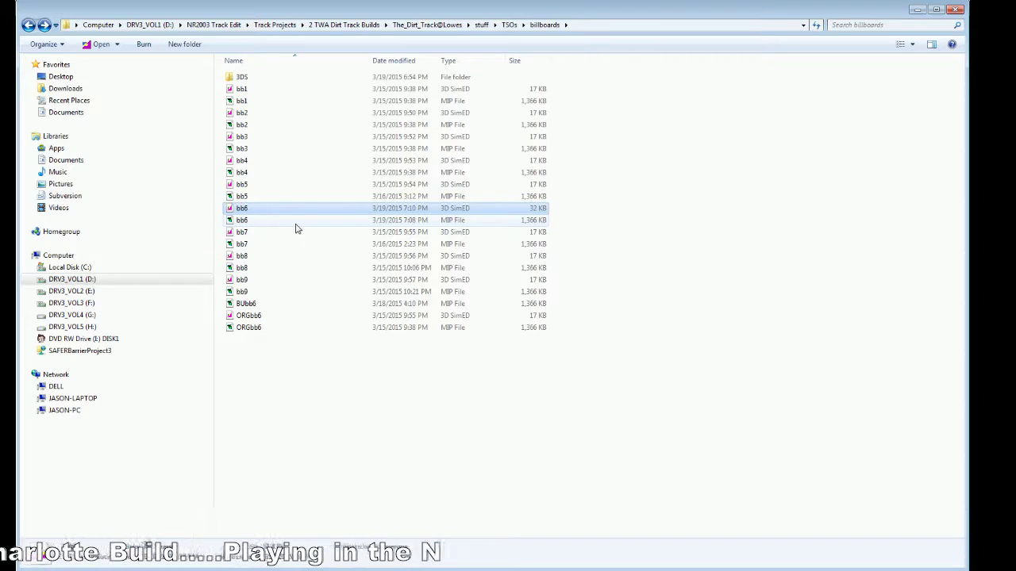
# Step: Copy both the bb6 3DO and bb6 MIP files from the billboards folder
pyautogui.keyDown('ctrl'); pyautogui.click(241, 220); pyautogui.keyUp('ctrl')
pyautogui.rightClick(240, 221)
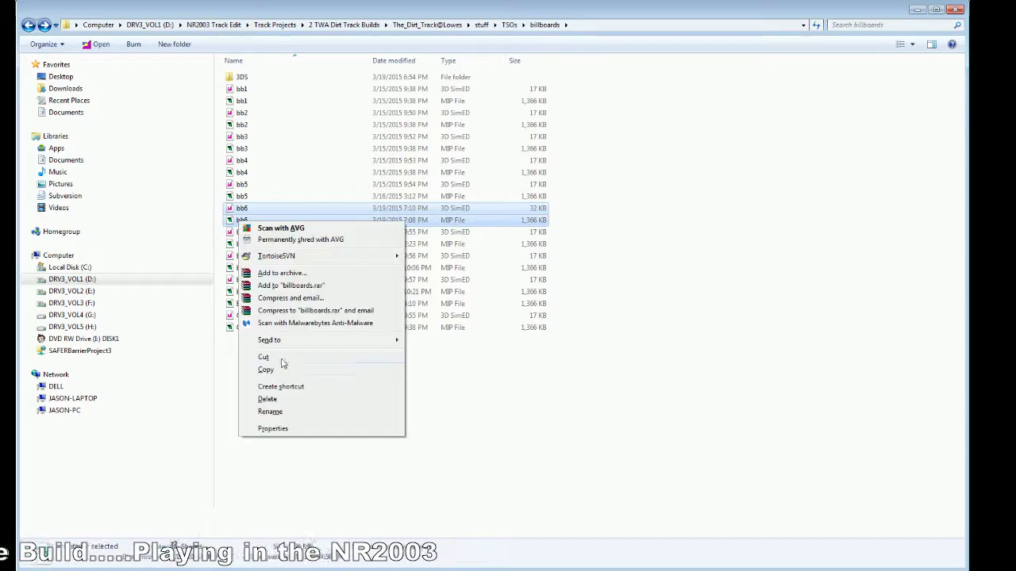
pyautogui.click(268, 370)
pyautogui.click(380, 417)
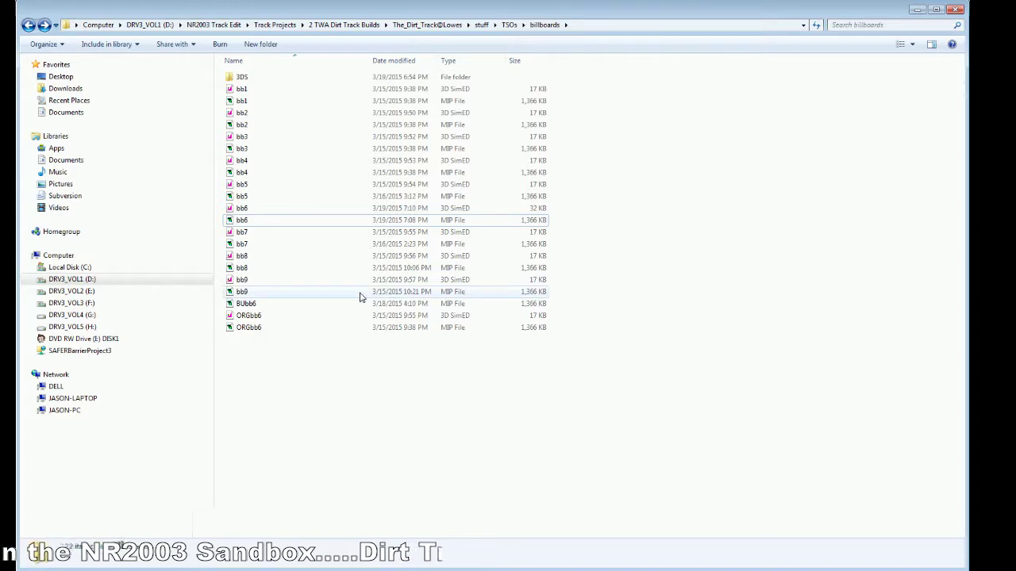
pyautogui.click(241, 211)
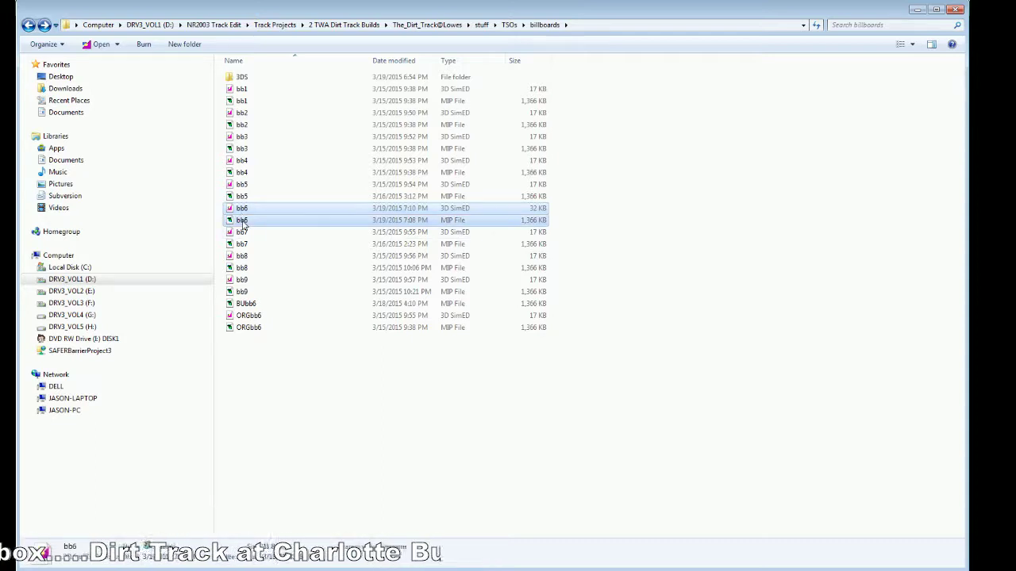
pyautogui.keyDown('ctrl'); pyautogui.click(242, 219); pyautogui.keyUp('ctrl')
pyautogui.rightClick(243, 221)
pyautogui.click(270, 369)
pyautogui.click(349, 442)
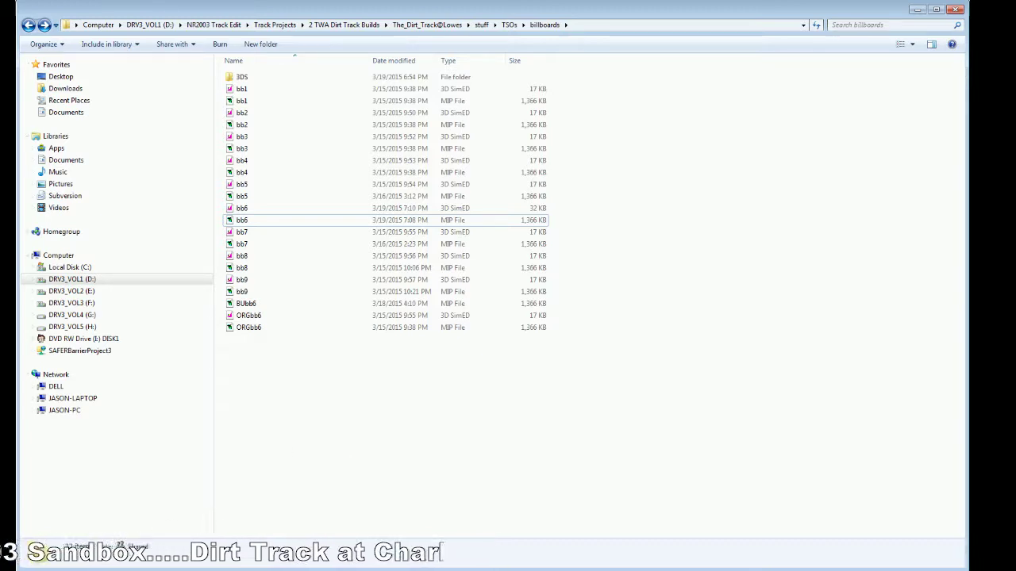
# Step: Paste the copied bb6 files into the DTA_Charlotte track folder, replacing the existing bb6.mip and bb6.3do
pyautogui.moveTo(38, 556)
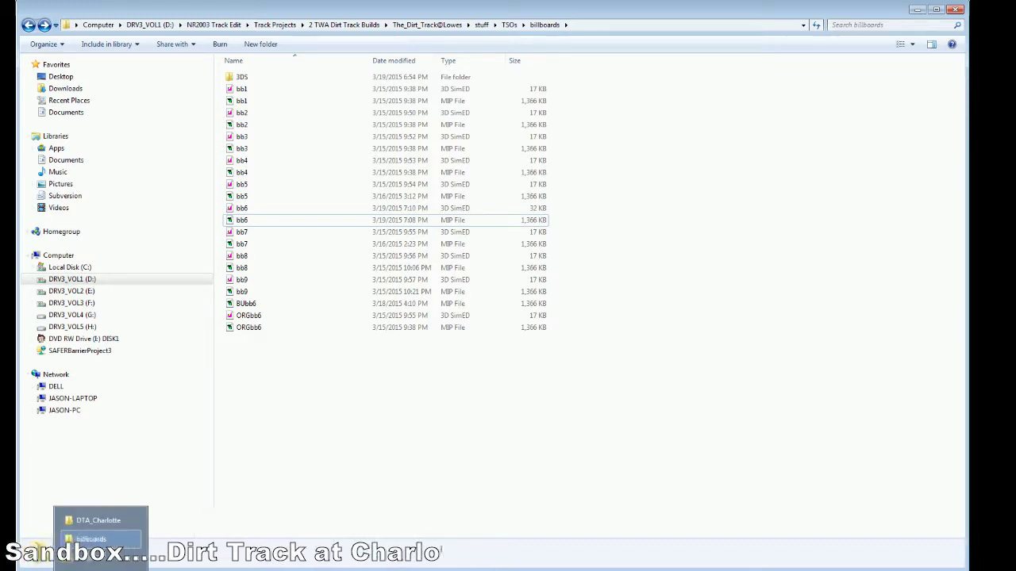
pyautogui.click(98, 521)
pyautogui.rightClick(398, 447)
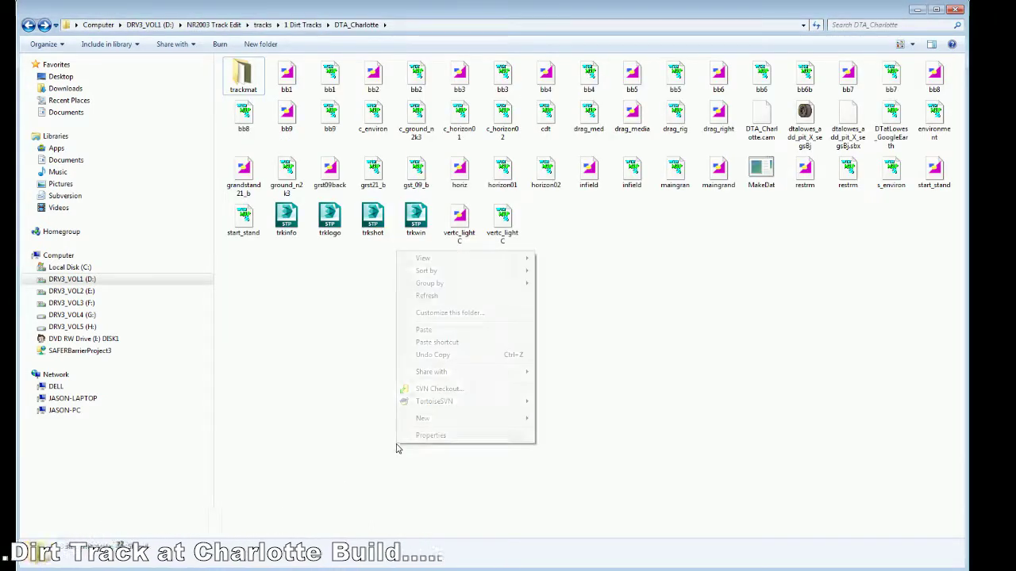
pyautogui.click(433, 332)
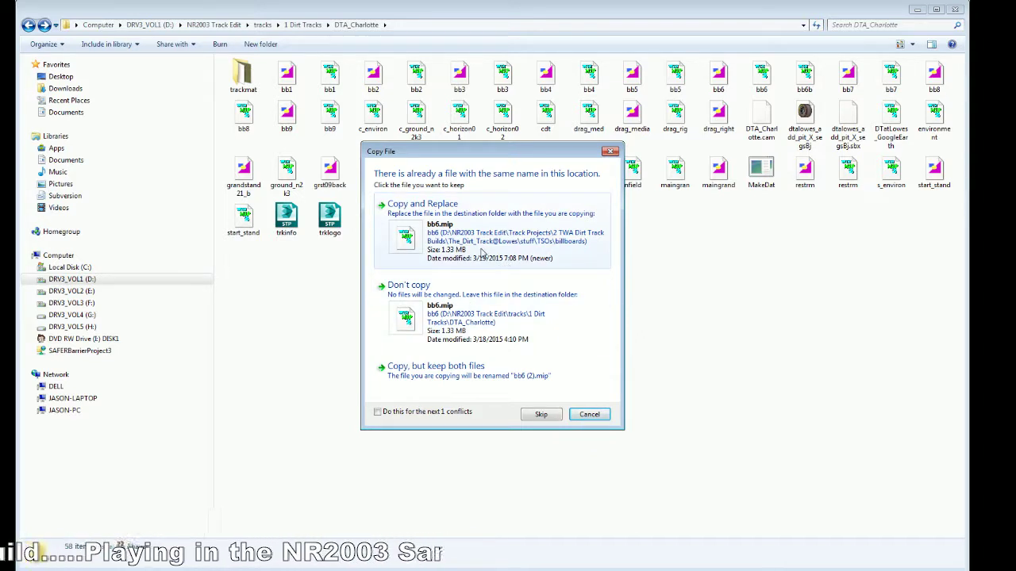
pyautogui.click(542, 414)
pyautogui.click(543, 414)
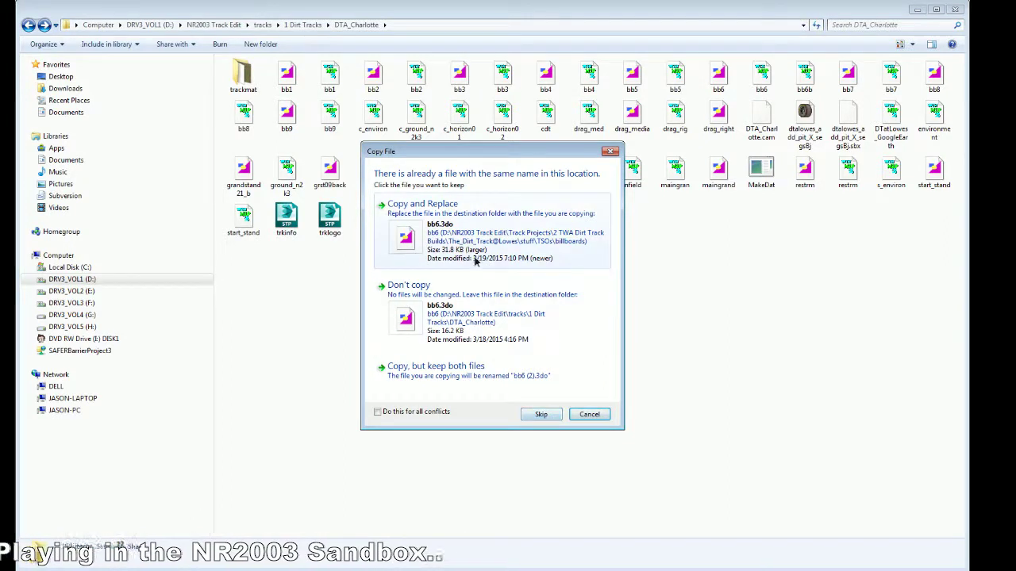
pyautogui.click(543, 414)
pyautogui.click(499, 419)
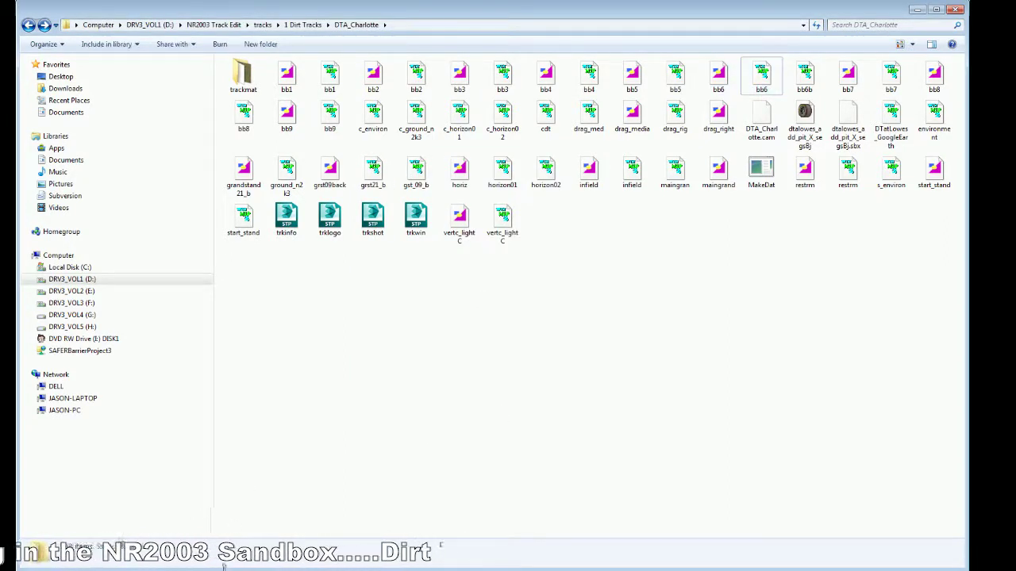
# Step: Switch to Sandbox, start a new track and reopen dtalowes_add_pit_X_segsBj to reload its objects
pyautogui.moveTo(206, 559)
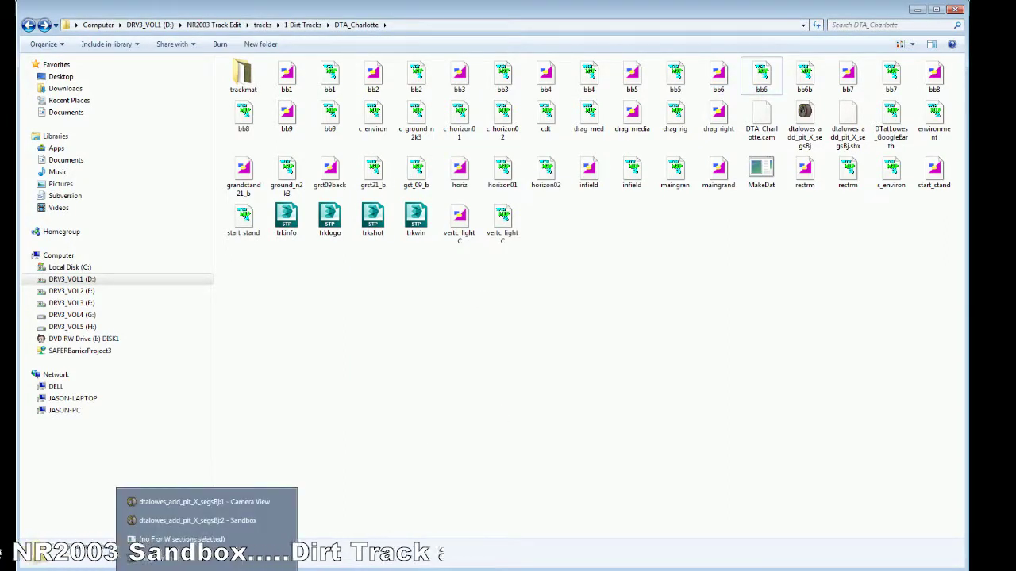
pyautogui.click(238, 520)
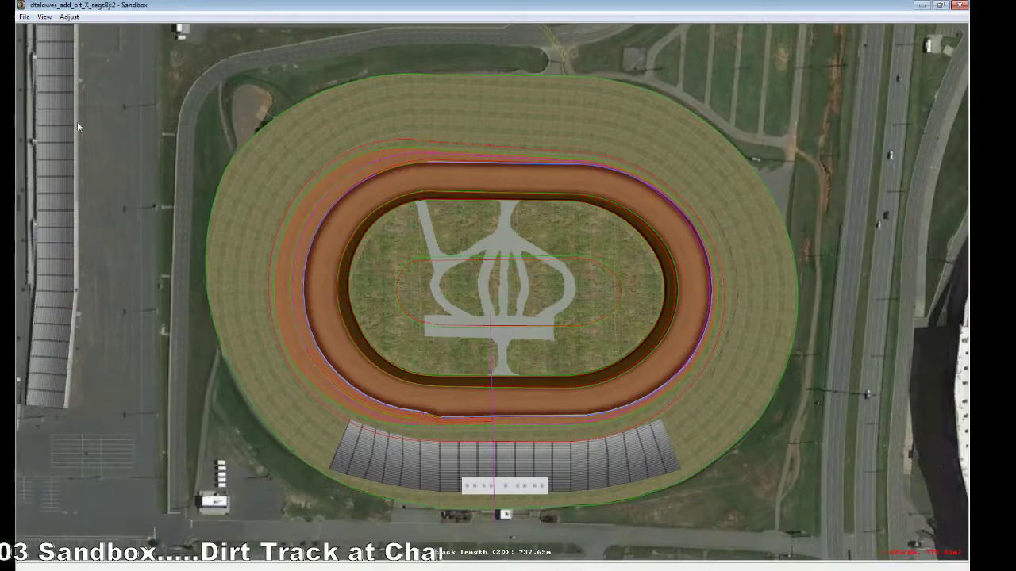
pyautogui.click(24, 17)
pyautogui.click(39, 30)
pyautogui.click(24, 17)
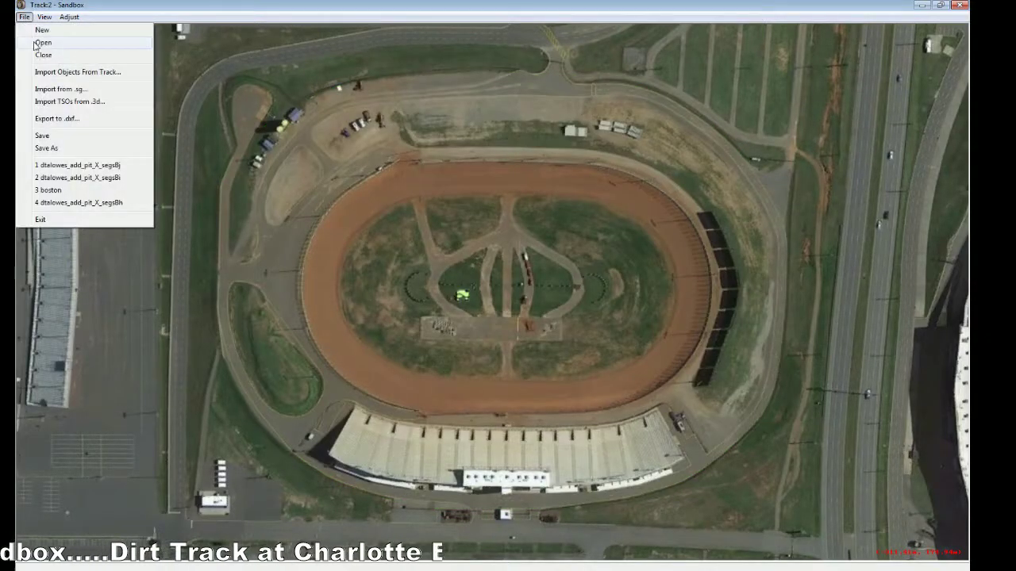
pyautogui.click(43, 42)
pyautogui.click(431, 273)
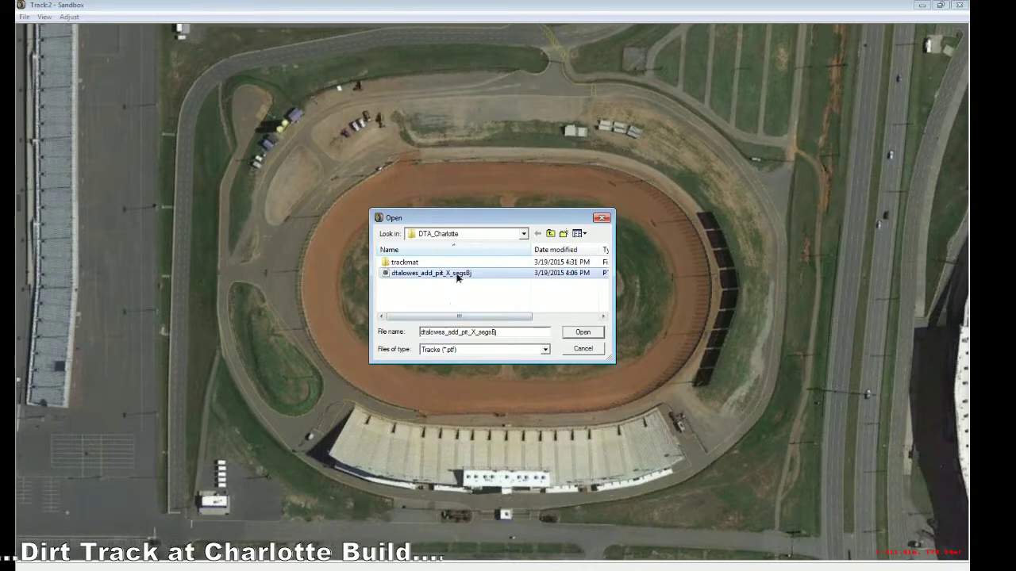
pyautogui.click(576, 334)
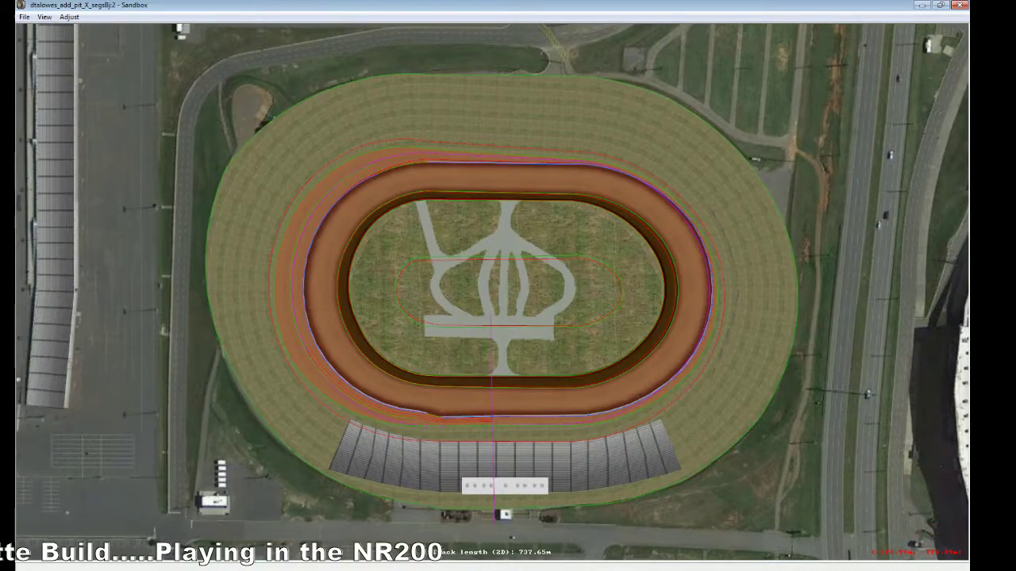
# Step: Switch to the Camera View and move the camera up to the scoreboard billboard beyond the outside wall for inspection
pyautogui.click(207, 566)
pyautogui.click(235, 506)
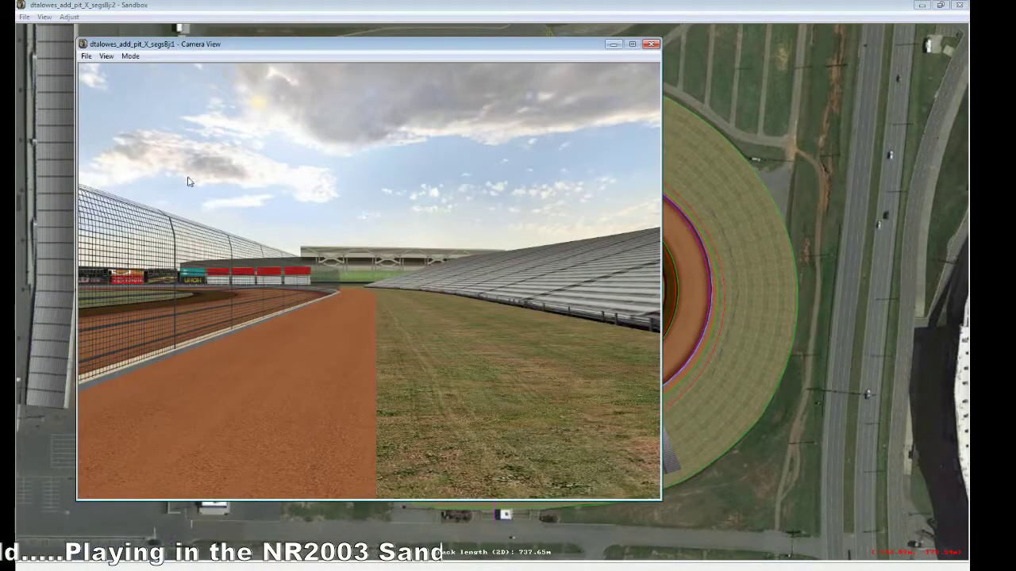
pyautogui.click(130, 56)
pyautogui.click(146, 81)
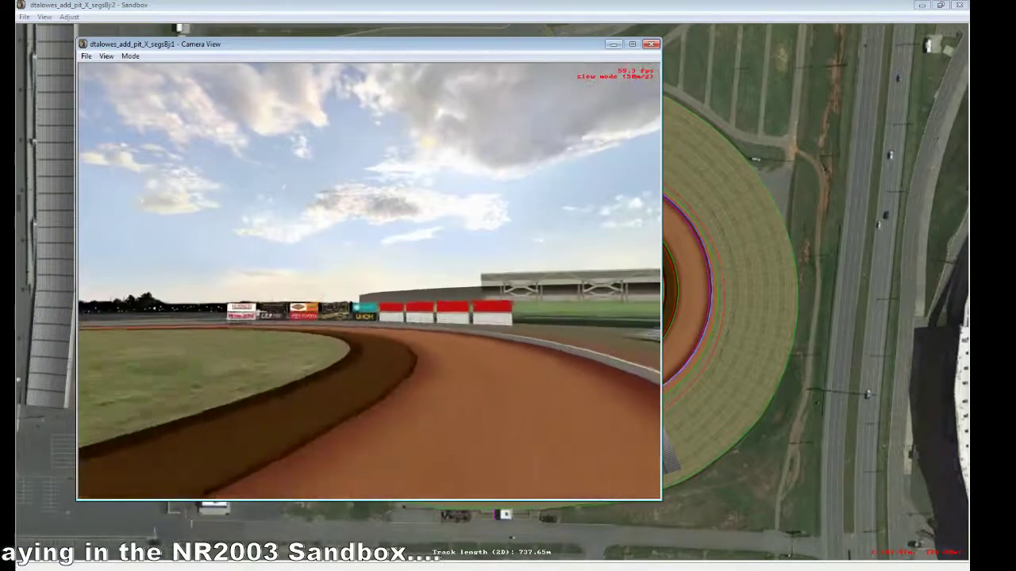
pyautogui.press('Up')
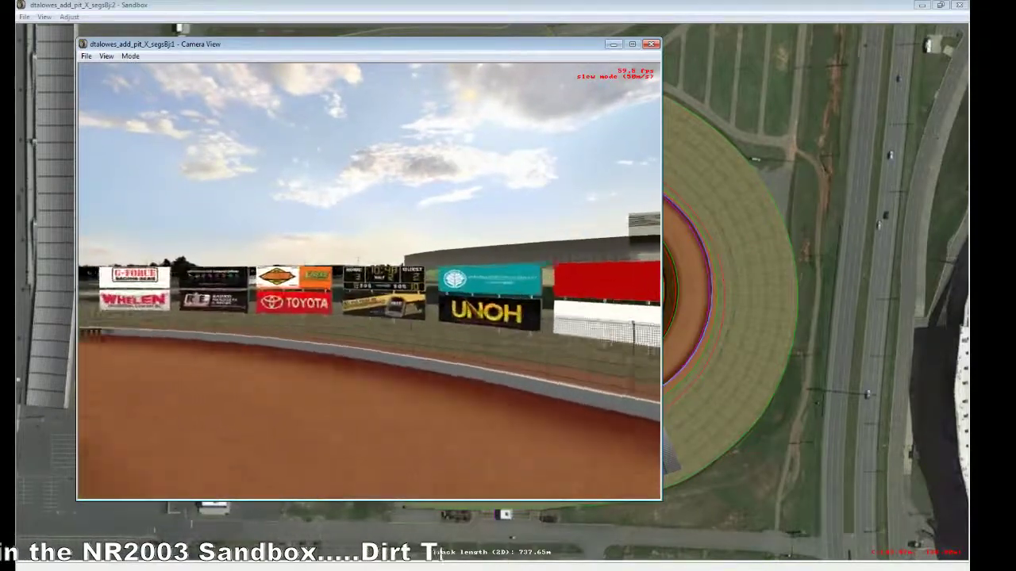
pyautogui.press('Left')
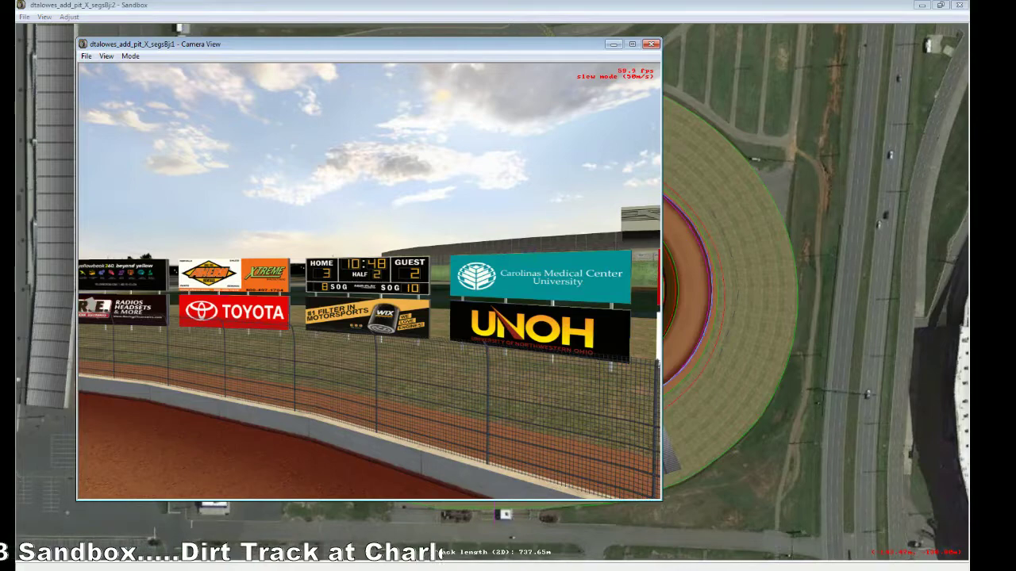
pyautogui.press('Right')
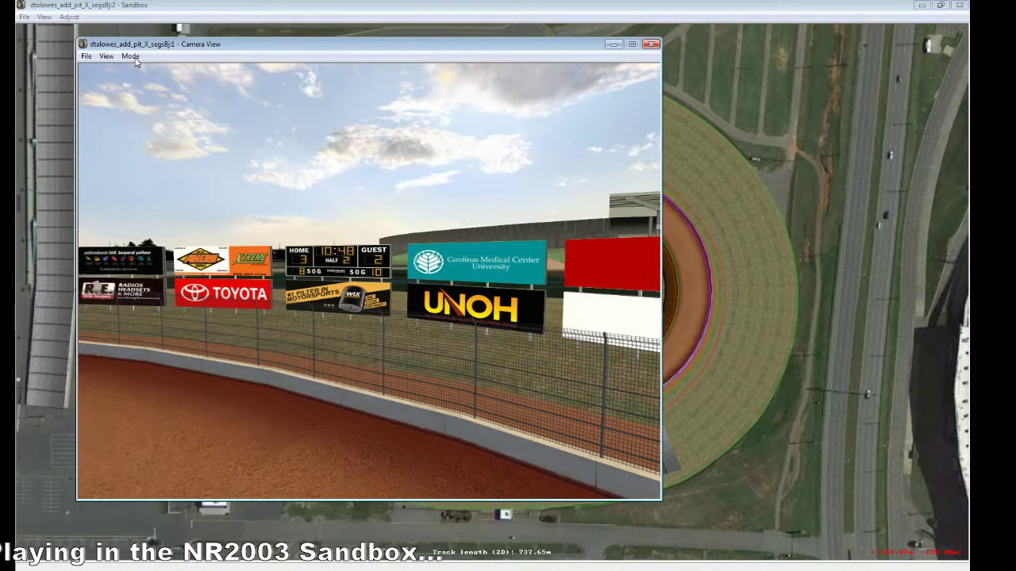
# Step: Set the state variable Weekend to 0 and check the scoreboard billboard in the Camera View
pyautogui.click(217, 14)
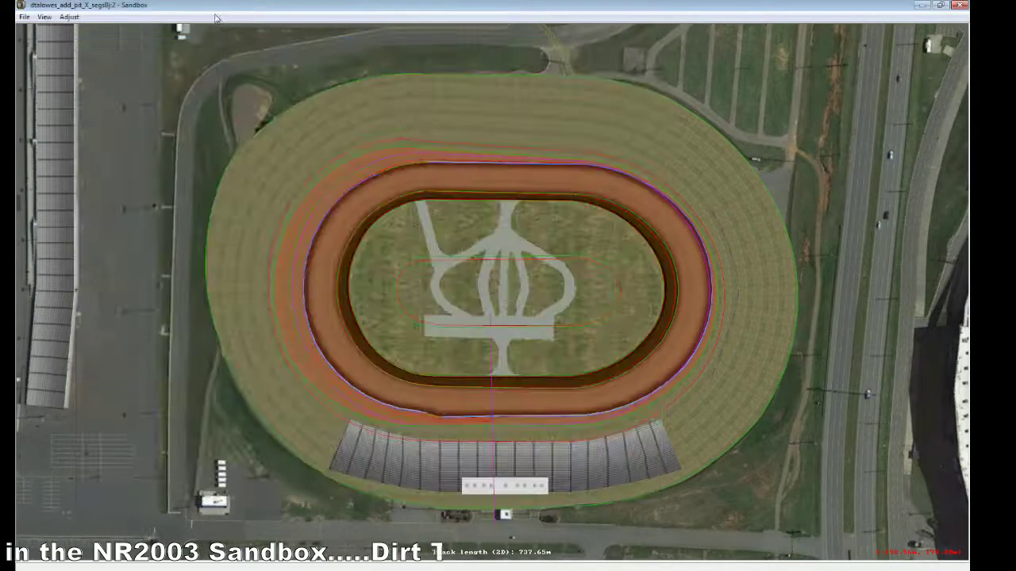
pyautogui.click(44, 17)
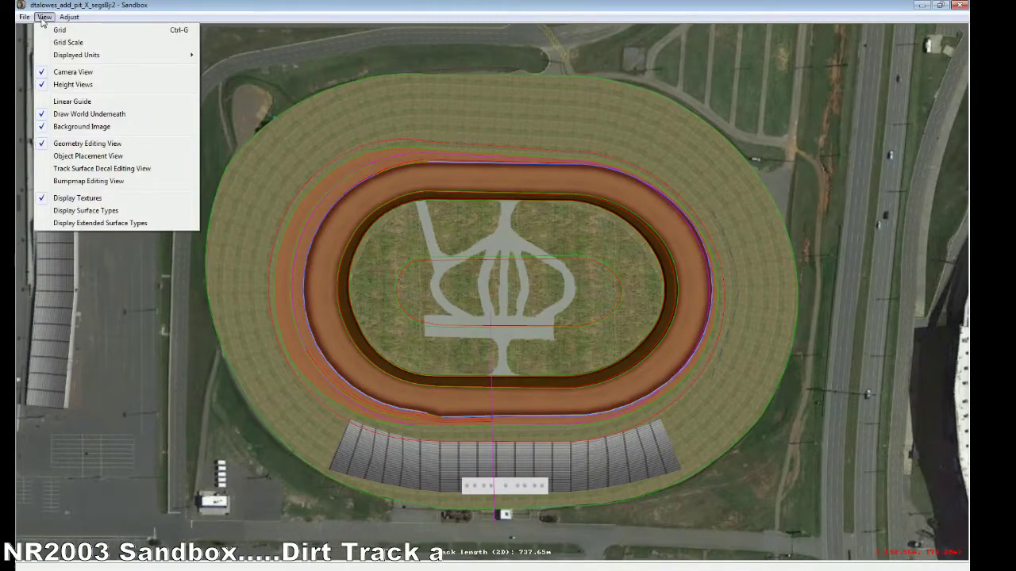
pyautogui.moveTo(69, 16)
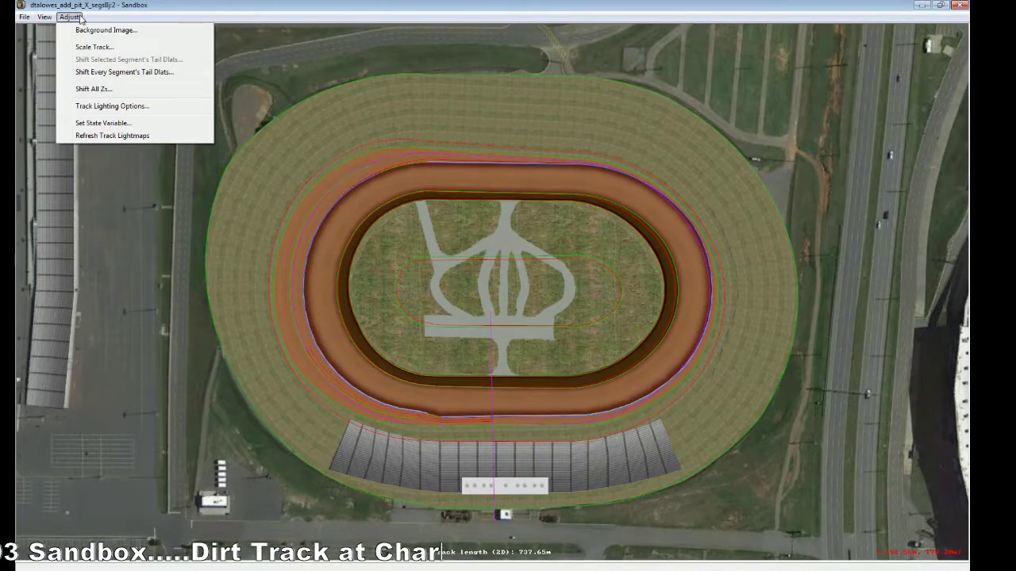
pyautogui.click(119, 124)
pyautogui.press('Tab')
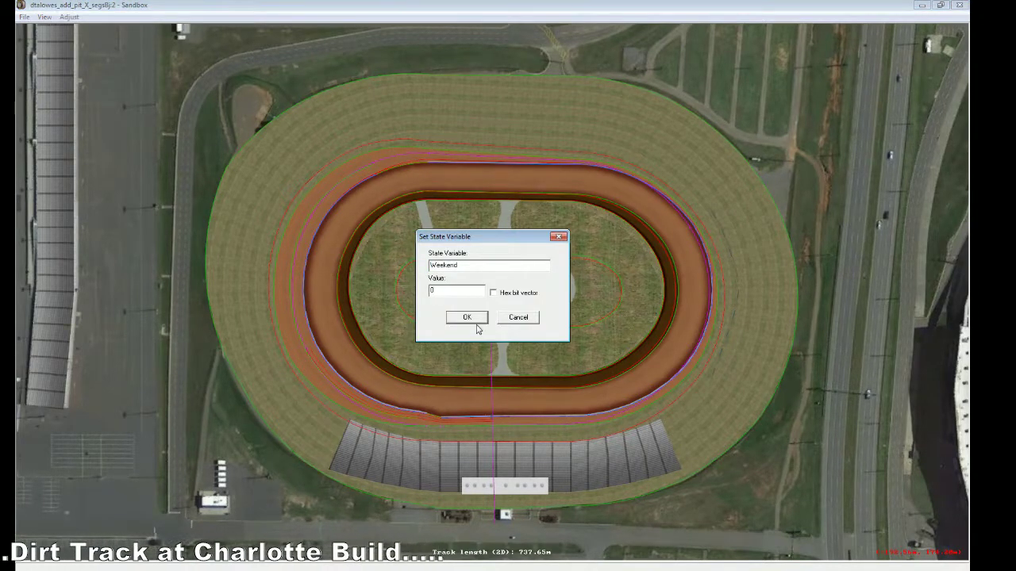
pyautogui.click(468, 319)
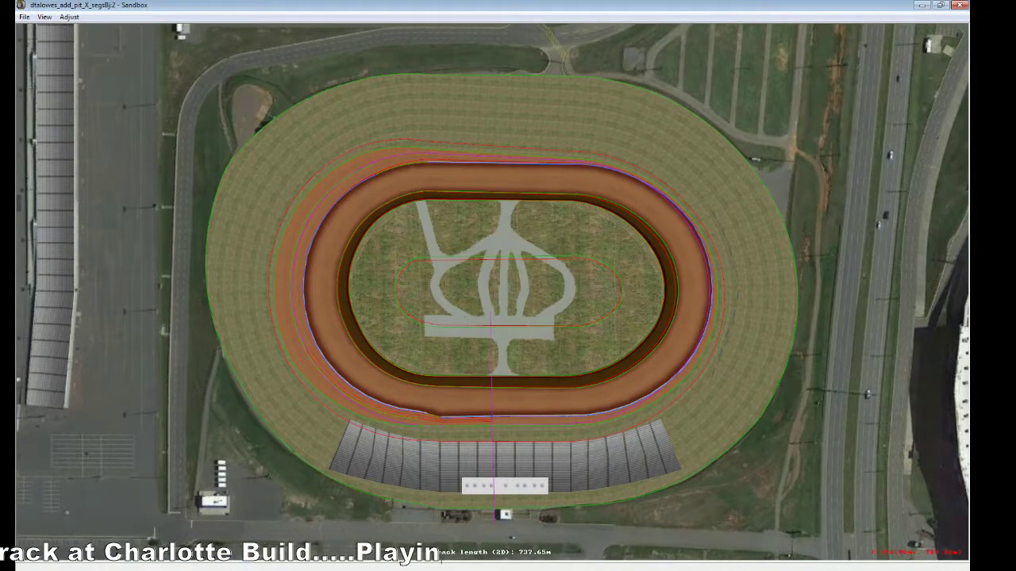
pyautogui.click(237, 503)
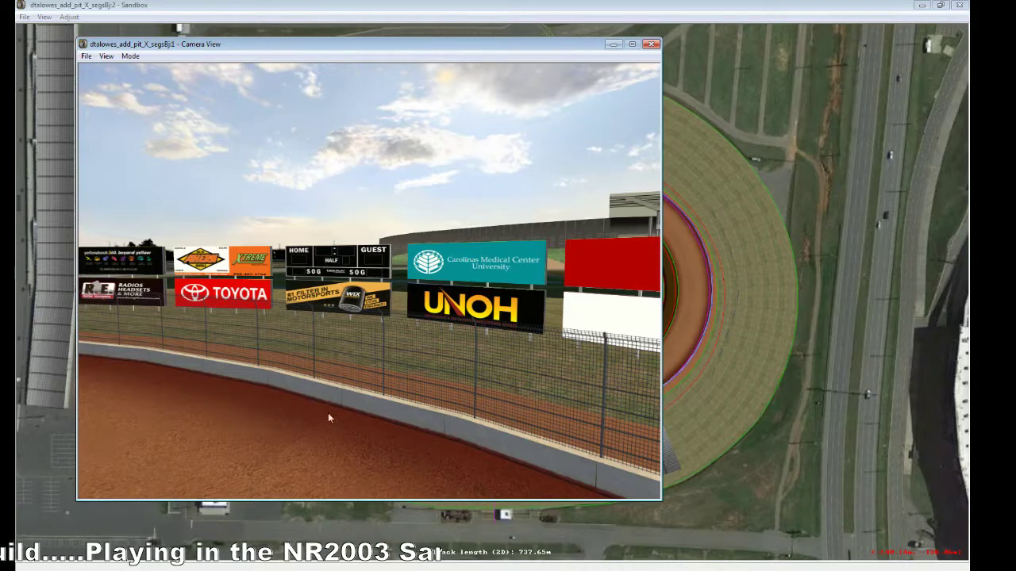
# Step: Set the state variable Population to 0 for the track
pyautogui.click(254, 567)
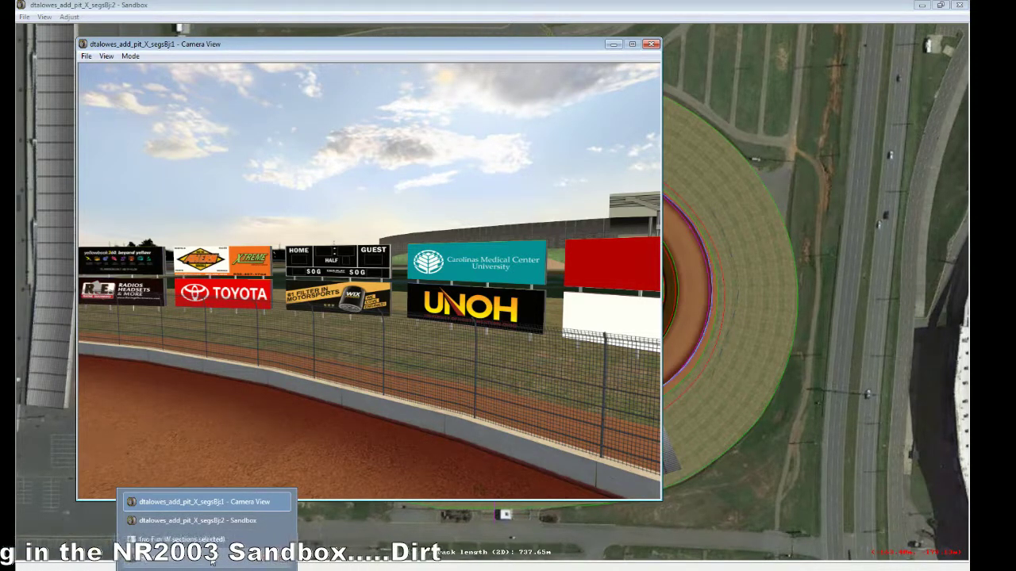
pyautogui.click(69, 17)
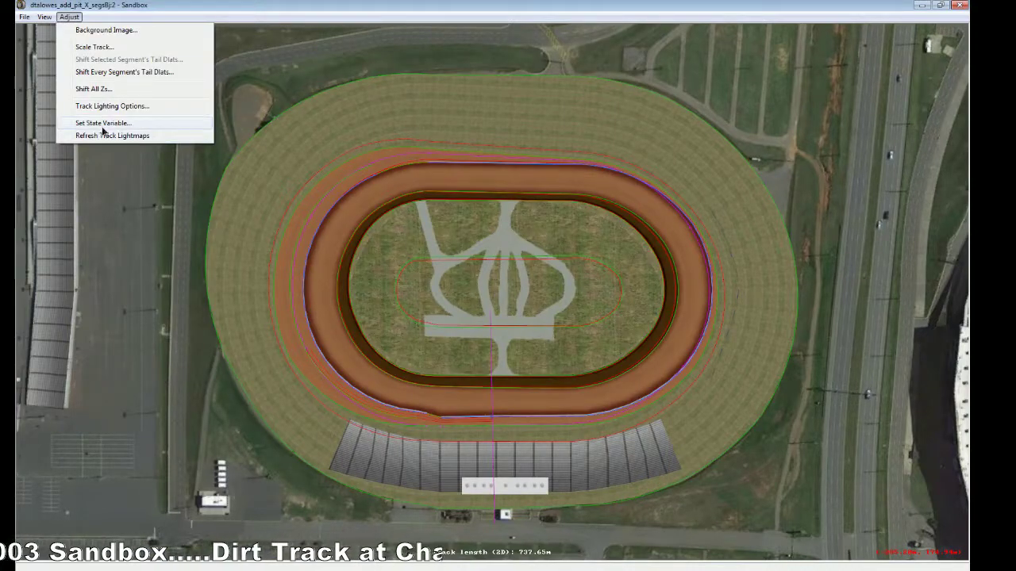
pyautogui.click(102, 124)
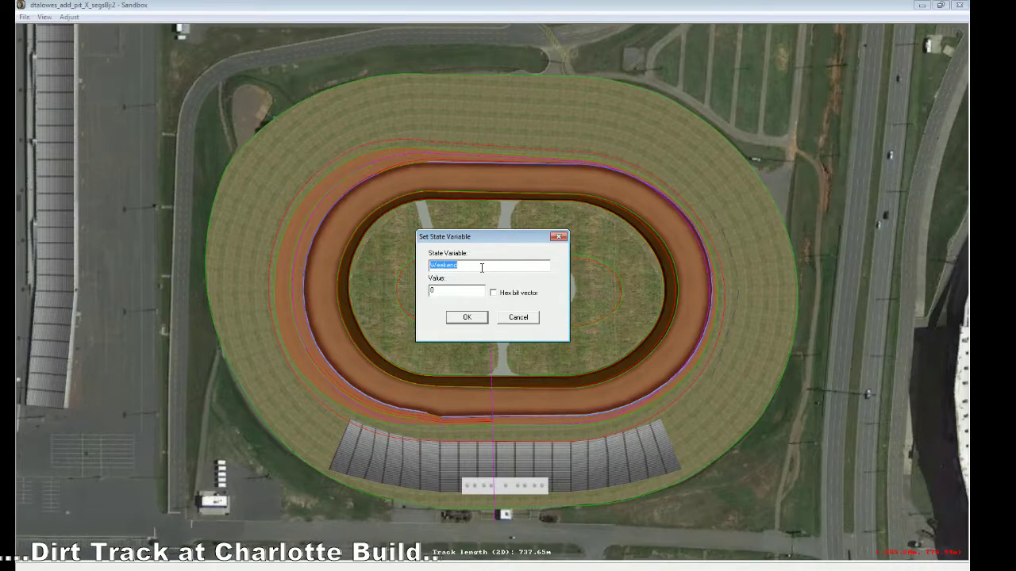
pyautogui.press('BackSpace')
pyautogui.write('Po')
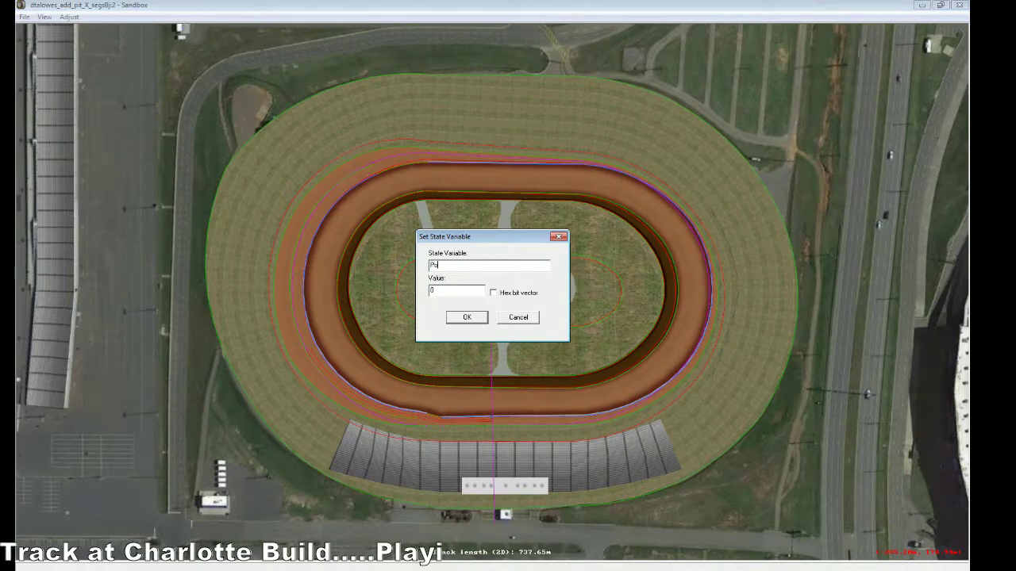
pyautogui.write('pulation')
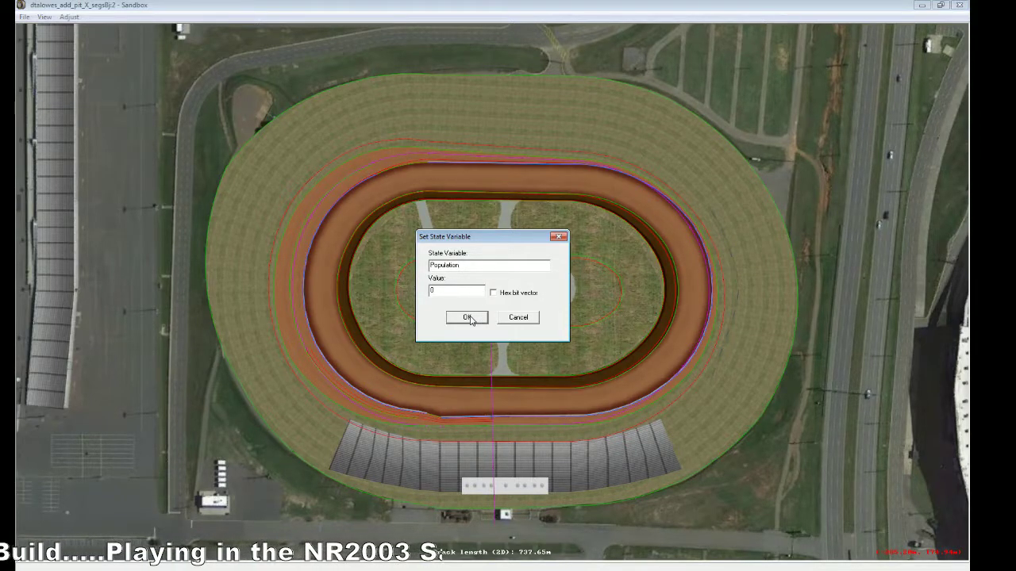
pyautogui.click(468, 318)
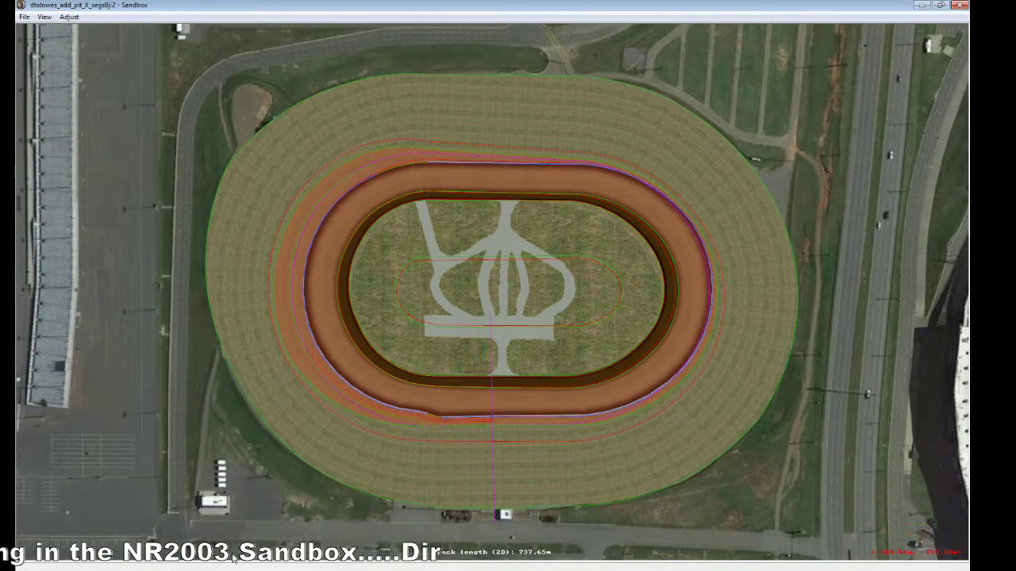
# Step: Check the scoreboard billboard in the Camera View and return to the main track window
pyautogui.moveTo(206, 568)
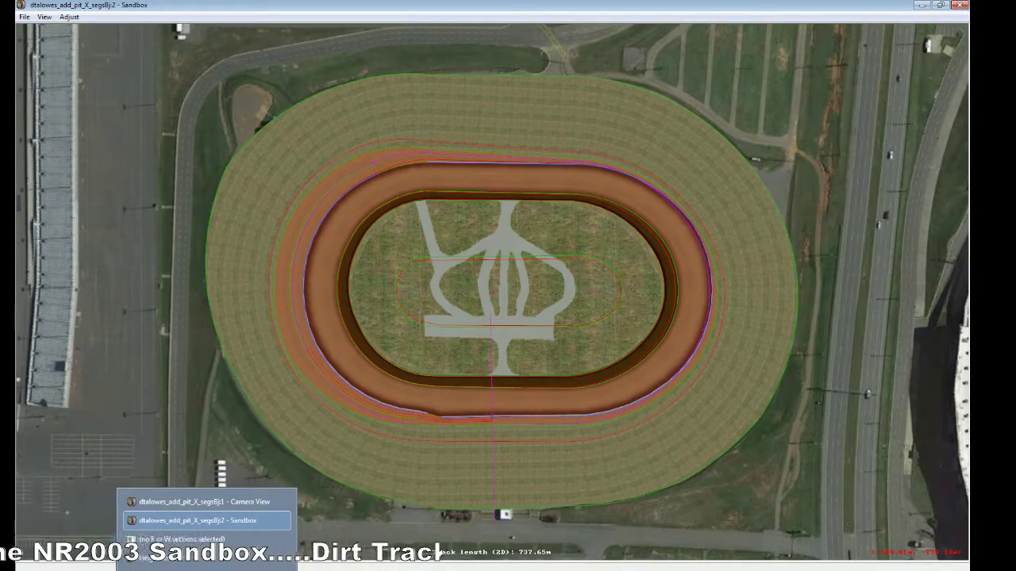
pyautogui.click(204, 501)
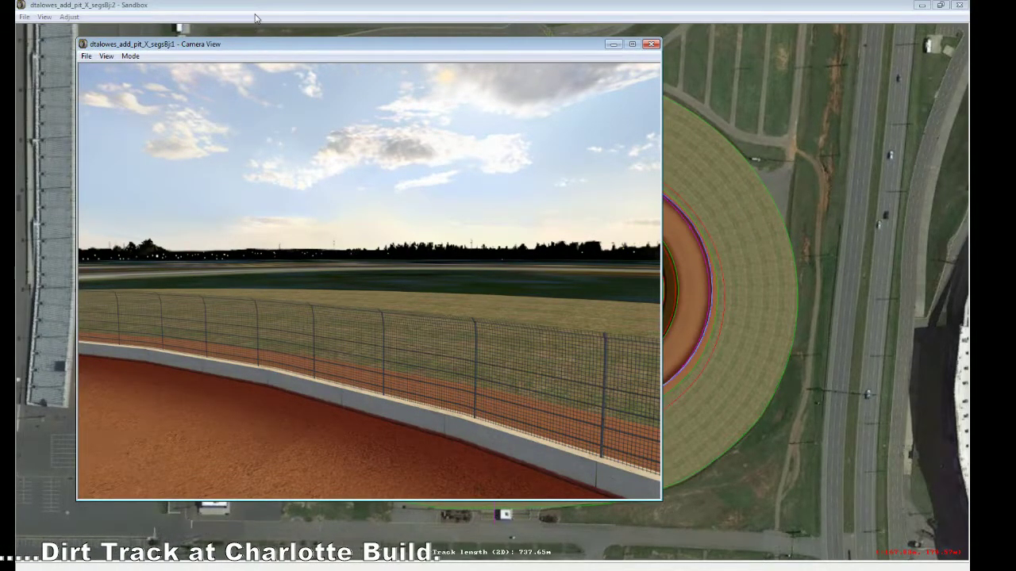
pyautogui.click(207, 567)
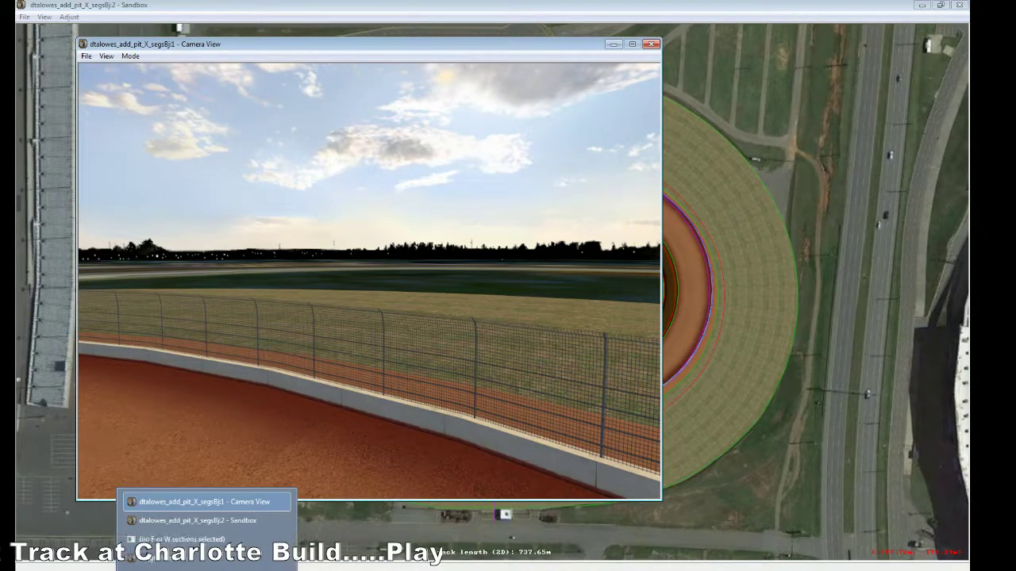
pyautogui.click(198, 521)
# Step: Raise the state variable Population above 0 and check the billboards in the Camera View
pyautogui.click(69, 17)
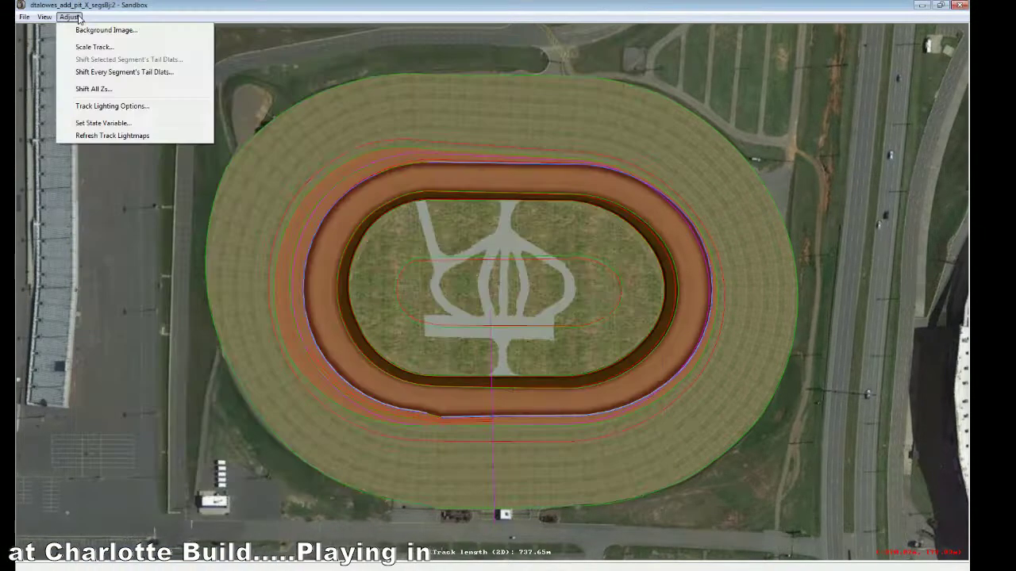
pyautogui.click(103, 123)
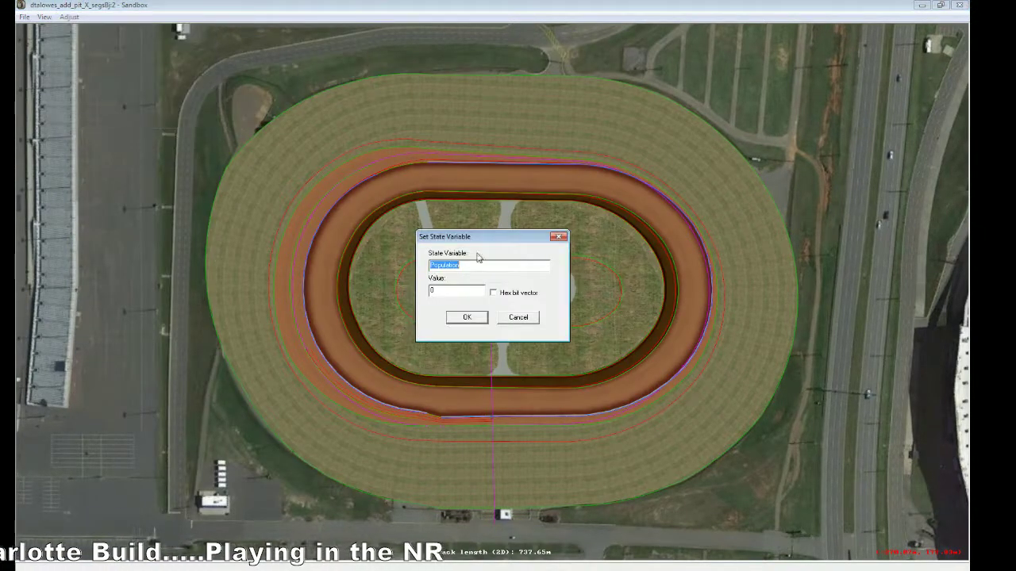
pyautogui.click(455, 292)
pyautogui.press('BackSpace')
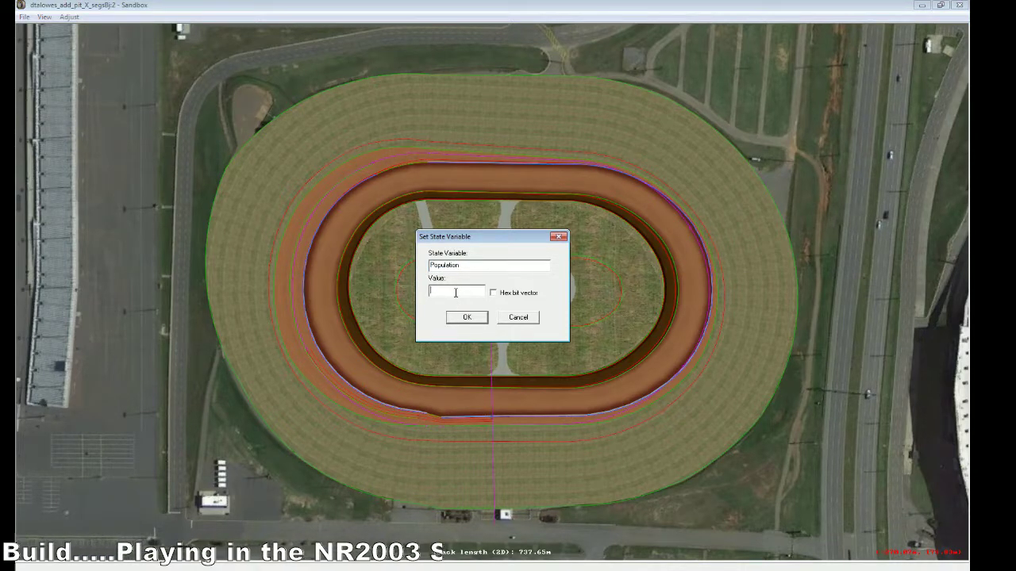
pyautogui.click(466, 318)
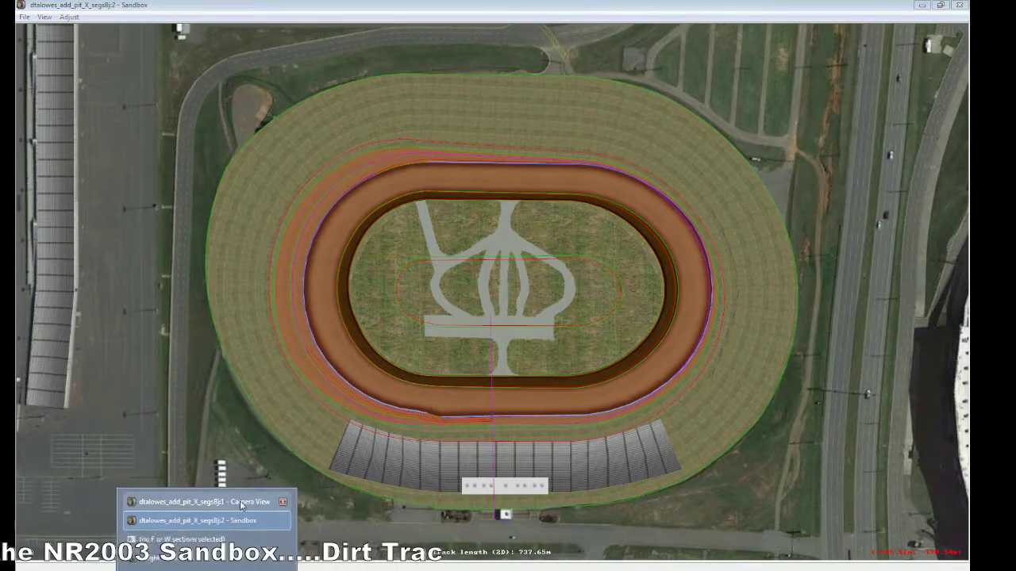
pyautogui.click(204, 493)
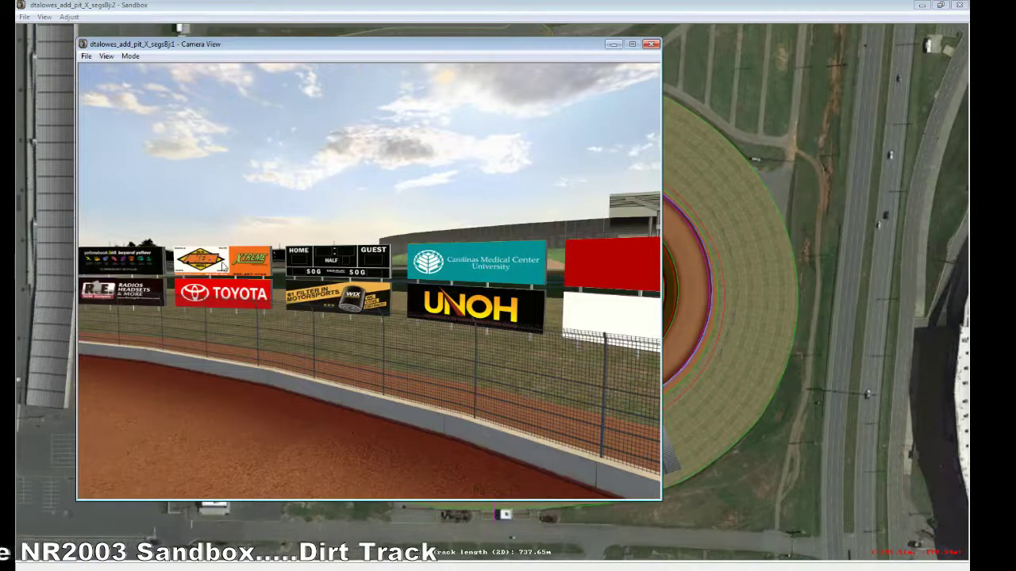
# Step: Fly the camera around the track to examine the billboards, the main grandstand and its Dirt Track at Charlotte press box
pyautogui.click(152, 82)
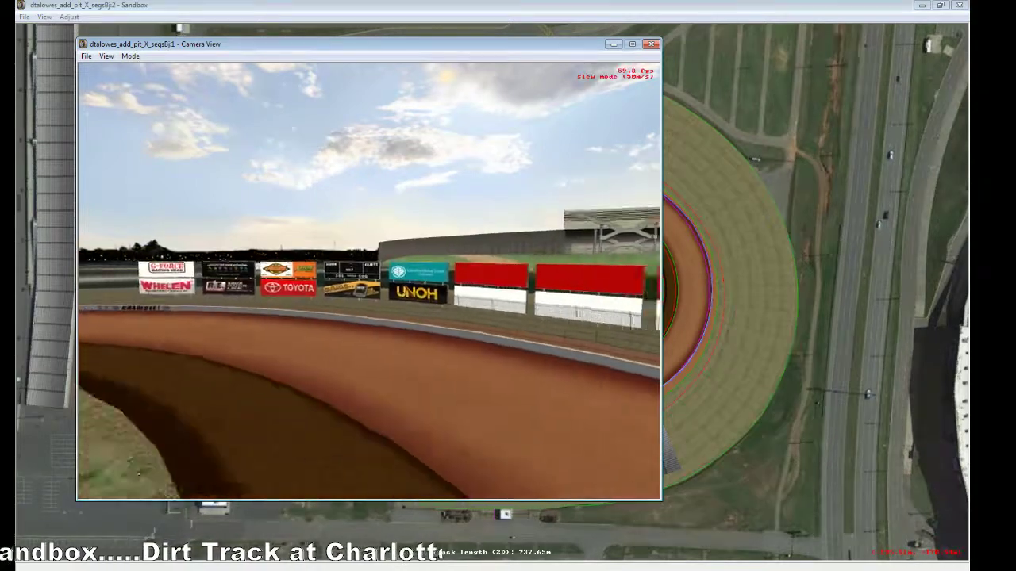
pyautogui.press('Right')
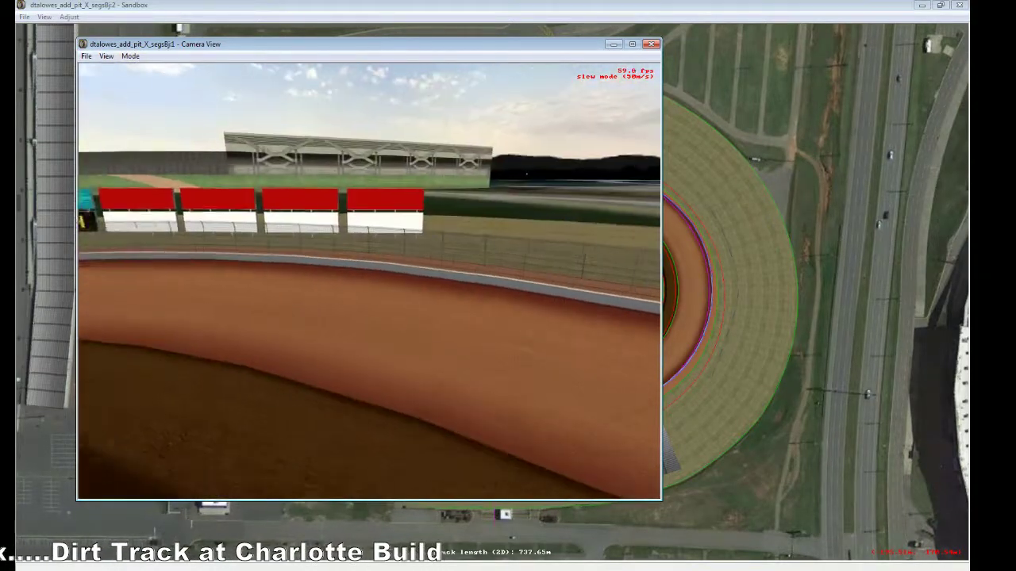
pyautogui.press('Right')
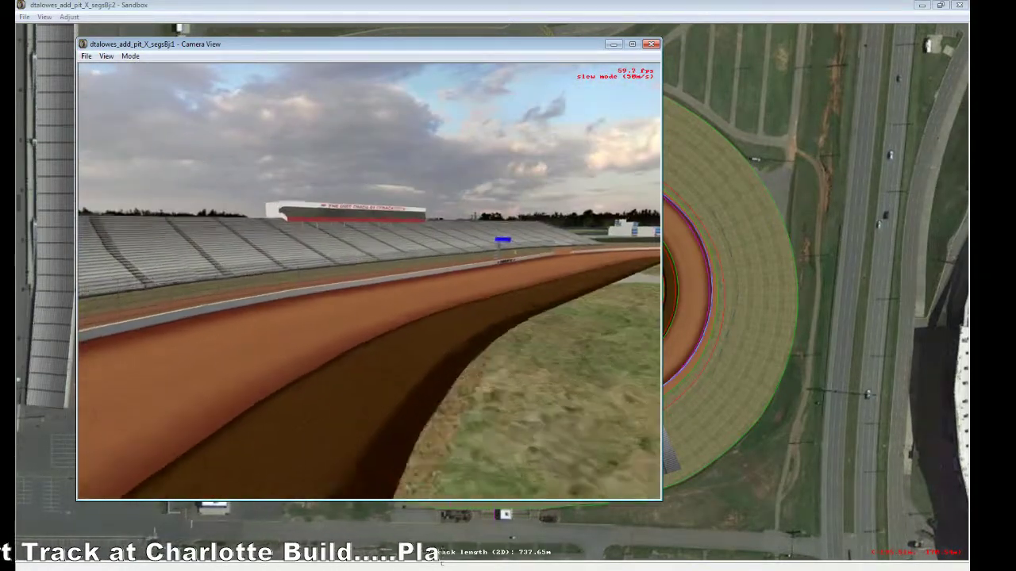
pyautogui.press('Right')
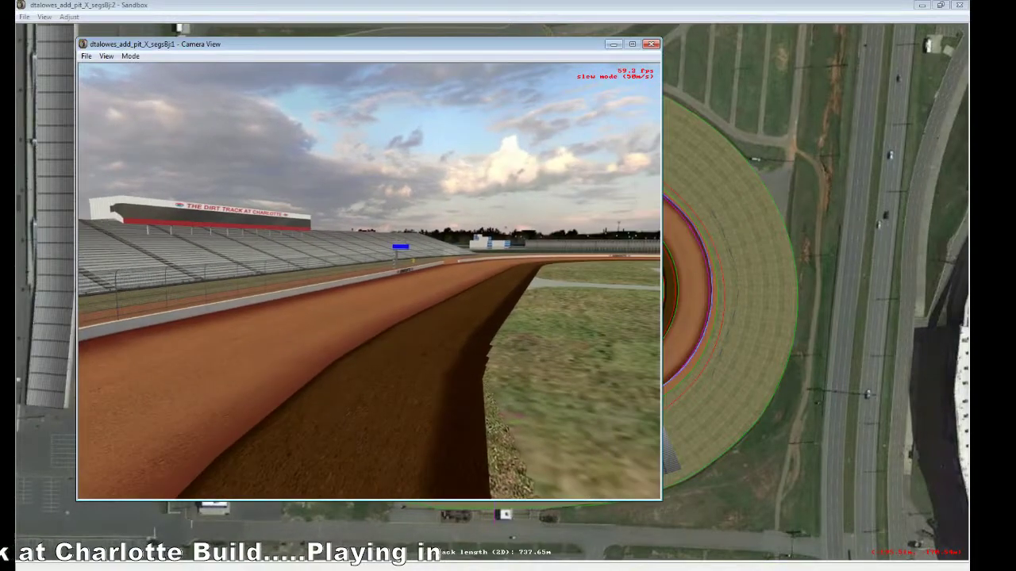
pyautogui.press('Right')
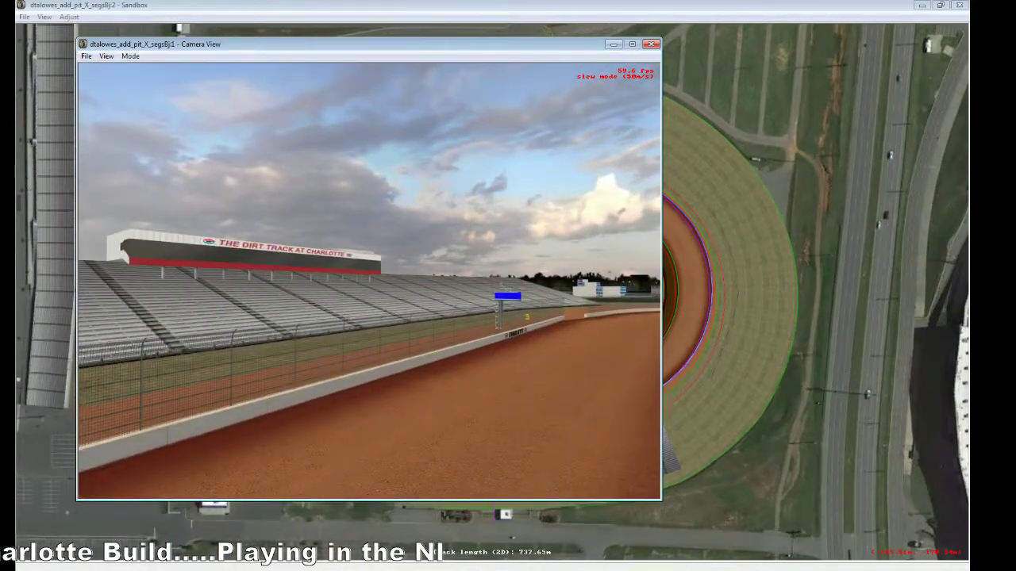
pyautogui.press('Left')
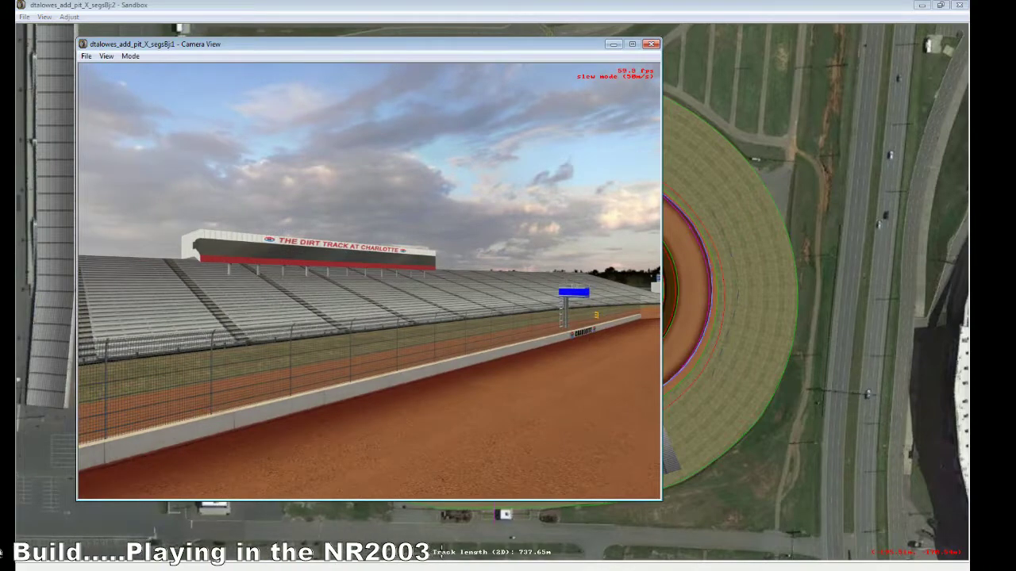
pyautogui.press('Left')
pyautogui.press('Up')
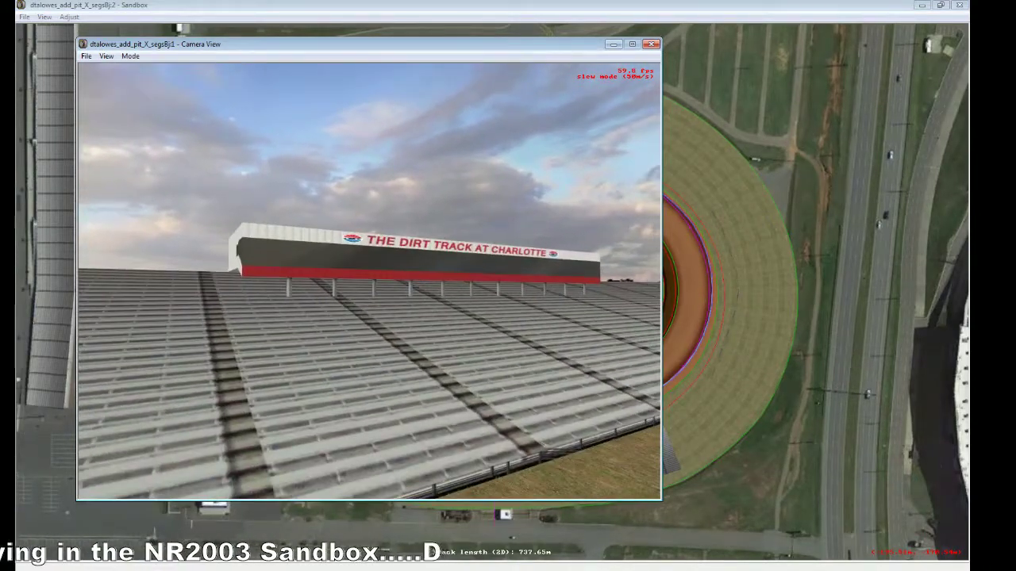
pyautogui.press('Up')
pyautogui.press('Left')
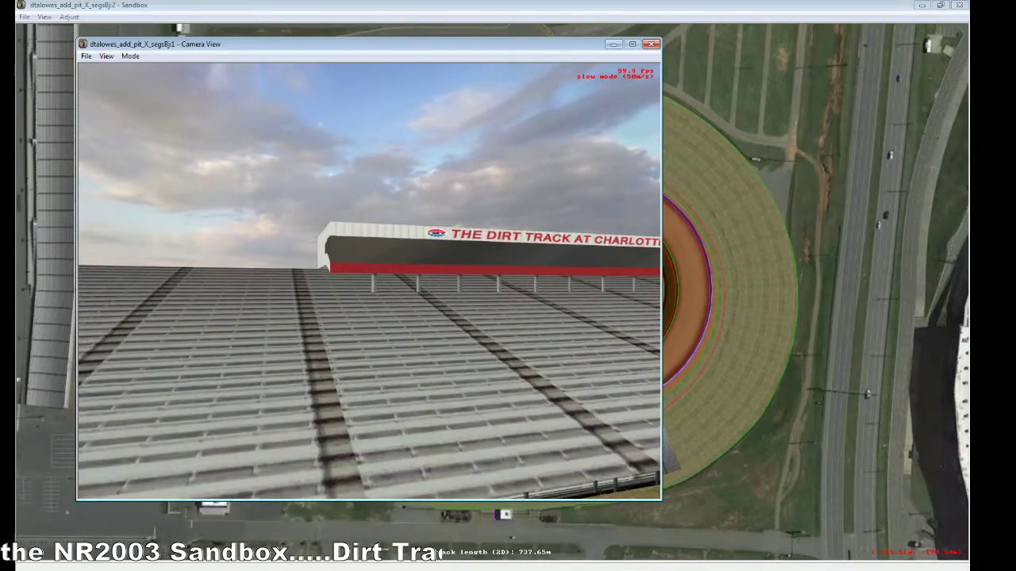
pyautogui.press('Right')
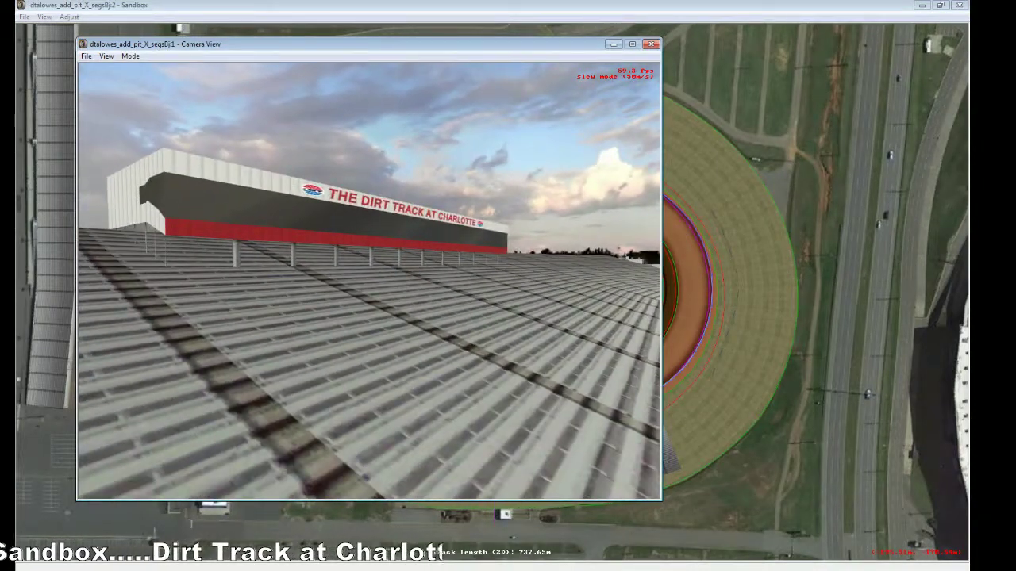
pyautogui.press('Down')
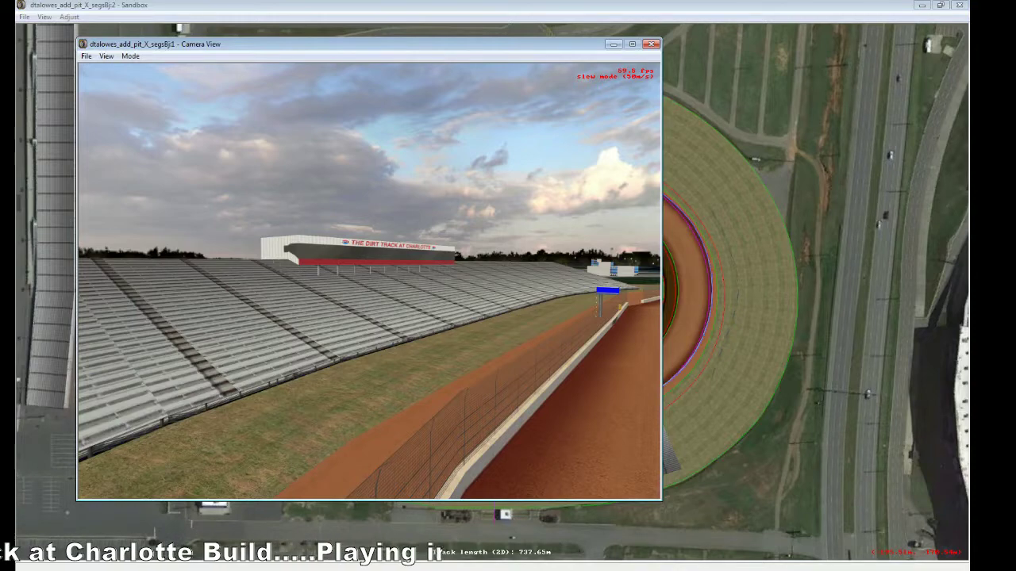
pyautogui.press('Right')
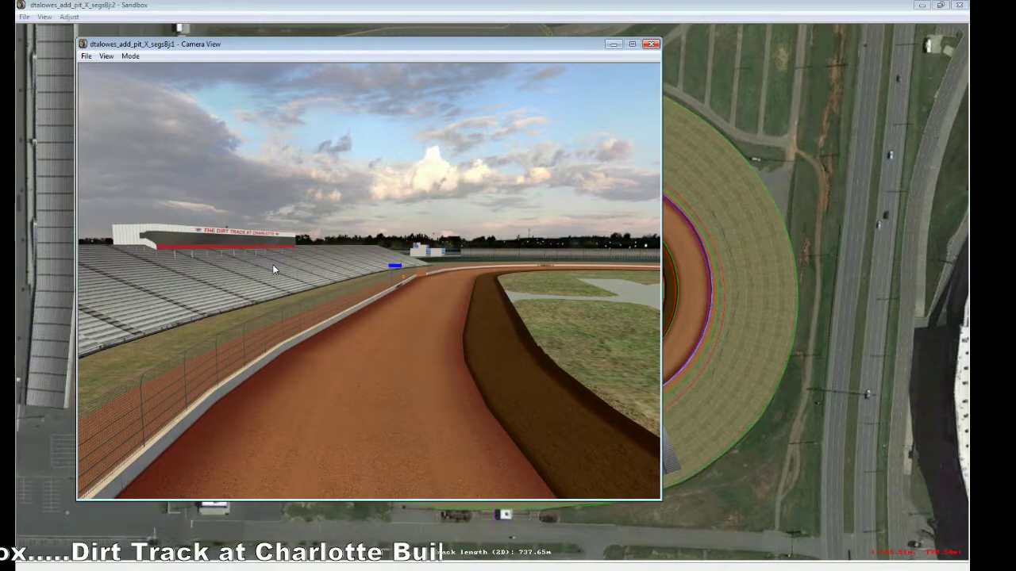
# Step: Leave the Camera View and close the bb6.psg file in Notepad
pyautogui.click(413, 20)
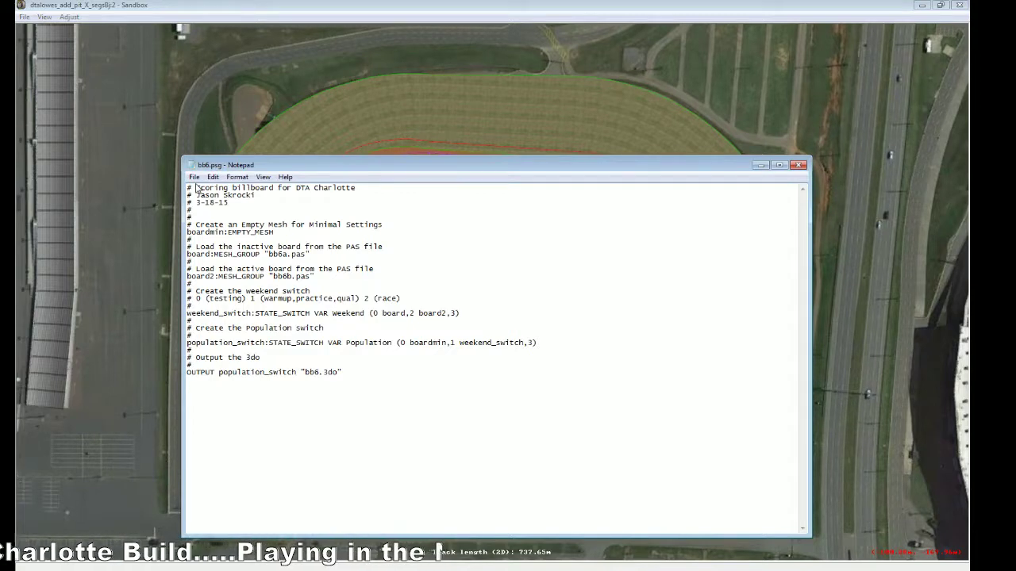
pyautogui.click(195, 176)
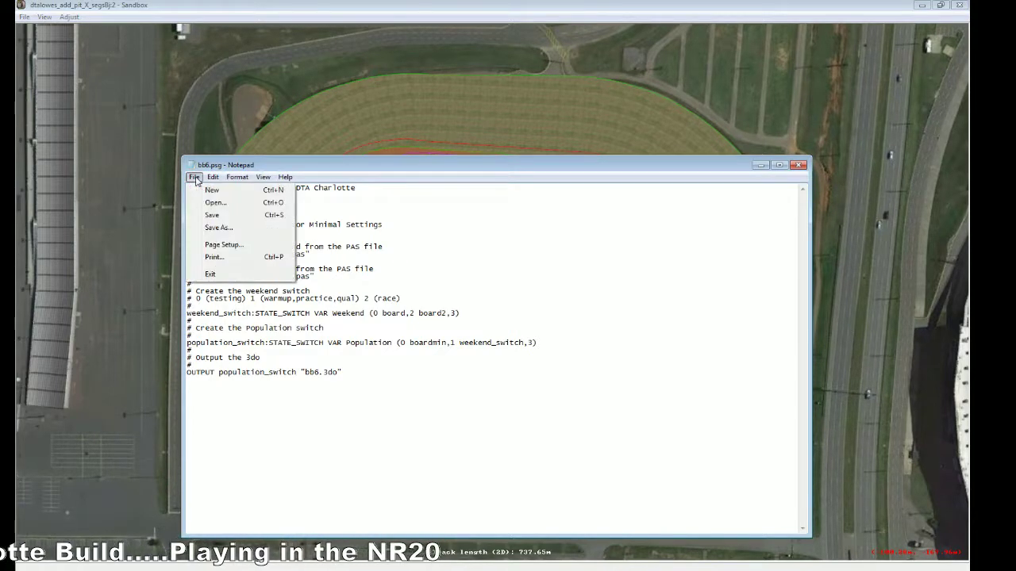
pyautogui.click(211, 274)
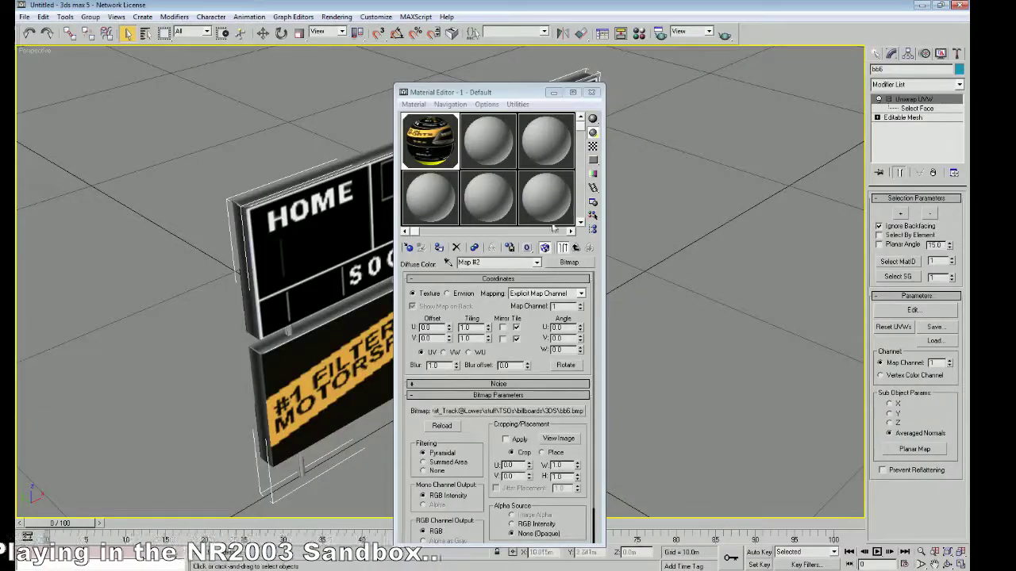
# Step: Minimize the Material Editor and reset the 3ds max scene without saving the changes
pyautogui.click(553, 92)
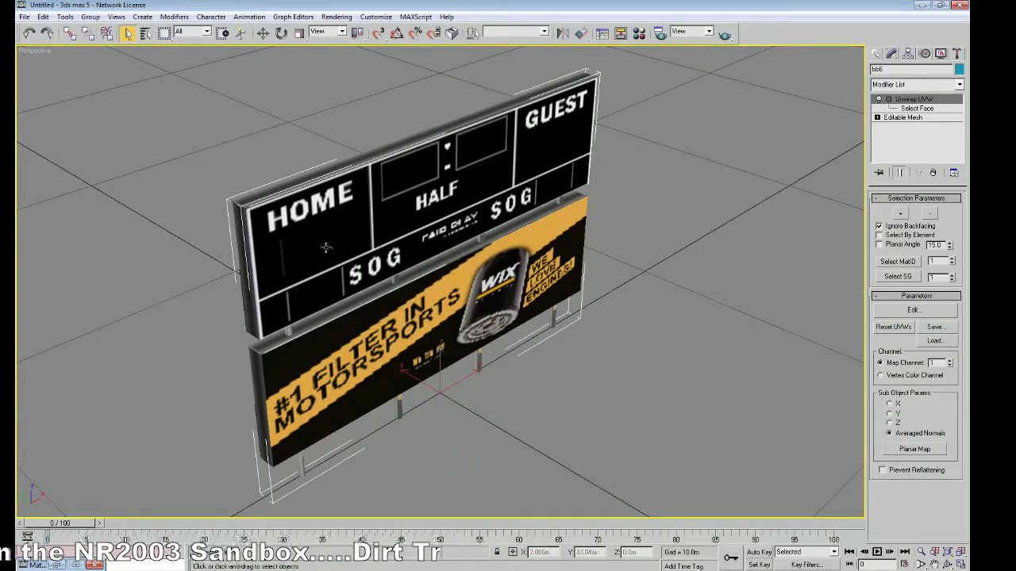
pyautogui.click(25, 16)
pyautogui.click(46, 49)
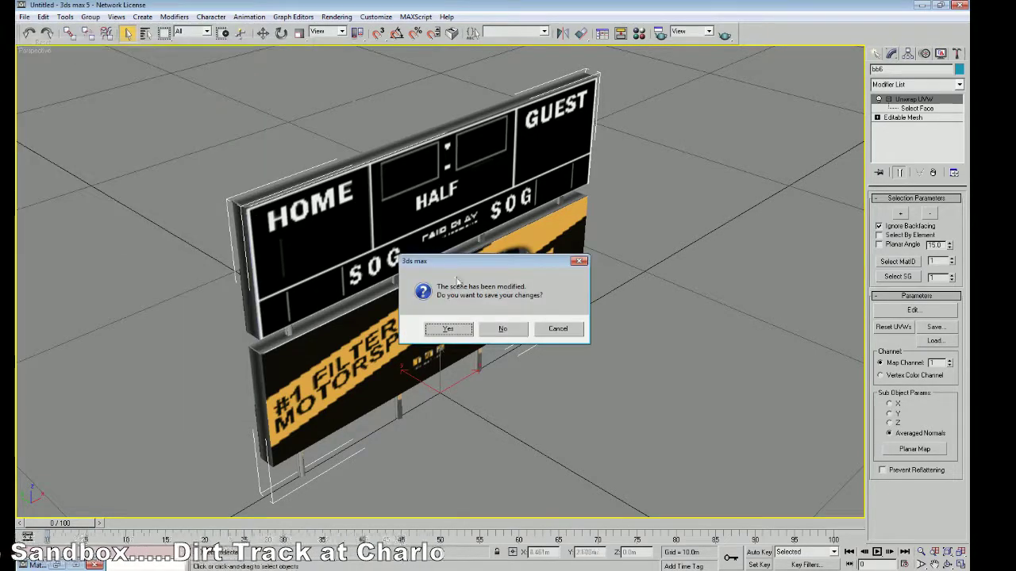
pyautogui.click(502, 328)
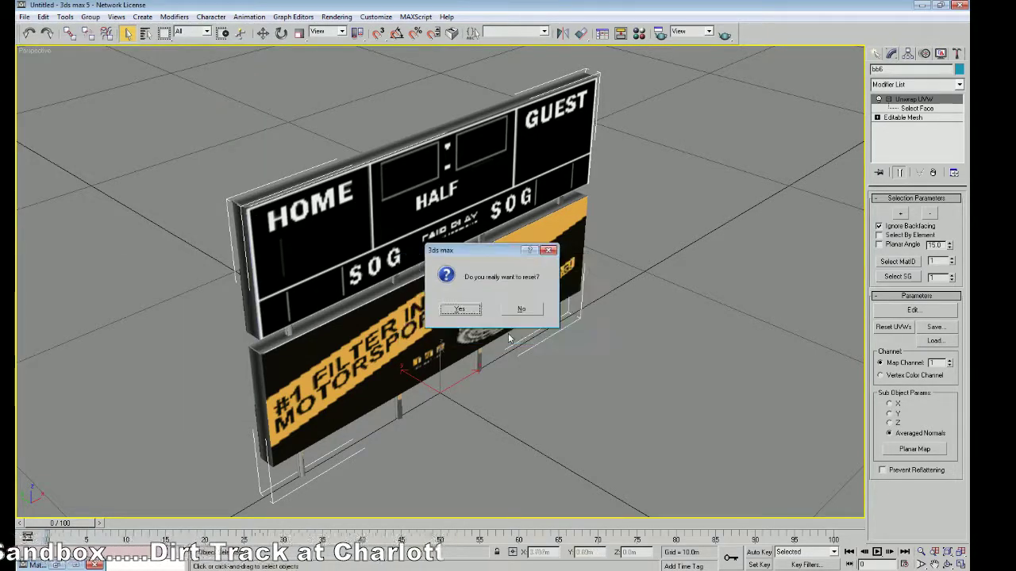
pyautogui.click(461, 310)
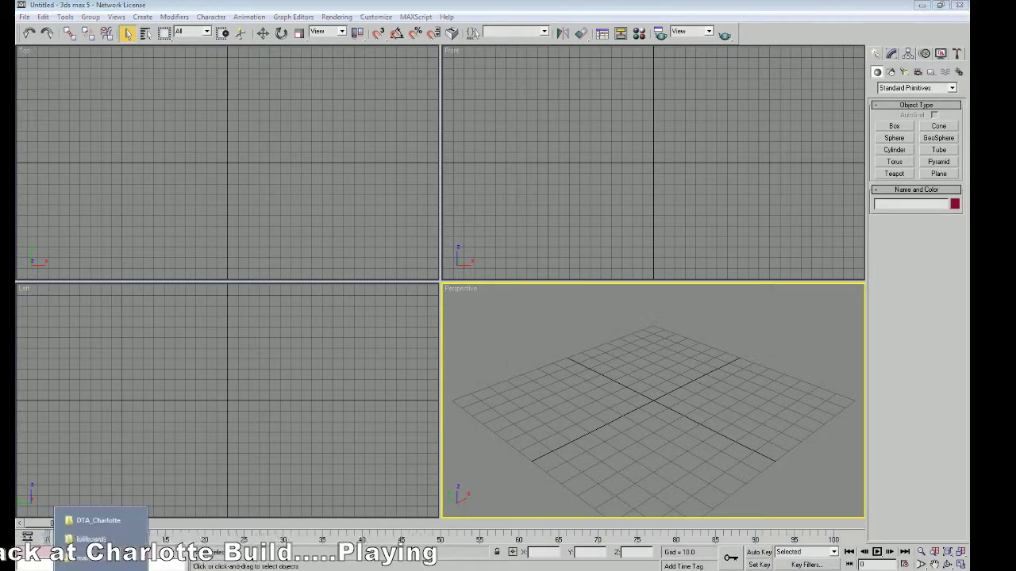
# Step: Look into the 3DS subfolder of billboards, and import bb6.3ds into 3ds max, completely replacing the current scene
pyautogui.click(94, 539)
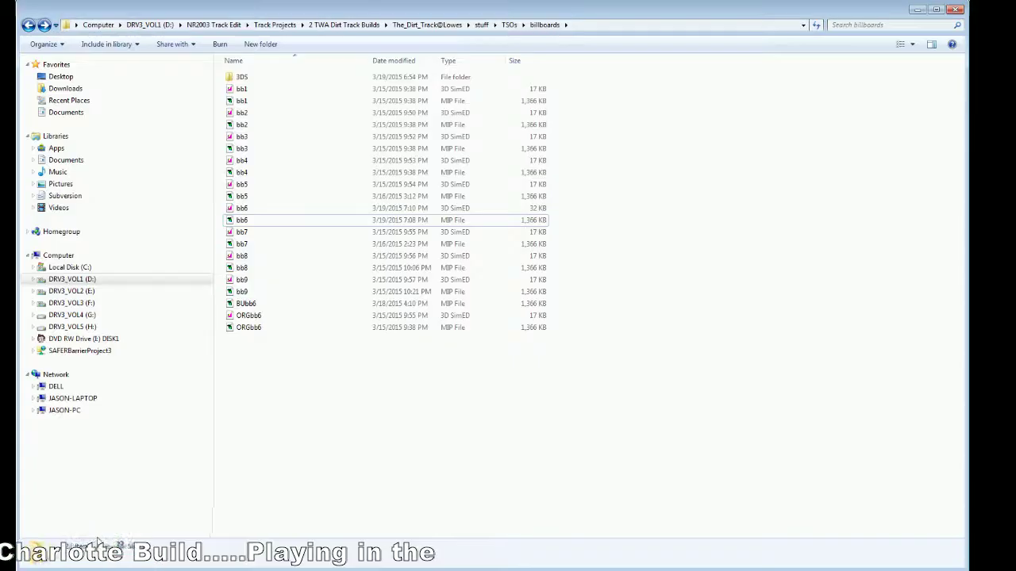
pyautogui.doubleClick(245, 77)
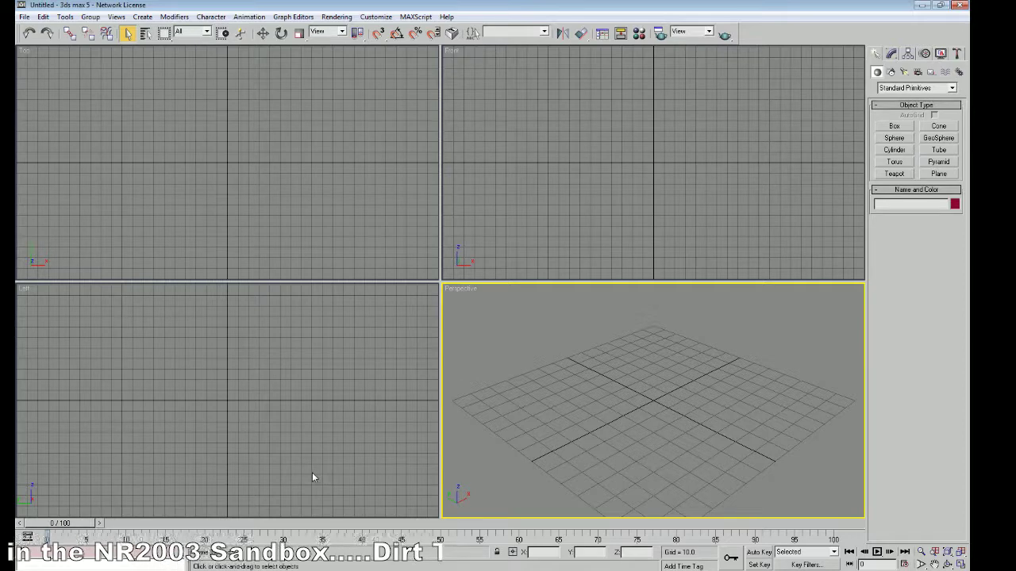
pyautogui.click(25, 17)
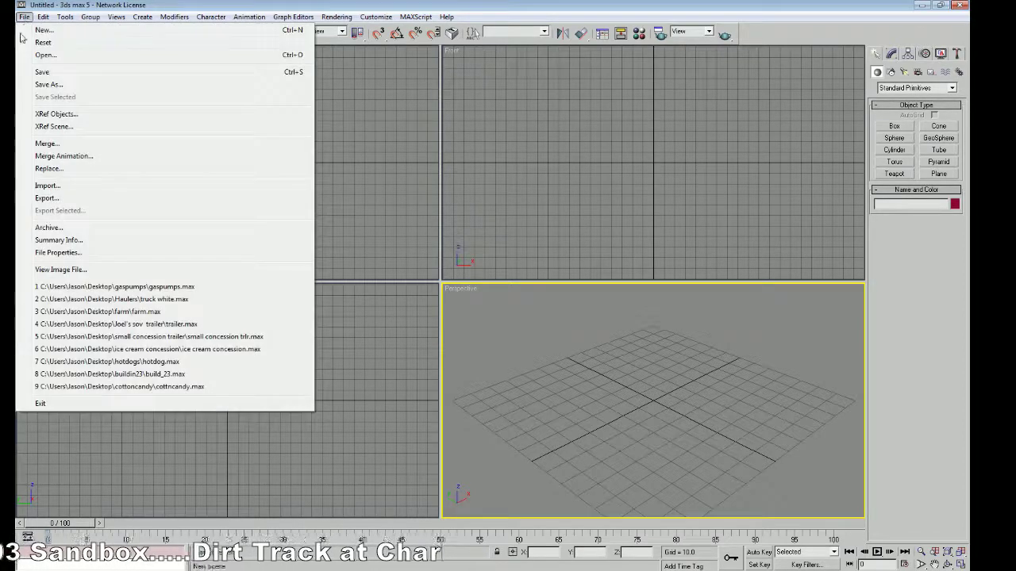
pyautogui.click(57, 188)
pyautogui.click(218, 115)
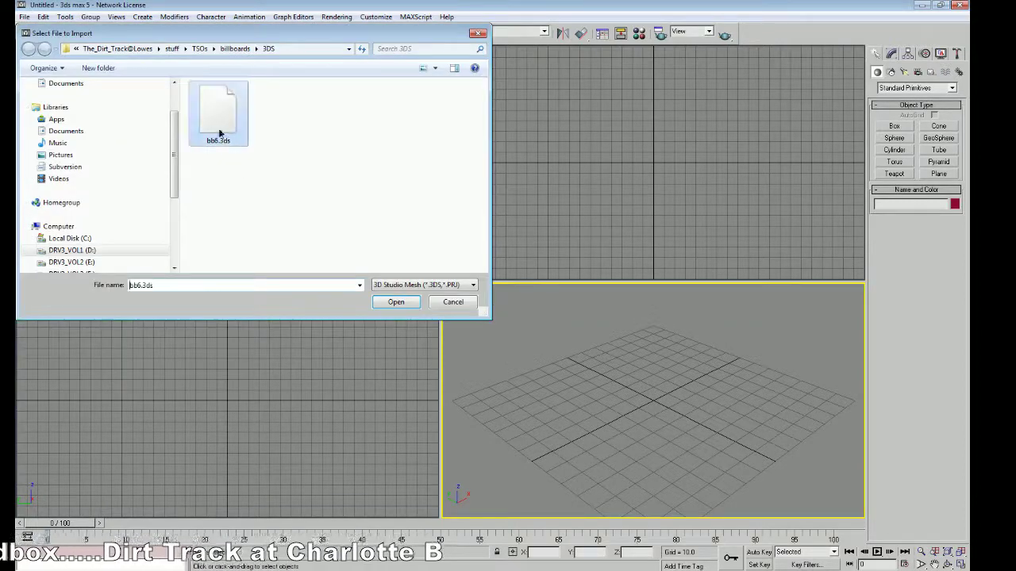
pyautogui.click(395, 302)
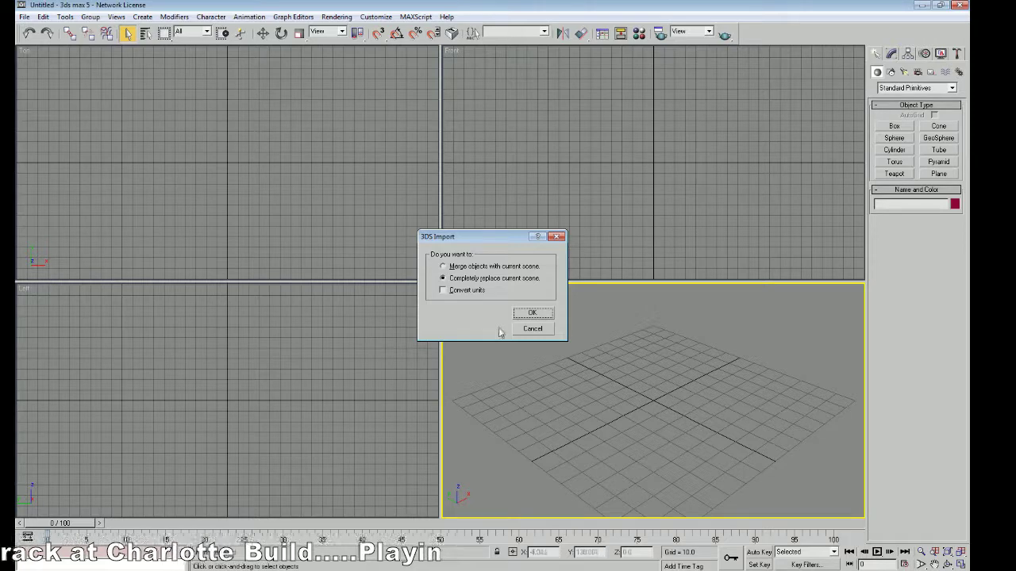
pyautogui.click(533, 315)
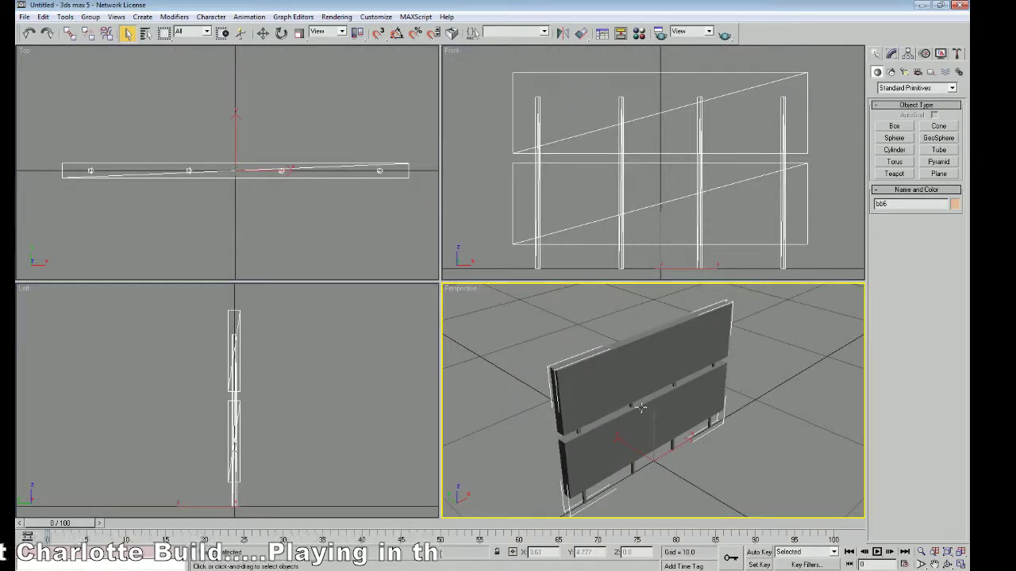
# Step: Orbit the Perspective view around the bb6 billboard and maximize that viewport
pyautogui.click(947, 563)
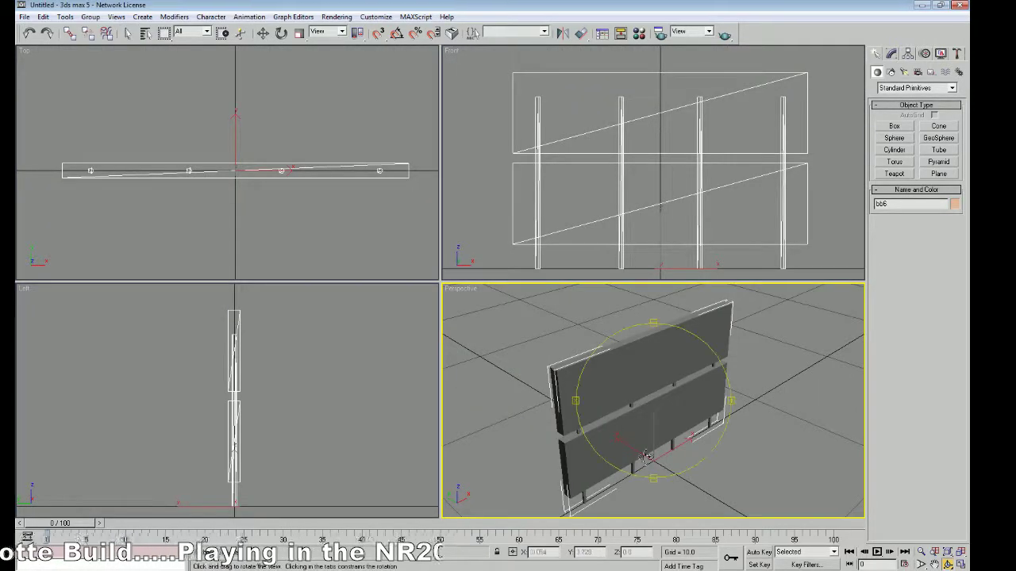
pyautogui.moveTo(622, 427); pyautogui.dragTo(736, 413)
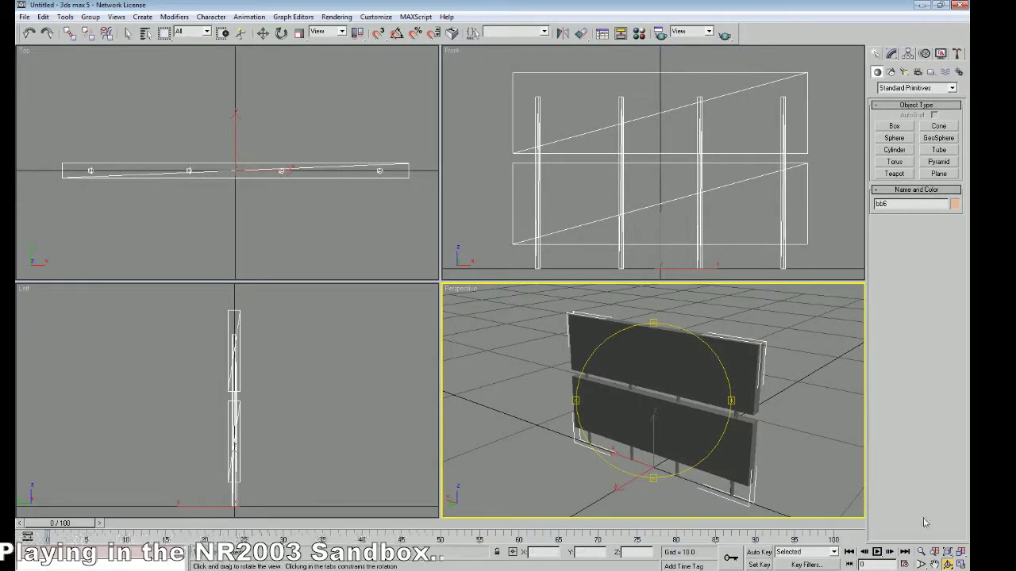
pyautogui.click(960, 564)
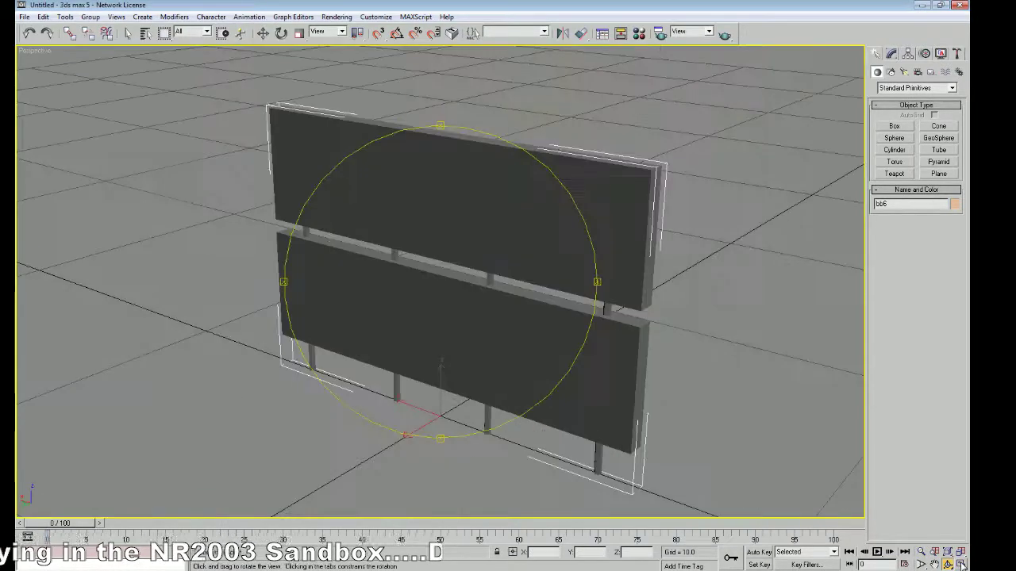
# Step: Brighten the scene's global ambient light to a grey of RGB 79, 79, 79 in the environment settings
pyautogui.click(336, 17)
pyautogui.click(357, 46)
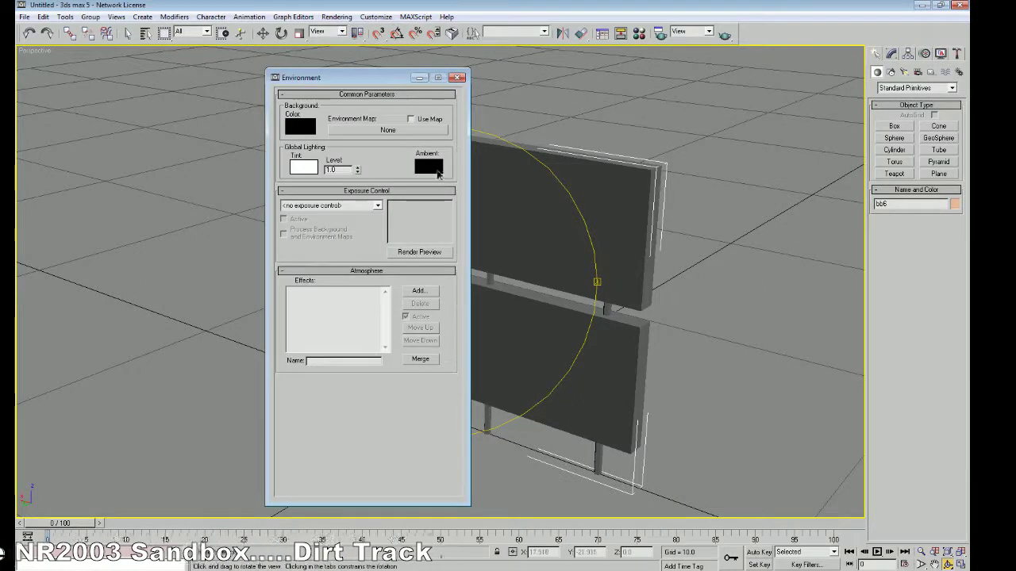
pyautogui.click(429, 165)
pyautogui.moveTo(347, 71); pyautogui.dragTo(347, 97)
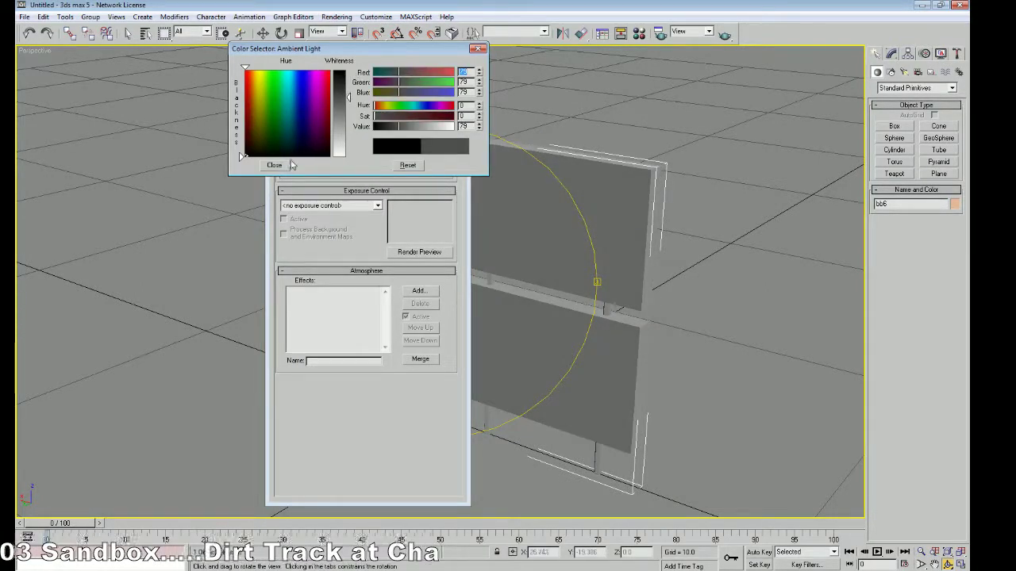
pyautogui.click(274, 165)
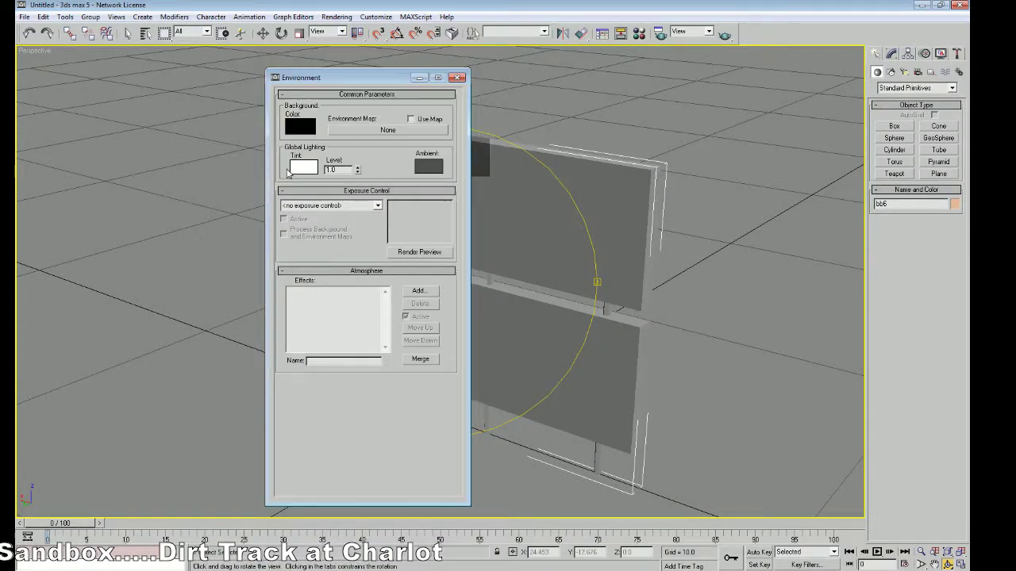
pyautogui.click(457, 78)
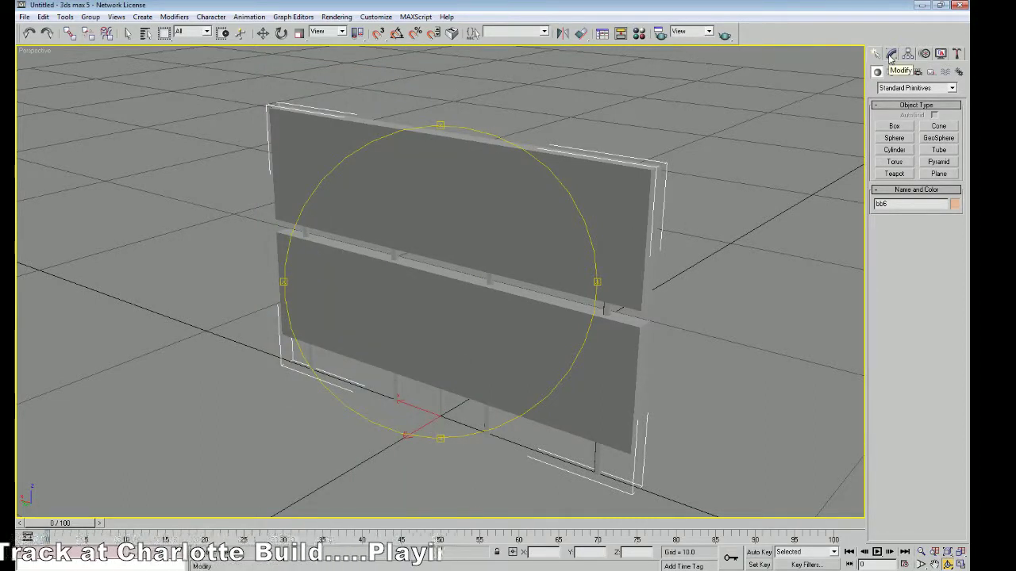
# Step: Load the bb6 BMP image as the first material's diffuse map, assign it to the bb6 billboard and show it in the viewport
pyautogui.click(337, 17)
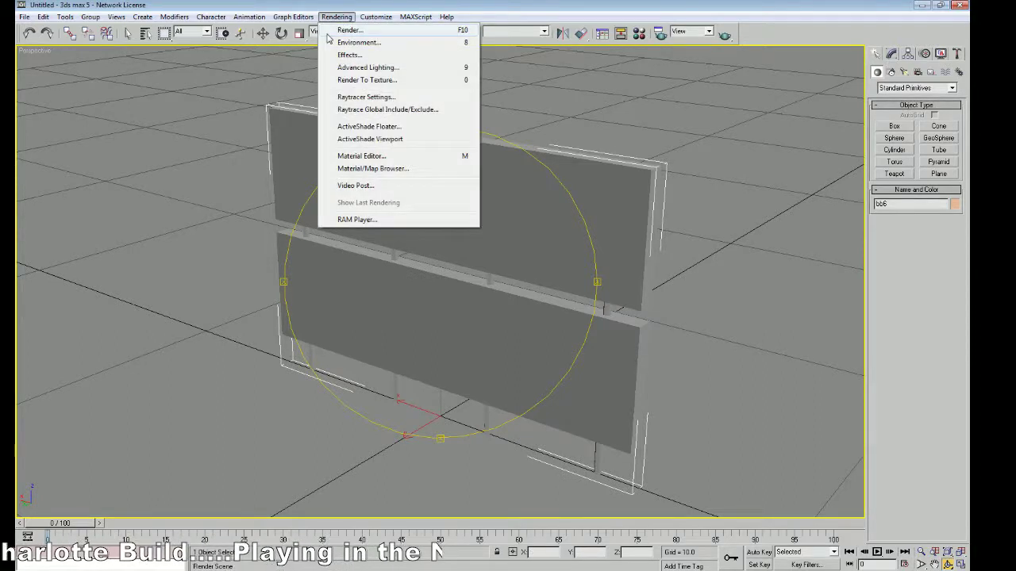
pyautogui.click(361, 156)
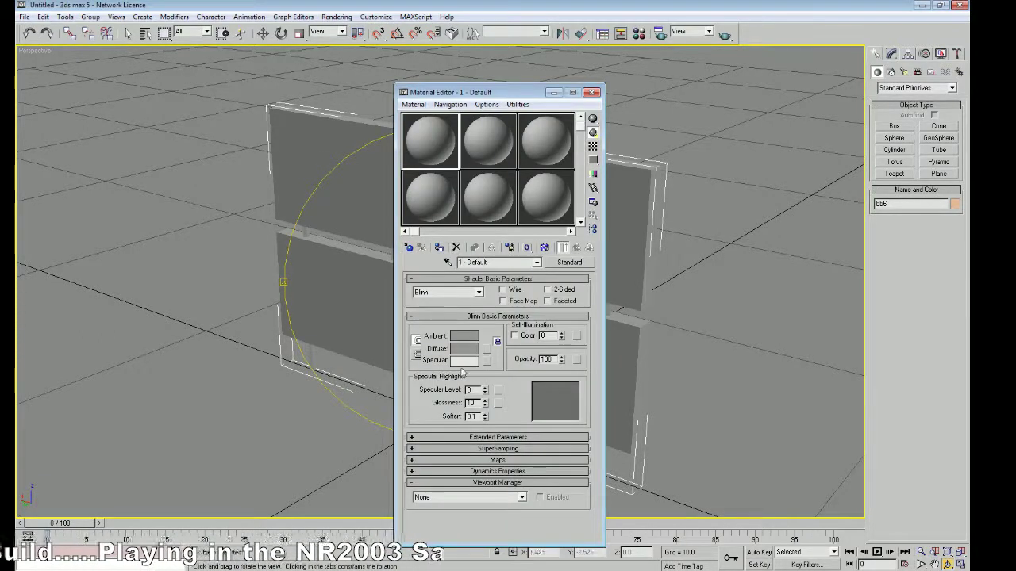
pyautogui.click(488, 349)
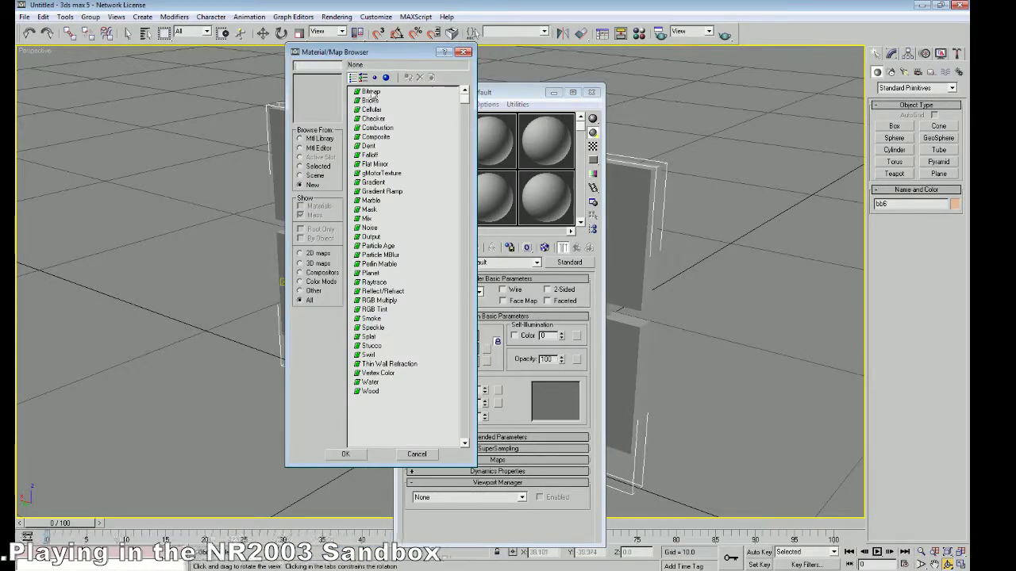
pyautogui.click(358, 456)
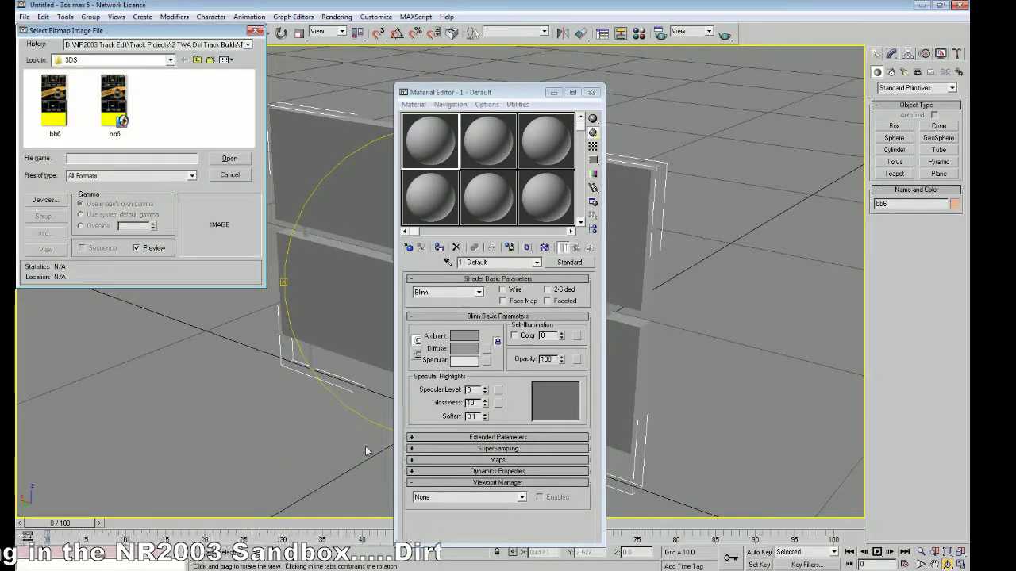
pyautogui.click(54, 99)
pyautogui.click(229, 158)
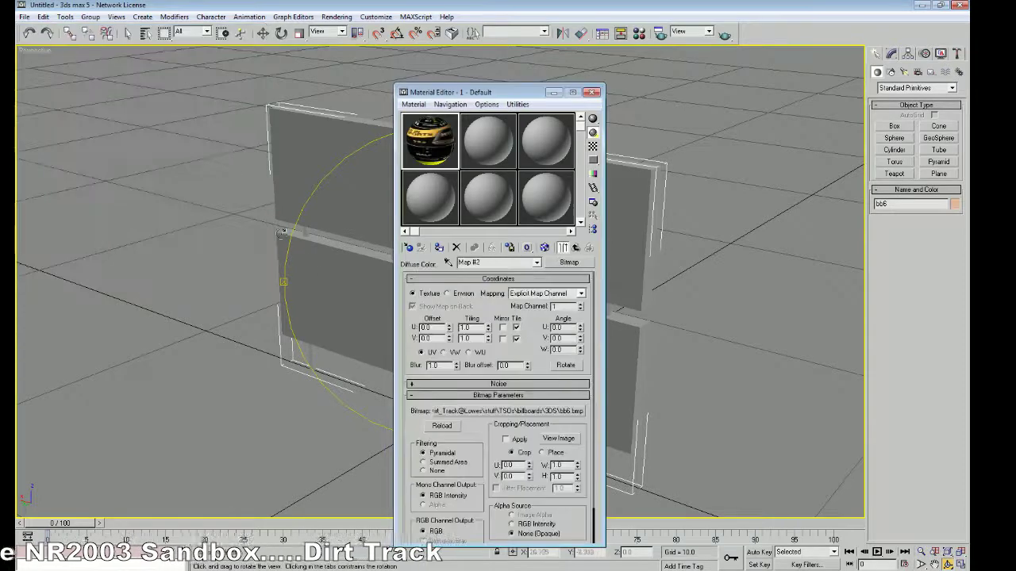
pyautogui.click(439, 248)
pyautogui.click(554, 92)
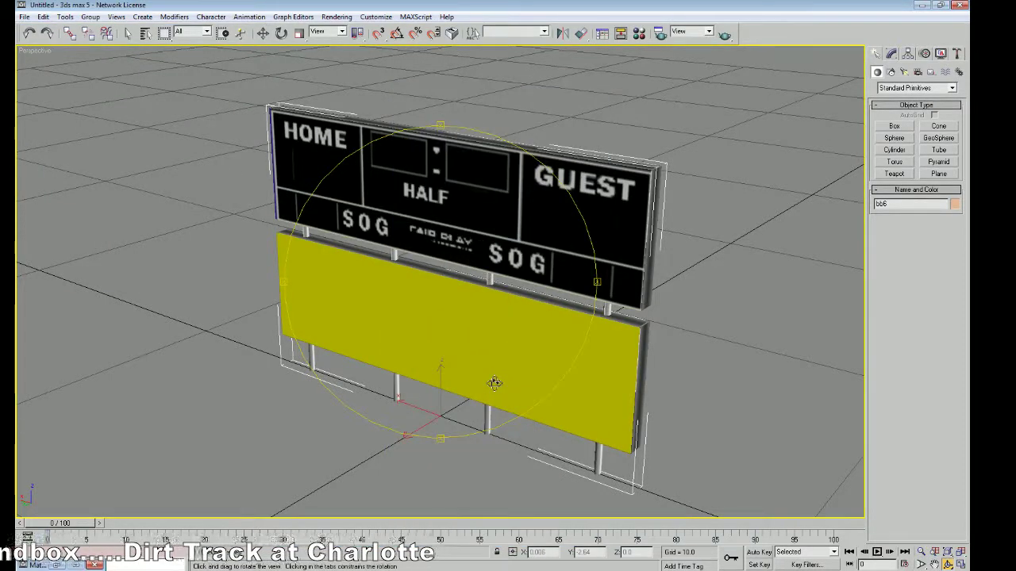
pyautogui.moveTo(481, 347); pyautogui.dragTo(528, 333)
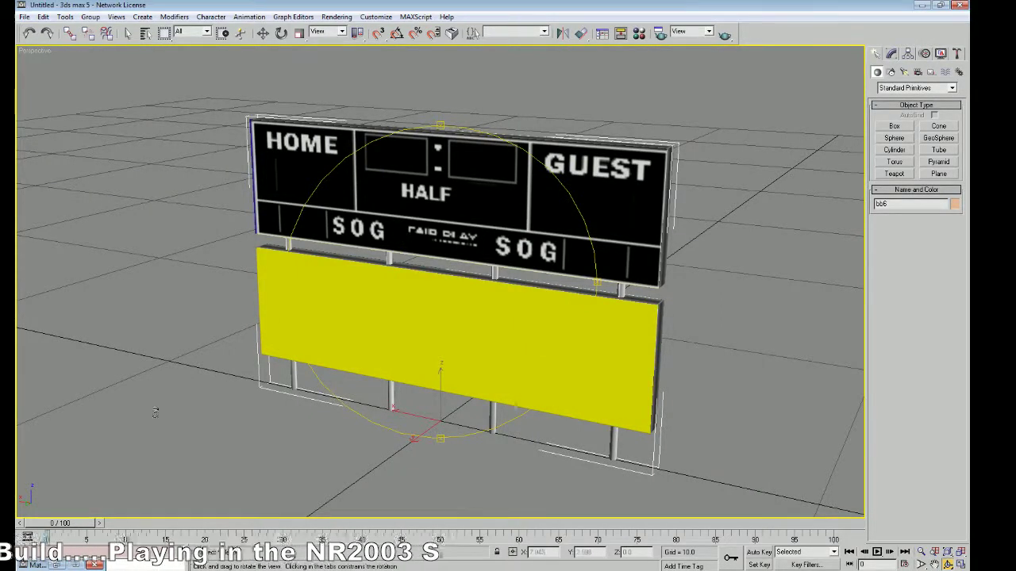
# Step: View the full bb6.bmp texture image from the Material Editor, then minimize the editor
pyautogui.click(58, 566)
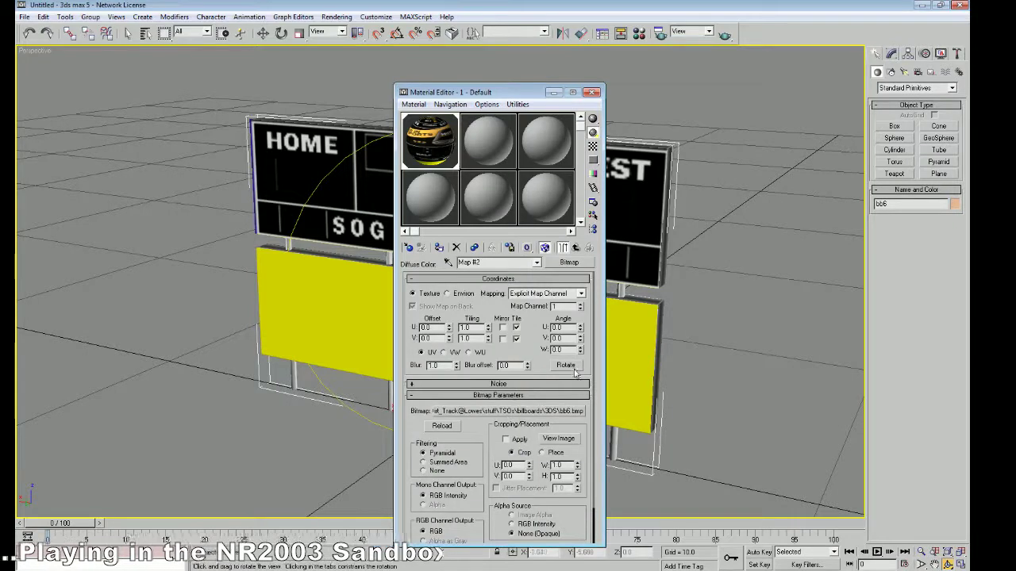
pyautogui.click(565, 439)
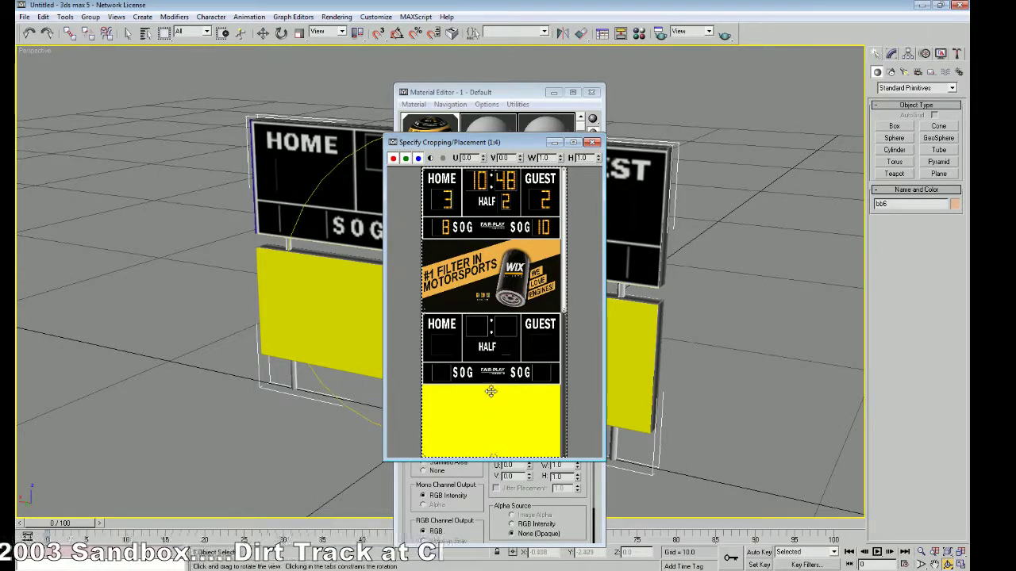
pyautogui.click(591, 143)
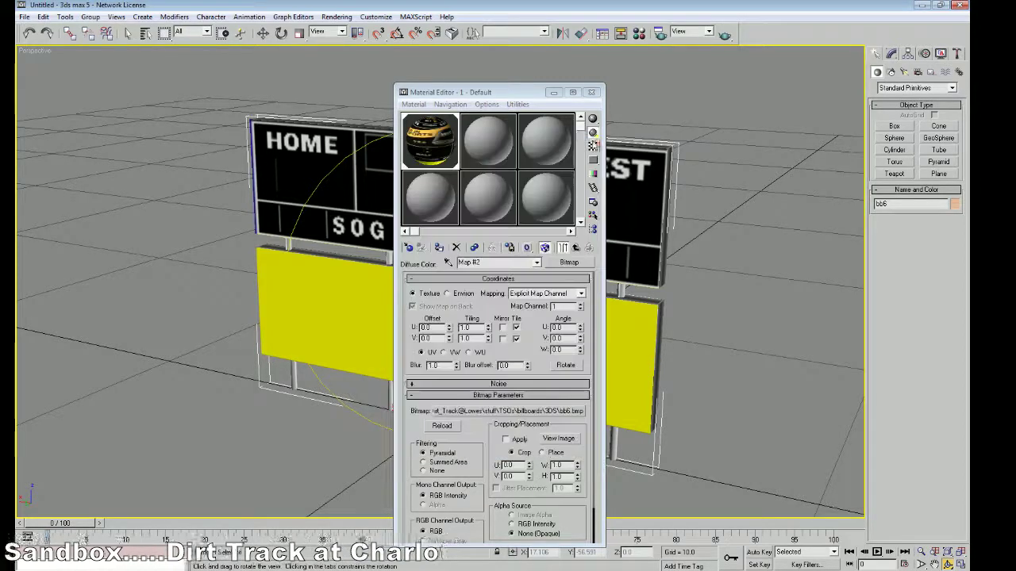
pyautogui.click(554, 92)
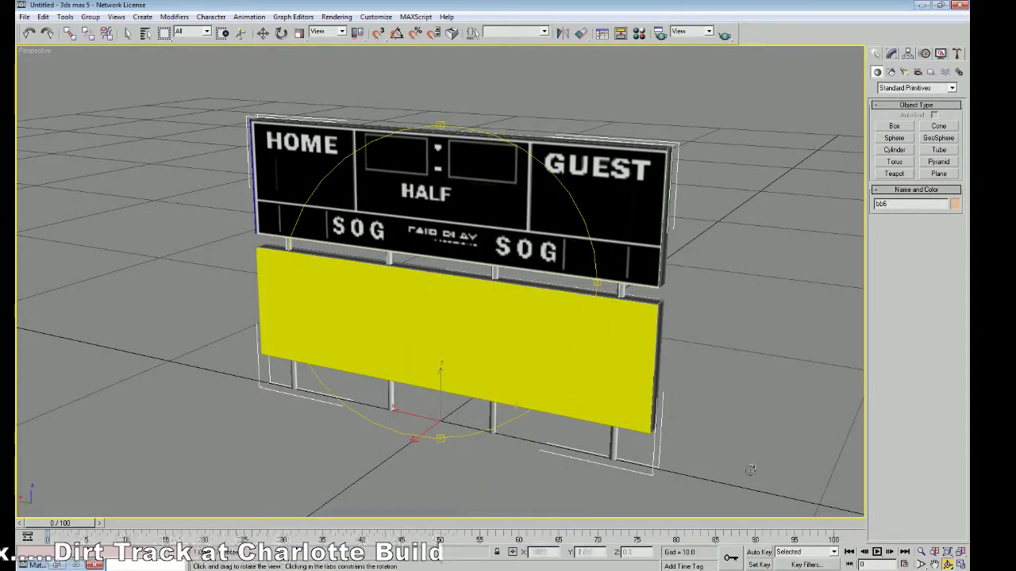
# Step: Add an Unwrap UVW modifier to the bb6 billboard and open its UV editor
pyautogui.moveTo(547, 342); pyautogui.dragTo(523, 340)
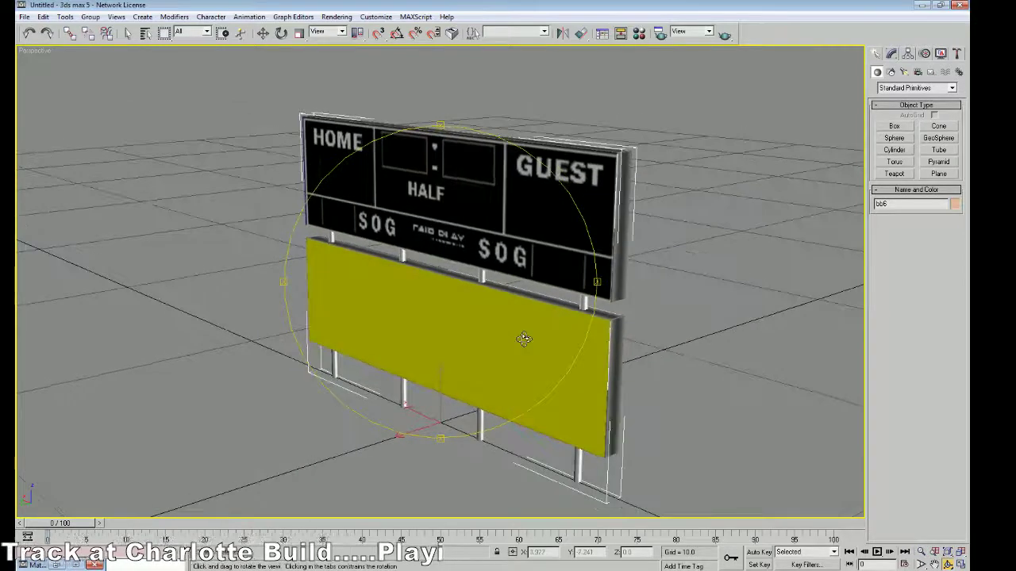
pyautogui.click(891, 53)
pyautogui.click(958, 84)
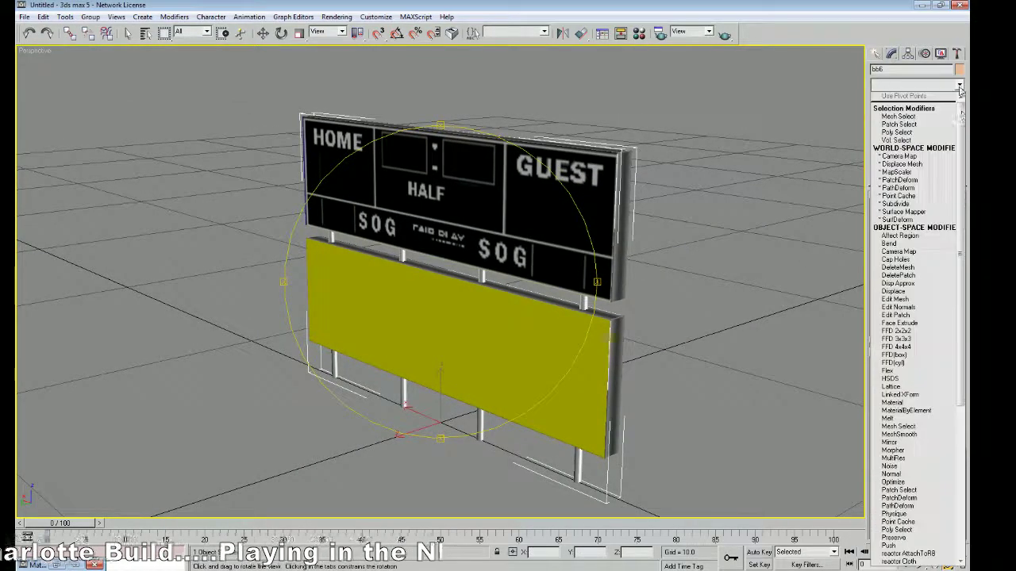
pyautogui.moveTo(962, 136); pyautogui.dragTo(962, 401)
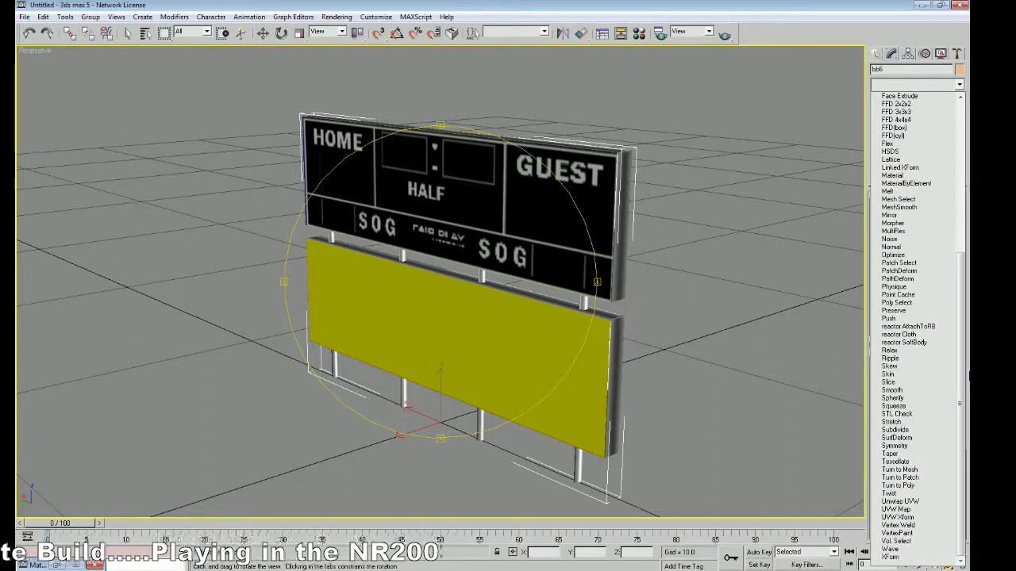
pyautogui.click(913, 501)
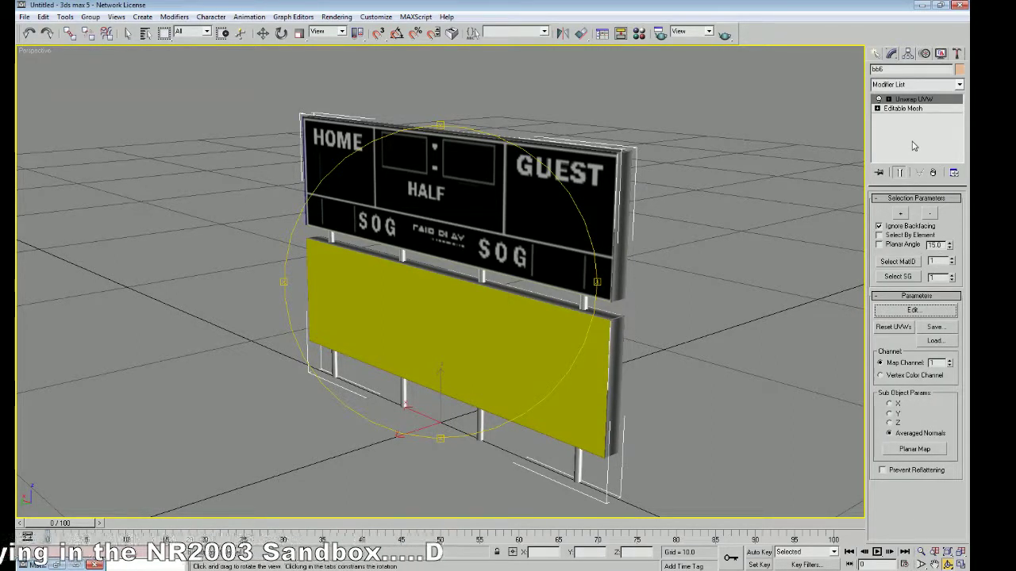
pyautogui.click(914, 310)
# Step: Filter the UV display to selected faces and set the texture's render size to 1024 wide by 2048 high
pyautogui.click(189, 67)
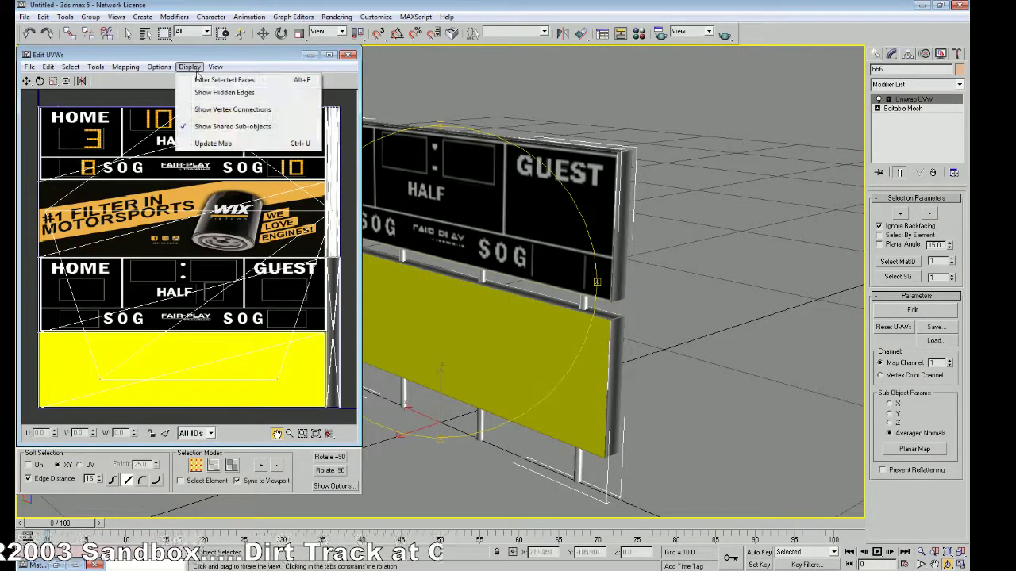
pyautogui.click(194, 80)
pyautogui.click(158, 66)
pyautogui.click(192, 81)
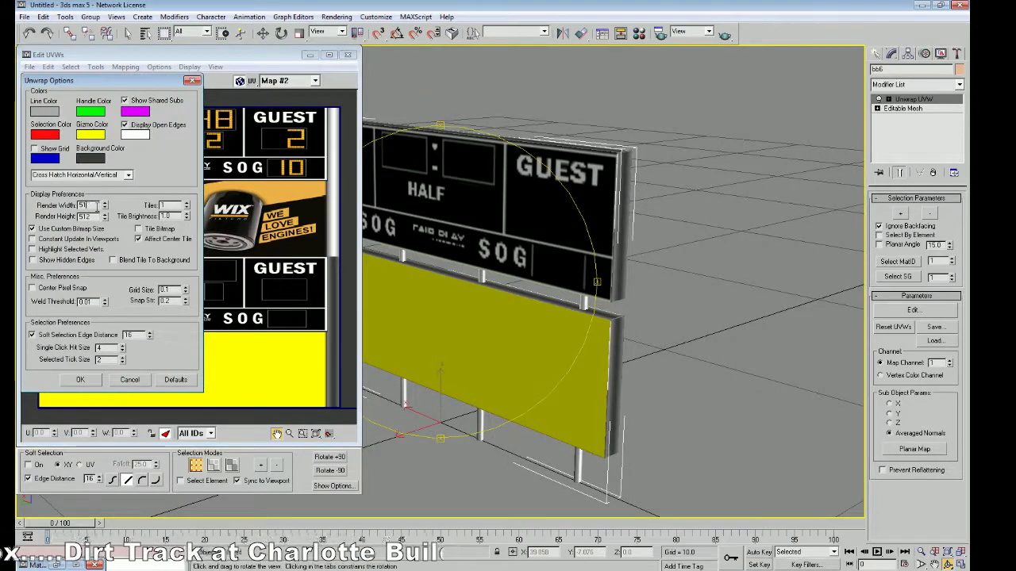
pyautogui.doubleClick(97, 206)
pyautogui.write('1024')
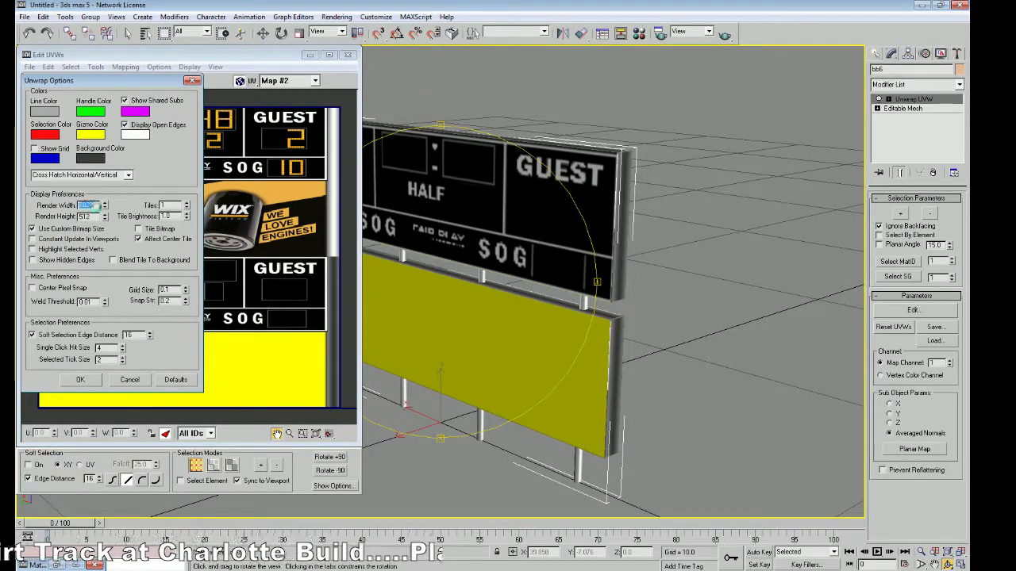
pyautogui.press('Return')
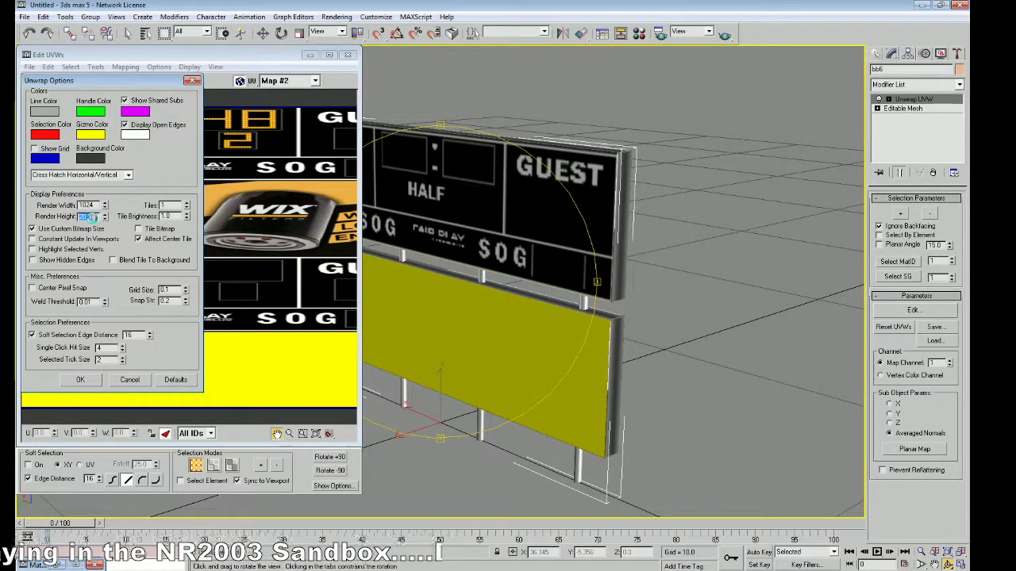
pyautogui.press('Return')
pyautogui.click(81, 379)
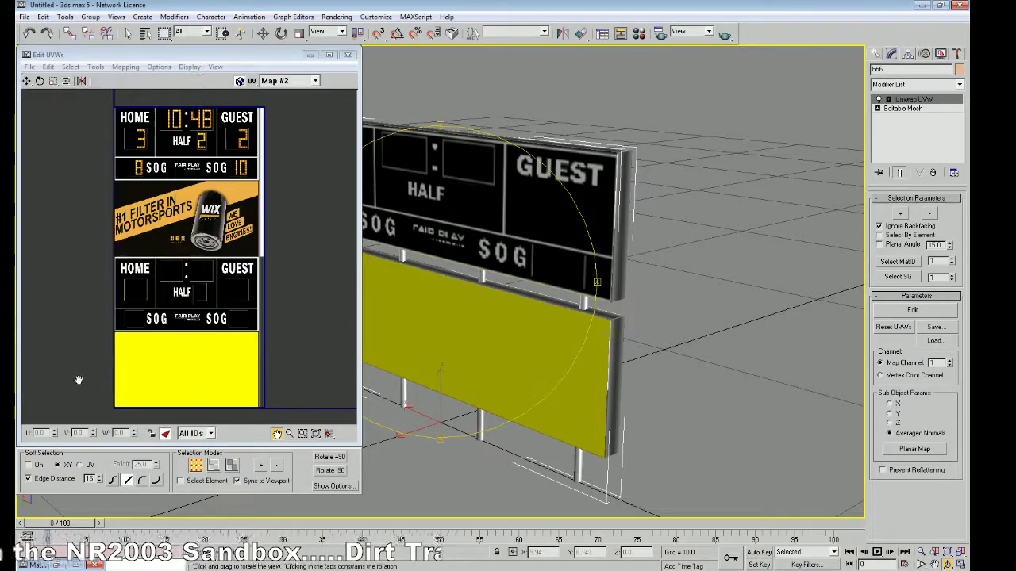
# Step: Minimize the UV editor and select both front faces of the upper scoreboard panel at the modifier's Select Face level
pyautogui.click(310, 54)
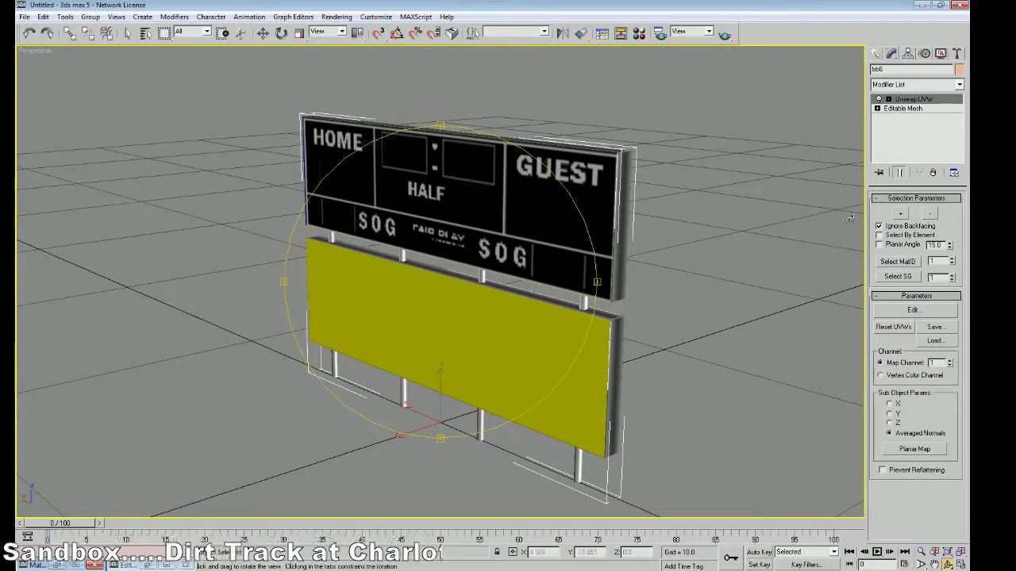
pyautogui.press('1')
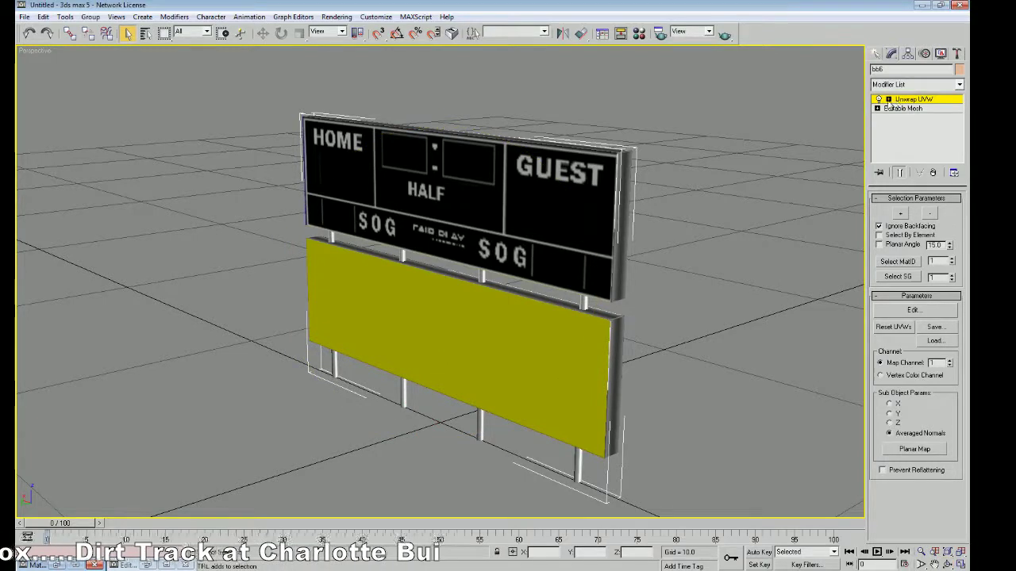
pyautogui.click(888, 99)
pyautogui.click(512, 217)
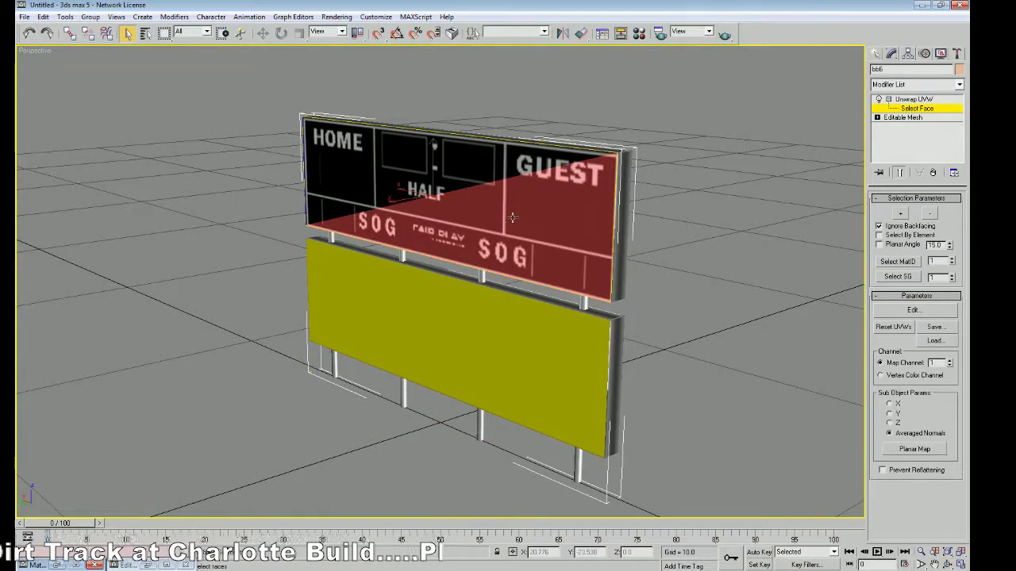
pyautogui.keyDown('ctrl'); pyautogui.click(421, 175); pyautogui.keyUp('ctrl')
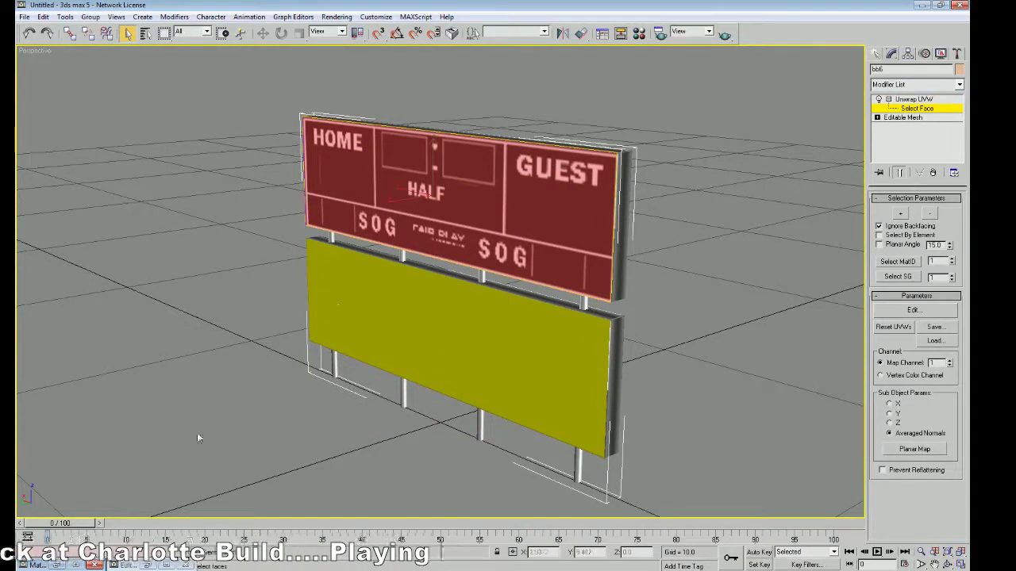
# Step: Restore the UV editor and move the selected scoreboard faces' UVs from the blank scoreboard down onto the yellow area
pyautogui.hotkey('ctrl', 'e')
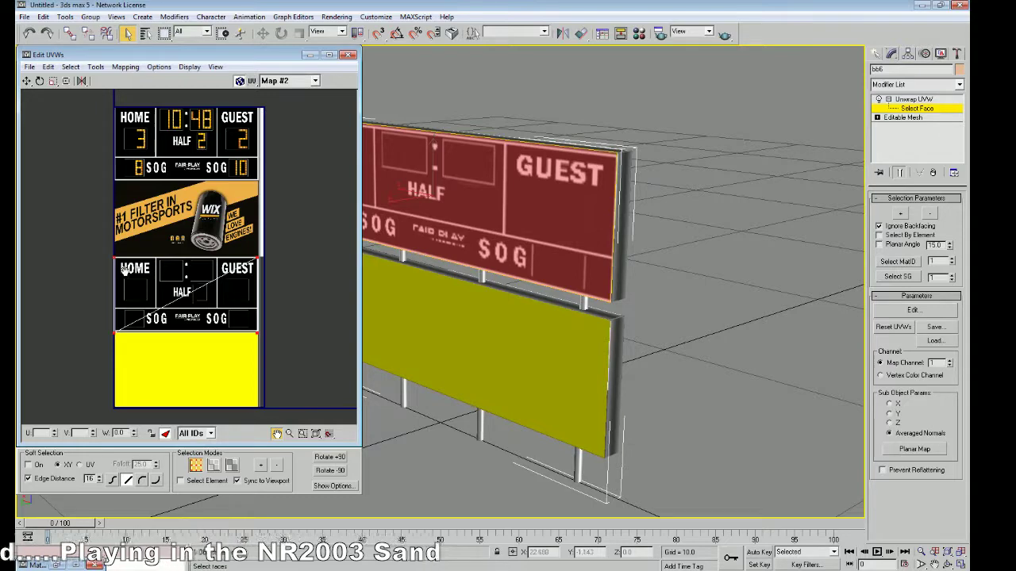
pyautogui.moveTo(113, 259); pyautogui.dragTo(119, 260)
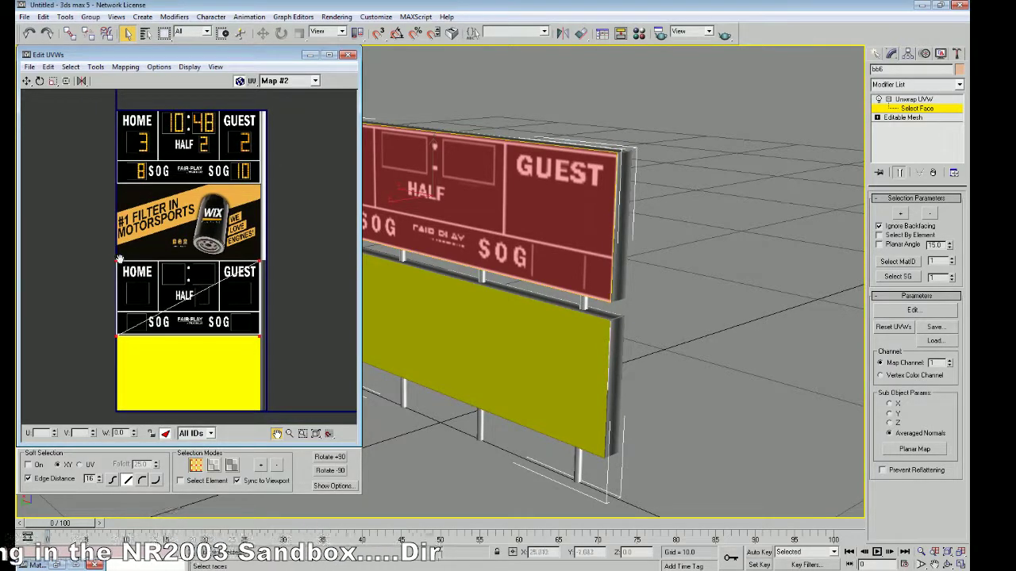
pyautogui.click(288, 433)
pyautogui.moveTo(279, 420); pyautogui.dragTo(273, 412)
pyautogui.click(276, 433)
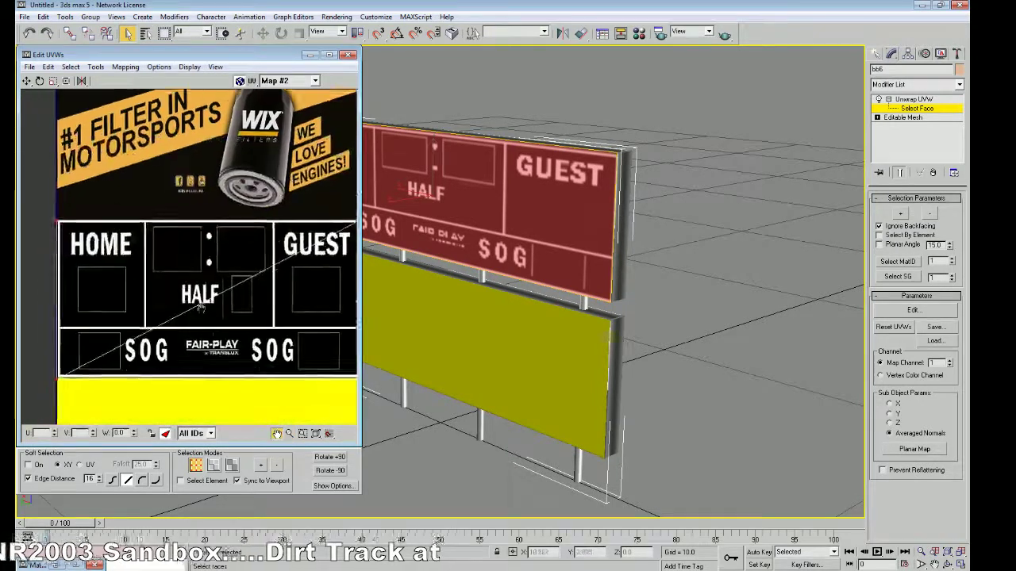
pyautogui.moveTo(75, 233); pyautogui.dragTo(98, 146)
pyautogui.click(27, 81)
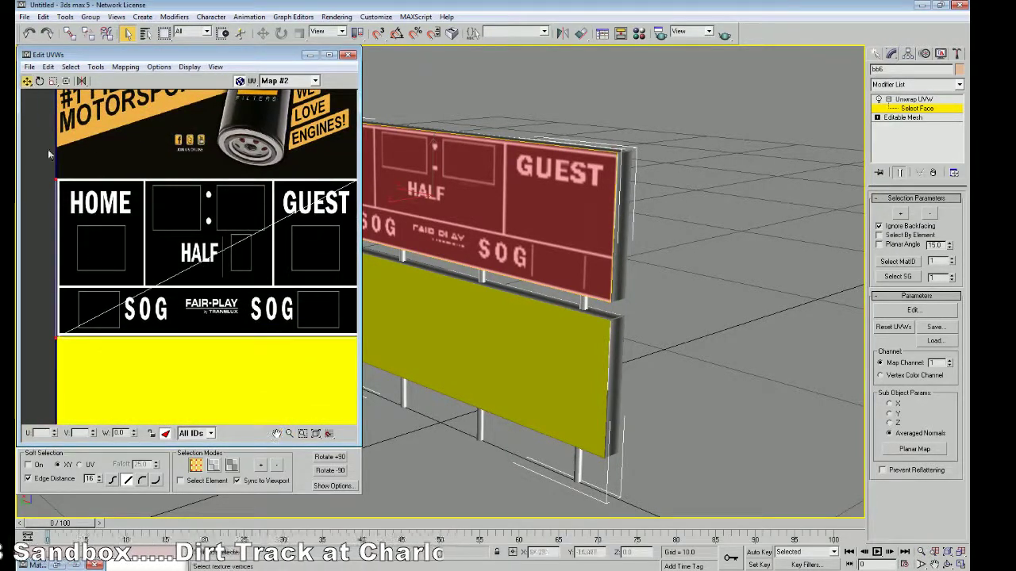
pyautogui.moveTo(55, 179); pyautogui.dragTo(59, 342)
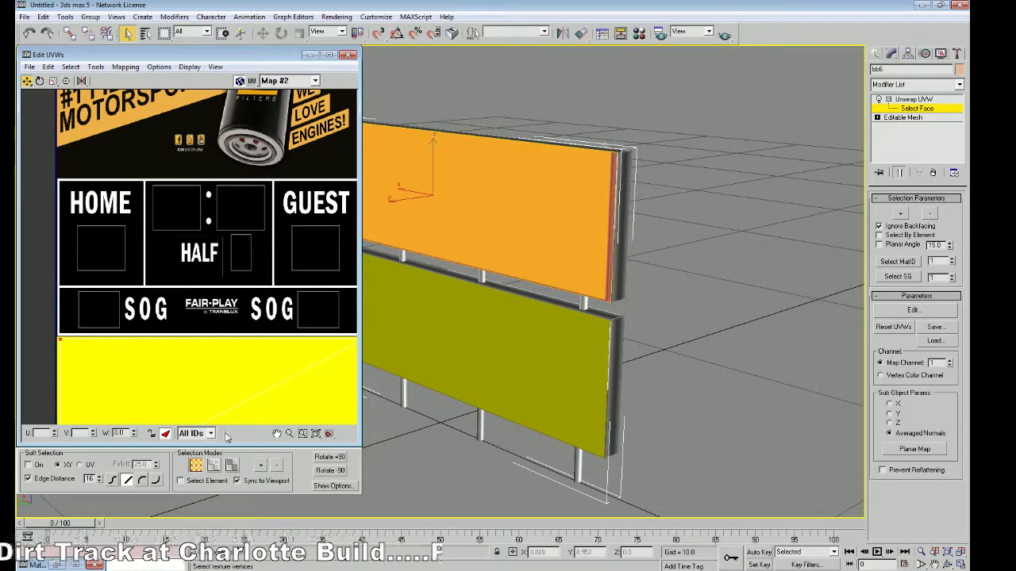
# Step: Align the moved UV rectangle's corners with the edges of the yellow area
pyautogui.click(276, 434)
pyautogui.moveTo(159, 345); pyautogui.dragTo(147, 224)
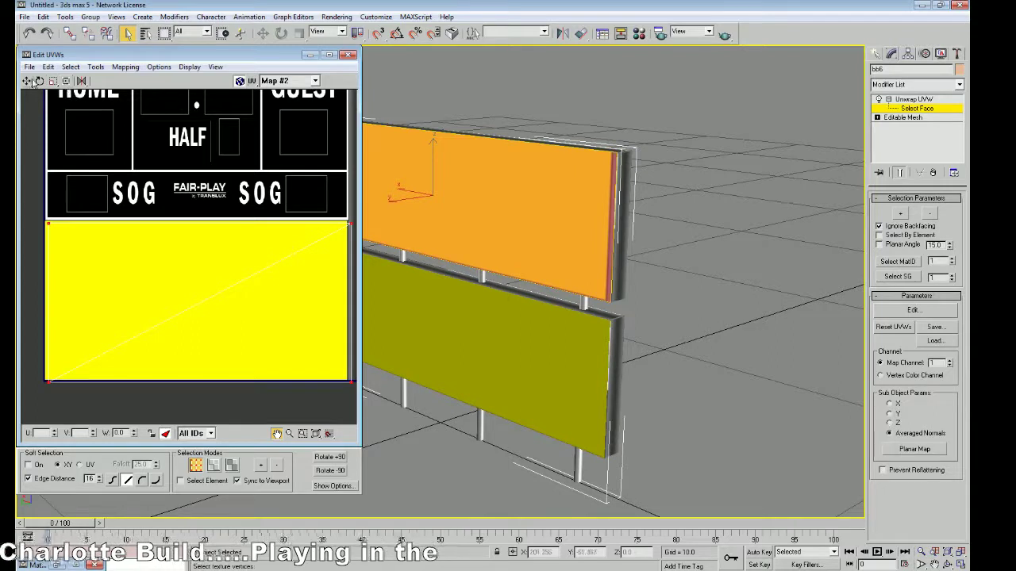
pyautogui.click(27, 81)
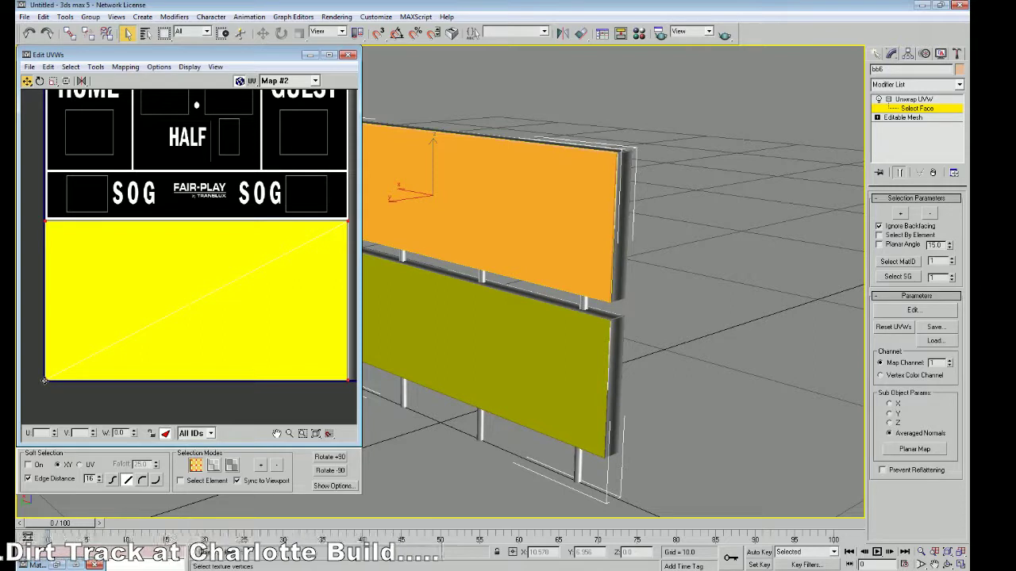
# Step: Nudge the UV rectangle's lower-right corner vertex slightly inward so it sits just inside the yellow area
pyautogui.click(289, 434)
pyautogui.moveTo(238, 325); pyautogui.dragTo(163, 321)
pyautogui.click(276, 433)
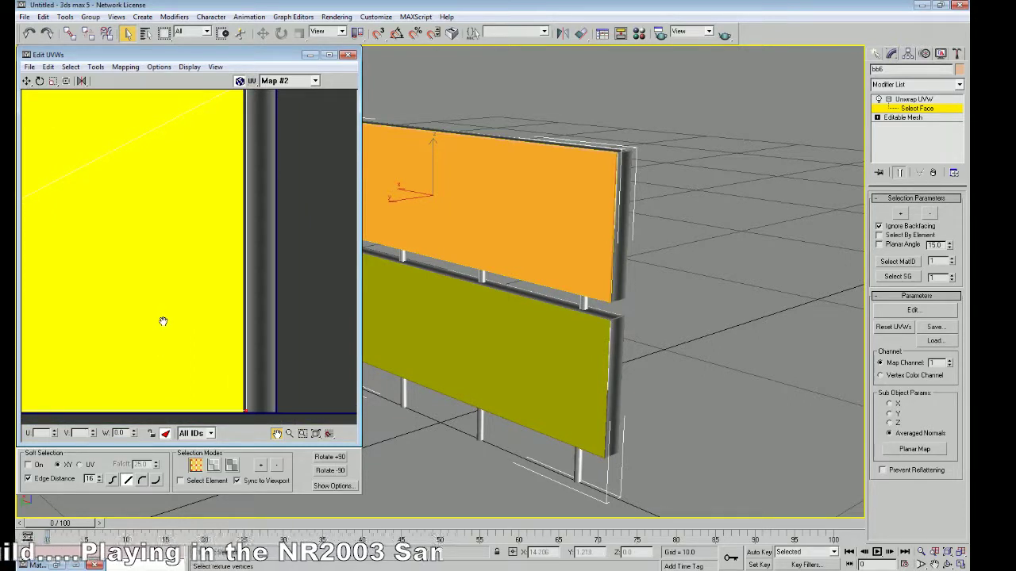
pyautogui.click(66, 81)
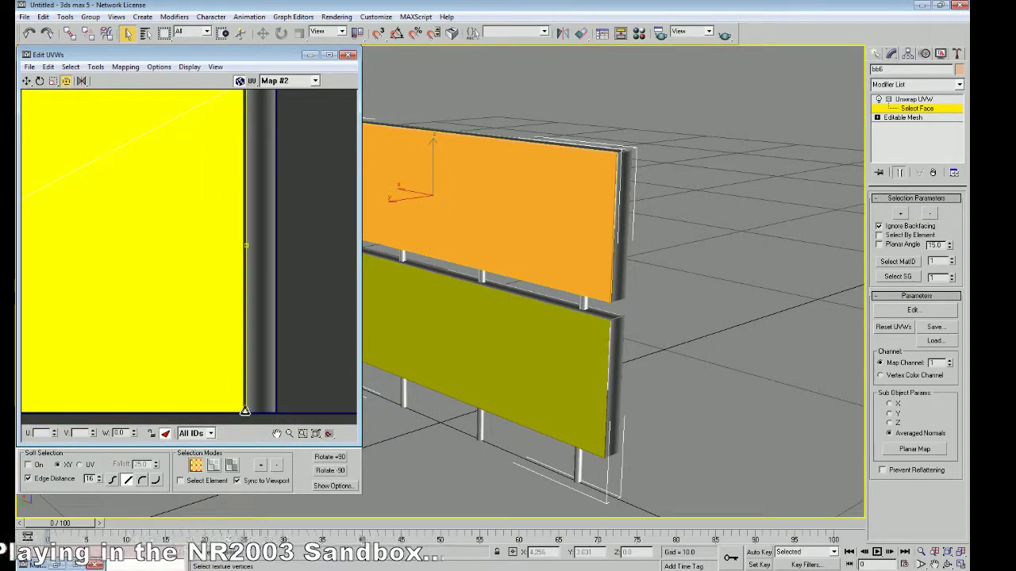
pyautogui.moveTo(244, 411); pyautogui.dragTo(243, 409)
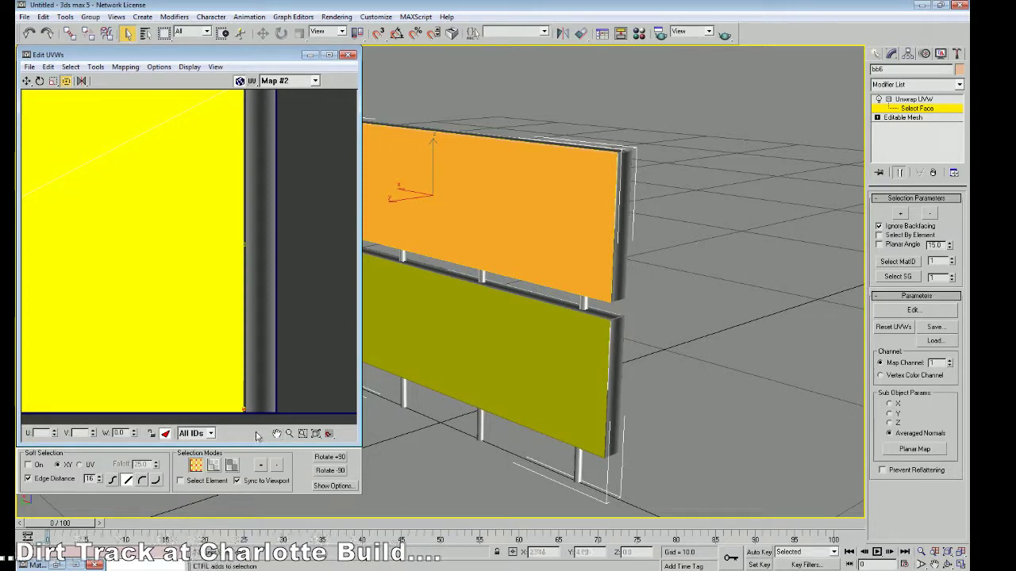
# Step: Nudge the UV rectangle's lower-left corner vertex just inside the yellow area's edges
pyautogui.click(277, 433)
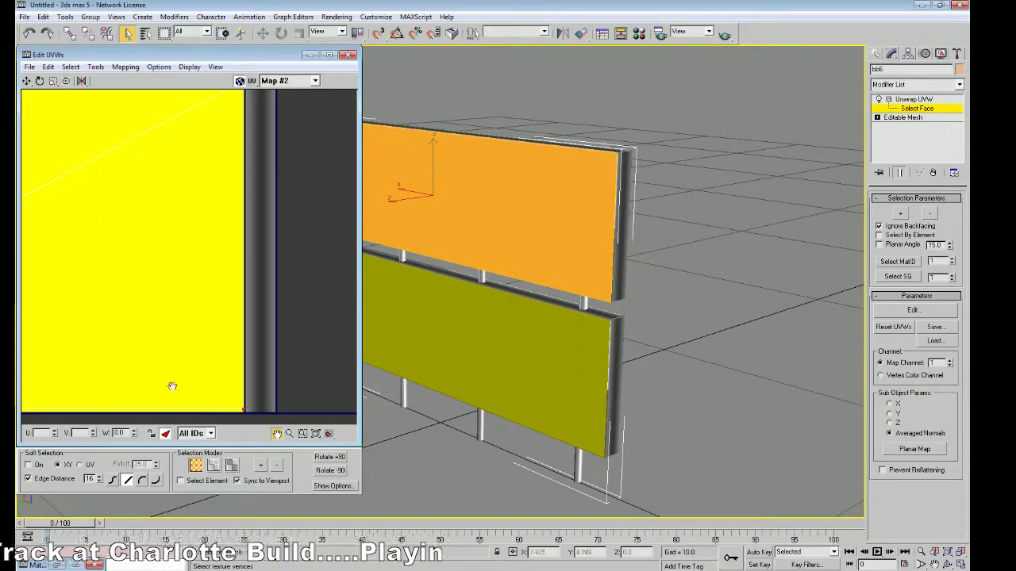
pyautogui.moveTo(170, 386); pyautogui.dragTo(292, 330)
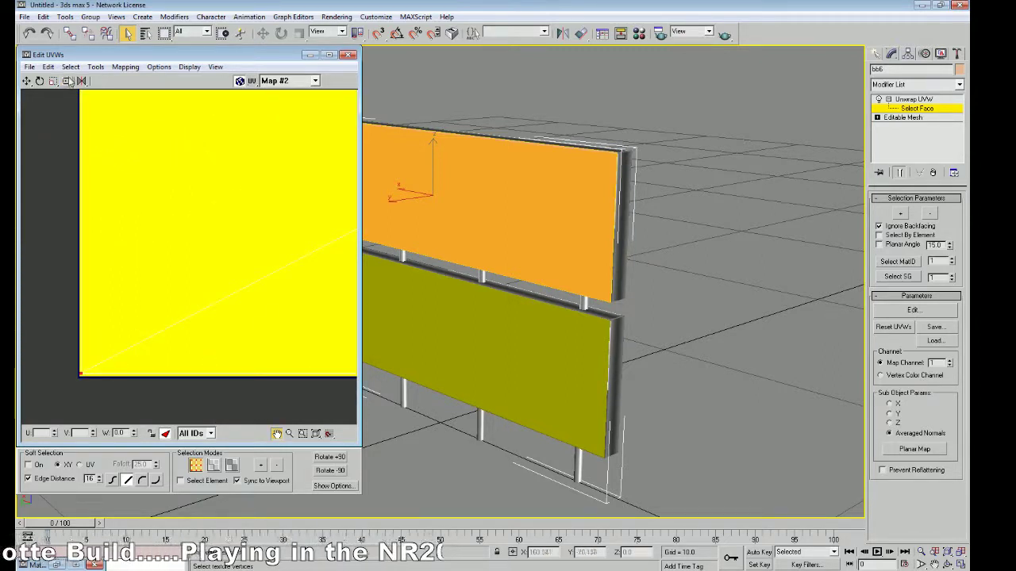
pyautogui.click(67, 81)
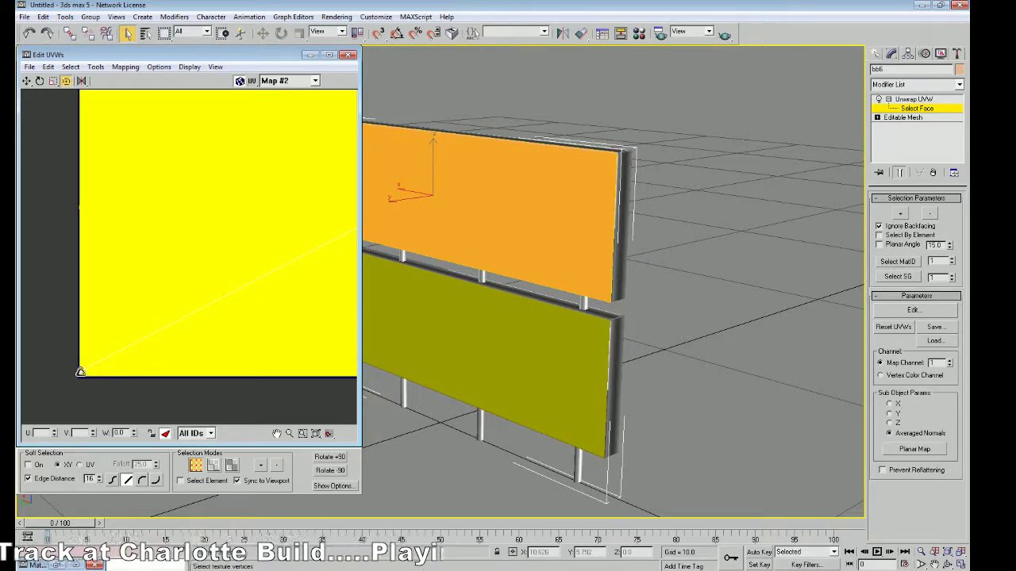
pyautogui.click(81, 371)
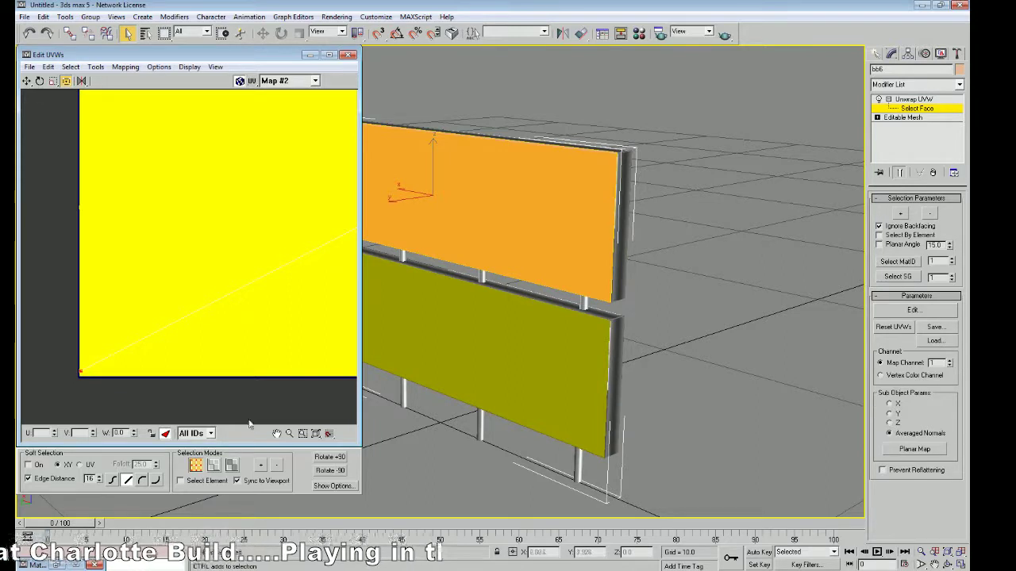
pyautogui.click(277, 434)
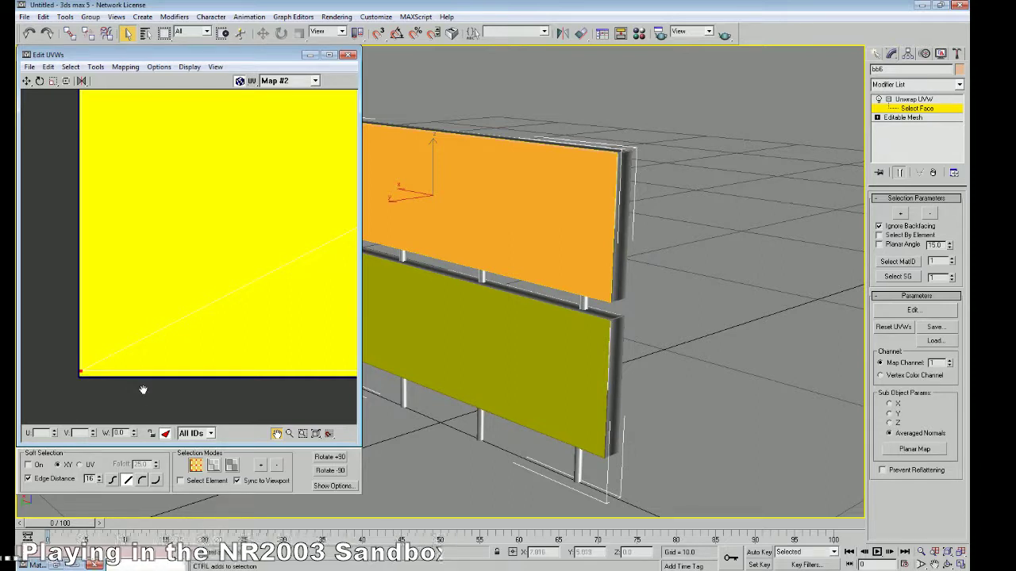
pyautogui.click(65, 82)
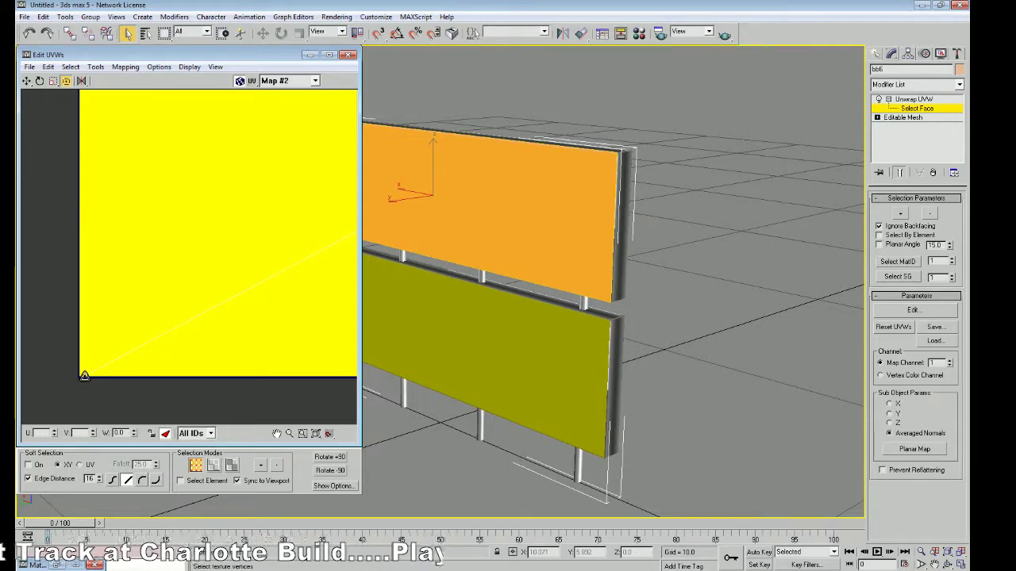
pyautogui.moveTo(84, 375)
pyautogui.mouseDown()
pyautogui.moveTo(74, 377)
pyautogui.moveTo(80, 371)
pyautogui.mouseUp()
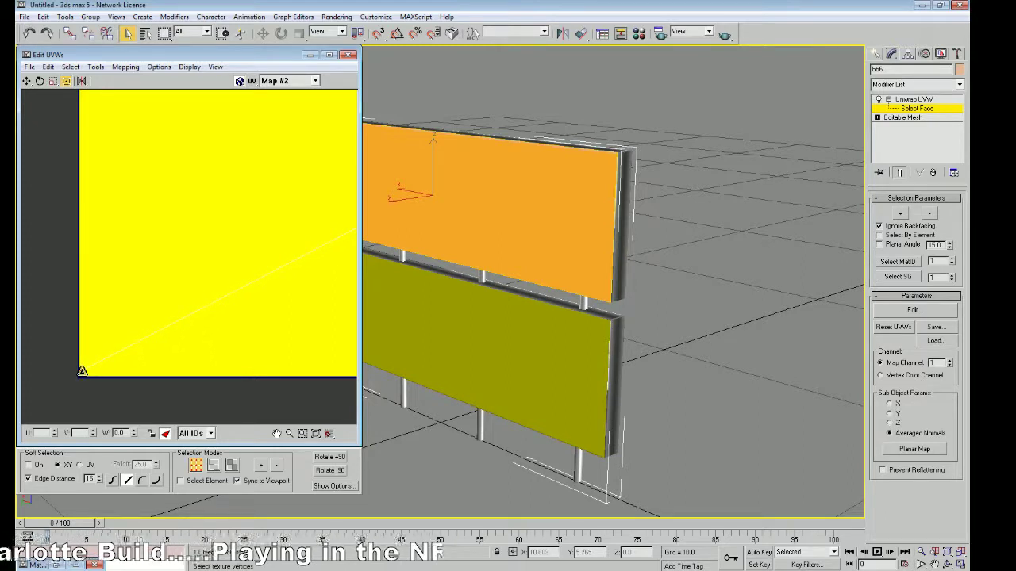
# Step: Fit the UV rectangle's upper-left corner vertex to the yellow area's corner, and clear the face selection
pyautogui.click(276, 433)
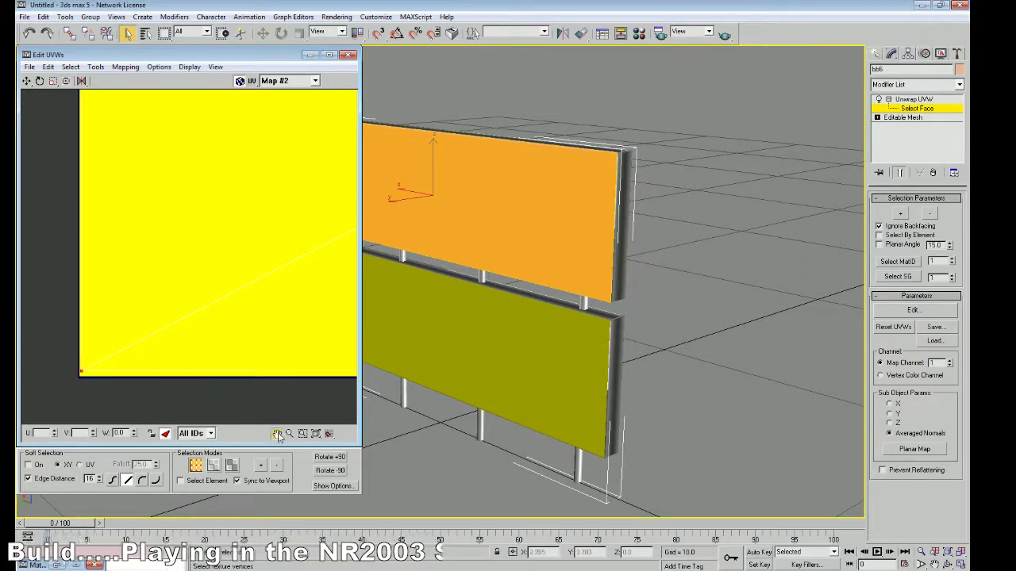
pyautogui.moveTo(198, 254); pyautogui.dragTo(172, 327)
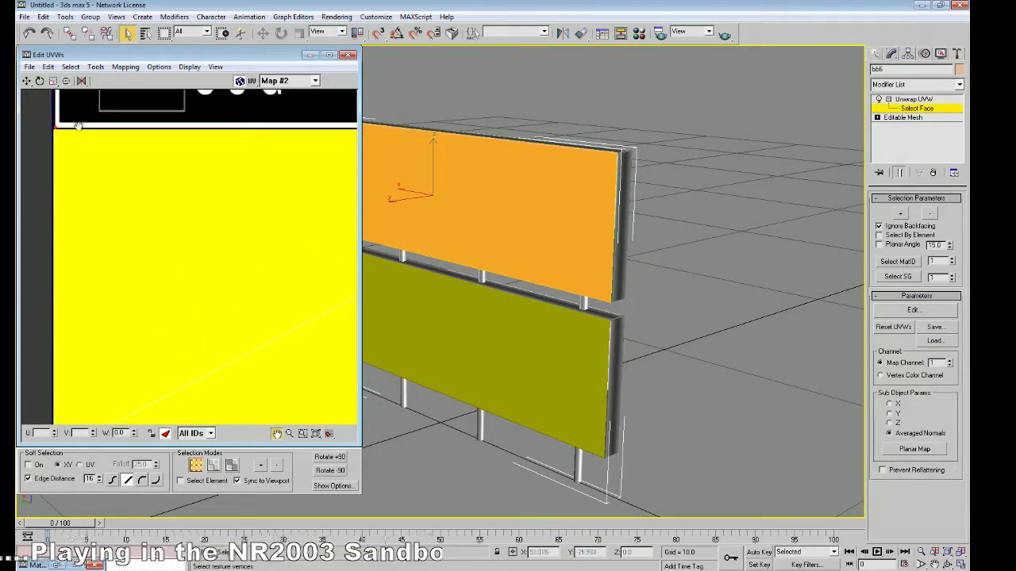
pyautogui.click(66, 81)
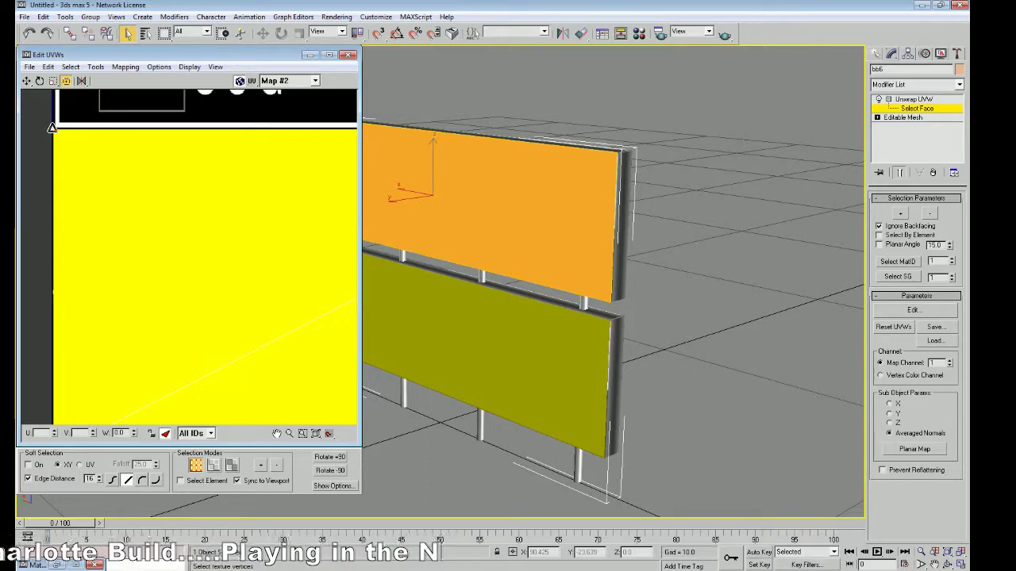
pyautogui.click(27, 81)
pyautogui.click(32, 162)
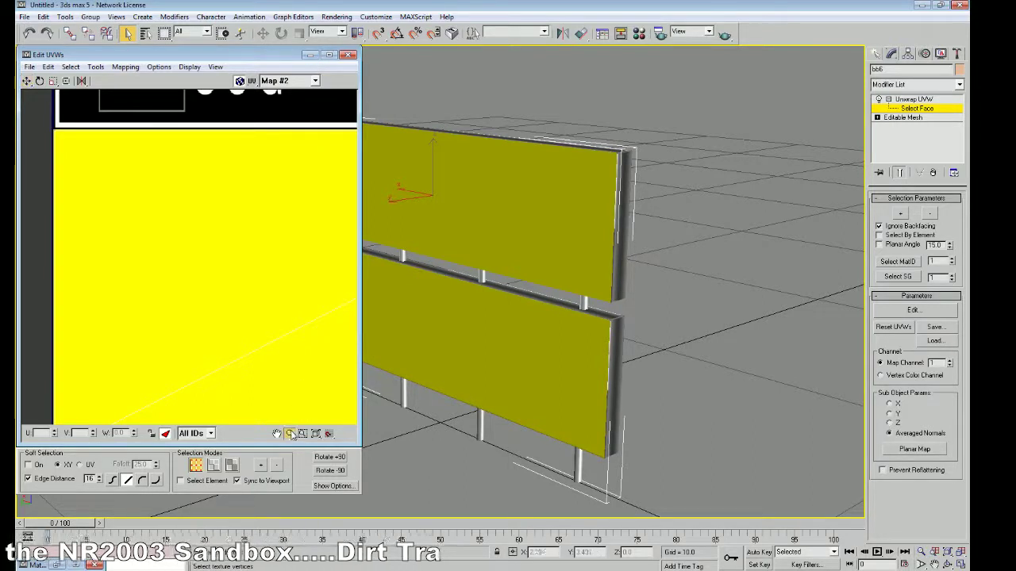
# Step: Check the remapped UVs against the whole bb6 texture and minimize the UV editor
pyautogui.click(290, 432)
pyautogui.moveTo(270, 277); pyautogui.dragTo(275, 386)
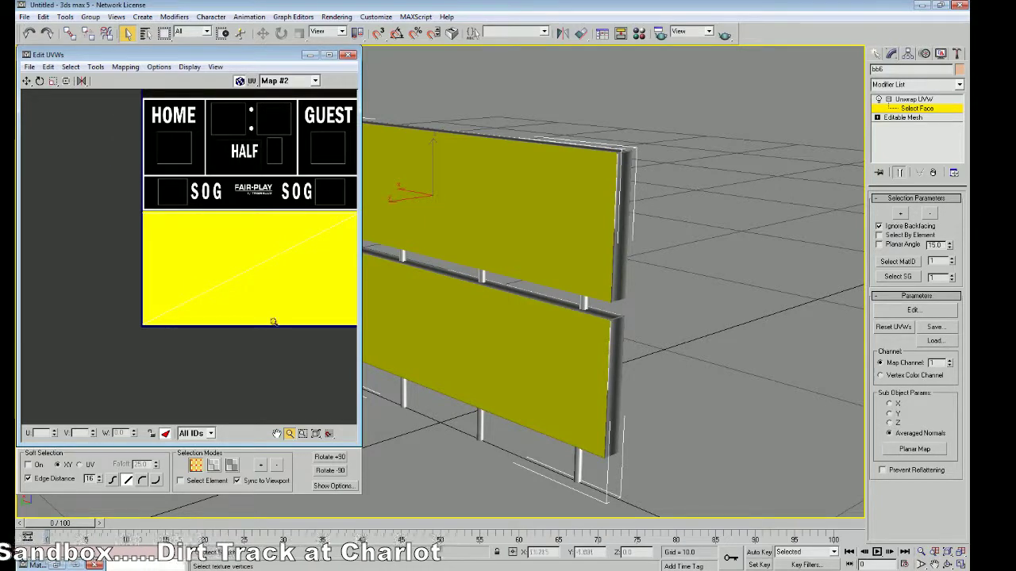
pyautogui.moveTo(253, 256); pyautogui.dragTo(258, 297)
pyautogui.click(277, 433)
pyautogui.moveTo(218, 258); pyautogui.dragTo(180, 334)
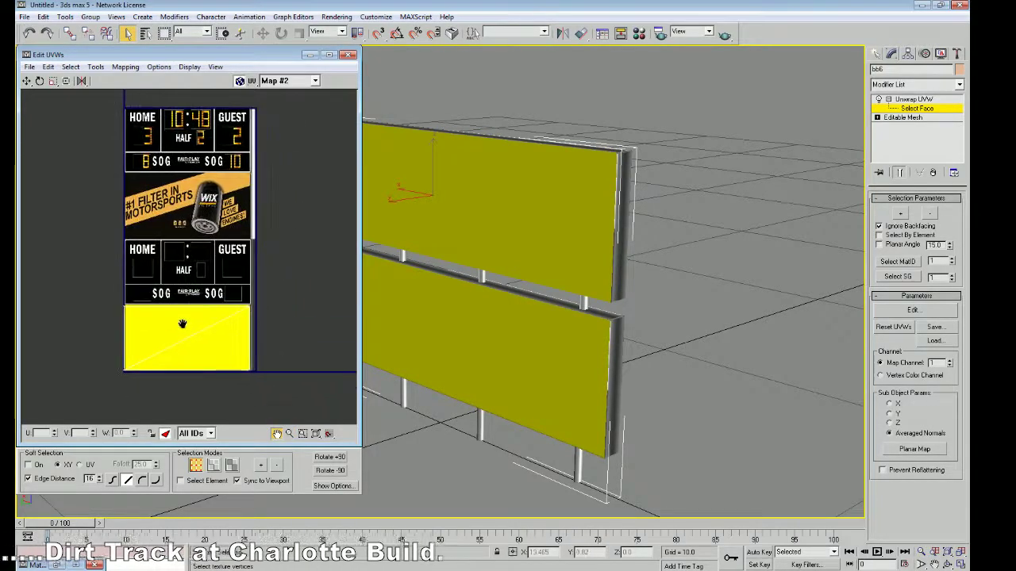
pyautogui.click(310, 56)
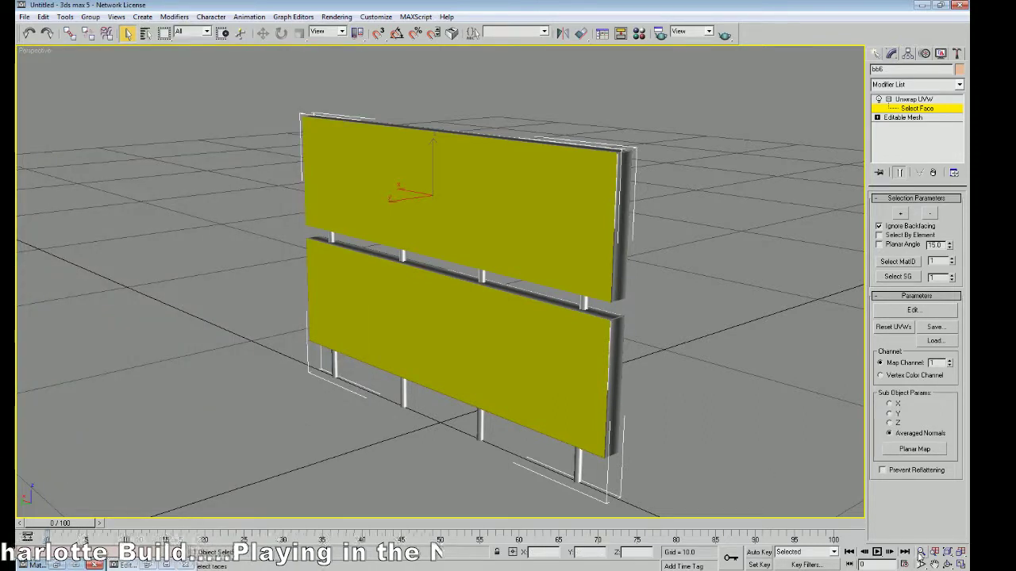
# Step: Render the perspective view of the billboard at 800x600 and close the render windows
pyautogui.click(337, 17)
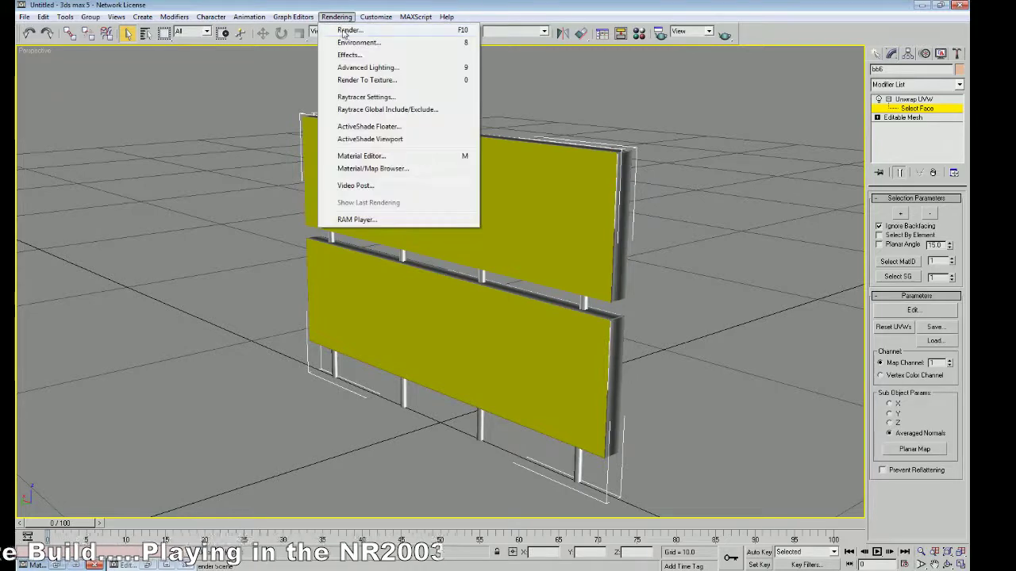
pyautogui.click(346, 27)
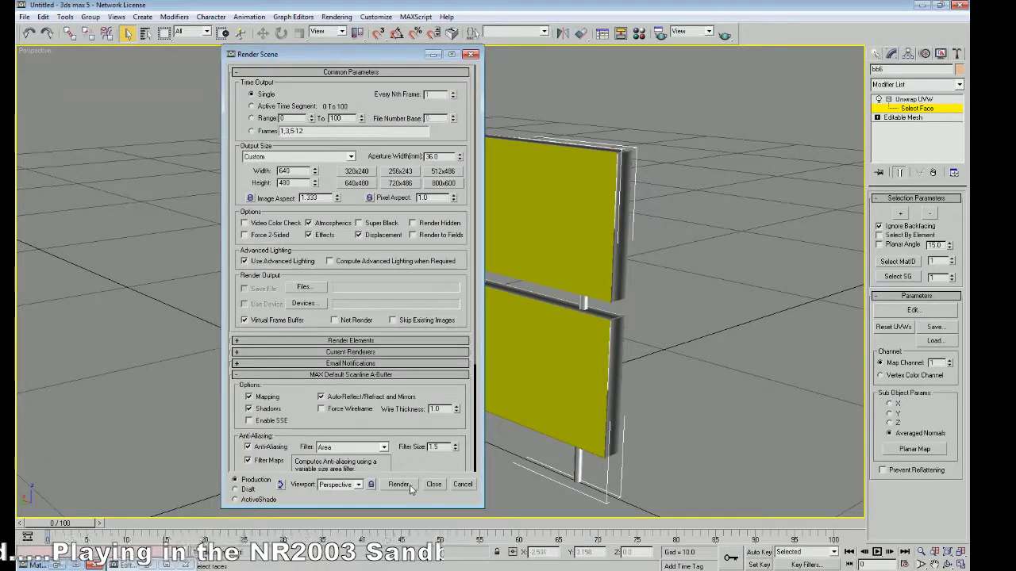
pyautogui.click(443, 183)
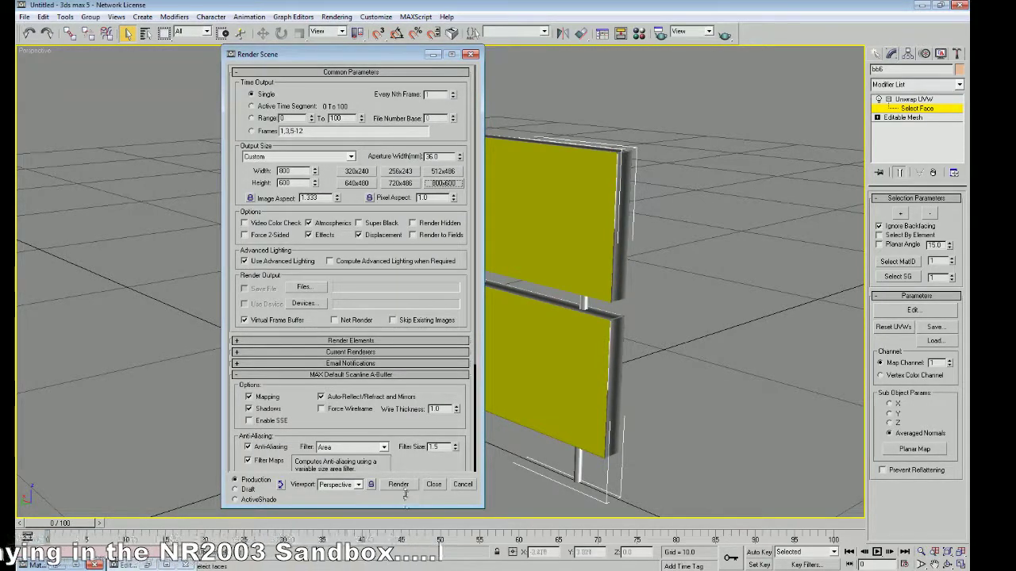
pyautogui.click(398, 485)
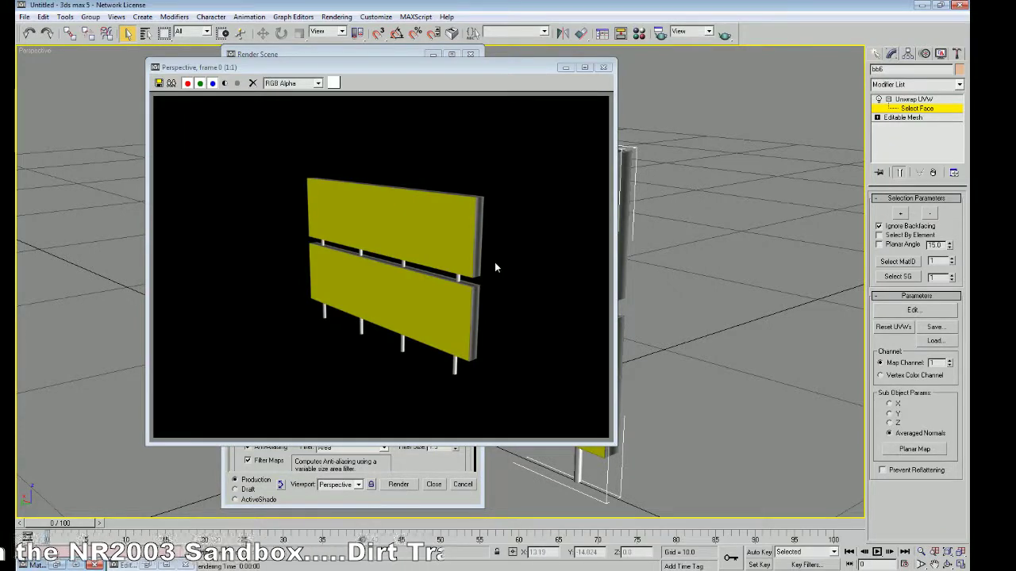
pyautogui.click(604, 67)
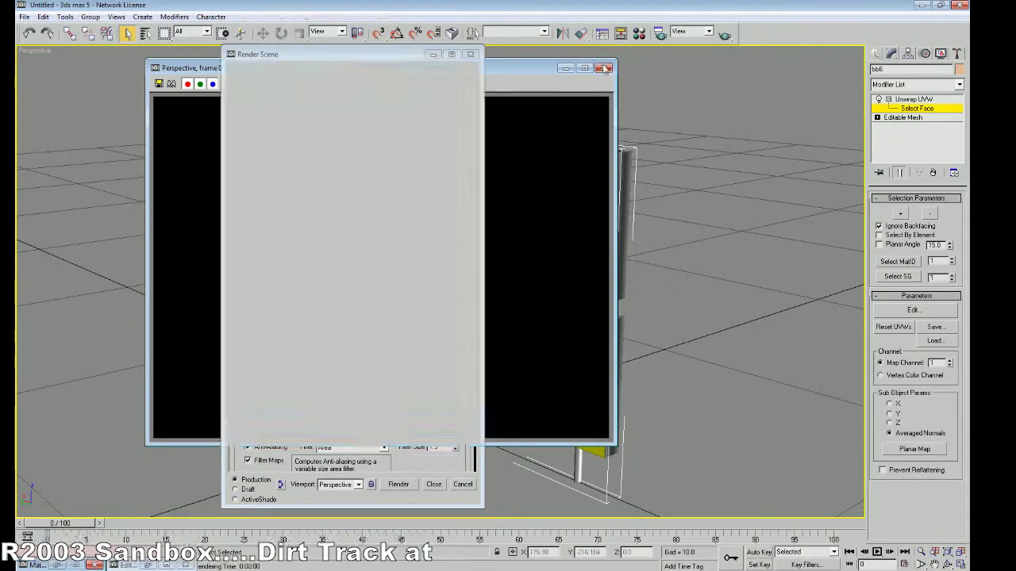
pyautogui.click(434, 484)
# Step: Set the render environment's background color to dark gray
pyautogui.click(337, 17)
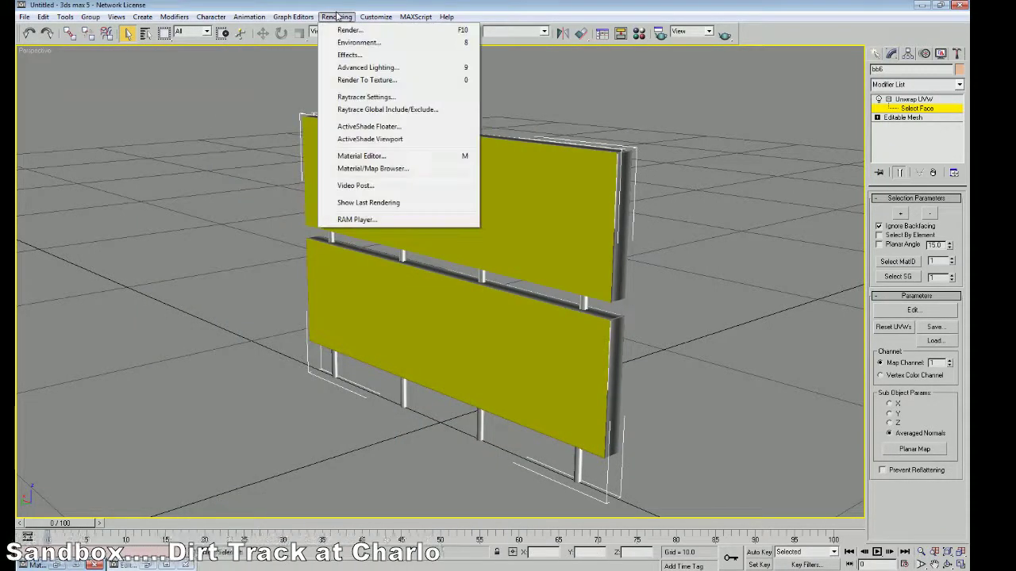
pyautogui.click(353, 41)
pyautogui.click(302, 128)
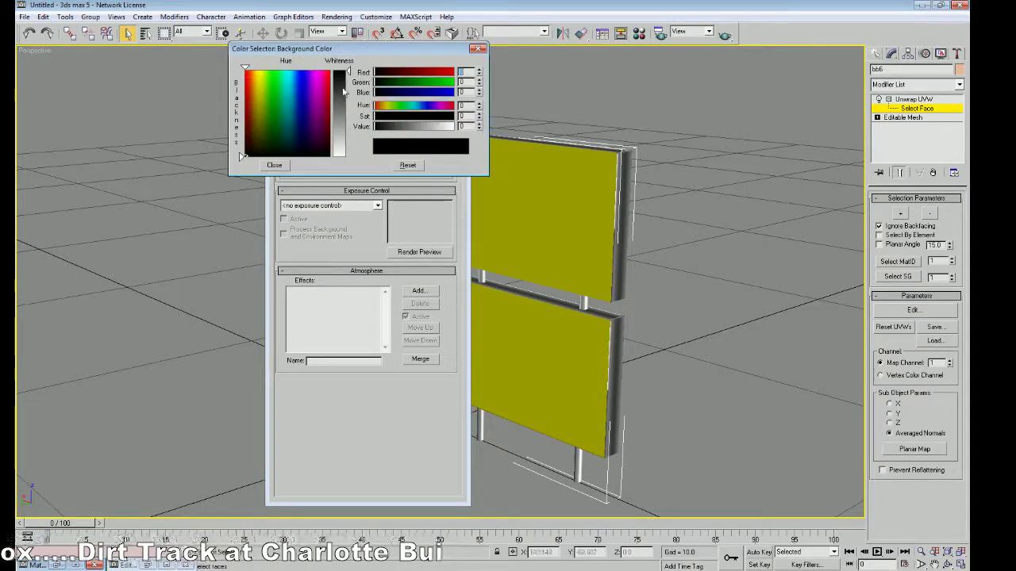
pyautogui.moveTo(350, 73); pyautogui.dragTo(350, 104)
pyautogui.click(284, 166)
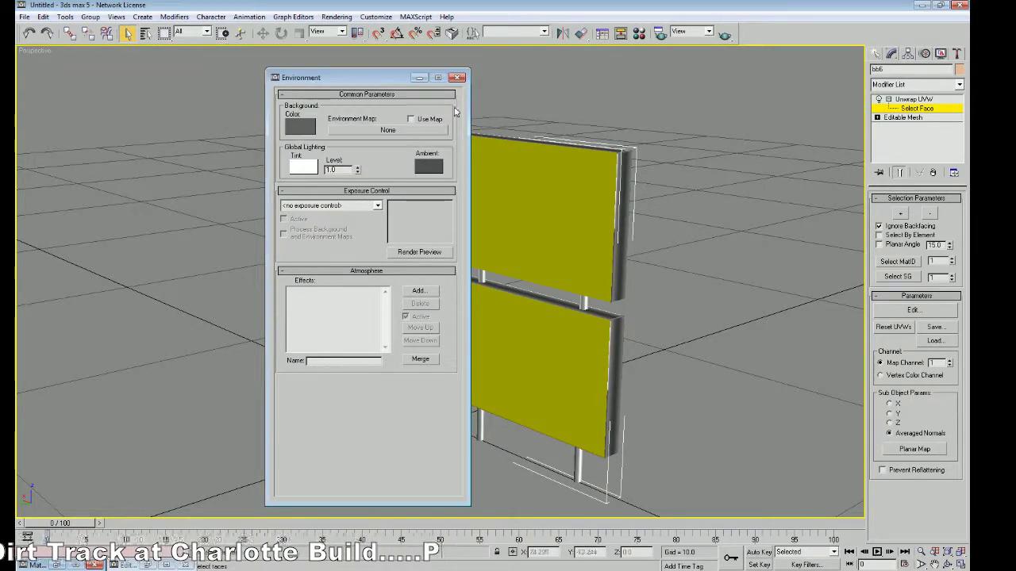
pyautogui.click(466, 72)
# Step: Render the perspective view again to check the billboard against the new background, and close the render windows
pyautogui.click(342, 16)
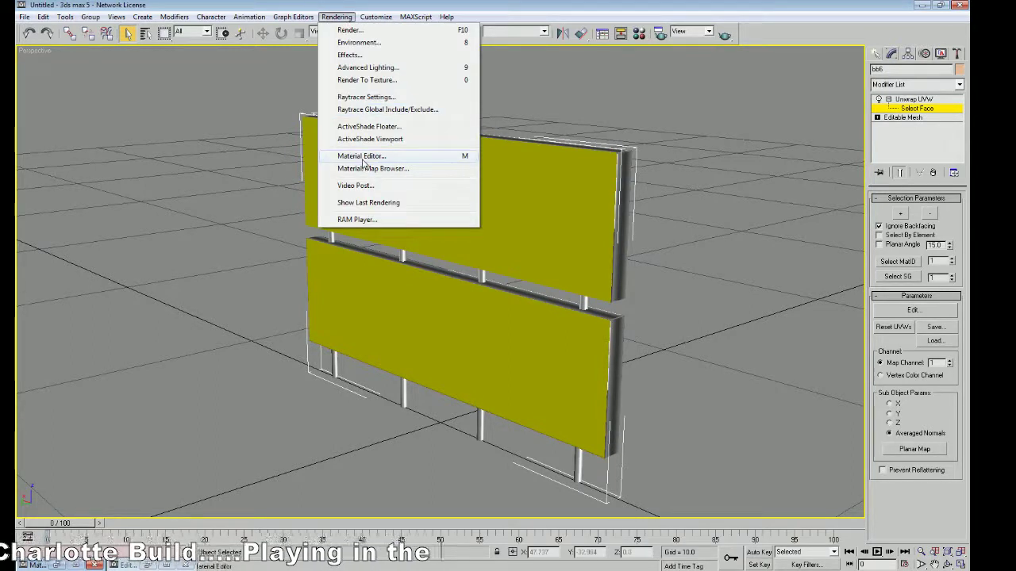
pyautogui.click(351, 30)
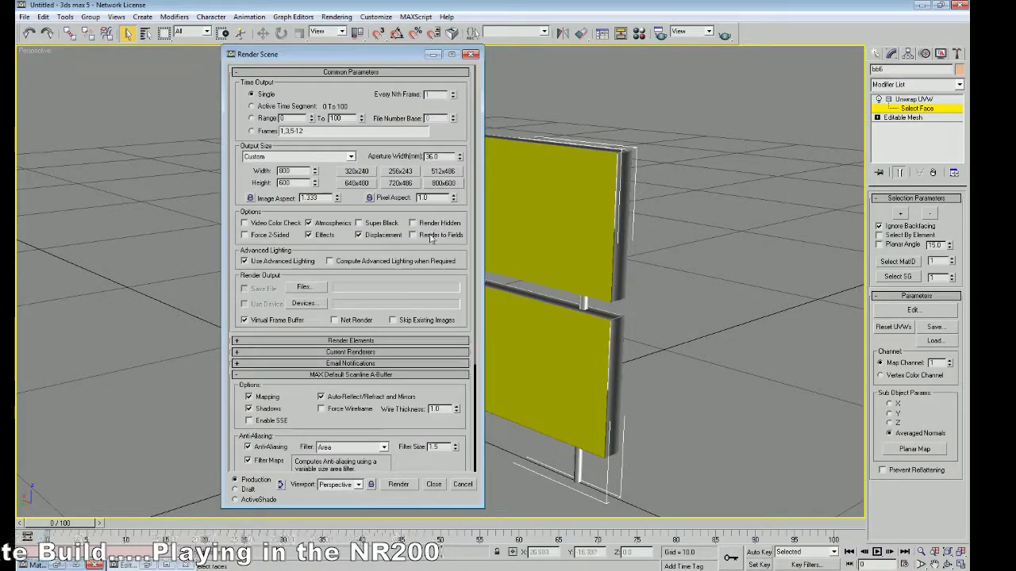
pyautogui.click(398, 485)
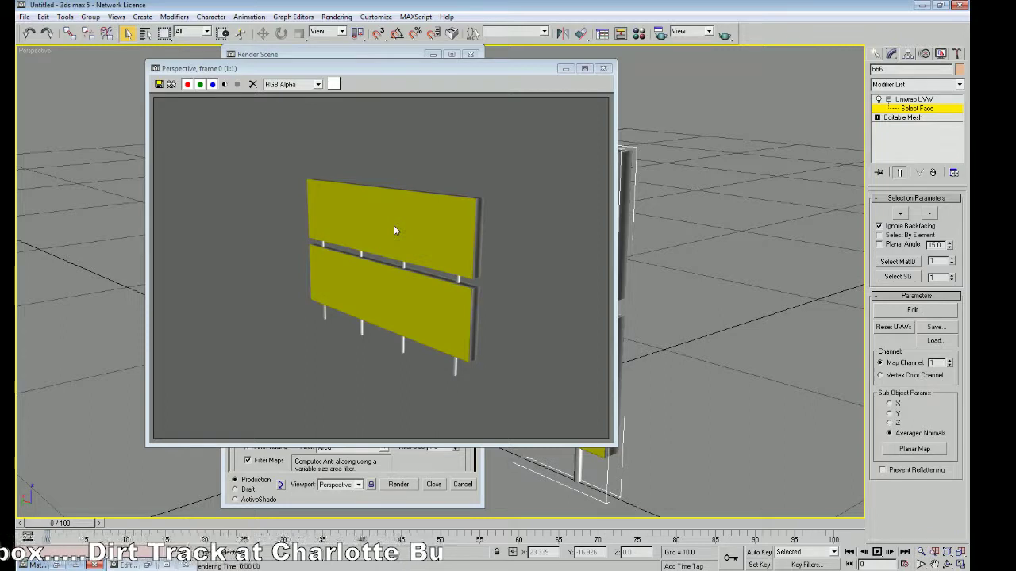
pyautogui.click(603, 68)
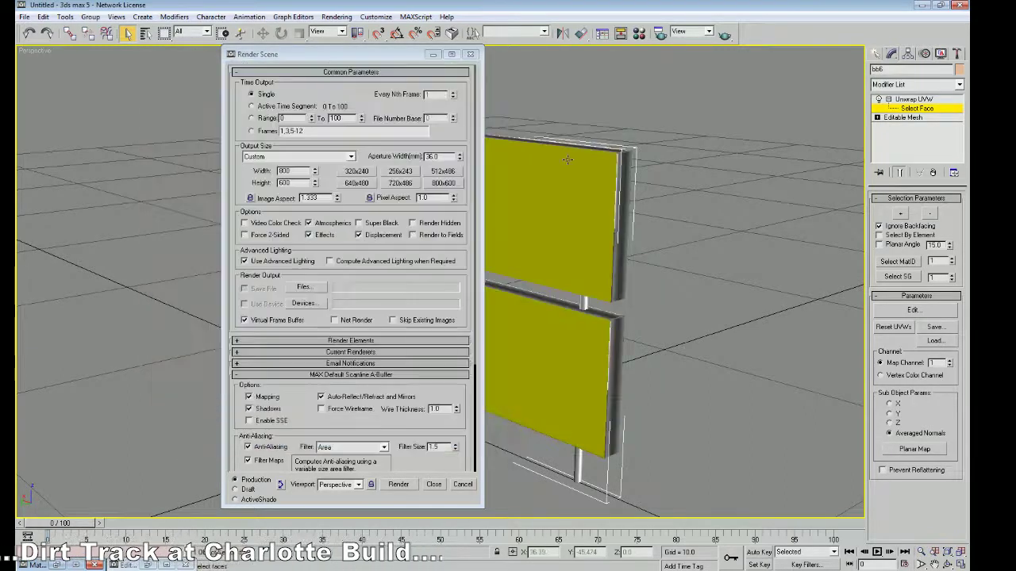
pyautogui.click(433, 484)
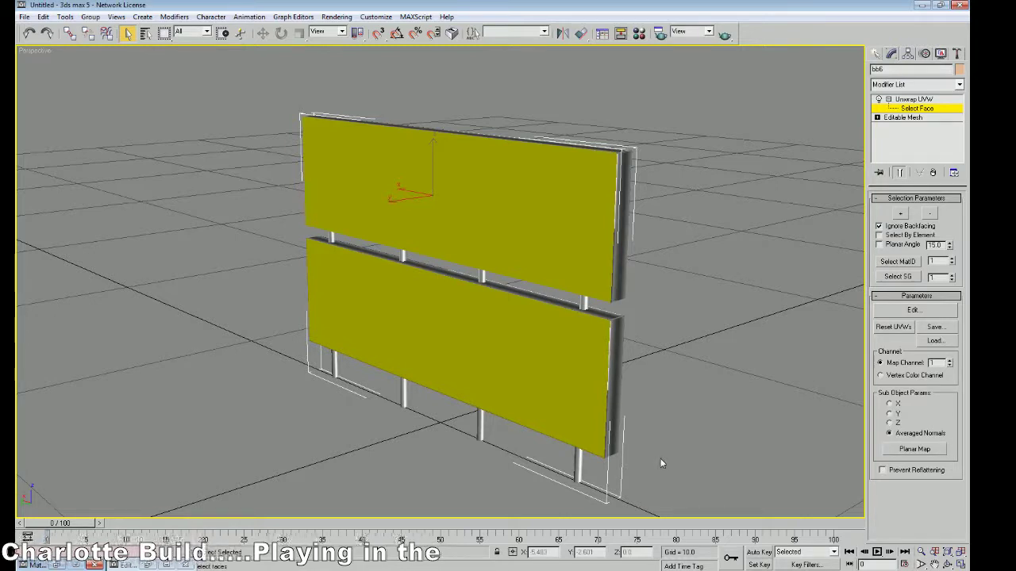
# Step: Export the scene in 3D Studio format to the 3DS folder as bb6_new.3ds
pyautogui.click(24, 16)
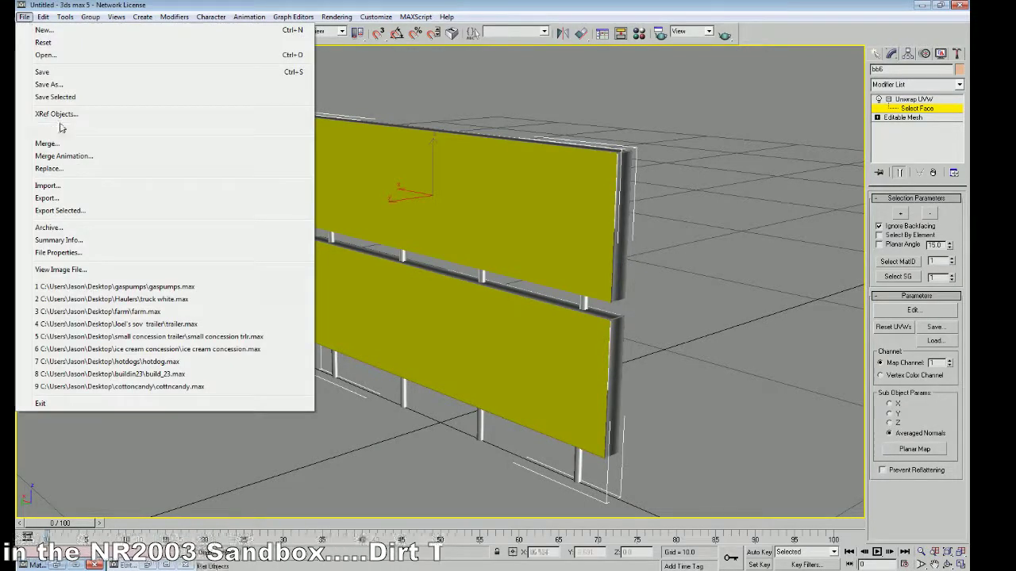
pyautogui.click(48, 198)
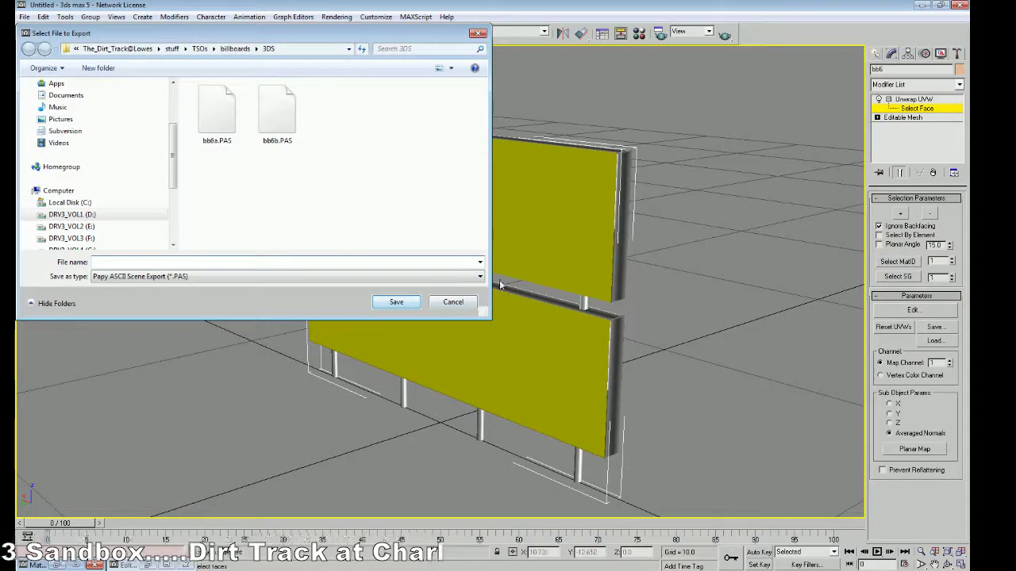
pyautogui.click(414, 276)
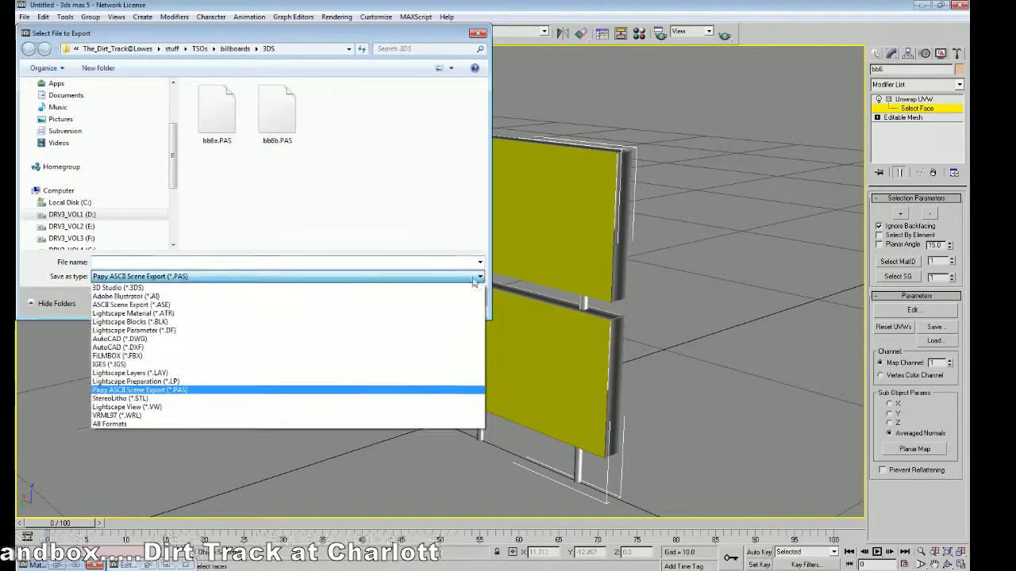
pyautogui.click(409, 288)
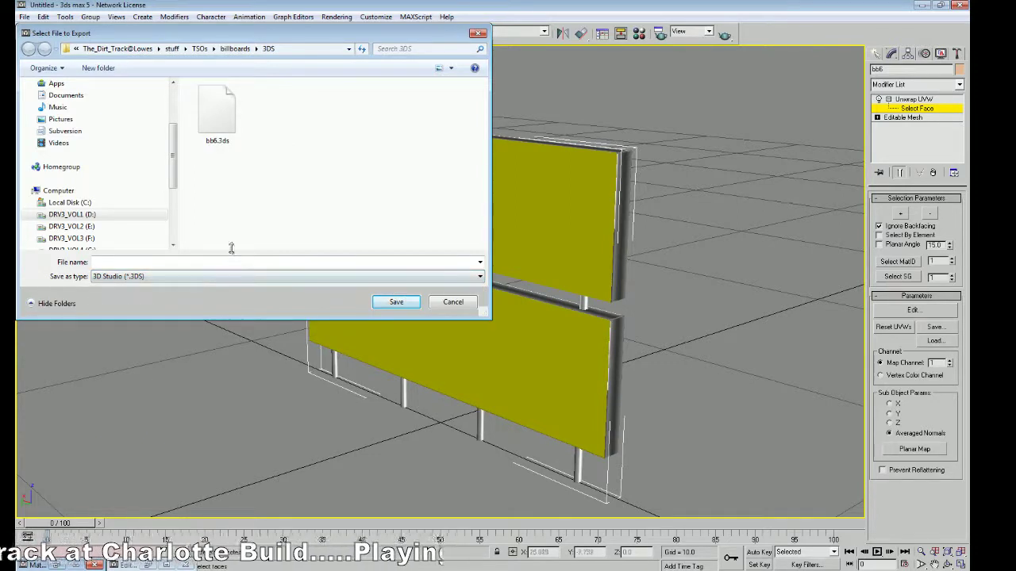
pyautogui.click(217, 147)
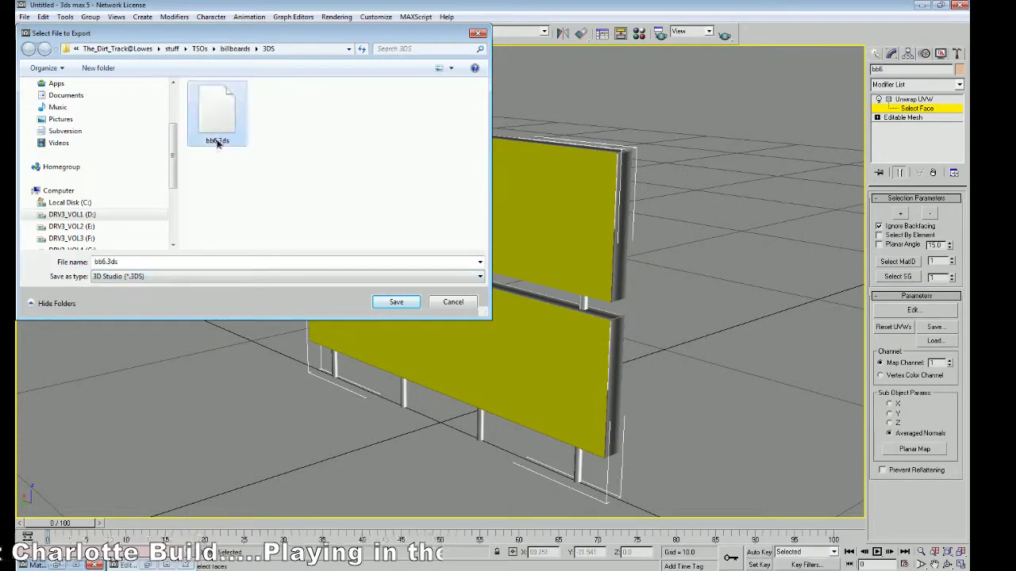
pyautogui.click(106, 262)
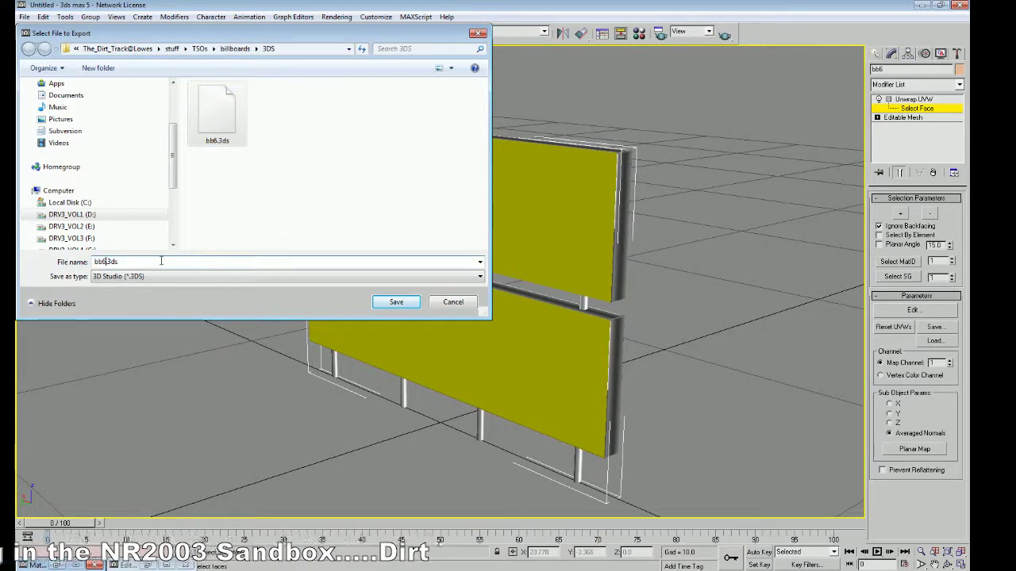
pyautogui.write('_')
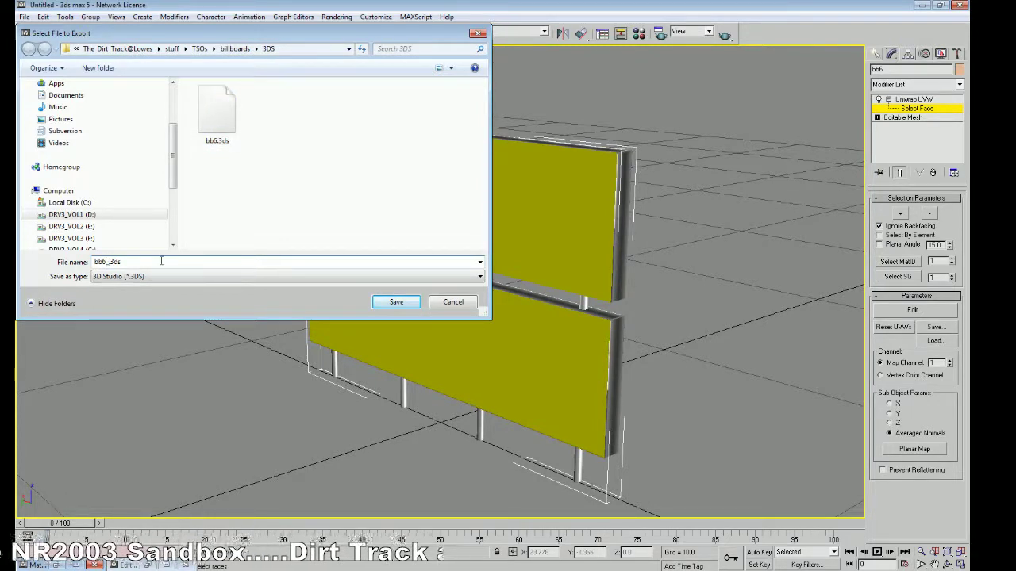
pyautogui.write('new')
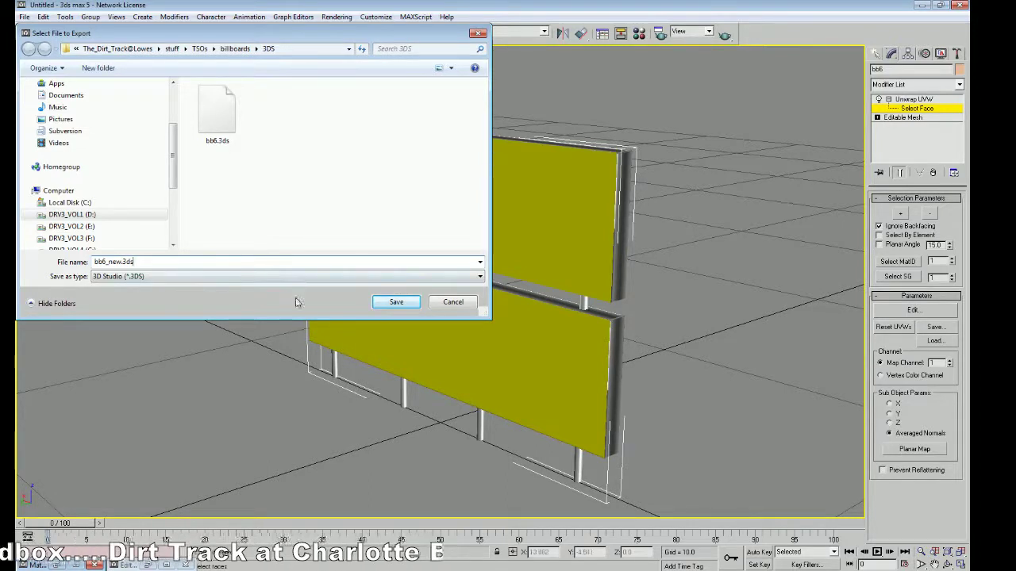
pyautogui.click(391, 303)
pyautogui.click(465, 298)
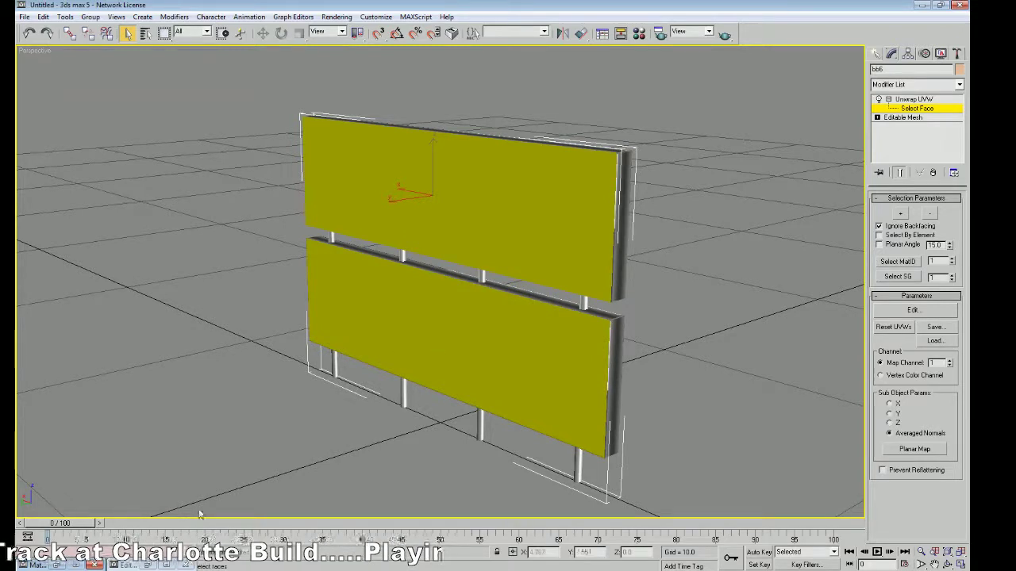
# Step: Switch to the 3DS folder in Windows Explorer and check it for the exported file
pyautogui.click(159, 517)
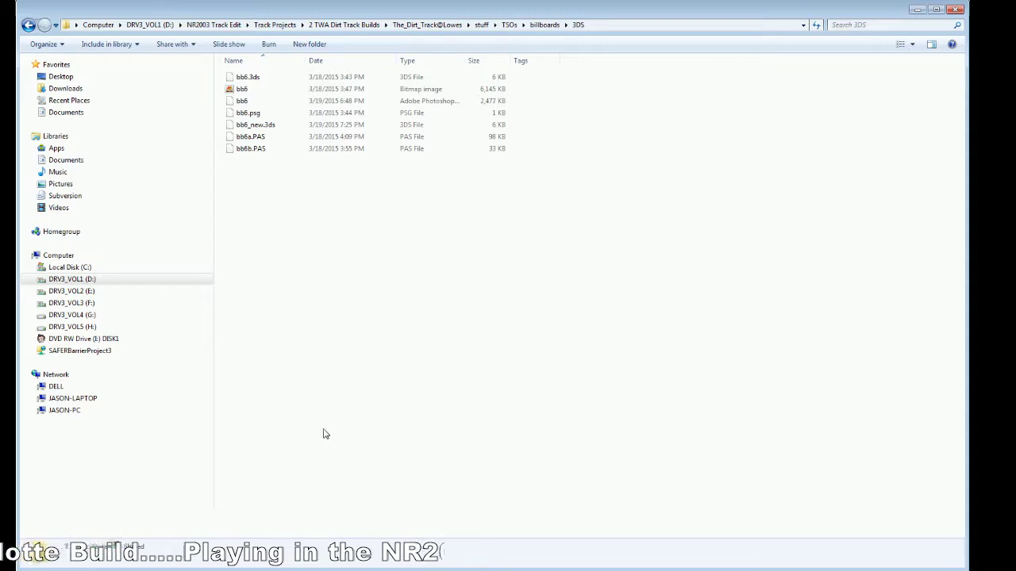
pyautogui.rightClick(336, 354)
pyautogui.click(367, 398)
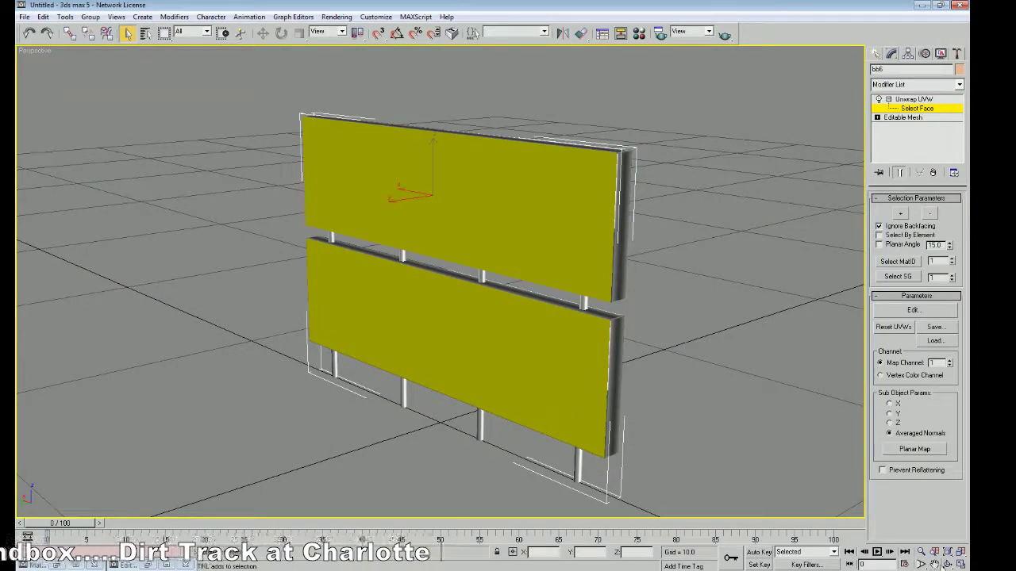
# Step: Leave face selection on the billboard and export it in Papy ASCII Scene format, overwriting bb6b.PAS
pyautogui.click(948, 564)
pyautogui.moveTo(476, 333); pyautogui.dragTo(397, 342)
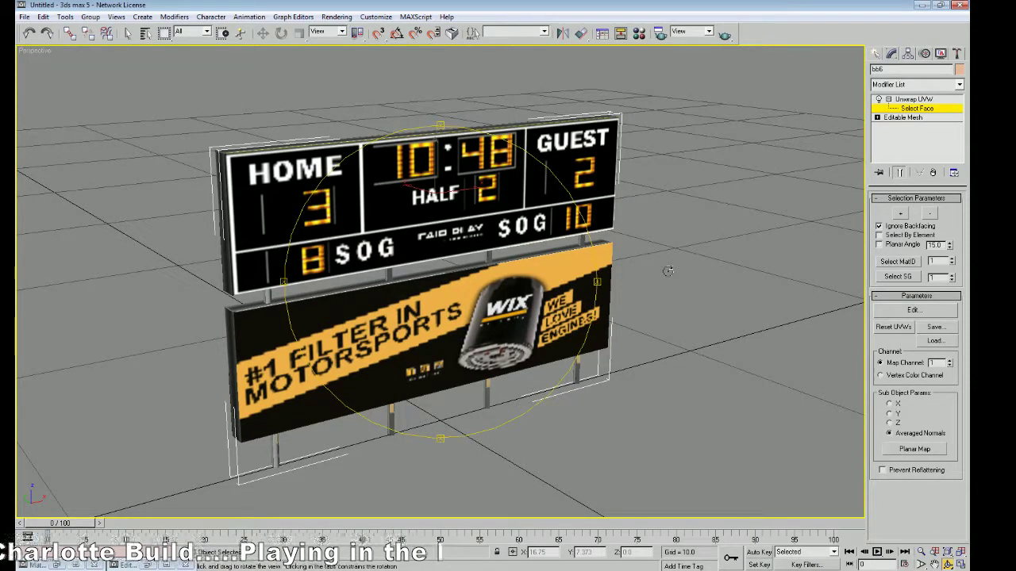
pyautogui.click(912, 98)
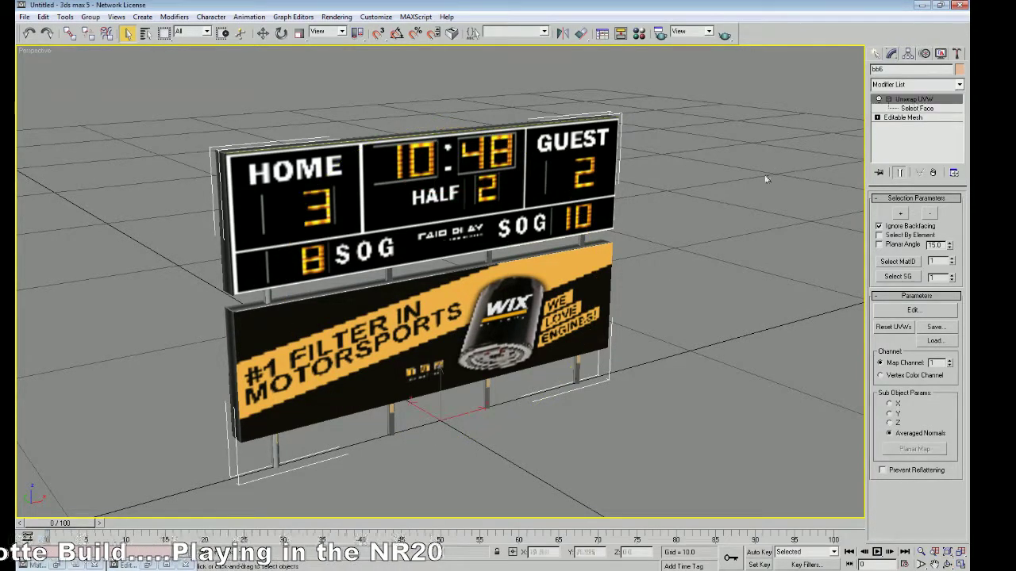
pyautogui.click(25, 16)
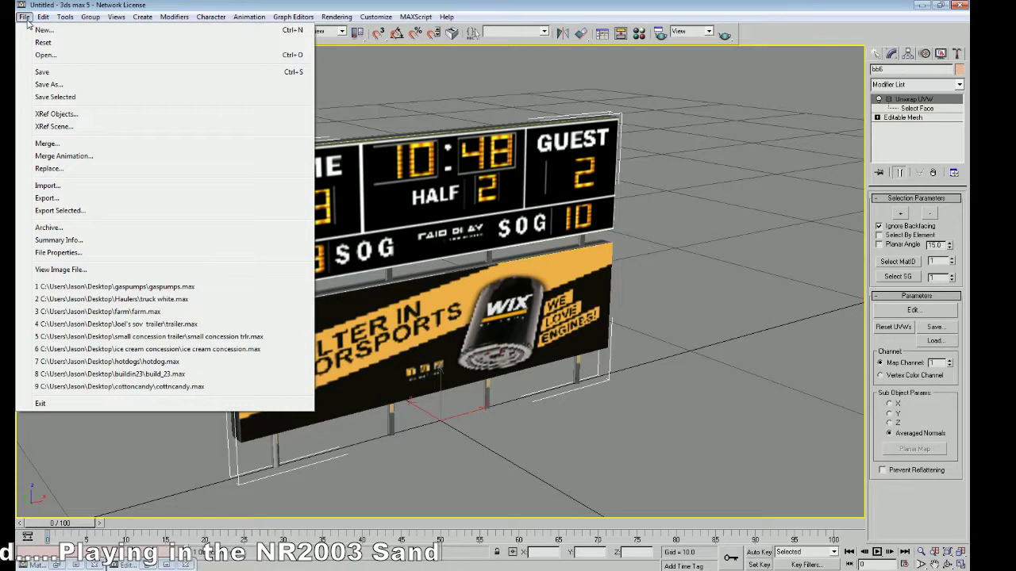
pyautogui.click(66, 199)
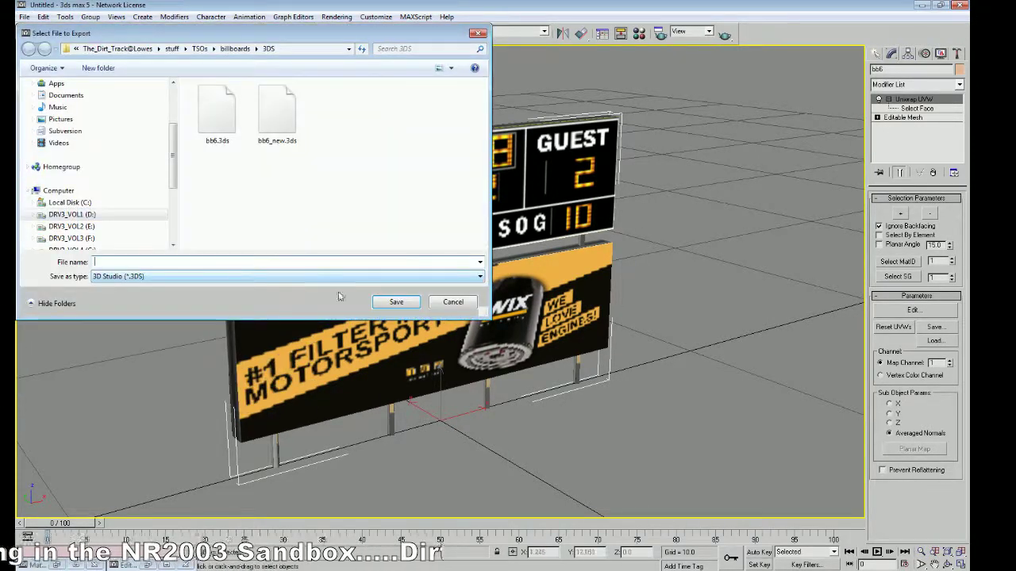
pyautogui.click(478, 276)
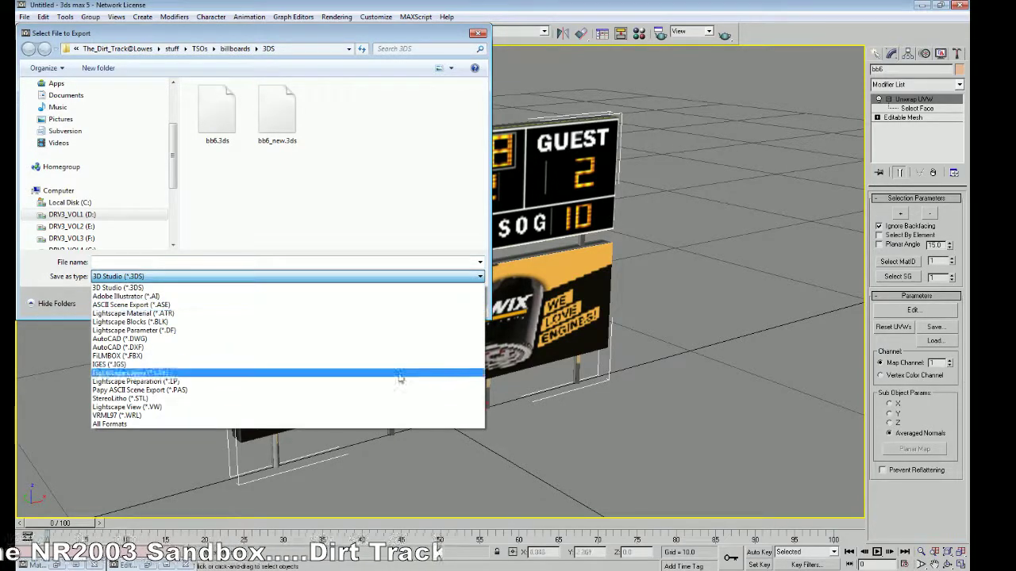
pyautogui.click(400, 390)
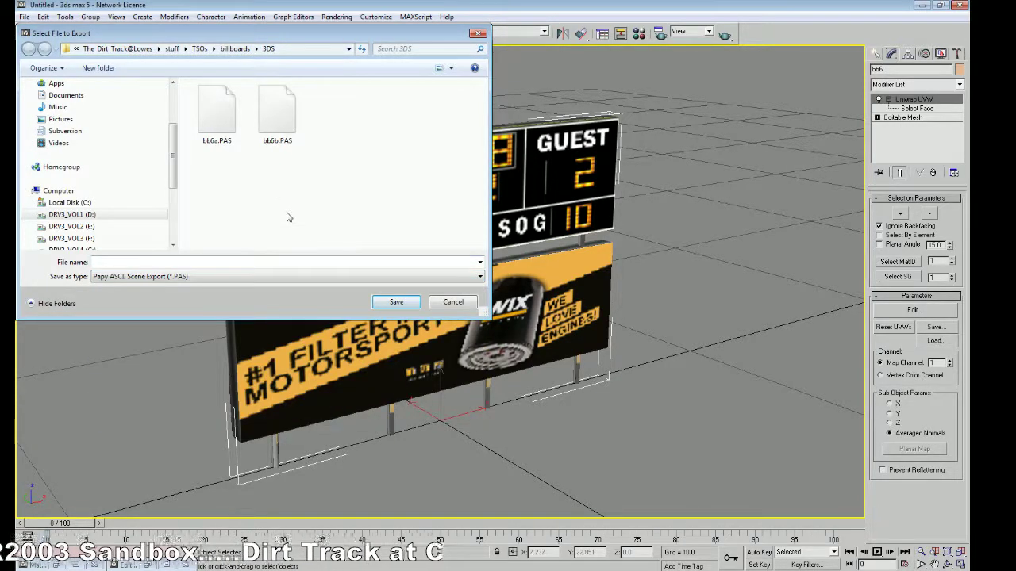
pyautogui.click(275, 123)
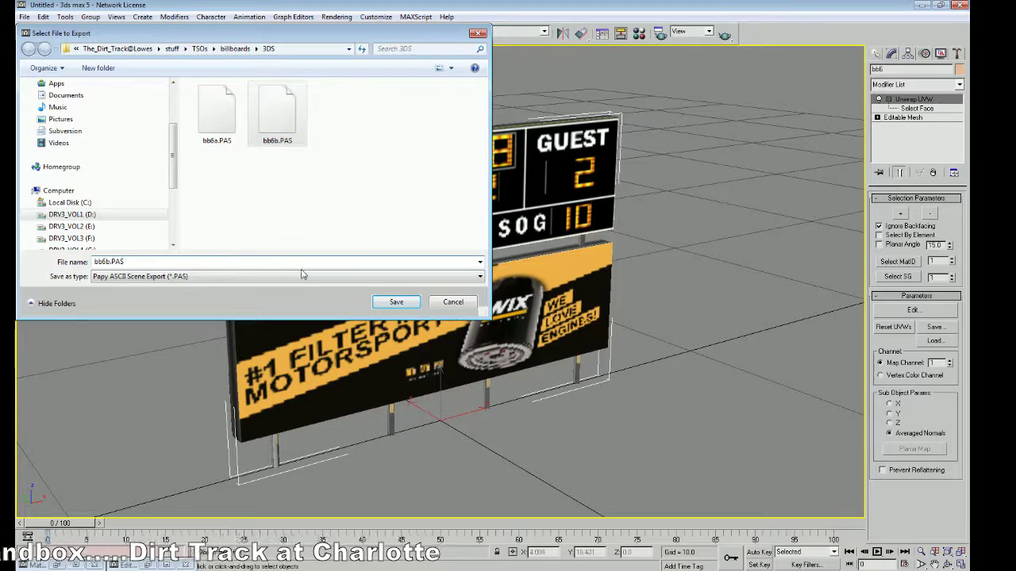
pyautogui.click(396, 301)
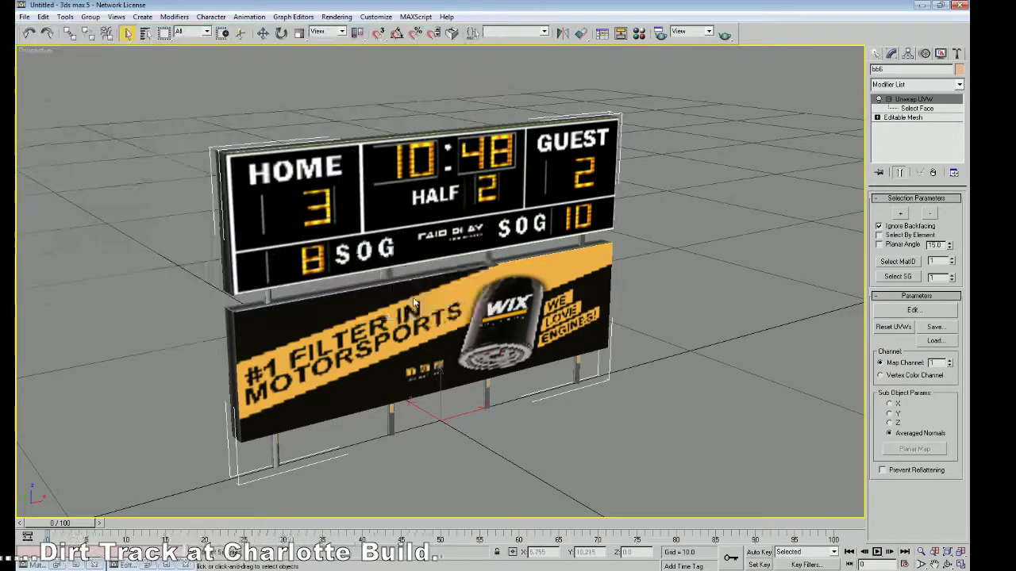
pyautogui.click(535, 336)
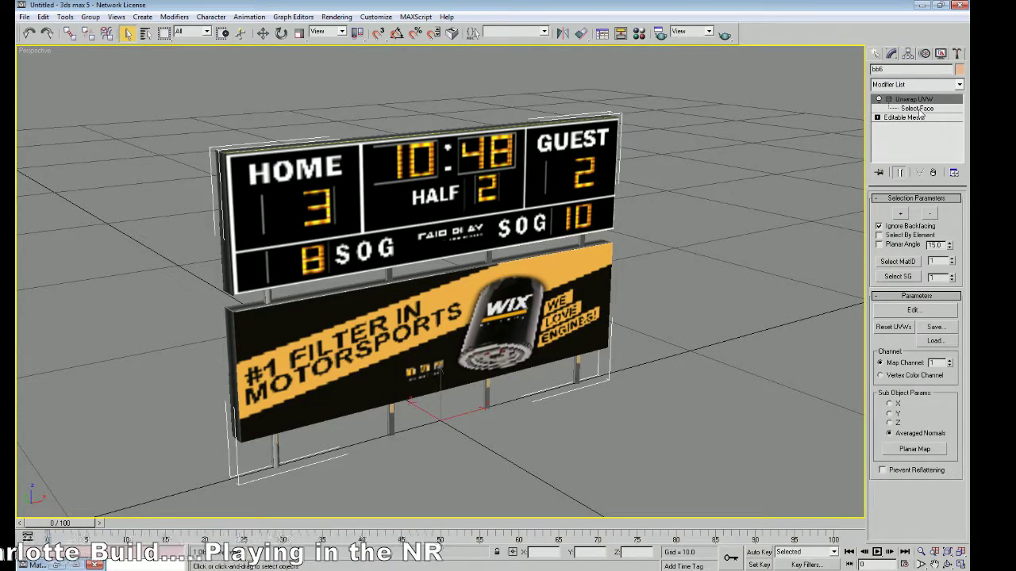
# Step: Select both triangular faces on the scoreboard front of the upper panel in Unwrap UVW
pyautogui.click(916, 108)
pyautogui.click(357, 237)
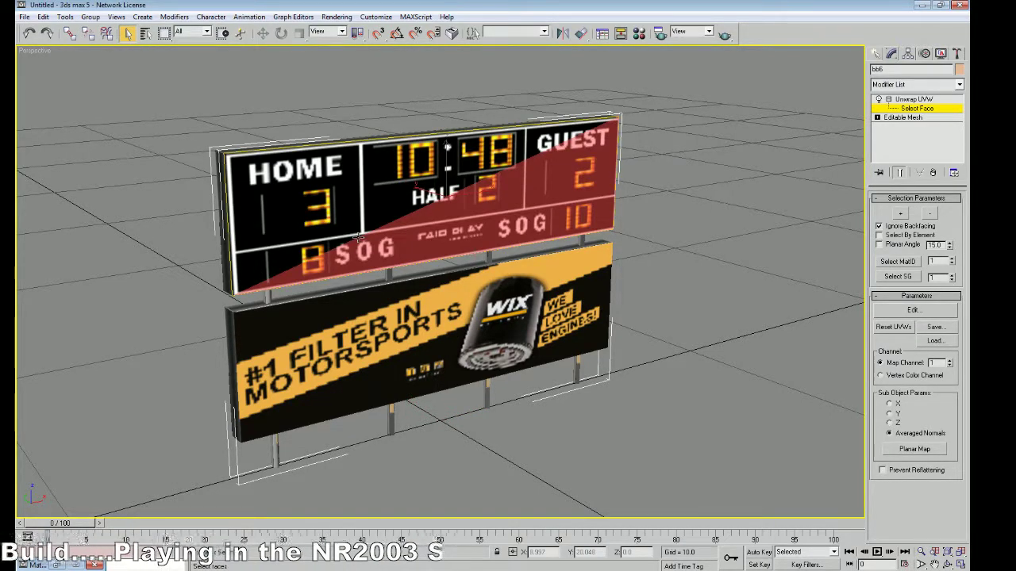
pyautogui.keyDown('ctrl'); pyautogui.click(318, 208); pyautogui.keyUp('ctrl')
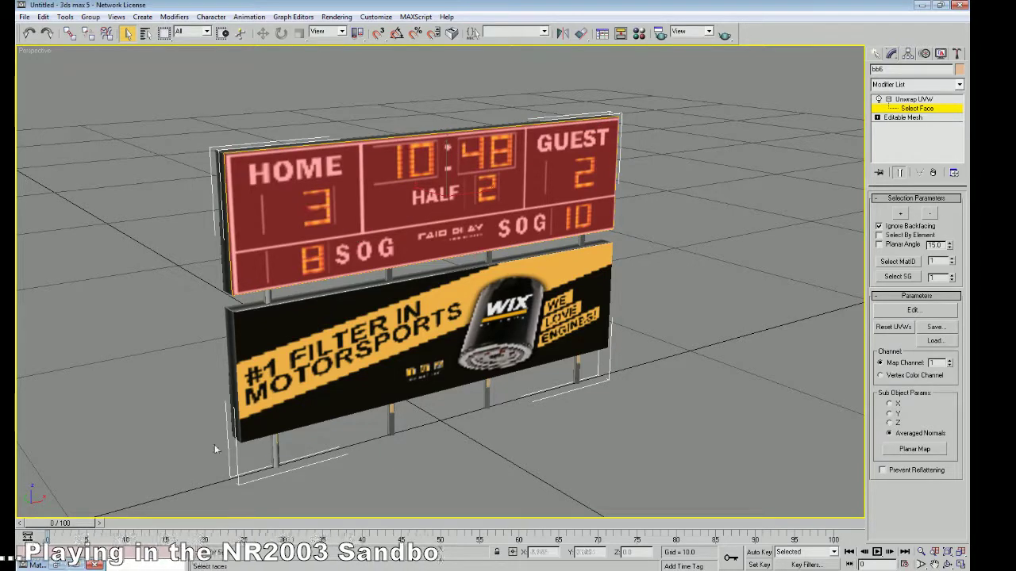
# Step: Restore the UV editor and move the selected UVs onto the blank scoreboard above the texture's yellow area
pyautogui.click(60, 565)
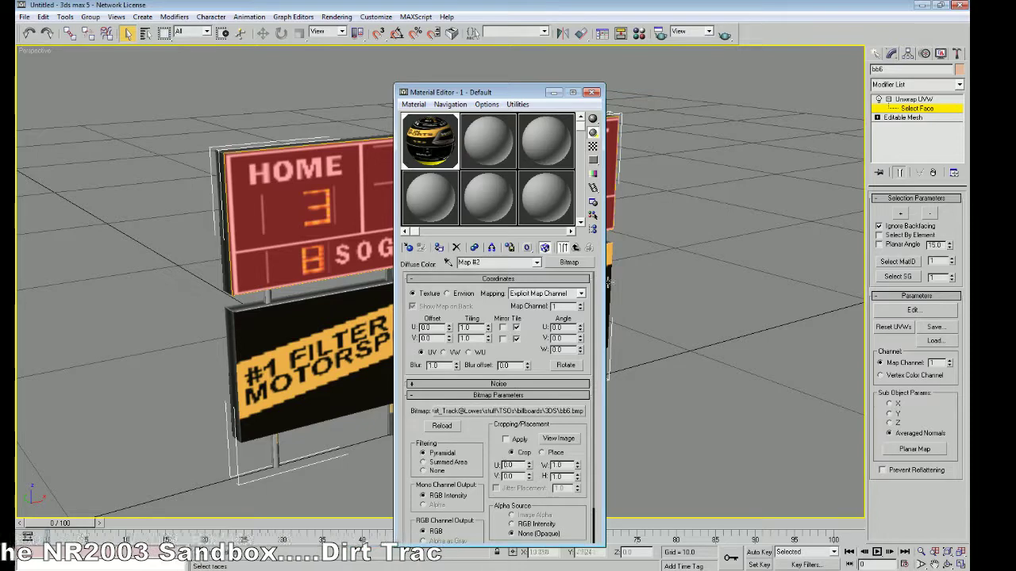
pyautogui.click(553, 93)
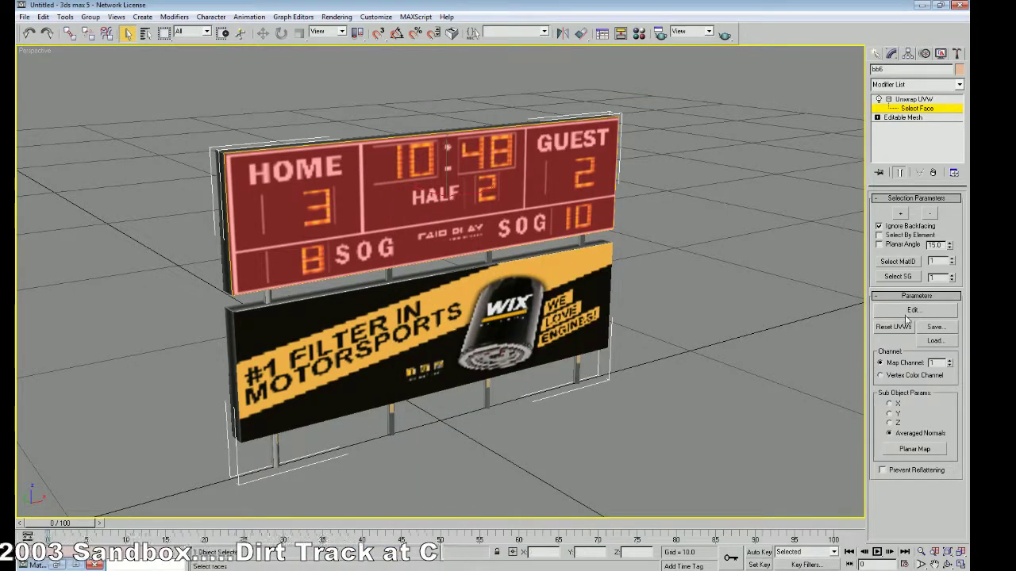
pyautogui.click(161, 565)
pyautogui.click(161, 566)
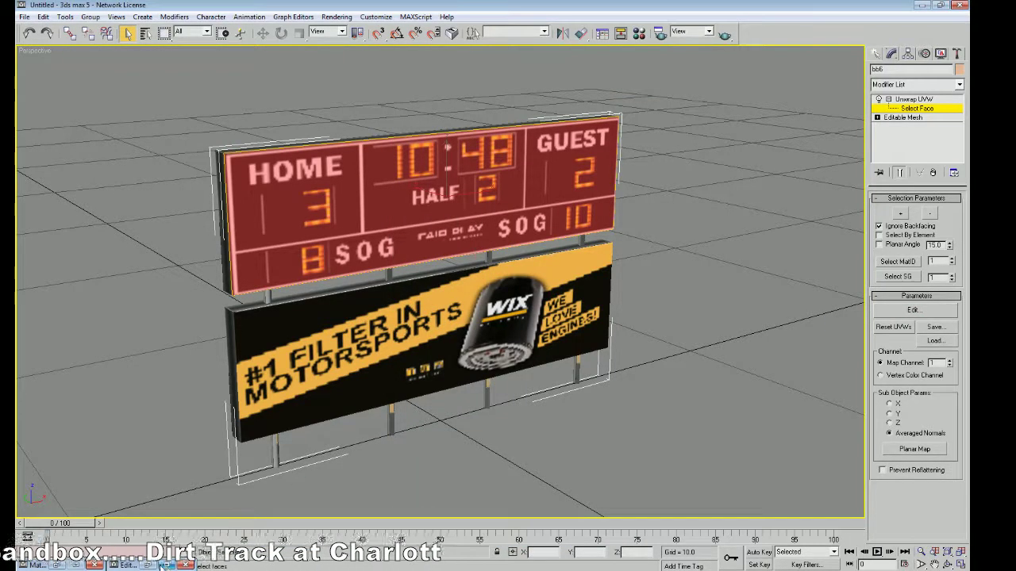
pyautogui.click(151, 566)
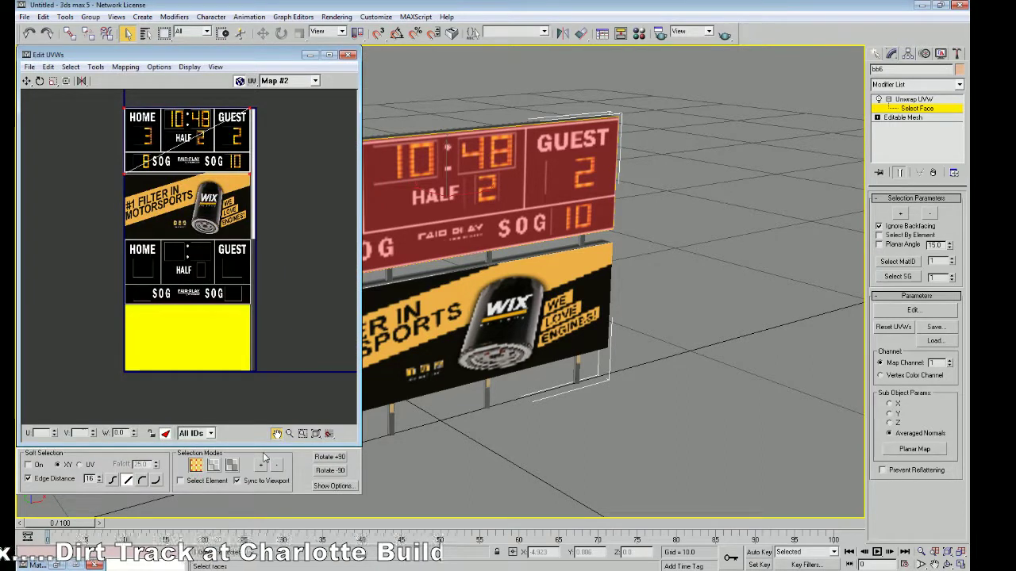
pyautogui.click(27, 81)
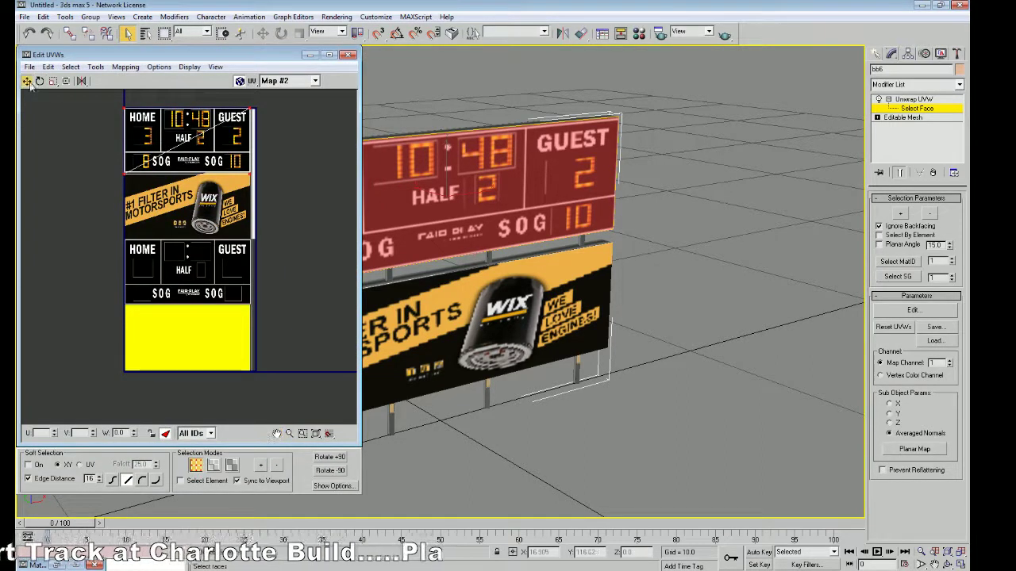
pyautogui.moveTo(255, 311); pyautogui.dragTo(121, 241)
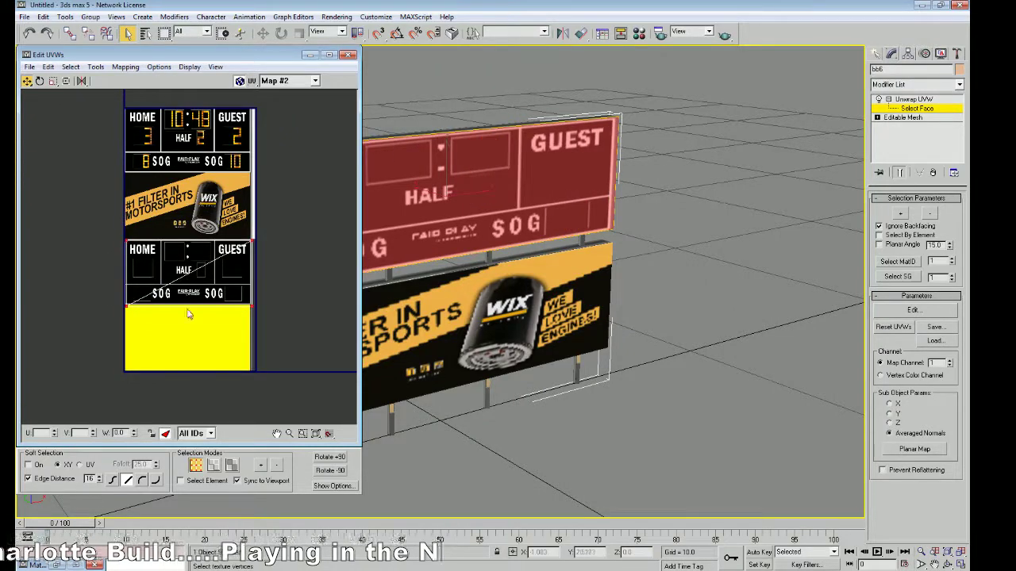
# Step: Align the upper-left corner of the selected UVs with the blank scoreboard's outer corner beside HOME
pyautogui.click(288, 433)
pyautogui.moveTo(263, 356); pyautogui.dragTo(187, 284)
pyautogui.click(276, 433)
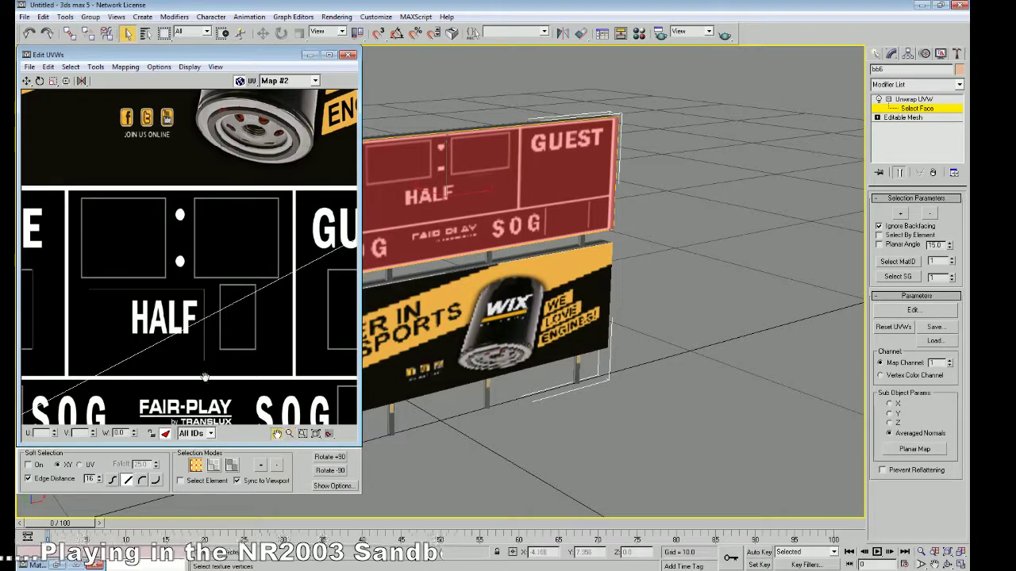
pyautogui.moveTo(147, 319); pyautogui.dragTo(328, 278)
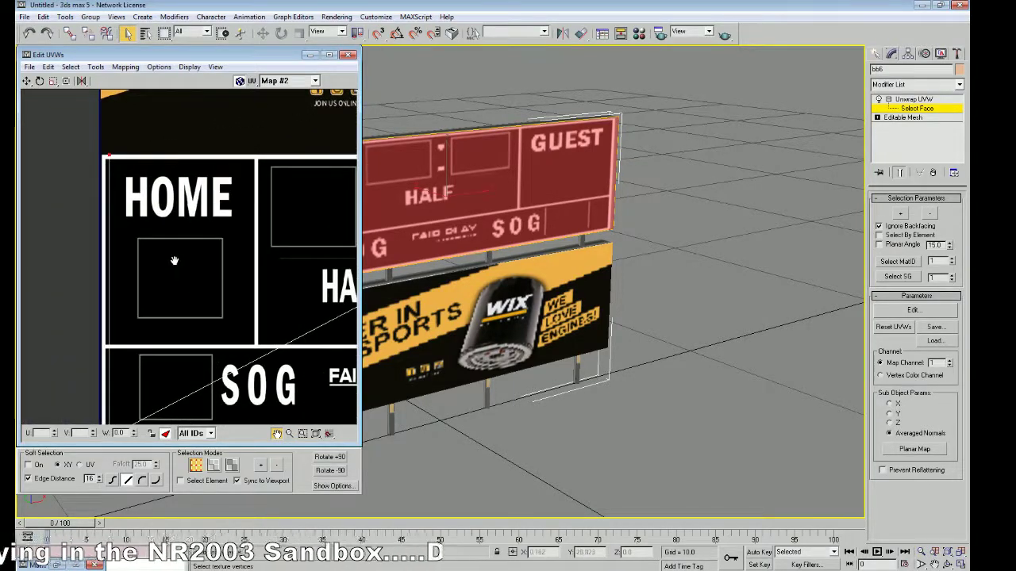
pyautogui.click(27, 81)
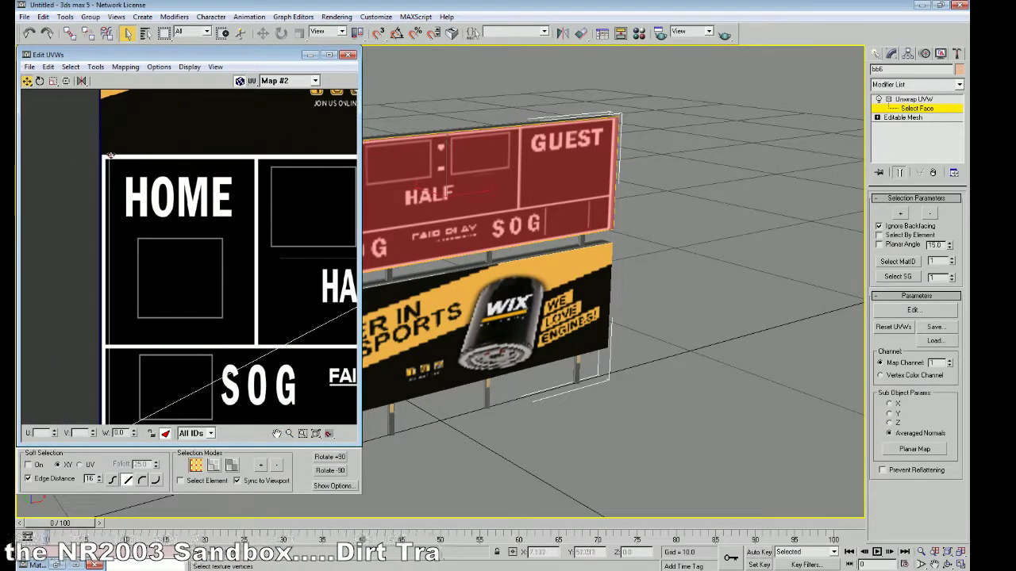
pyautogui.moveTo(109, 154); pyautogui.dragTo(101, 155)
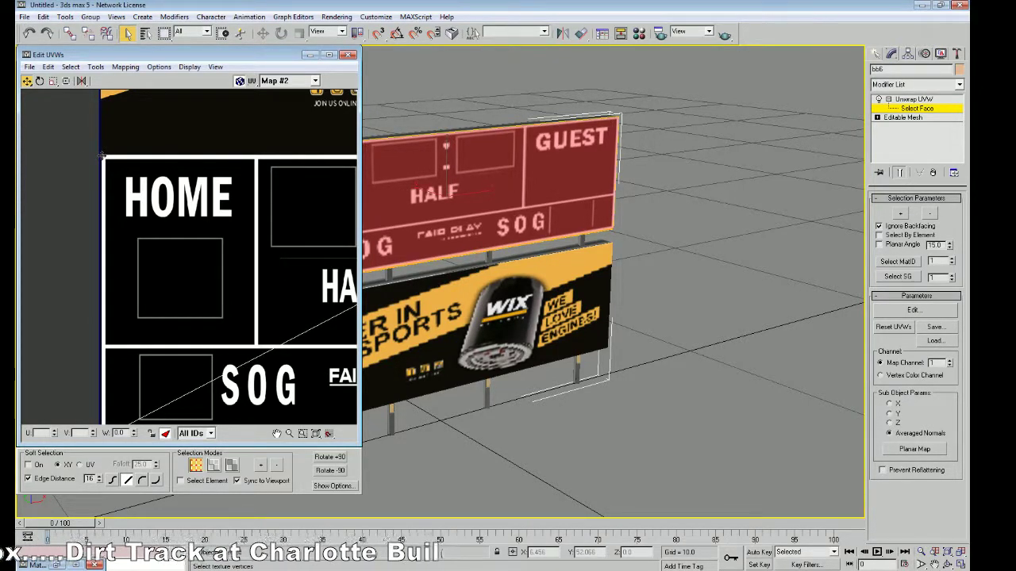
# Step: Fit the upper corner of the selected UVs to the blank scoreboard's outer corner beside GUEST and enable freeform mode
pyautogui.click(277, 433)
pyautogui.moveTo(325, 381); pyautogui.dragTo(223, 285)
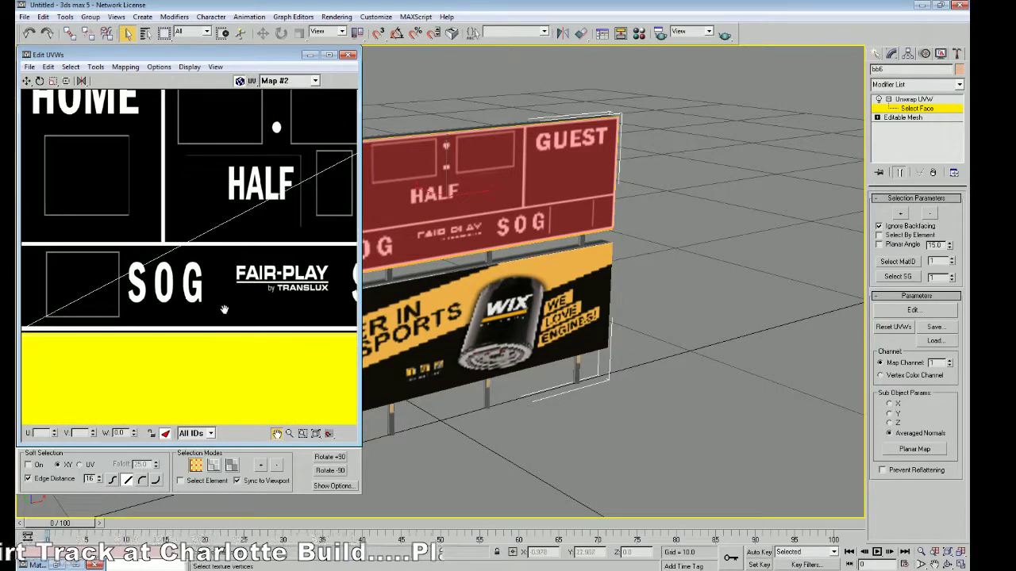
pyautogui.moveTo(349, 321); pyautogui.dragTo(159, 329)
pyautogui.scroll(3, 157, 341)
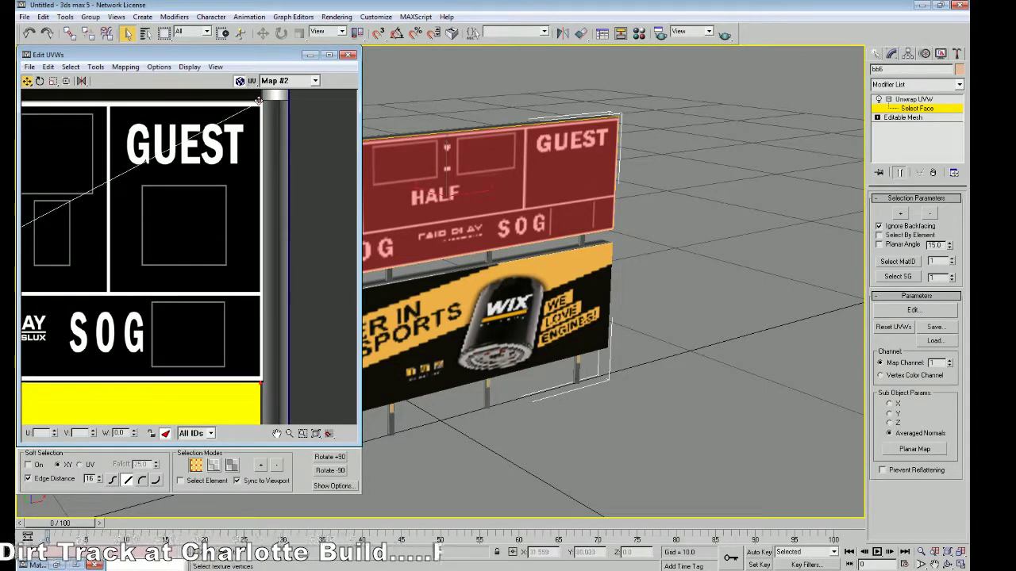
pyautogui.moveTo(258, 99); pyautogui.dragTo(260, 104)
pyautogui.click(65, 81)
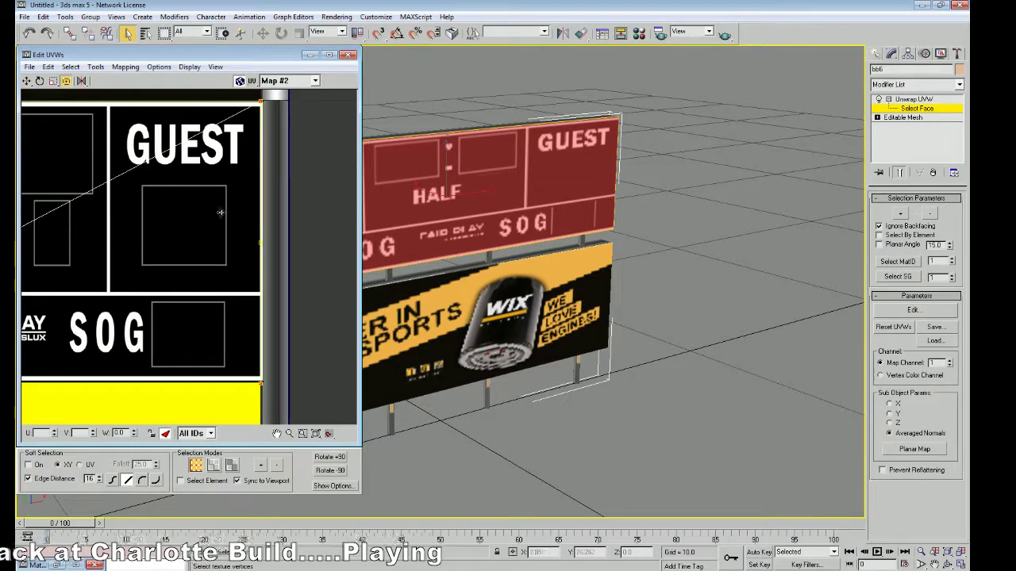
# Step: Fit the HOME-side edge of the selected UVs to the scoreboard outline in freeform mode, deselect them and minimize the UV editor
pyautogui.click(276, 434)
pyautogui.moveTo(35, 327); pyautogui.dragTo(395, 320)
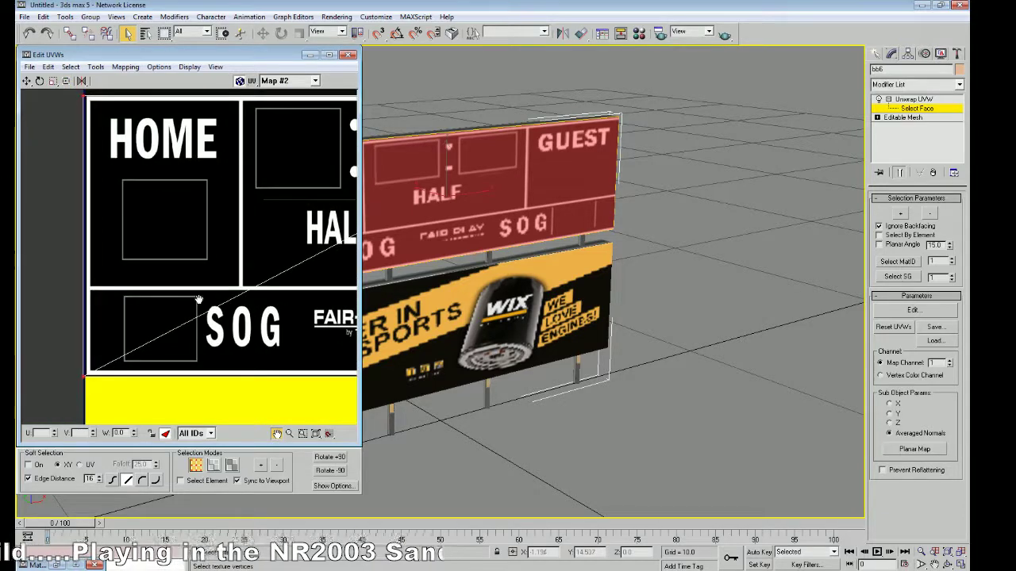
pyautogui.click(66, 81)
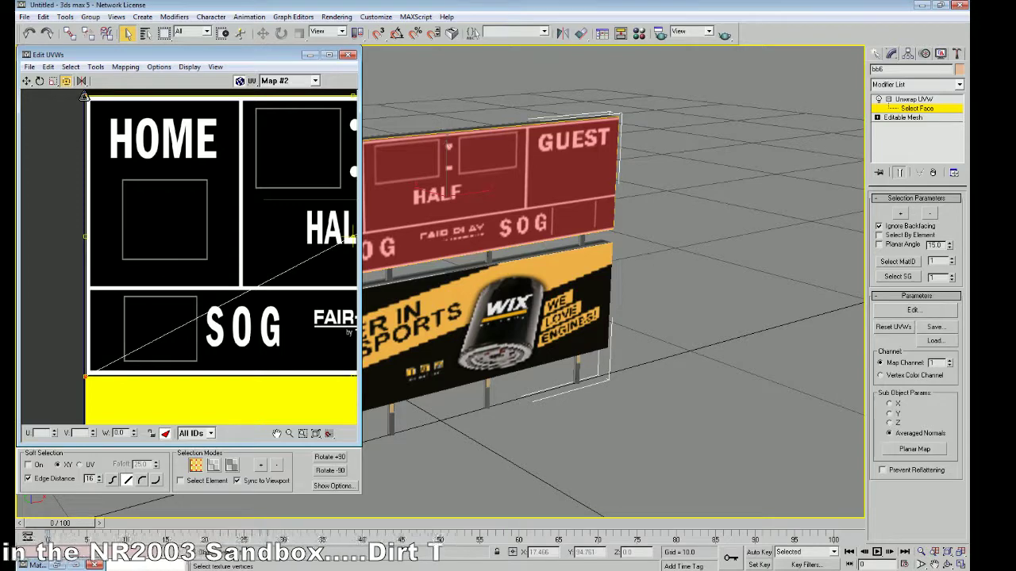
pyautogui.click(68, 165)
pyautogui.click(311, 55)
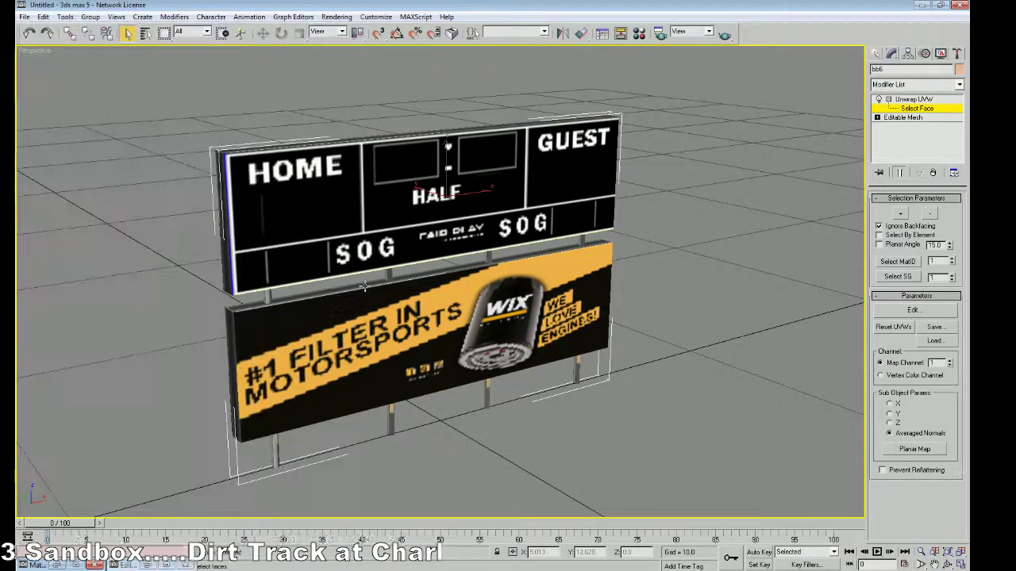
# Step: Render the Perspective view to check the blank scoreboard mapping, and inspect the upper panel from the front
pyautogui.click(336, 17)
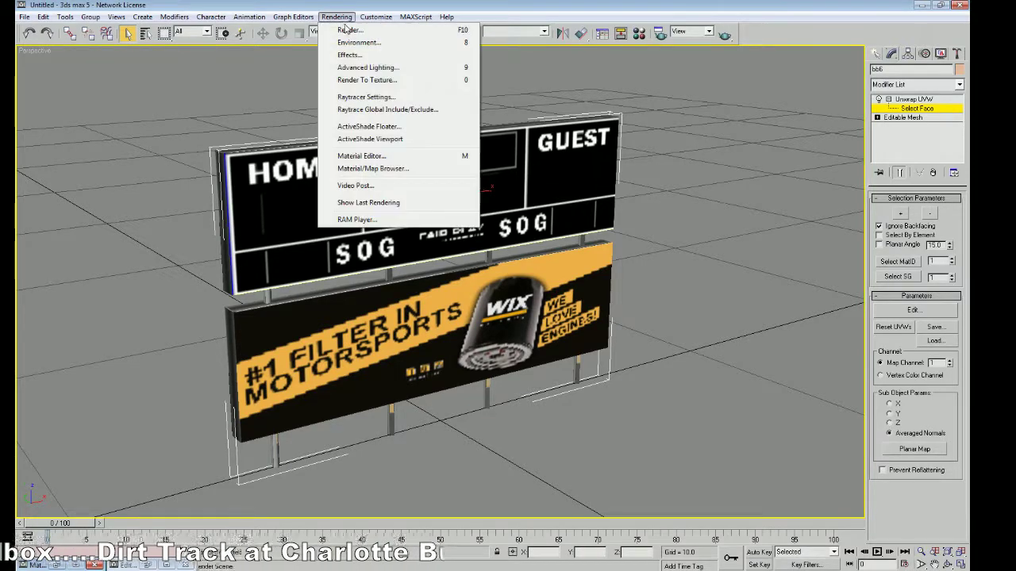
pyautogui.click(348, 28)
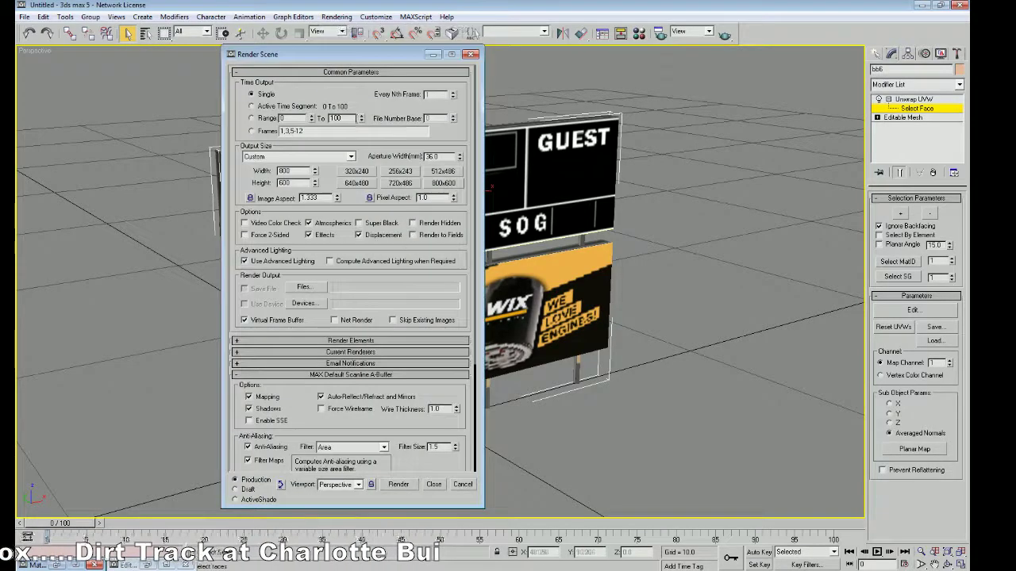
pyautogui.click(398, 484)
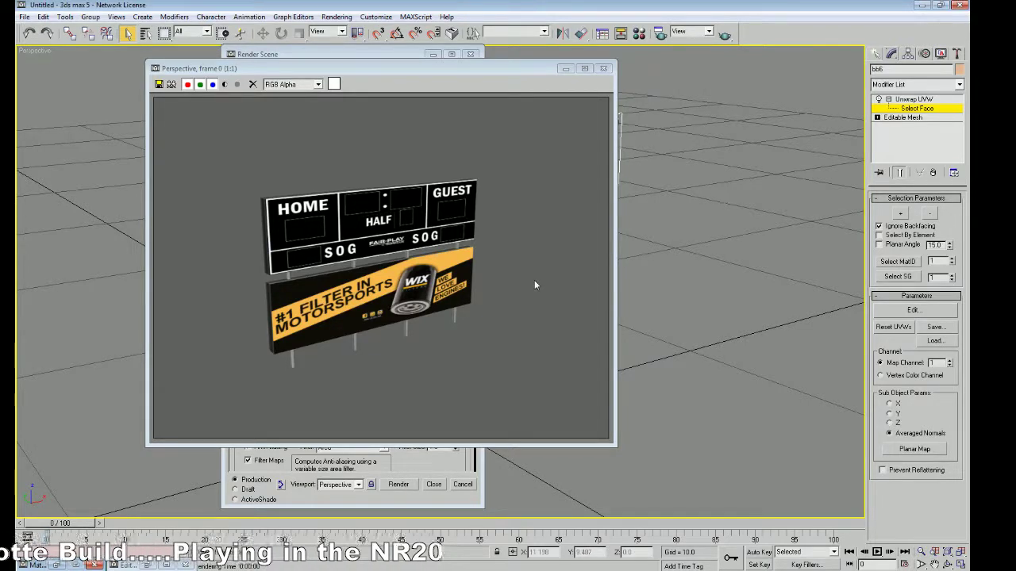
pyautogui.click(603, 69)
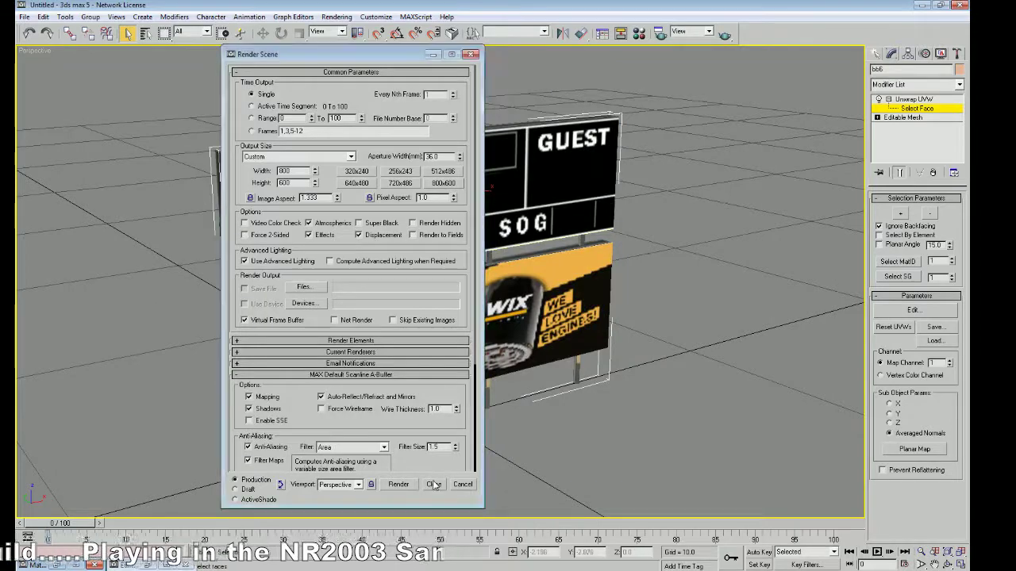
pyautogui.click(461, 485)
pyautogui.click(947, 563)
pyautogui.moveTo(476, 349); pyautogui.dragTo(424, 349)
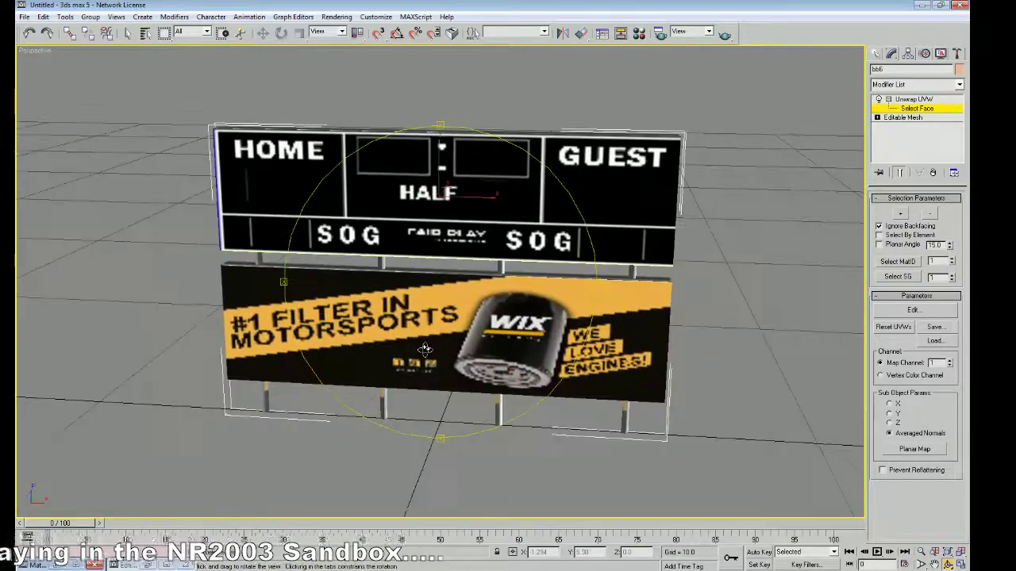
pyautogui.click(935, 563)
pyautogui.moveTo(605, 388); pyautogui.dragTo(512, 398)
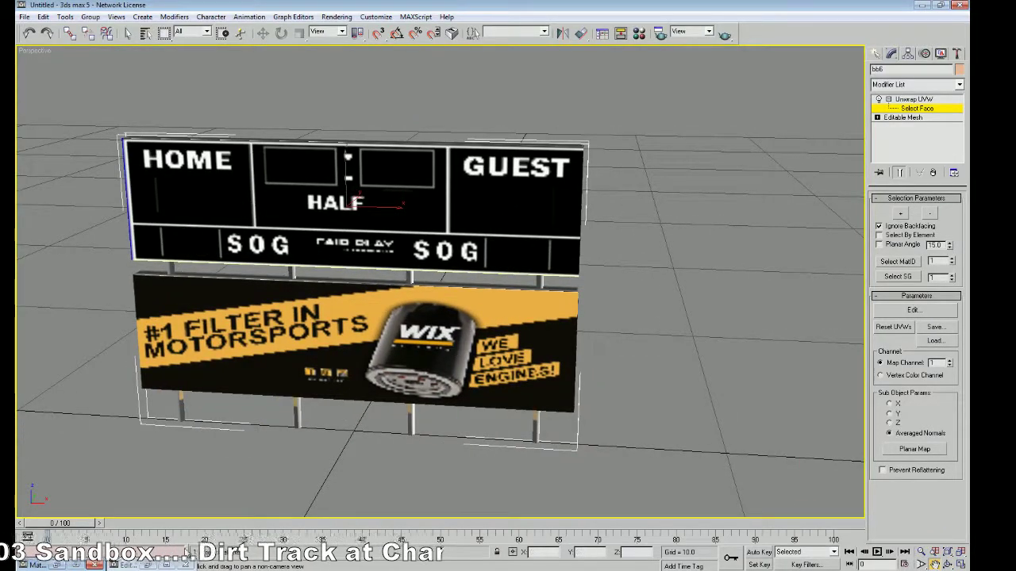
# Step: Restore the UV editor and stretch the panel's UVs outward to the scoreboard's outer border on the GUEST side
pyautogui.click(141, 565)
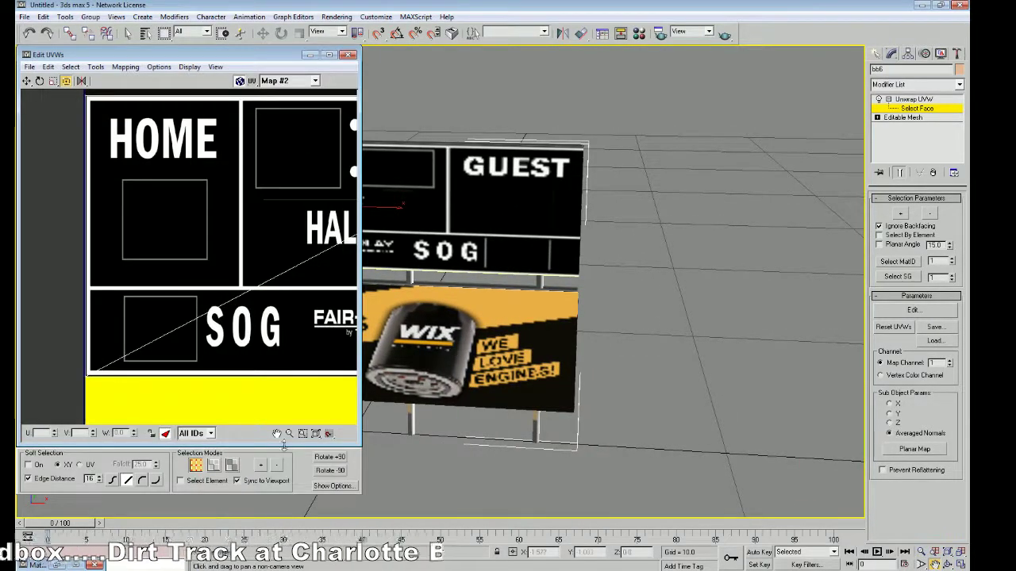
pyautogui.click(276, 433)
pyautogui.moveTo(270, 330); pyautogui.dragTo(85, 331)
pyautogui.moveTo(151, 320); pyautogui.dragTo(37, 322)
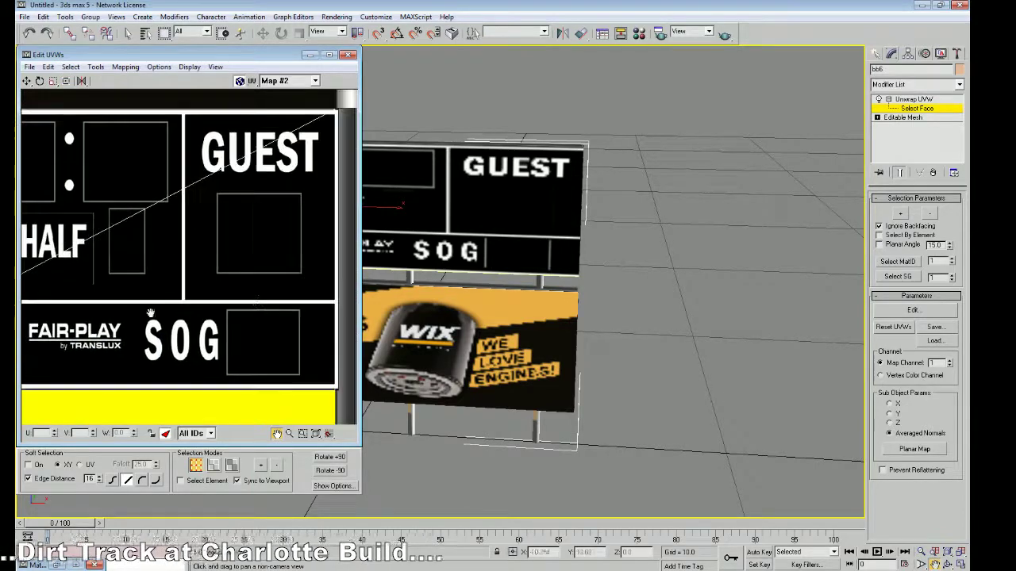
pyautogui.moveTo(242, 302); pyautogui.dragTo(200, 308)
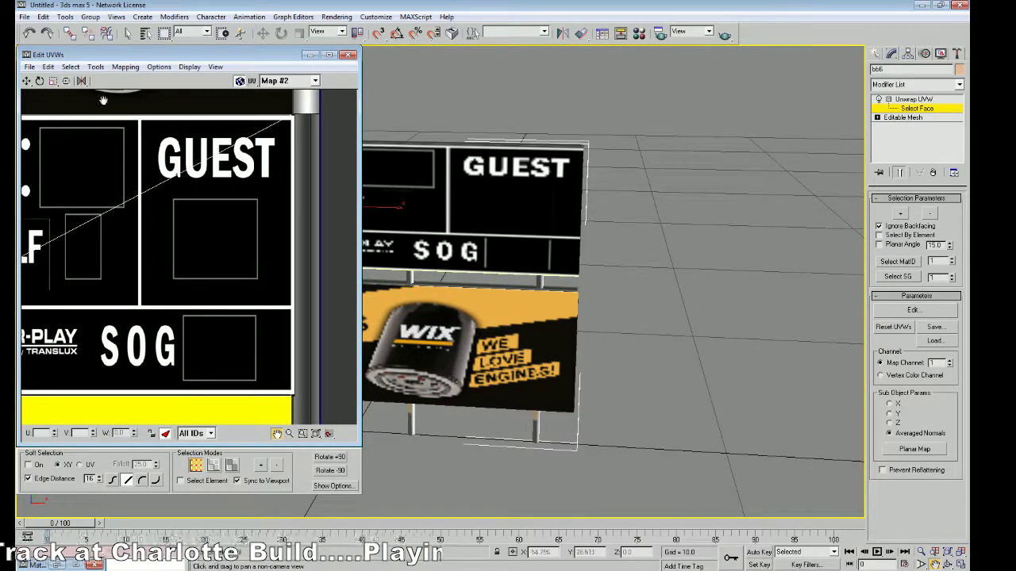
pyautogui.click(70, 67)
pyautogui.click(103, 115)
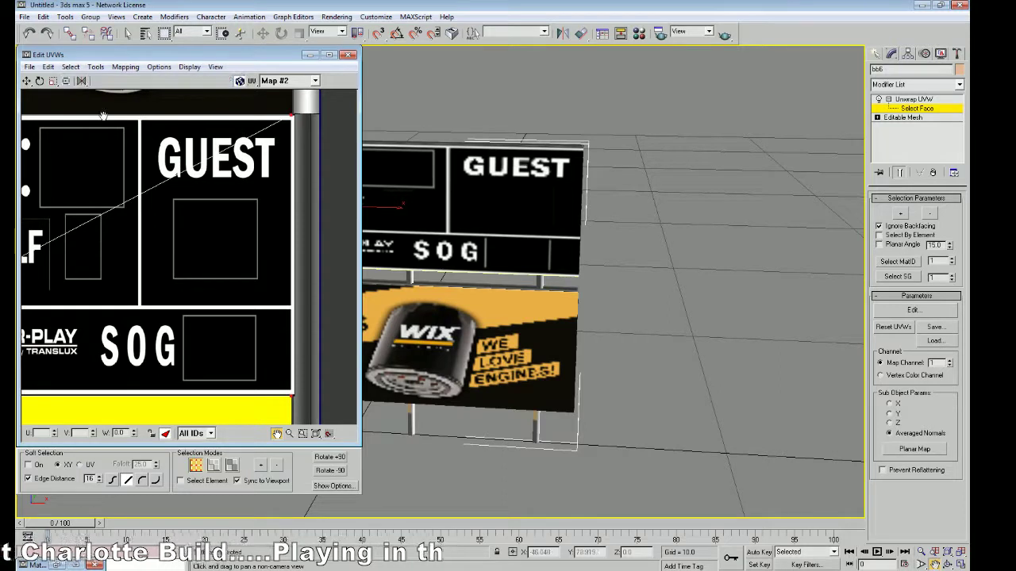
pyautogui.click(66, 81)
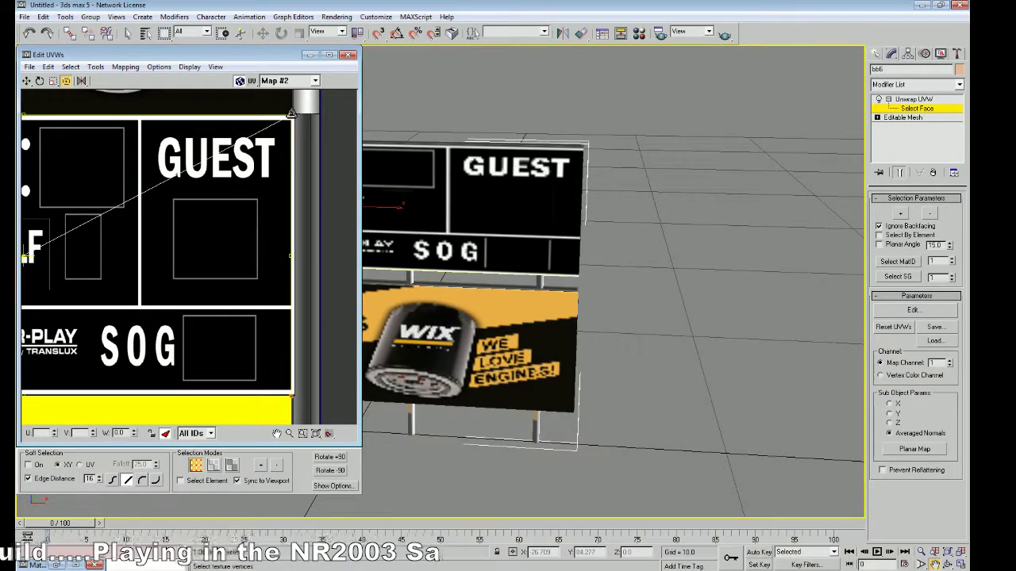
pyautogui.moveTo(291, 113); pyautogui.dragTo(296, 113)
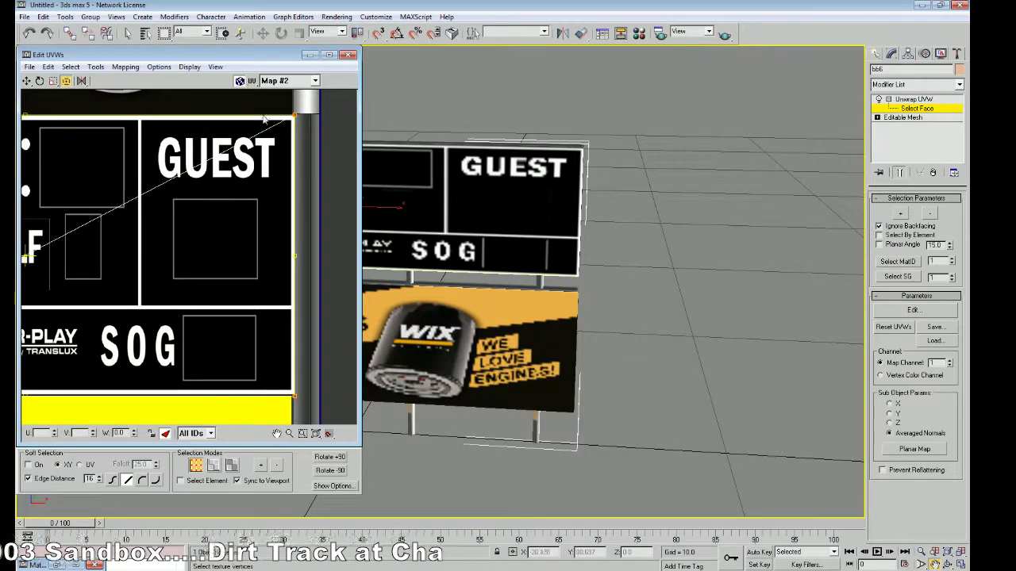
pyautogui.click(294, 244)
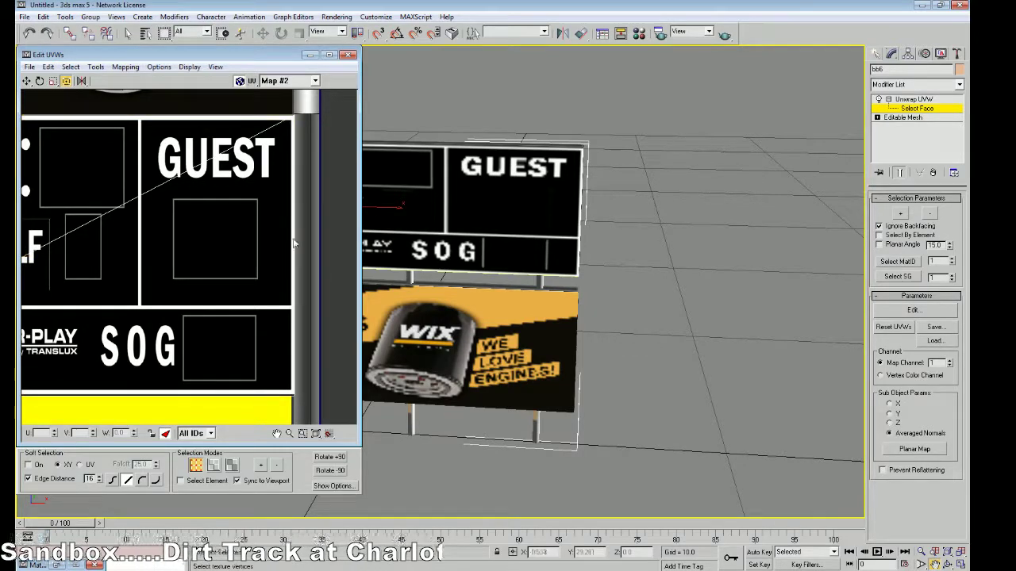
# Step: Minimize the UV editor and render the Perspective view again to check the scoreboard's GUEST-side border
pyautogui.click(310, 54)
pyautogui.click(337, 16)
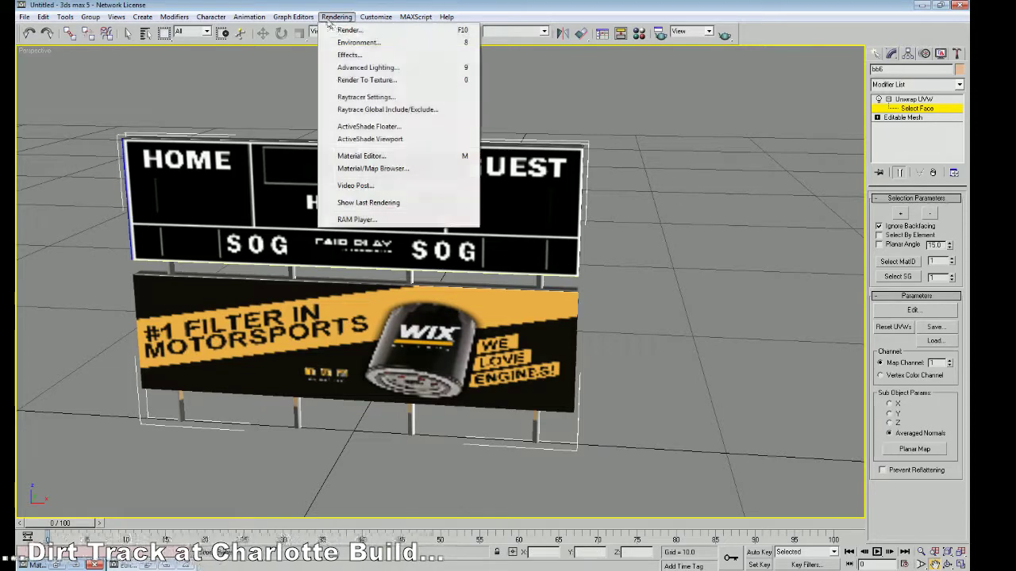
pyautogui.click(349, 30)
pyautogui.click(392, 486)
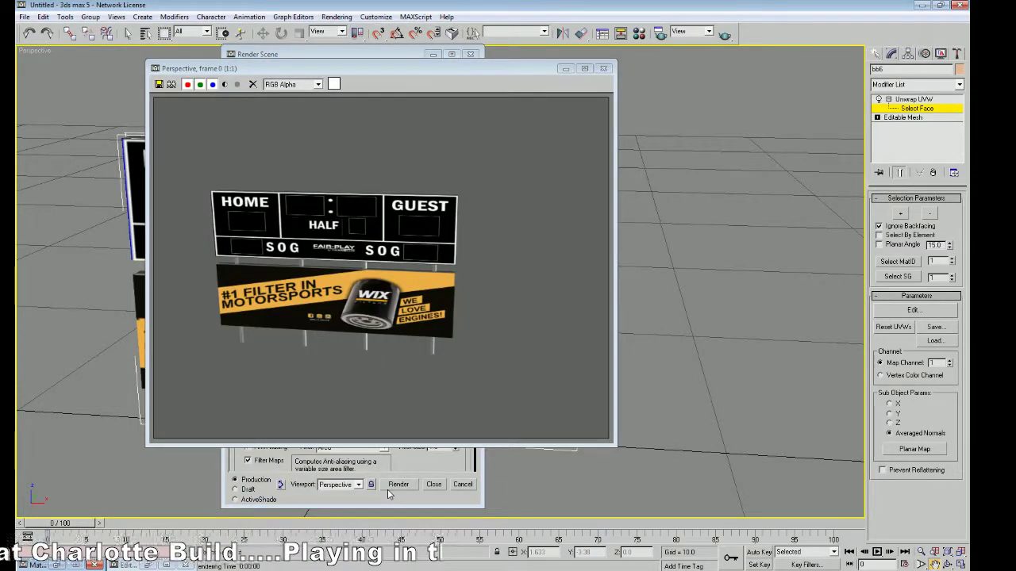
pyautogui.click(603, 68)
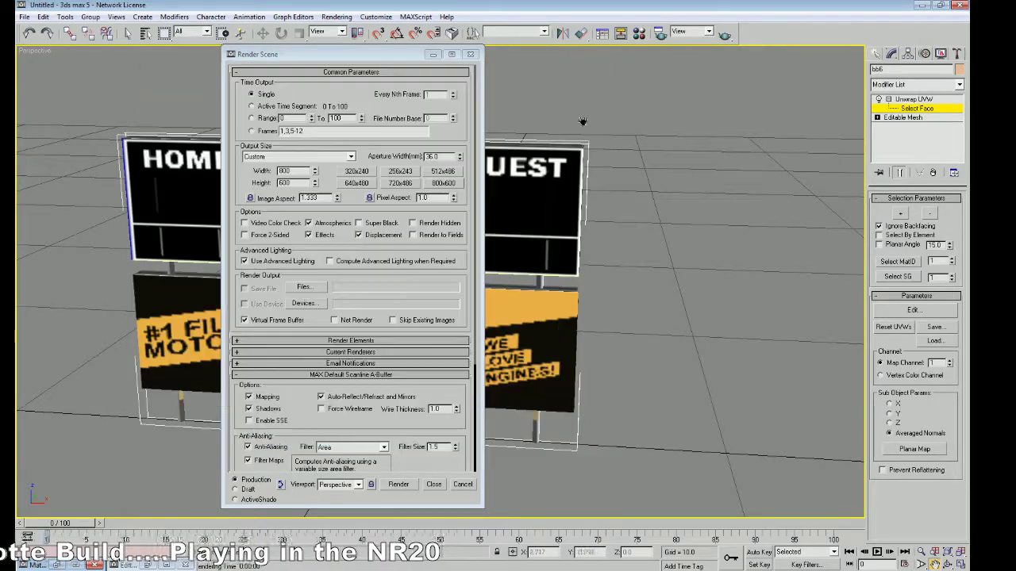
pyautogui.click(435, 484)
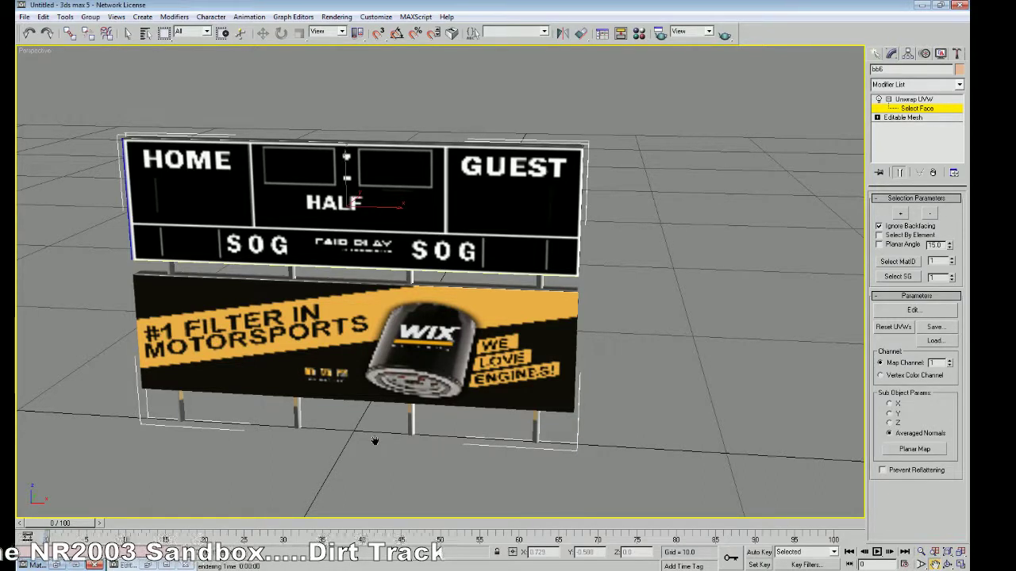
# Step: Inspect the billboard at an angle and examine where its upper-panel UVs lie on the whole texture in the UV editor
pyautogui.click(947, 563)
pyautogui.moveTo(333, 333); pyautogui.dragTo(368, 336)
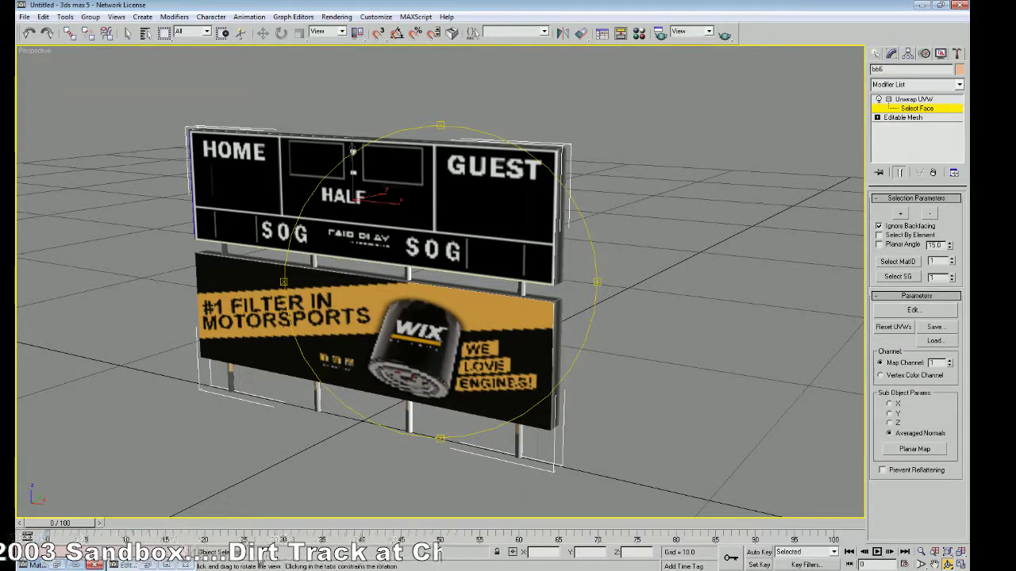
pyautogui.click(149, 565)
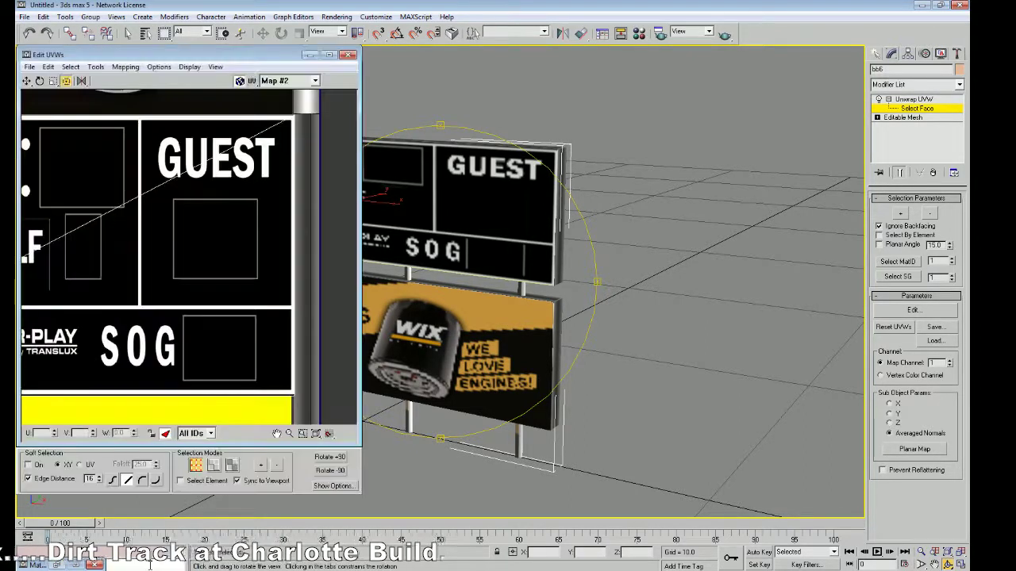
pyautogui.click(289, 433)
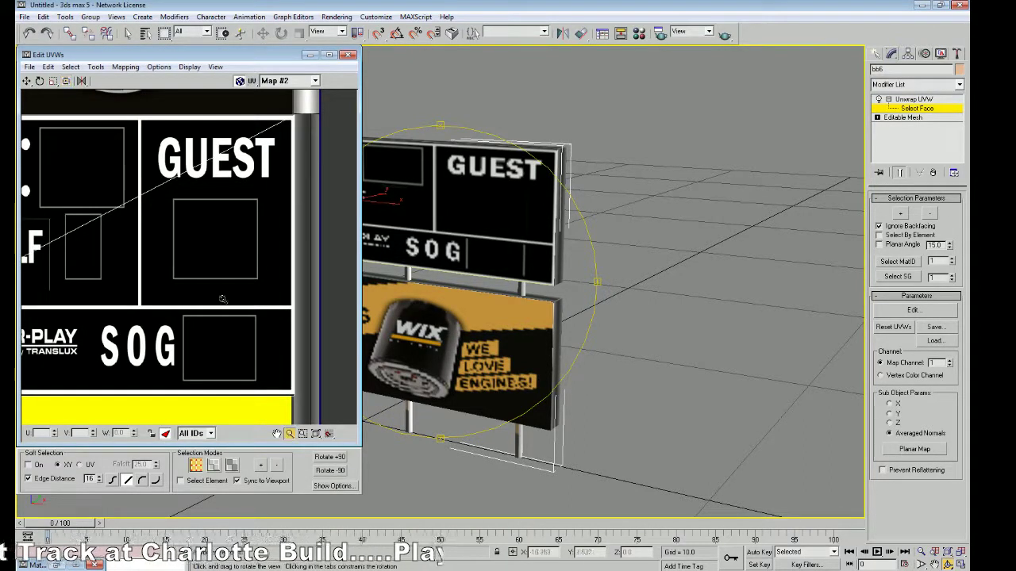
pyautogui.moveTo(220, 297); pyautogui.dragTo(218, 269)
pyautogui.click(276, 434)
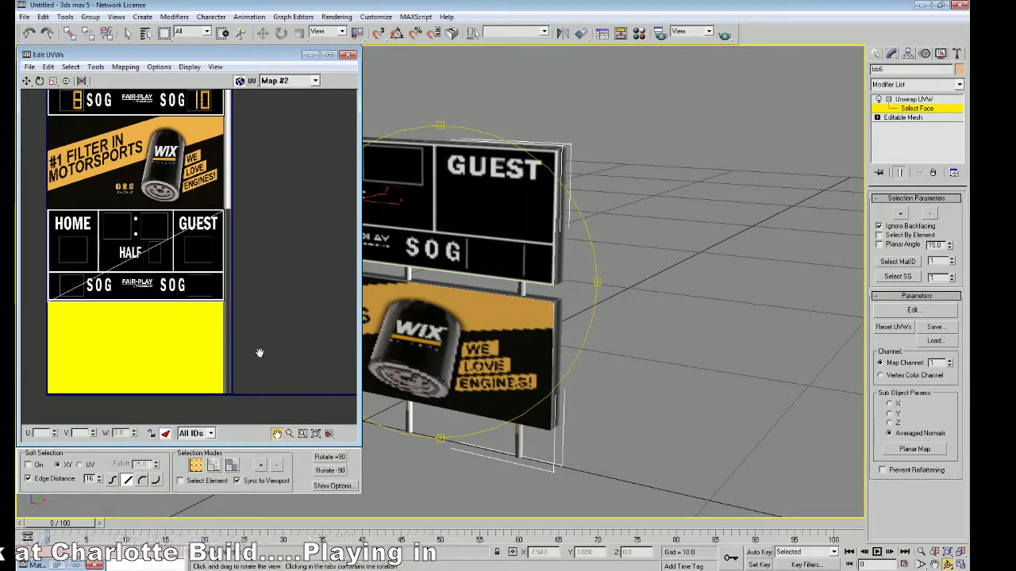
pyautogui.moveTo(248, 349); pyautogui.dragTo(285, 356)
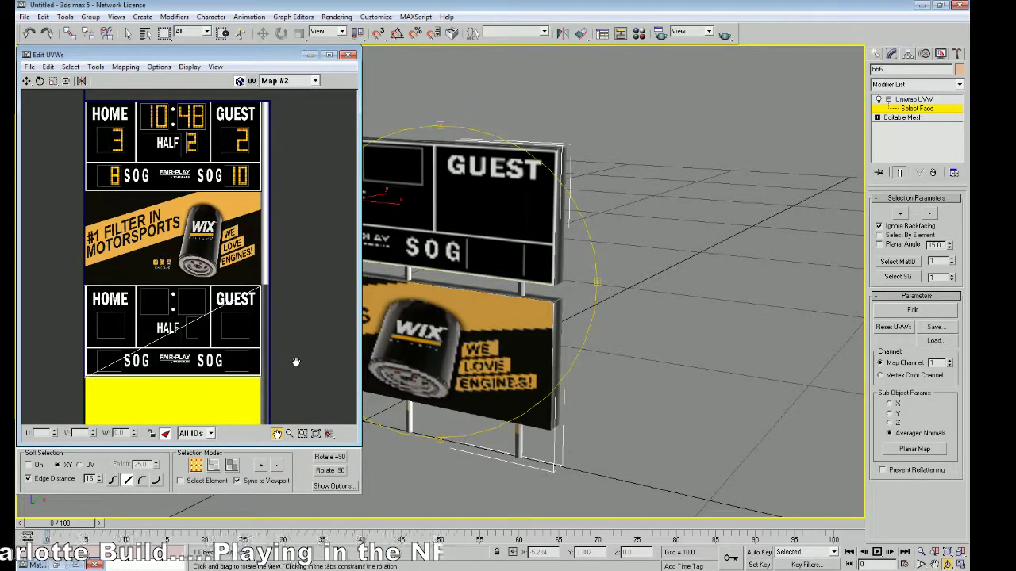
pyautogui.click(310, 55)
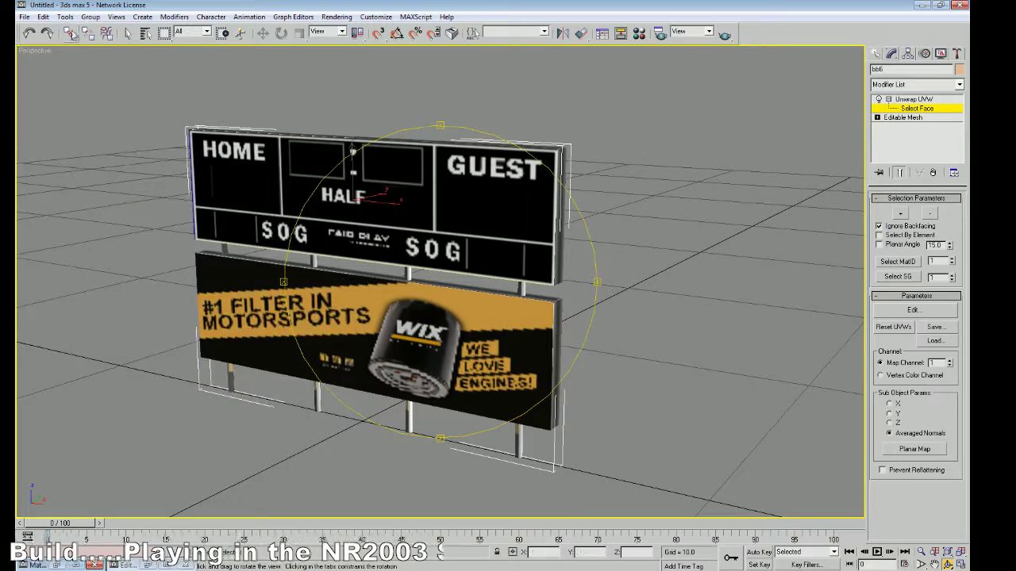
# Step: Export the blank scoreboard version in Papy ASCII Scene format, overwriting bb6a.PAS in the 3DS folder
pyautogui.click(23, 18)
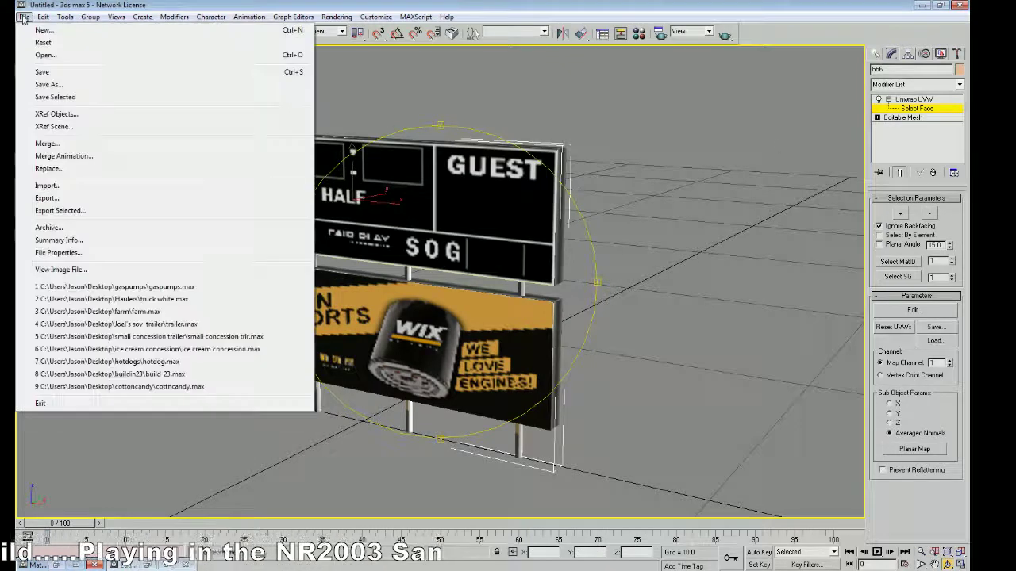
pyautogui.click(49, 195)
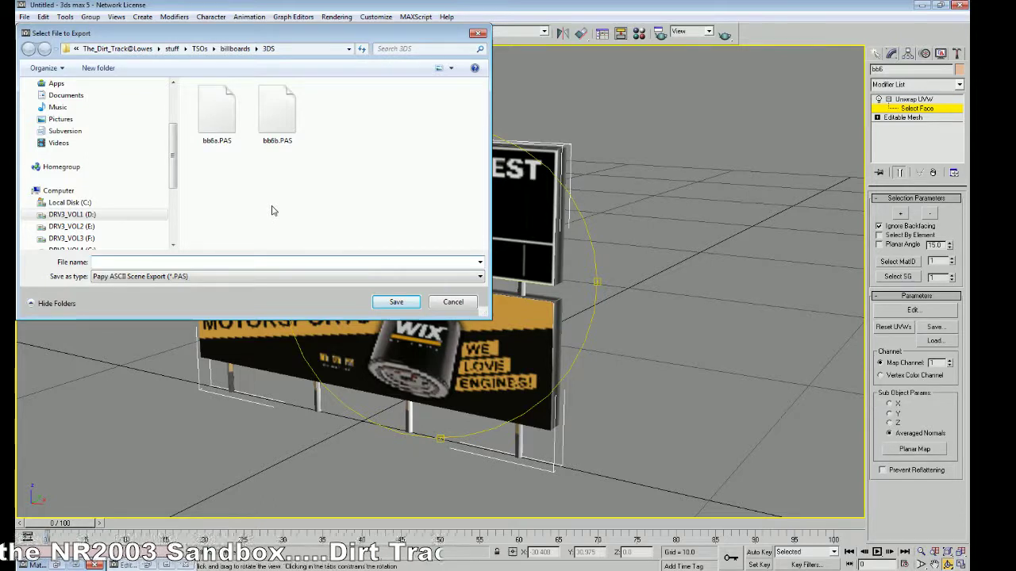
pyautogui.click(223, 121)
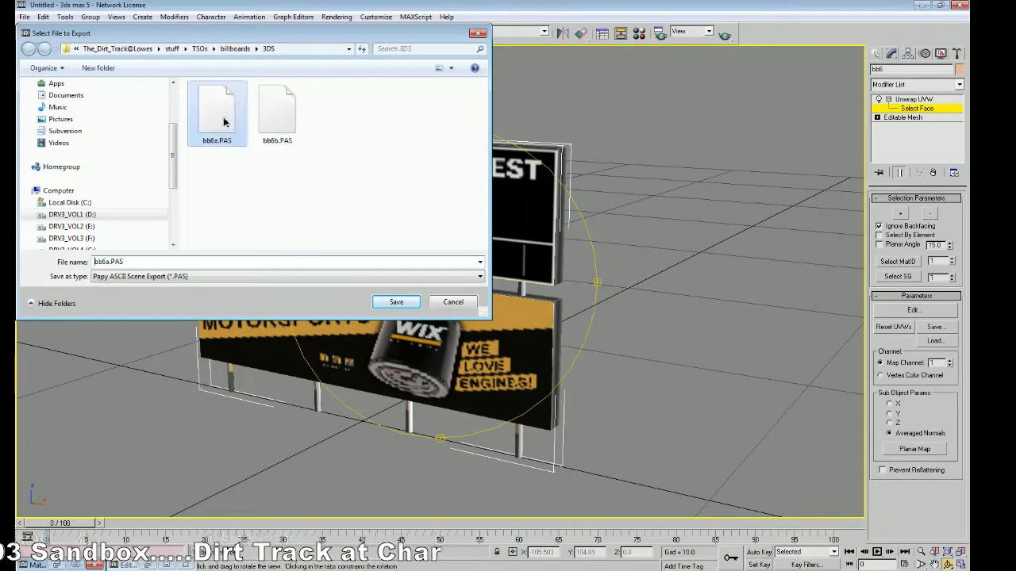
pyautogui.click(393, 302)
pyautogui.click(542, 339)
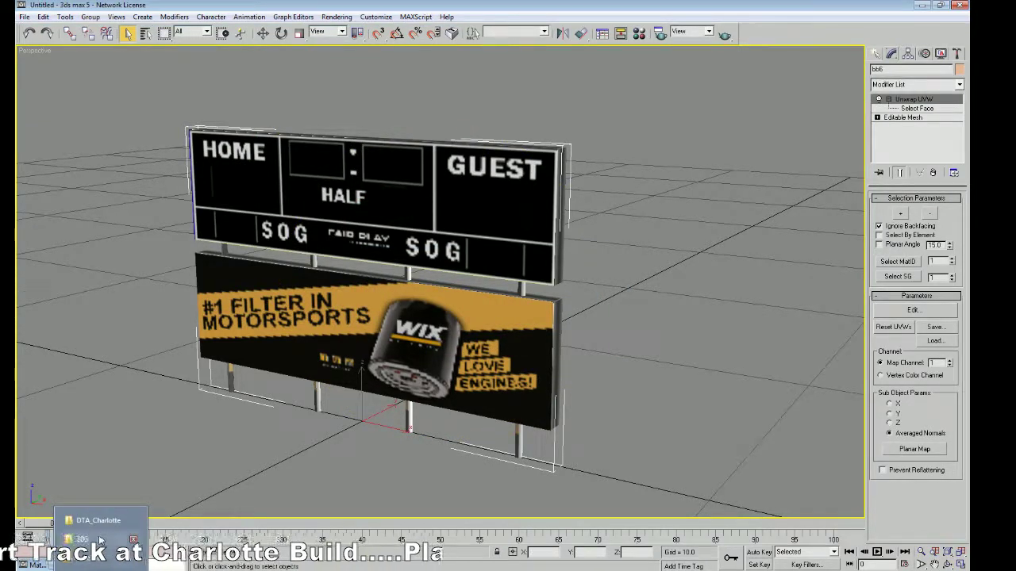
# Step: Switch to the 3DS folder in Windows Explorer, refresh it and check the details of bb6a.PAS
pyautogui.click(99, 539)
pyautogui.rightClick(355, 398)
pyautogui.click(412, 250)
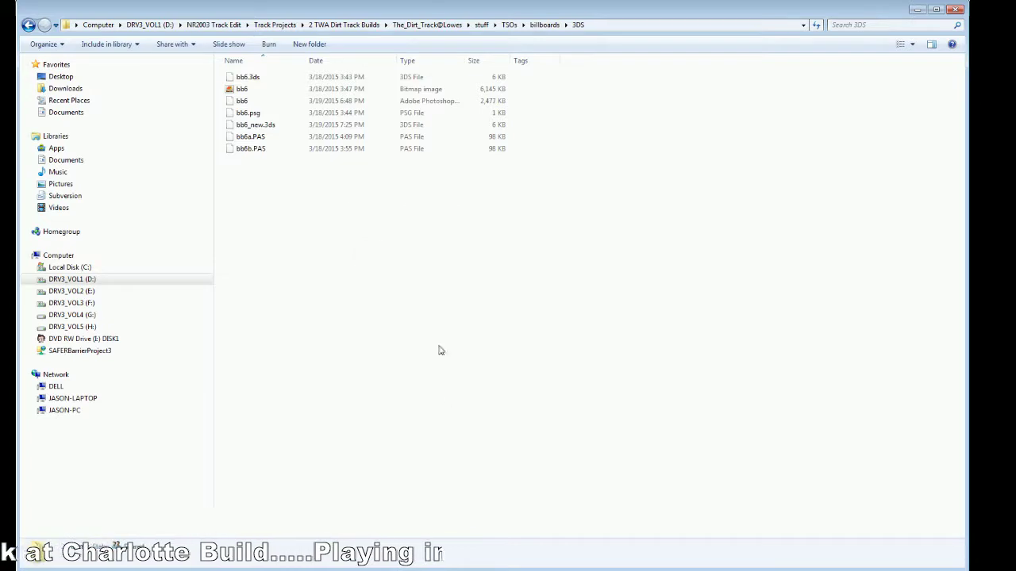
pyautogui.click(257, 139)
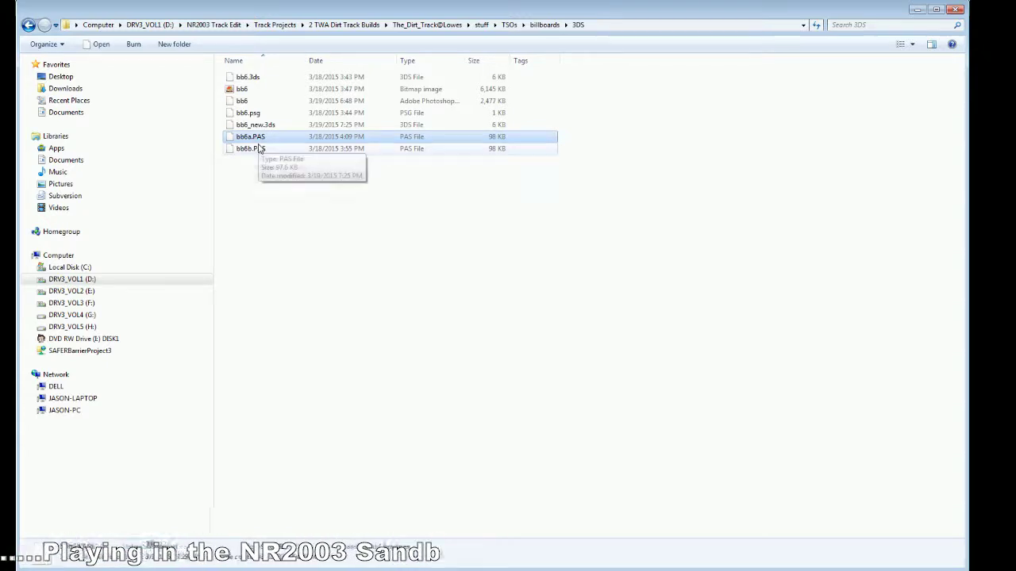
# Step: Copy bb6a.PAS and bb6b.PAS from the 3DS folder into the sandbox make3do folder, replacing the existing versions
pyautogui.keyDown('shift'); pyautogui.click(254, 149); pyautogui.keyUp('shift')
pyautogui.rightClick(258, 148)
pyautogui.click(306, 293)
pyautogui.click(335, 324)
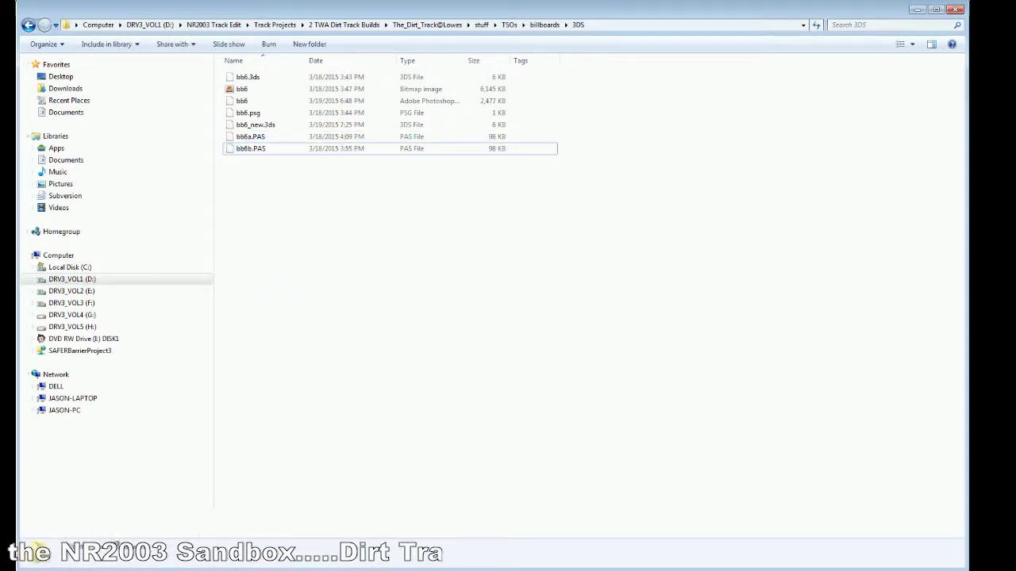
pyautogui.click(99, 562)
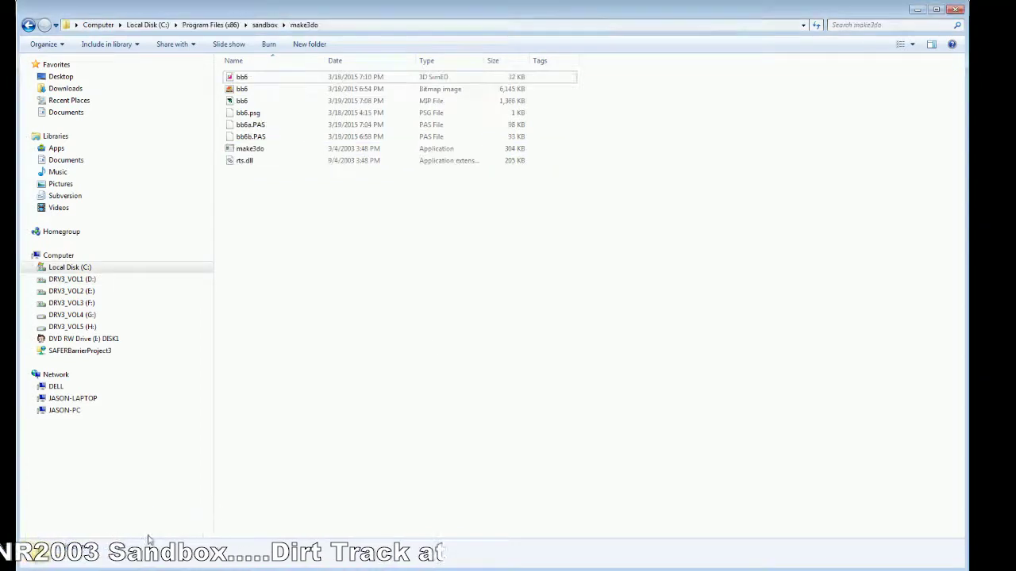
pyautogui.rightClick(343, 294)
pyautogui.click(354, 363)
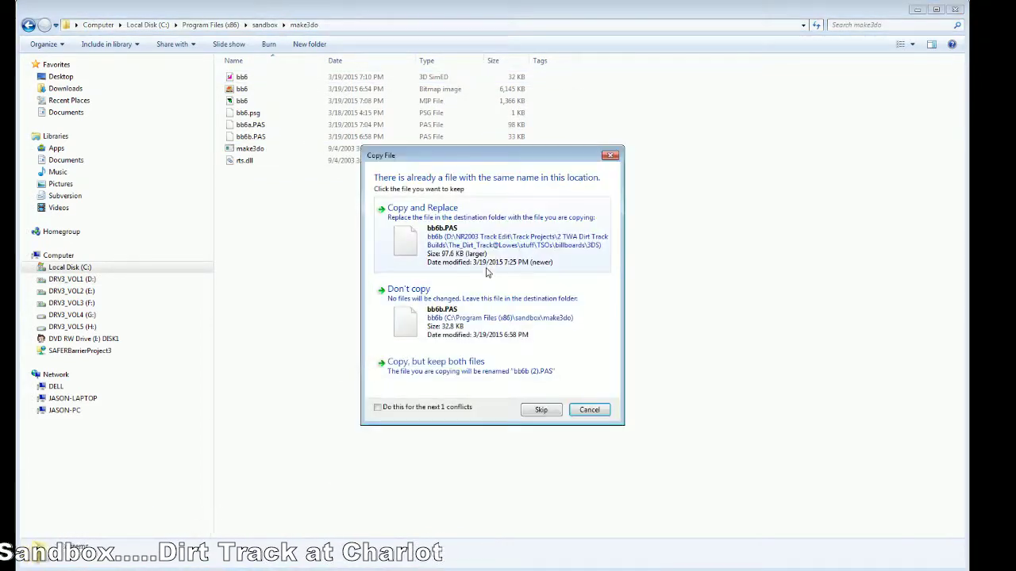
pyautogui.click(488, 270)
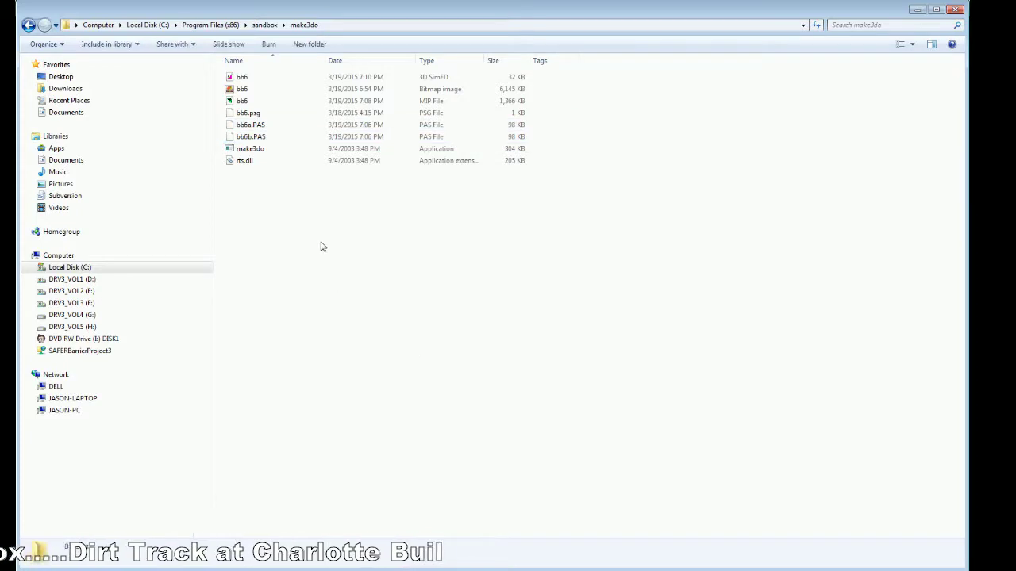
# Step: Delete the old bb6 3DO file from the make3do folder and rebuild it in Command Prompt with make3do -s bb6.psg
pyautogui.rightClick(241, 78)
pyautogui.click(270, 289)
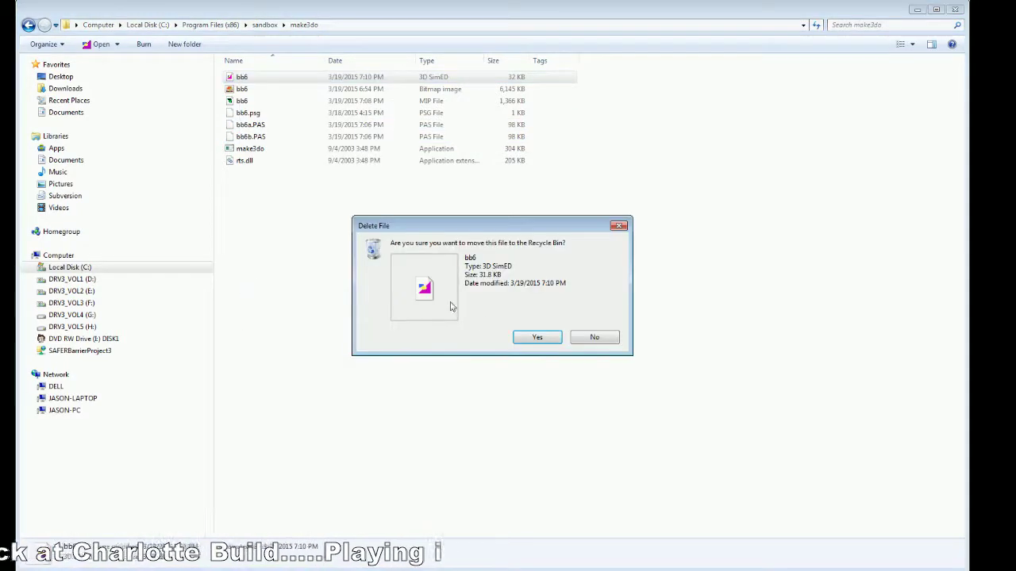
pyautogui.click(529, 338)
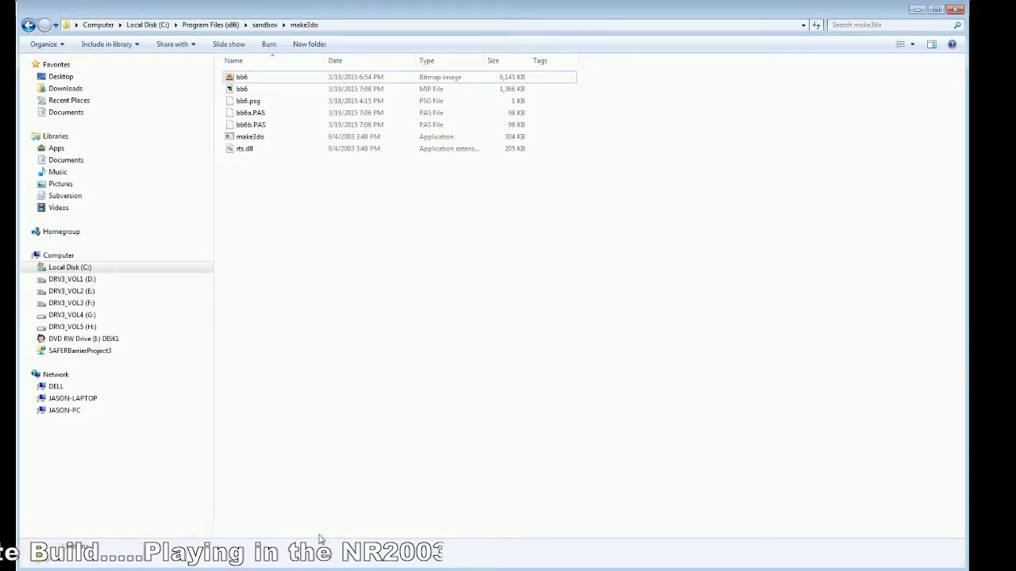
pyautogui.hotkey('alt', 'Tab')
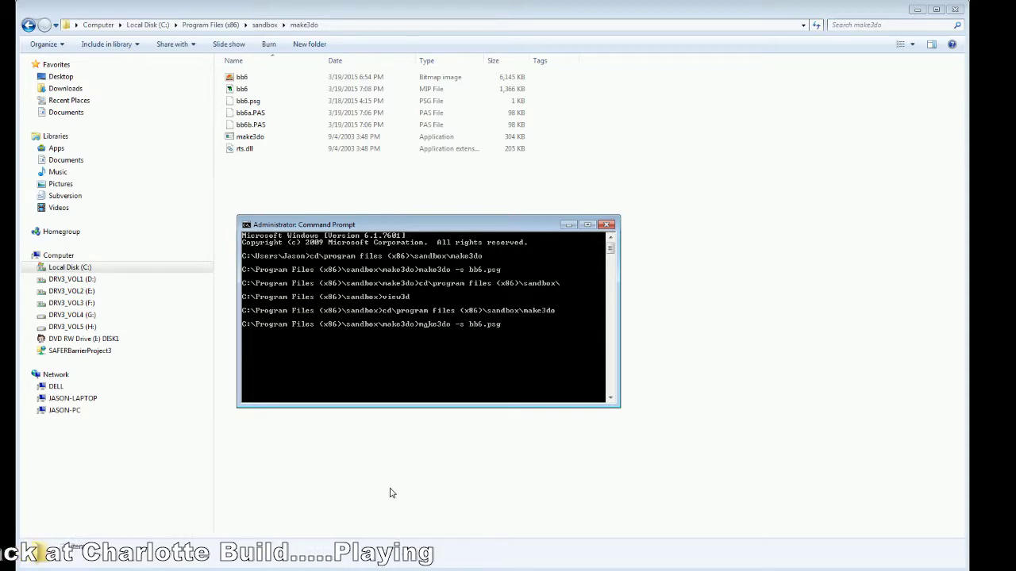
pyautogui.press('Return')
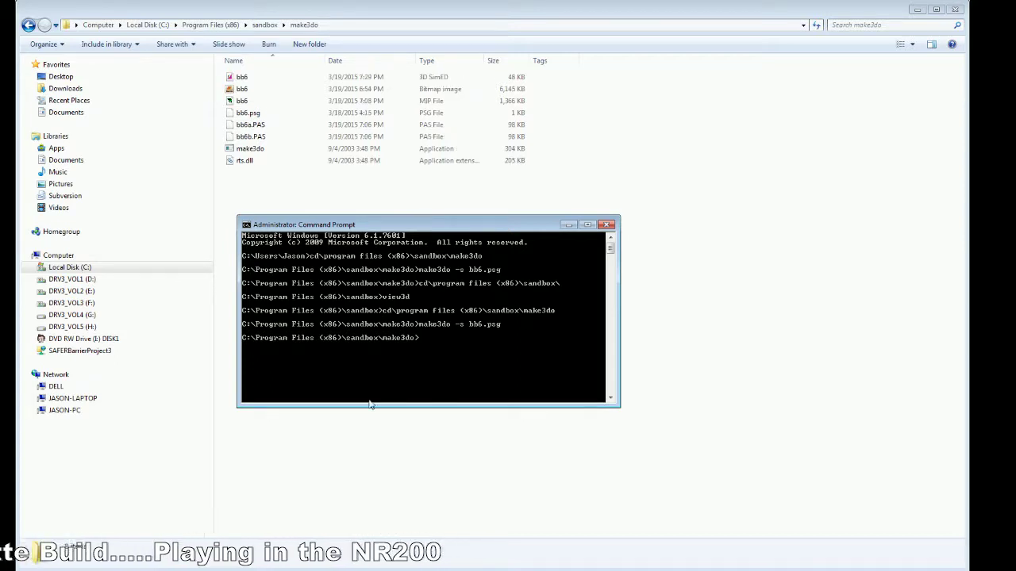
# Step: Copy the rebuilt bb6.3do from the make3do folder into the billboards folder, replacing the existing file
pyautogui.doubleClick(248, 79)
pyautogui.rightClick(246, 77)
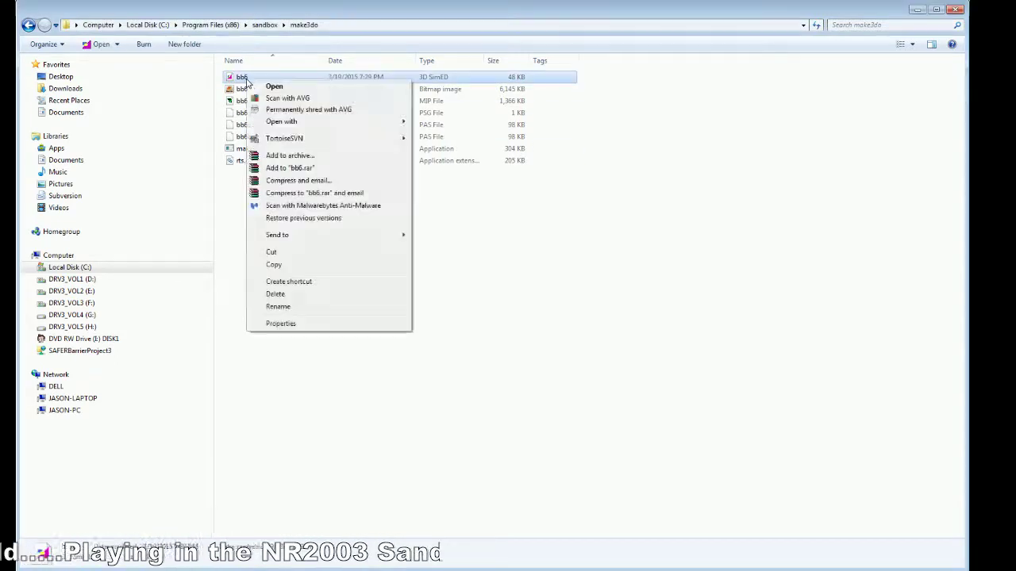
pyautogui.click(305, 264)
pyautogui.click(363, 311)
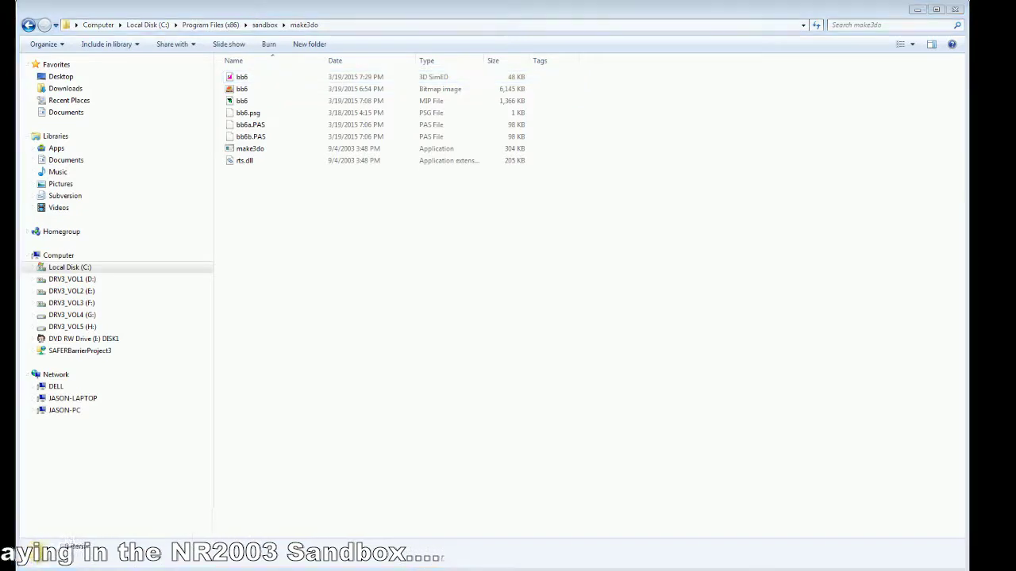
pyautogui.moveTo(38, 554)
pyautogui.click(104, 541)
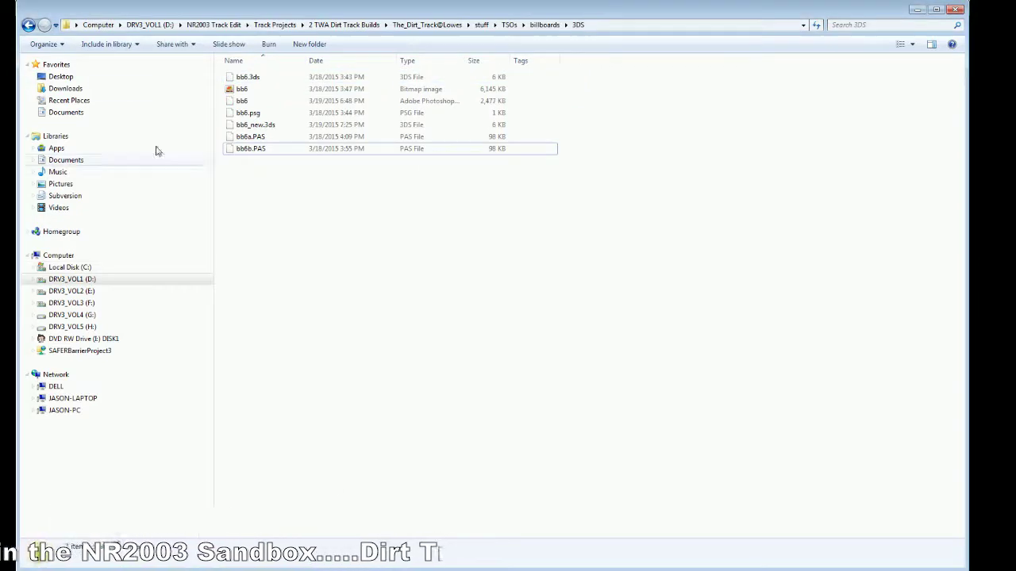
pyautogui.press('BackSpace')
pyautogui.rightClick(365, 406)
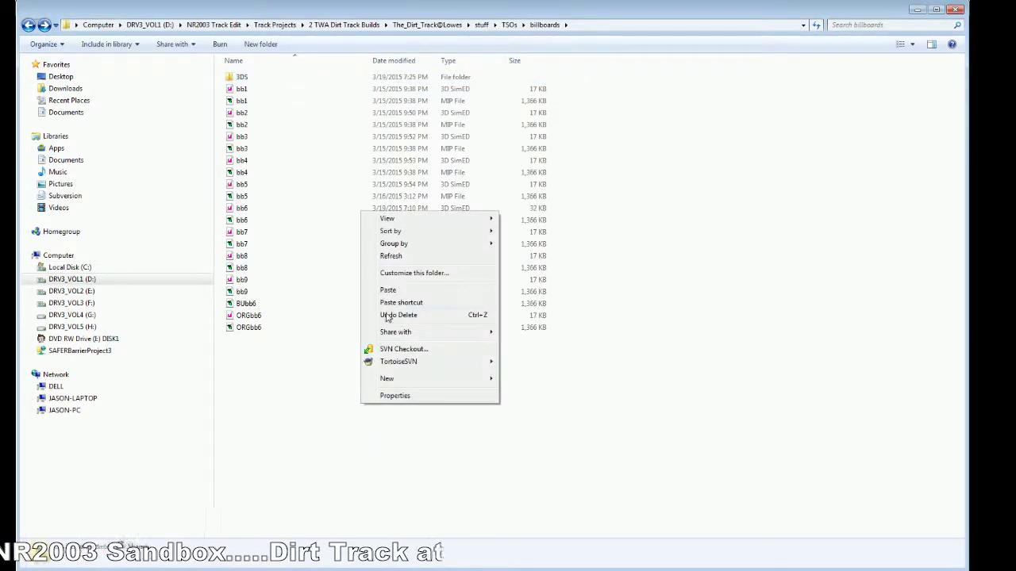
pyautogui.click(369, 291)
pyautogui.click(422, 208)
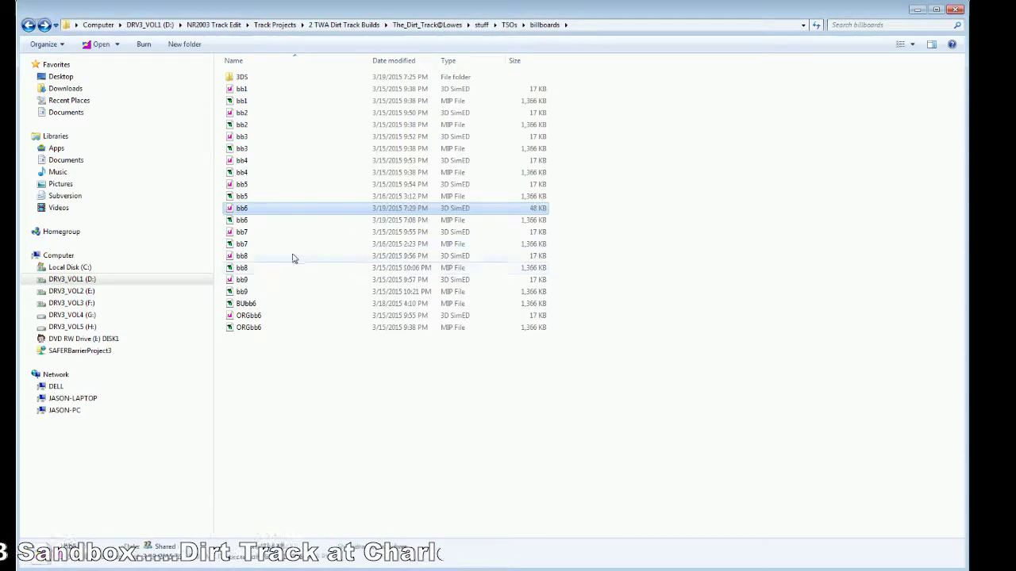
# Step: Copy bb6.3do from the billboards folder into the DTA_Charlotte track folder, replacing the existing file
pyautogui.rightClick(242, 210)
pyautogui.click(317, 395)
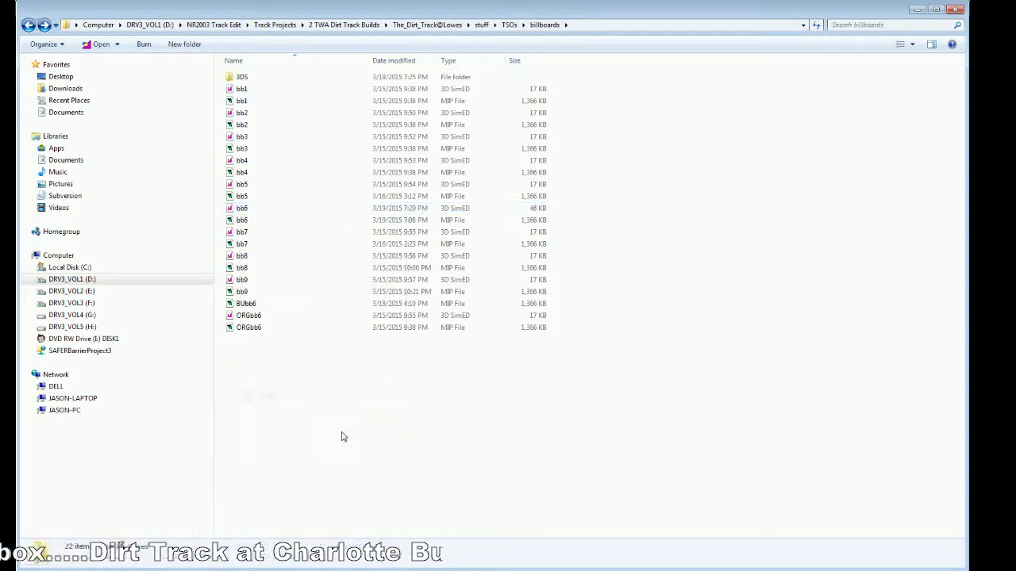
pyautogui.moveTo(100, 560)
pyautogui.click(103, 521)
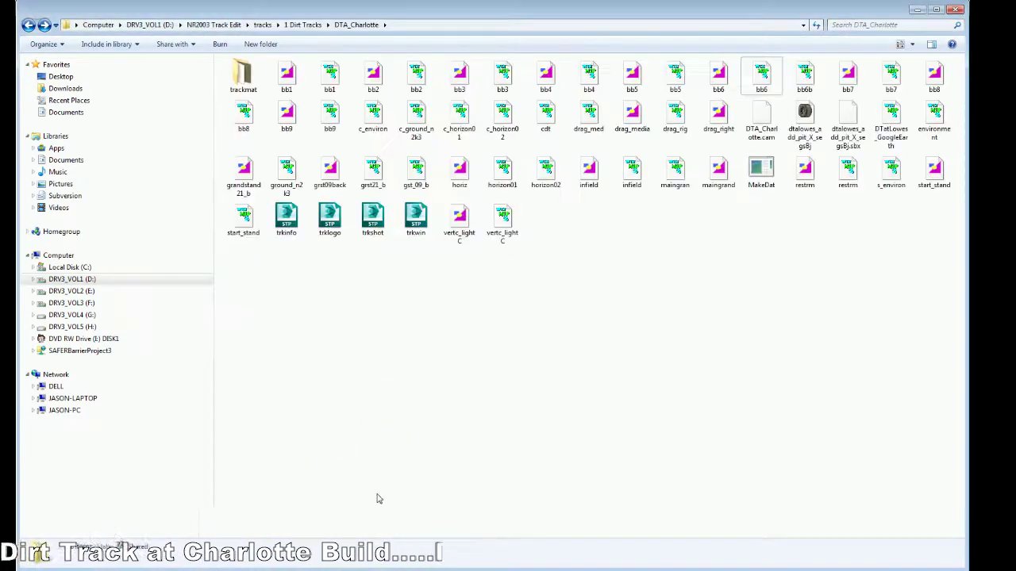
pyautogui.rightClick(421, 492)
pyautogui.click(448, 378)
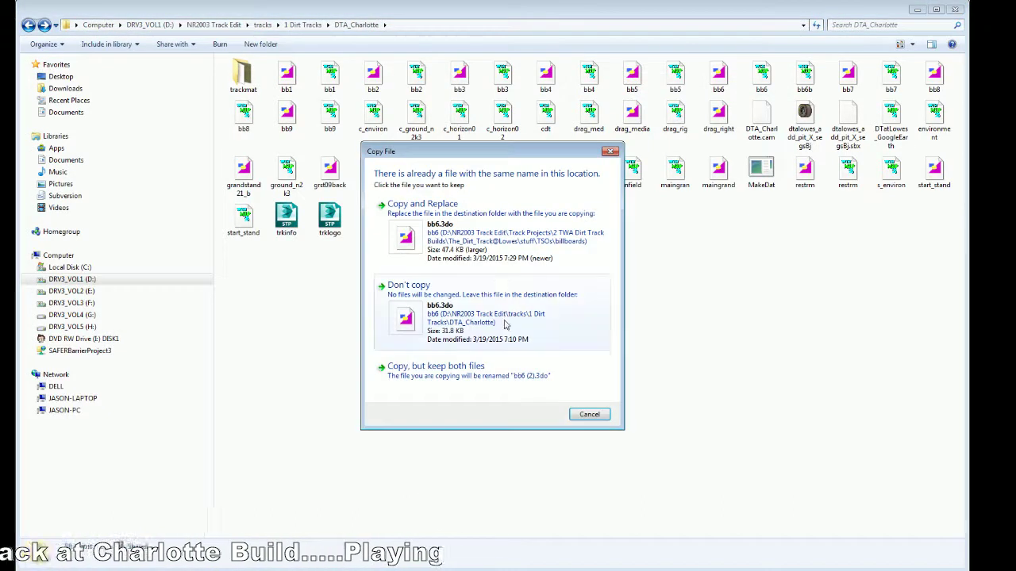
pyautogui.click(494, 252)
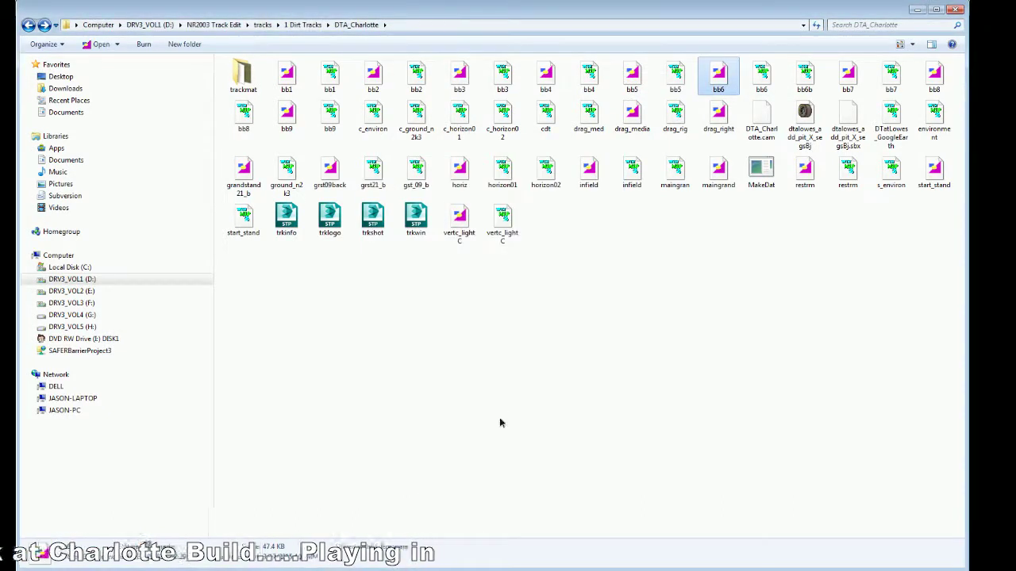
# Step: Switch to Sandbox and reopen the track dtalowes_add_pit_X_segs8j from the DTA_Charlotte folder
pyautogui.click(431, 473)
pyautogui.click(277, 499)
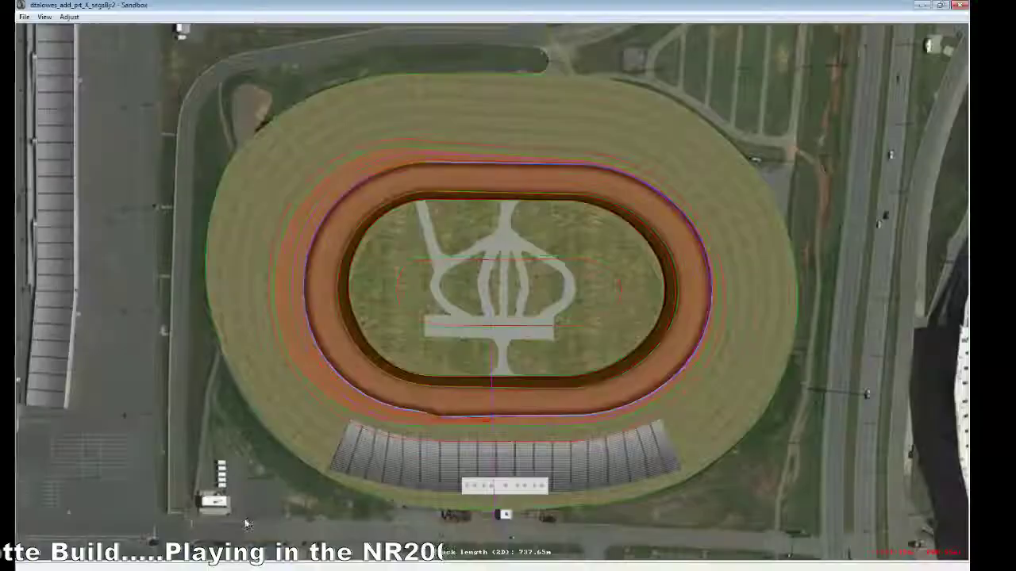
pyautogui.click(24, 17)
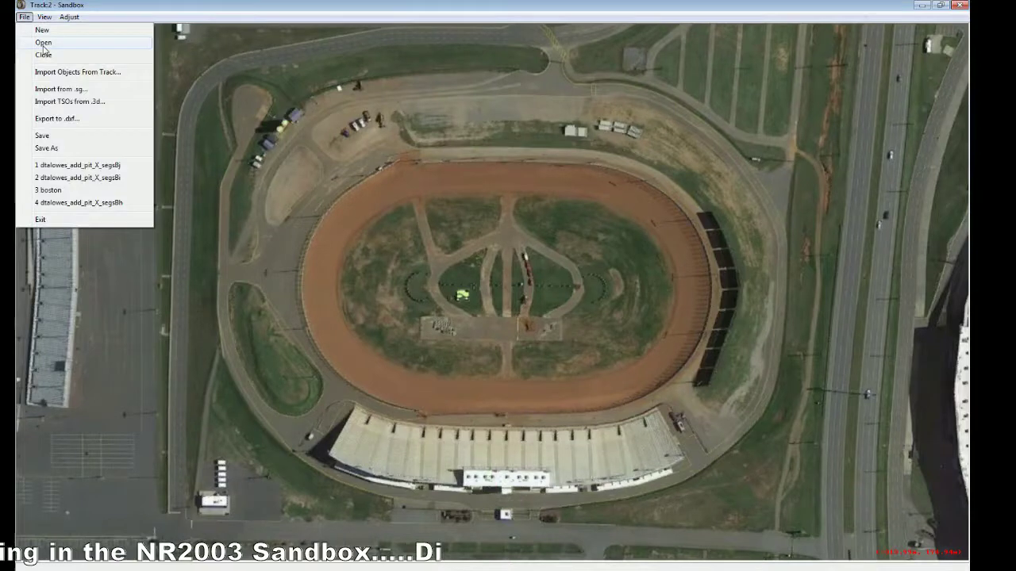
pyautogui.click(43, 43)
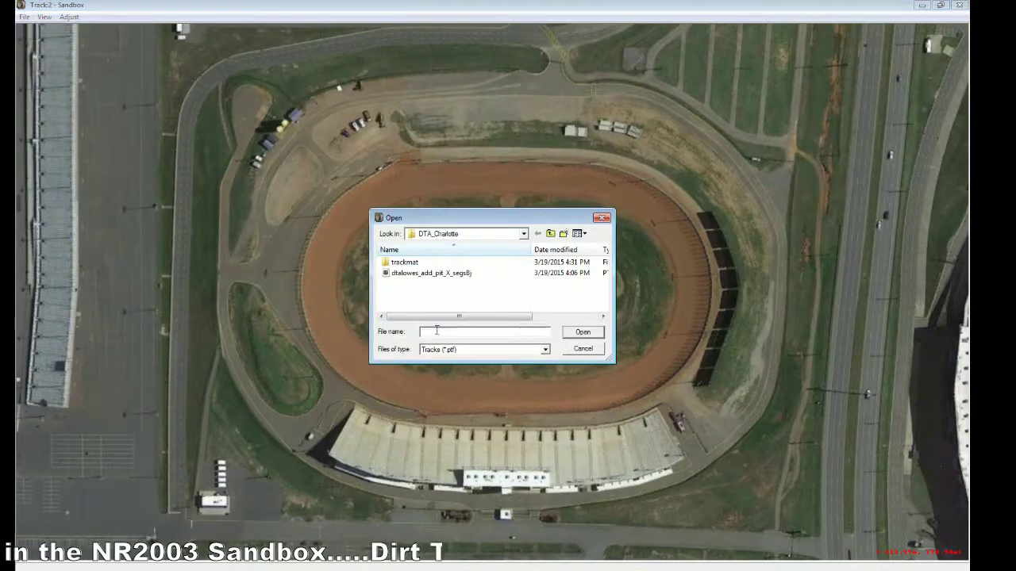
pyautogui.click(467, 273)
pyautogui.press('Return')
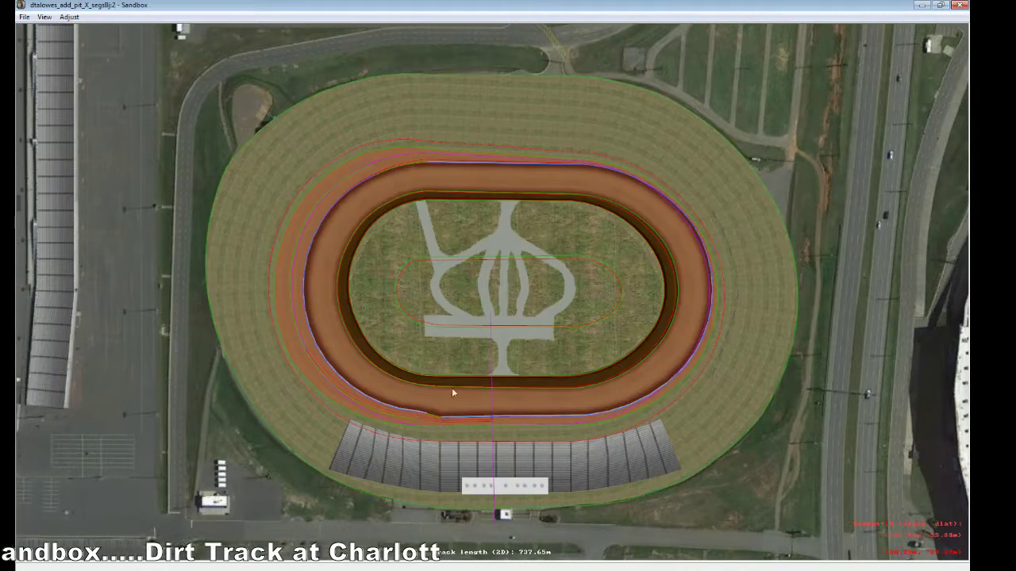
# Step: Bring up the track's Camera View and move around the track to inspect the billboards, then minimize the view
pyautogui.click(206, 565)
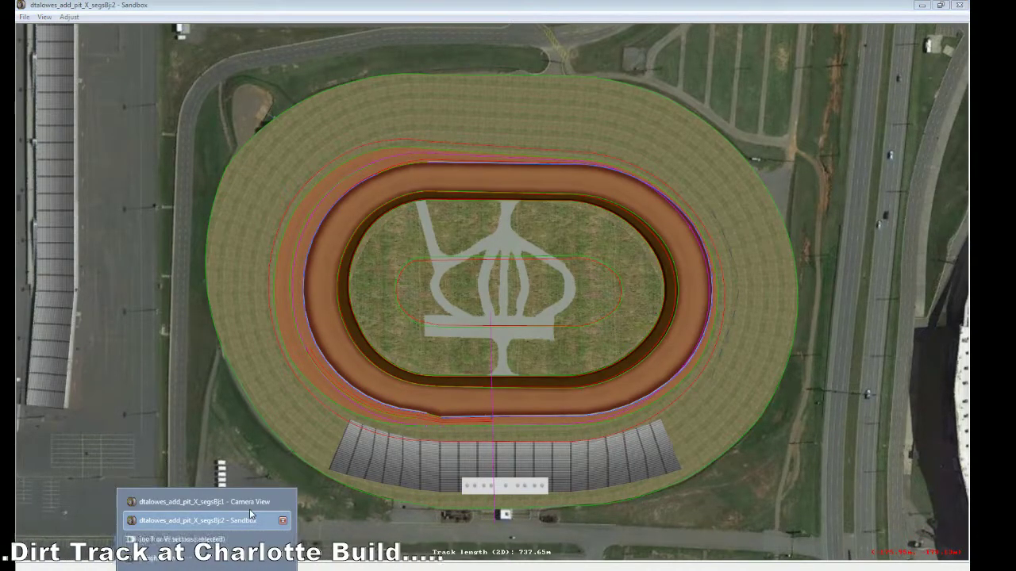
pyautogui.click(249, 505)
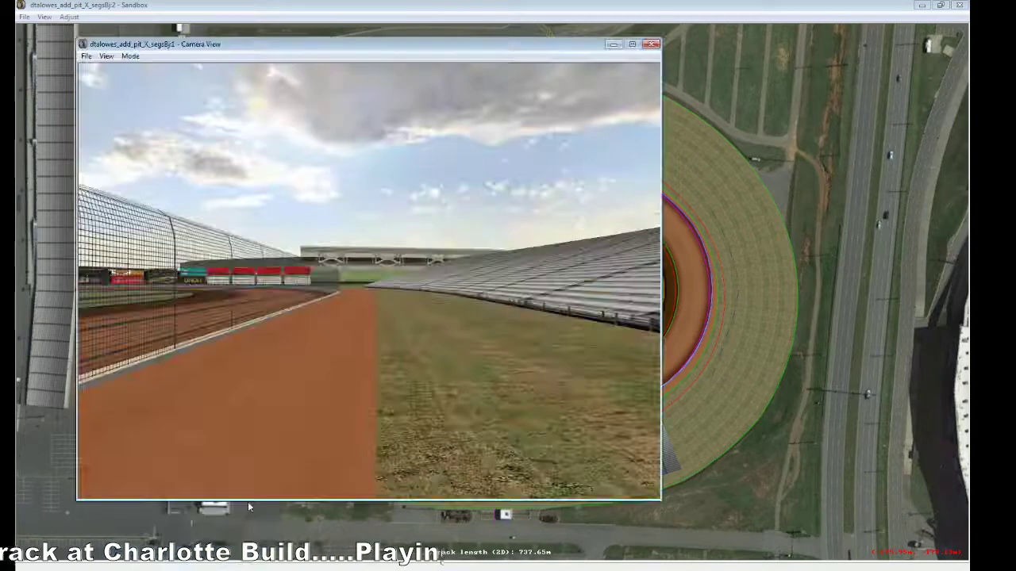
pyautogui.click(129, 56)
pyautogui.click(147, 81)
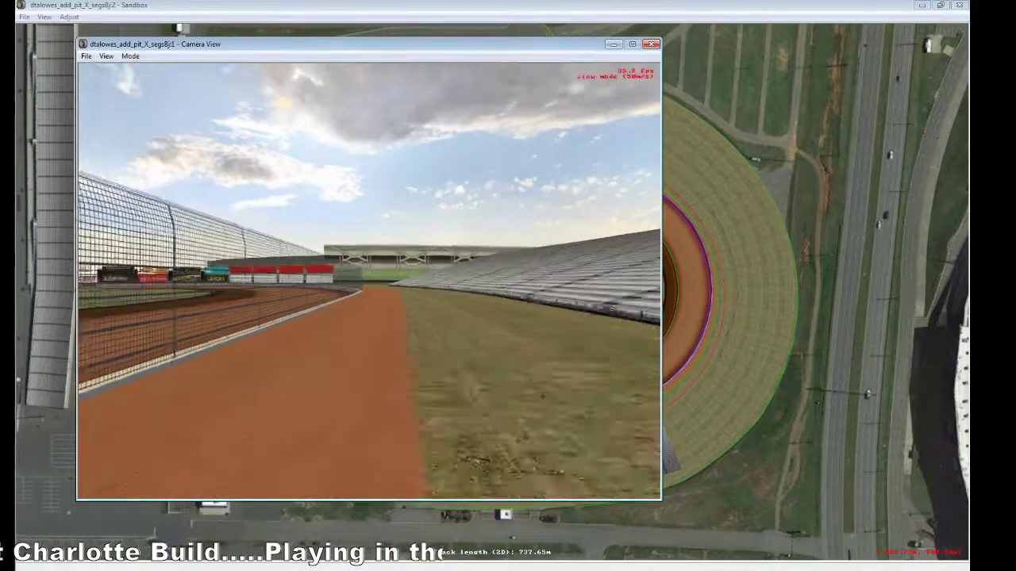
pyautogui.press('Up')
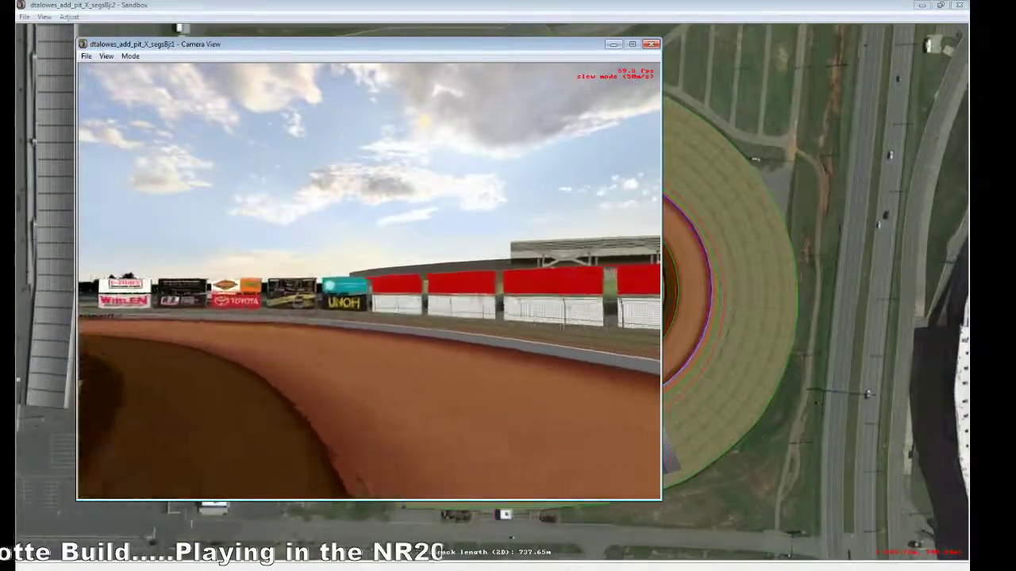
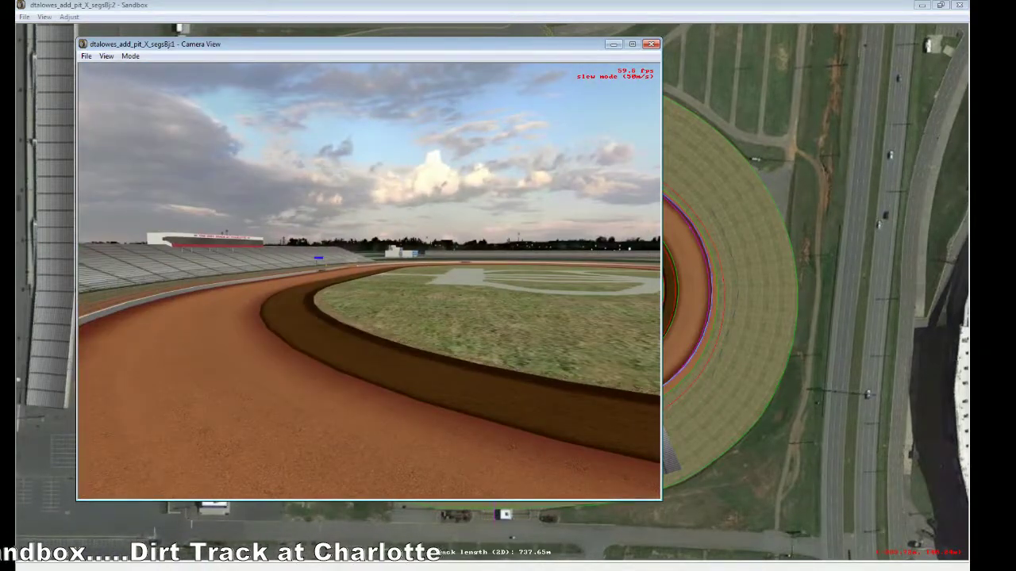
pyautogui.click(613, 44)
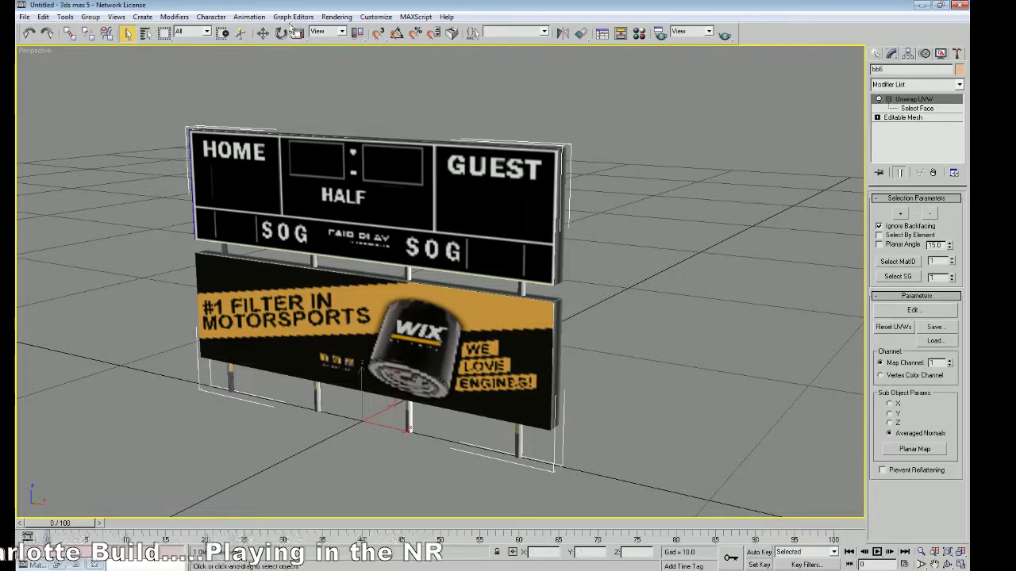
# Step: Reset 3ds max to an empty scene, clearing the billboard model
pyautogui.click(25, 16)
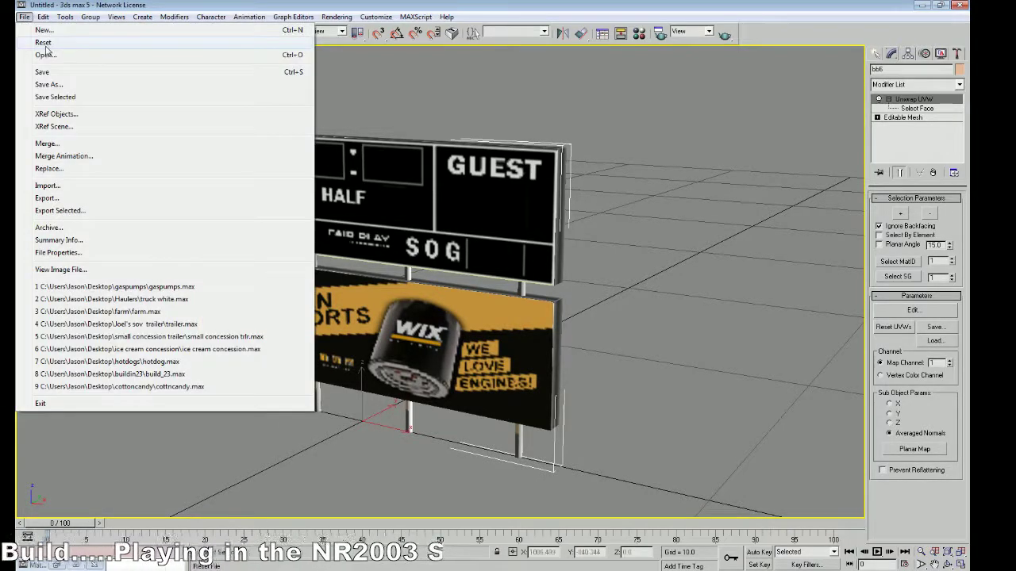
pyautogui.click(36, 52)
pyautogui.click(499, 332)
pyautogui.click(456, 309)
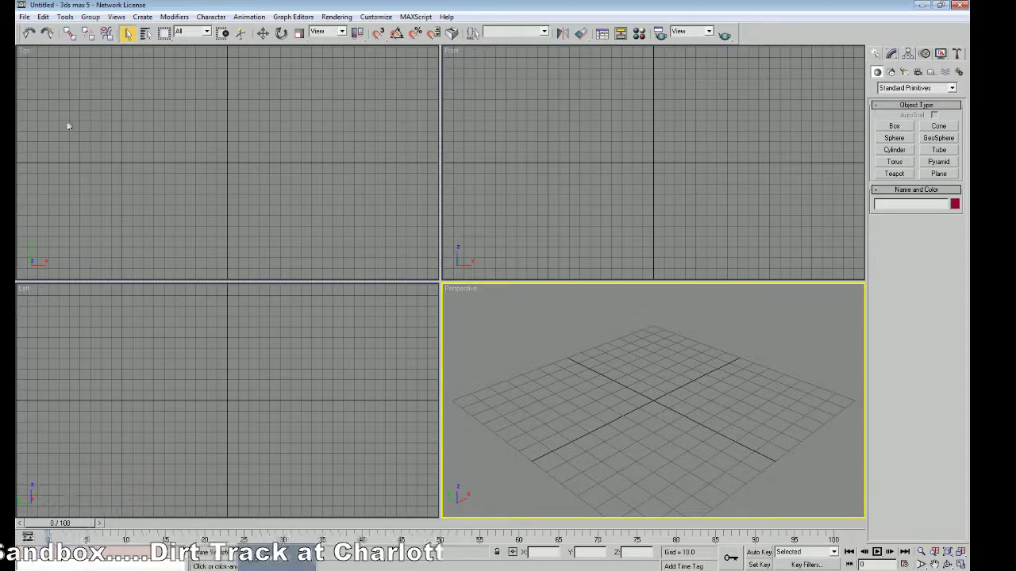
pyautogui.click(25, 16)
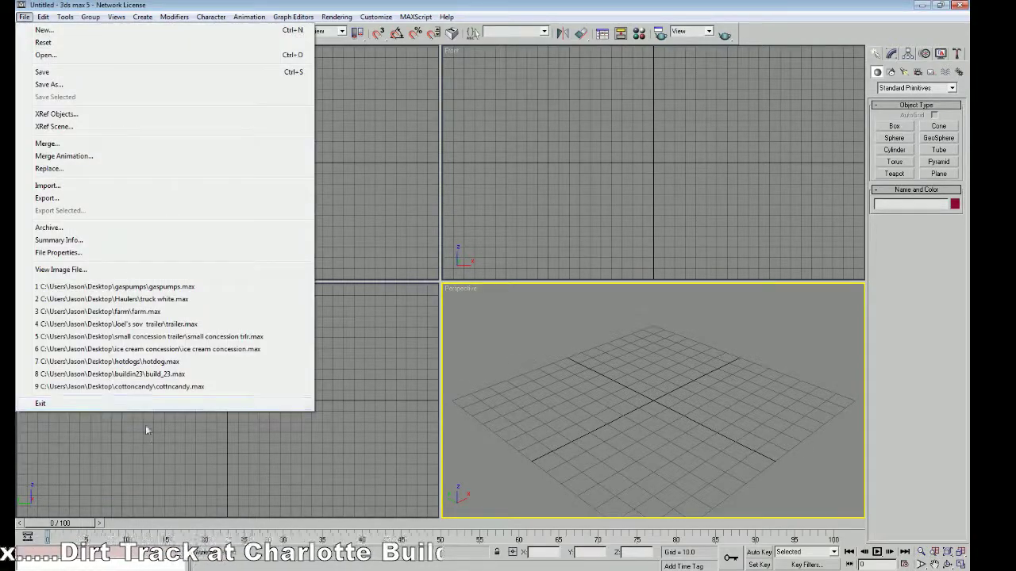
pyautogui.press('Escape')
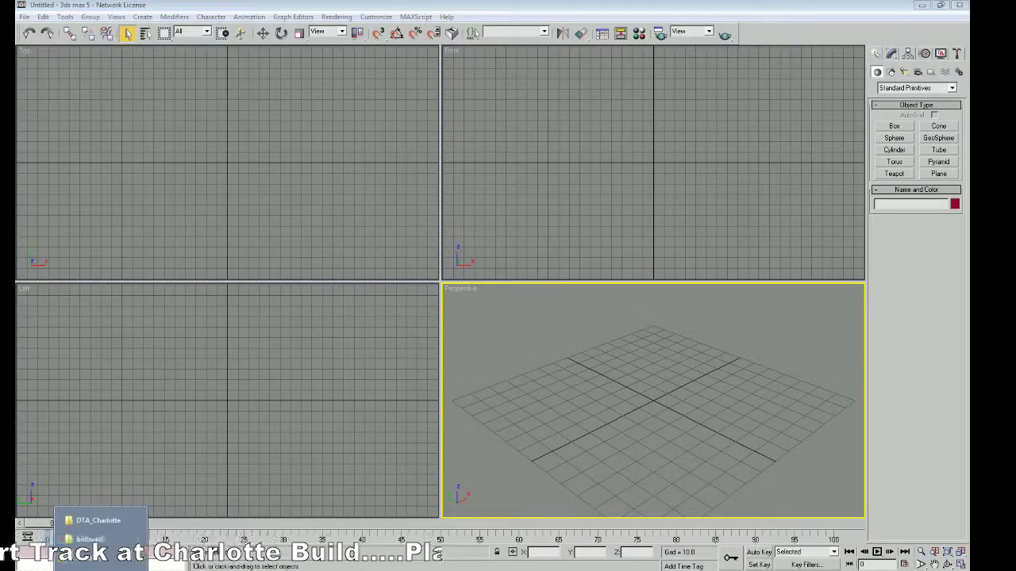
# Step: Switch to the DTA_Charlotte folder in Windows Explorer and examine the texture files in its trackmat subfolder
pyautogui.click(102, 521)
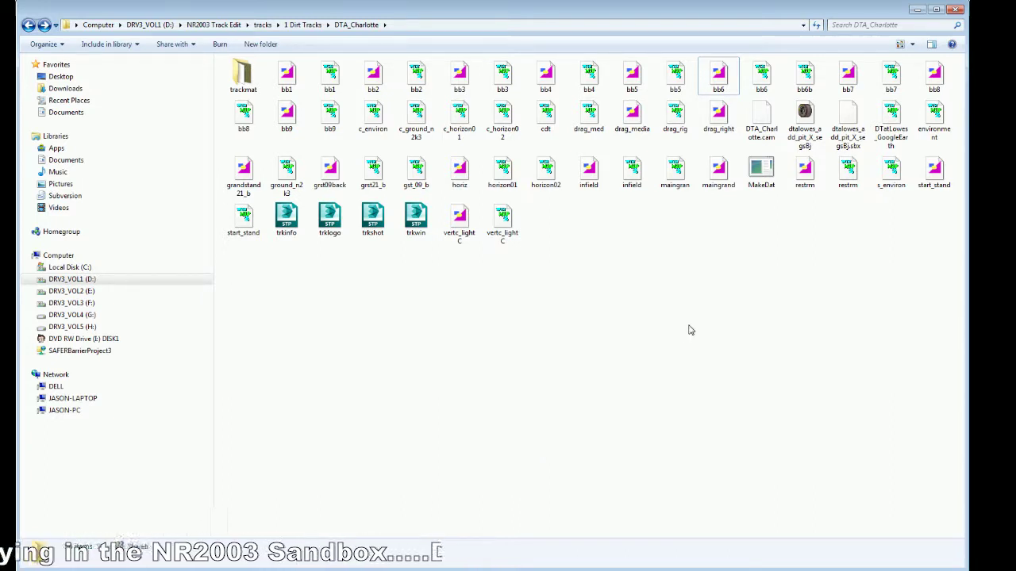
pyautogui.doubleClick(243, 93)
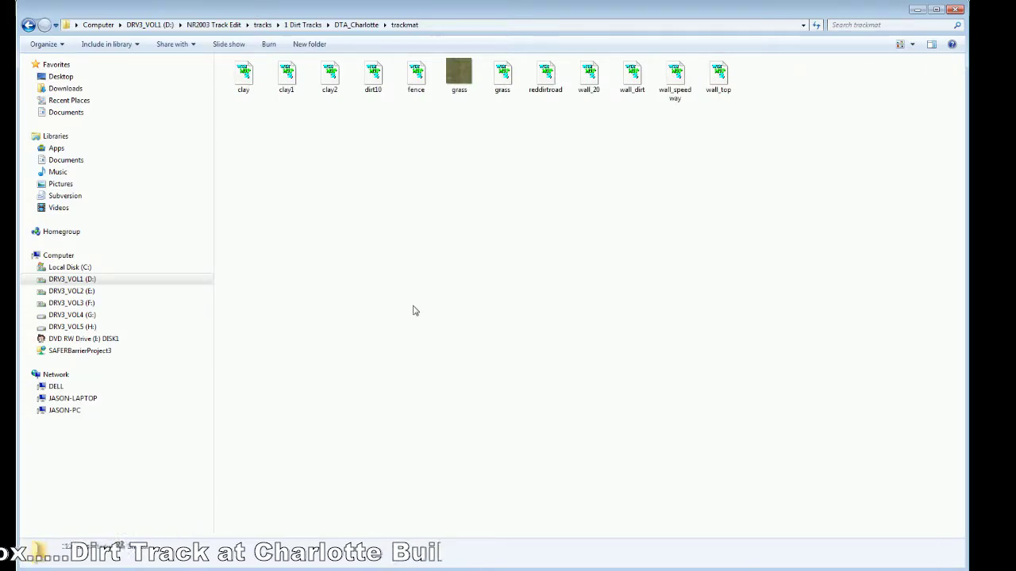
# Step: Switch to Paint Shop Pro and close the SC-8114-2 and Image4 scoreboard images, discarding unsaved changes
pyautogui.hotkey('alt', 'Tab')
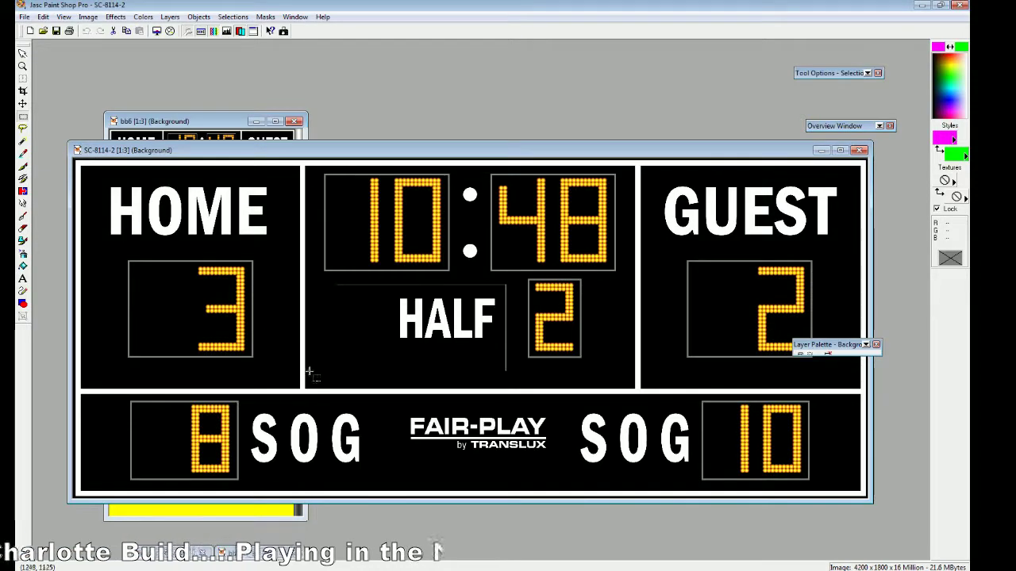
pyautogui.click(24, 17)
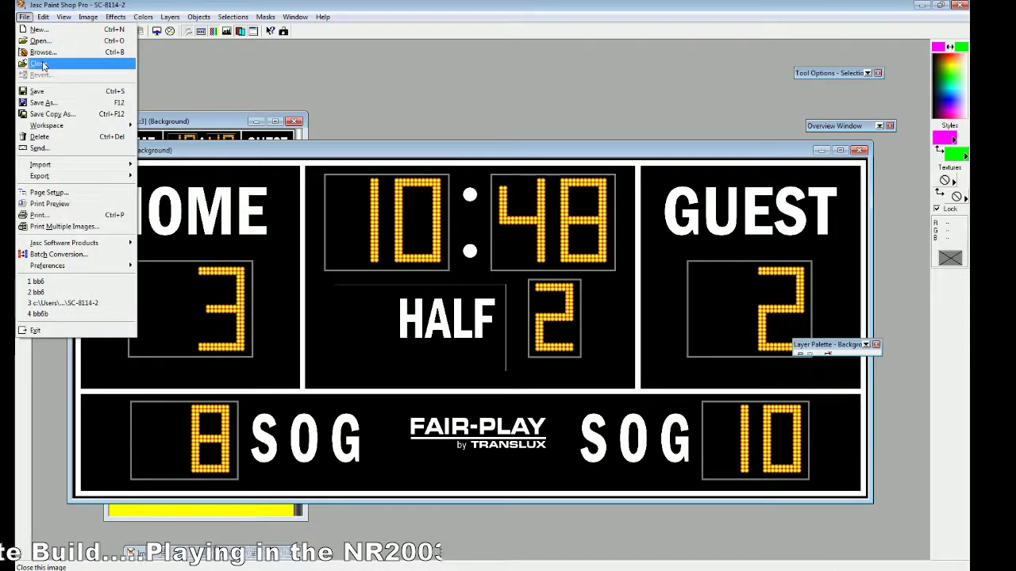
pyautogui.click(71, 66)
pyautogui.hotkey('ctrl', 'v')
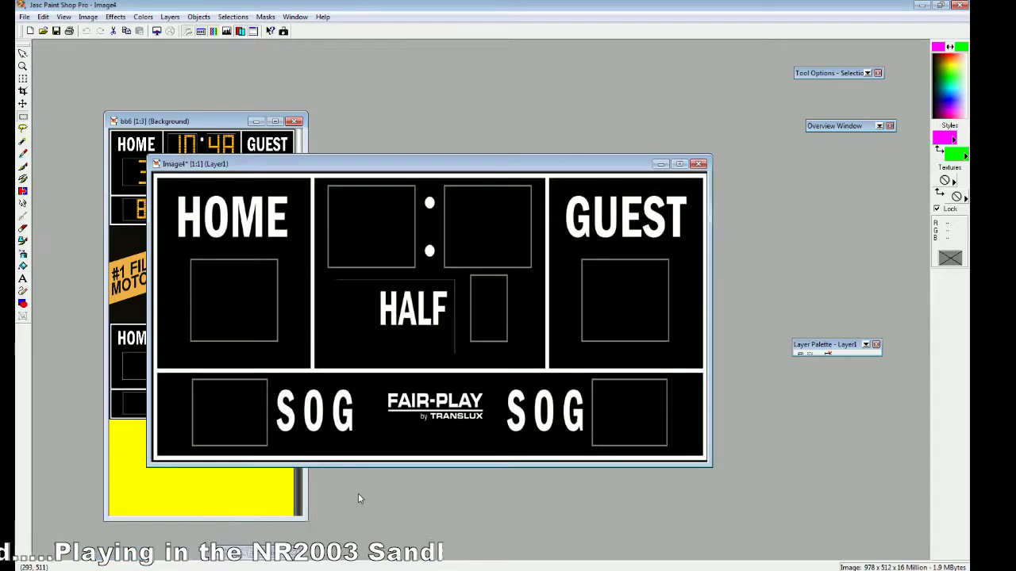
pyautogui.click(25, 17)
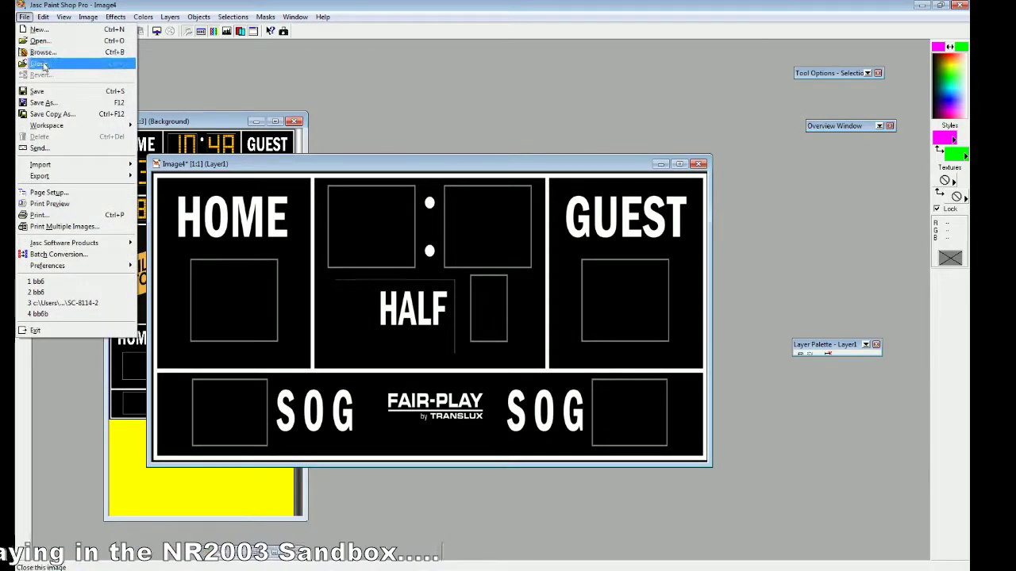
pyautogui.click(72, 66)
pyautogui.click(490, 317)
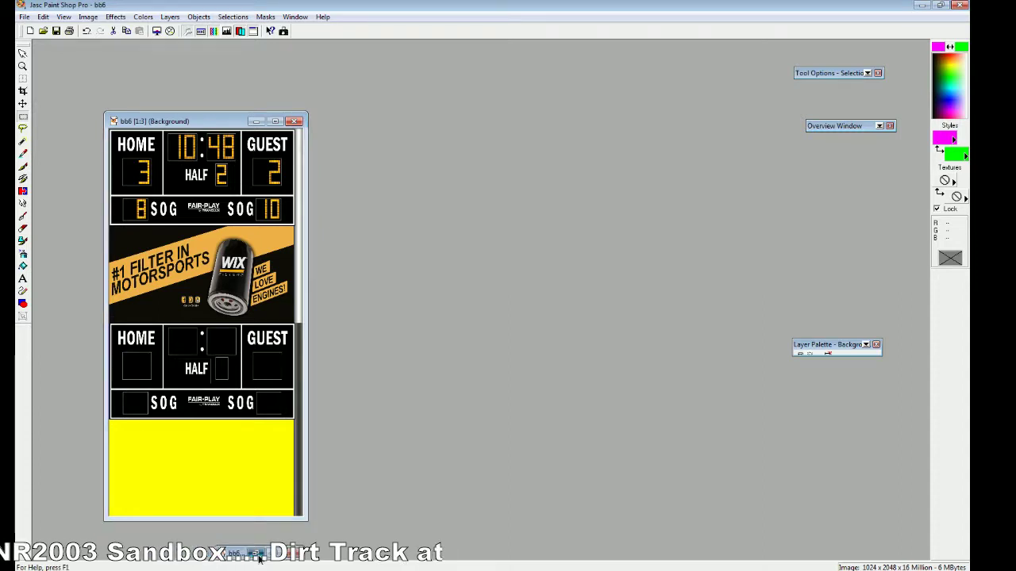
# Step: Restore the minimized bb6 image and close both bb6 images without saving changes
pyautogui.click(257, 555)
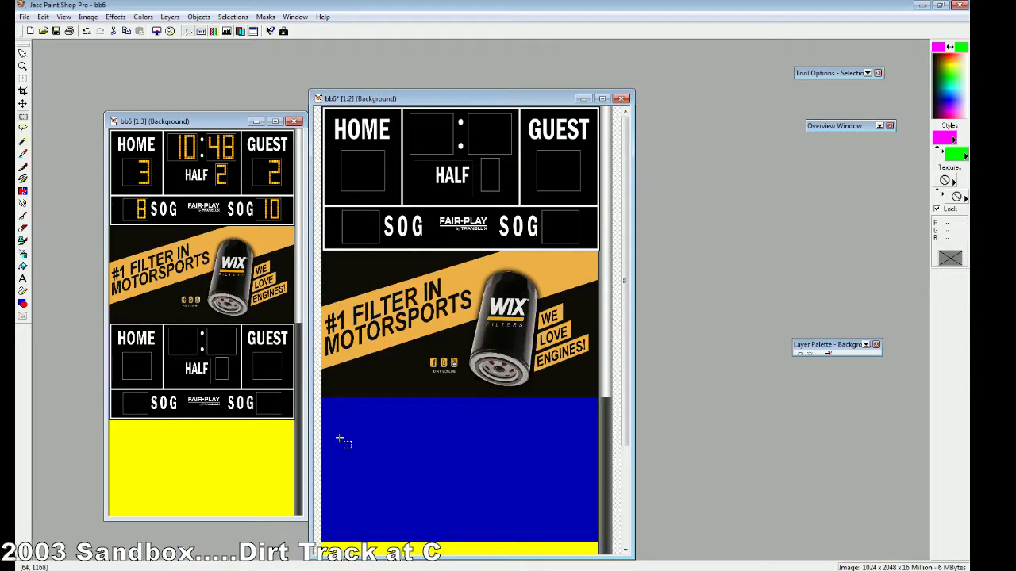
pyautogui.click(24, 17)
pyautogui.click(48, 69)
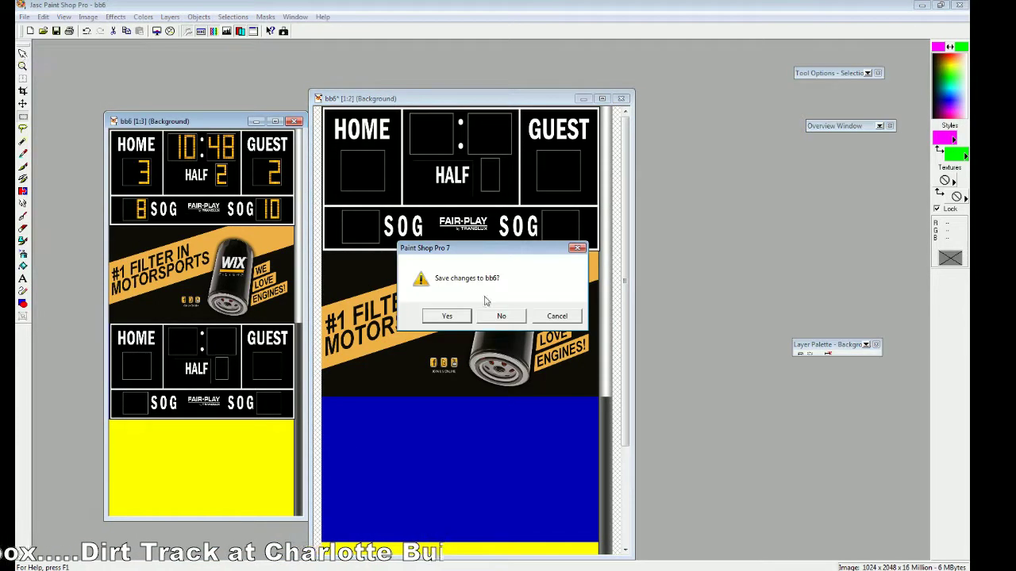
pyautogui.click(502, 316)
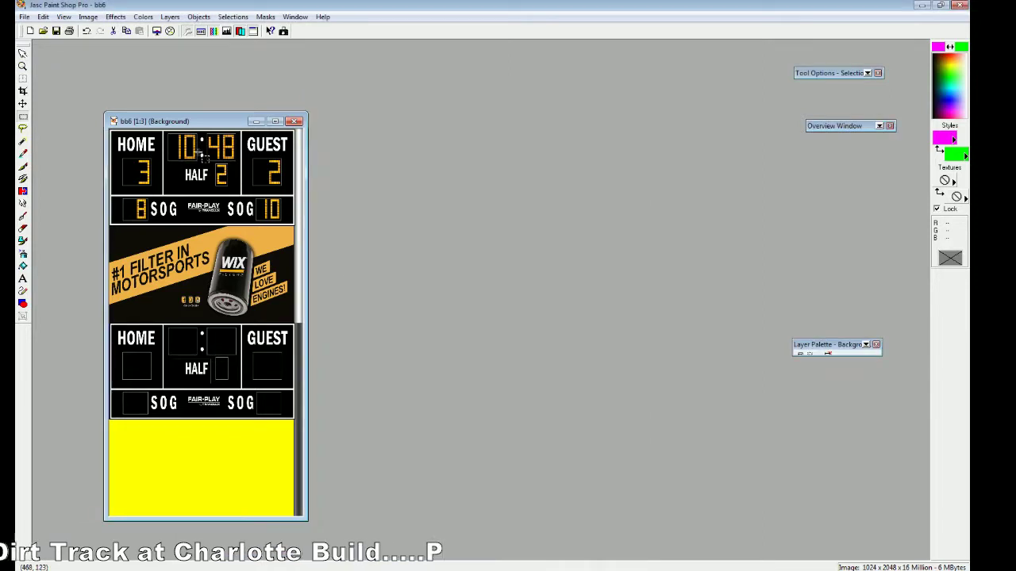
pyautogui.click(24, 17)
pyautogui.click(67, 63)
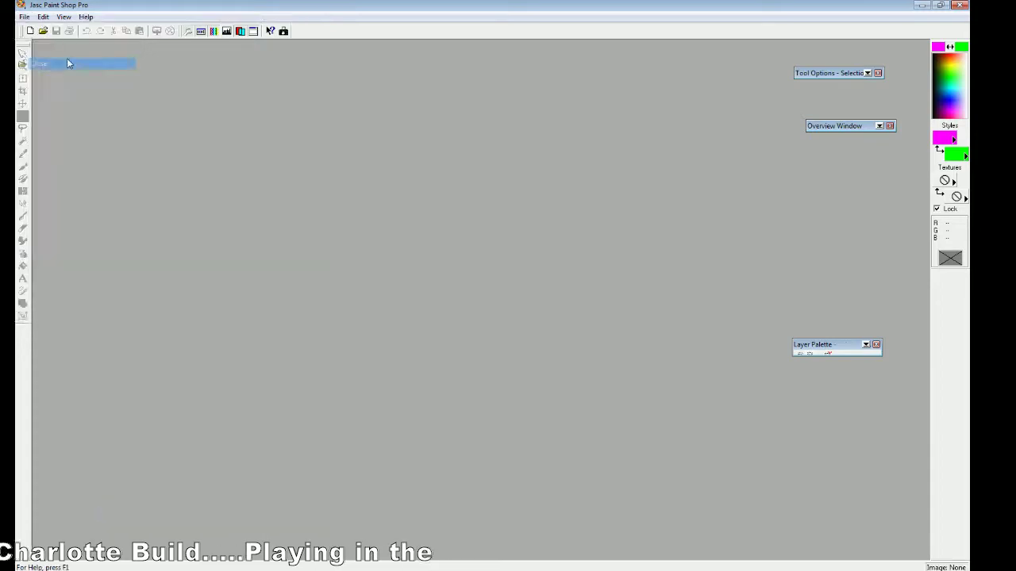
# Step: Exit Paint Shop Pro and return to the trackmat folder
pyautogui.click(43, 16)
pyautogui.click(42, 17)
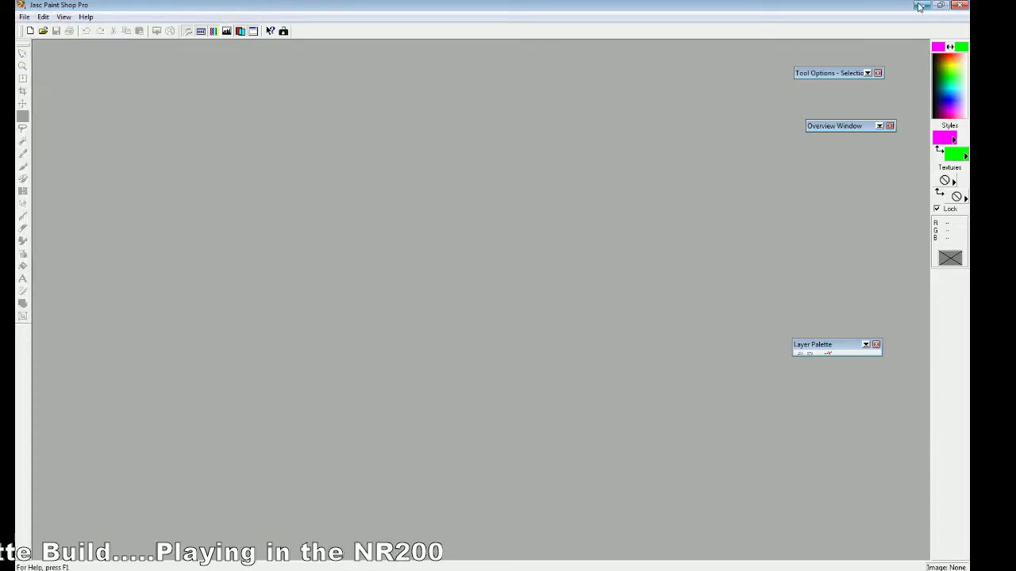
pyautogui.click(918, 7)
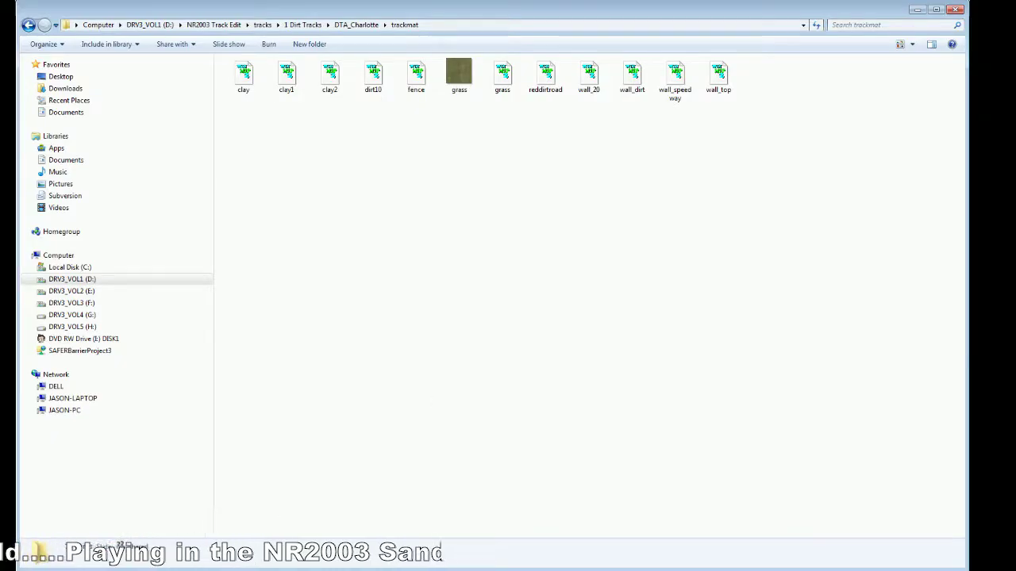
pyautogui.hotkey('alt', 'Tab')
pyautogui.click(24, 17)
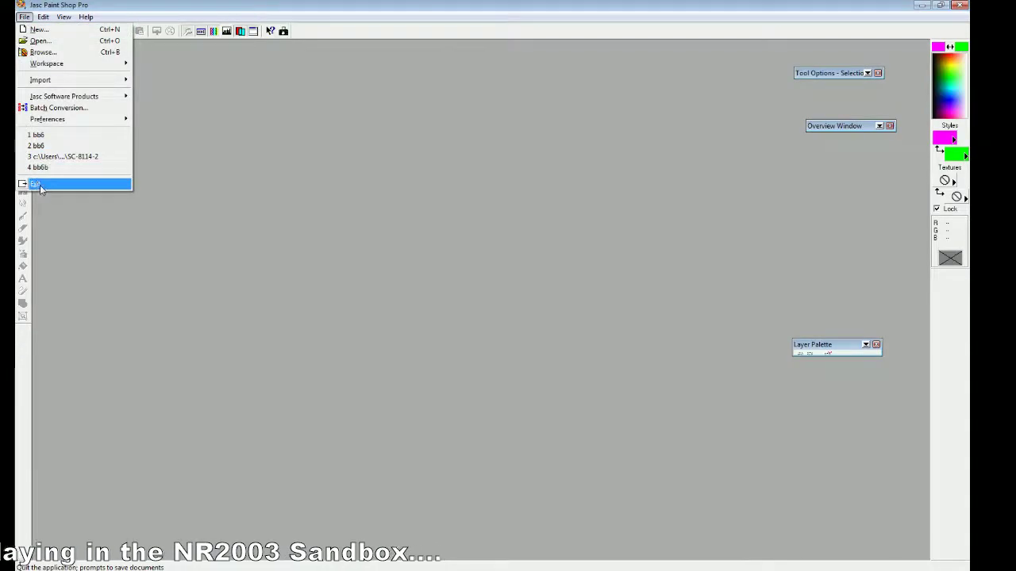
pyautogui.click(41, 185)
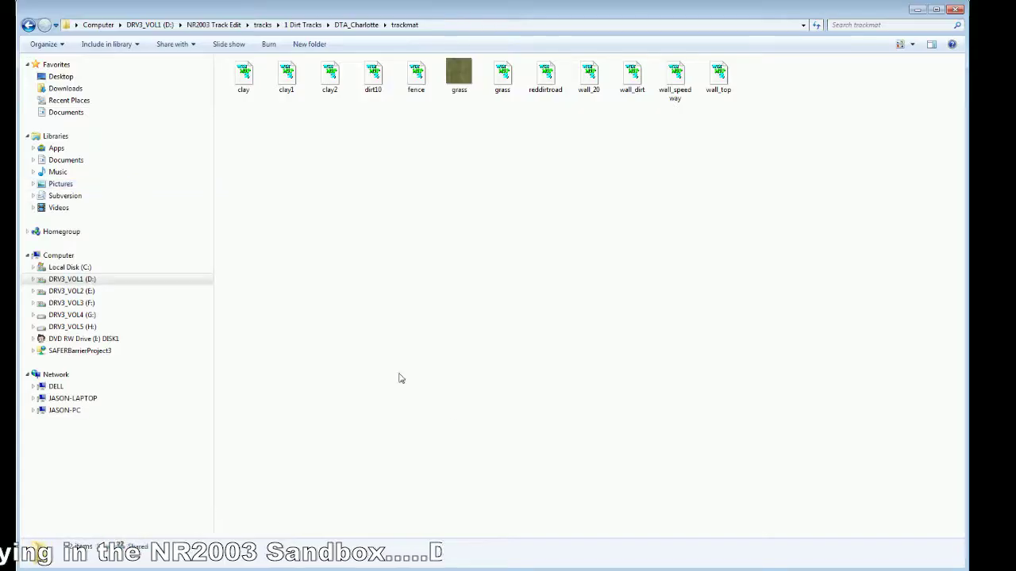
# Step: Delete the leftover grass picture from the trackmat folder and go back to the DTA_Charlotte folder
pyautogui.rightClick(459, 86)
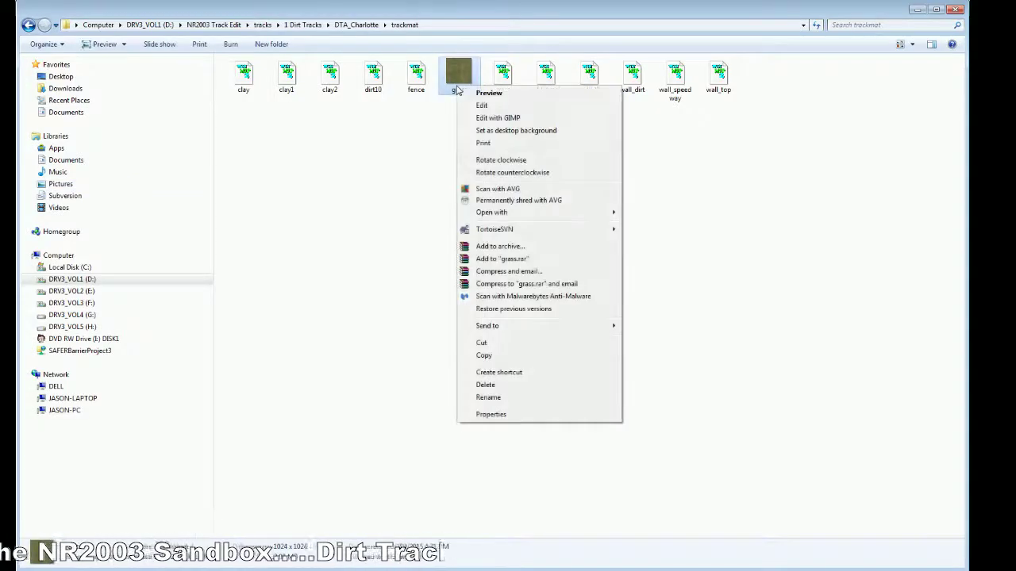
pyautogui.click(508, 384)
pyautogui.click(530, 337)
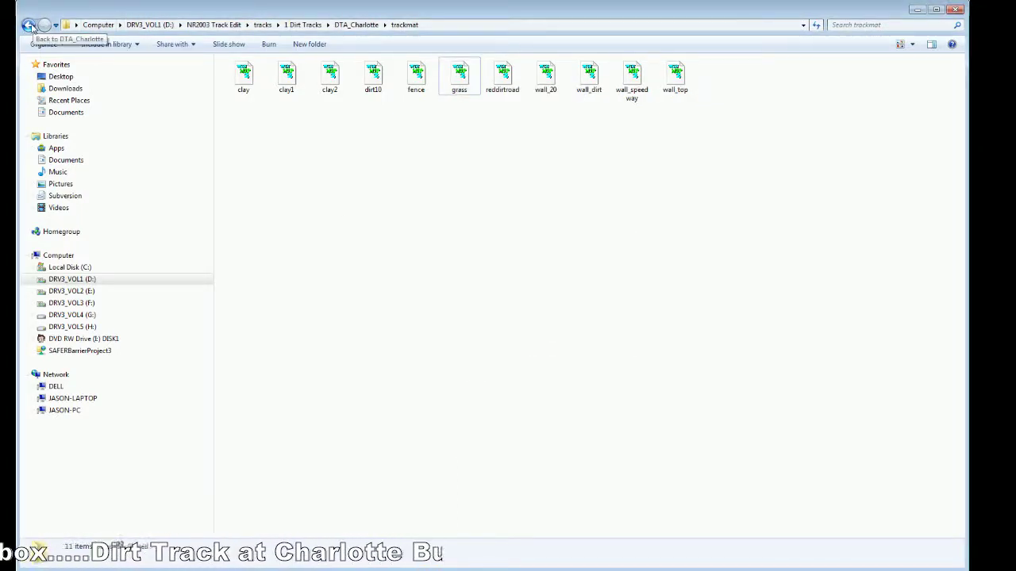
pyautogui.click(28, 25)
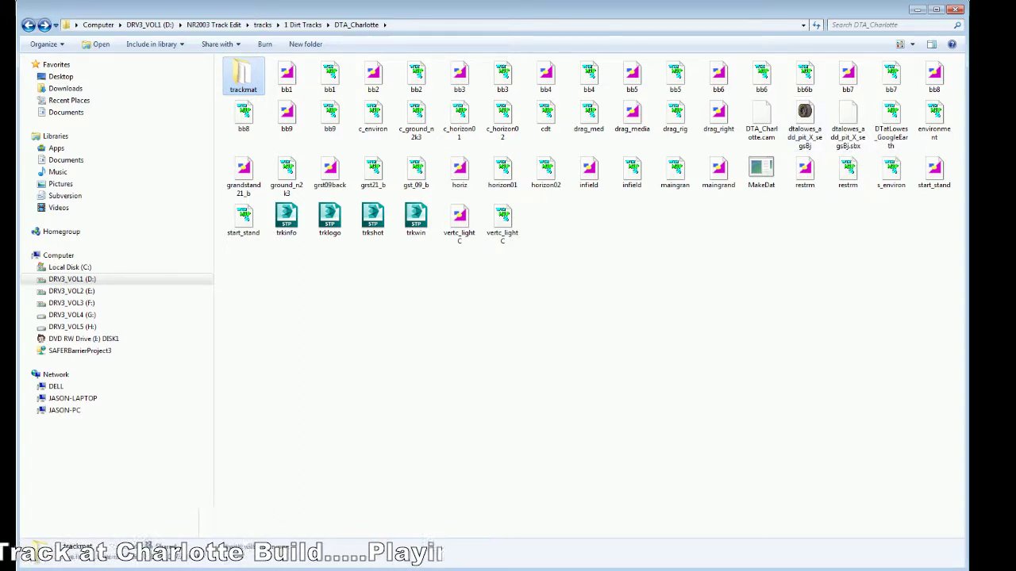
# Step: Switch to Sandbox, replace the open track with a new blank one and exit the program
pyautogui.moveTo(205, 559)
pyautogui.click(198, 520)
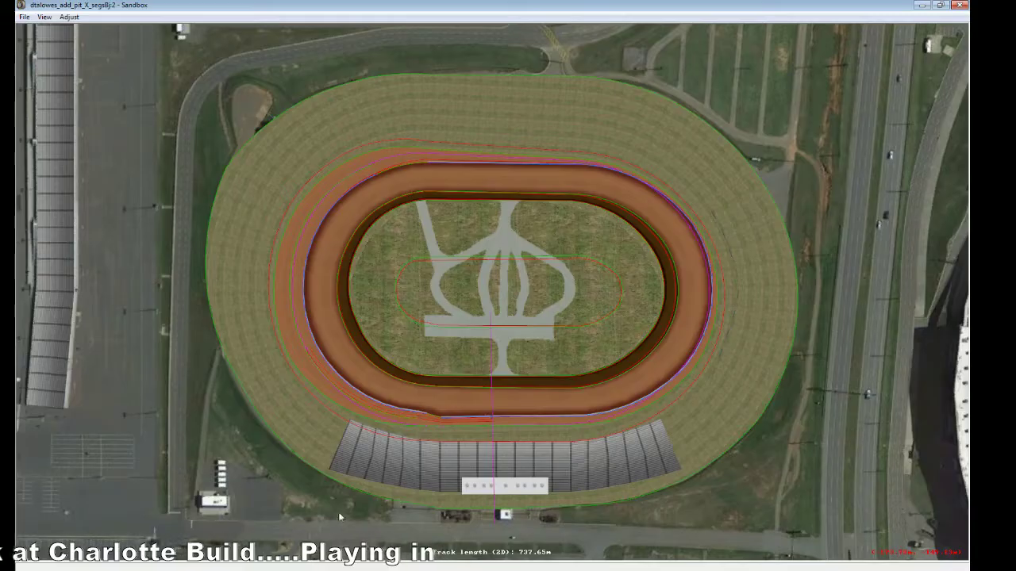
pyautogui.click(25, 16)
pyautogui.click(39, 30)
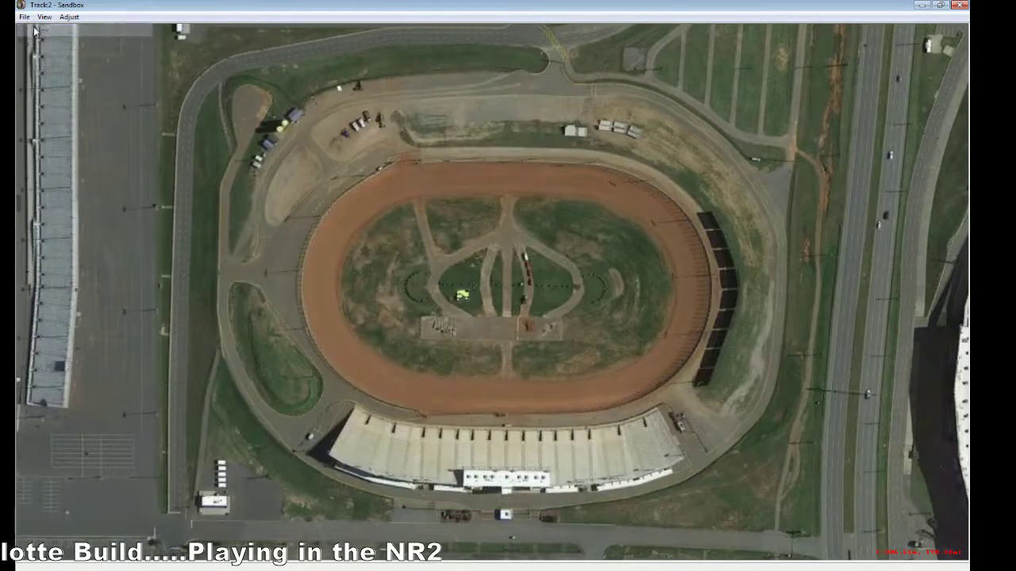
pyautogui.click(24, 16)
pyautogui.click(40, 219)
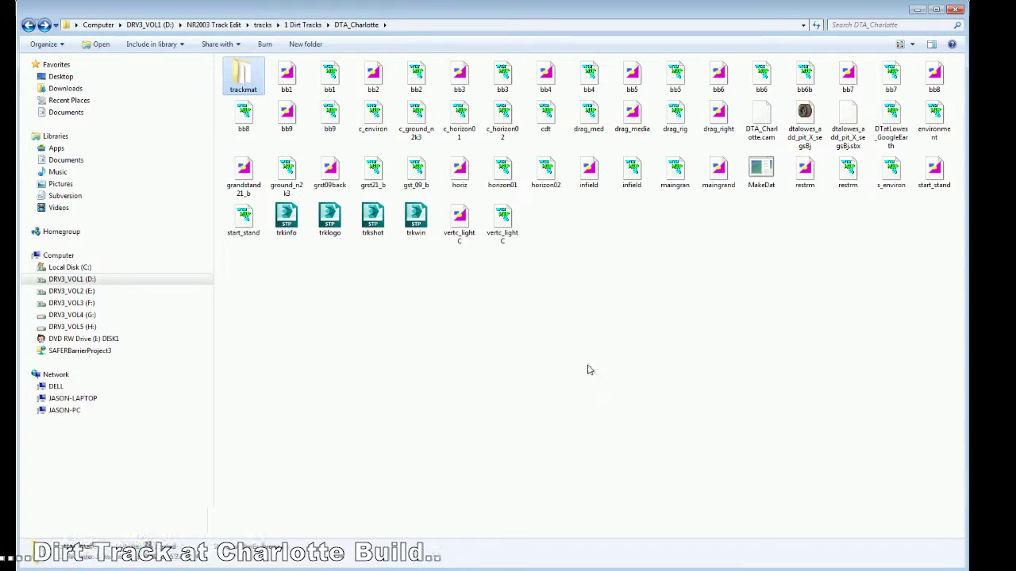
# Step: Rename the dtalowes_add_pit_X_segs8j track file with the tire icon as DTA_Charlotte
pyautogui.rightClick(813, 137)
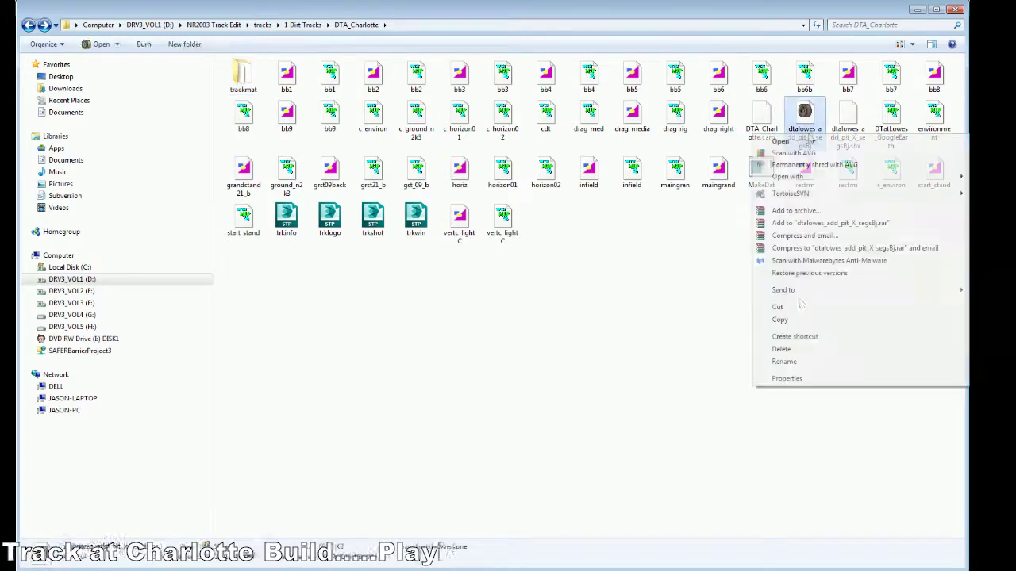
pyautogui.click(785, 361)
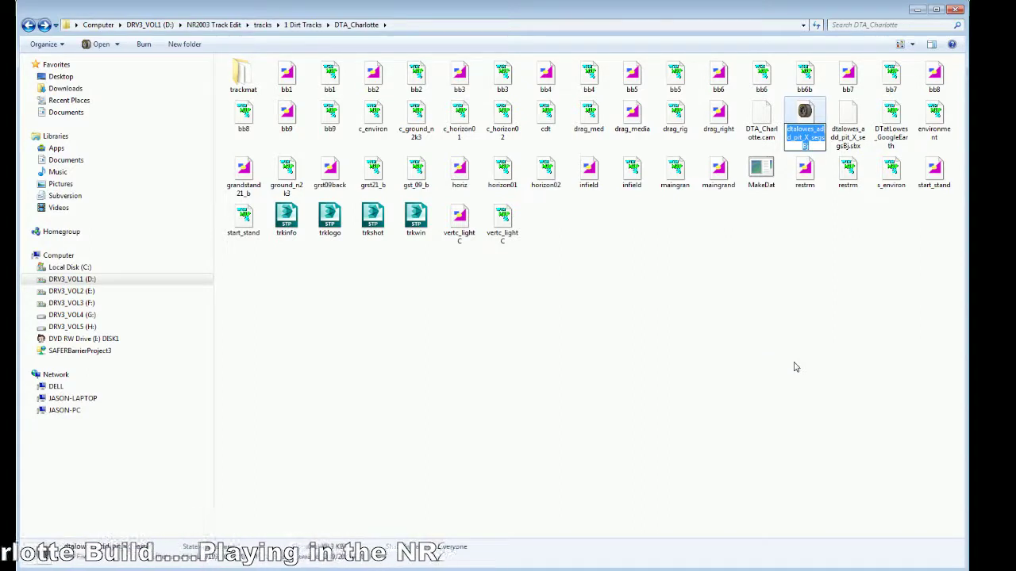
pyautogui.write('DTA')
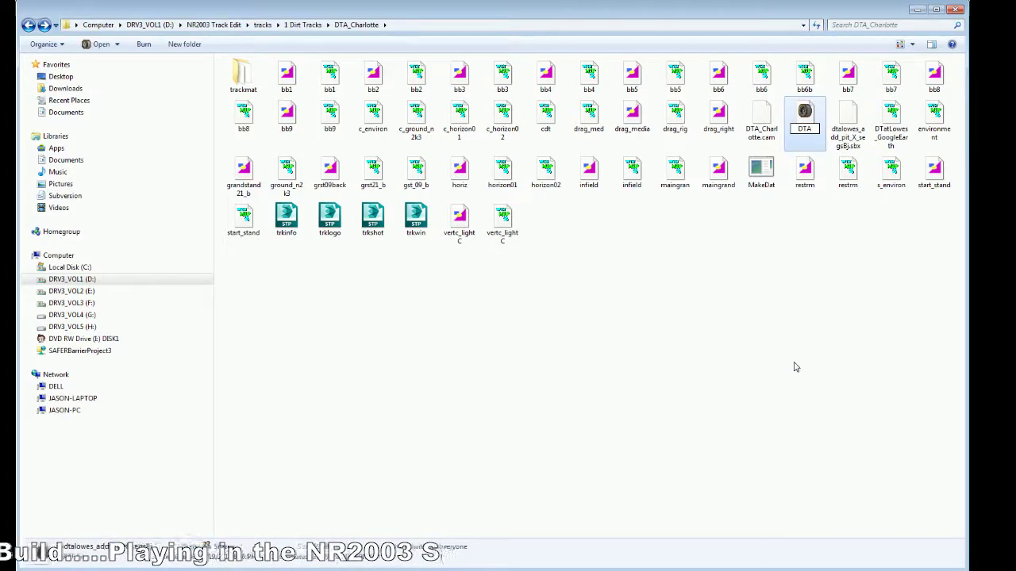
pyautogui.write('_Charlo')
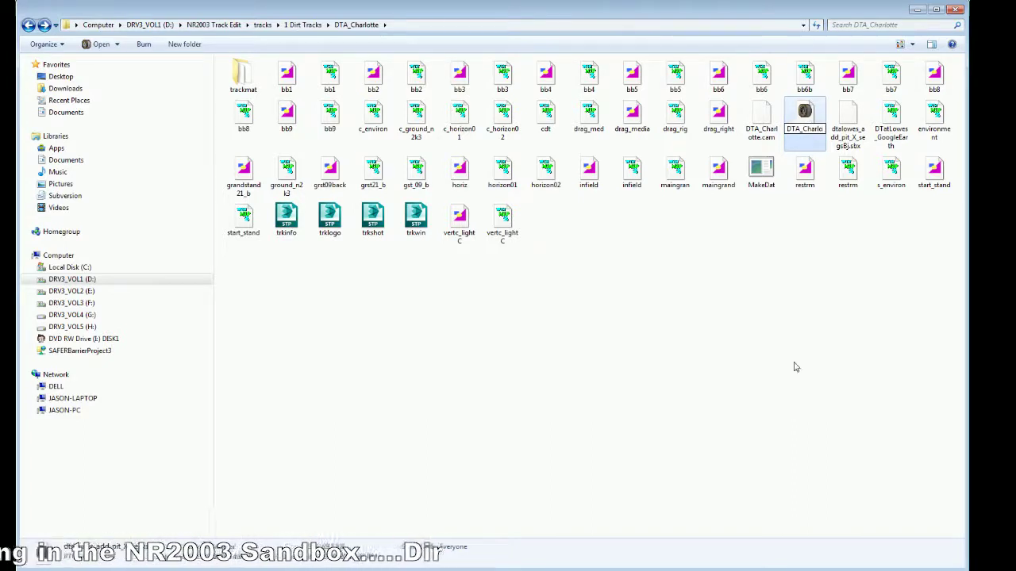
pyautogui.write('tte')
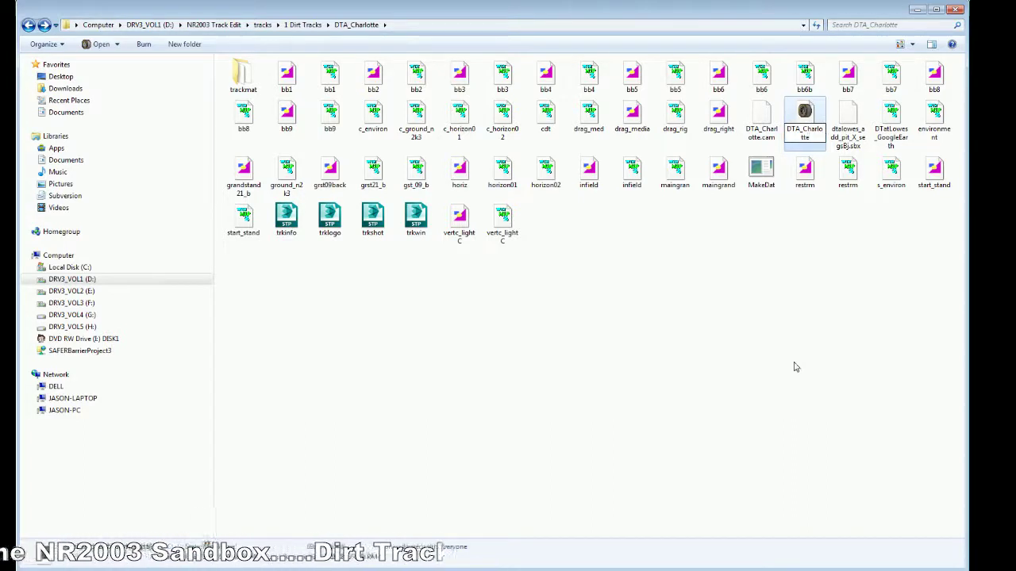
pyautogui.press('Return')
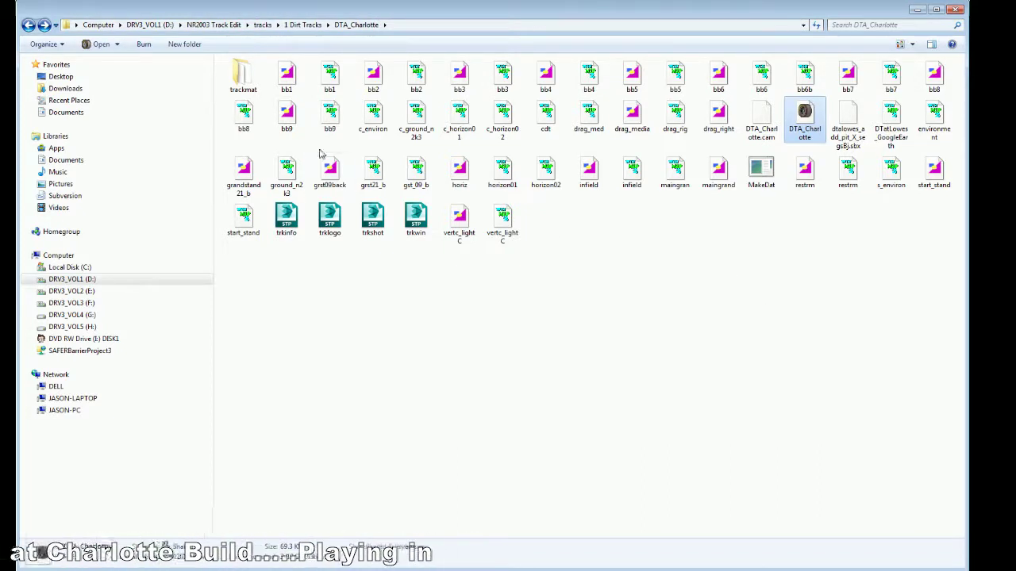
# Step: Run MakeDat in the DTA_Charlotte folder to pack the track, and cut the generated DTA_Charlotte file
pyautogui.doubleClick(243, 76)
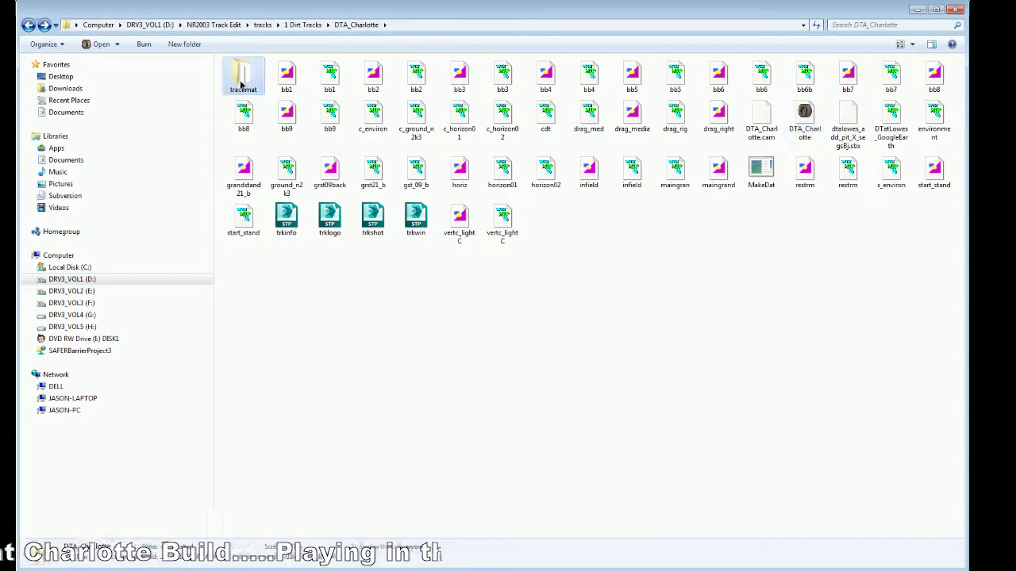
pyautogui.click(28, 25)
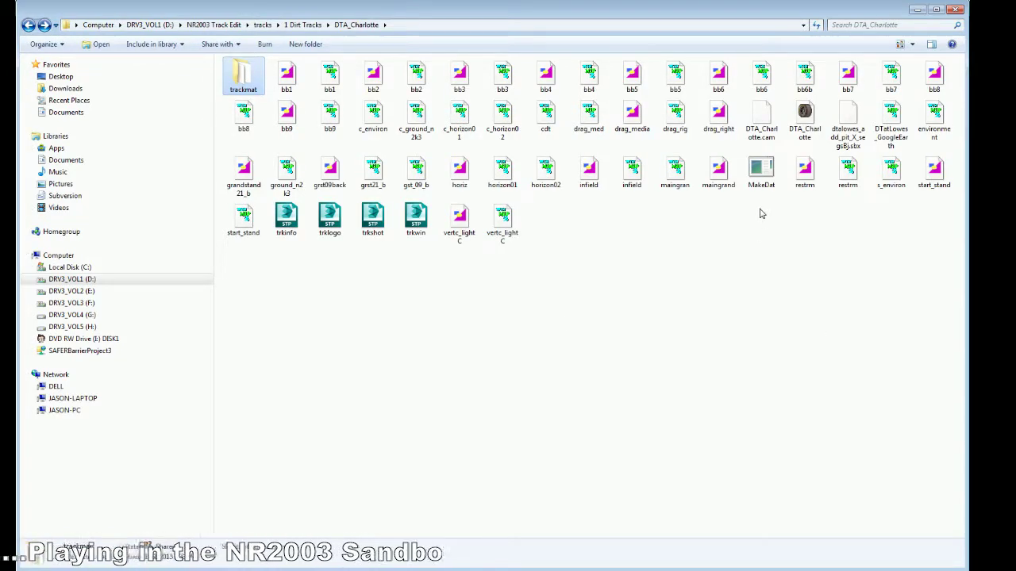
pyautogui.doubleClick(760, 170)
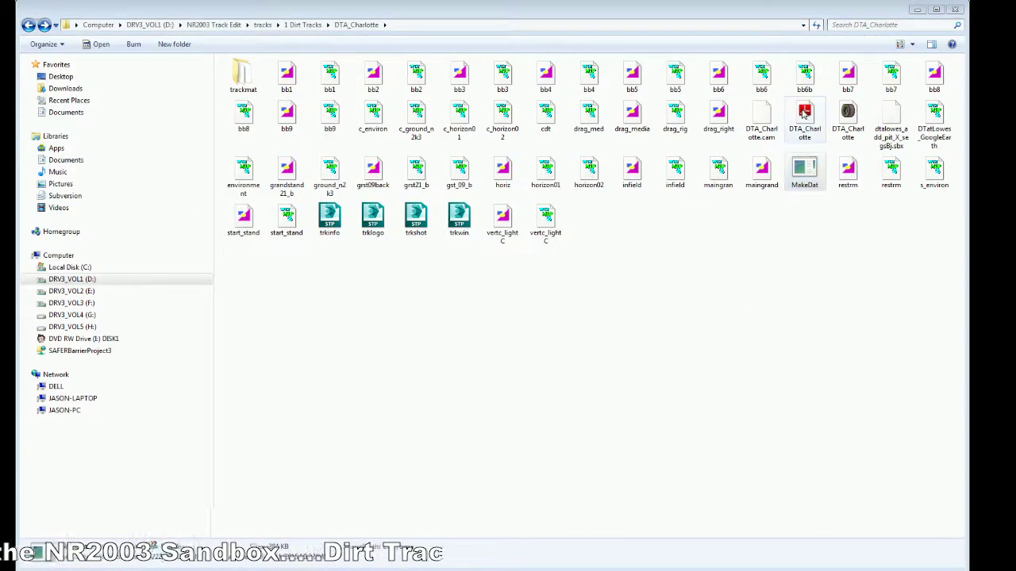
pyautogui.rightClick(803, 116)
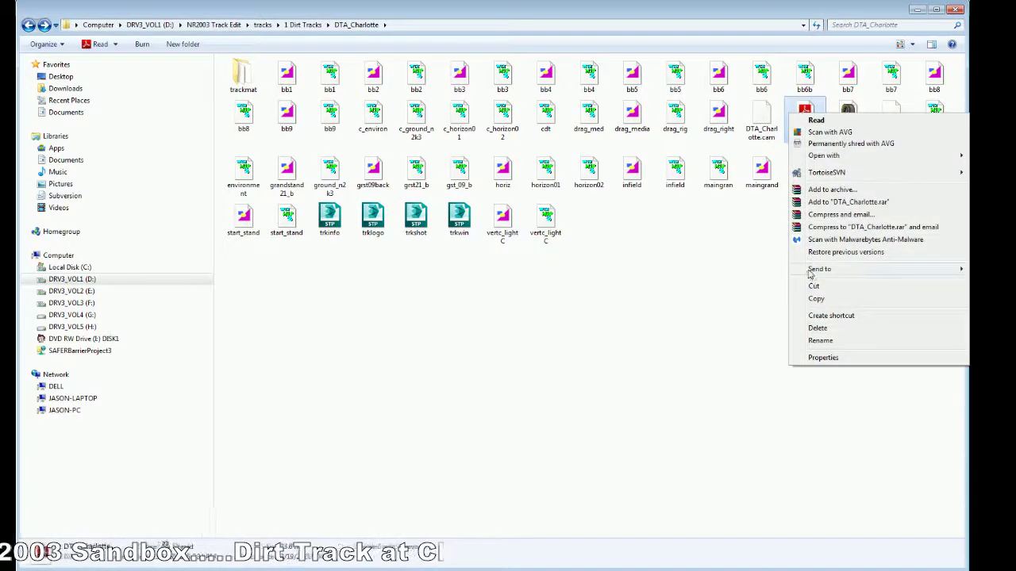
pyautogui.click(822, 290)
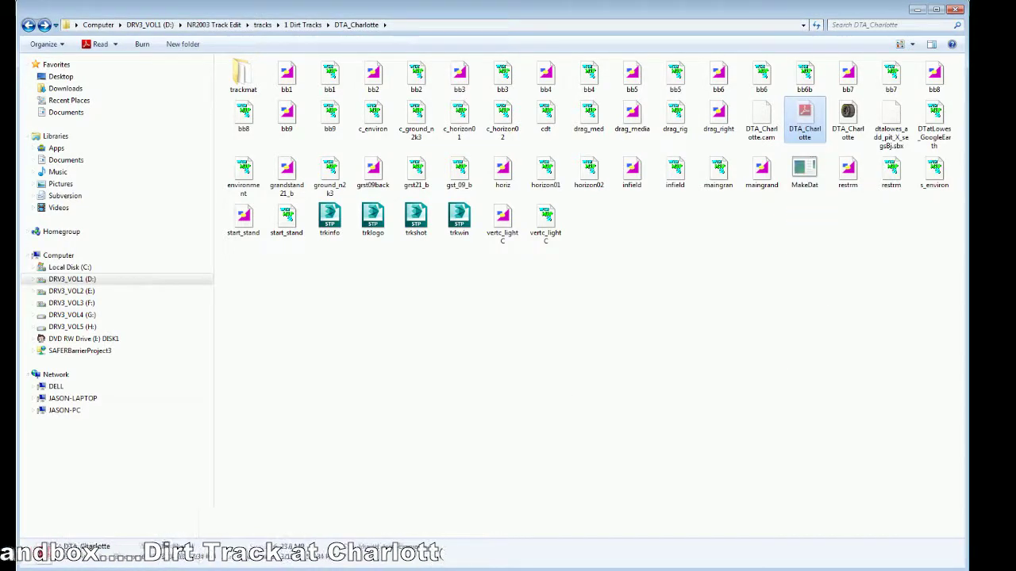
# Step: Open Local Disk (C:) in a new window and go to Papyrus > NASCAR Racing 2003 Season
pyautogui.moveTo(95, 555)
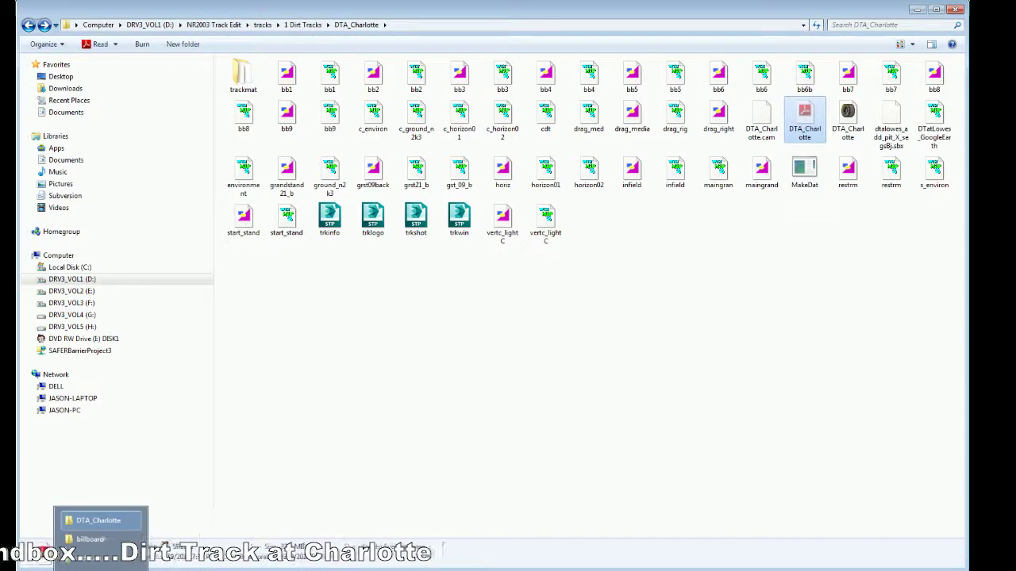
pyautogui.click(414, 361)
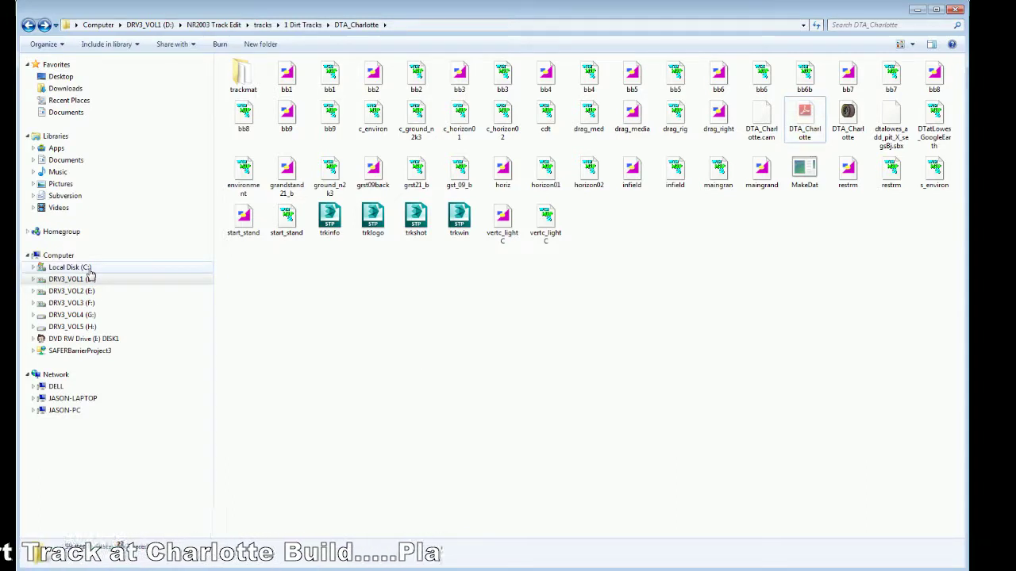
pyautogui.rightClick(89, 270)
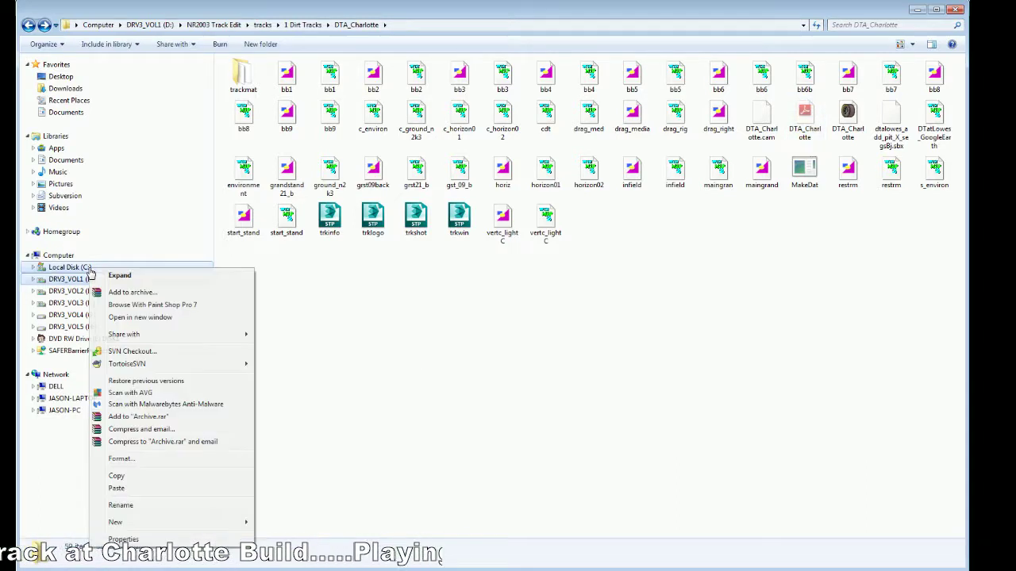
pyautogui.click(137, 317)
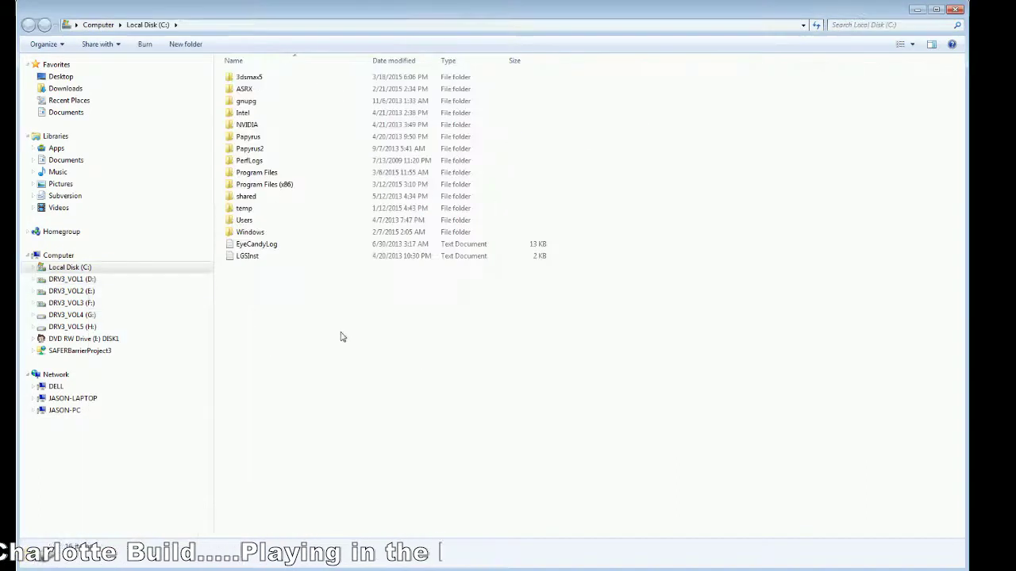
pyautogui.doubleClick(245, 144)
pyautogui.doubleClick(252, 95)
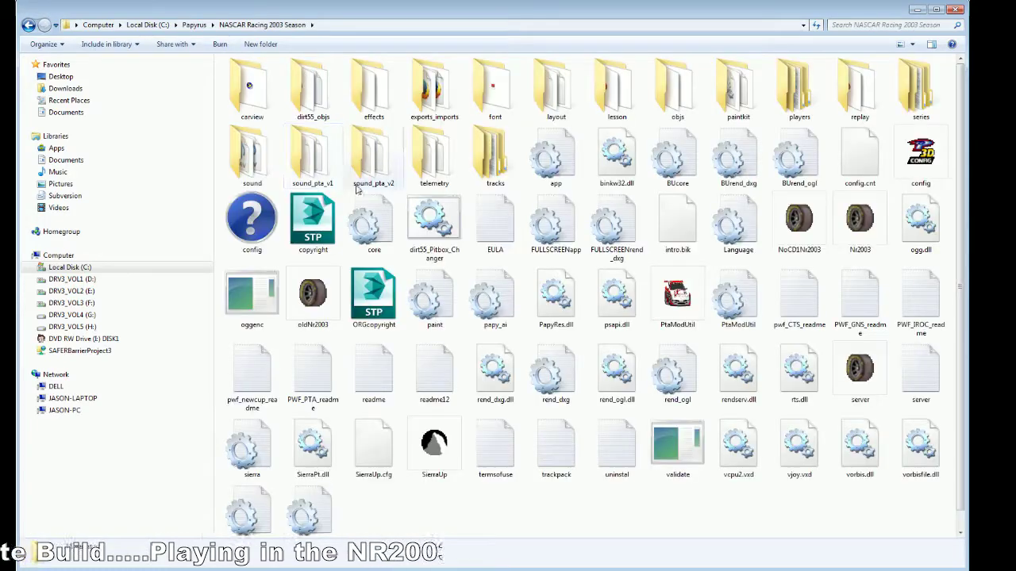
# Step: Go to tracks > DTA_Charlotte and rename the existing DTA_Charlotte file with the PDF icon as buDTA_Charlotte
pyautogui.doubleClick(488, 169)
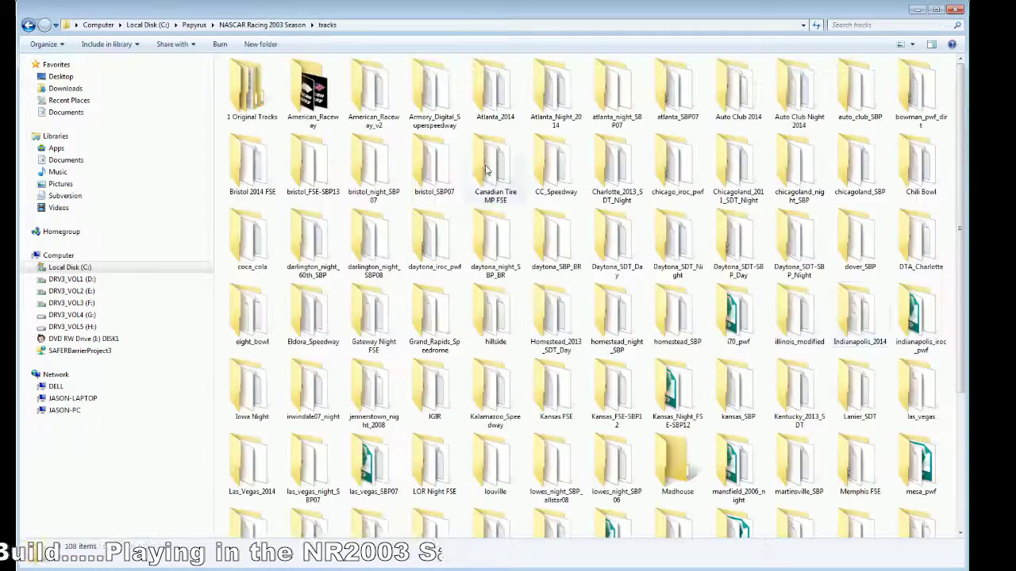
pyautogui.doubleClick(916, 238)
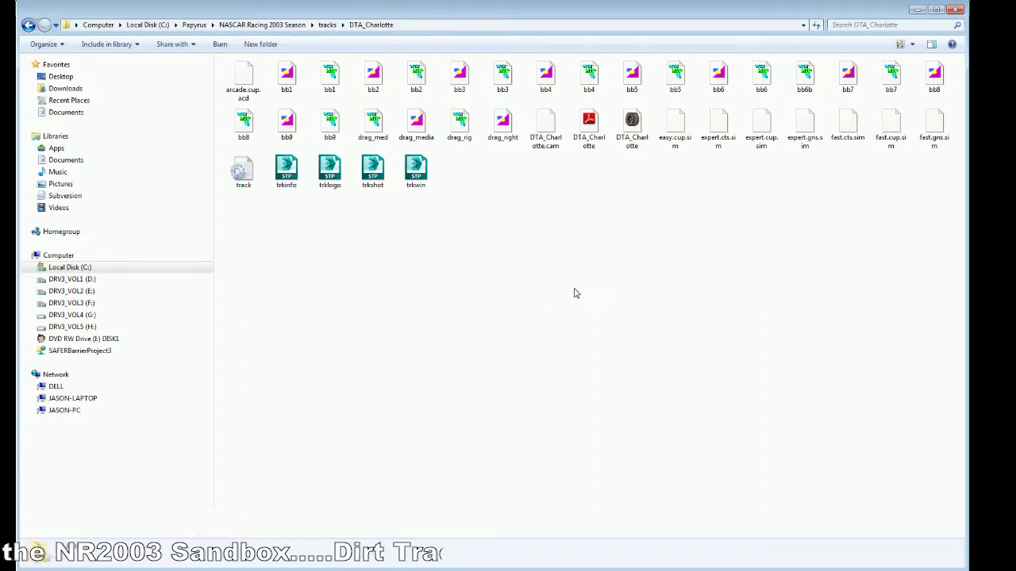
pyautogui.rightClick(587, 135)
pyautogui.click(624, 361)
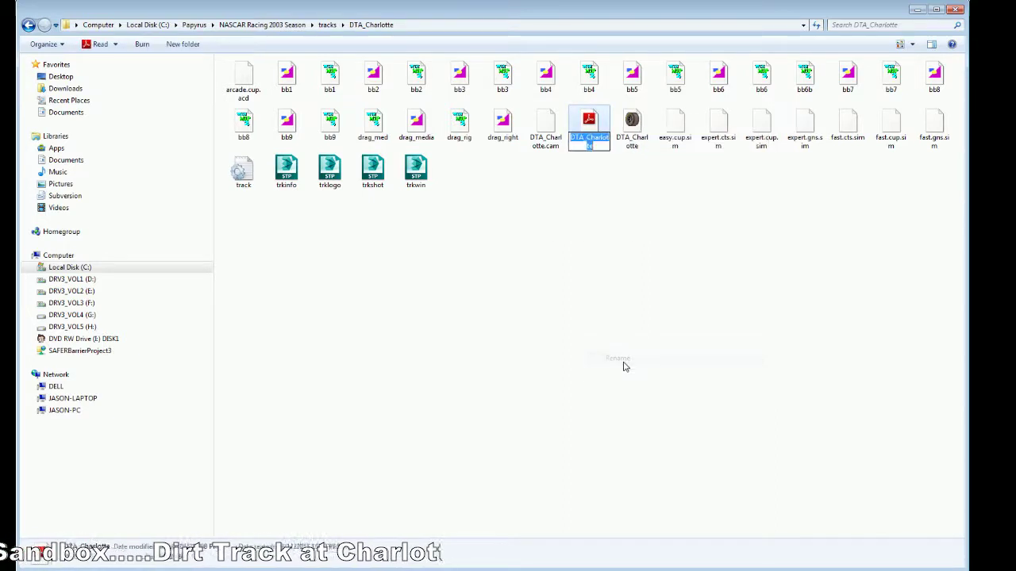
pyautogui.press('Return')
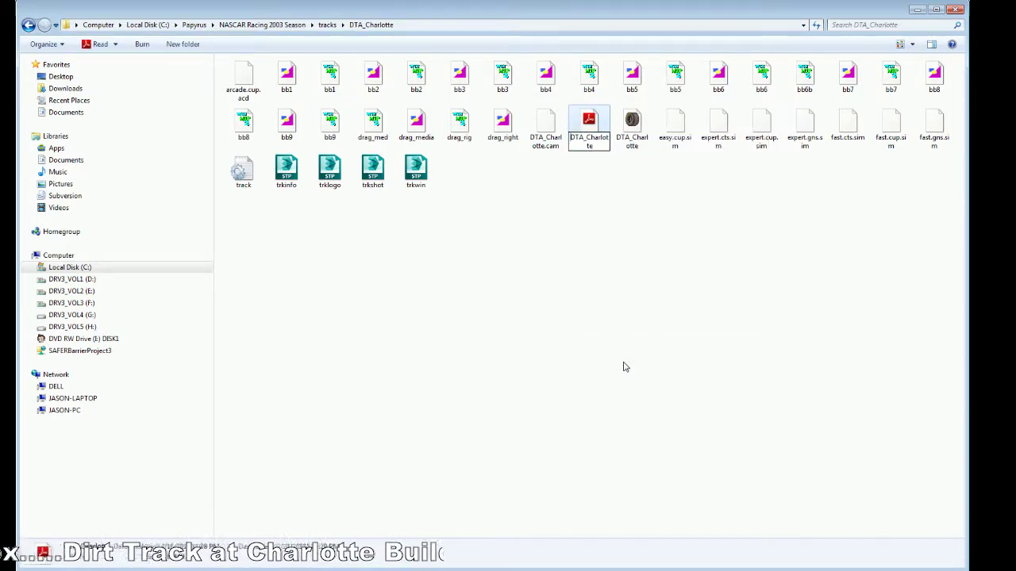
pyautogui.press('Home')
pyautogui.write('bu')
pyautogui.press('Return')
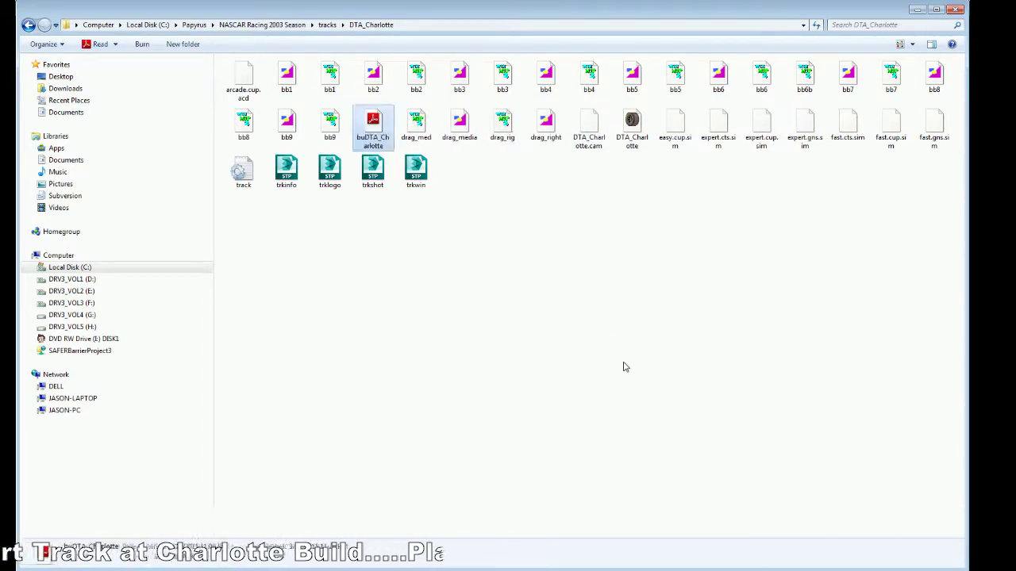
# Step: Delete the old DTA_Charlotte file with the tire icon and paste in the newly packed DTA_Charlotte file
pyautogui.rightClick(632, 132)
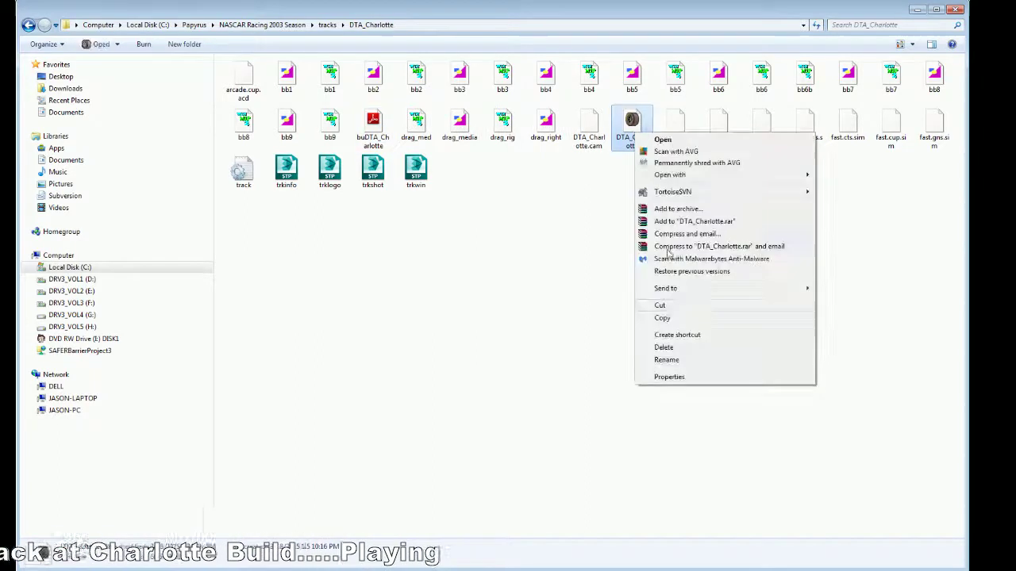
pyautogui.click(671, 349)
pyautogui.press('Return')
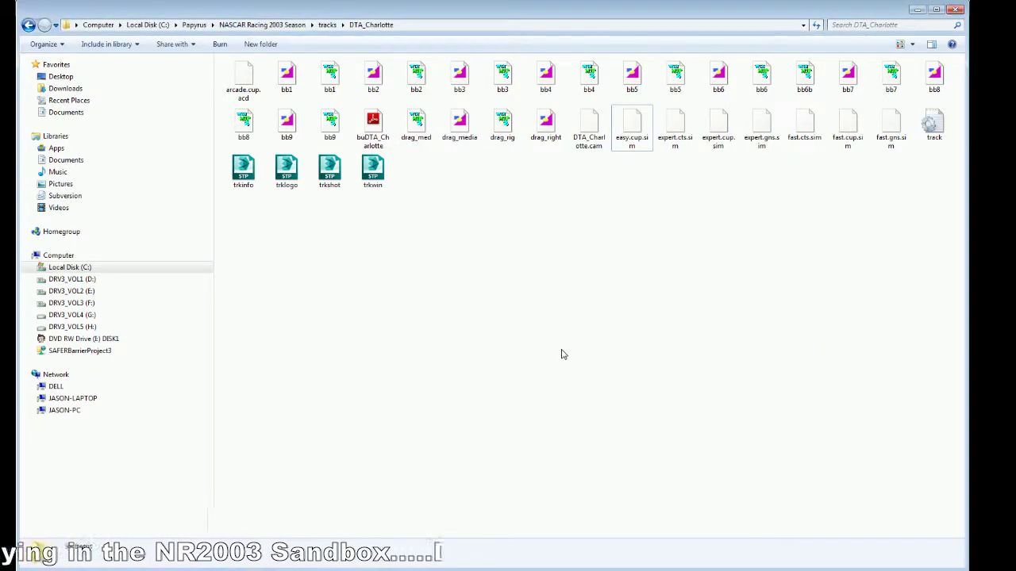
pyautogui.rightClick(543, 333)
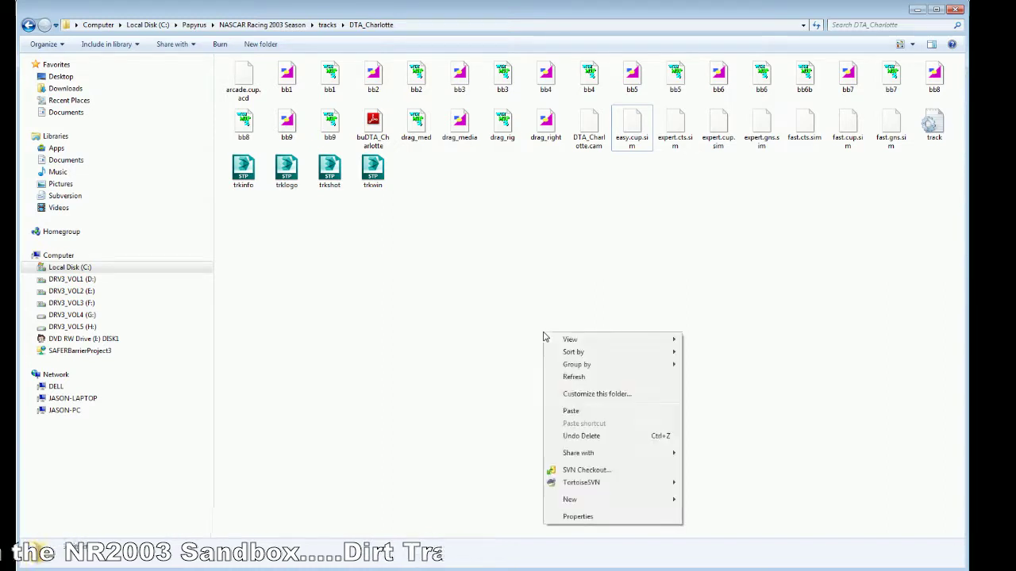
pyautogui.click(571, 411)
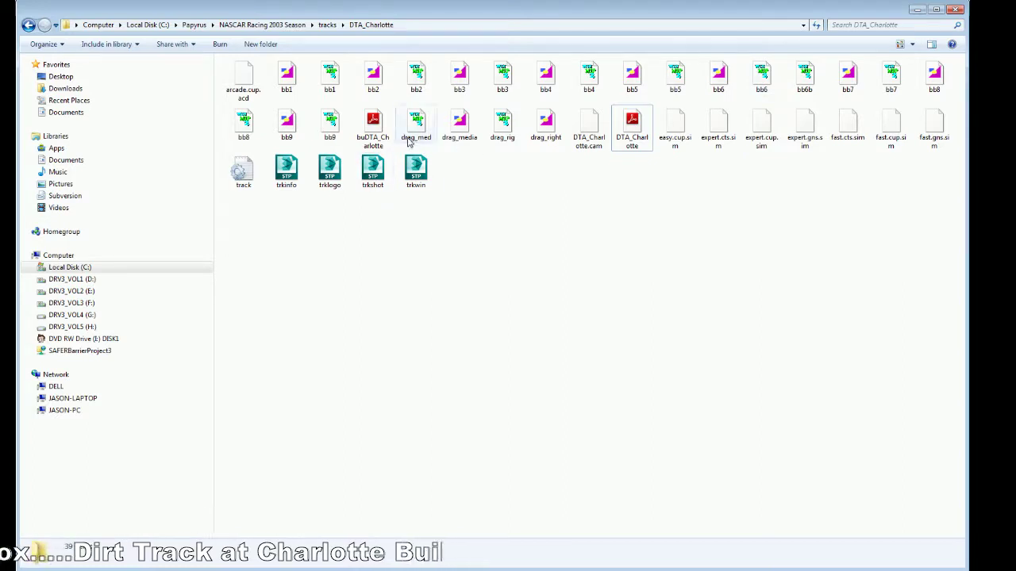
# Step: Delete the loose billboard files from bb1 through bb7, including bb6b, plus the bb8 object file
pyautogui.click(294, 90)
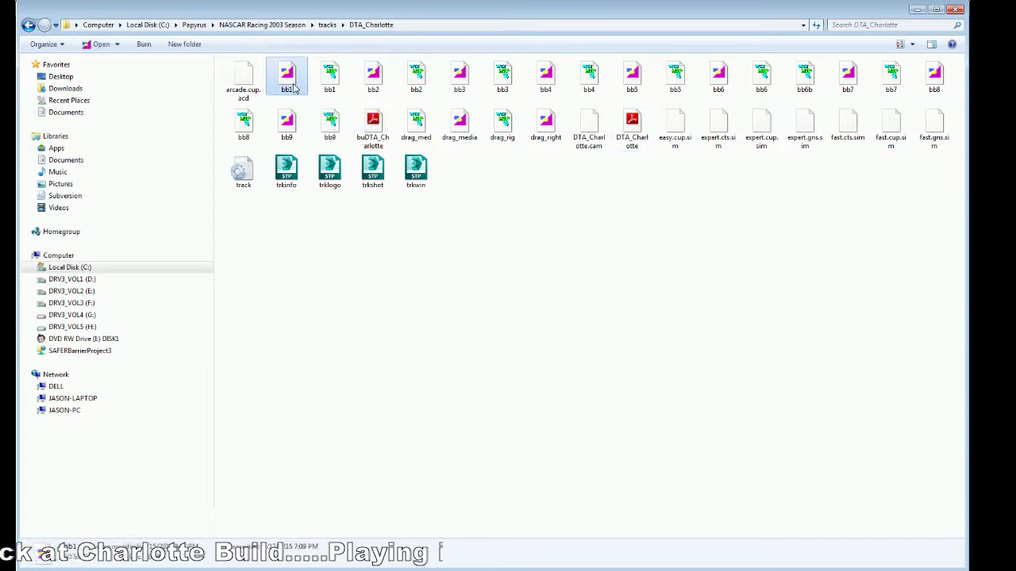
pyautogui.moveTo(301, 87); pyautogui.dragTo(885, 82)
pyautogui.keyDown('ctrl'); pyautogui.click(949, 84); pyautogui.keyUp('ctrl')
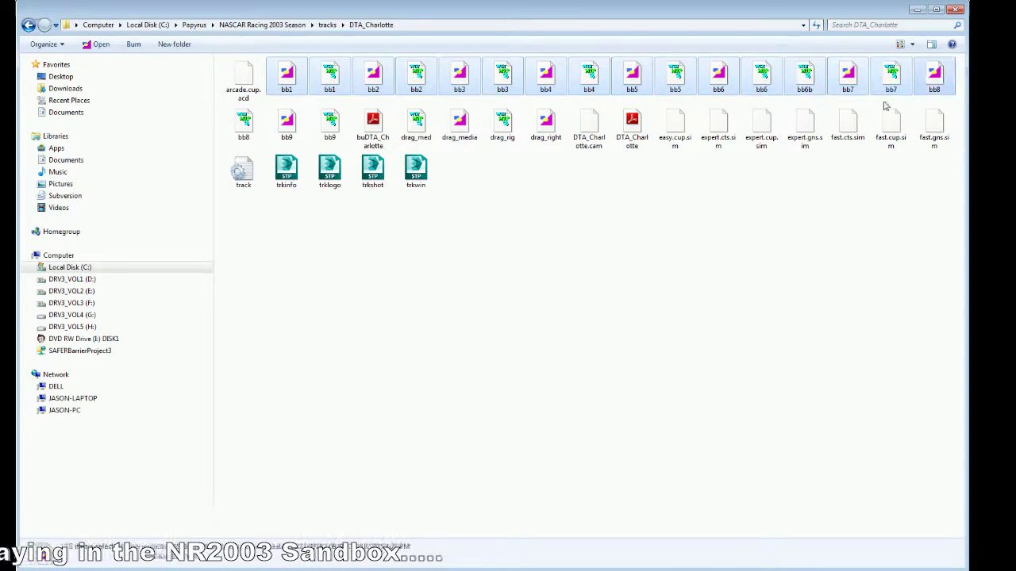
pyautogui.rightClick(934, 77)
pyautogui.click(863, 256)
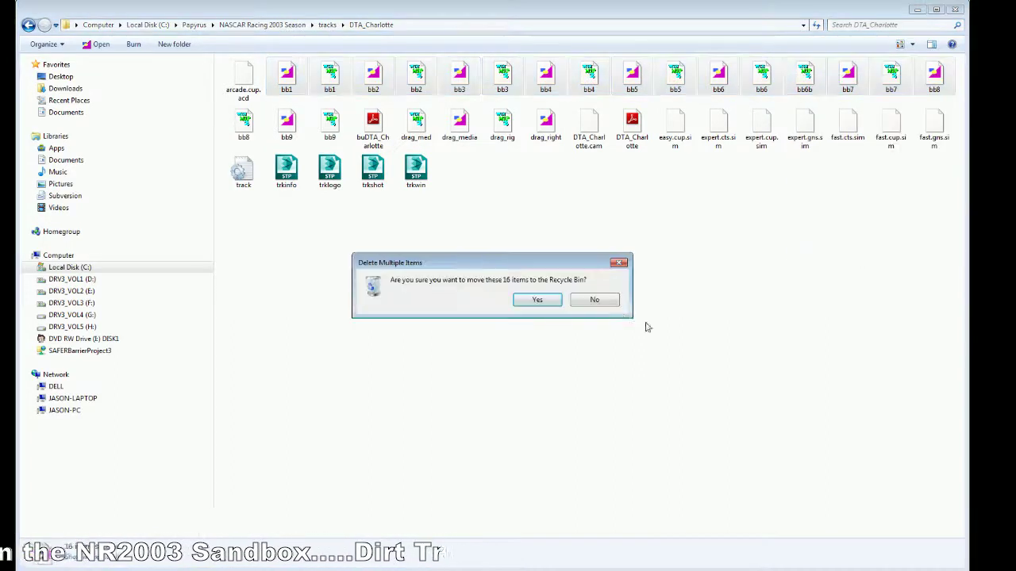
pyautogui.click(538, 304)
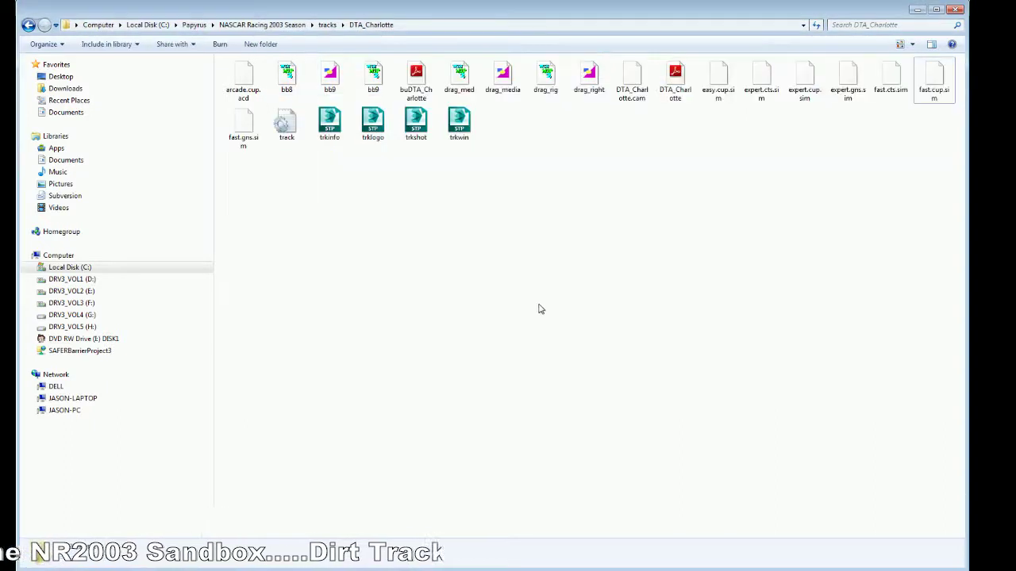
# Step: Delete the remaining bb8 and bb9 files together with drag_med, drag_media, drag_rig and drag_right
pyautogui.click(286, 77)
pyautogui.keyDown('ctrl'); pyautogui.click(330, 77); pyautogui.keyUp('ctrl')
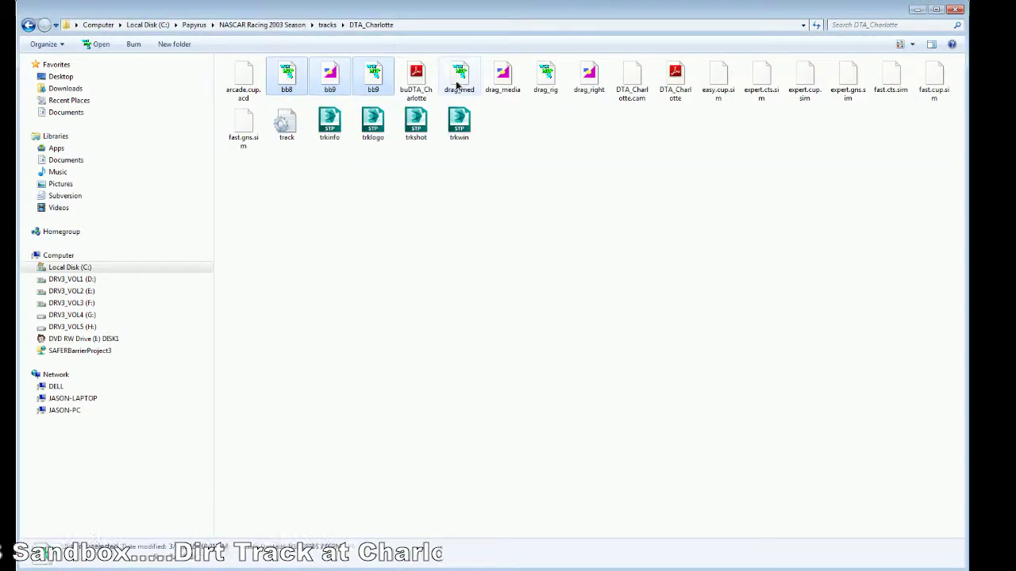
pyautogui.keyDown('ctrl'); pyautogui.click(458, 77); pyautogui.keyUp('ctrl')
pyautogui.keyDown('ctrl'); pyautogui.click(502, 77); pyautogui.keyUp('ctrl')
pyautogui.keyDown('ctrl'); pyautogui.click(545, 77); pyautogui.keyUp('ctrl')
pyautogui.keyDown('ctrl'); pyautogui.click(589, 77); pyautogui.keyUp('ctrl')
pyautogui.rightClick(594, 85)
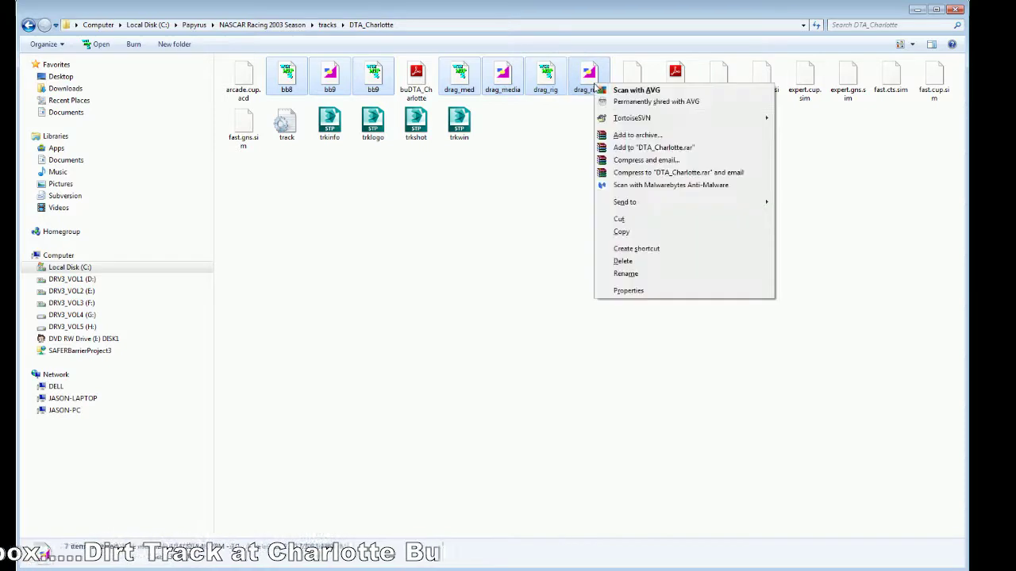
pyautogui.click(623, 261)
pyautogui.click(538, 304)
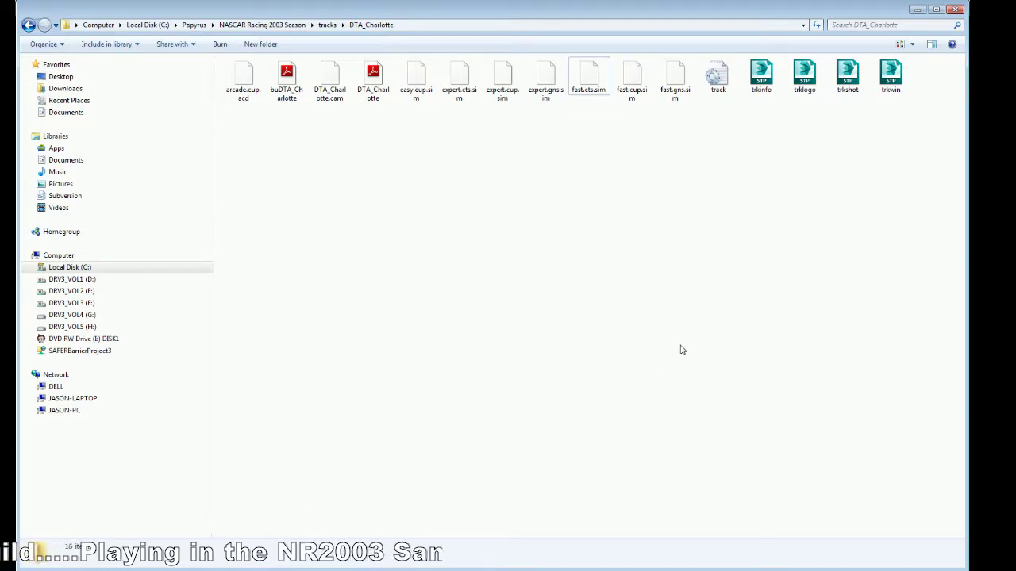
# Step: Minimize all the open folder, 3ds max, WinMip and Command Prompt windows to clear the desktop
pyautogui.click(917, 11)
pyautogui.click(916, 10)
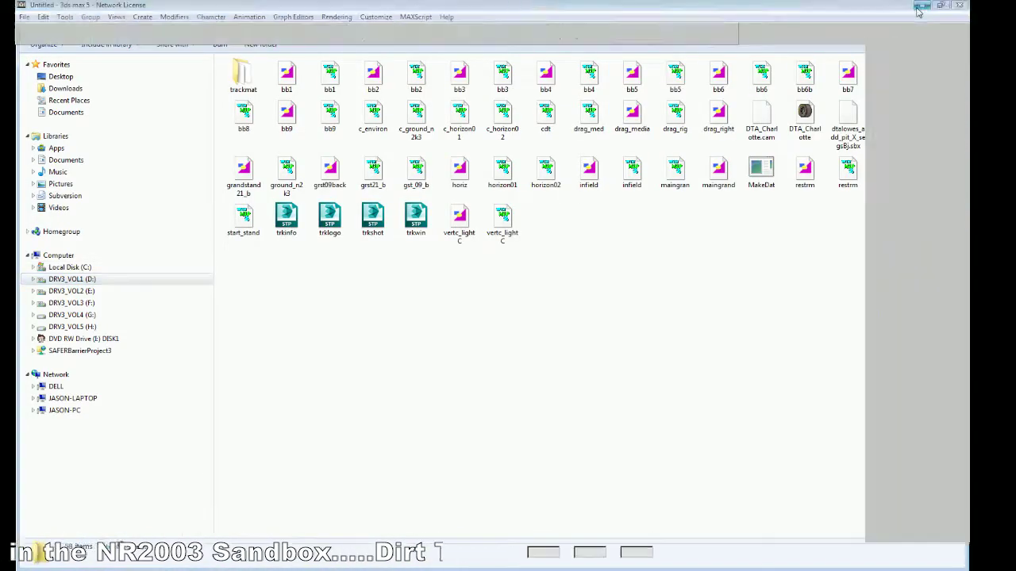
pyautogui.click(917, 10)
pyautogui.click(916, 11)
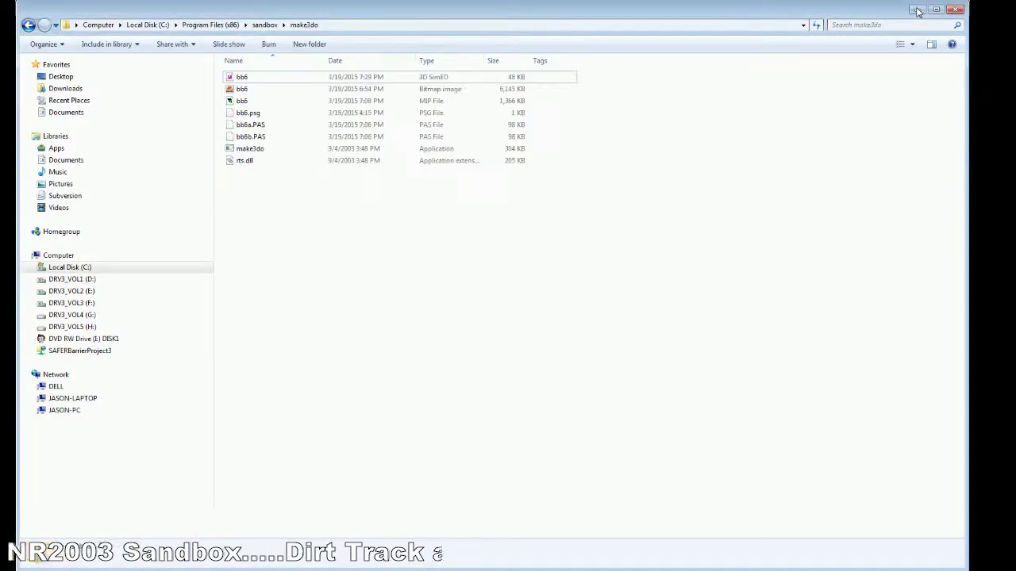
pyautogui.click(918, 10)
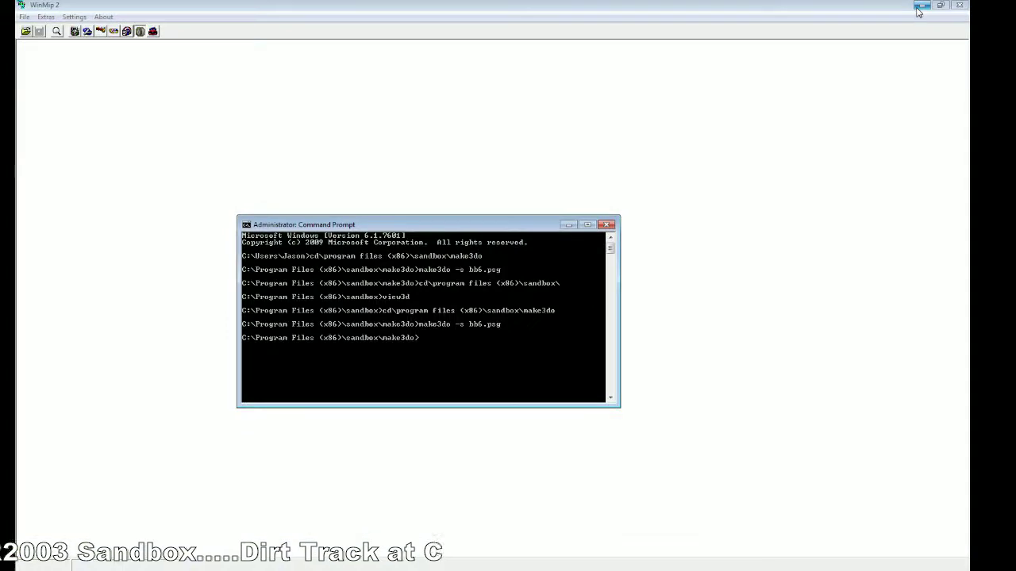
pyautogui.click(829, 16)
pyautogui.click(921, 6)
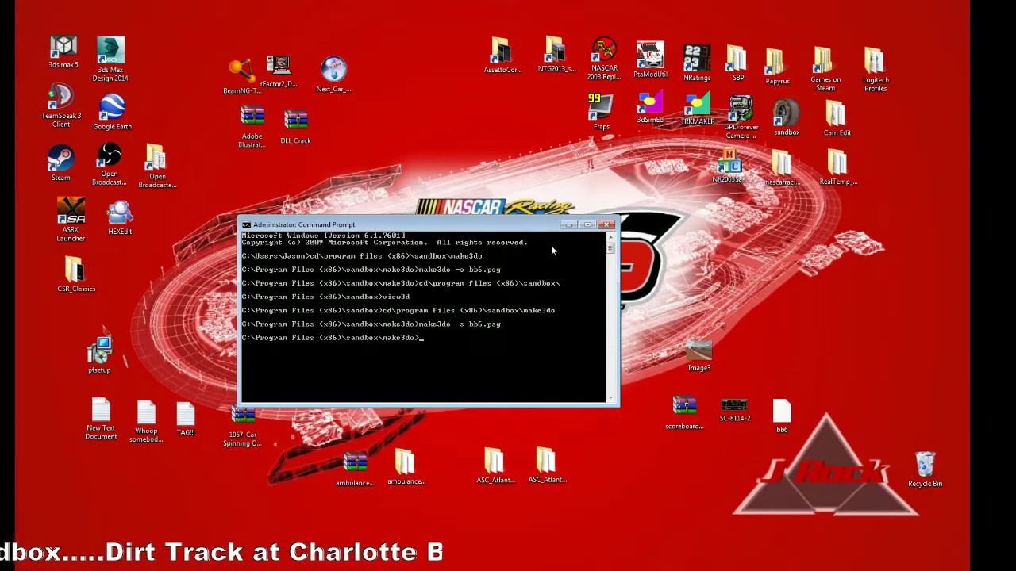
pyautogui.click(567, 226)
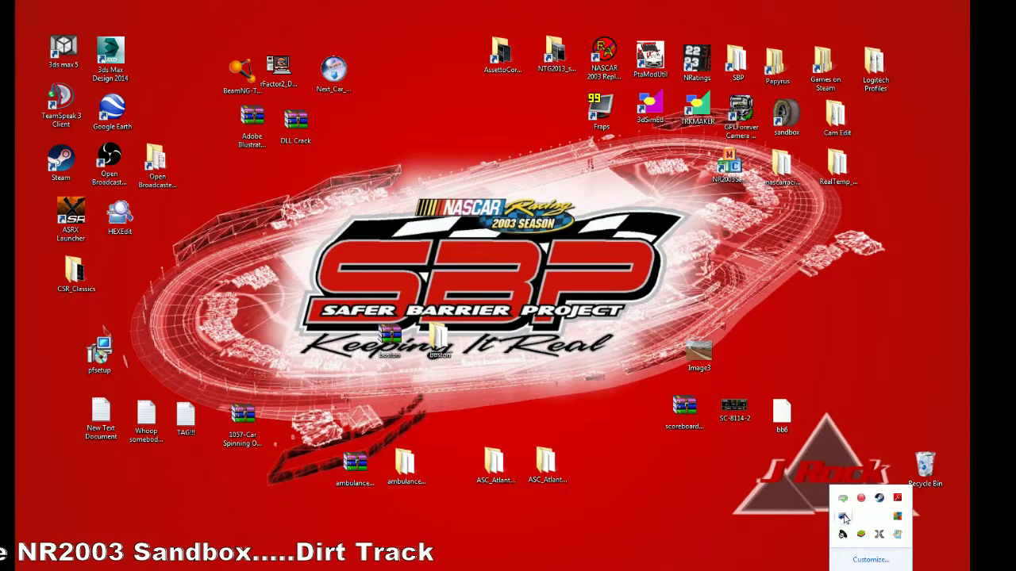
# Step: Open Logitech Profiler, launch NASCAR Racing 2003 Season from it and start a testing session
pyautogui.click(844, 518)
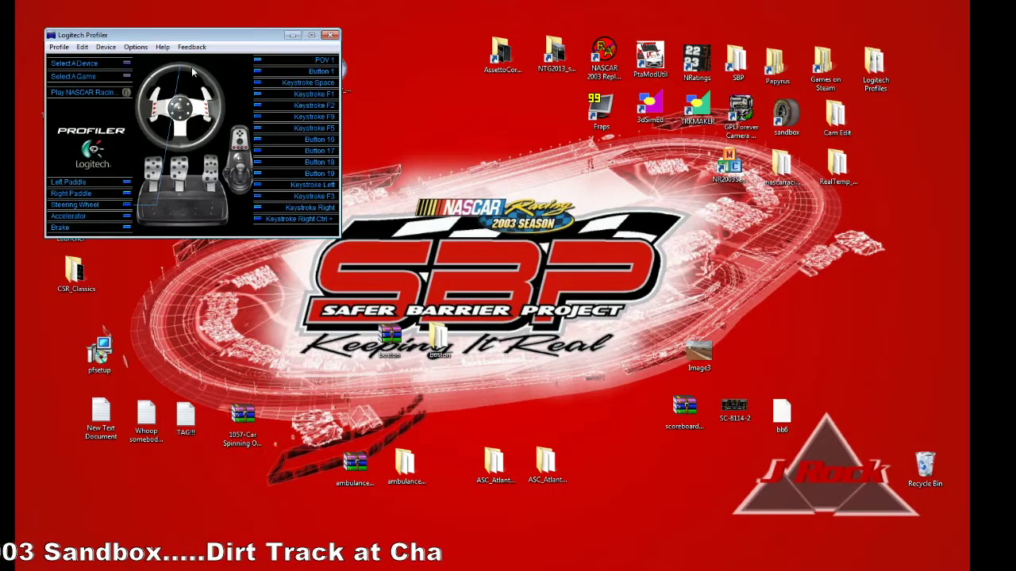
pyautogui.moveTo(196, 40); pyautogui.dragTo(324, 173)
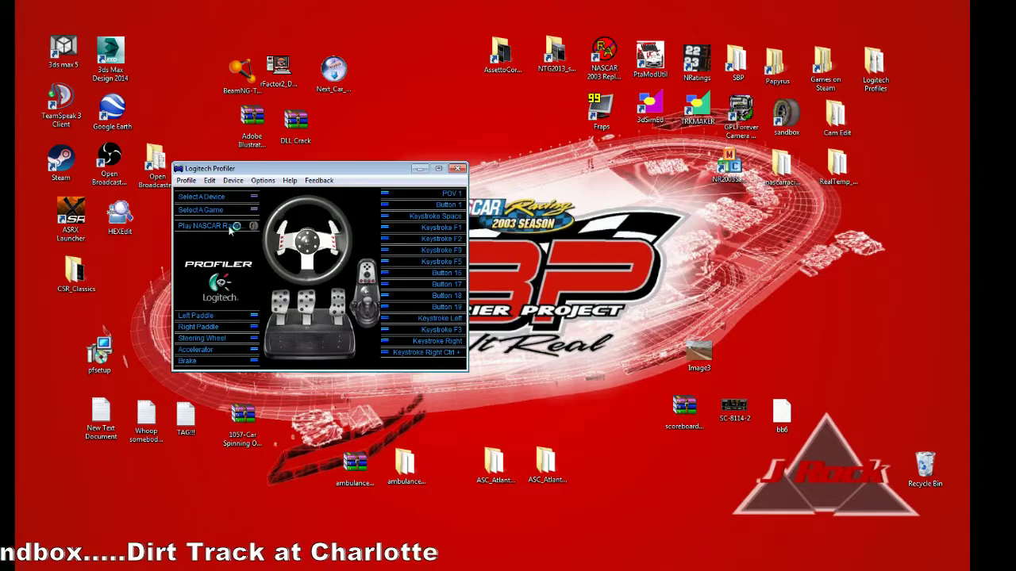
pyautogui.click(215, 226)
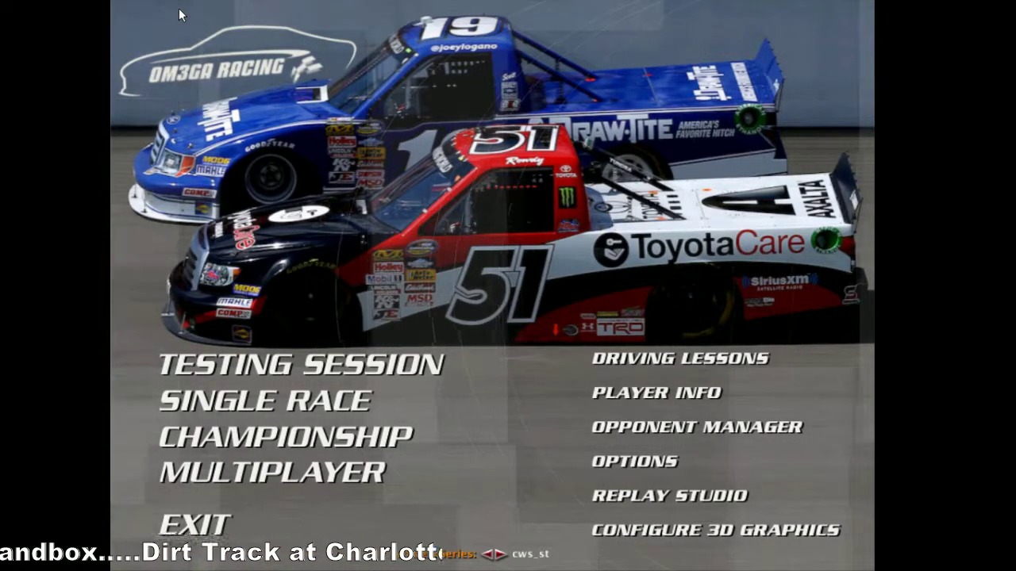
pyautogui.click(326, 349)
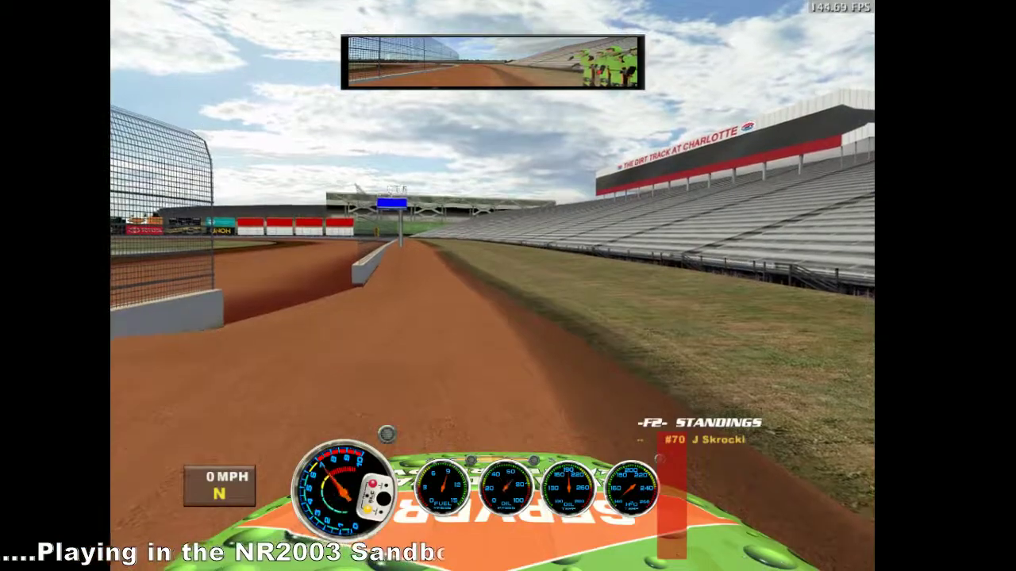
# Step: Drive the #70 truck out of its pit stall and past the pit wall onto the front straight
pyautogui.press('Up')
pyautogui.press('Up')
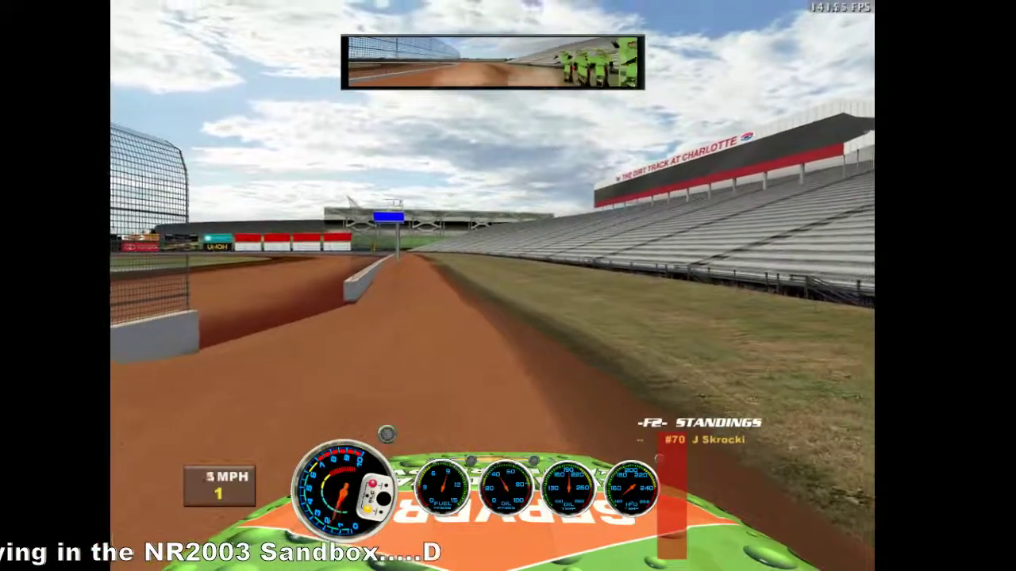
pyautogui.press('Up')
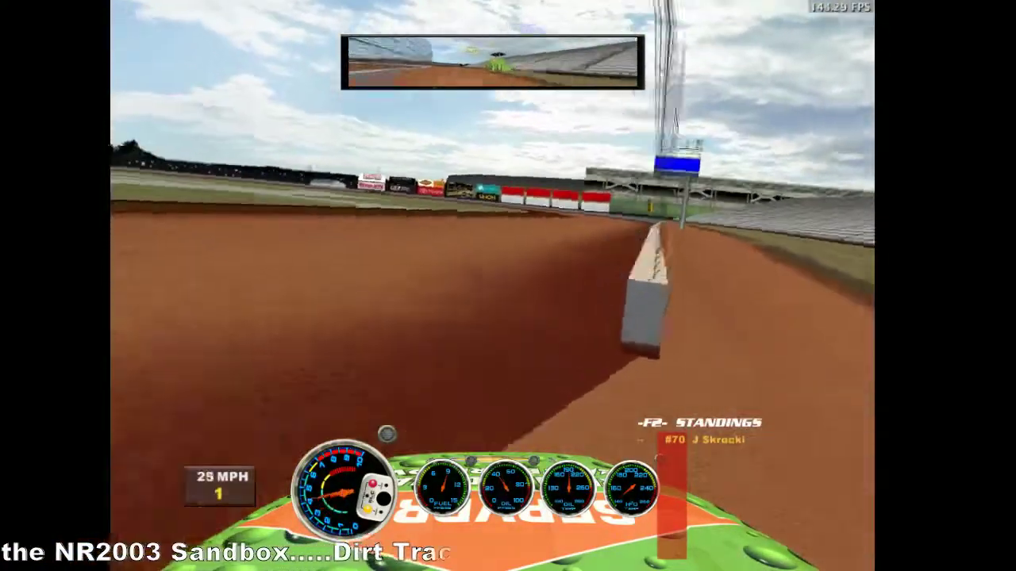
pyautogui.press('Up')
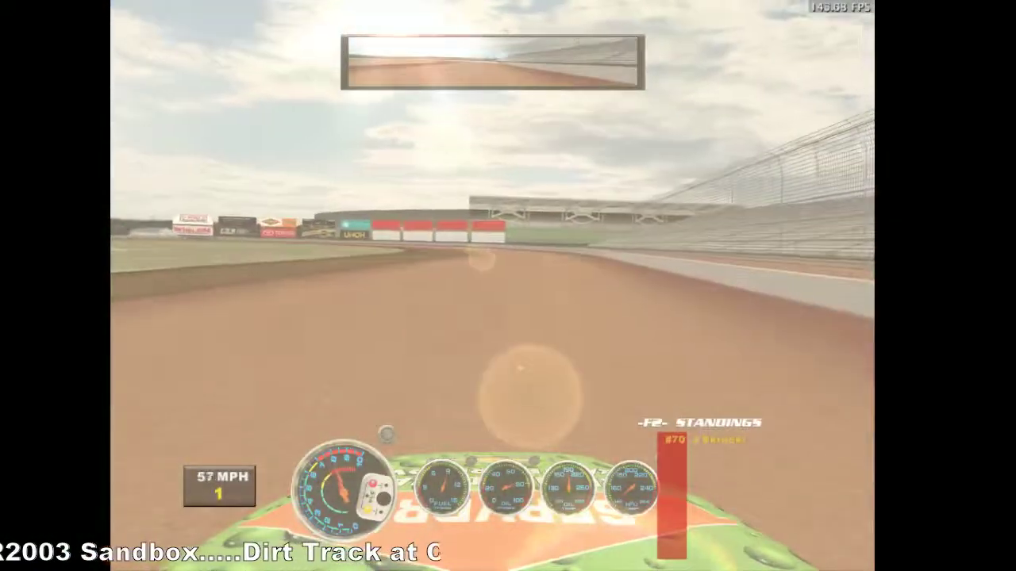
# Step: Drive a full test lap around the dirt oval, from the first turn back to the front straight
pyautogui.press('Left')
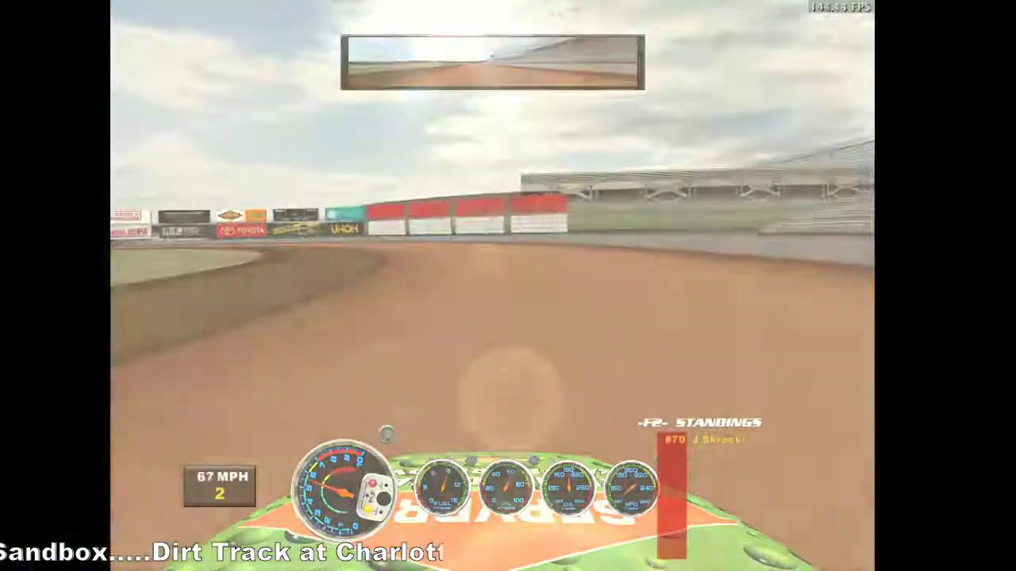
pyautogui.press('Left')
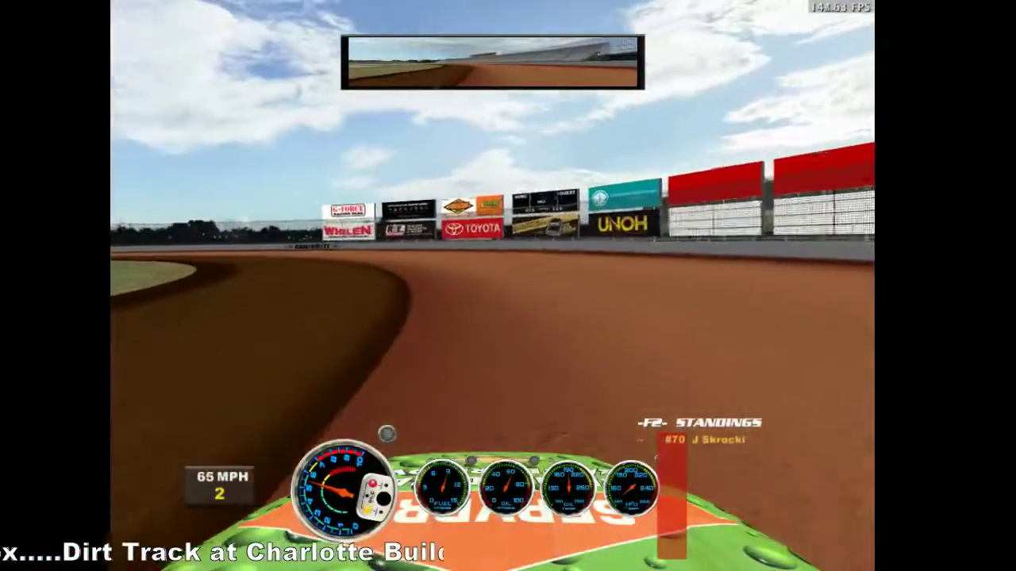
pyautogui.press('Left')
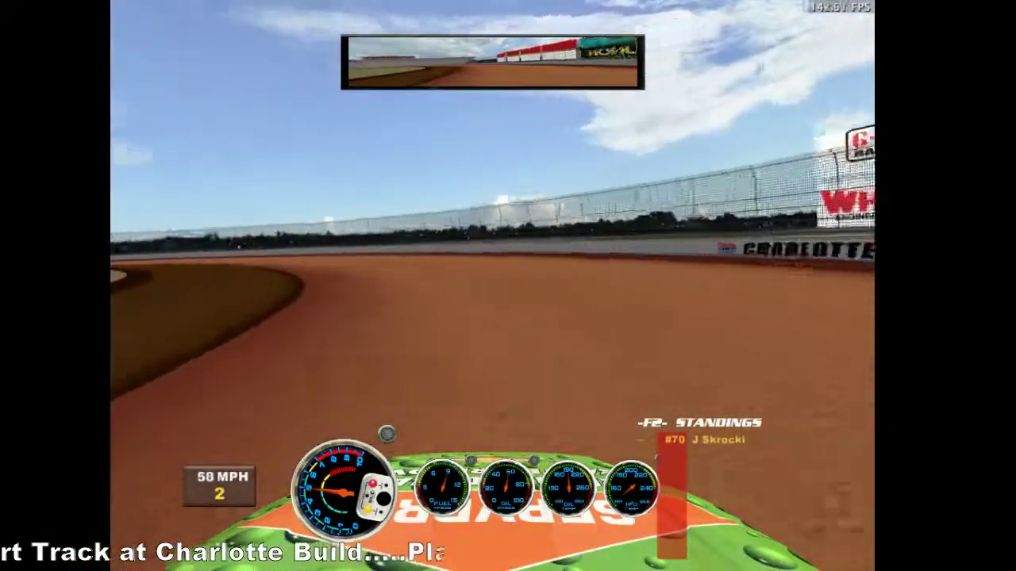
pyautogui.press('Left')
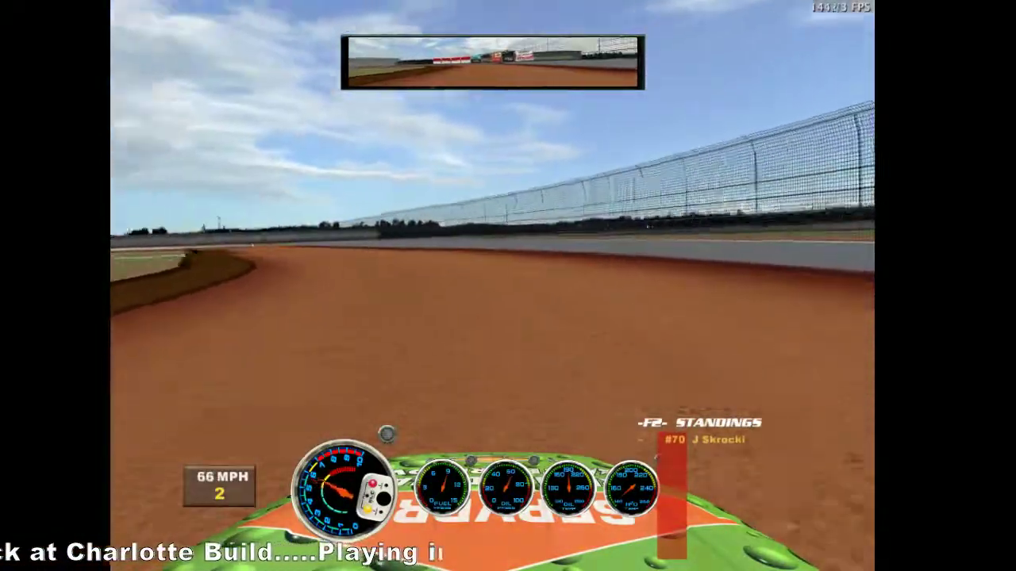
pyautogui.press('Left')
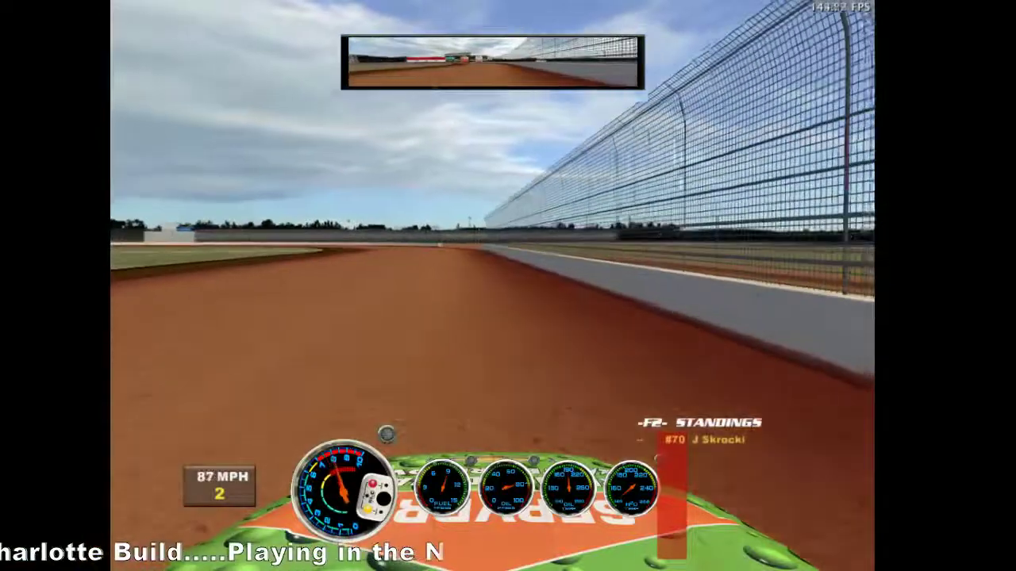
pyautogui.press('Left')
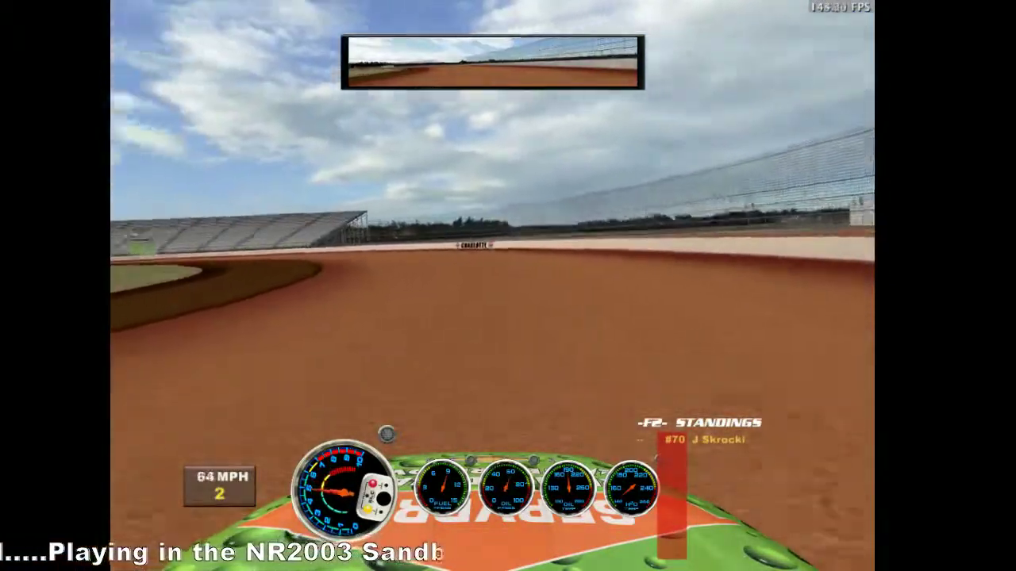
pyautogui.press('Left')
pyautogui.press('Left')
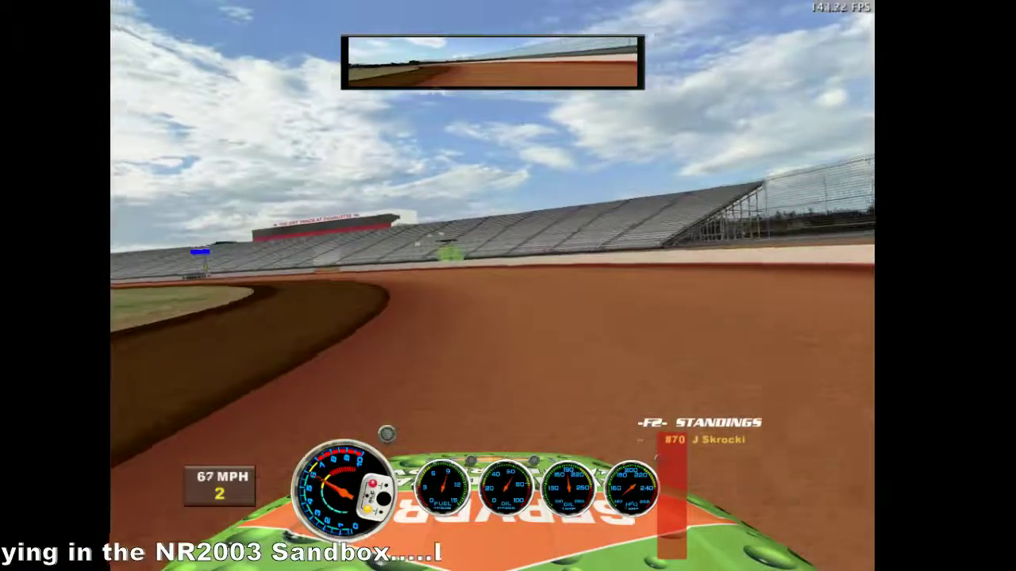
pyautogui.press('Left')
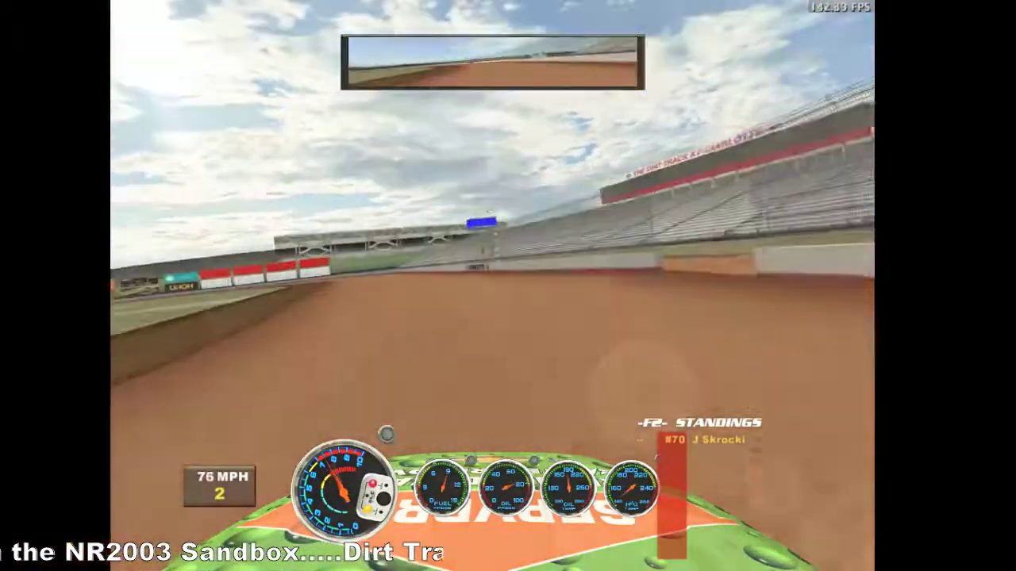
pyautogui.press('Left')
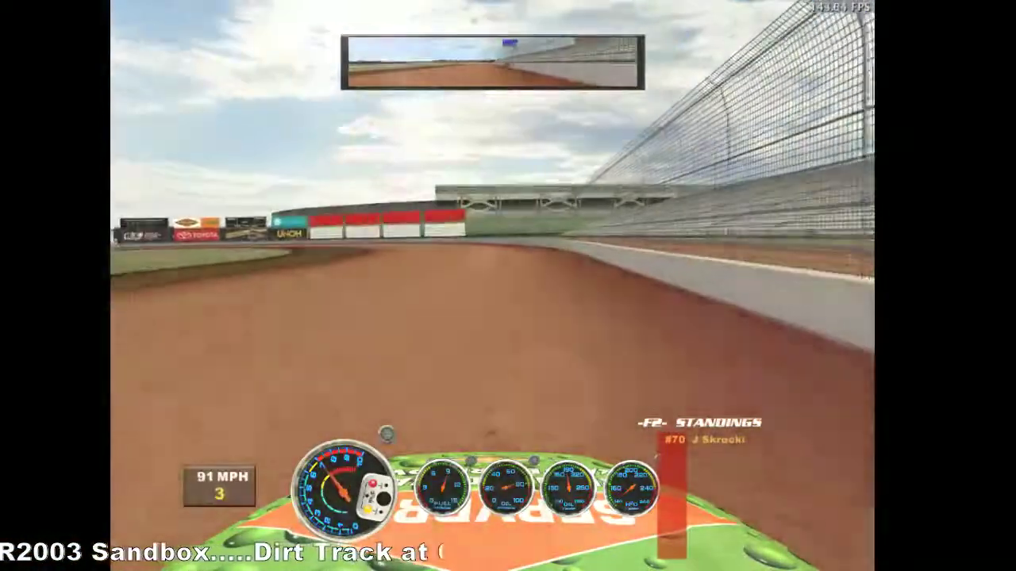
# Step: Drive a second timed lap past the turn-one billboards and grandstands, returning to the front straight
pyautogui.press('Left')
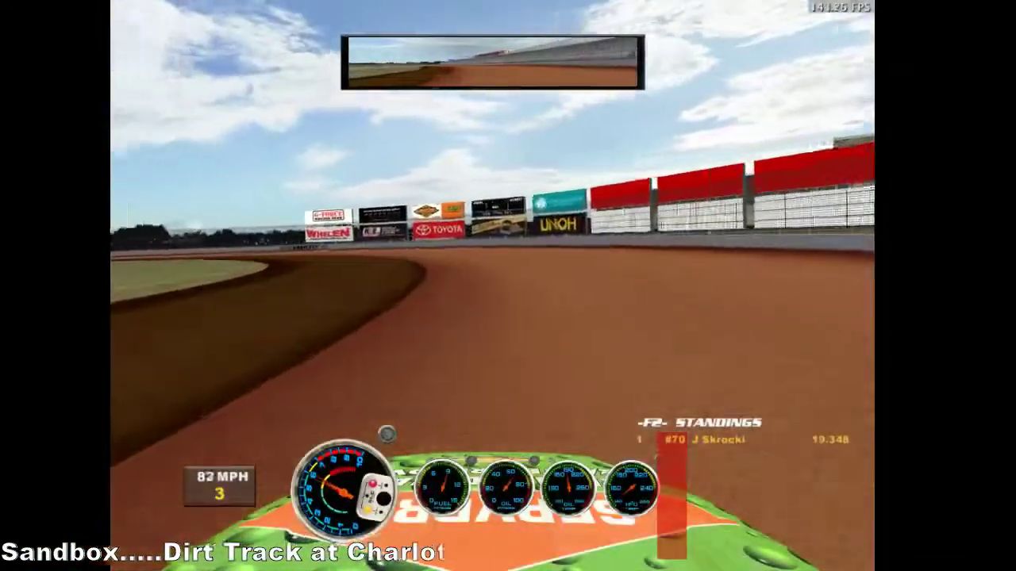
pyautogui.press('Left')
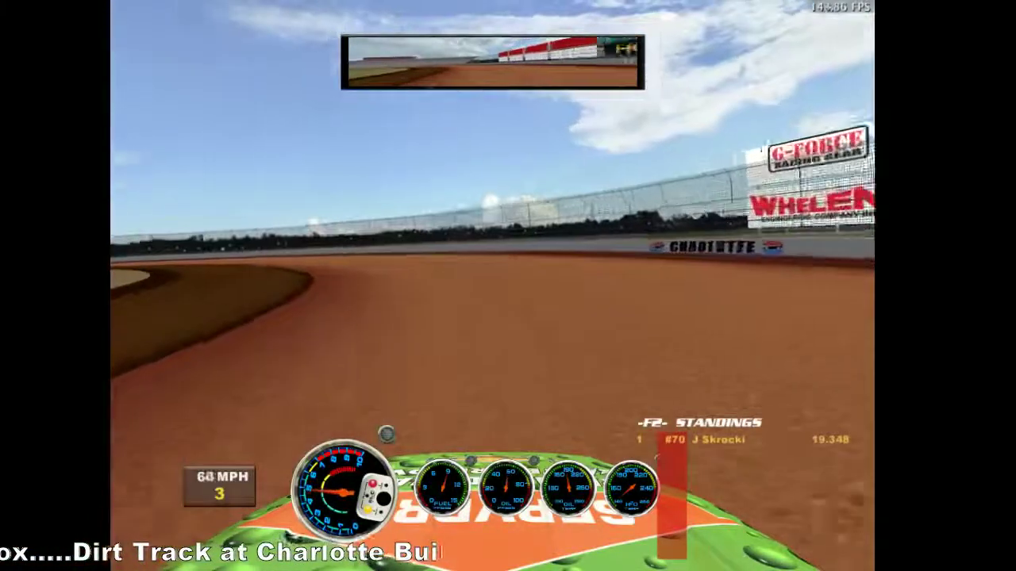
pyautogui.press('Left')
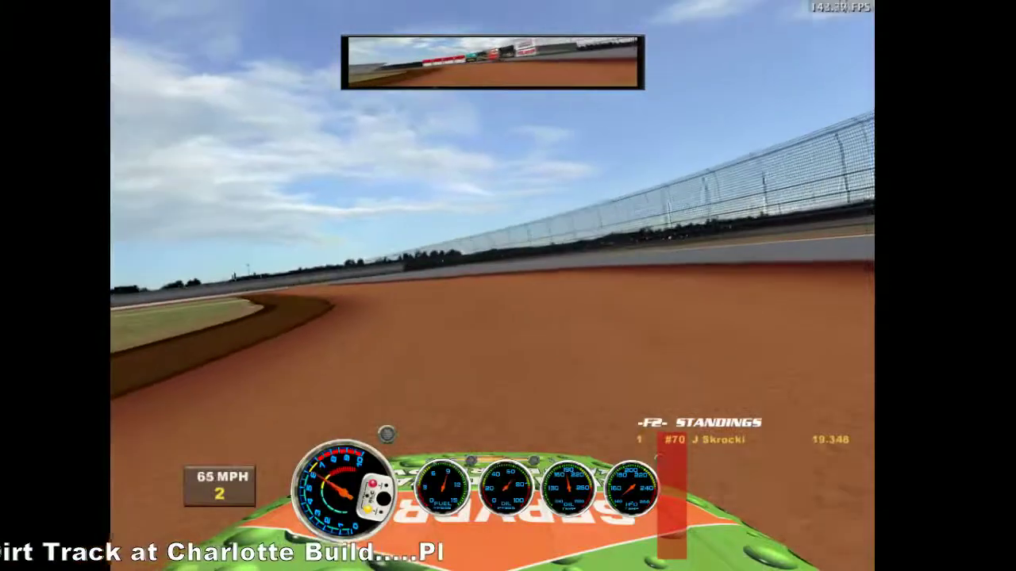
pyautogui.press('Left')
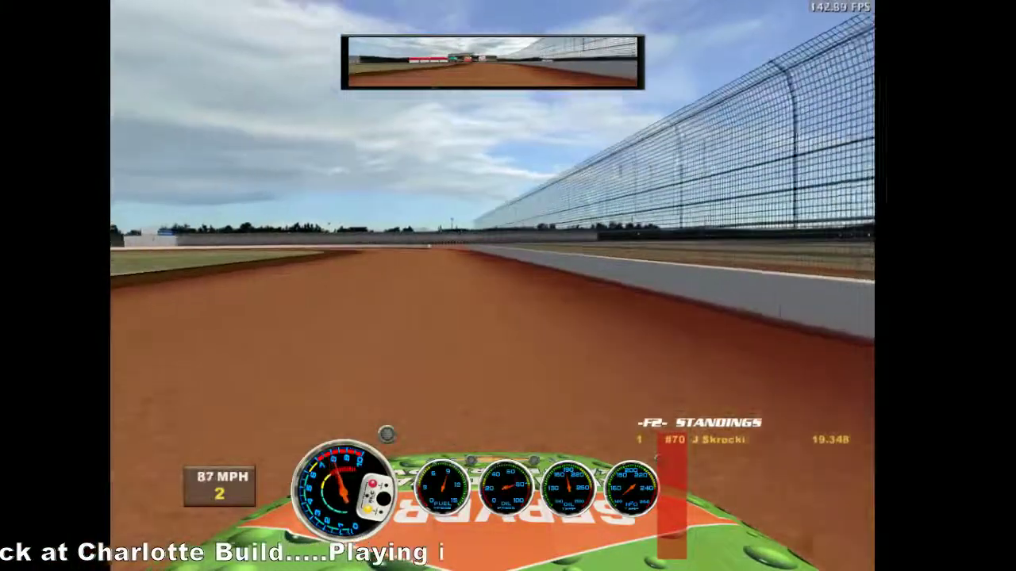
pyautogui.press('Left')
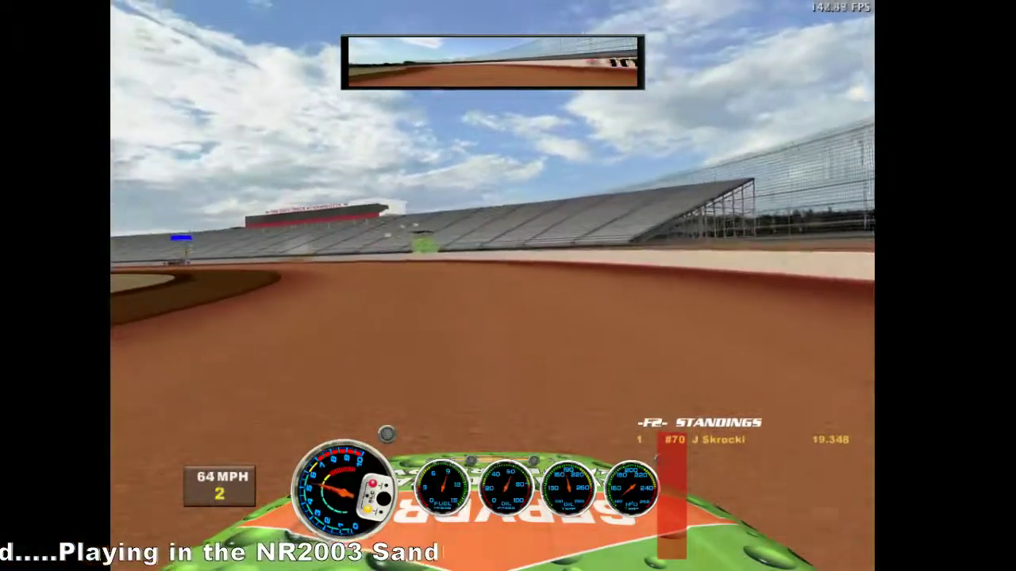
pyautogui.press('Left')
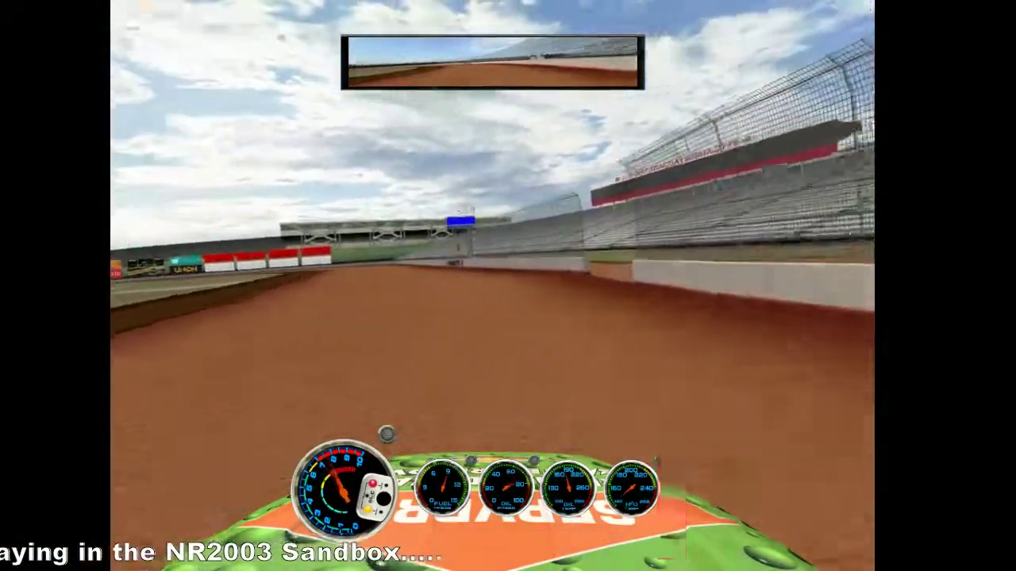
pyautogui.press('Left')
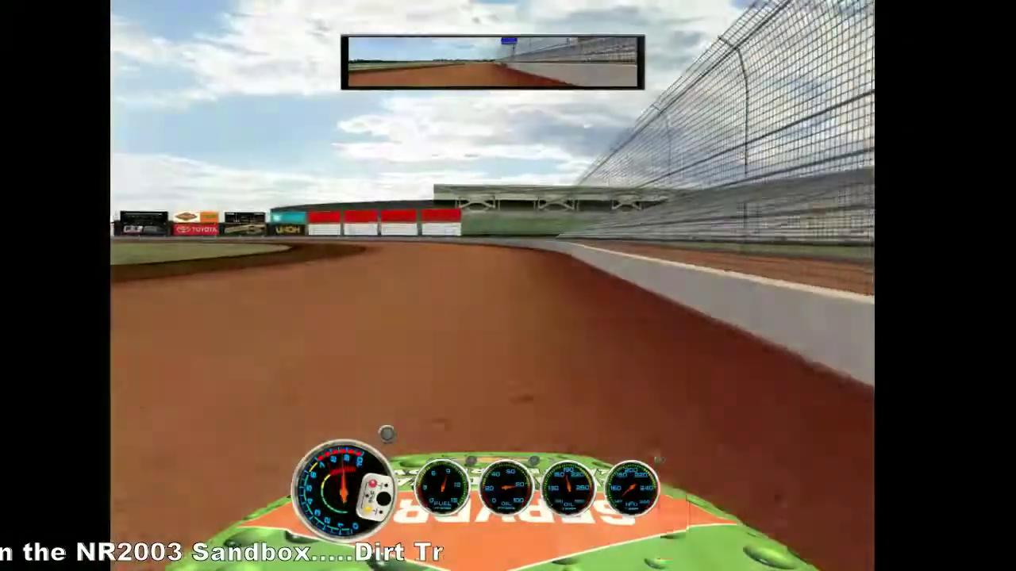
# Step: Begin a third lap, driving through the first two turns onto the backstretch
pyautogui.press('Left')
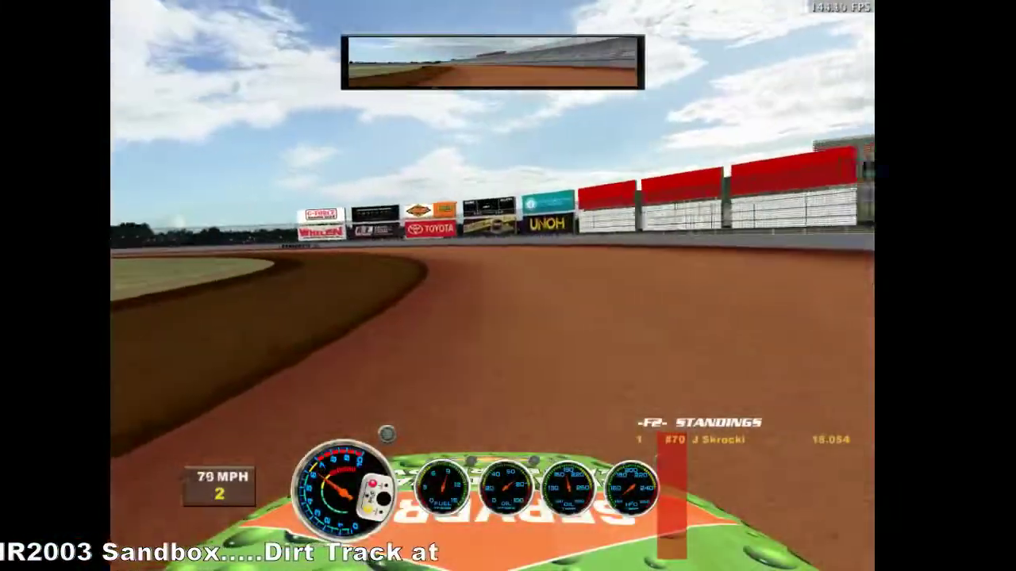
pyautogui.press('Left')
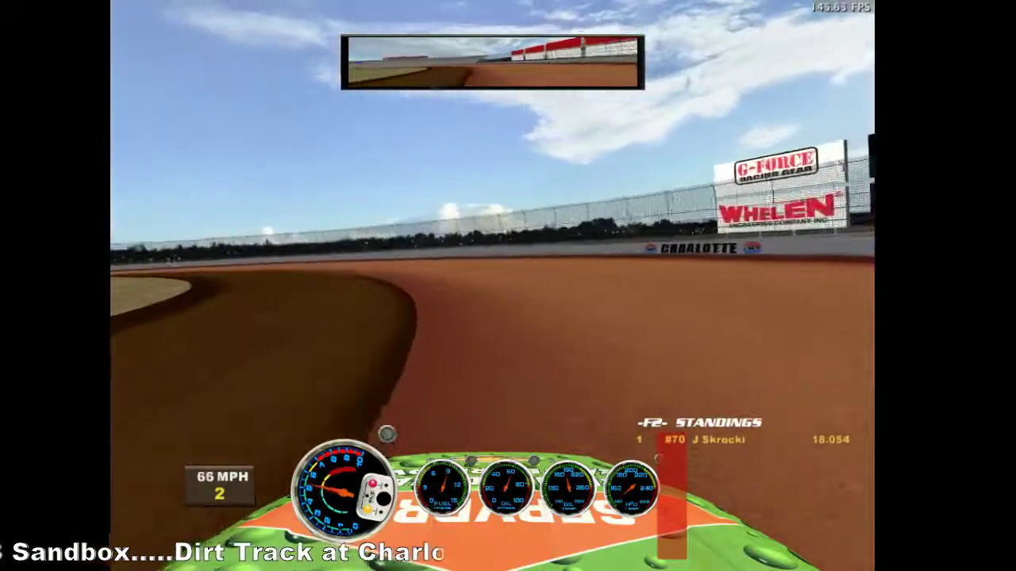
pyautogui.press('Left')
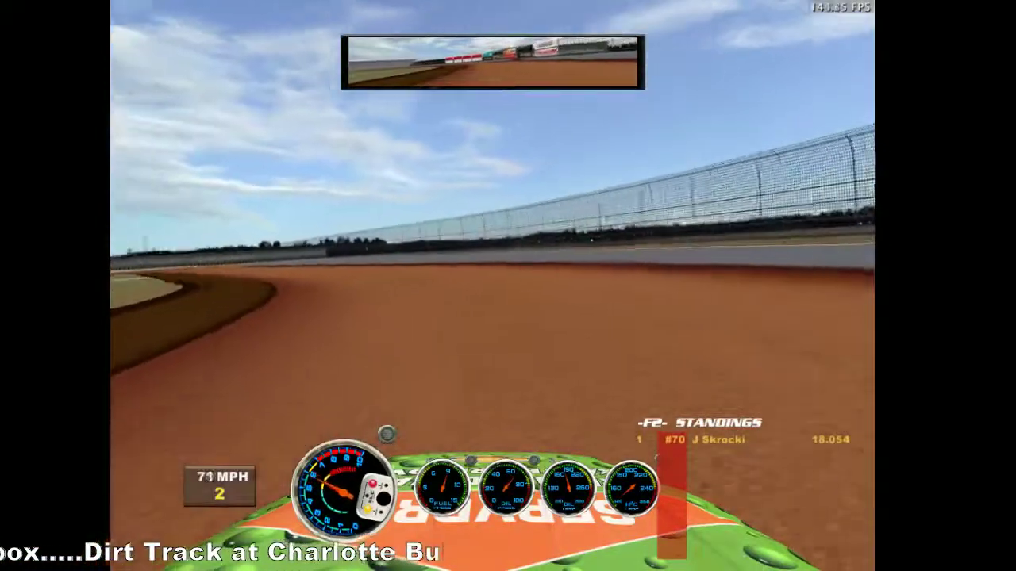
pyautogui.press('Left')
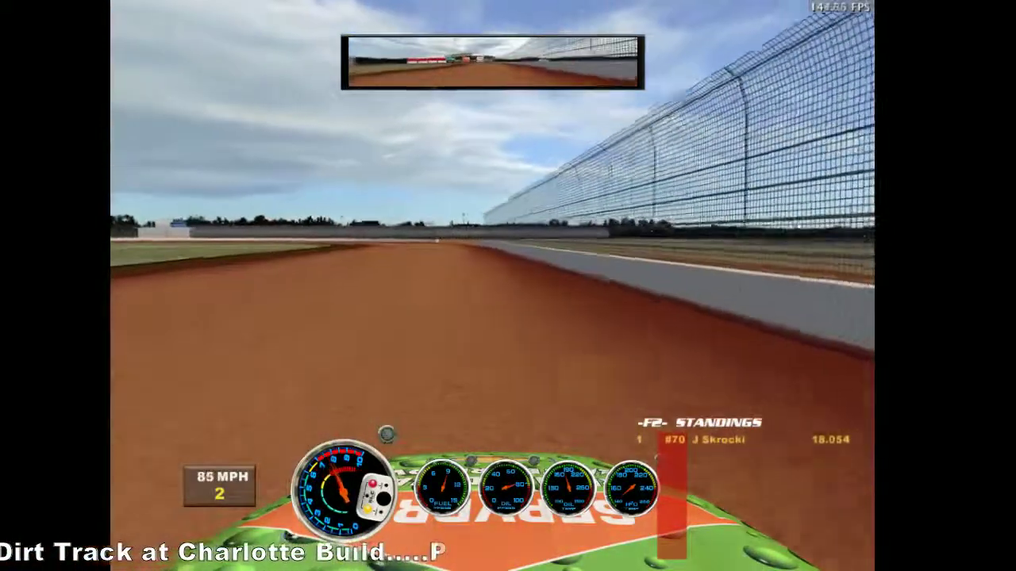
# Step: Leave the backstretch for the outer pit road, follow it around the fence and stop in the #70 pit stall
pyautogui.press('Left')
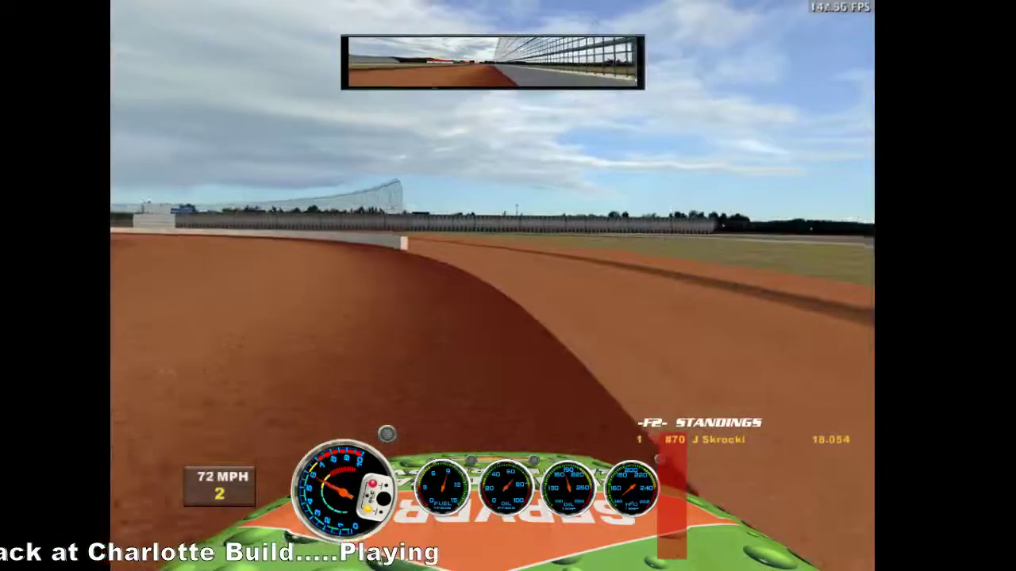
pyautogui.press('Left')
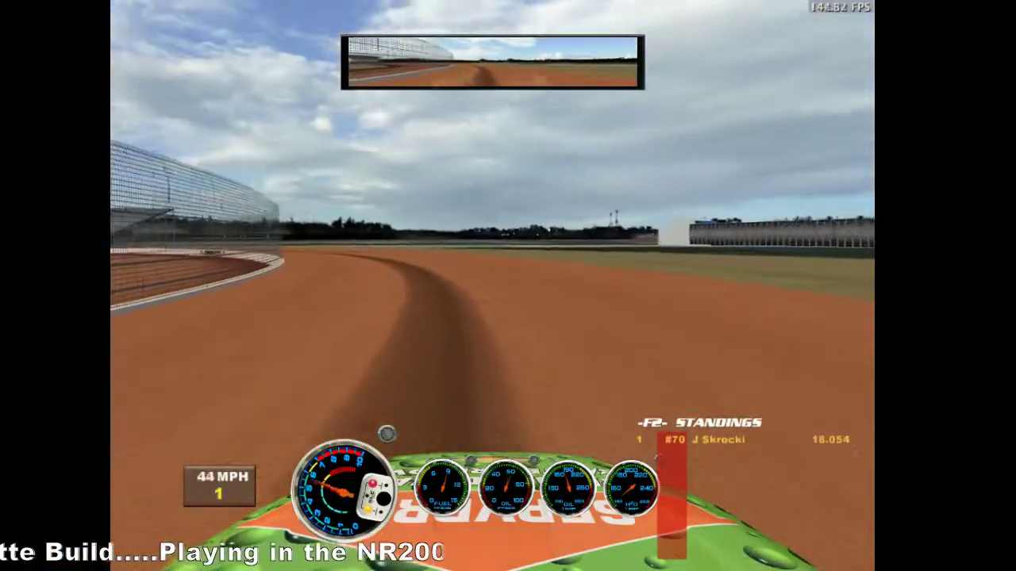
pyautogui.press('Left')
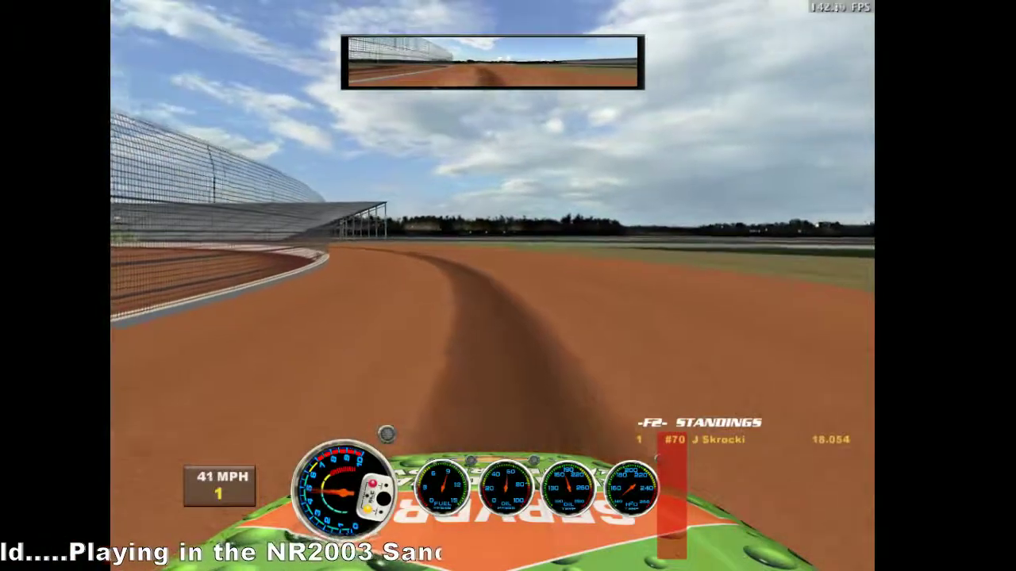
pyautogui.press('Left')
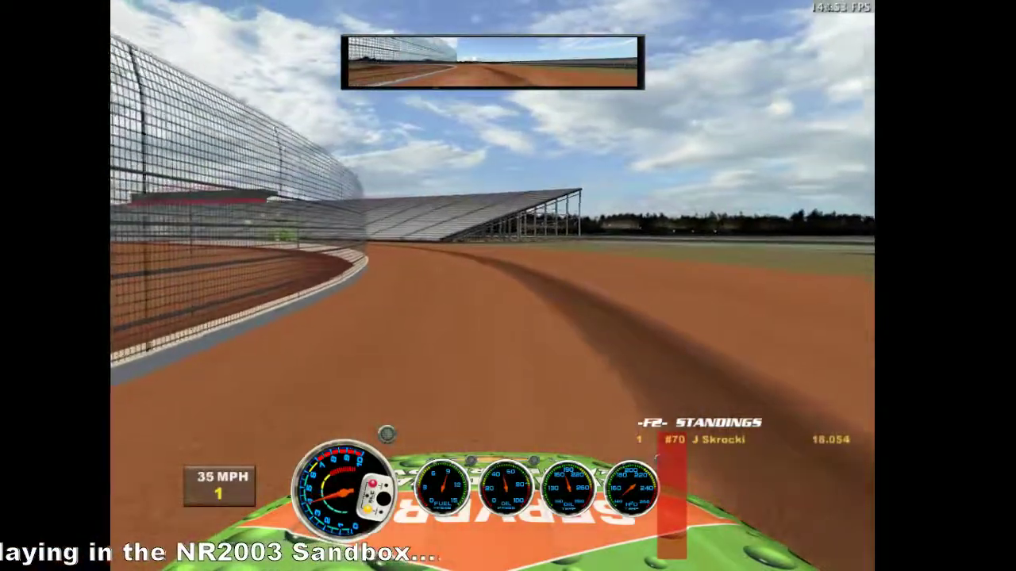
pyautogui.press('Left')
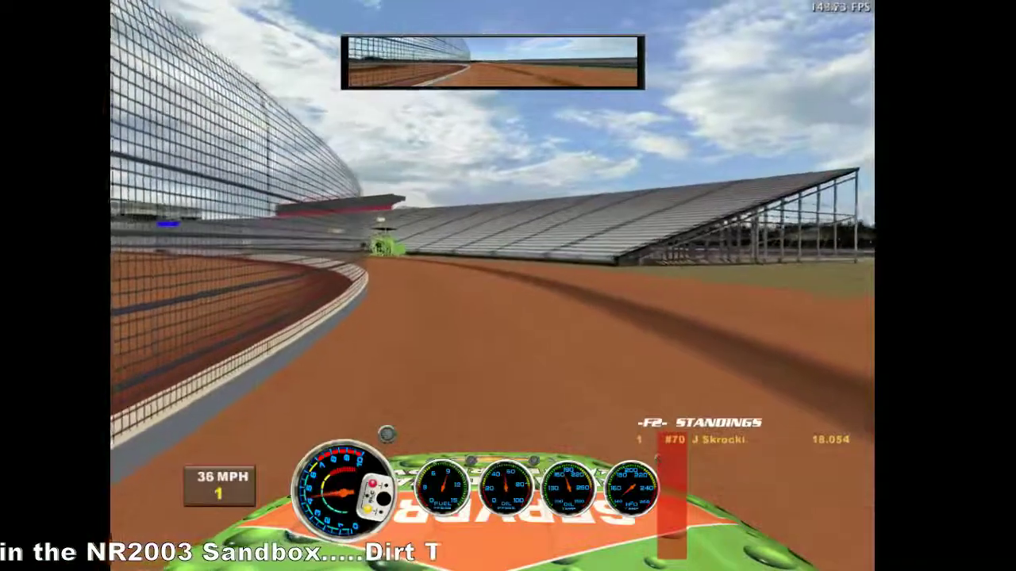
pyautogui.press('Left')
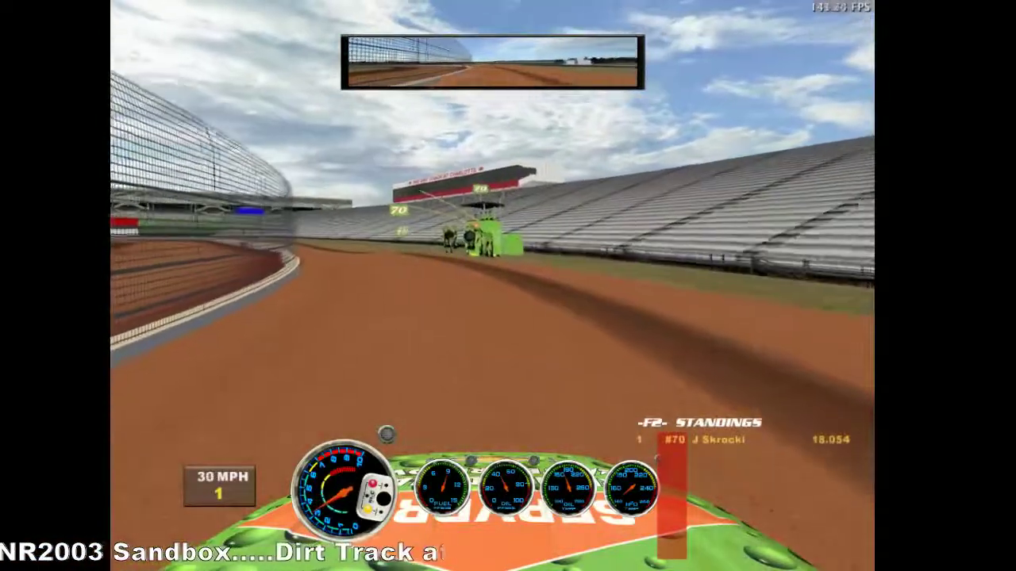
pyautogui.press('Left')
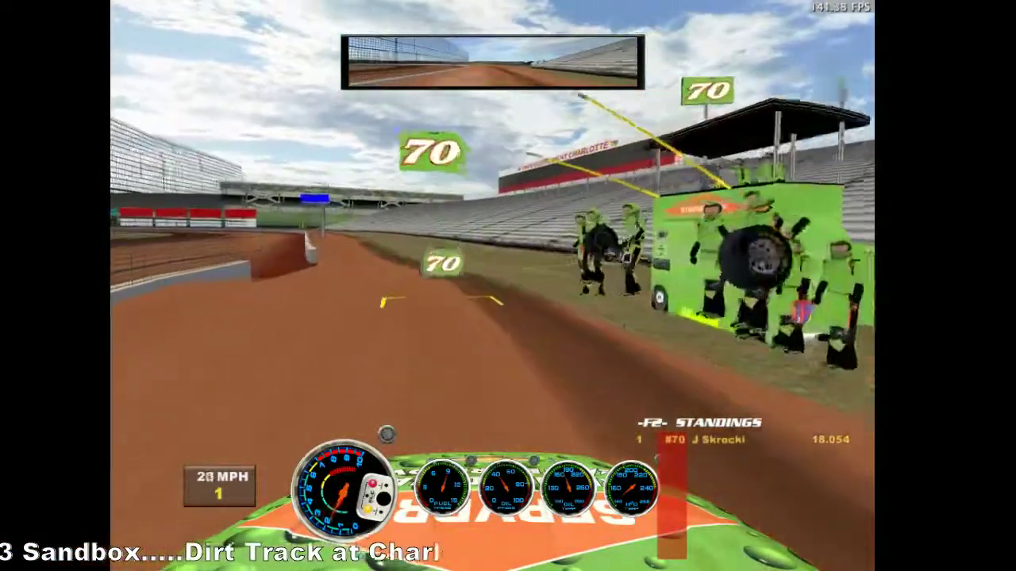
pyautogui.press('Down')
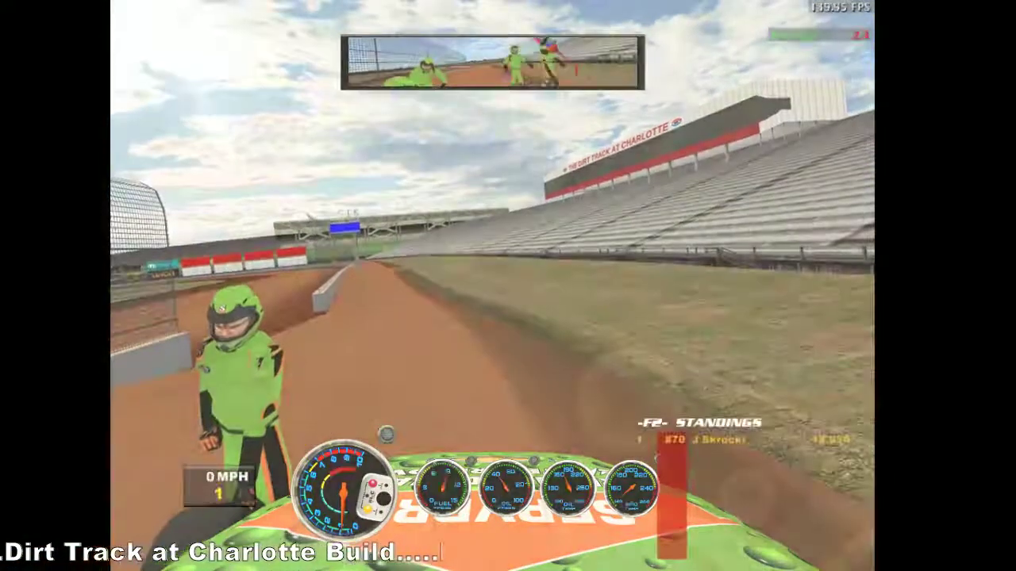
# Step: Switch to the rear chase view, leave the truck and end the testing session, returning to the track selection screen
pyautogui.press('F10')
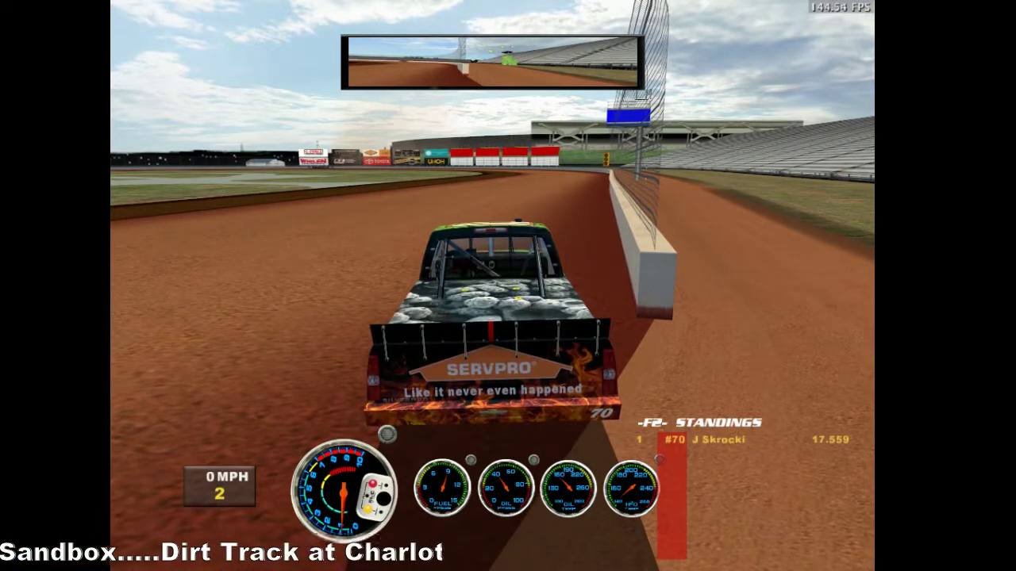
pyautogui.press('Escape')
pyautogui.click(492, 240)
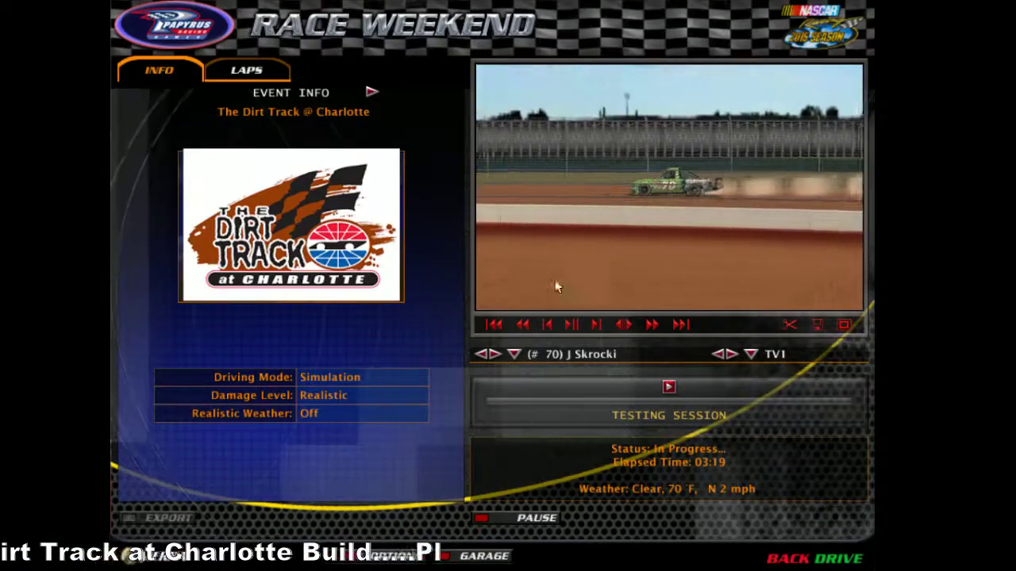
pyautogui.click(784, 560)
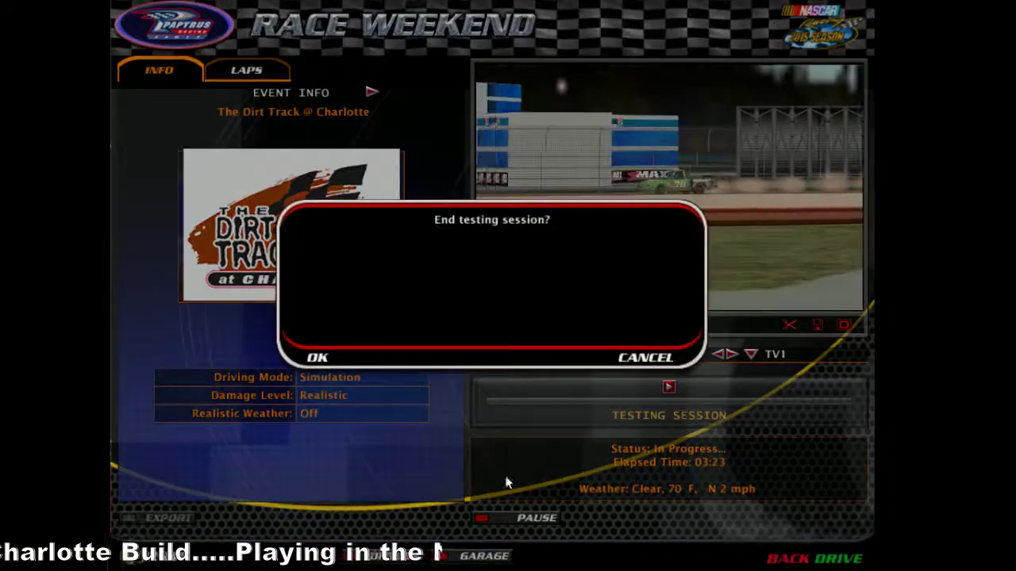
pyautogui.click(327, 358)
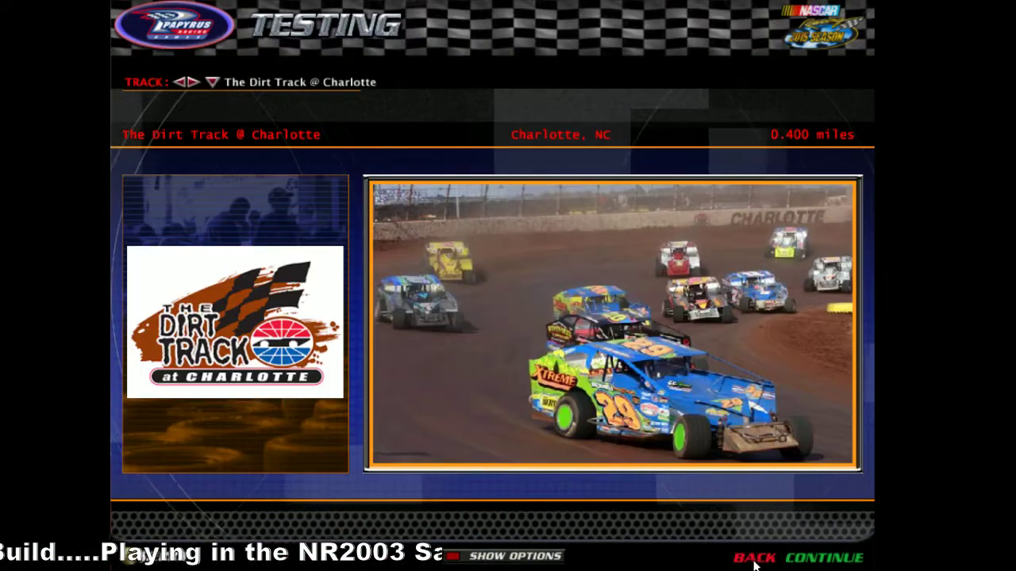
# Step: Leave the track selection, exit the racing game to the desktop and hide the Logitech Profiler window
pyautogui.click(754, 559)
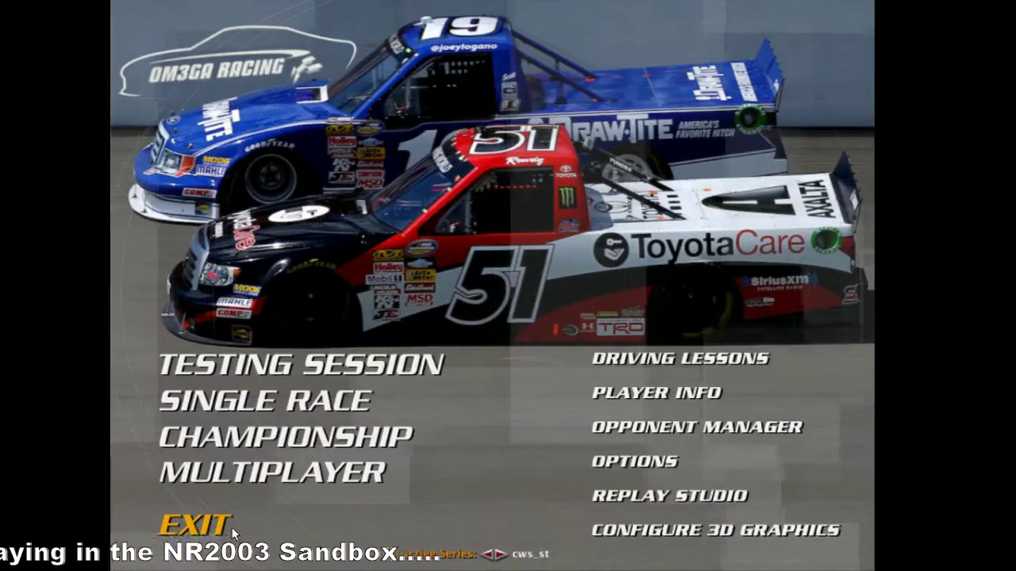
pyautogui.click(208, 530)
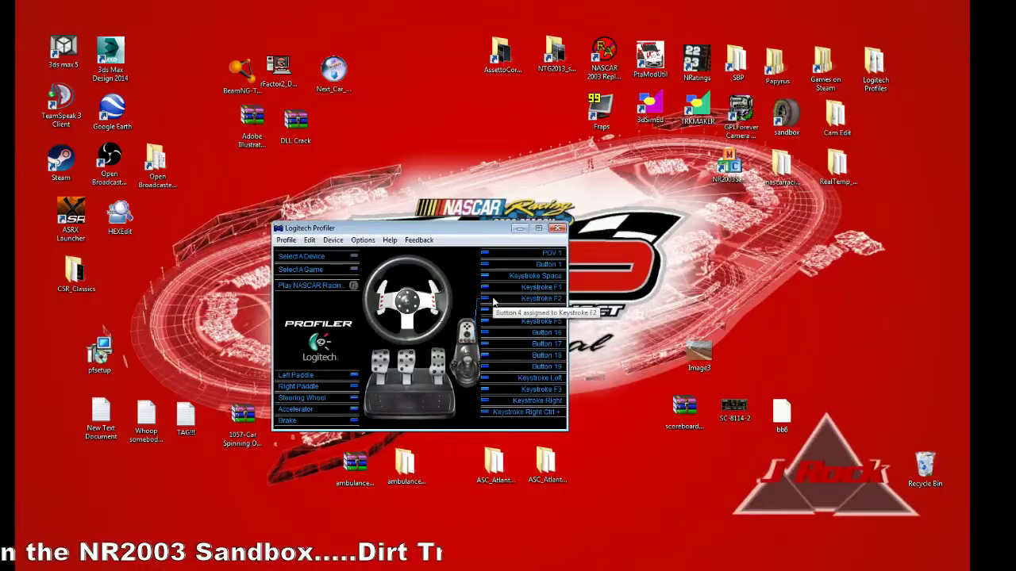
pyautogui.click(286, 240)
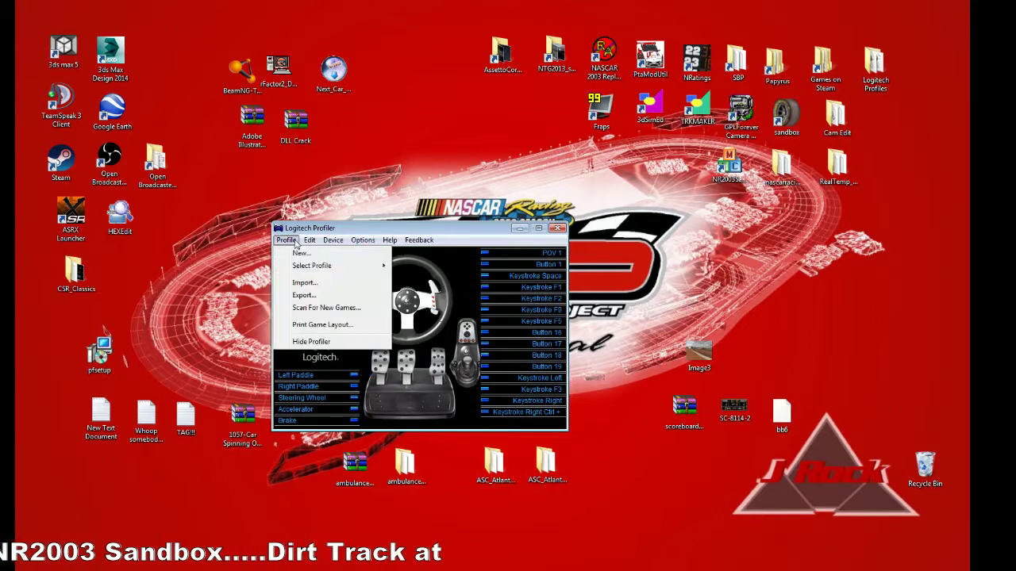
pyautogui.click(311, 343)
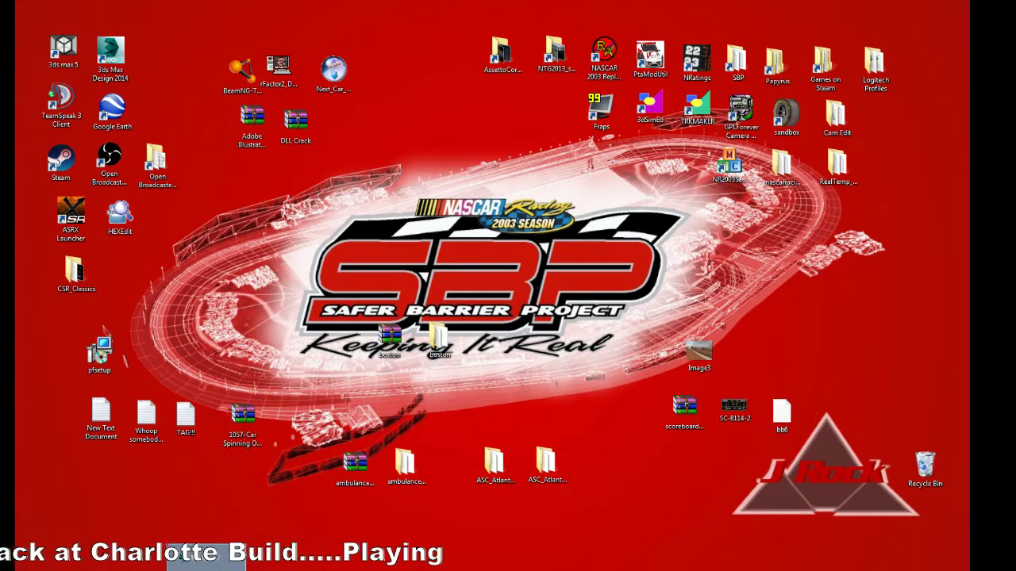
# Step: Bring up the DTA_Charlotte track folder and delete the backup file buDTA_Charlotte, moving it to the Recycle Bin
pyautogui.moveTo(111, 565)
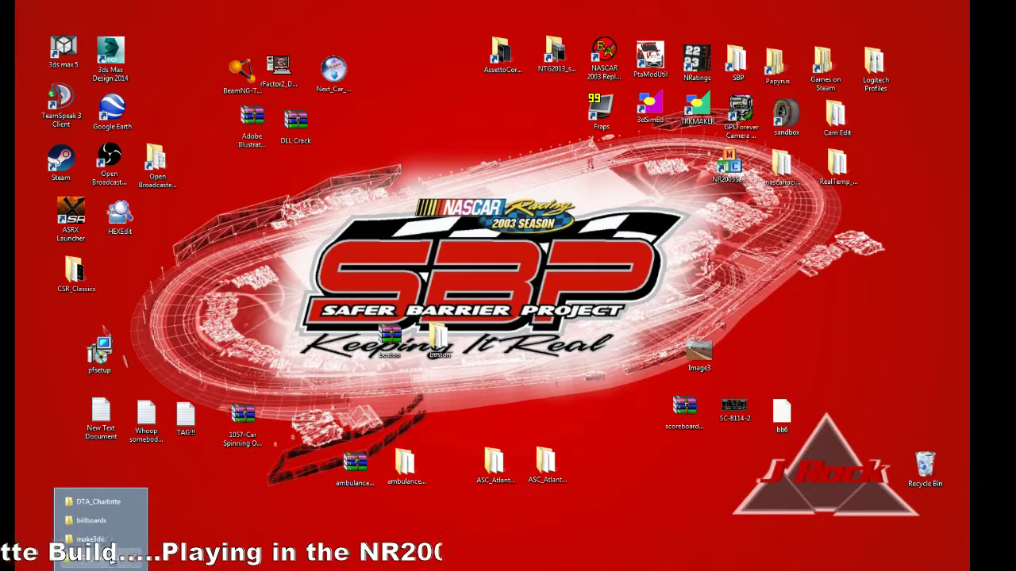
pyautogui.click(100, 524)
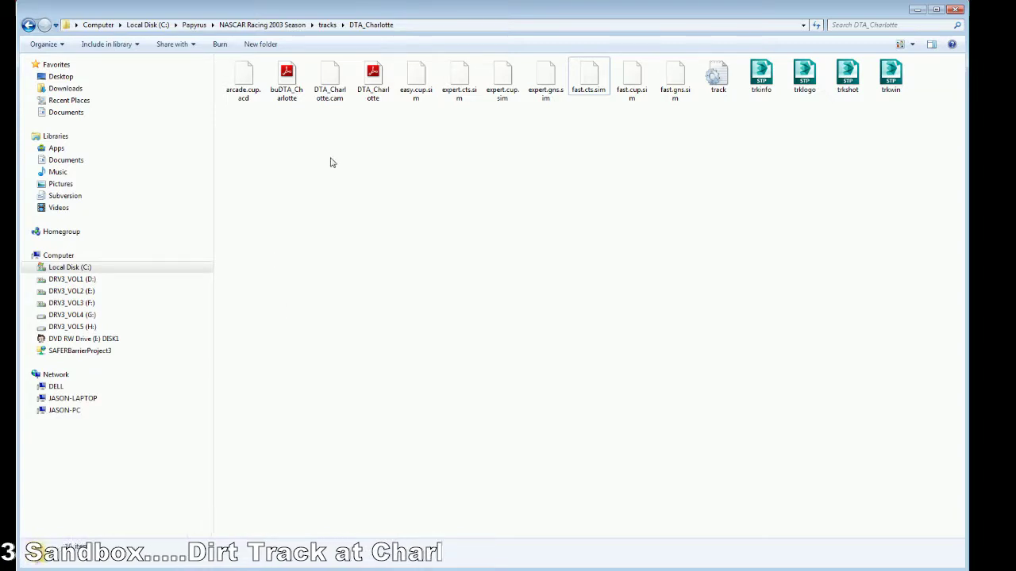
pyautogui.rightClick(287, 96)
pyautogui.click(342, 308)
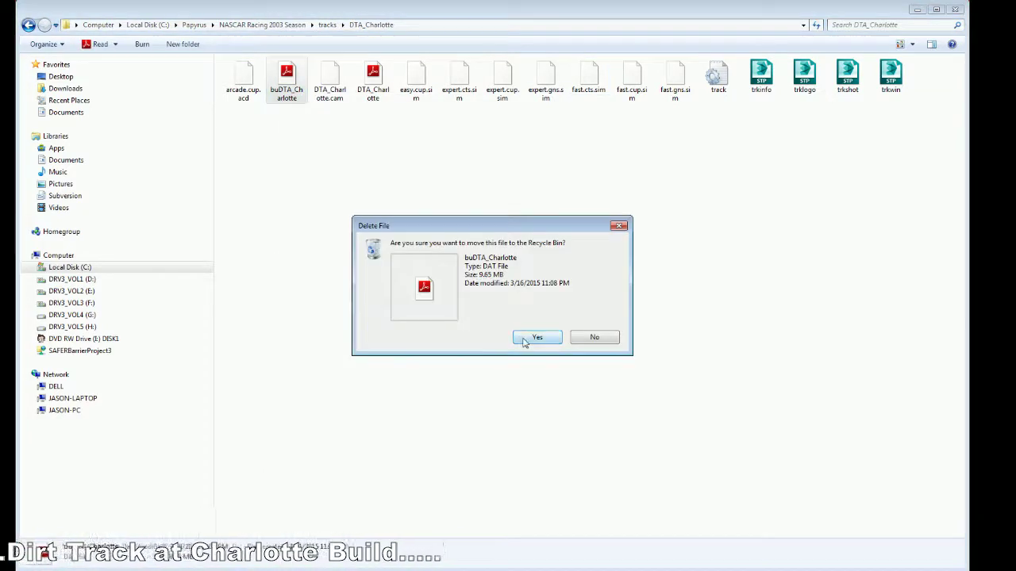
pyautogui.click(528, 337)
# Step: Switch to the other DTA_Charlotte folder window, and from the empty 3ds max 5 scene to the Twitch streaming software
pyautogui.moveTo(111, 560)
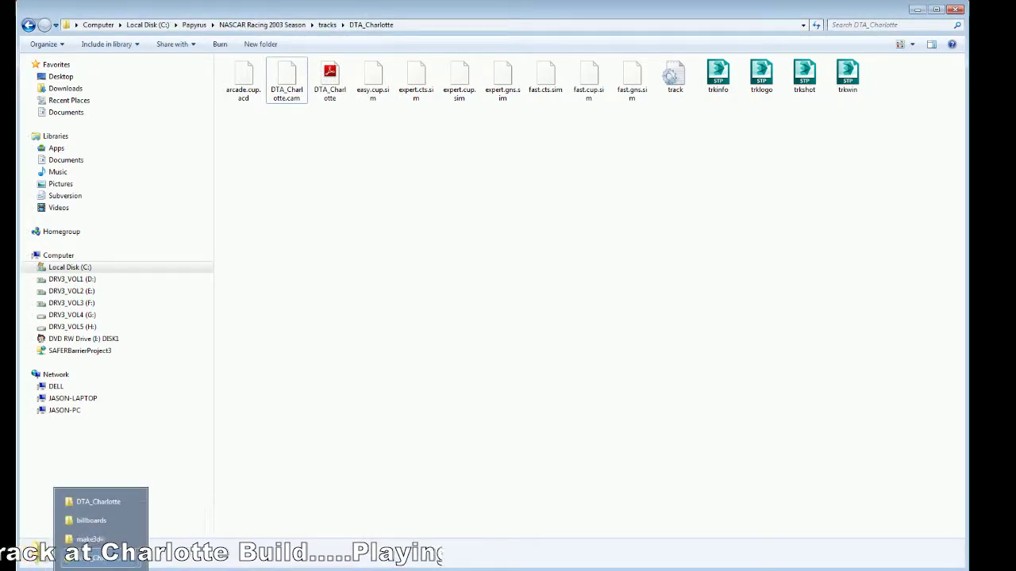
pyautogui.click(95, 499)
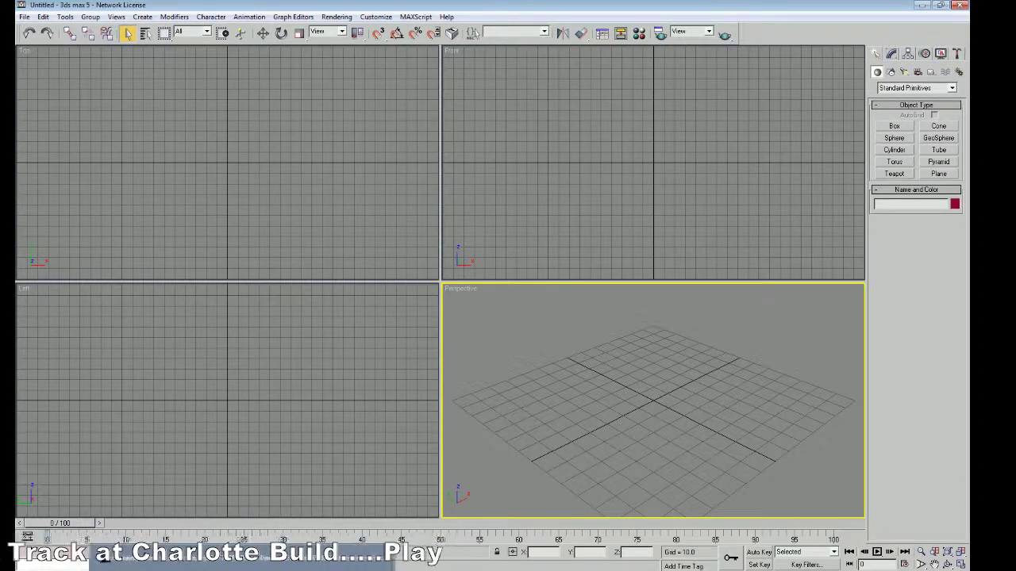
pyautogui.hotkey('alt', 'Tab')
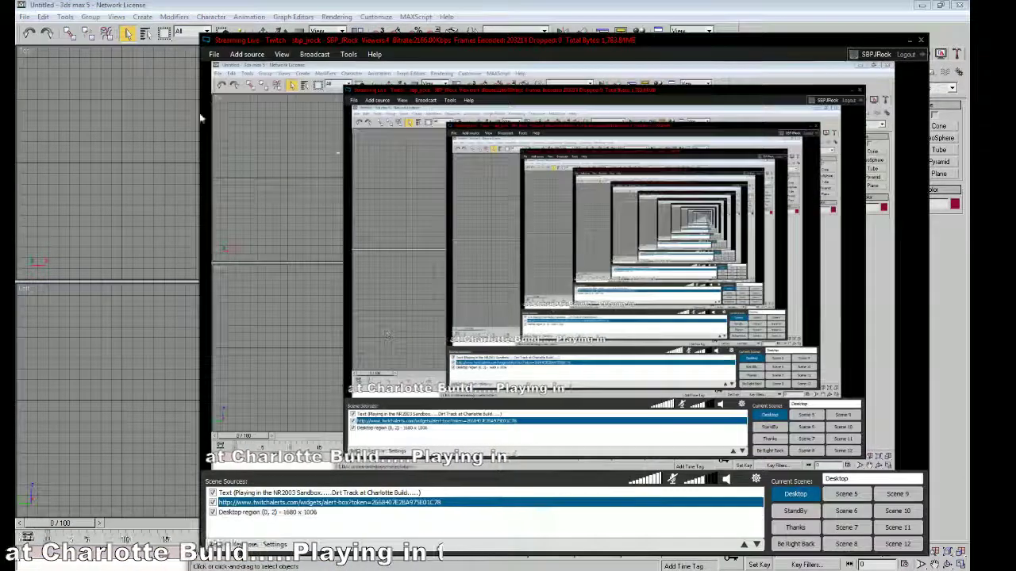